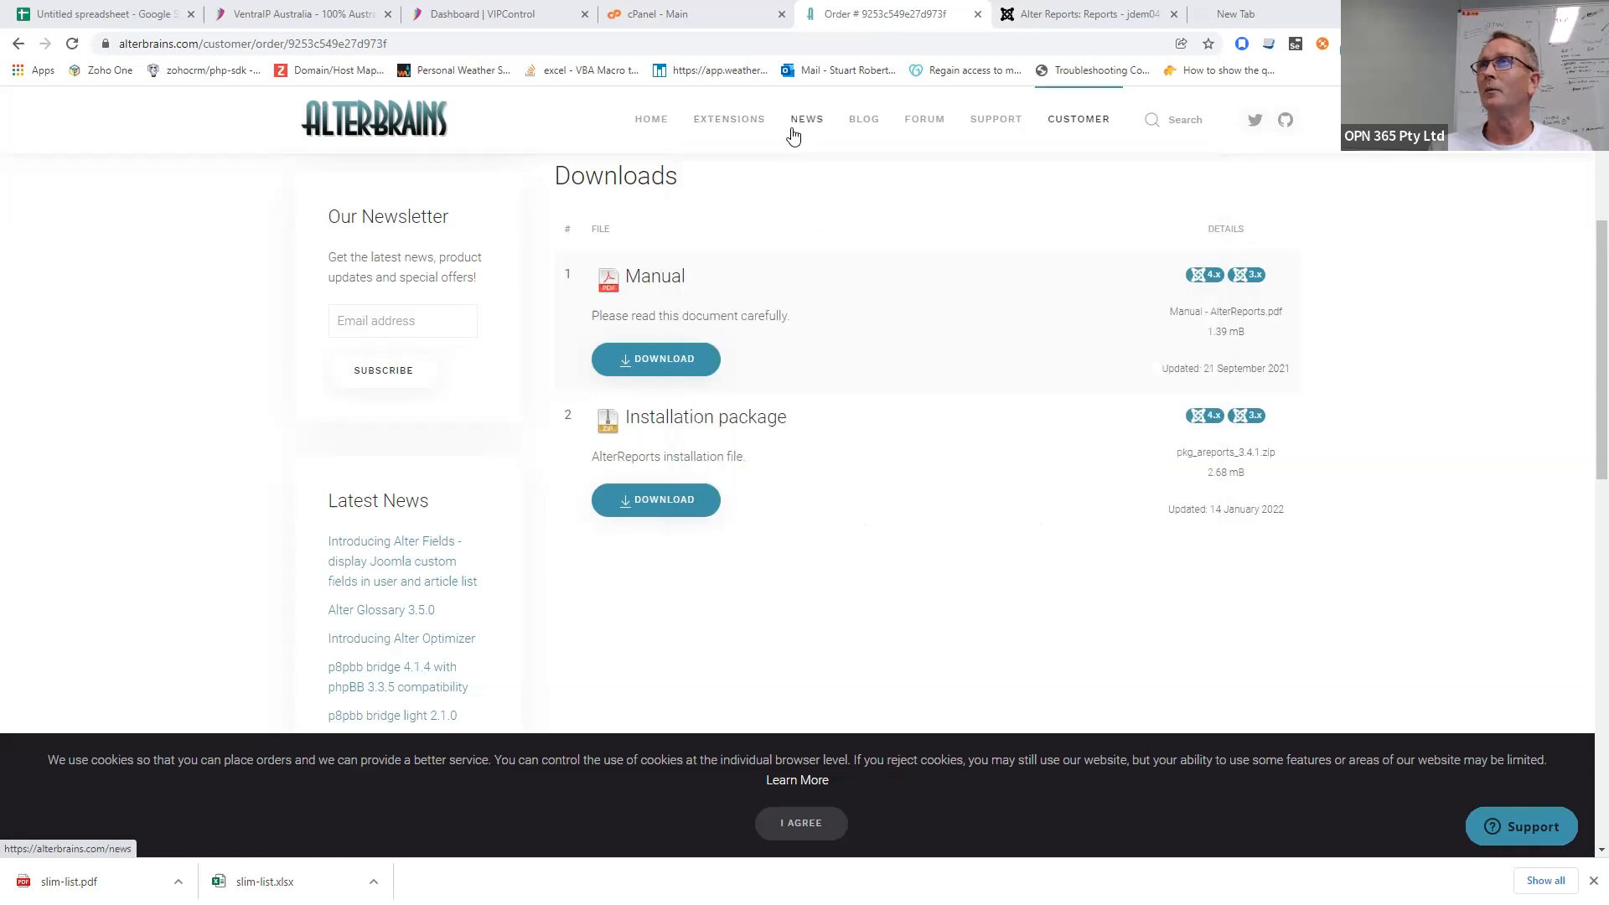
- Switch to the Joomla administrator and open the Frontend View settings in the Alter Reports options
mouse_move(1054, 127)
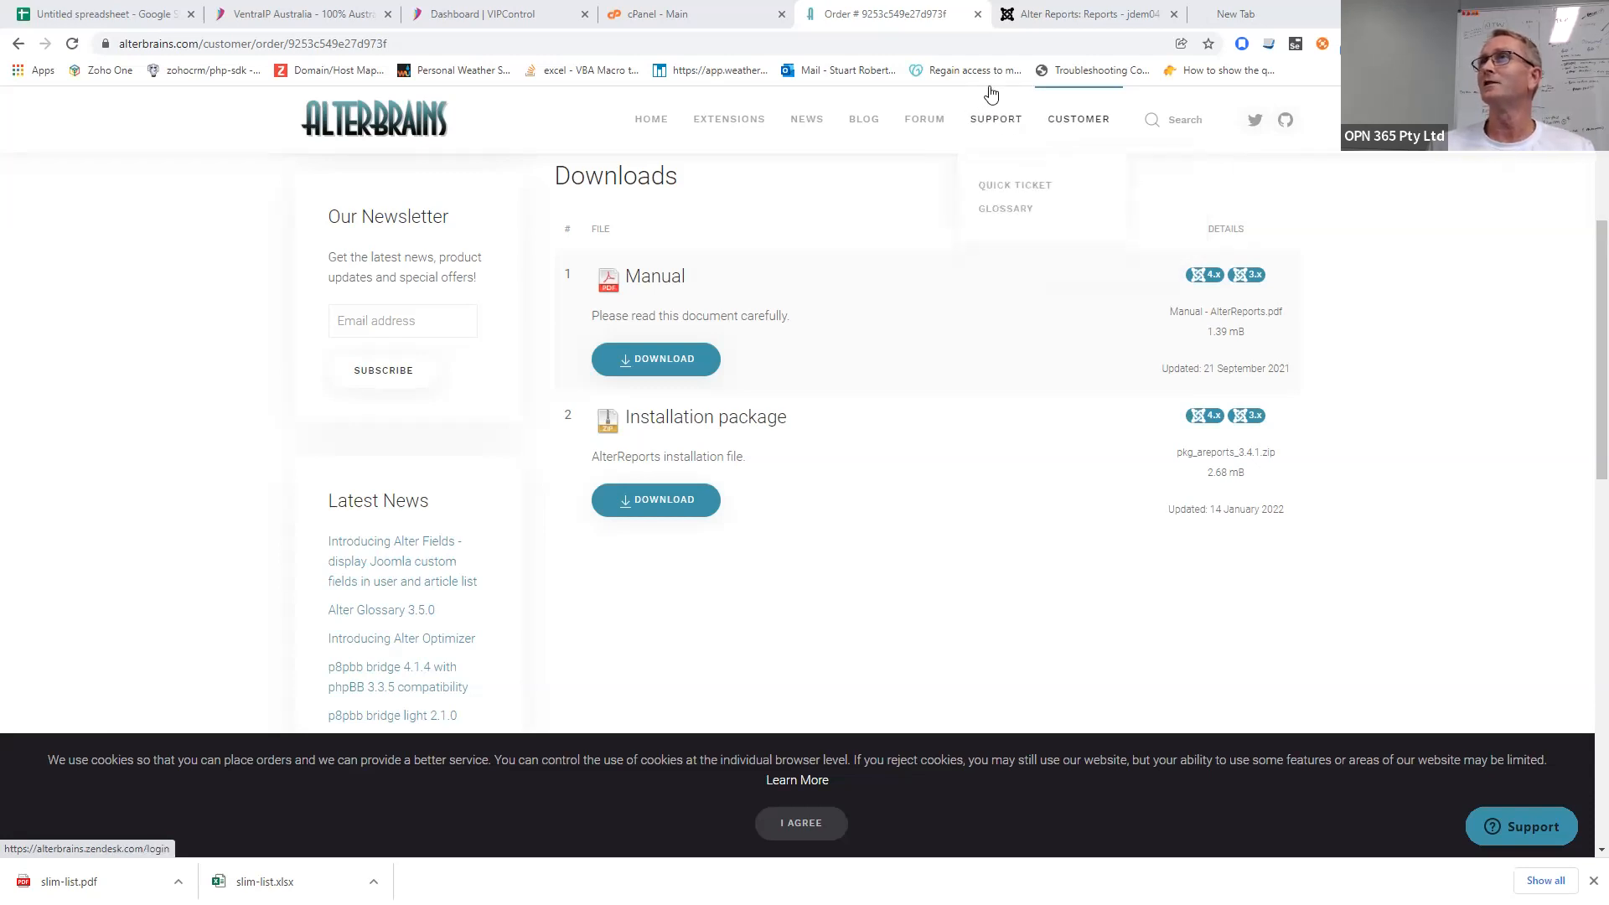
left_click(1044, 15)
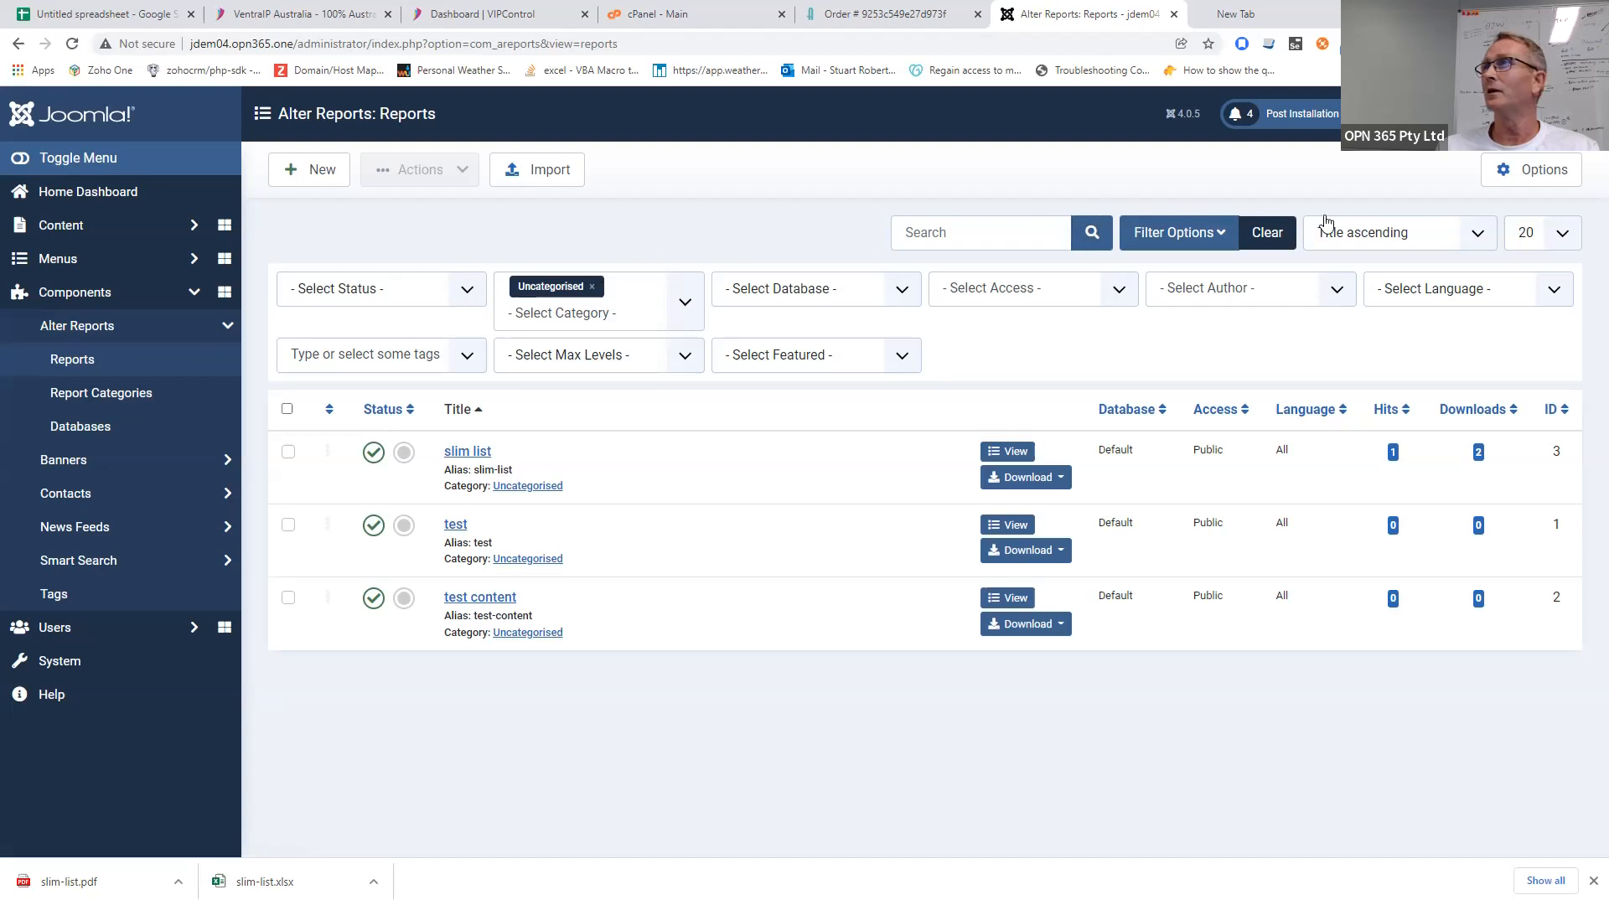
left_click(1537, 171)
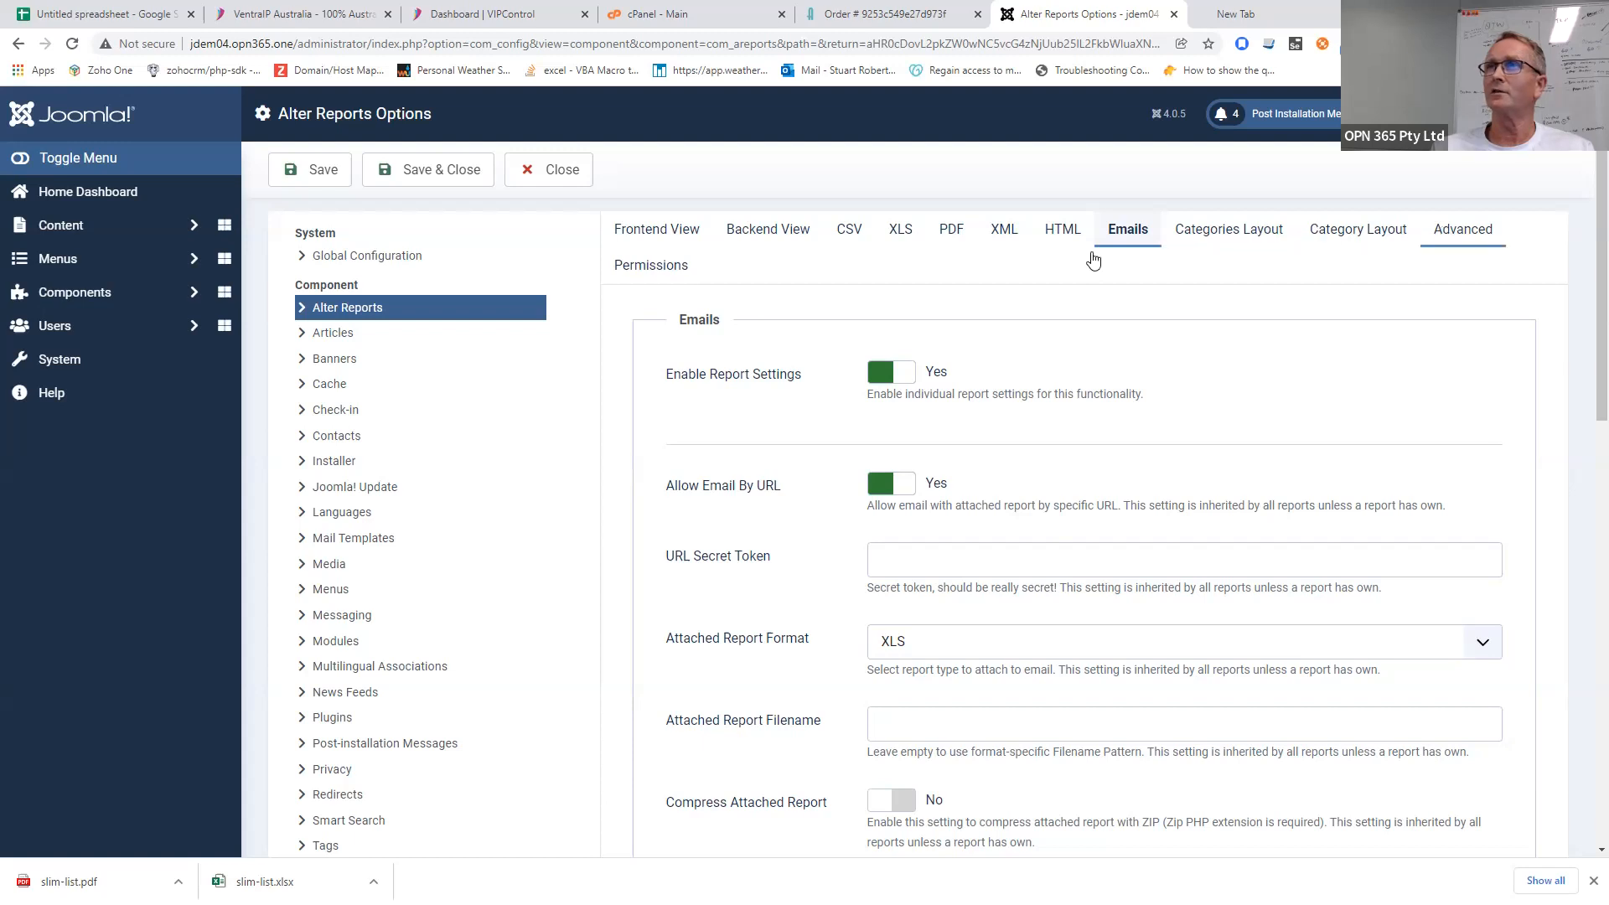
left_click(680, 241)
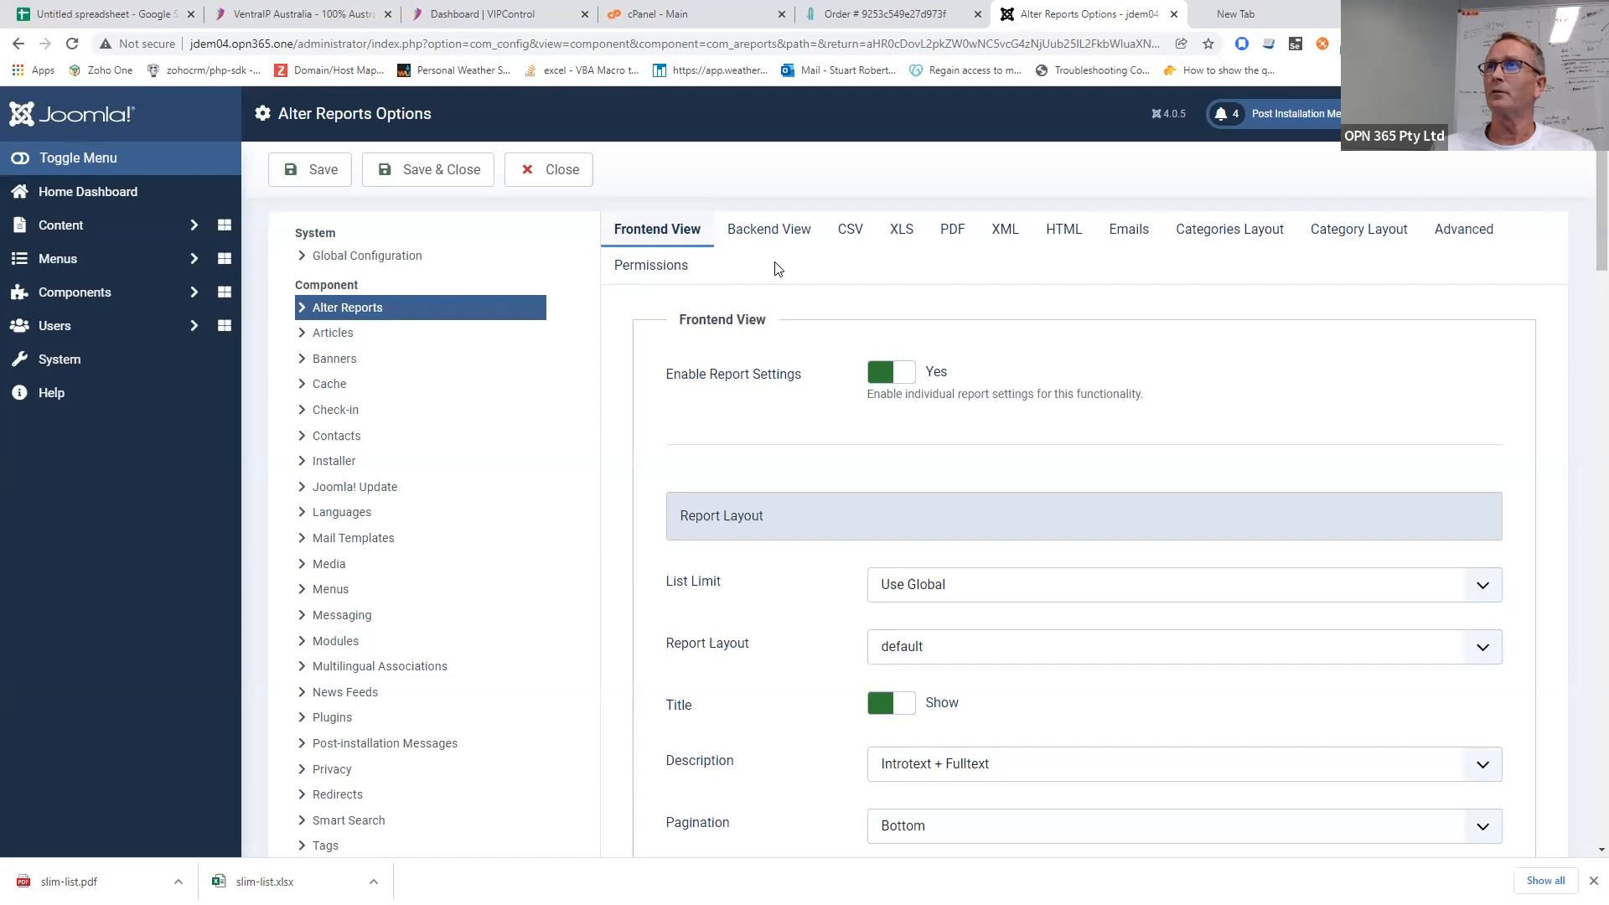
scroll(775, 266, "down", 1)
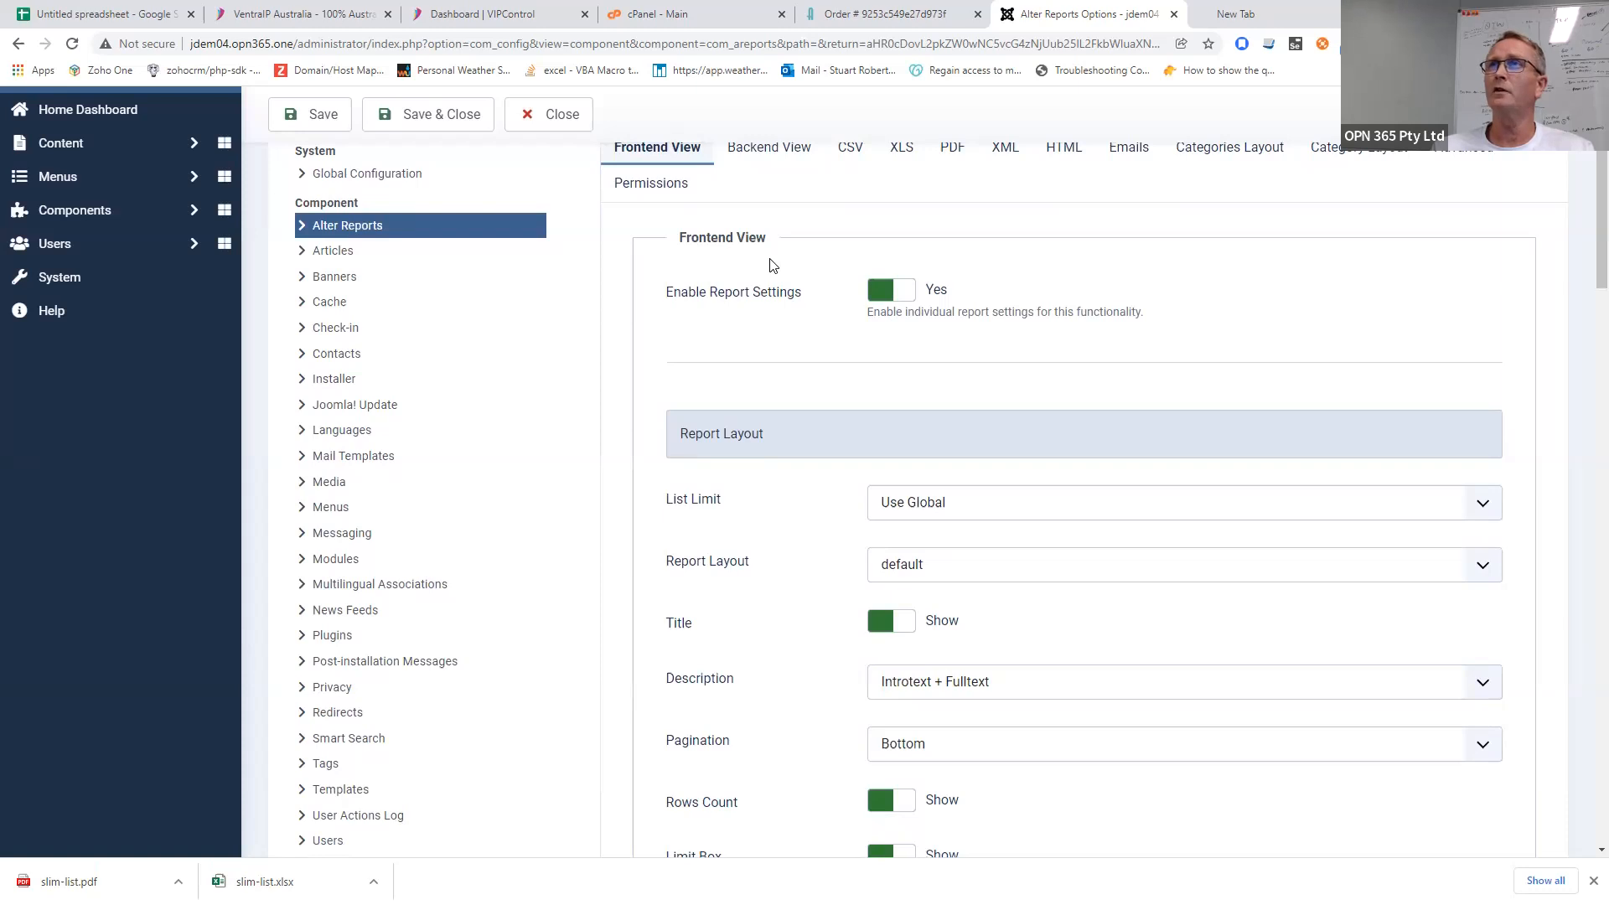
scroll(772, 265, "up", 1)
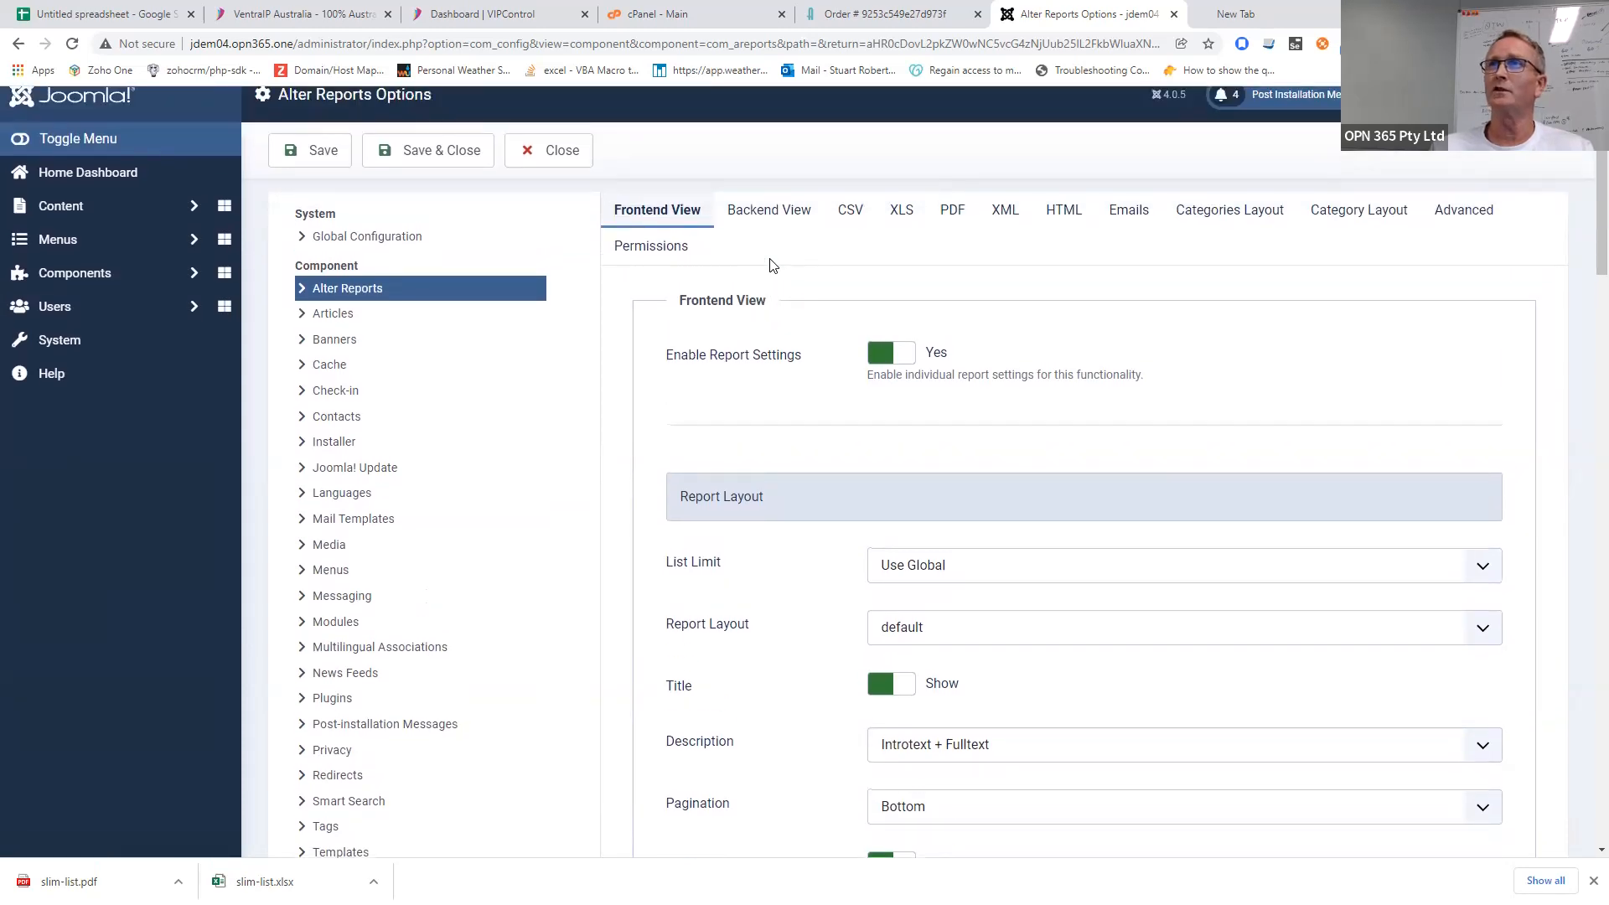
scroll(772, 265, "down", 2)
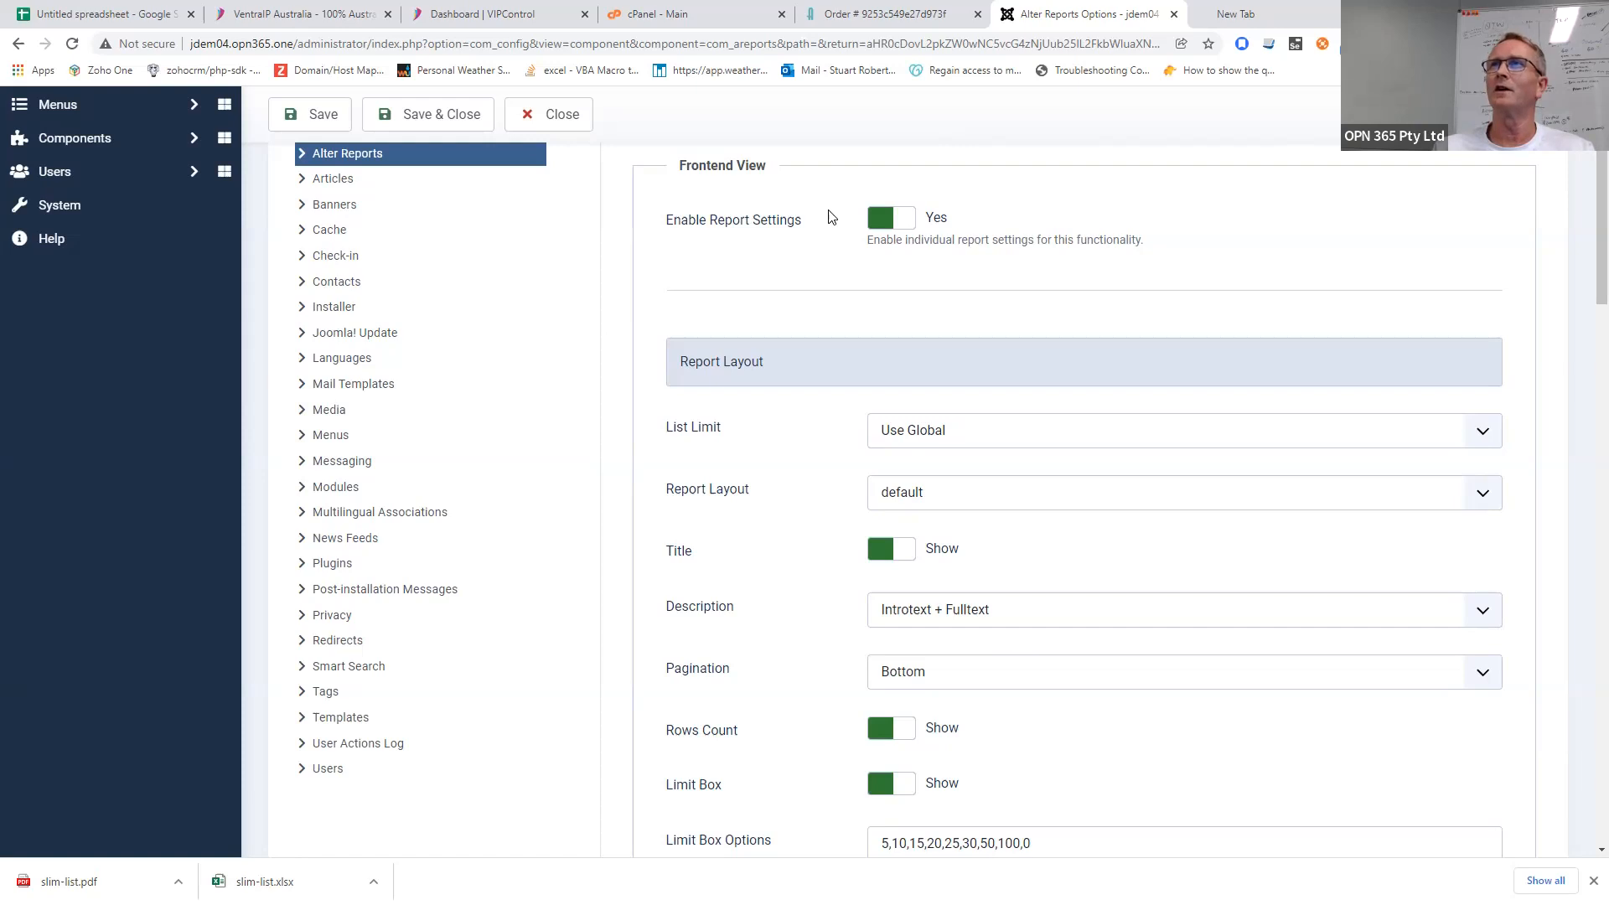
- Switch the frontend's Enable Report Settings off and back on, and check the available List Limit and Report Layout choices
left_click(906, 225)
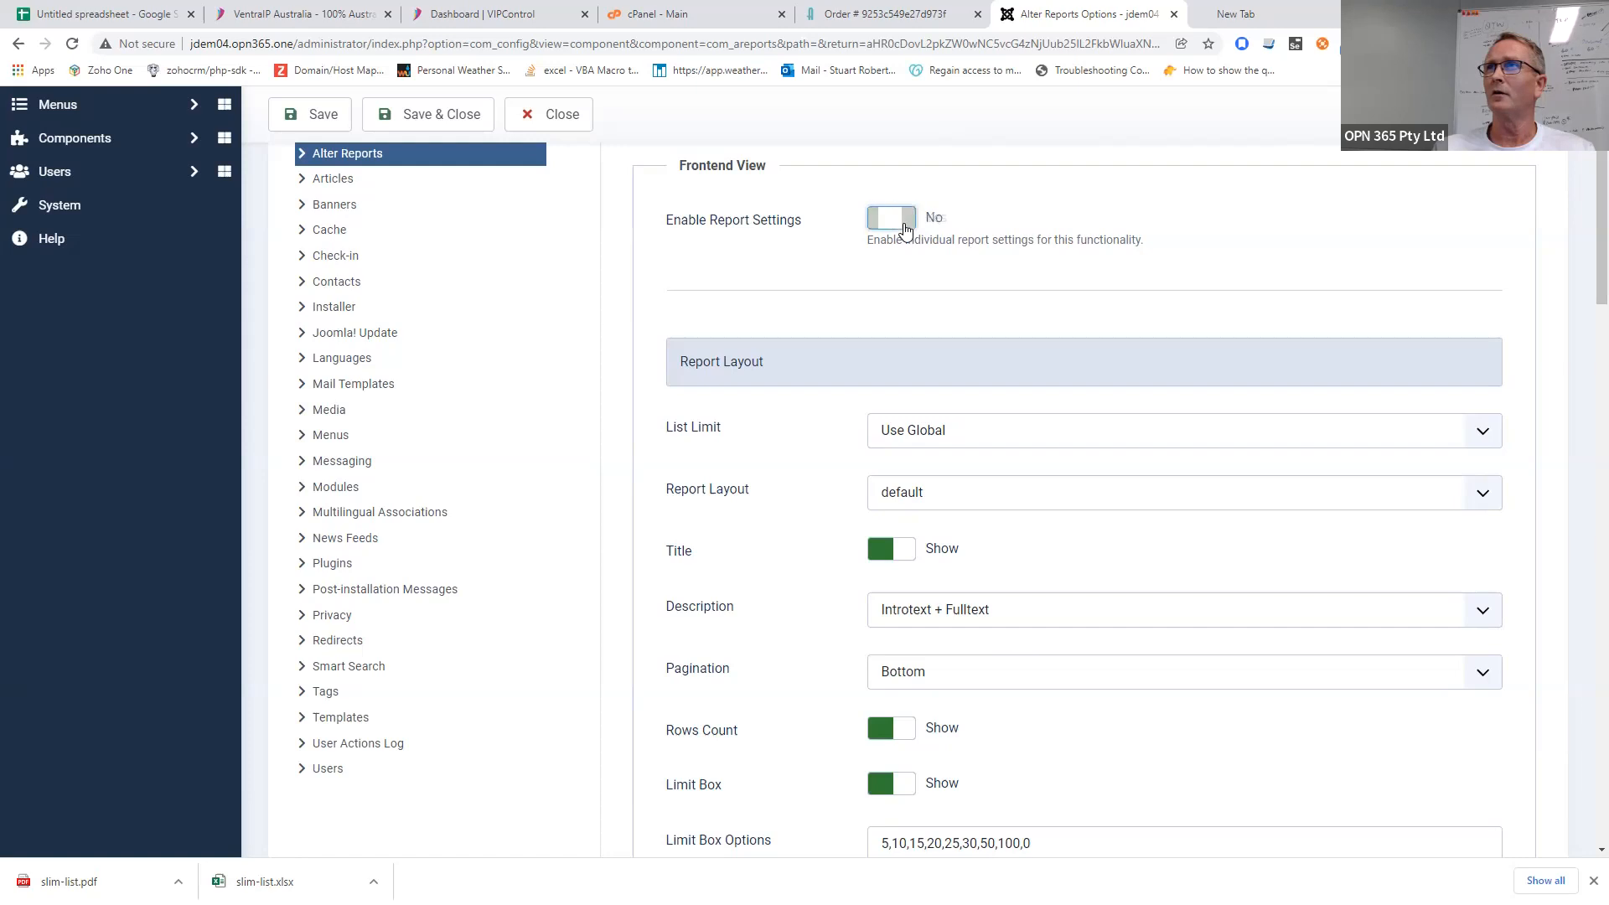
left_click(903, 222)
scroll(898, 362, "down", 1)
left_click(889, 404)
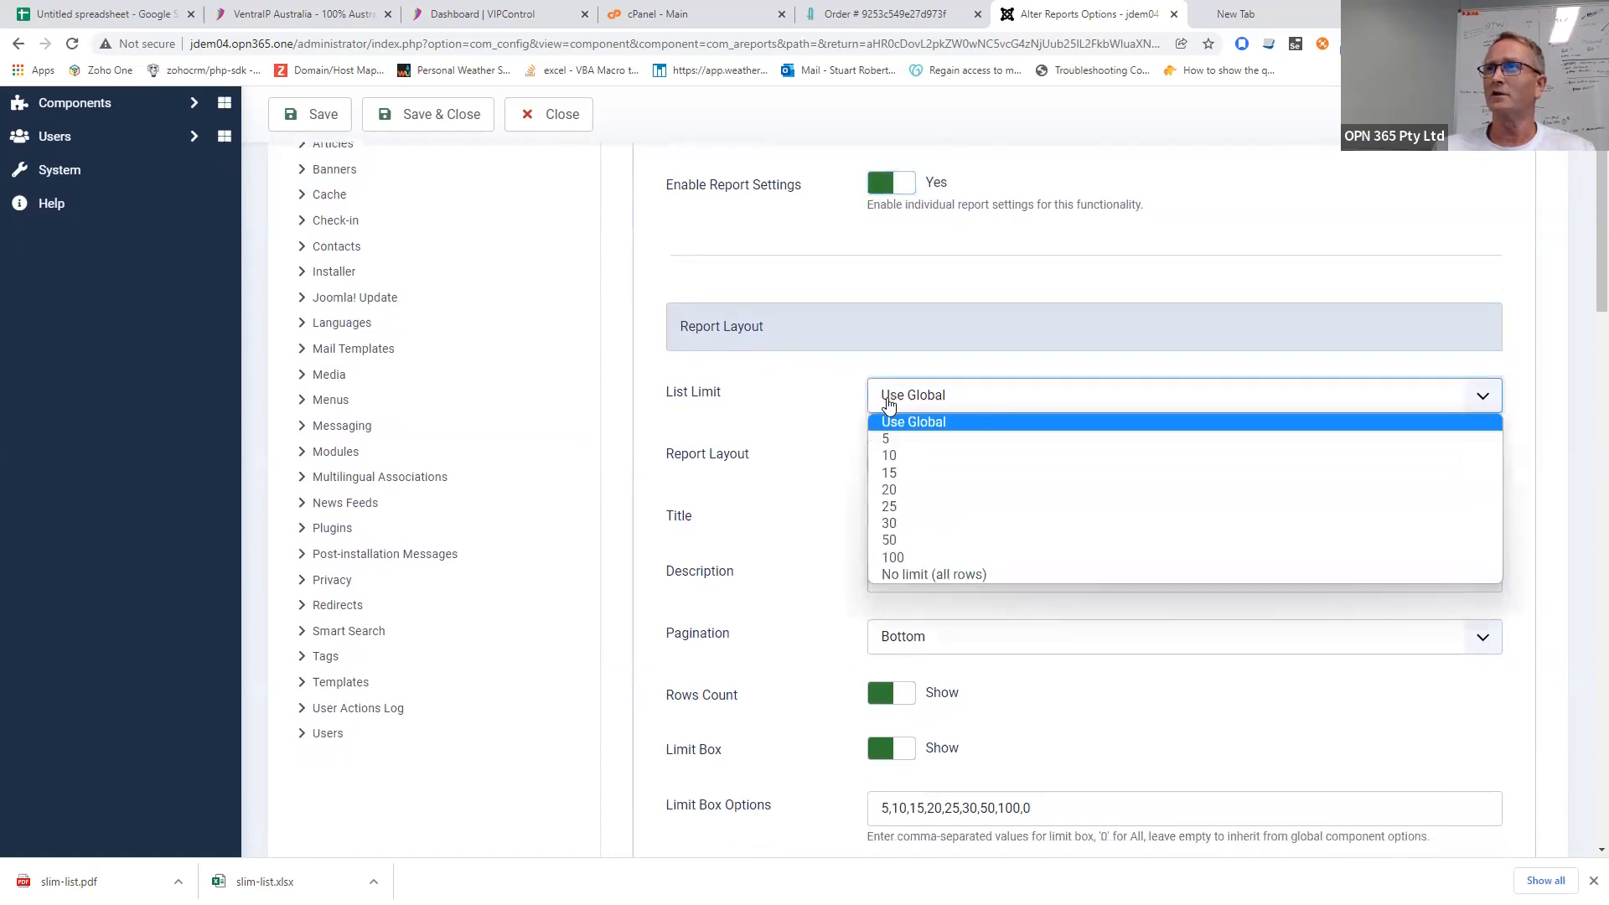
left_click(857, 402)
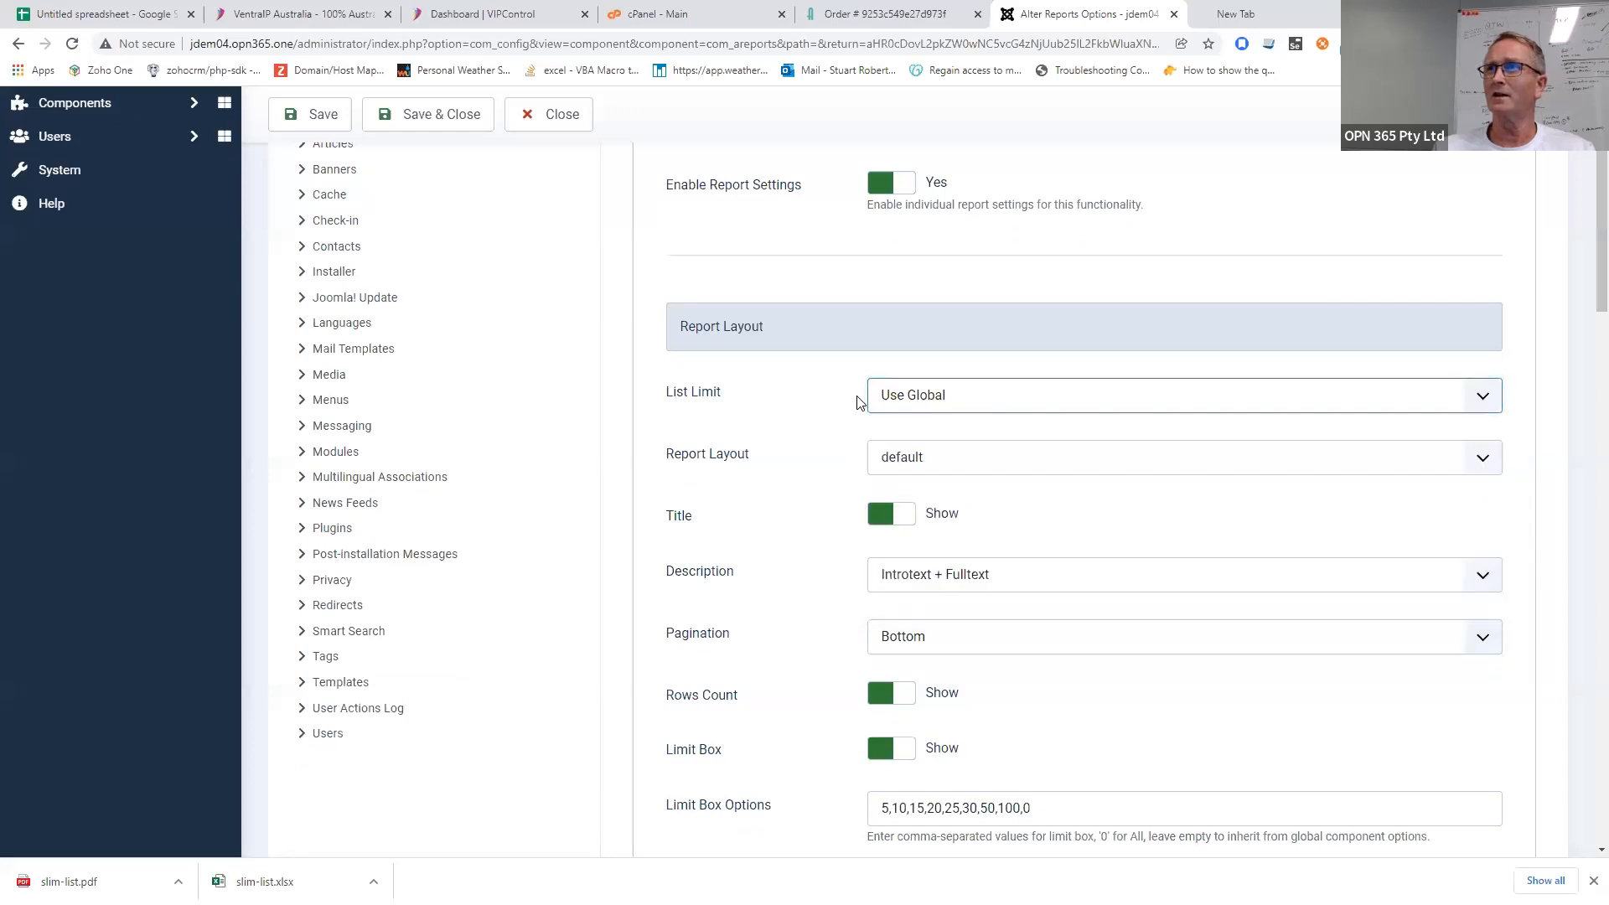
left_click(887, 454)
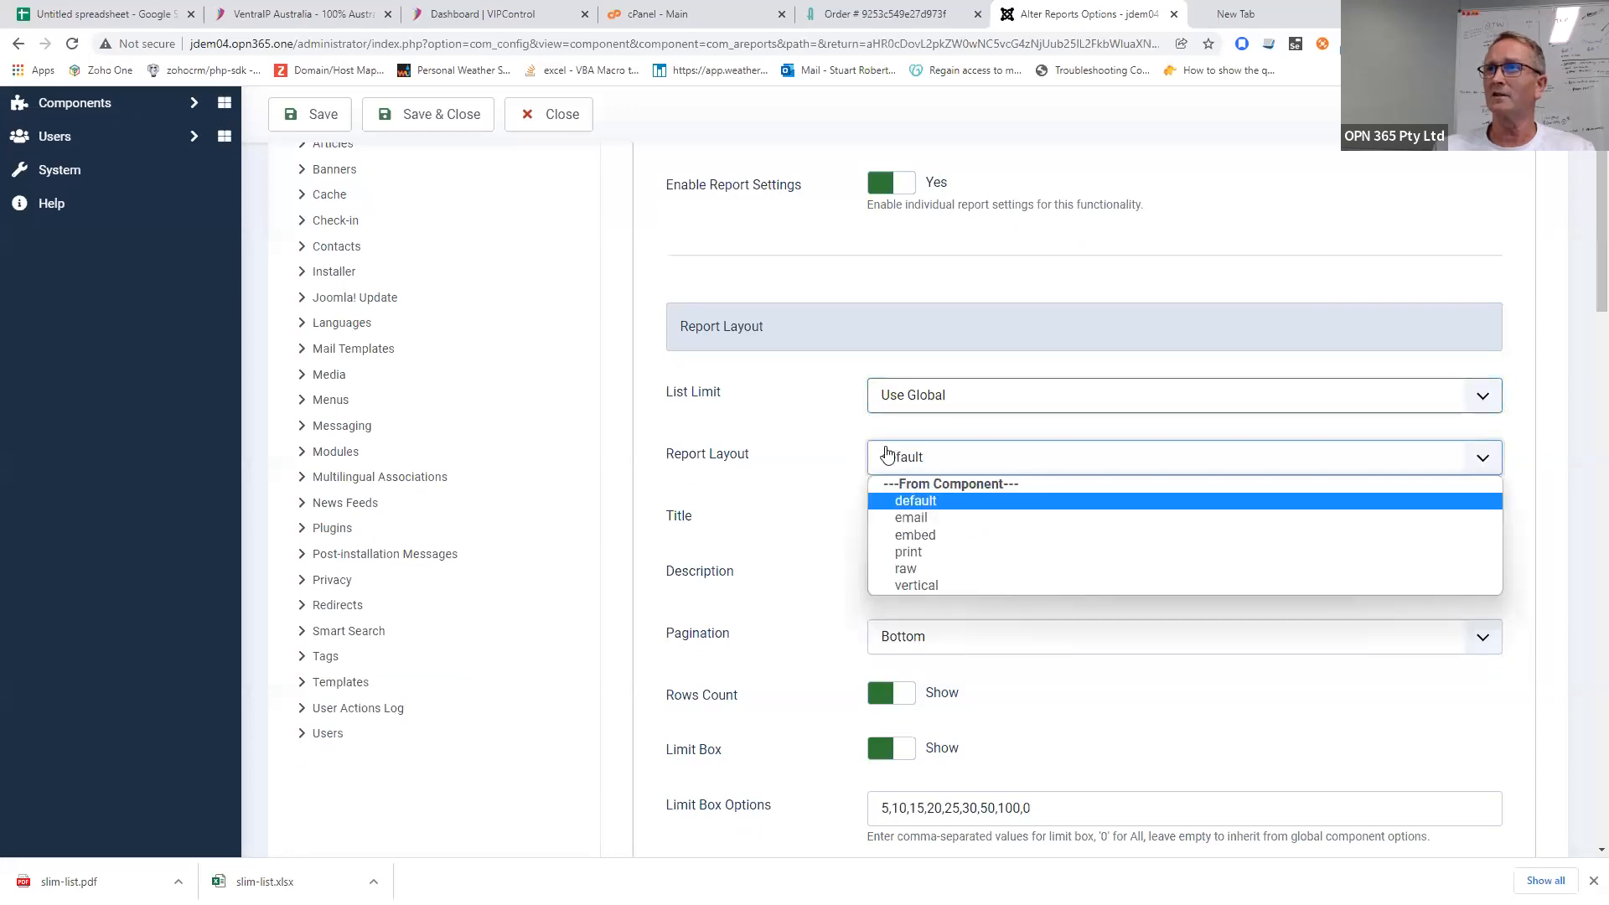
left_click(857, 443)
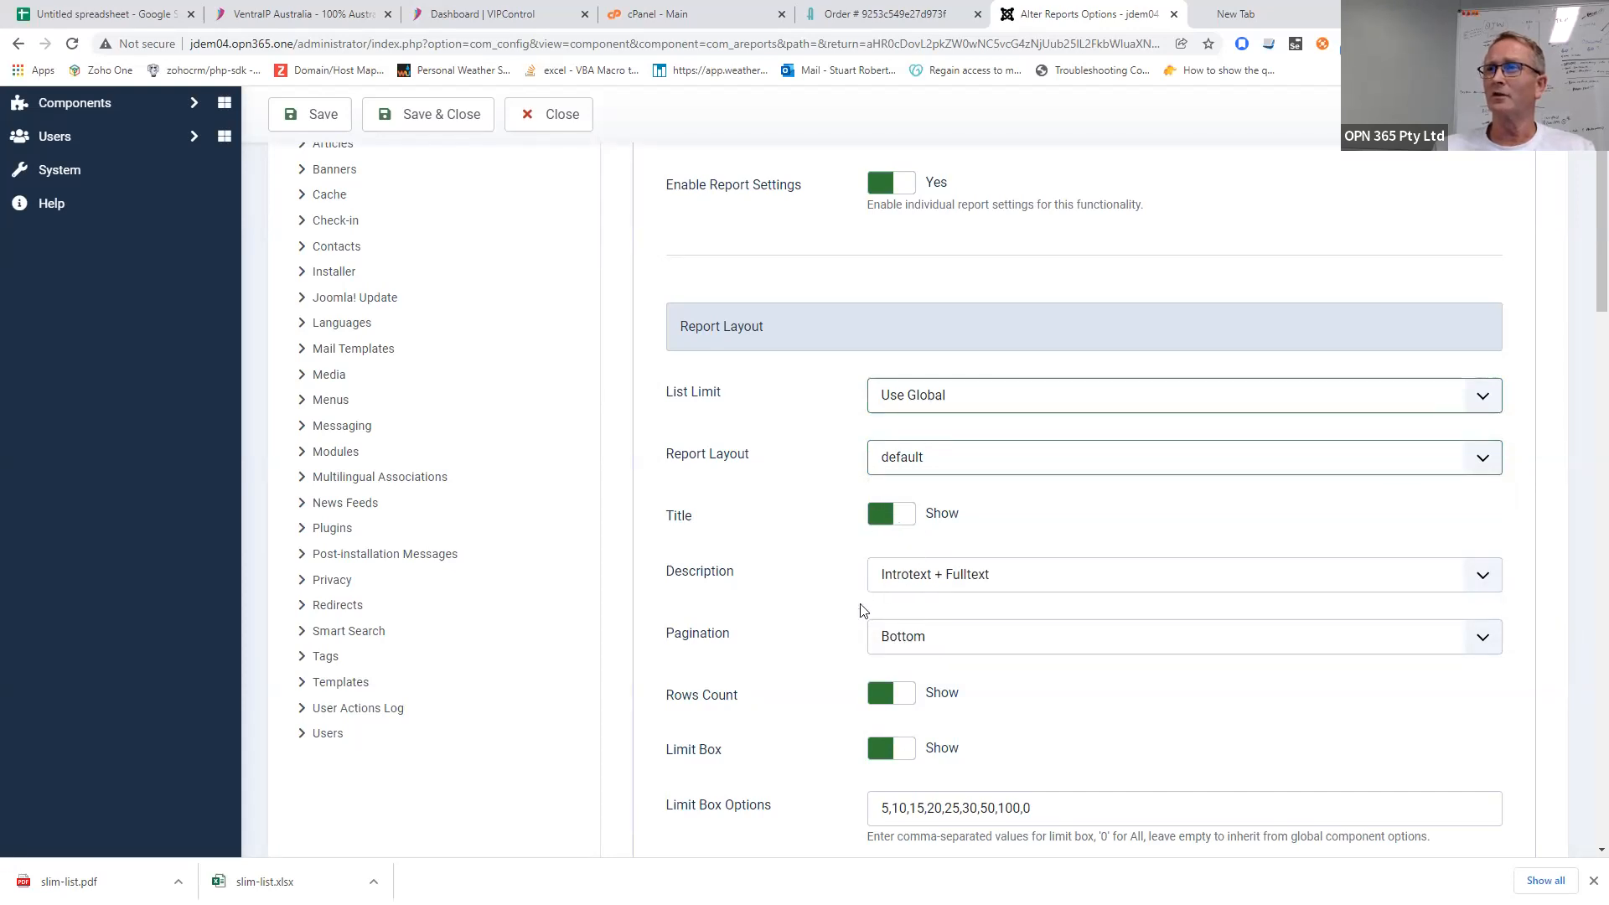
- Review the remaining Frontend View settings, from pagination, ordering and filters through download, styles, print and advanced options
scroll(863, 641, "down", 5)
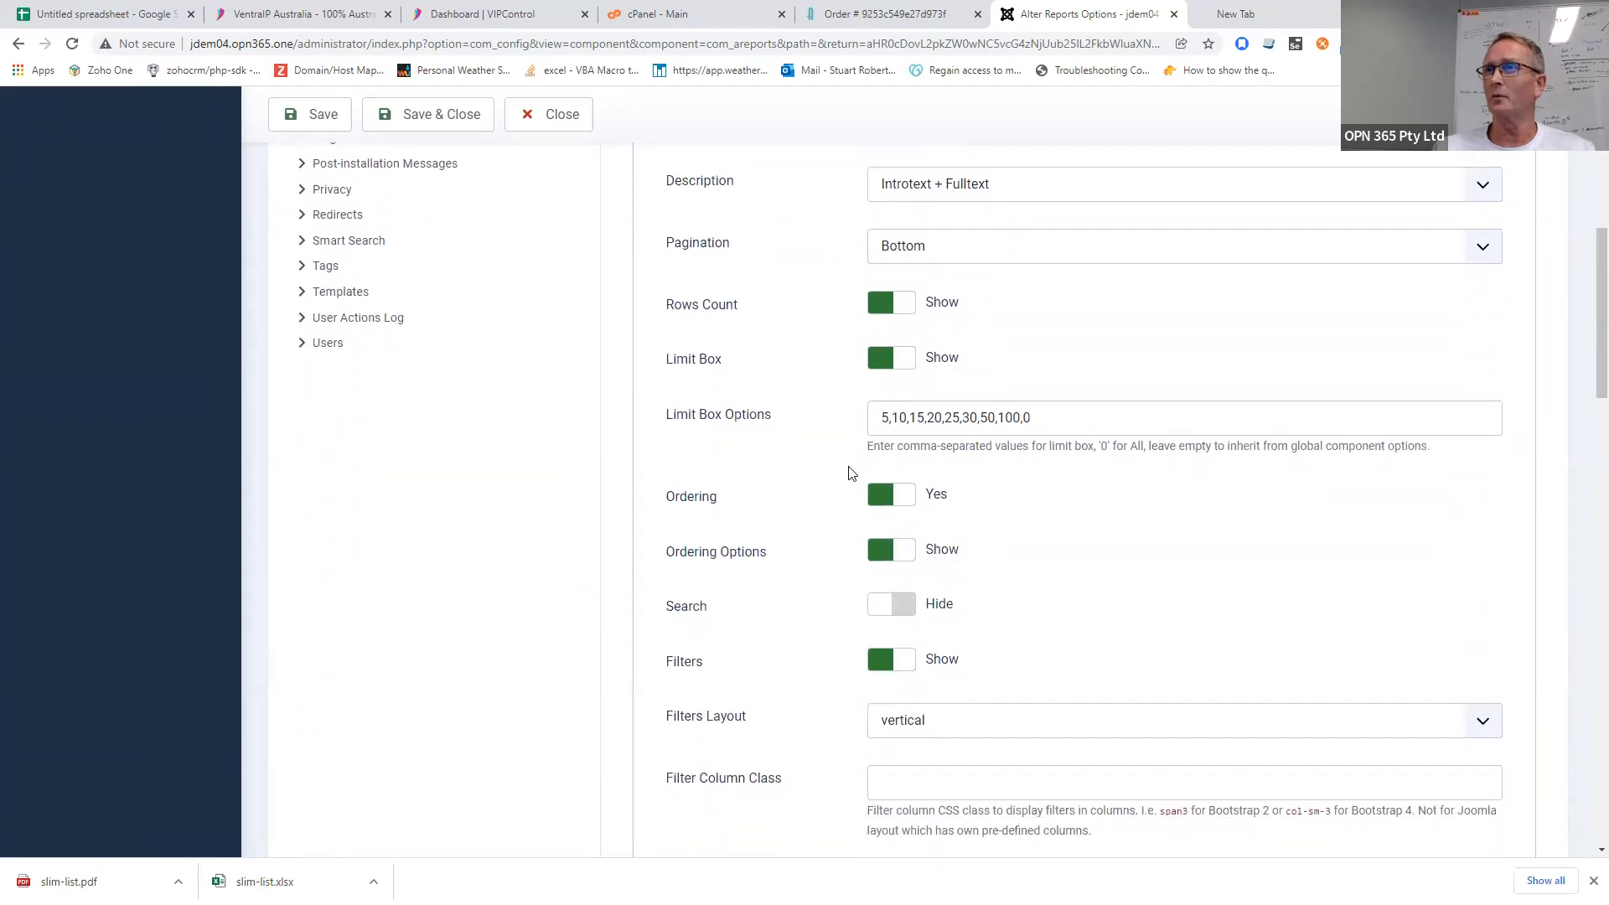
scroll(863, 725, "down", 5)
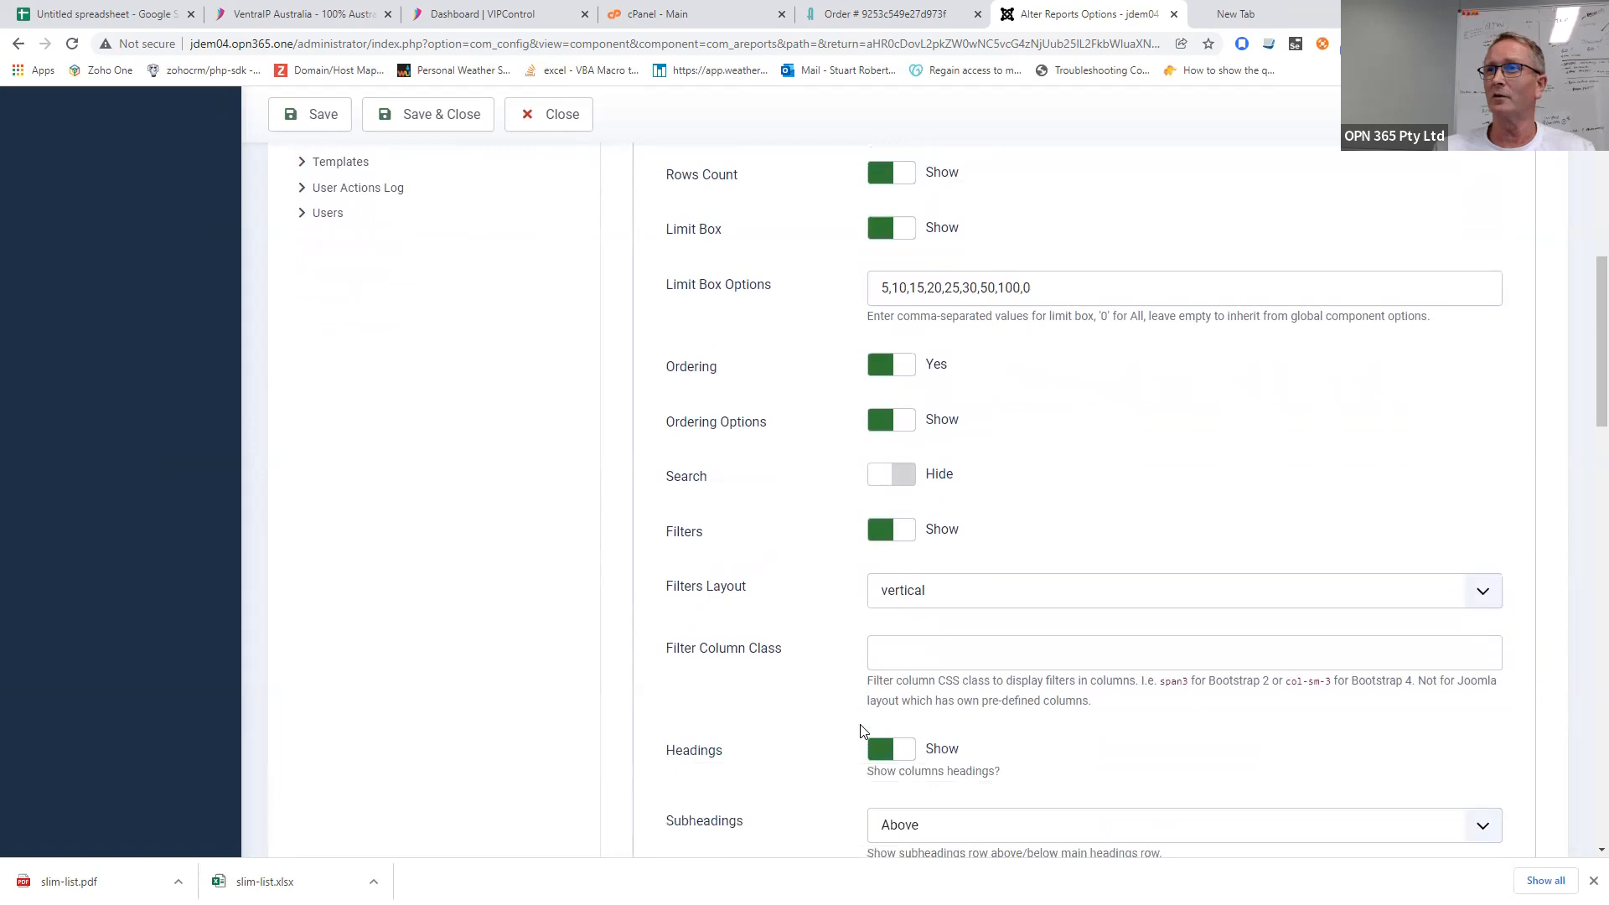
scroll(861, 729, "down", 3)
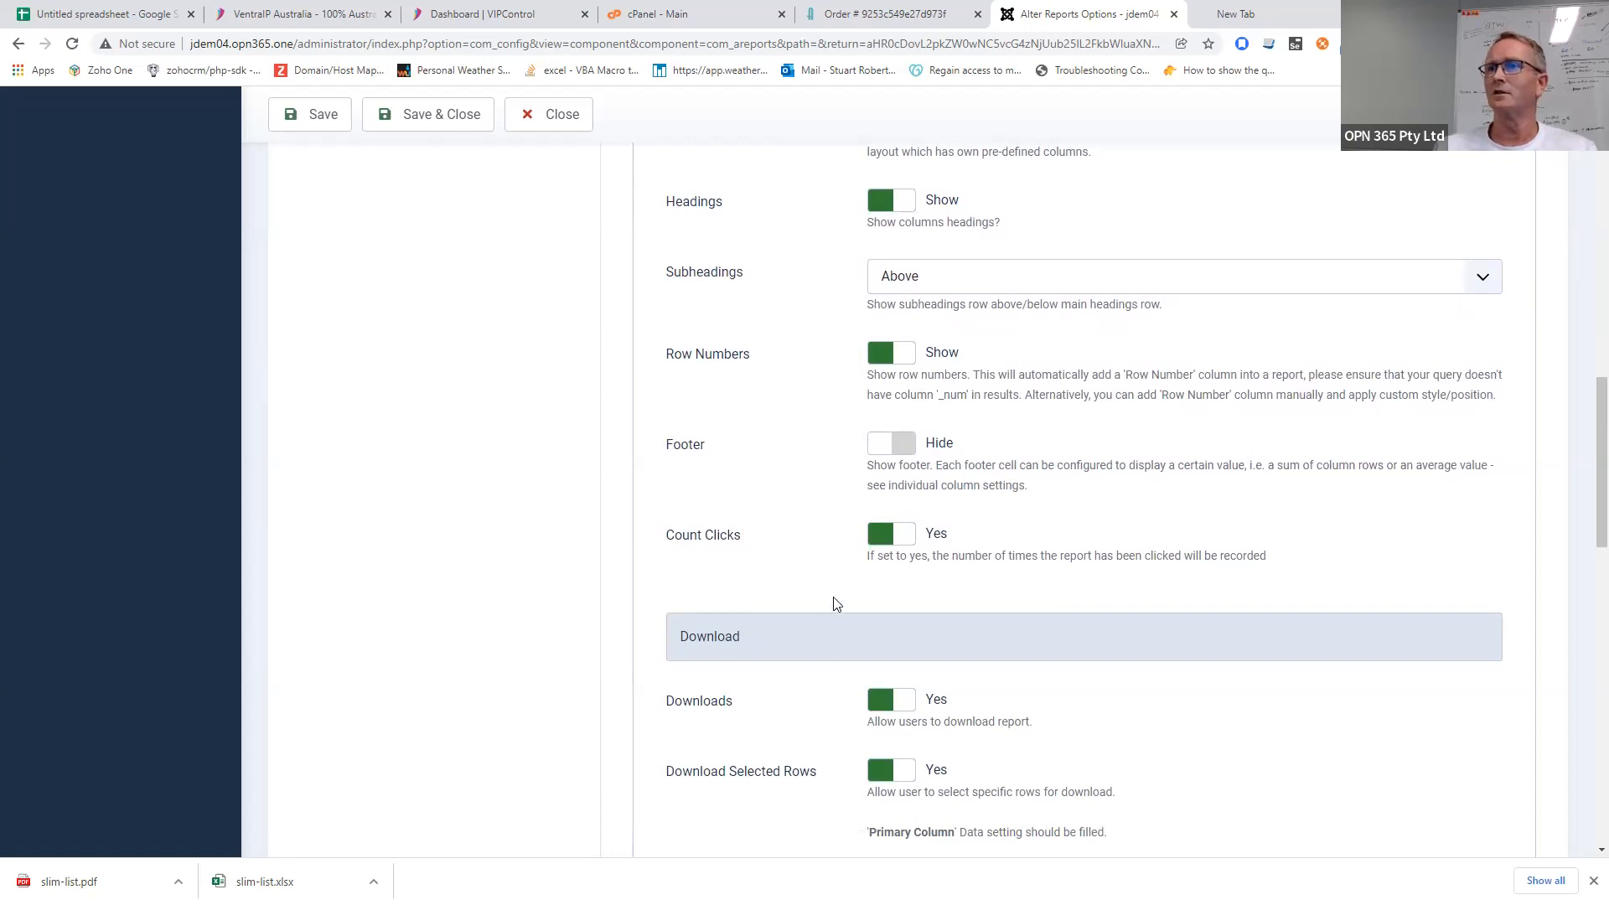
scroll(835, 602, "down", 2)
scroll(835, 602, "down", 2)
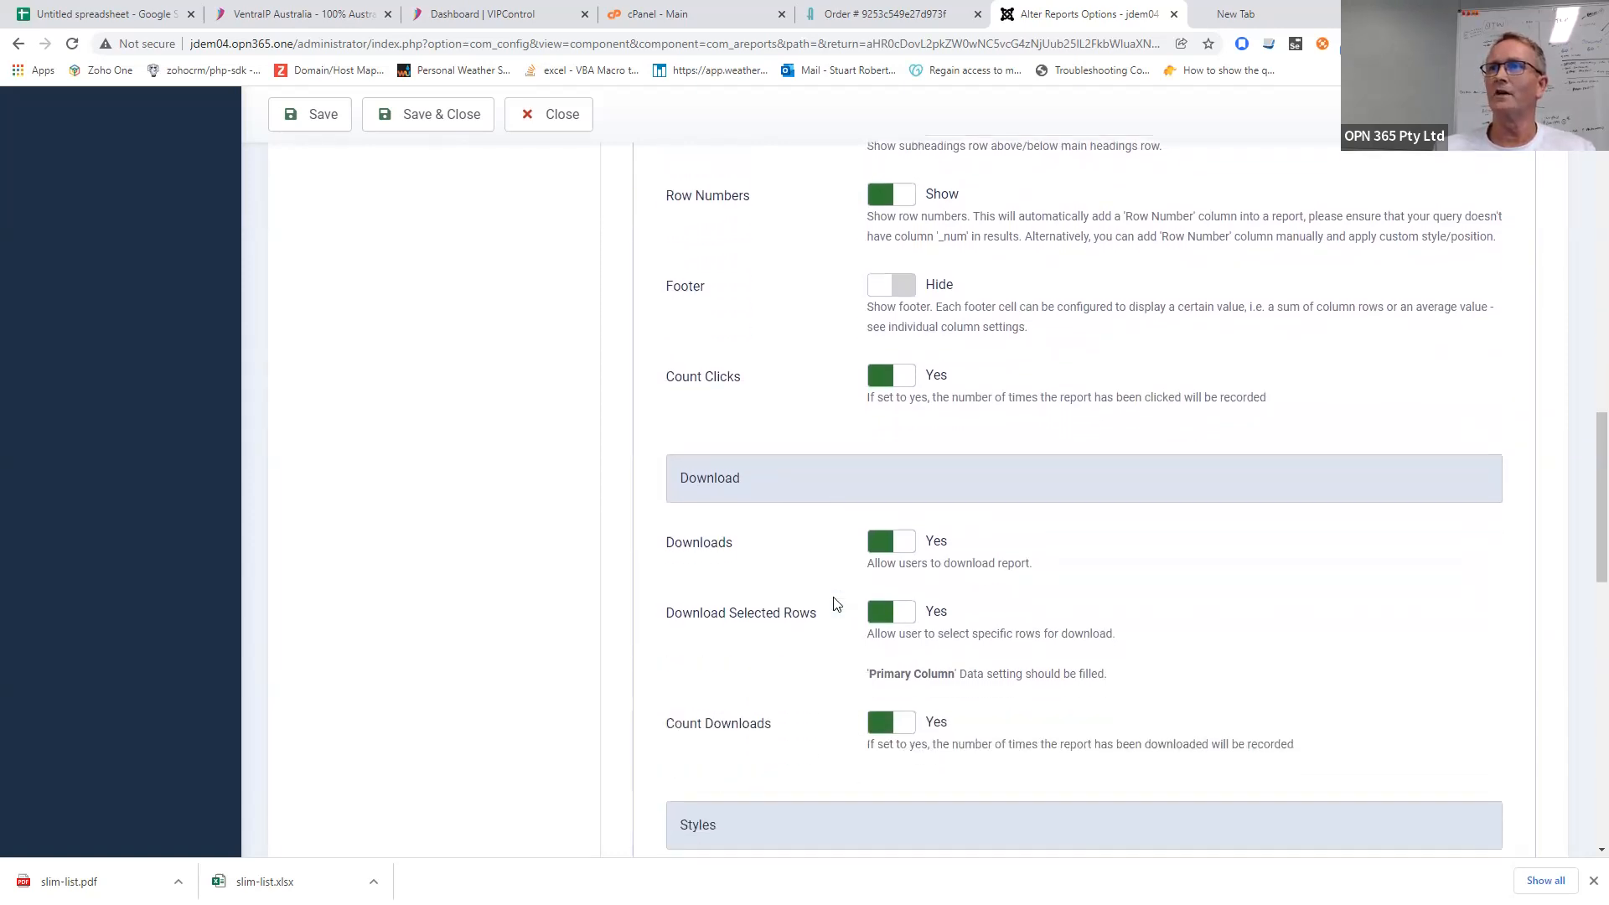
scroll(835, 603, "down", 2)
scroll(835, 603, "down", 1)
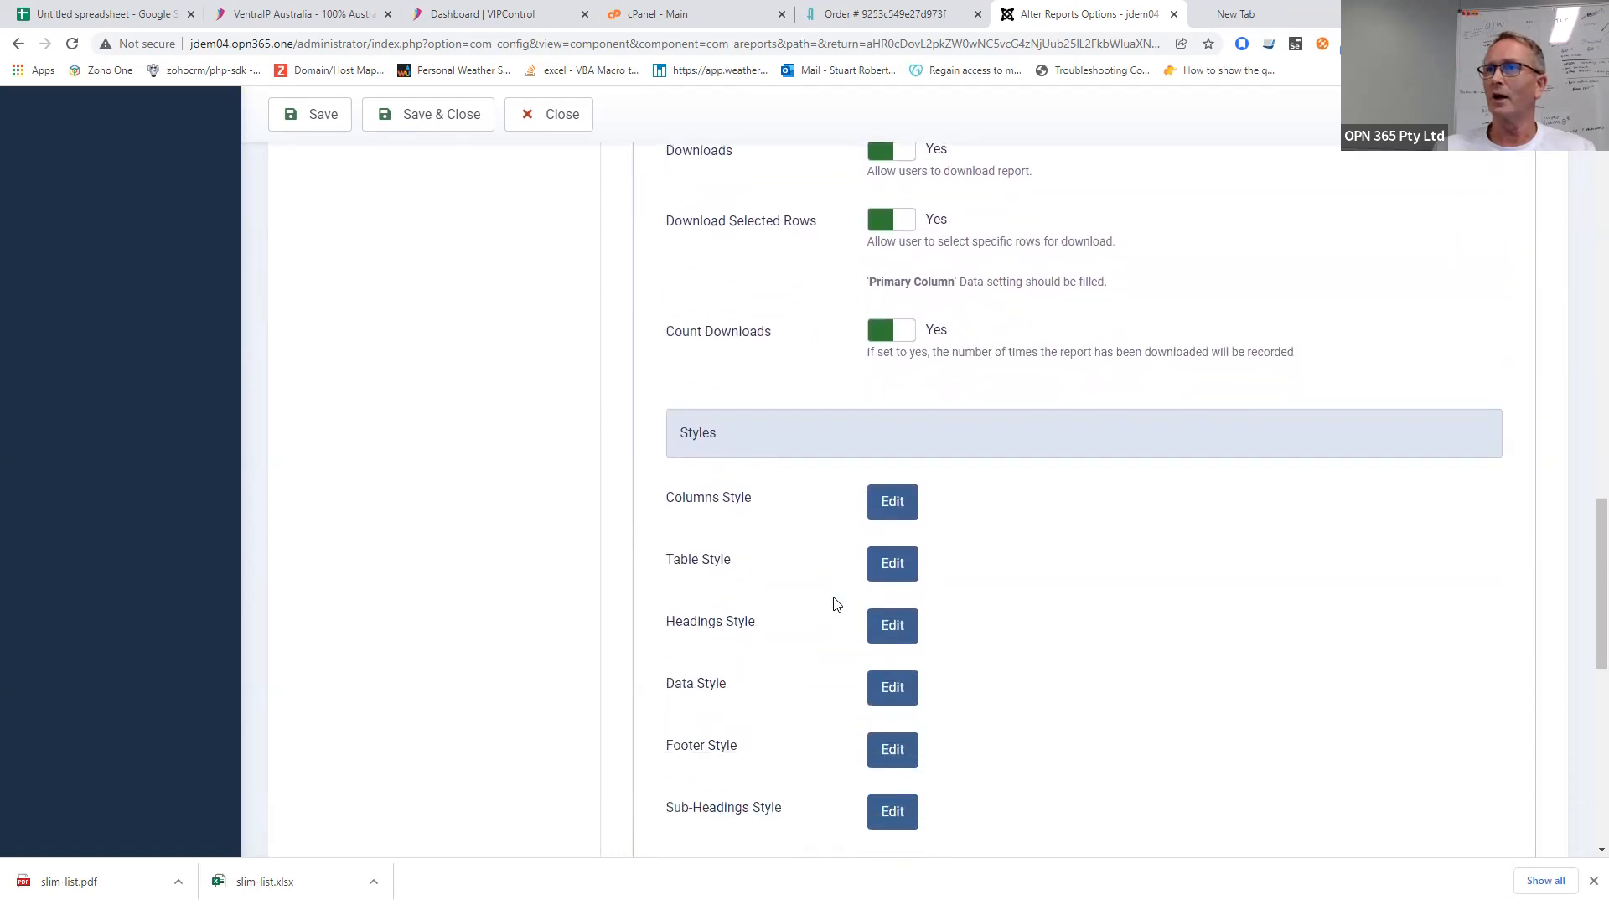
scroll(835, 603, "down", 1)
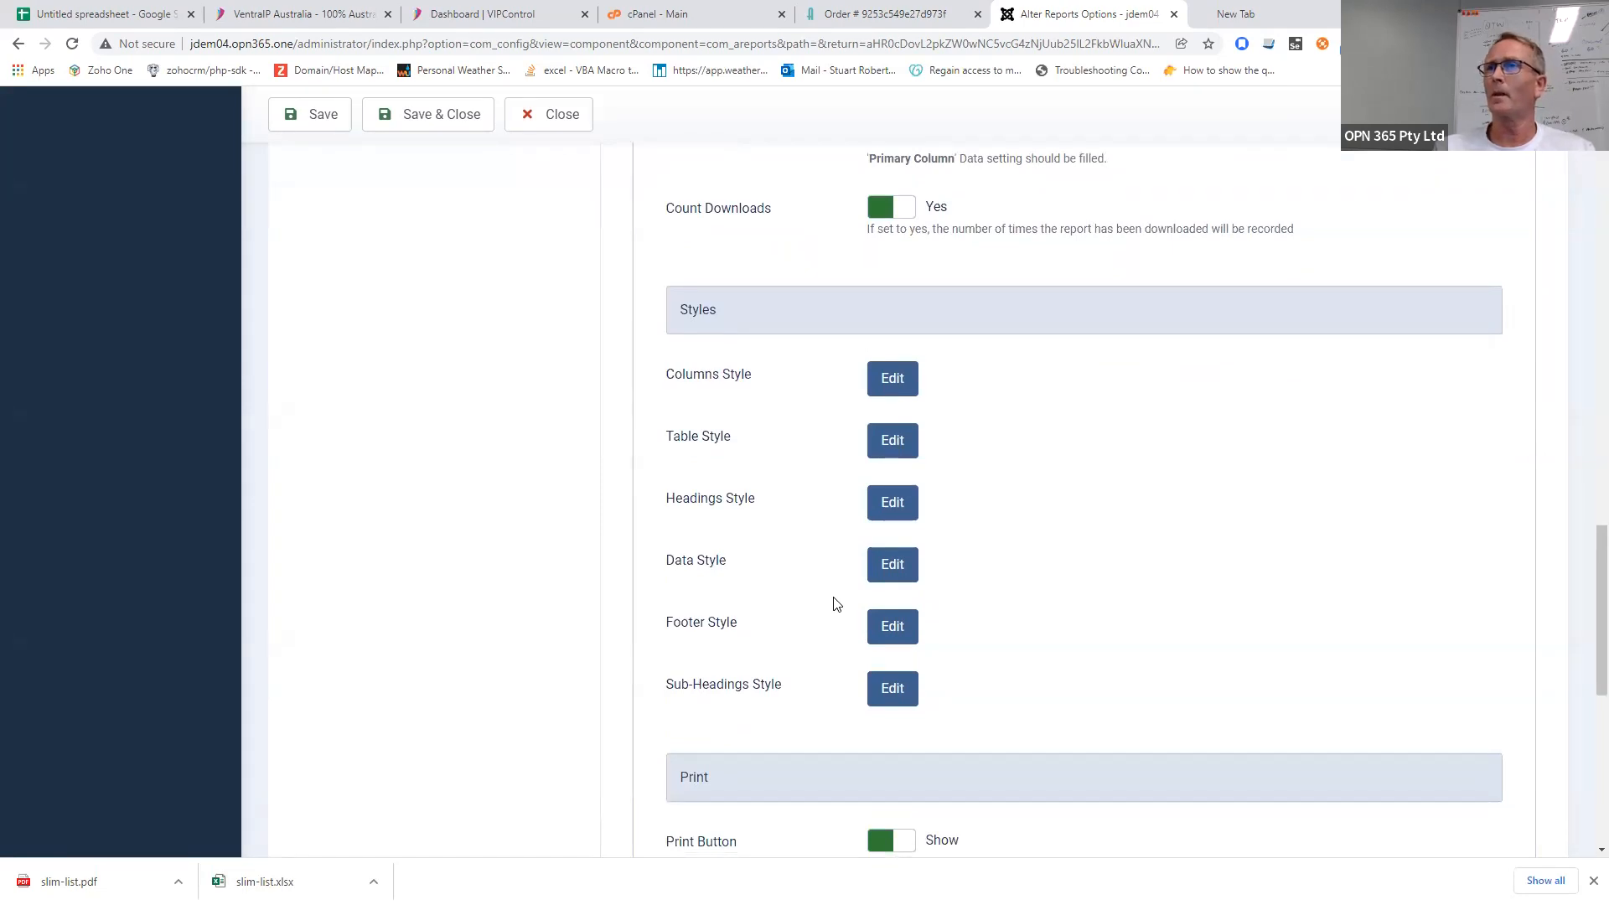
scroll(821, 576, "down", 3)
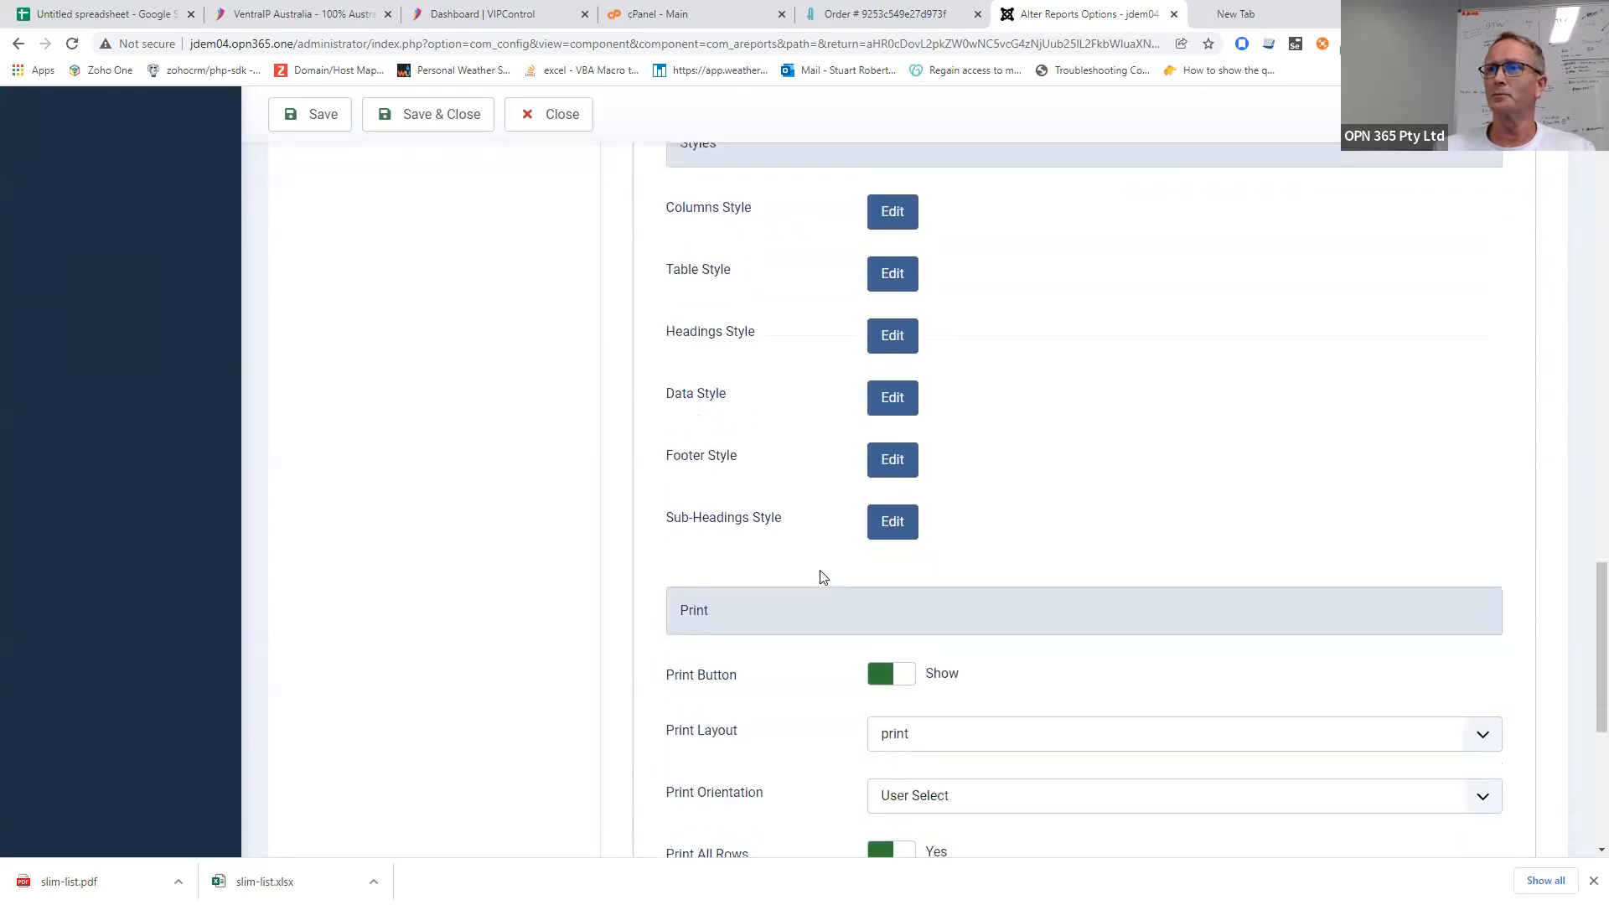
scroll(822, 576, "down", 1)
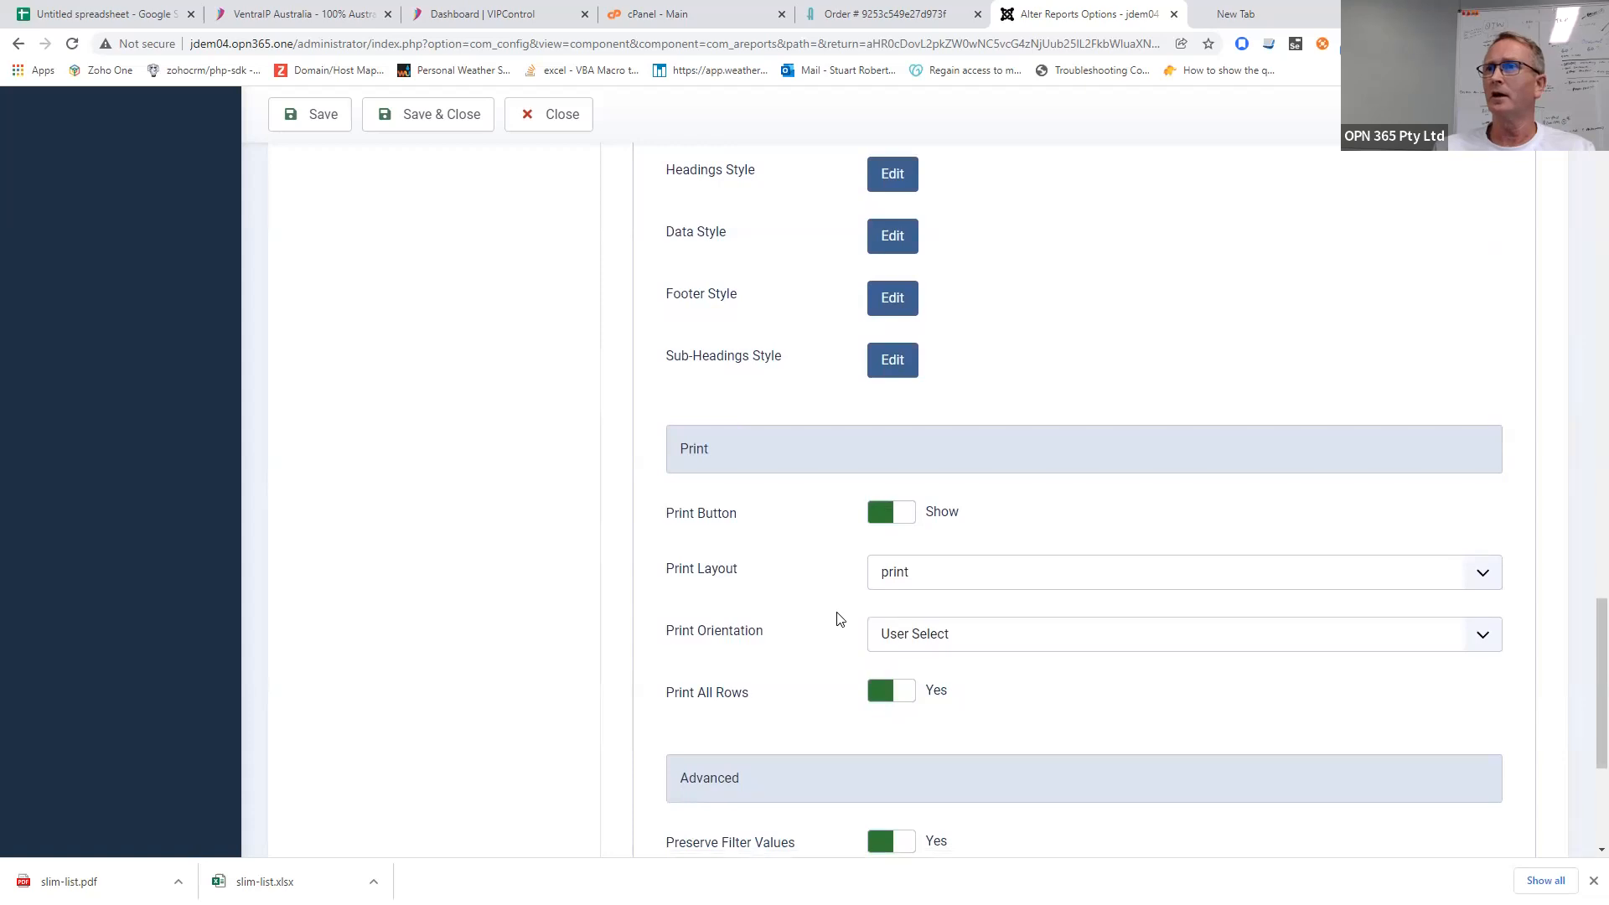
scroll(837, 624, "down", 2)
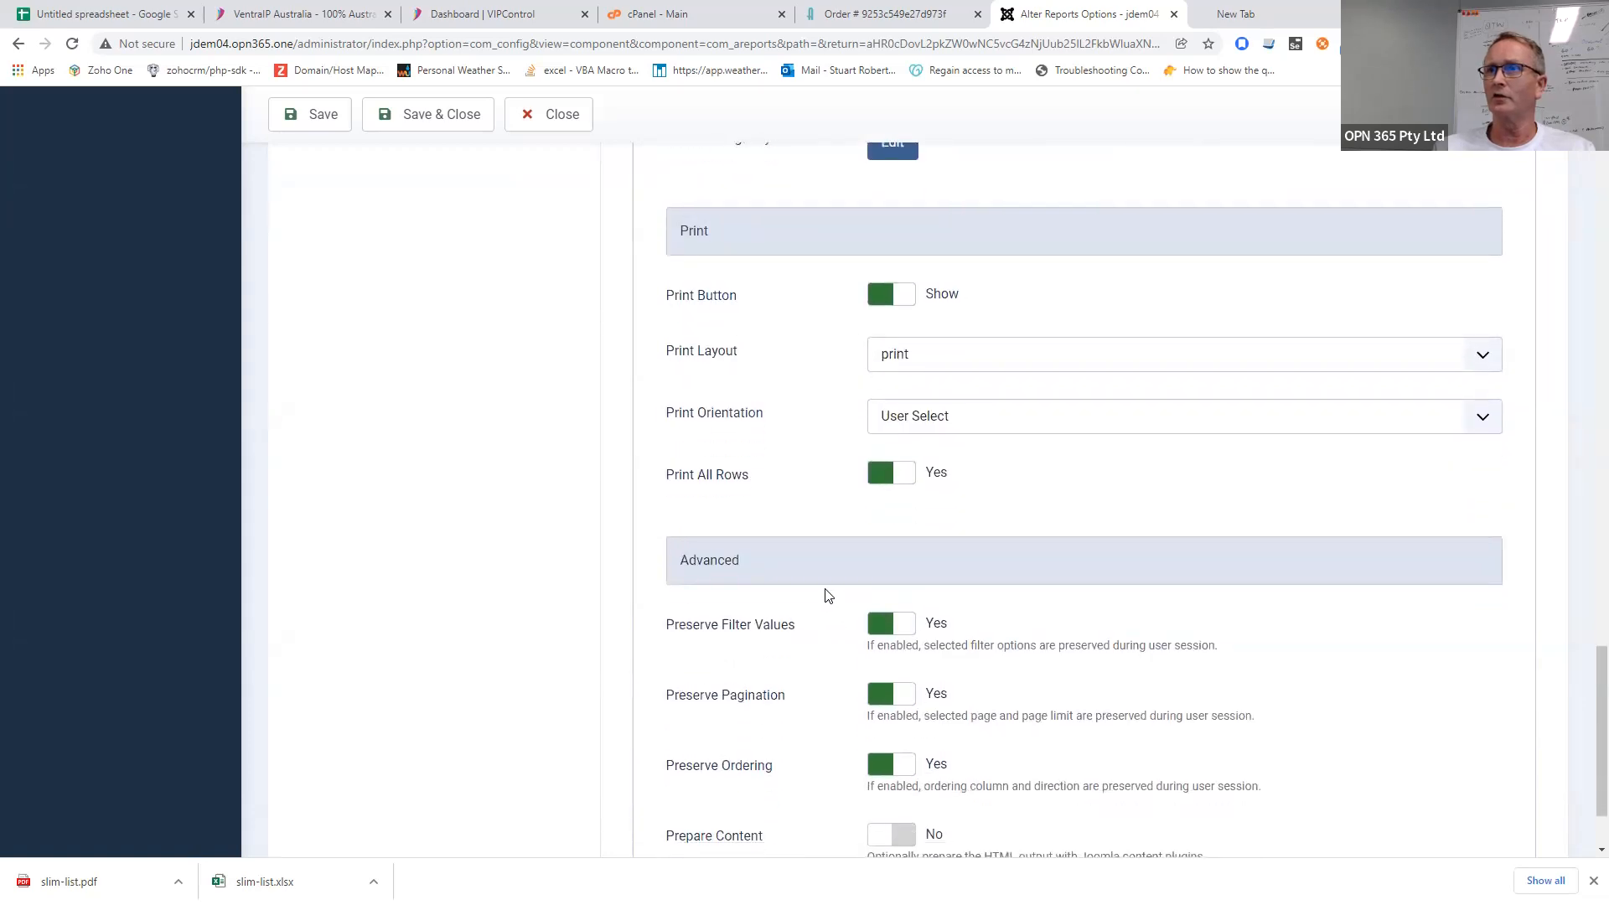
scroll(828, 595, "down", 2)
scroll(828, 595, "up", 9)
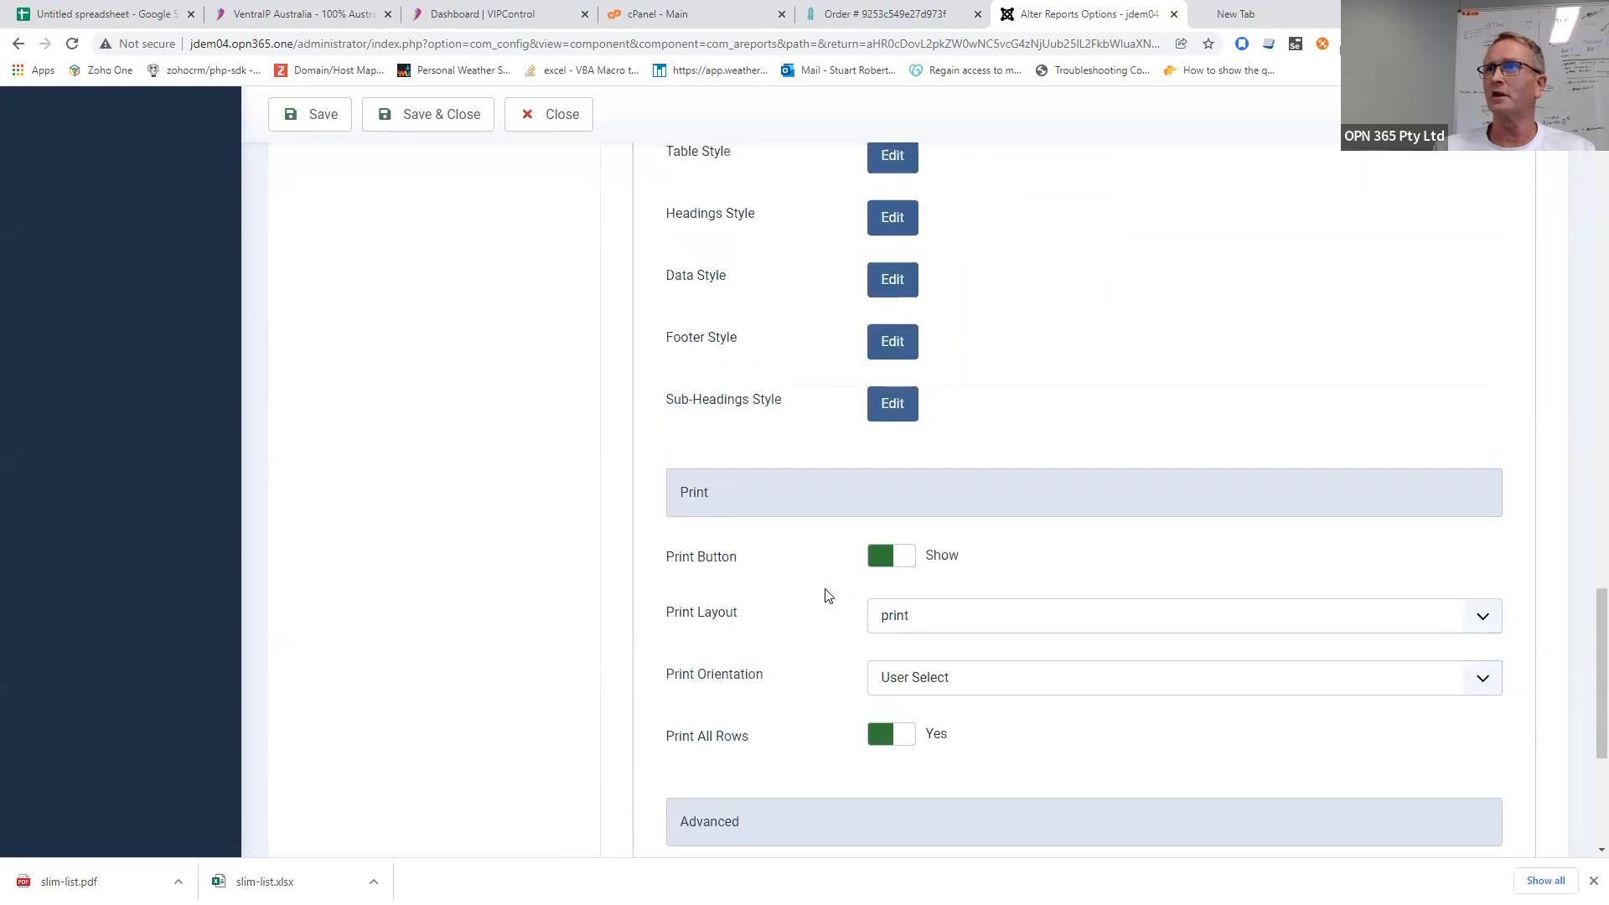
scroll(828, 595, "up", 12)
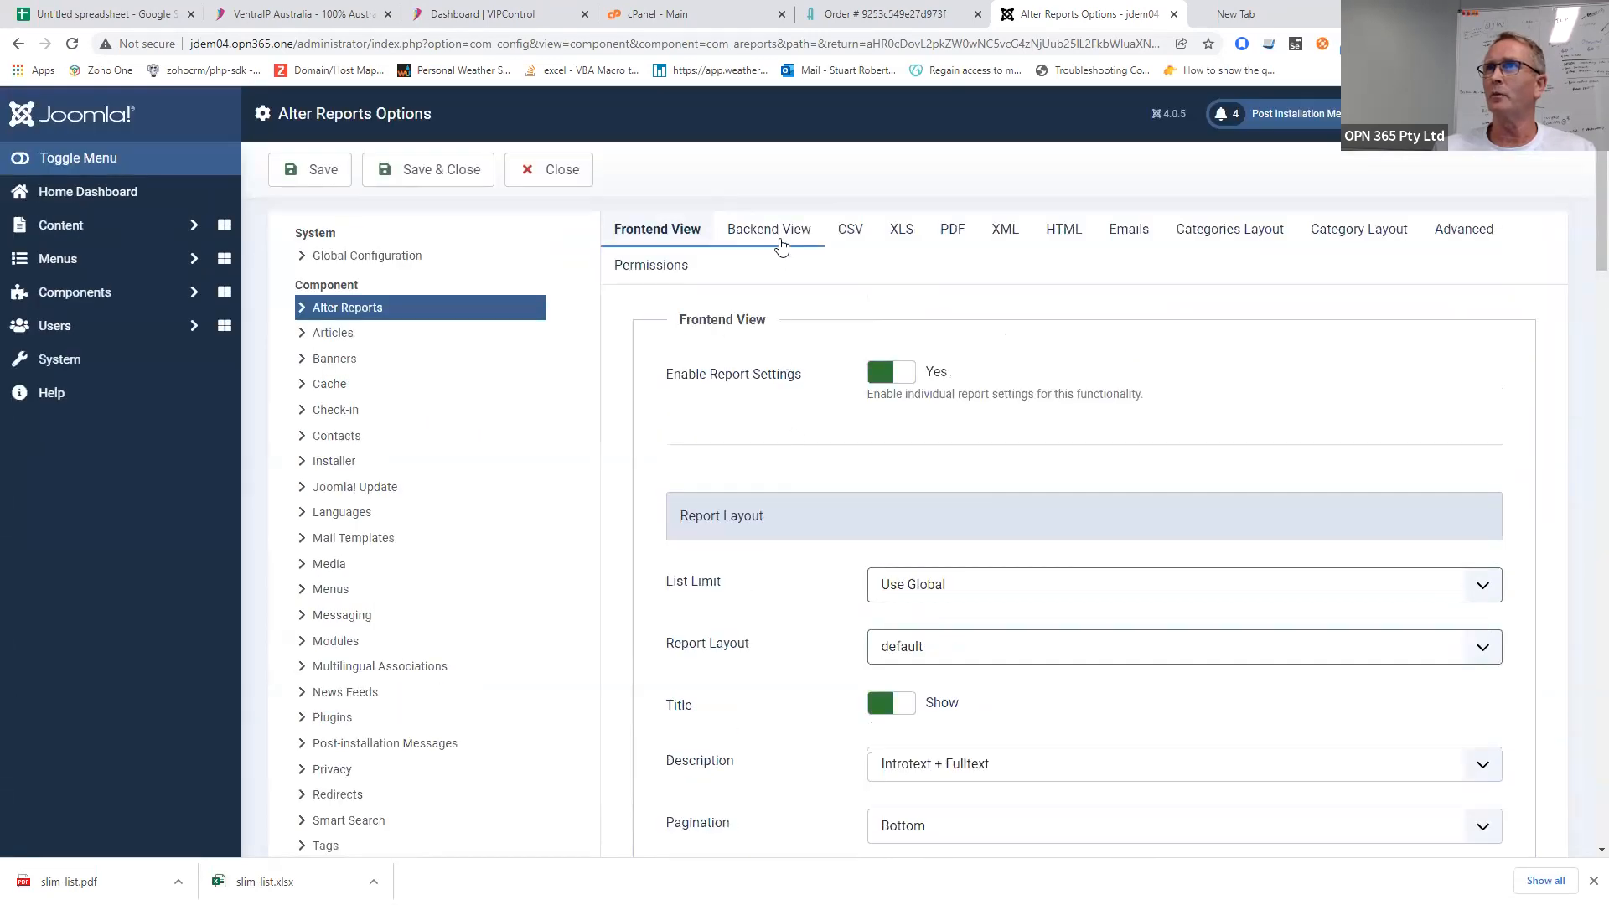
- View the Backend View settings briefly, and examine the CSV download settings down to the Filename Pattern
left_click(780, 245)
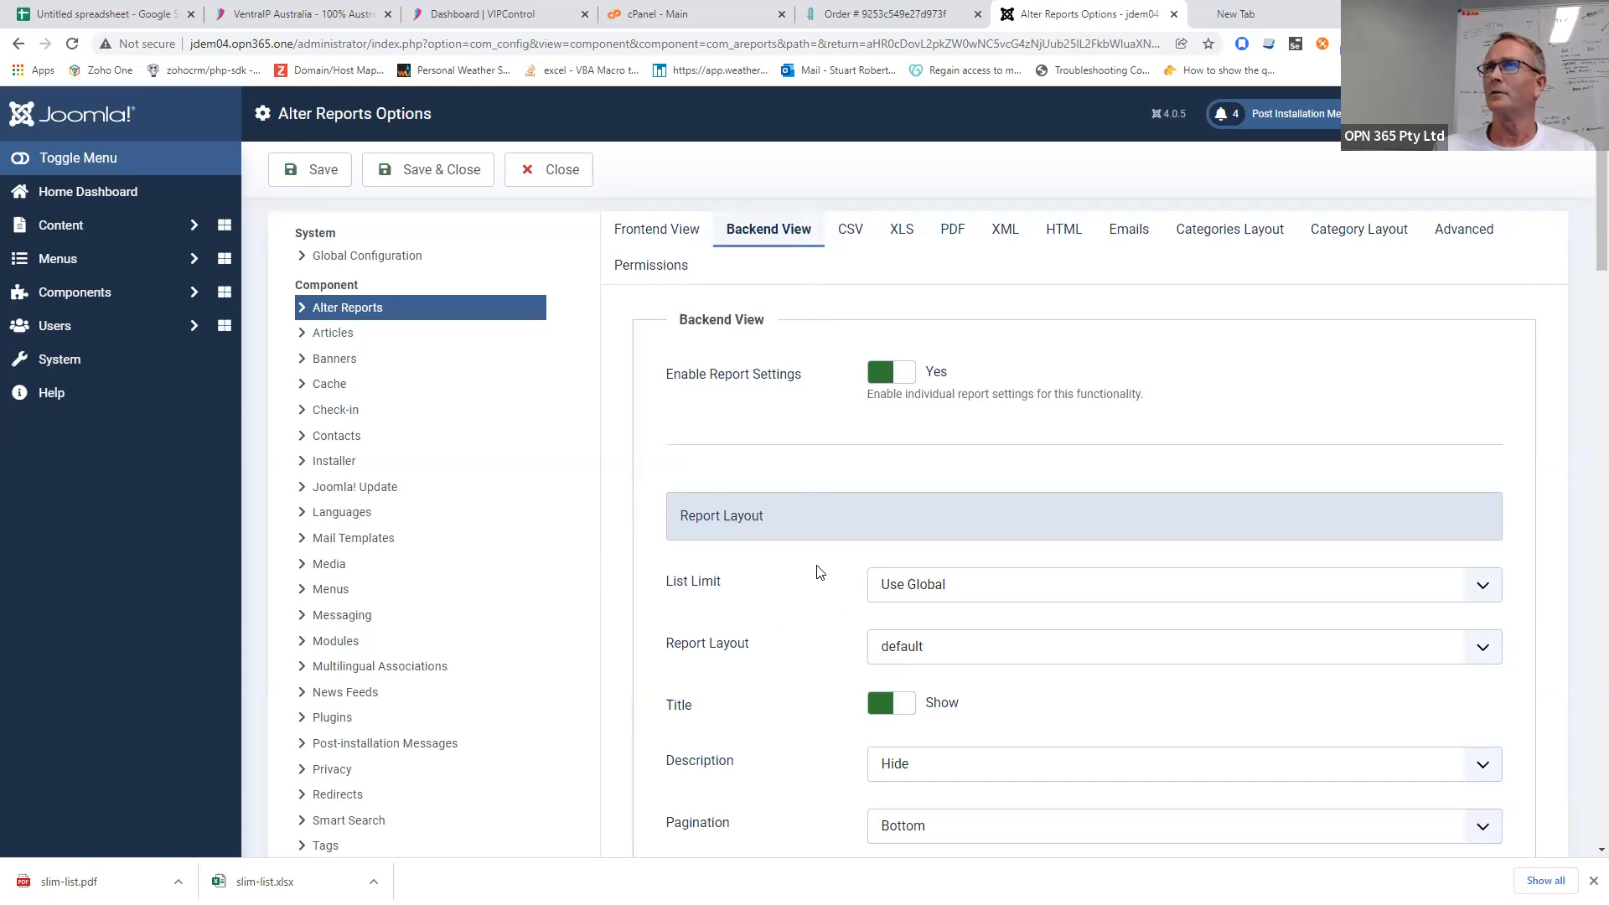
left_click(849, 238)
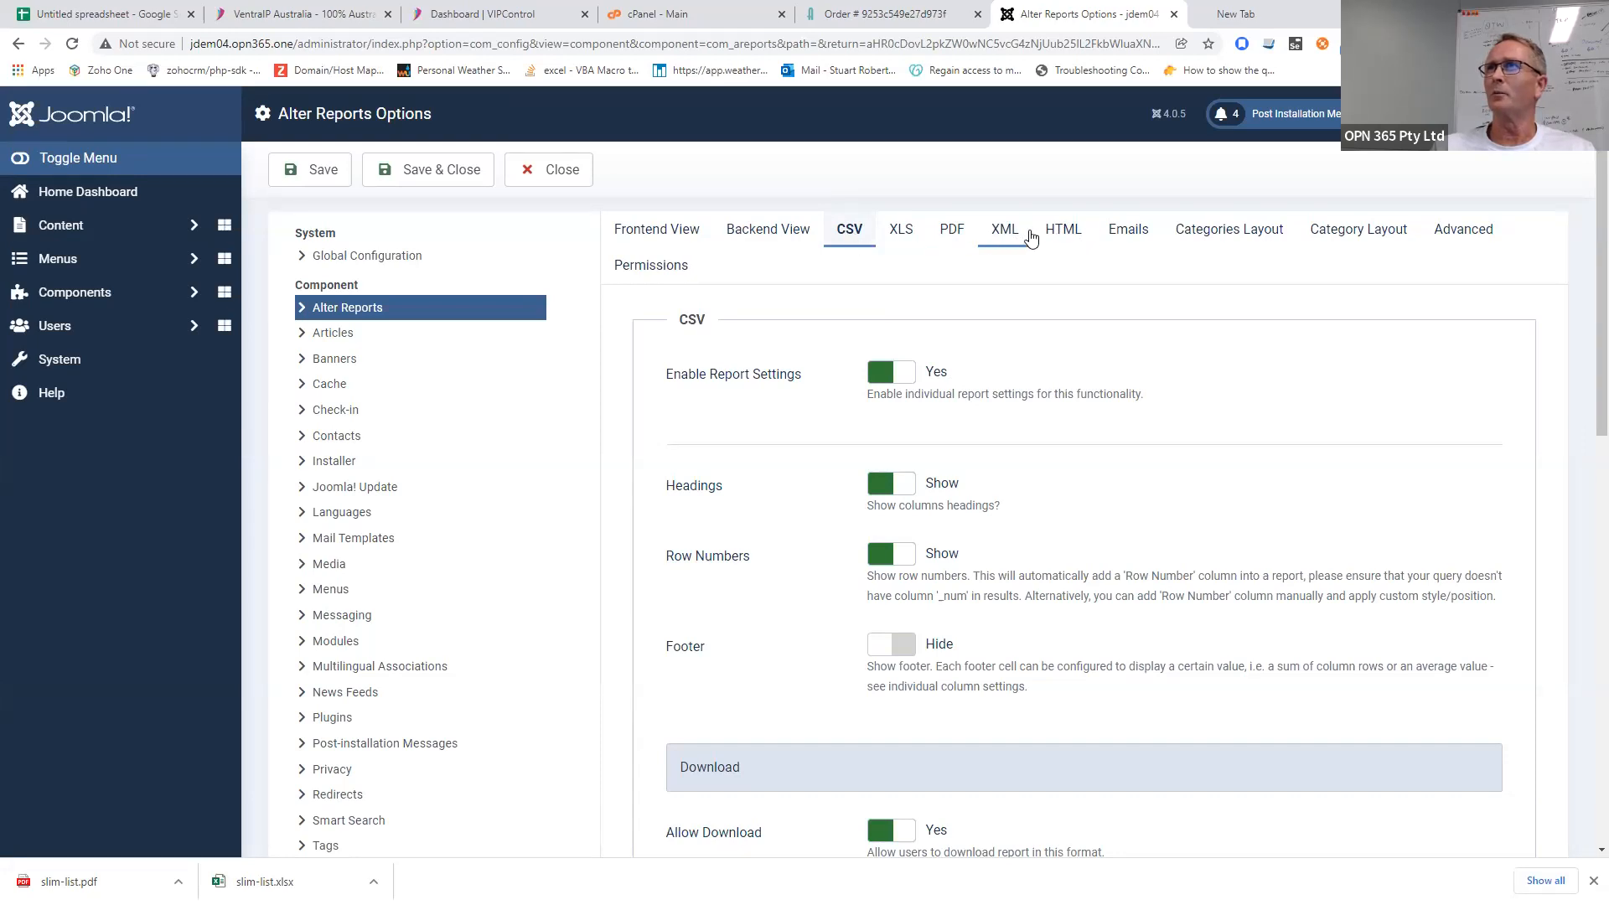
scroll(800, 306, "down", 5)
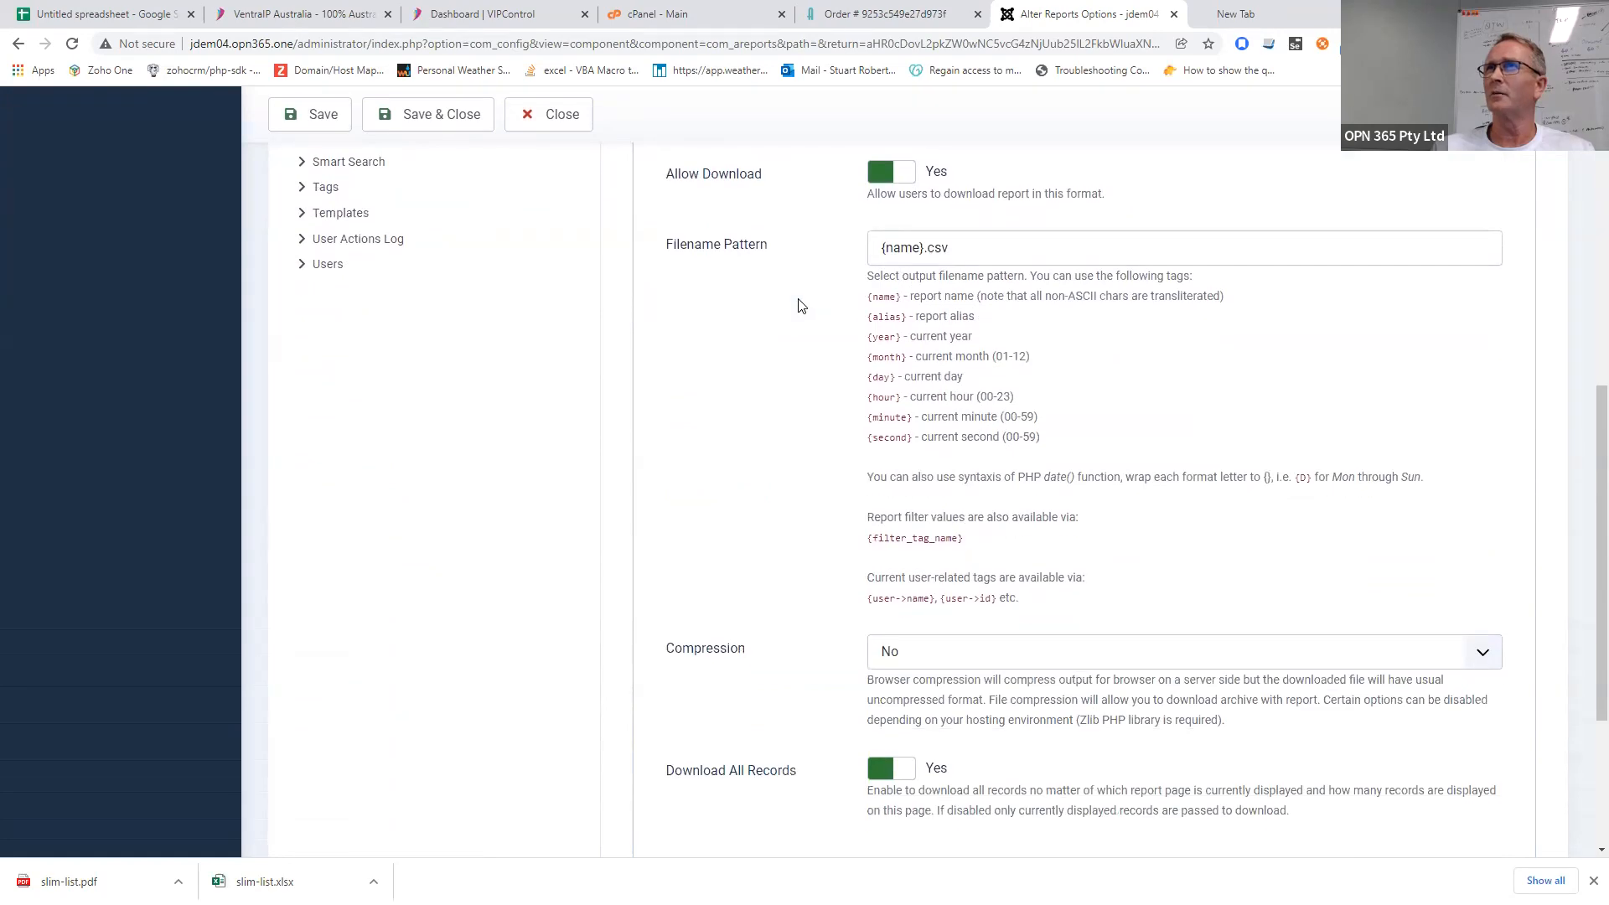
scroll(797, 306, "up", 1)
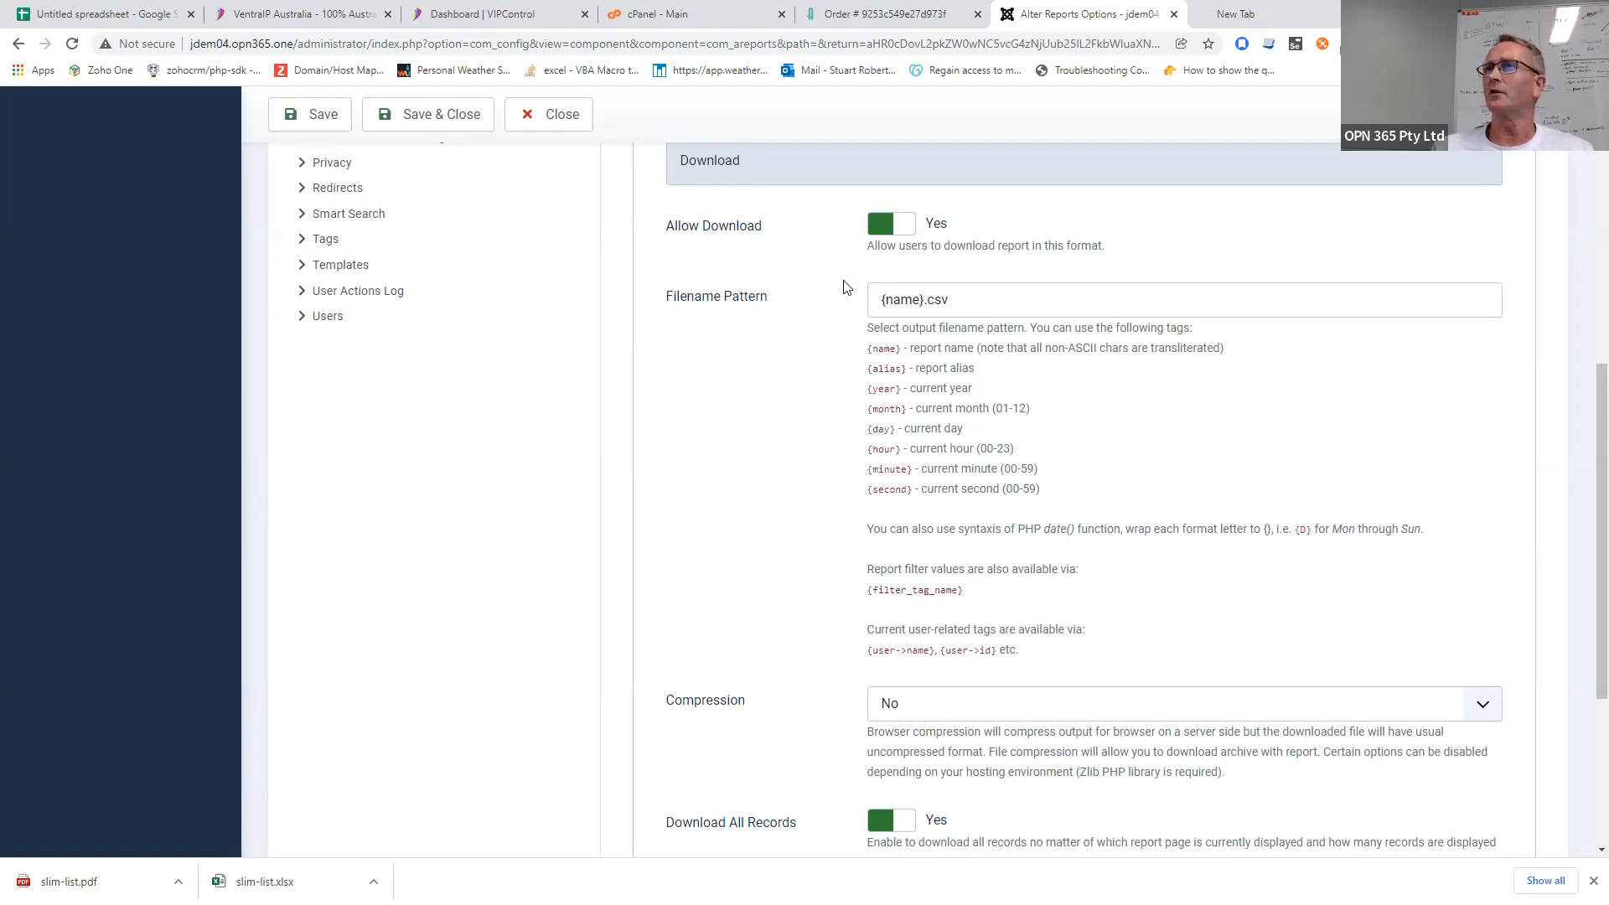
- Highlight the {name} tag in the CSV Filename Pattern, its list of available tags, and the {filter_tag_name} and {user->name} tags
left_click_drag(878, 300, 925, 302)
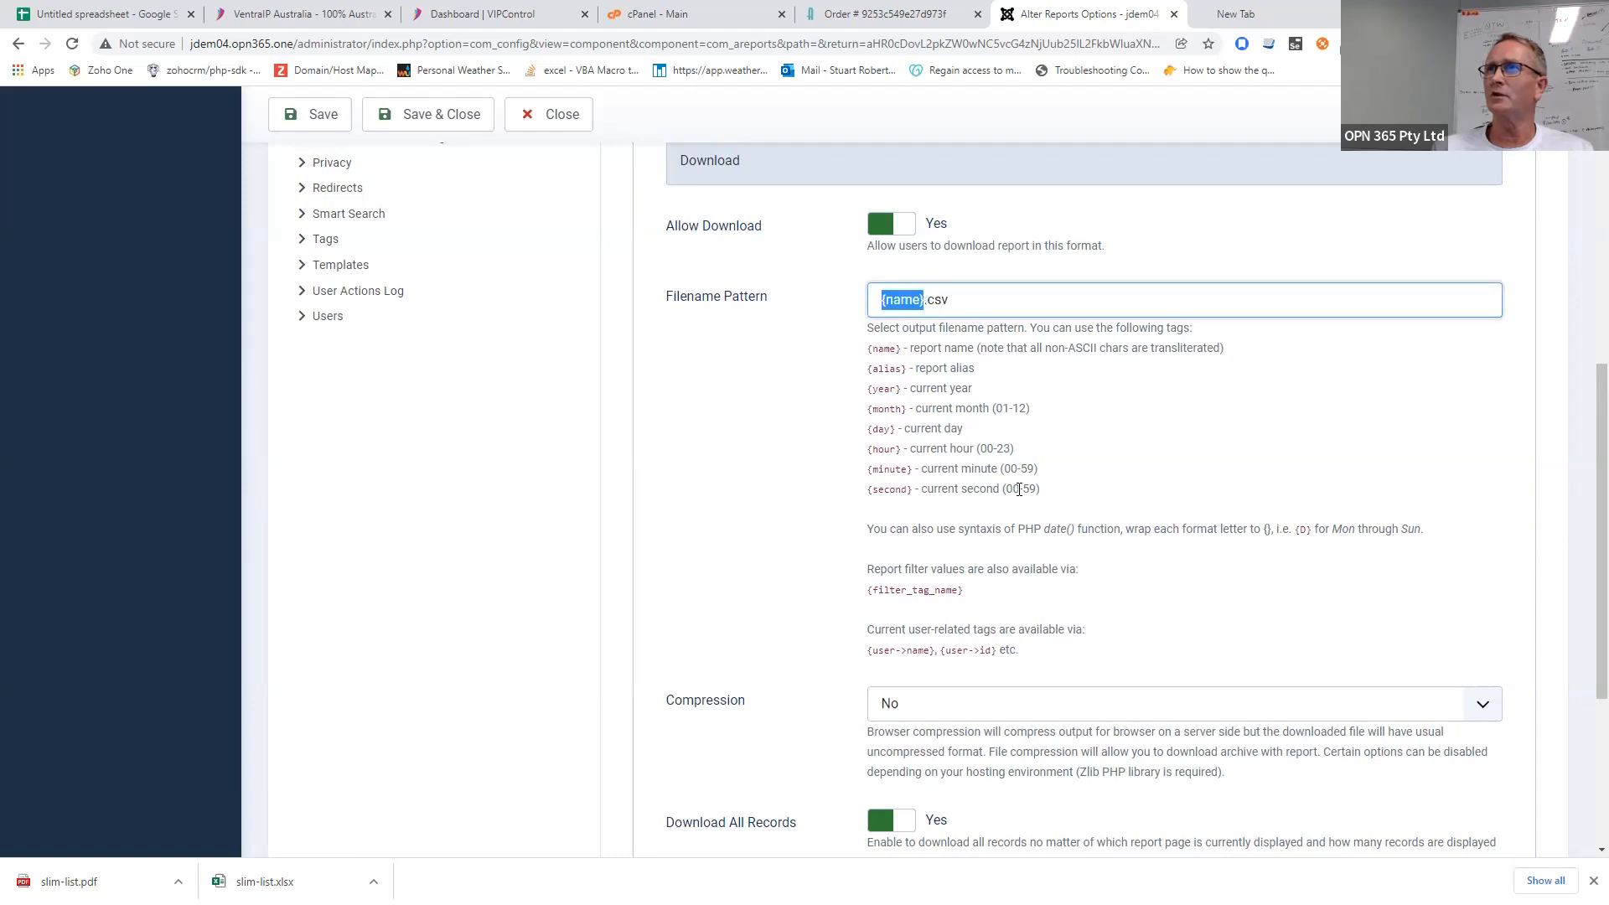
left_click_drag(1046, 496, 868, 356)
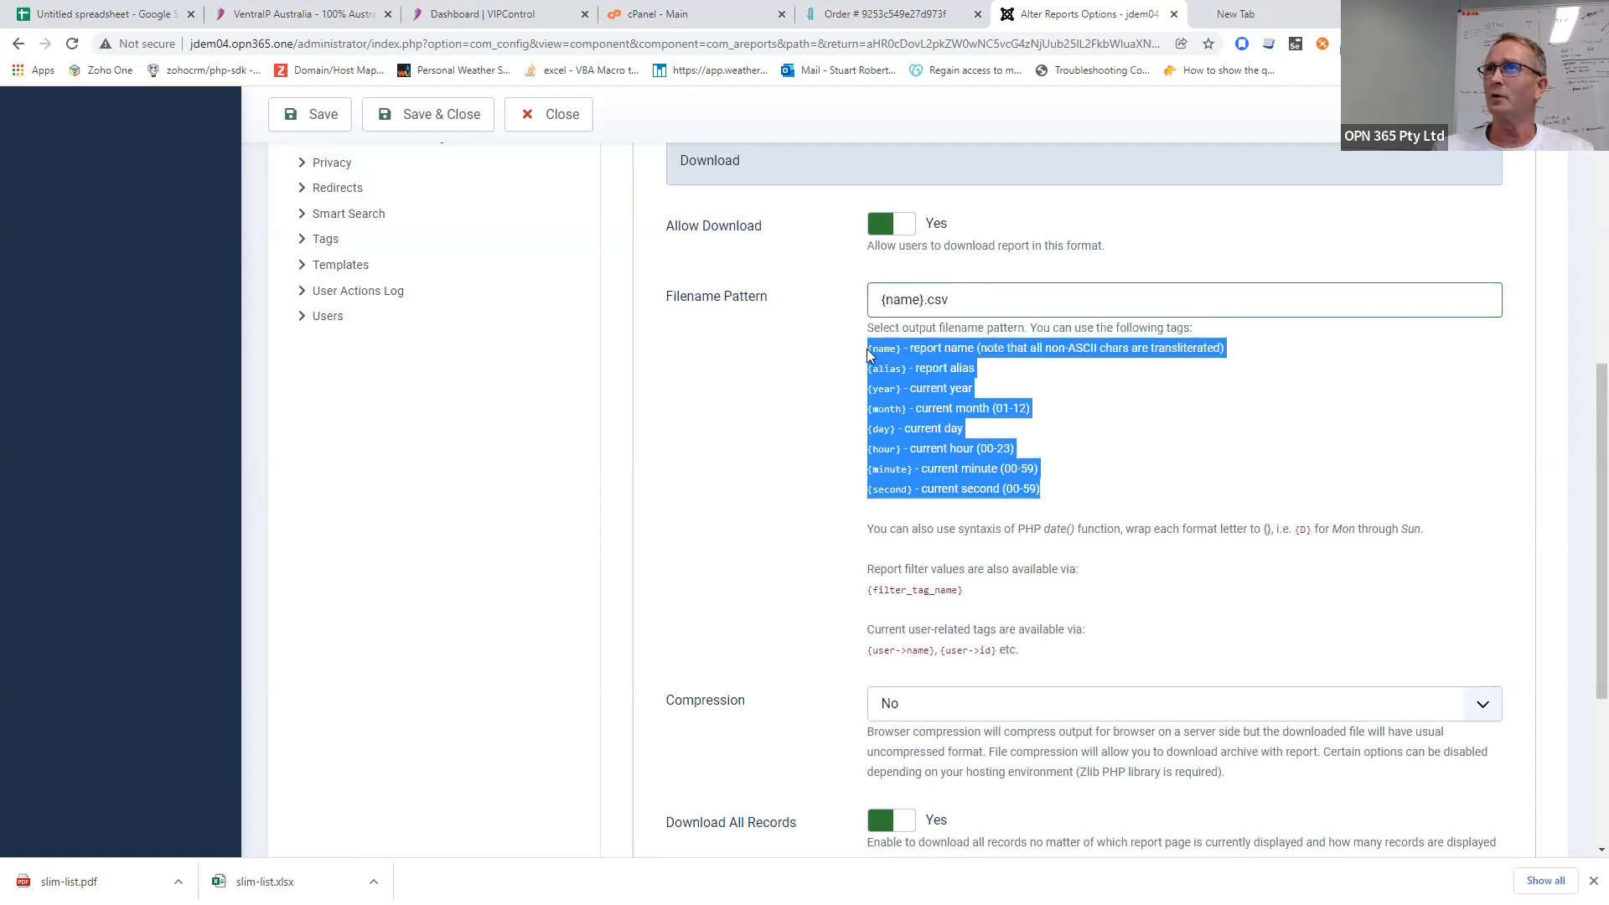
left_click(871, 360)
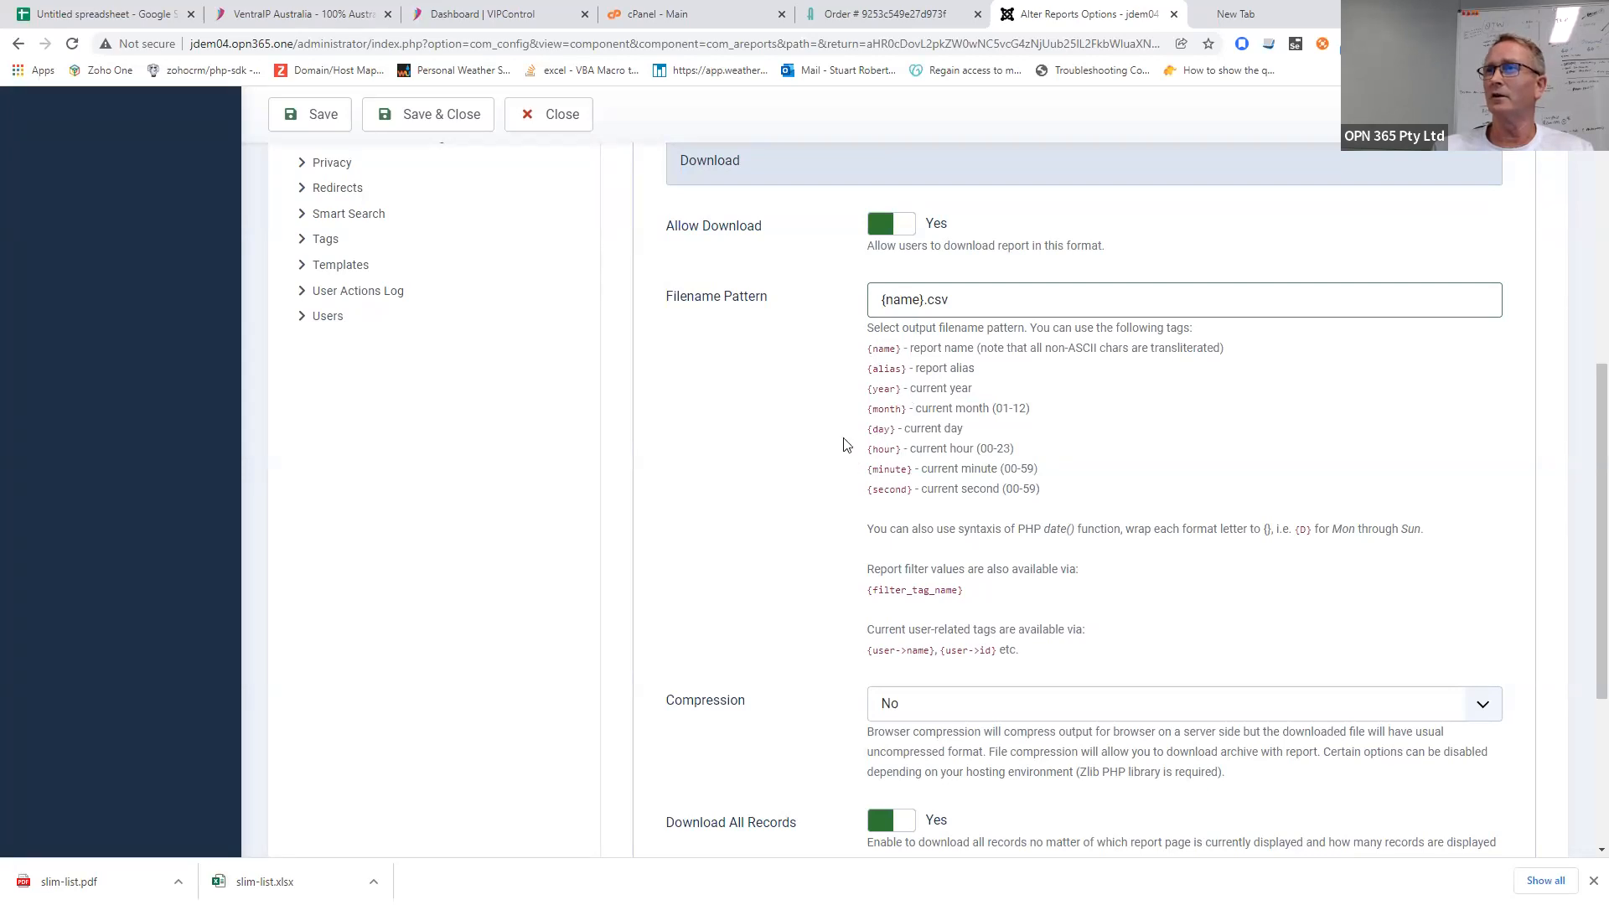
scroll(844, 444, "down", 3)
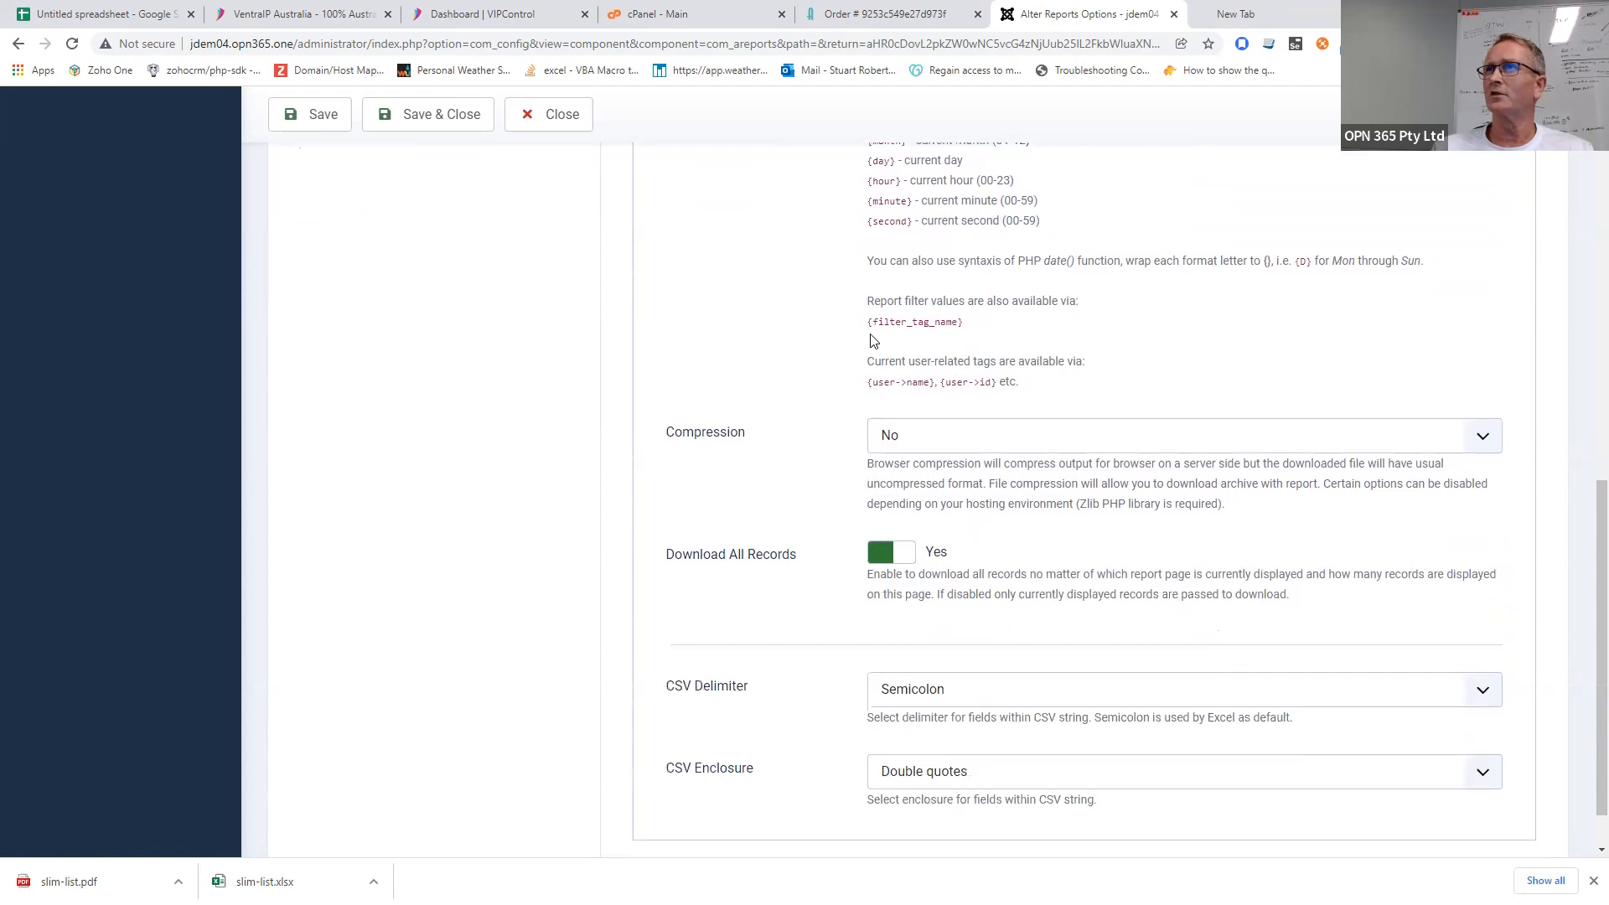
left_click_drag(870, 321, 958, 326)
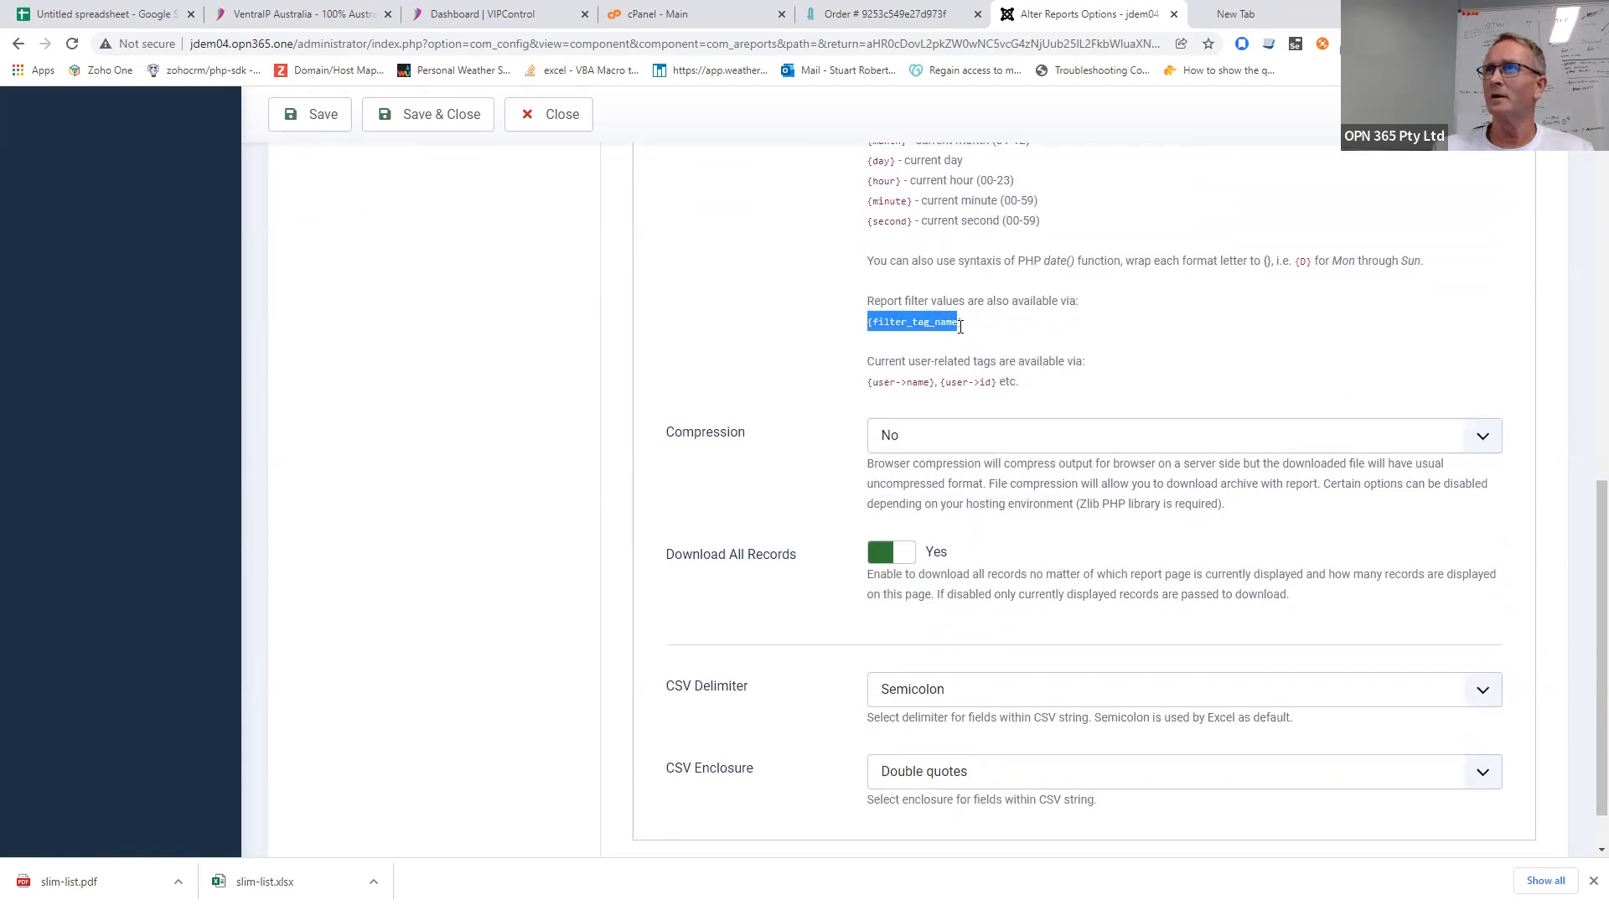
left_click(961, 326)
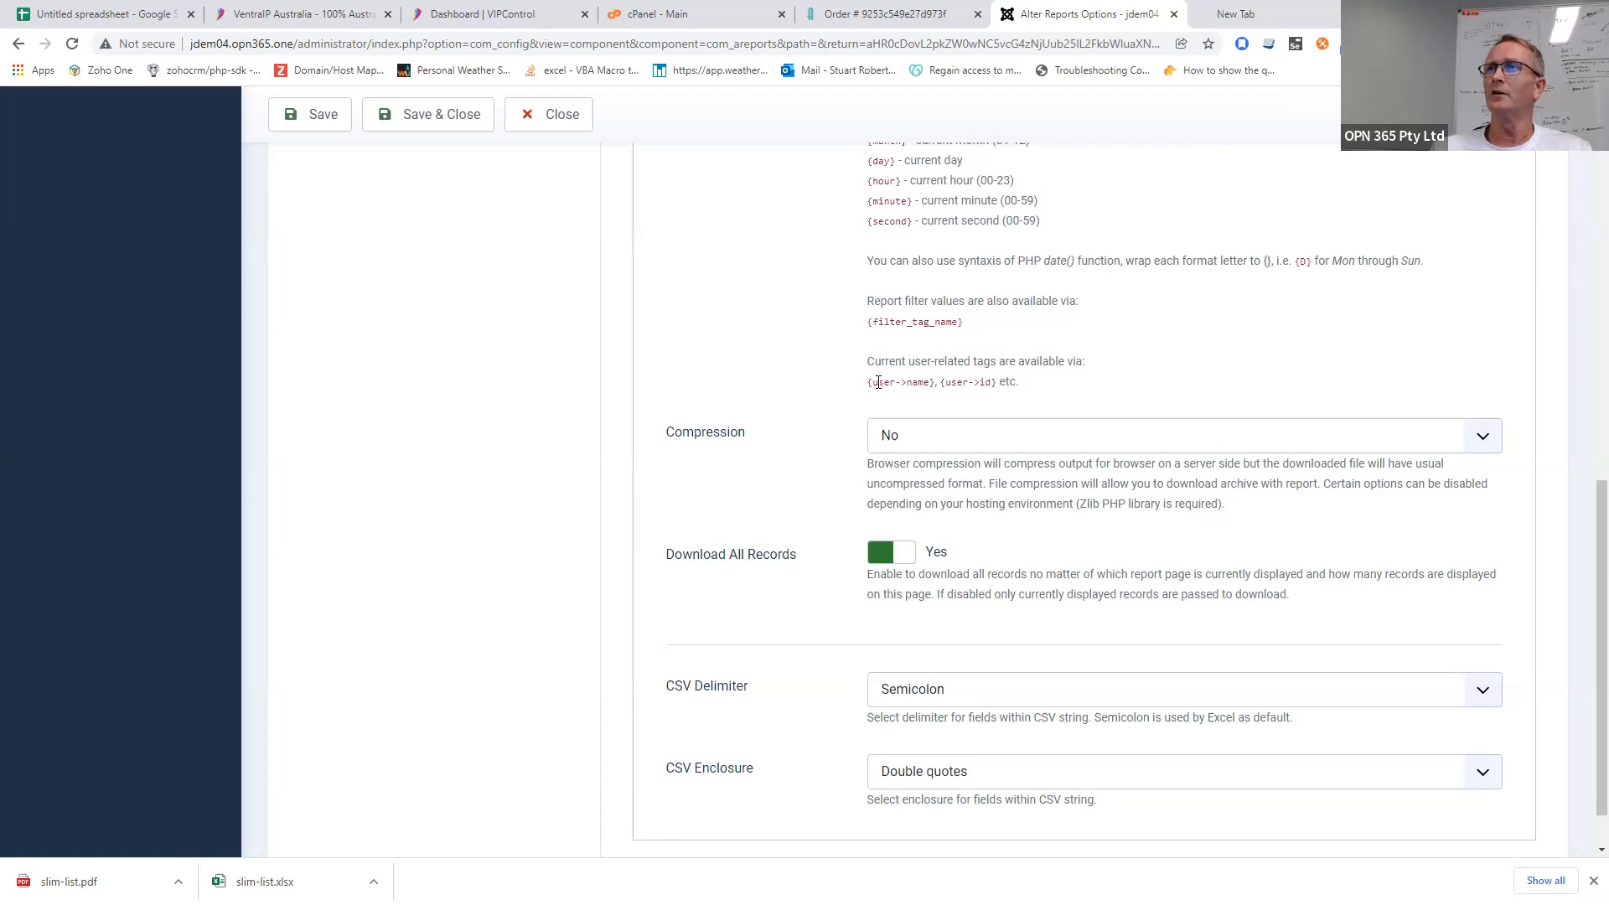
left_click_drag(868, 382, 934, 387)
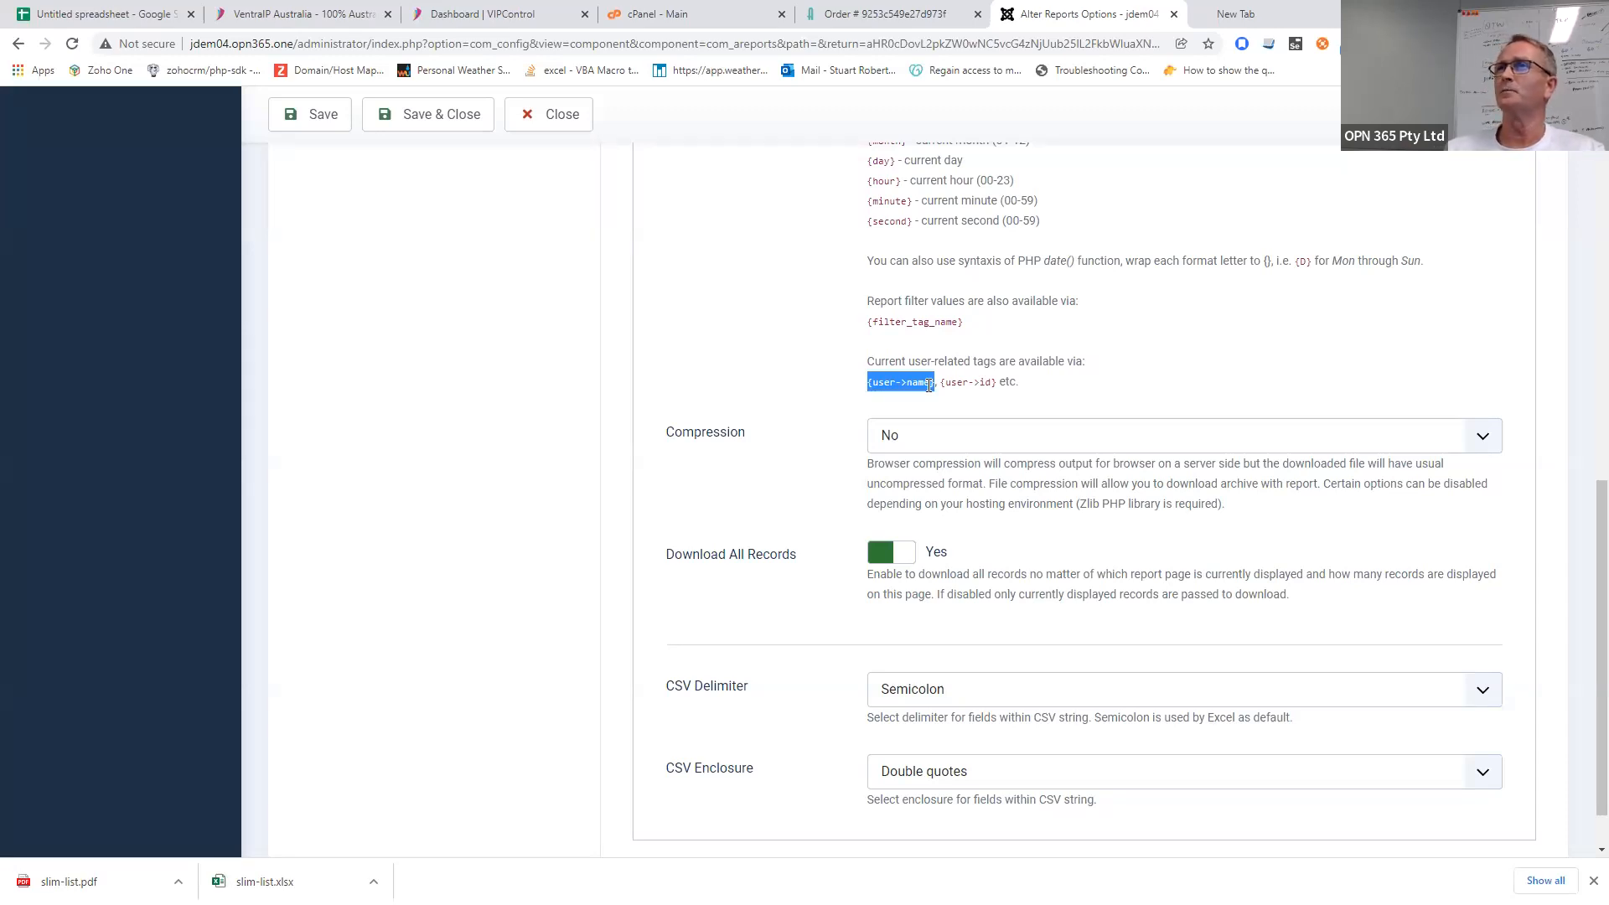
- Check the available Compression choices for CSV downloads
left_click(873, 444)
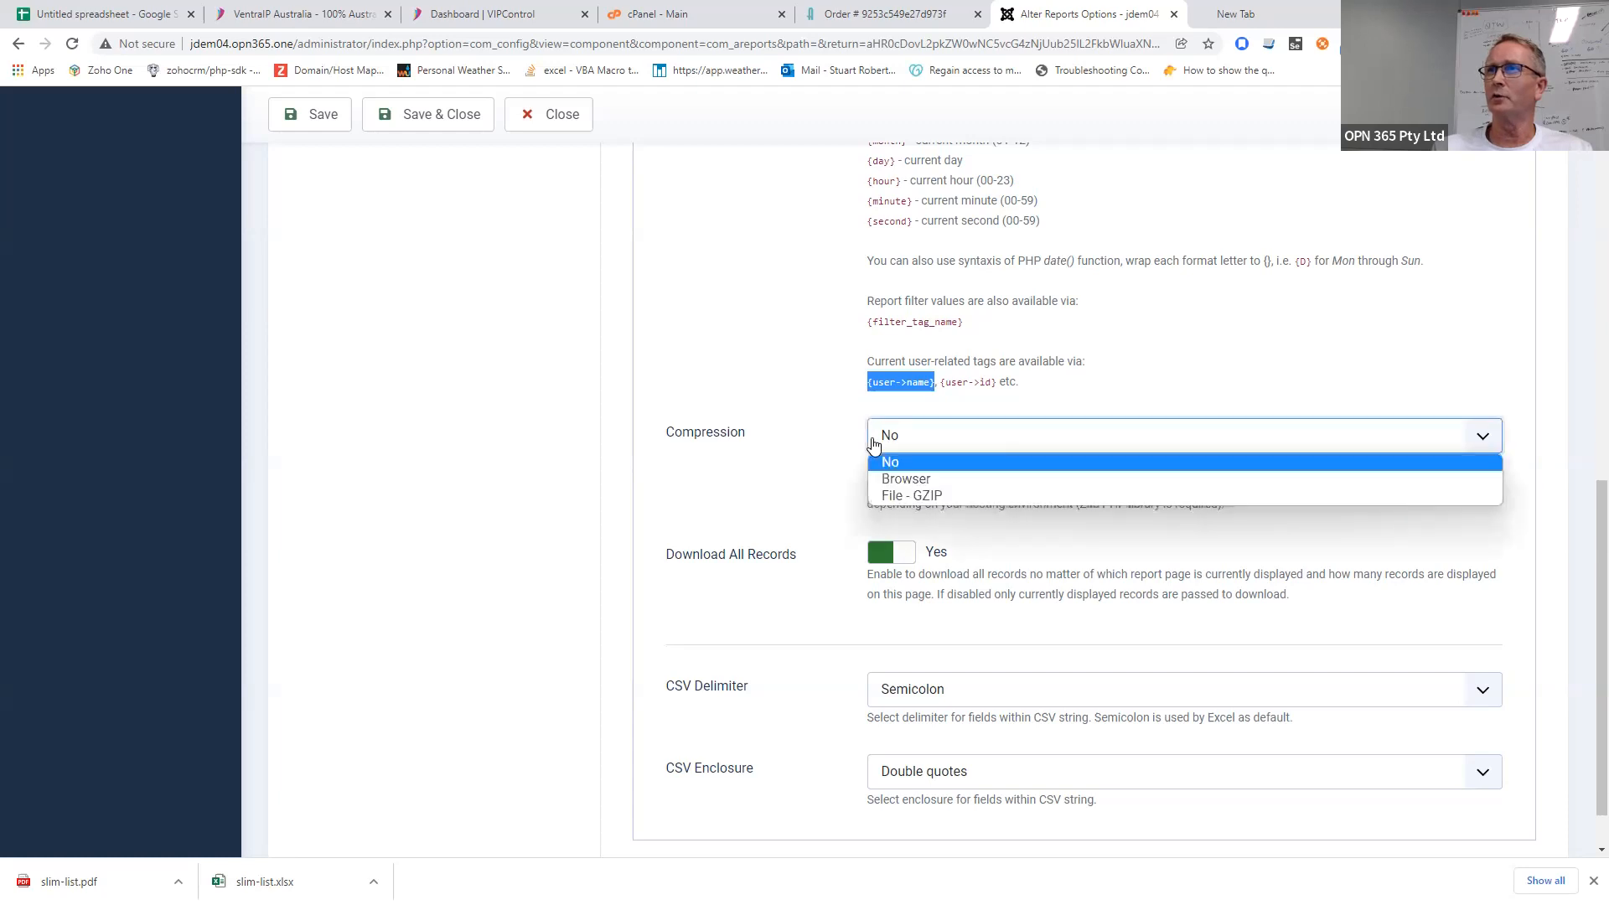
left_click(874, 444)
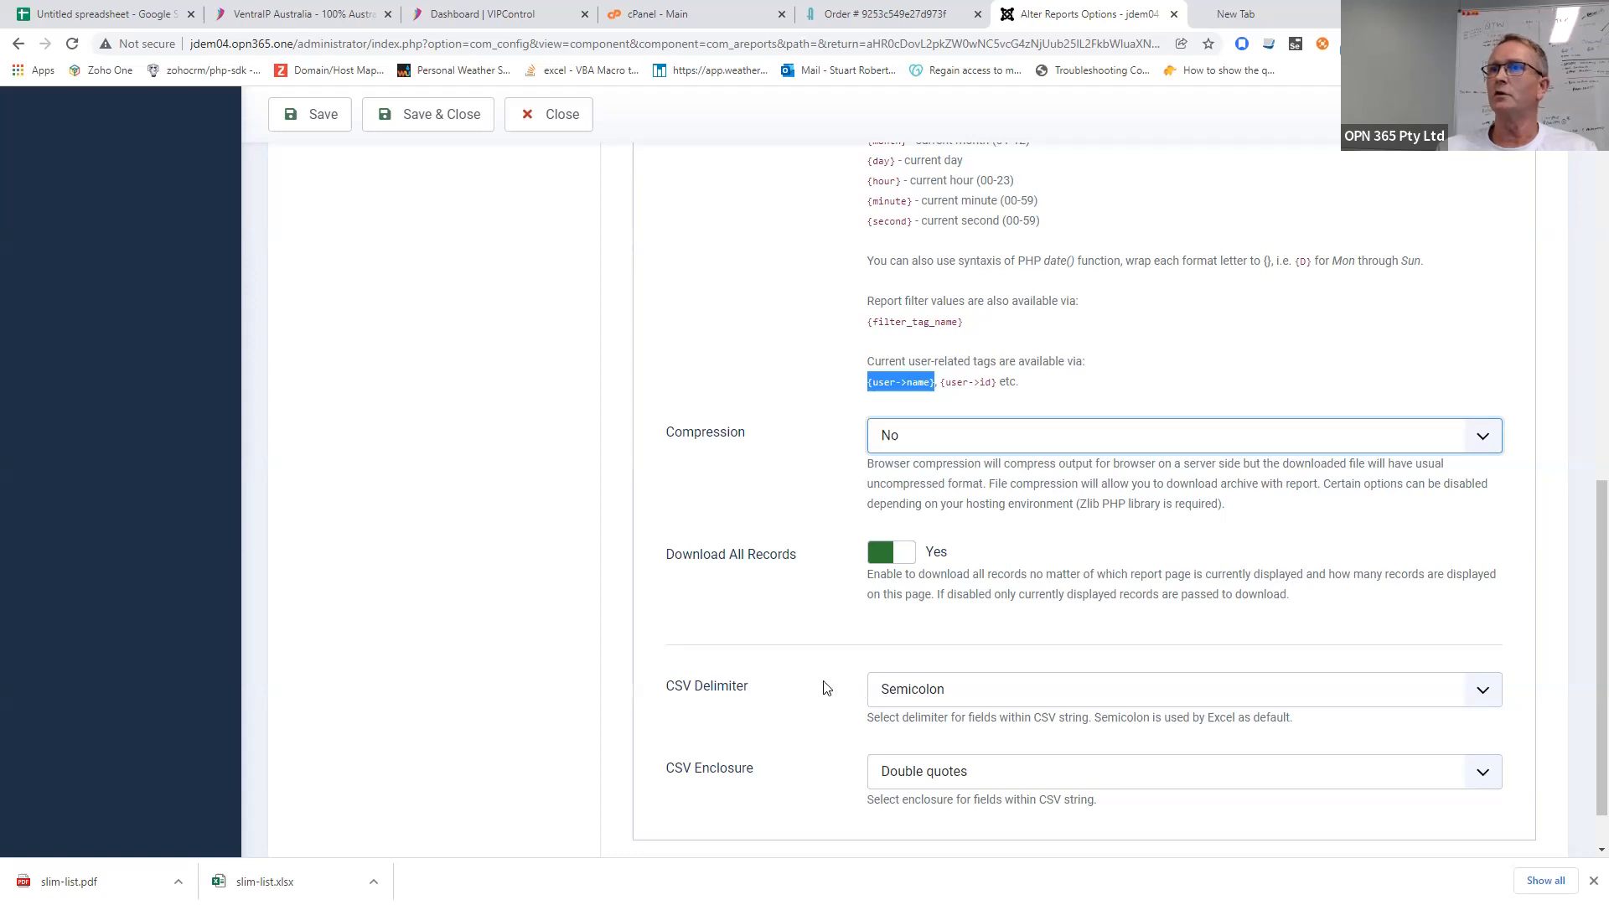
scroll(861, 728, "up", 7)
scroll(860, 727, "up", 4)
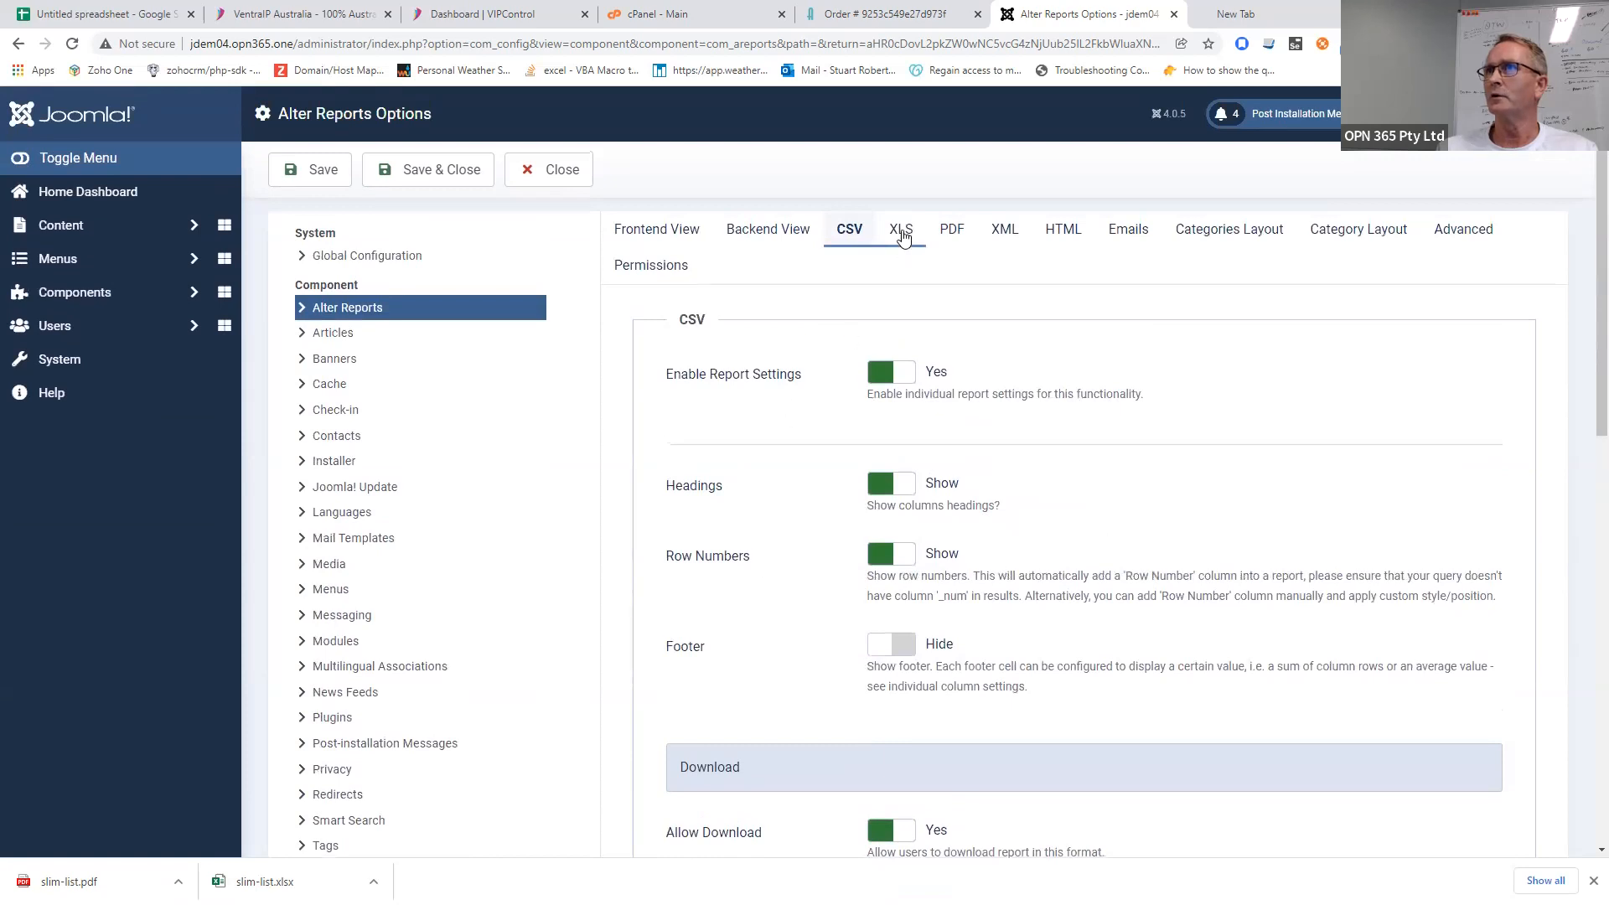
- Review the XLS settings, from headings and download options through XLS Format and Styles to Sheet Settings
left_click(899, 227)
scroll(826, 419, "down", 1)
scroll(824, 419, "down", 5)
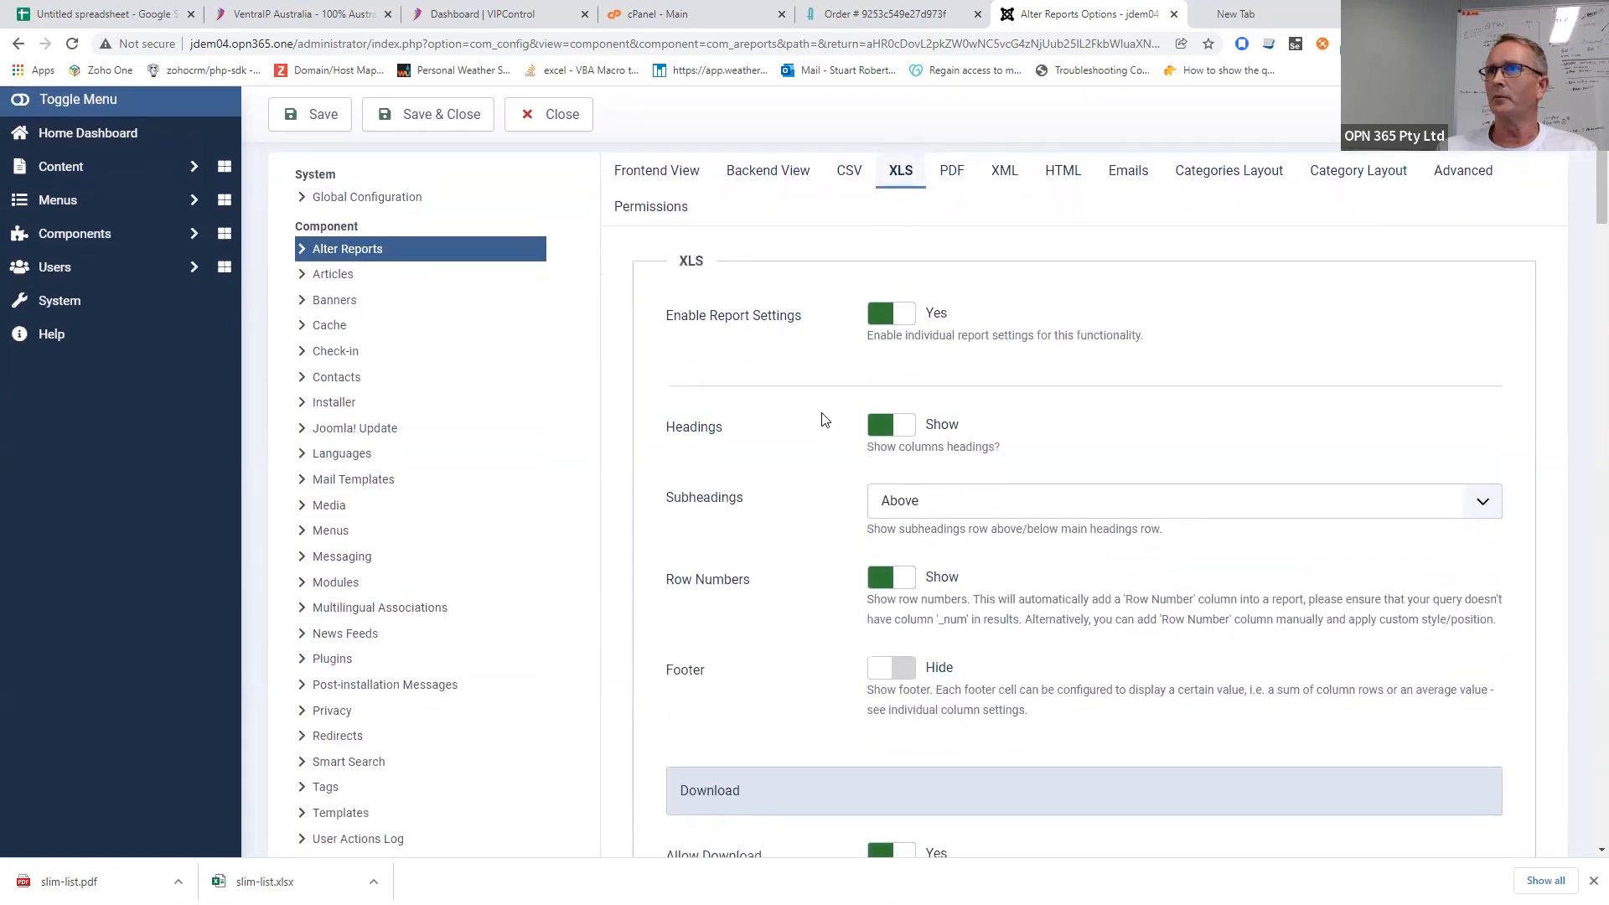
scroll(821, 419, "down", 8)
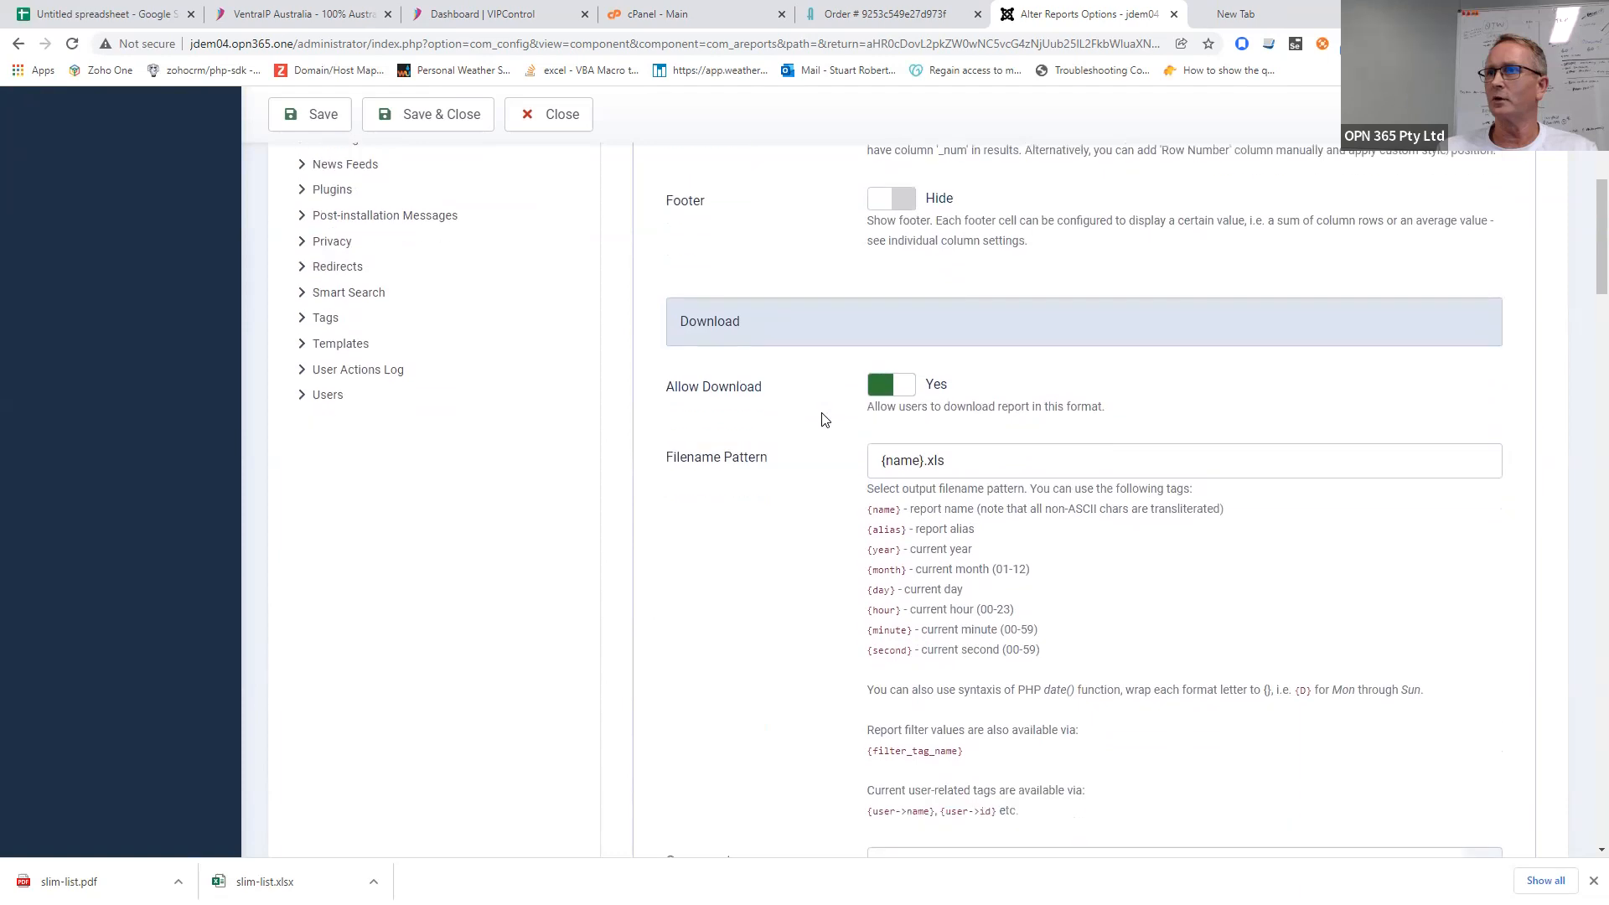
scroll(821, 419, "down", 6)
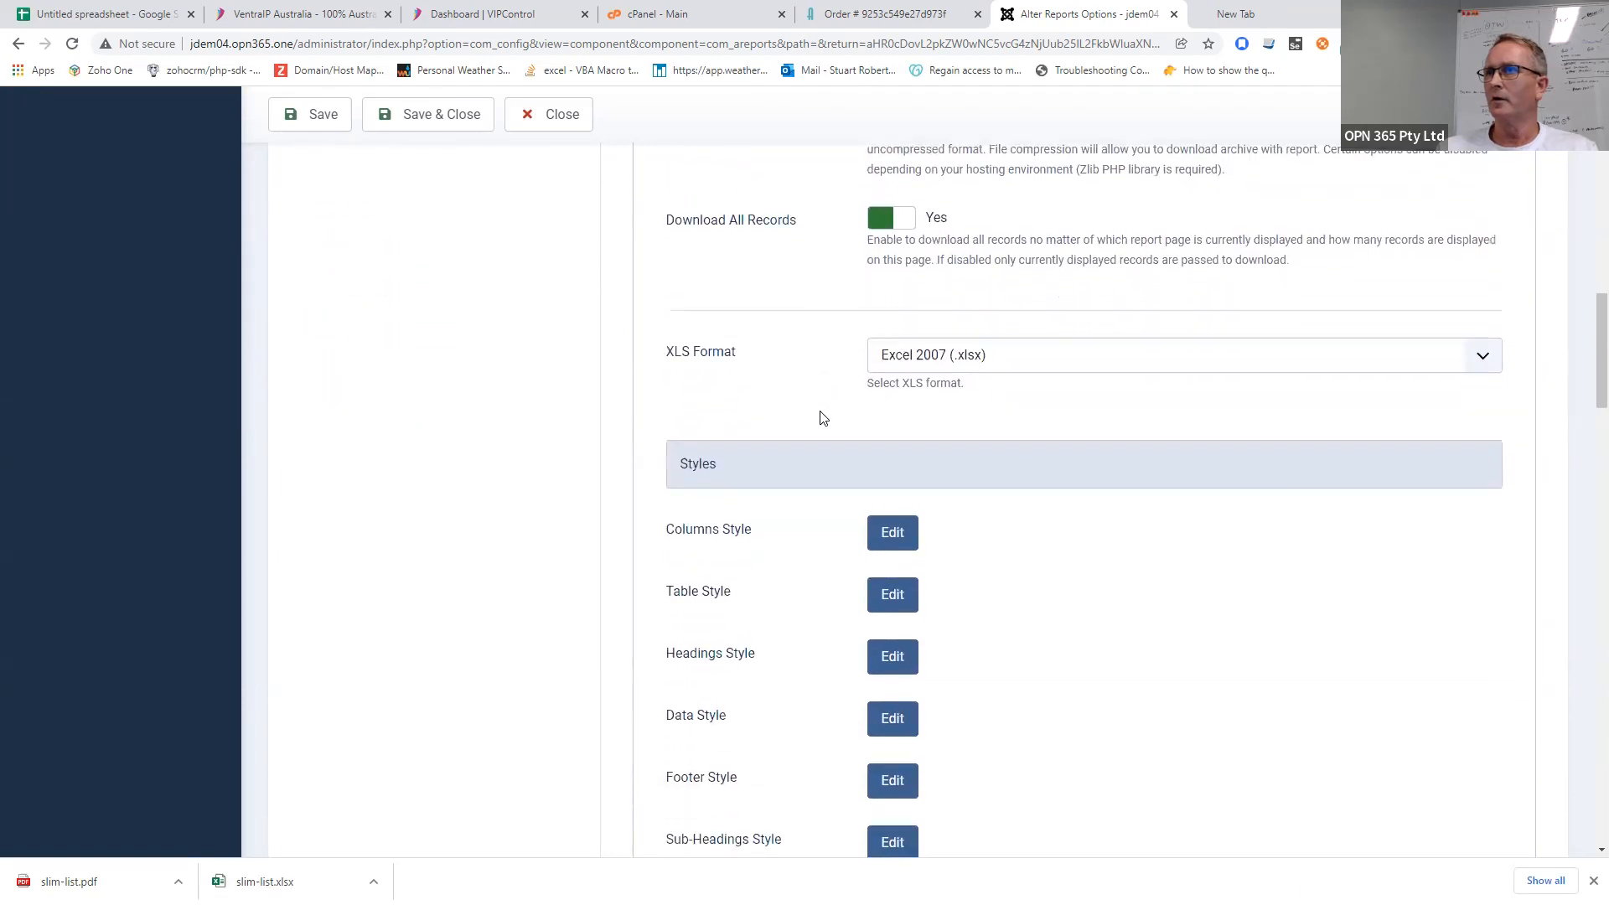
scroll(821, 417, "down", 3)
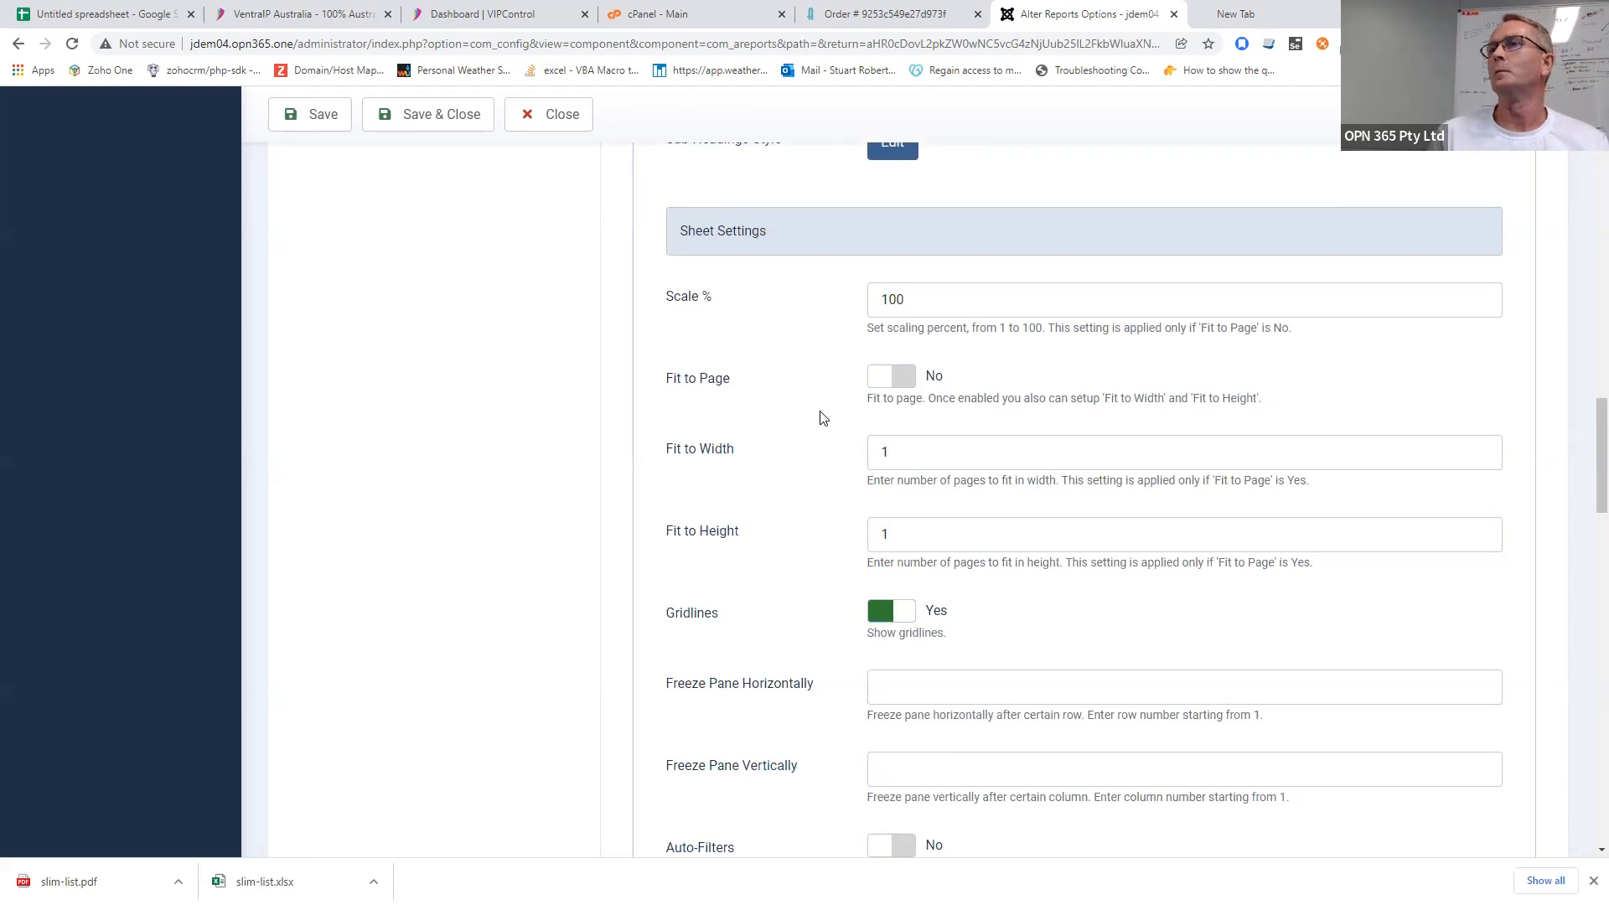
scroll(821, 418, "up", 20)
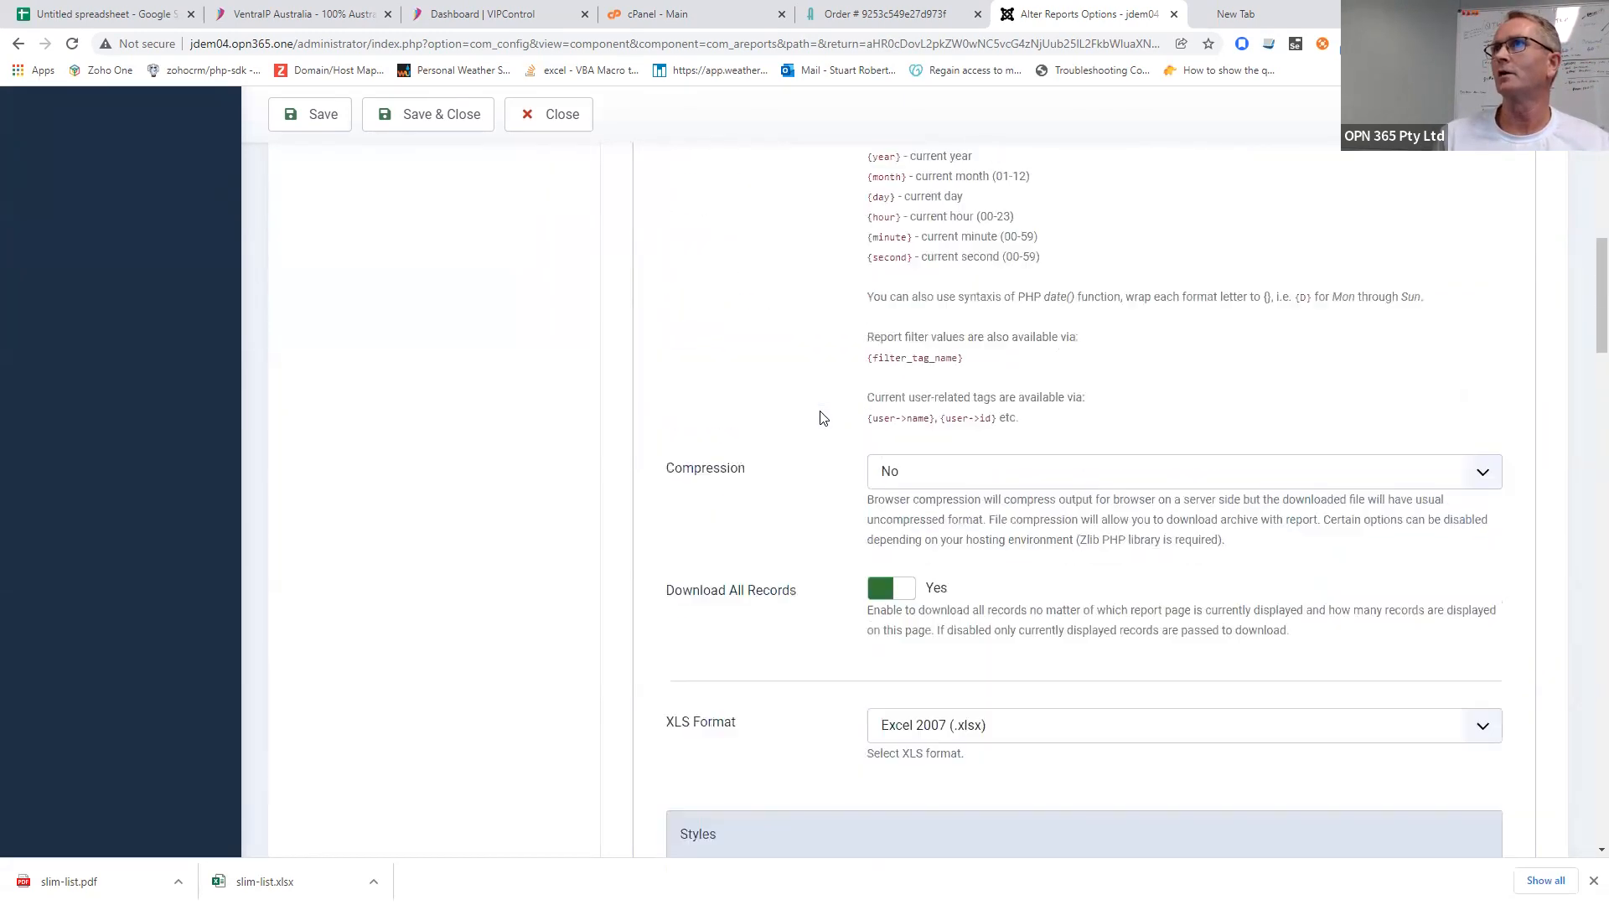
scroll(821, 417, "up", 4)
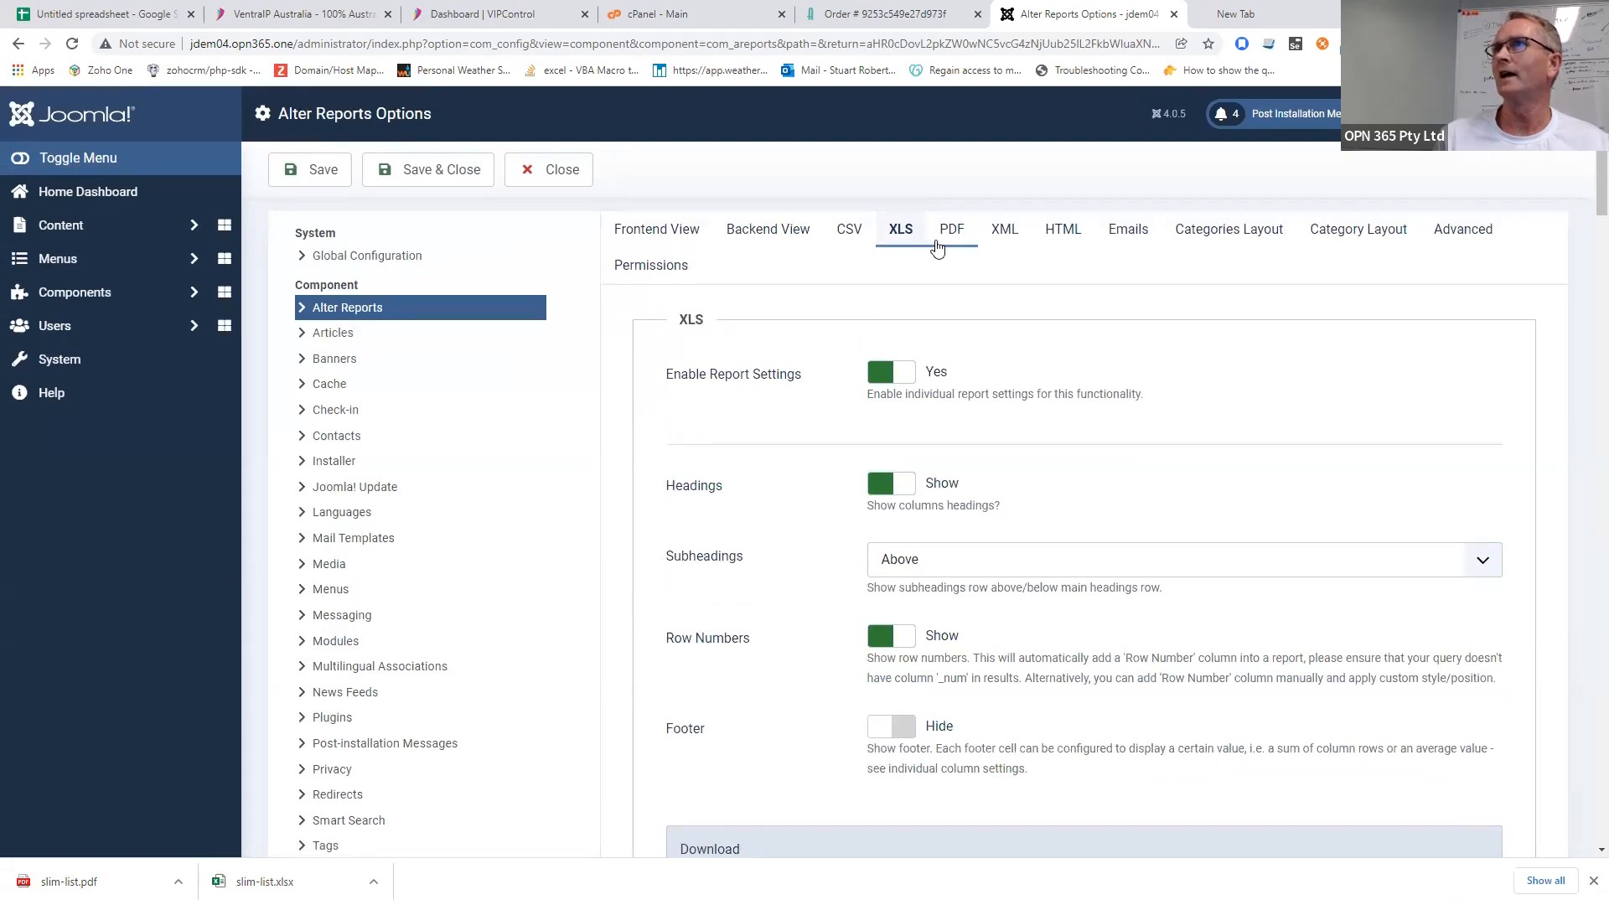
- Review the Emails settings, from Allow Email By URL and attachment options through the Email Template fields
left_click(1132, 238)
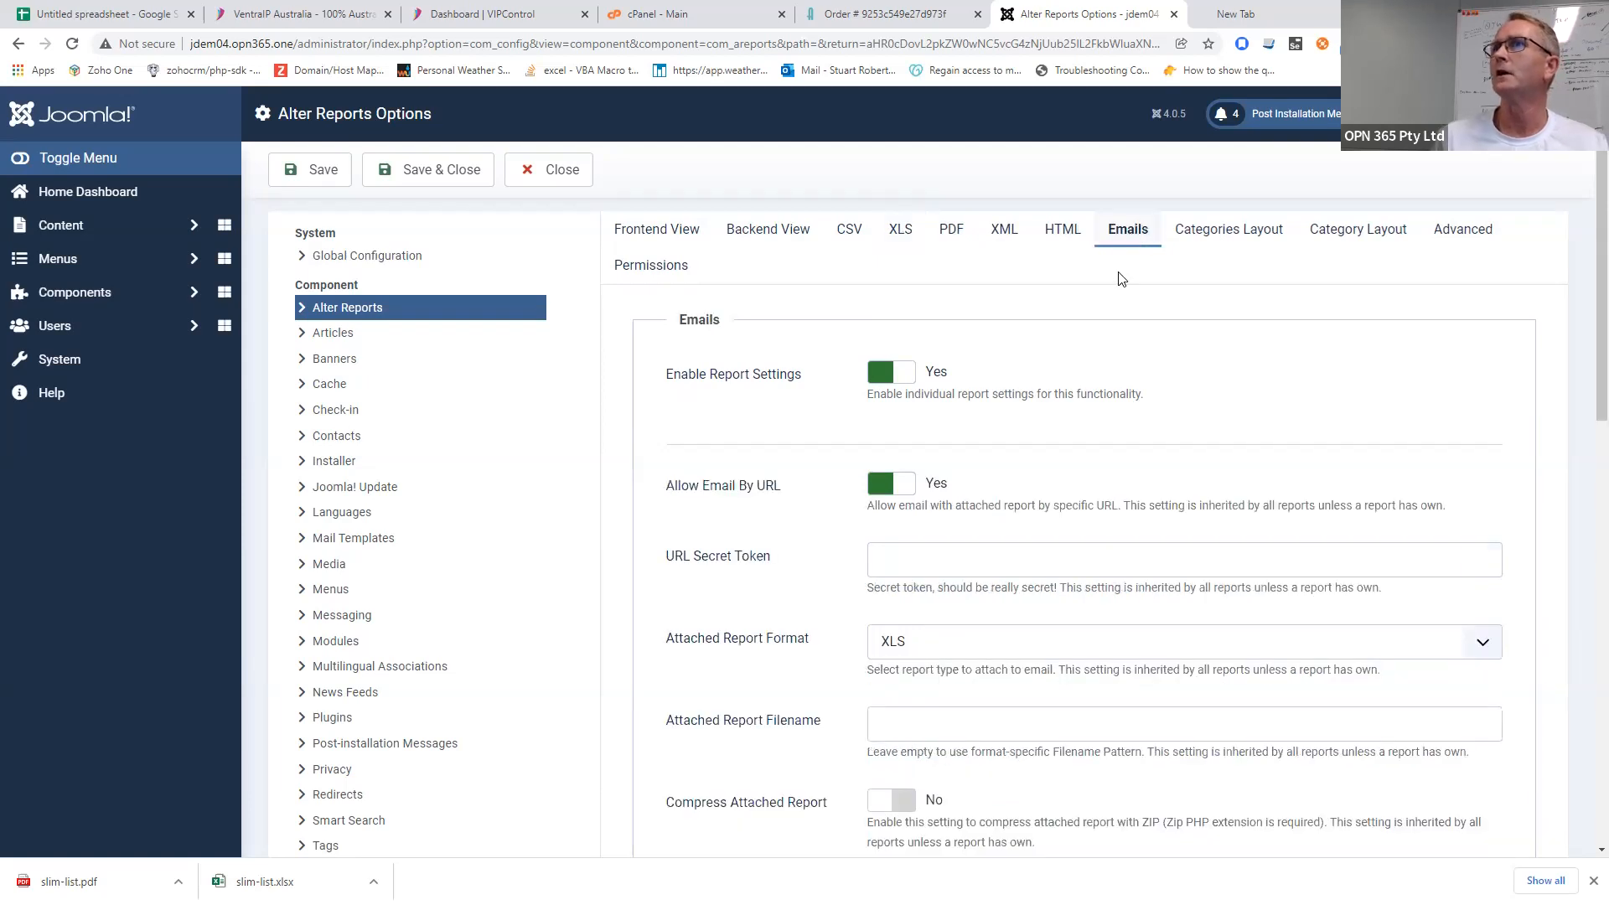
scroll(1096, 295, "down", 3)
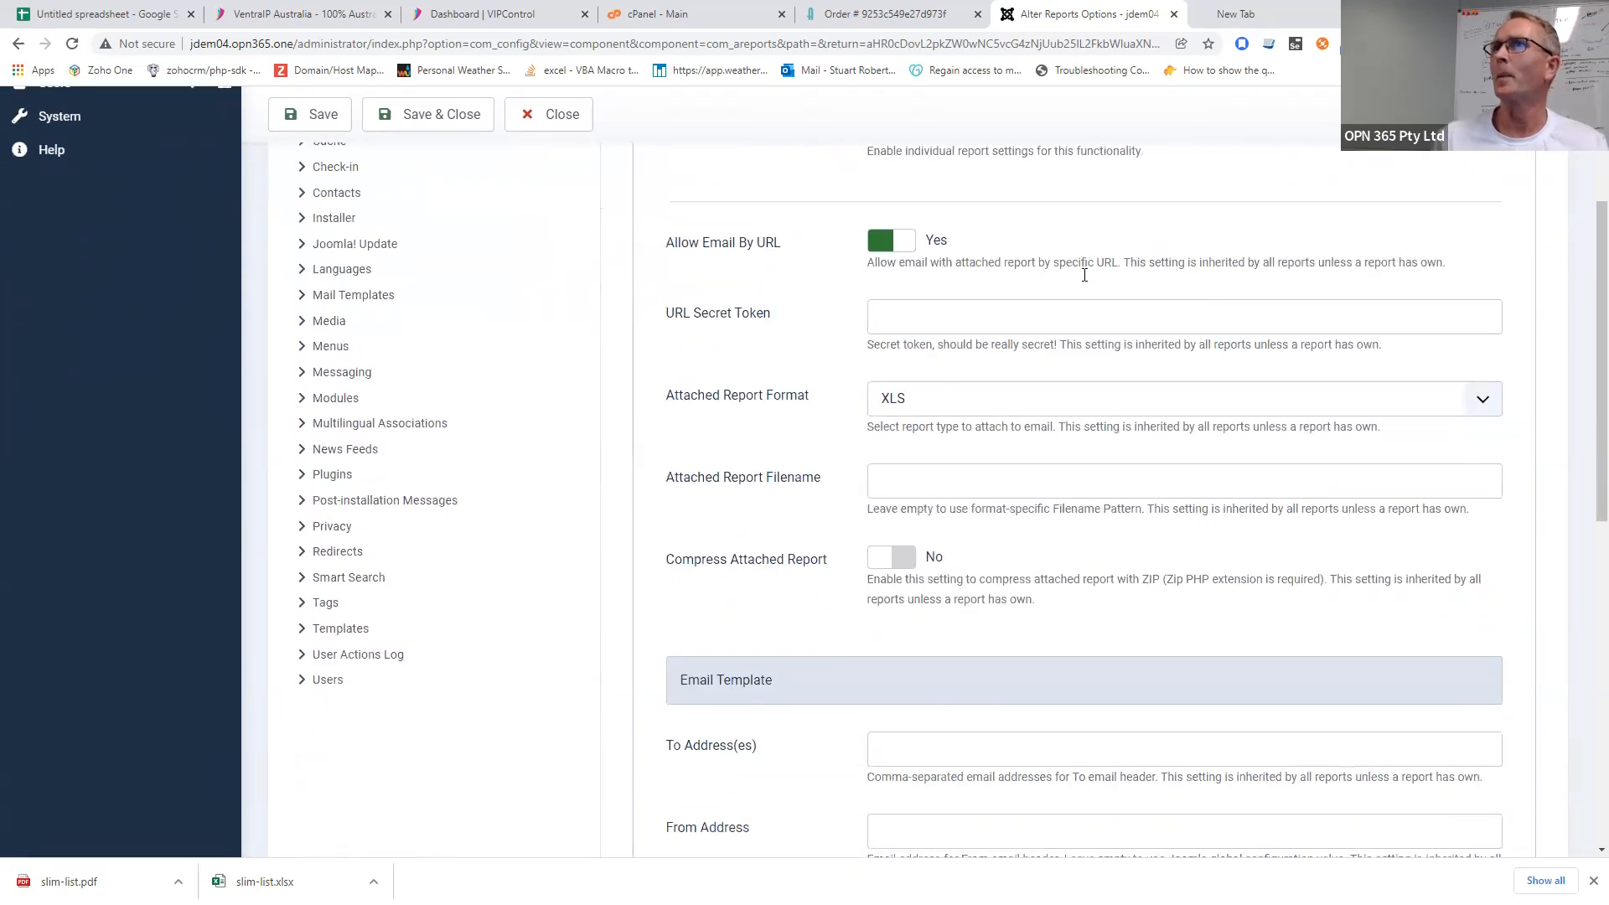
scroll(1084, 275, "down", 2)
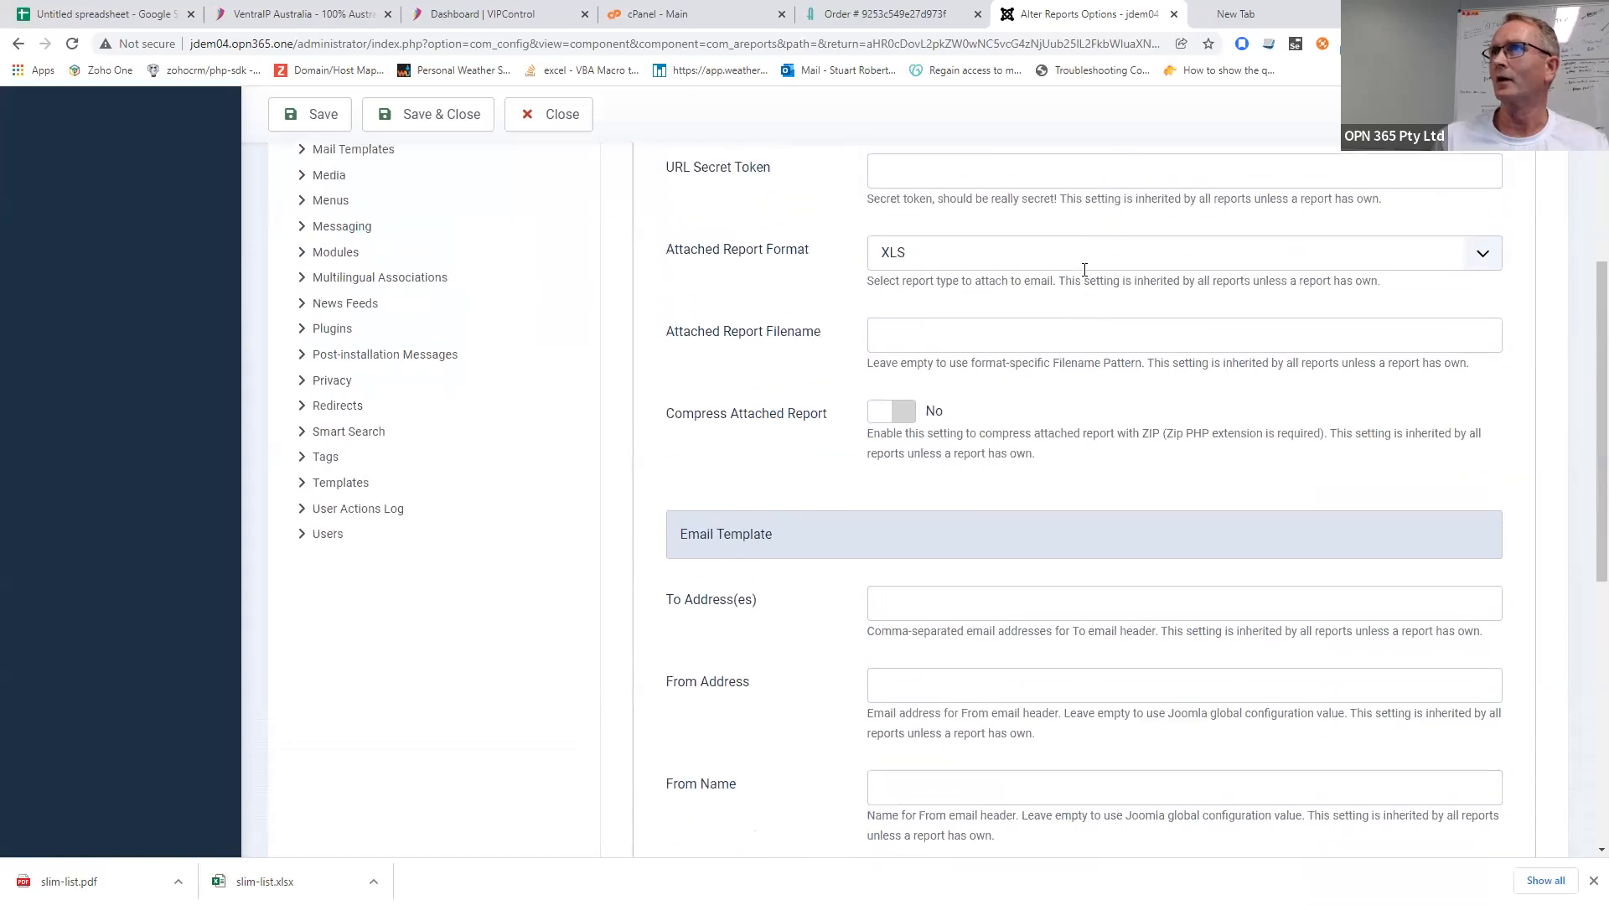
scroll(1084, 275, "down", 8)
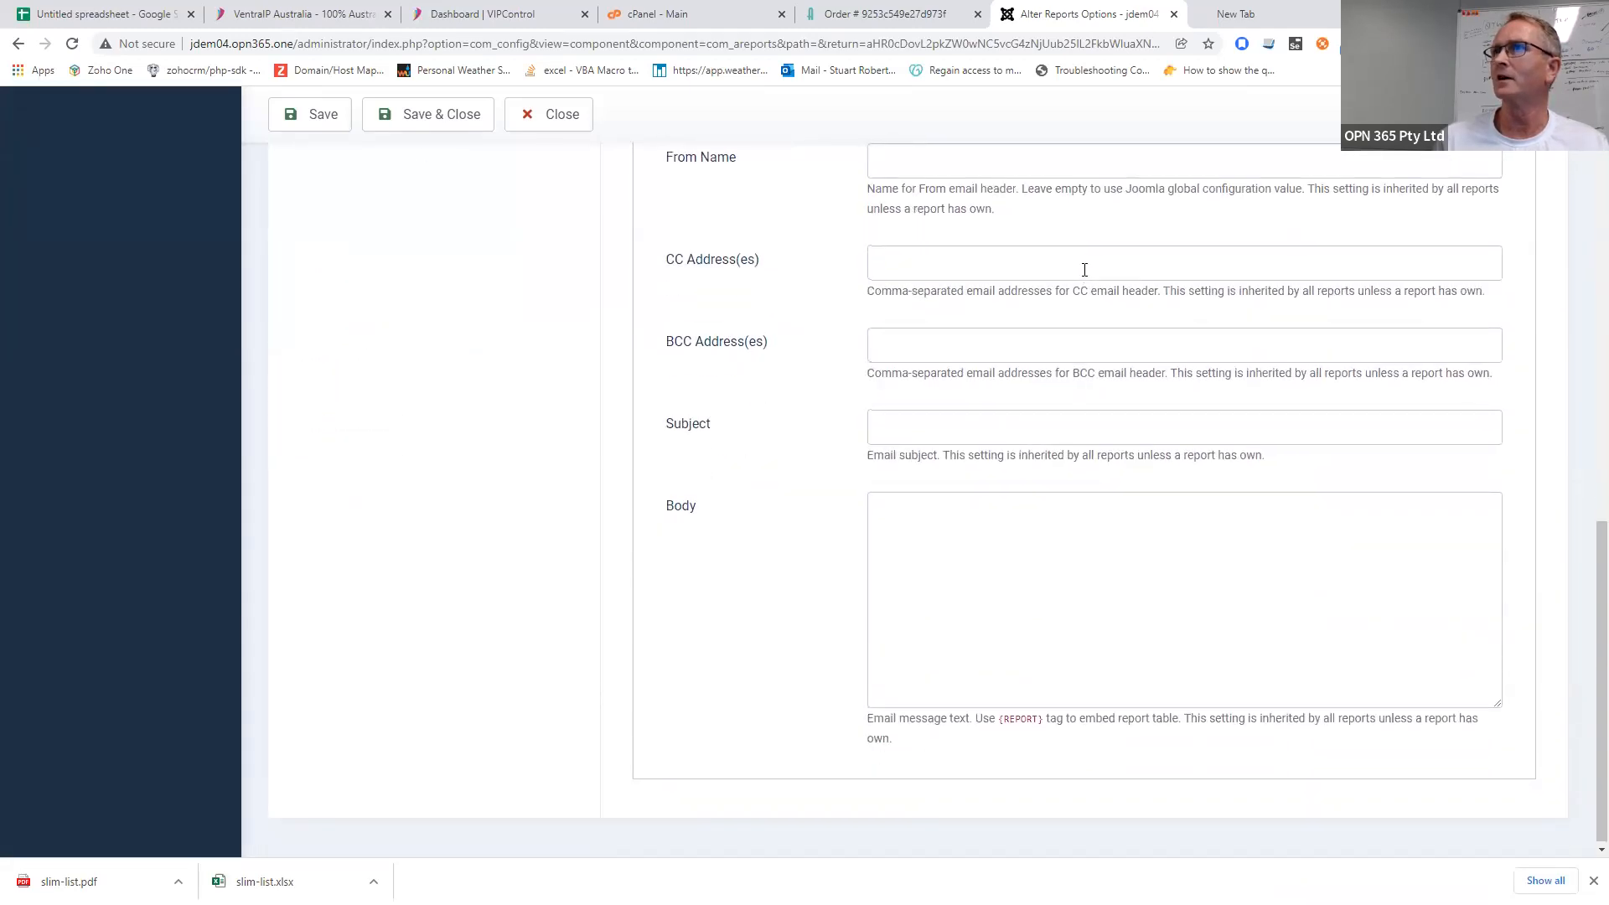
scroll(1085, 275, "up", 3)
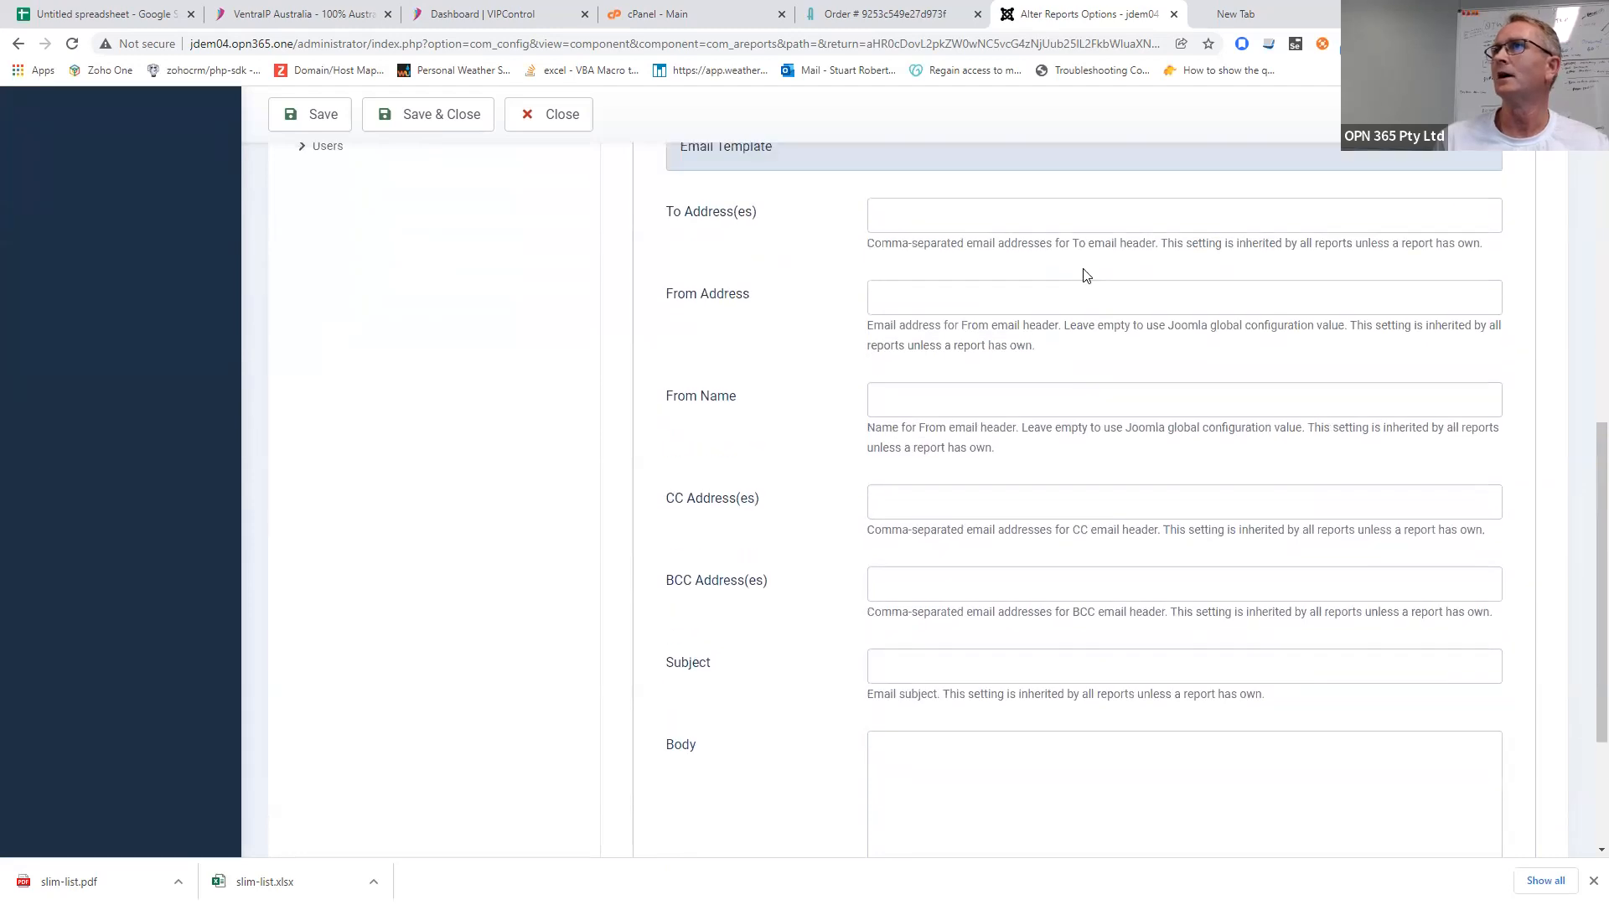
scroll(1084, 275, "up", 10)
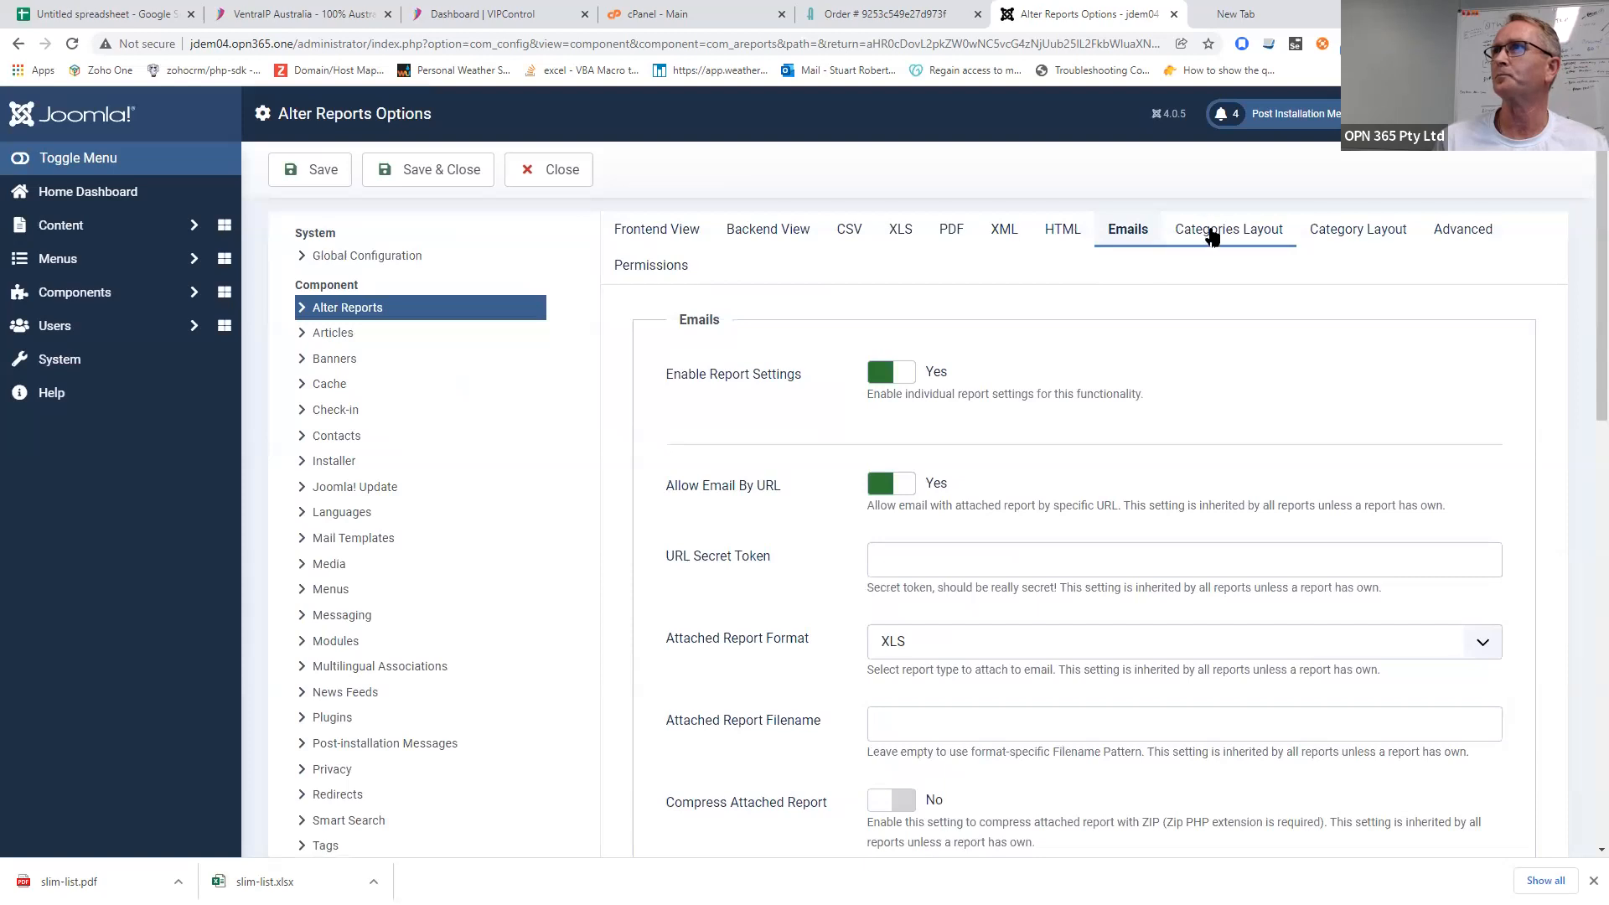
- Check the Subcategory Levels choices in the Categories Layout settings, and view the Category Layout settings
left_click(1212, 237)
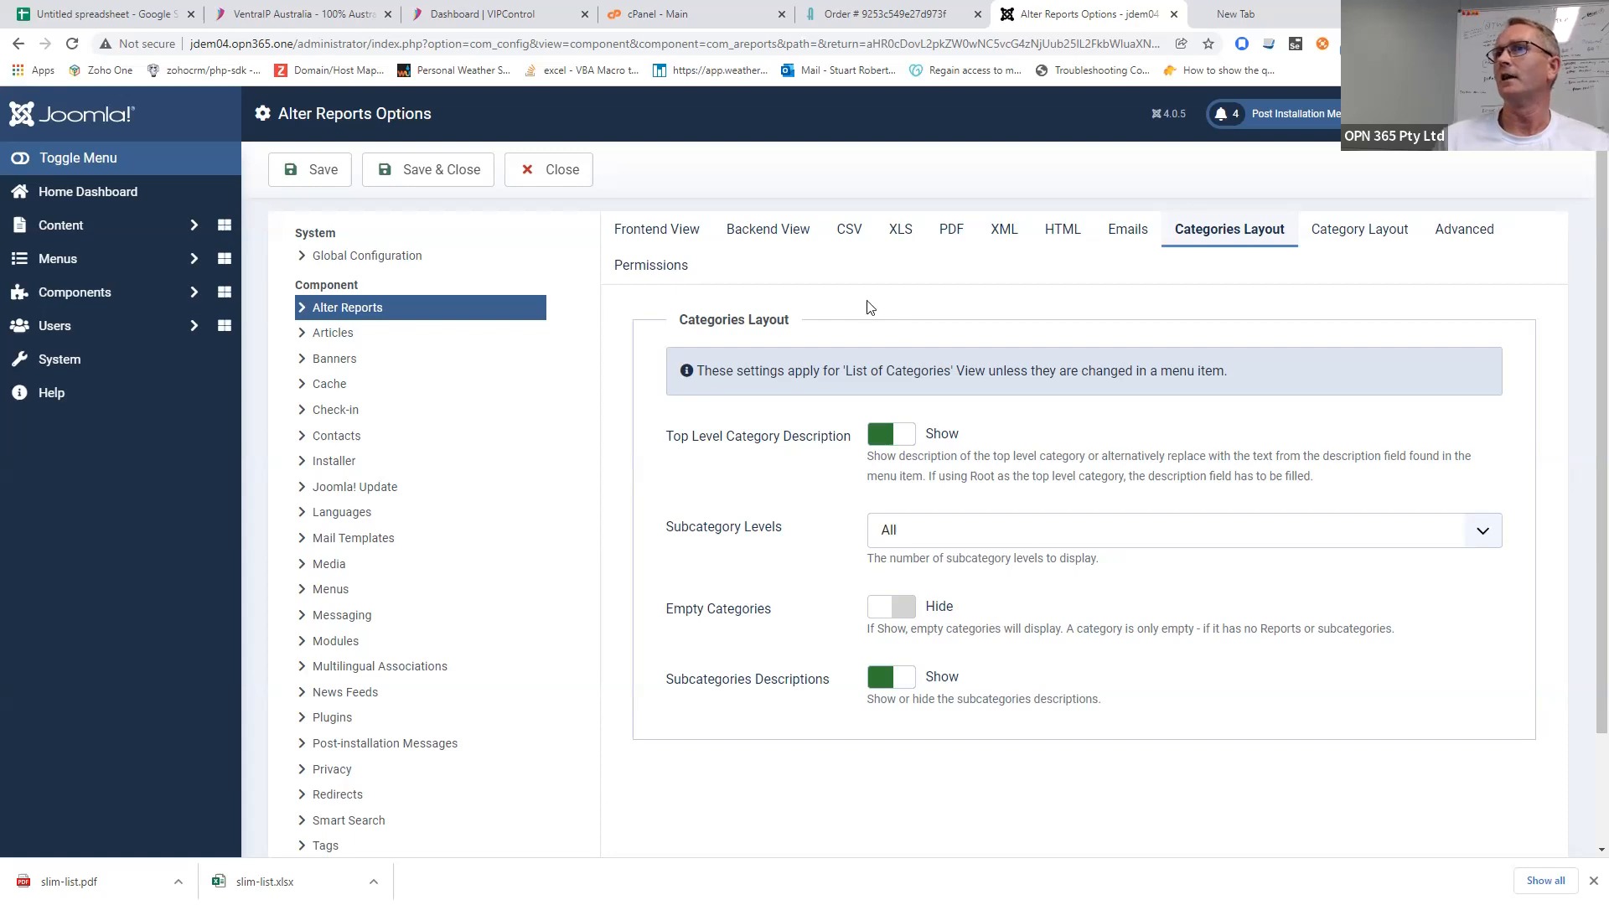
left_click(925, 535)
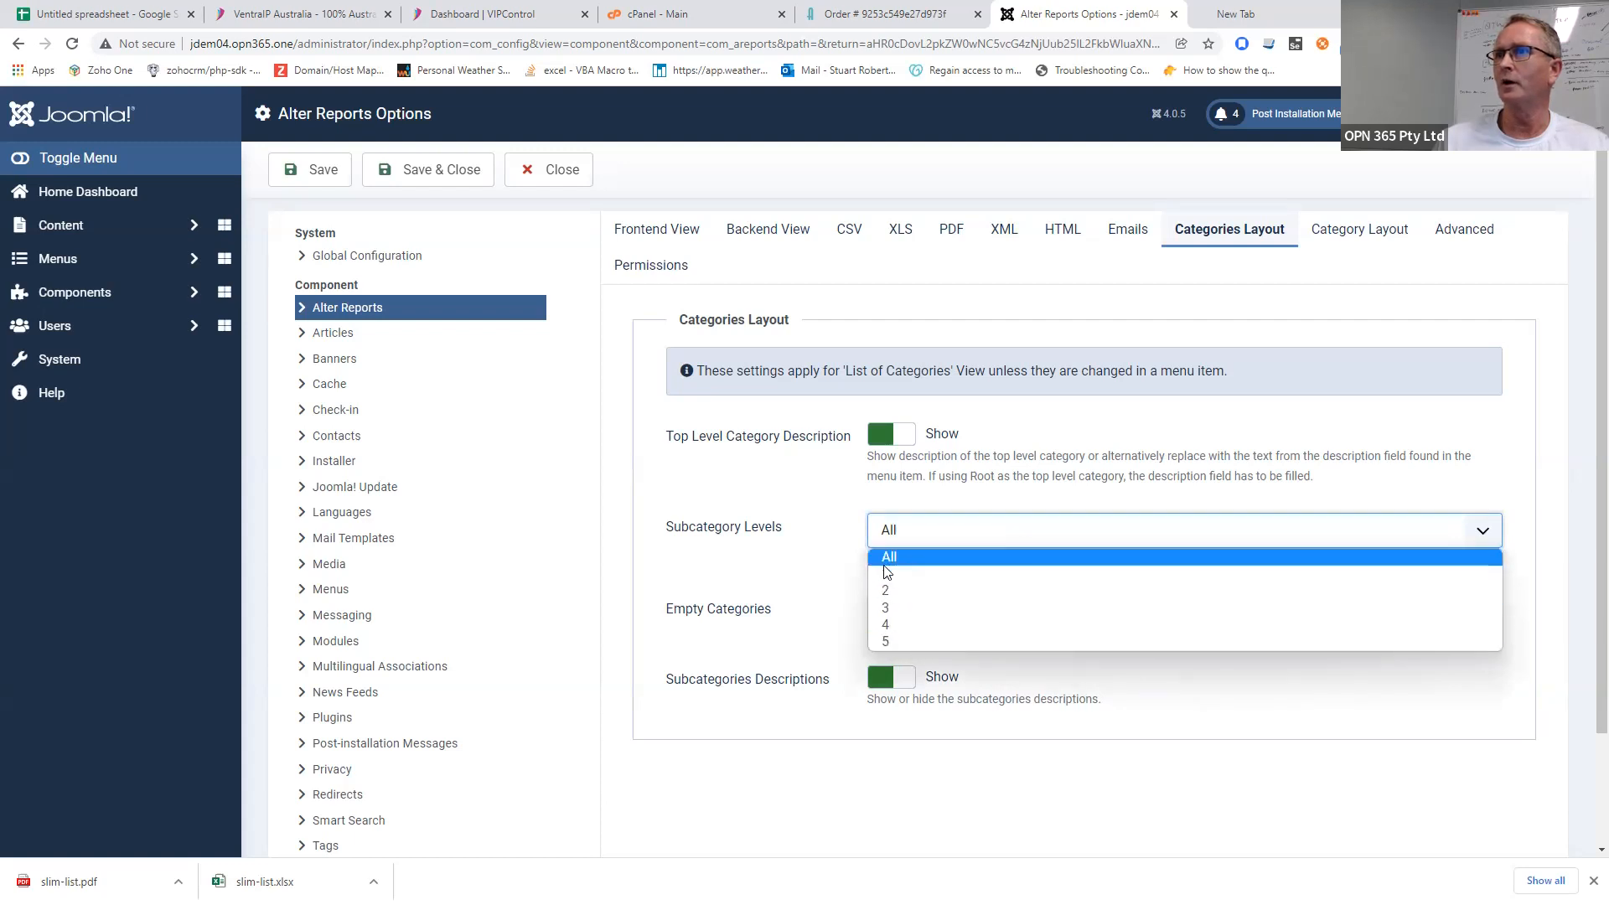
left_click(838, 553)
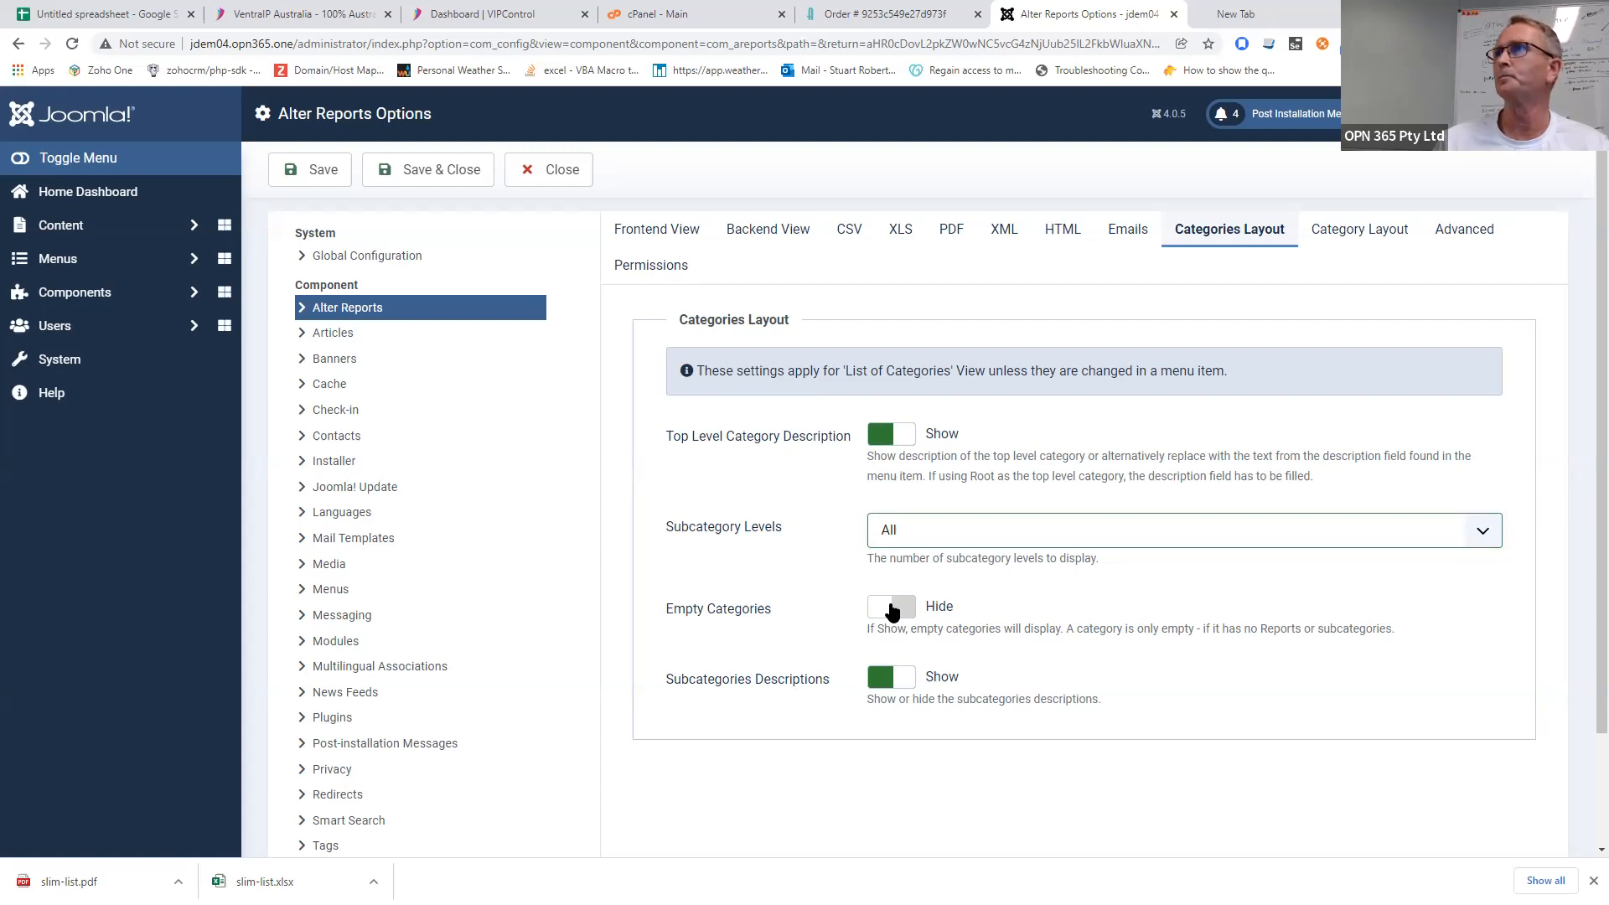
left_click(1358, 234)
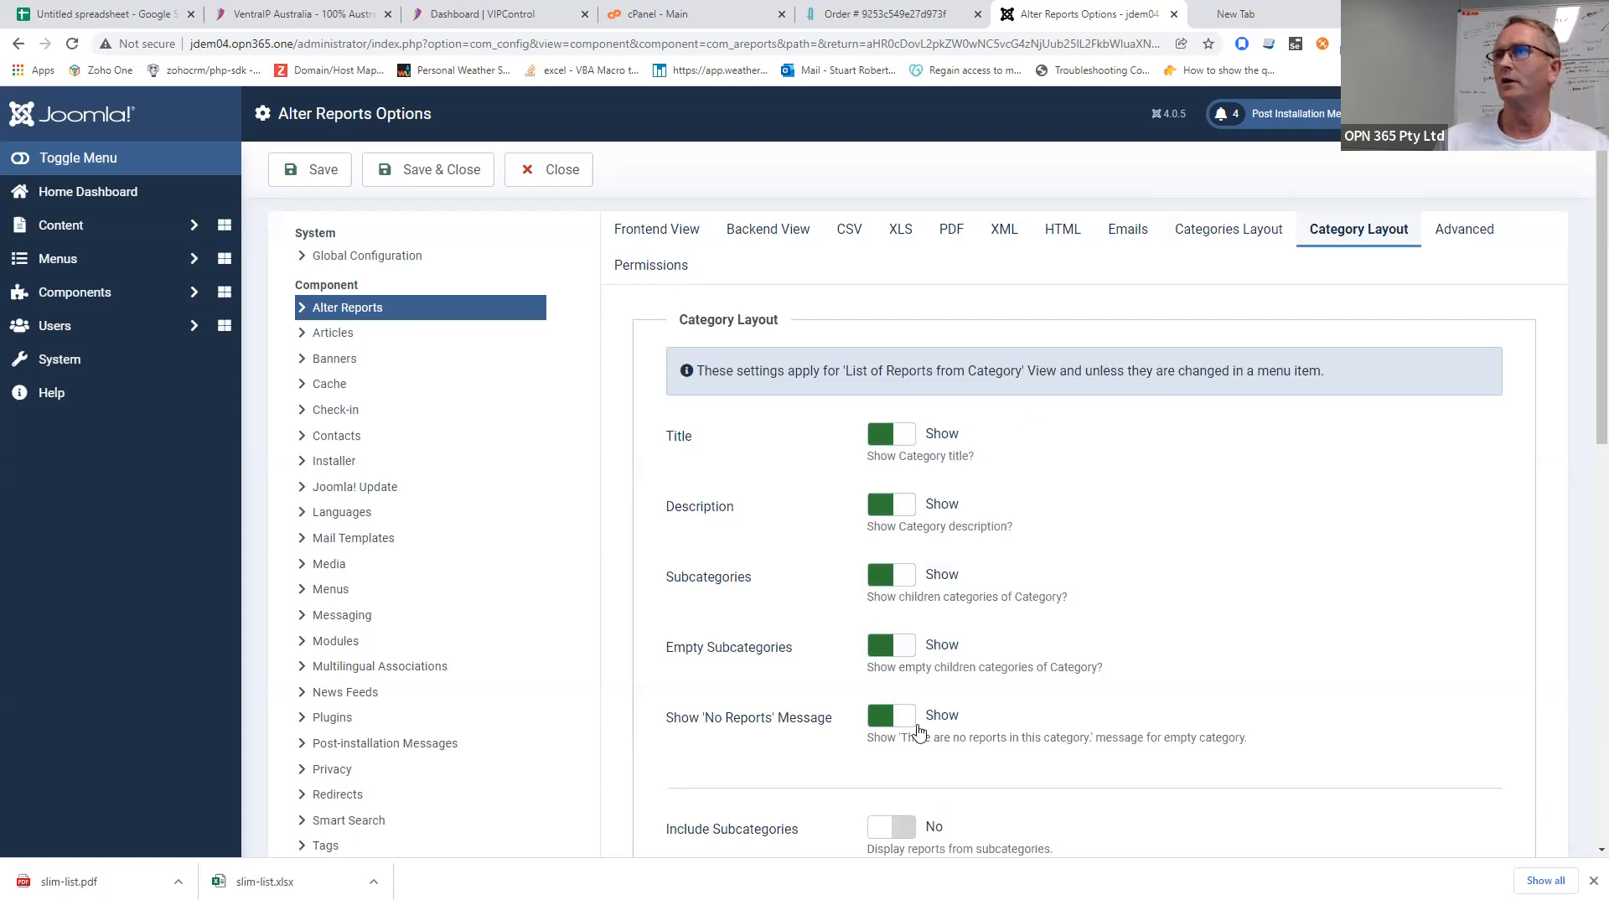
- Review the Advanced settings, including PHP limits and debug options, and close the component options without saving
left_click(1458, 239)
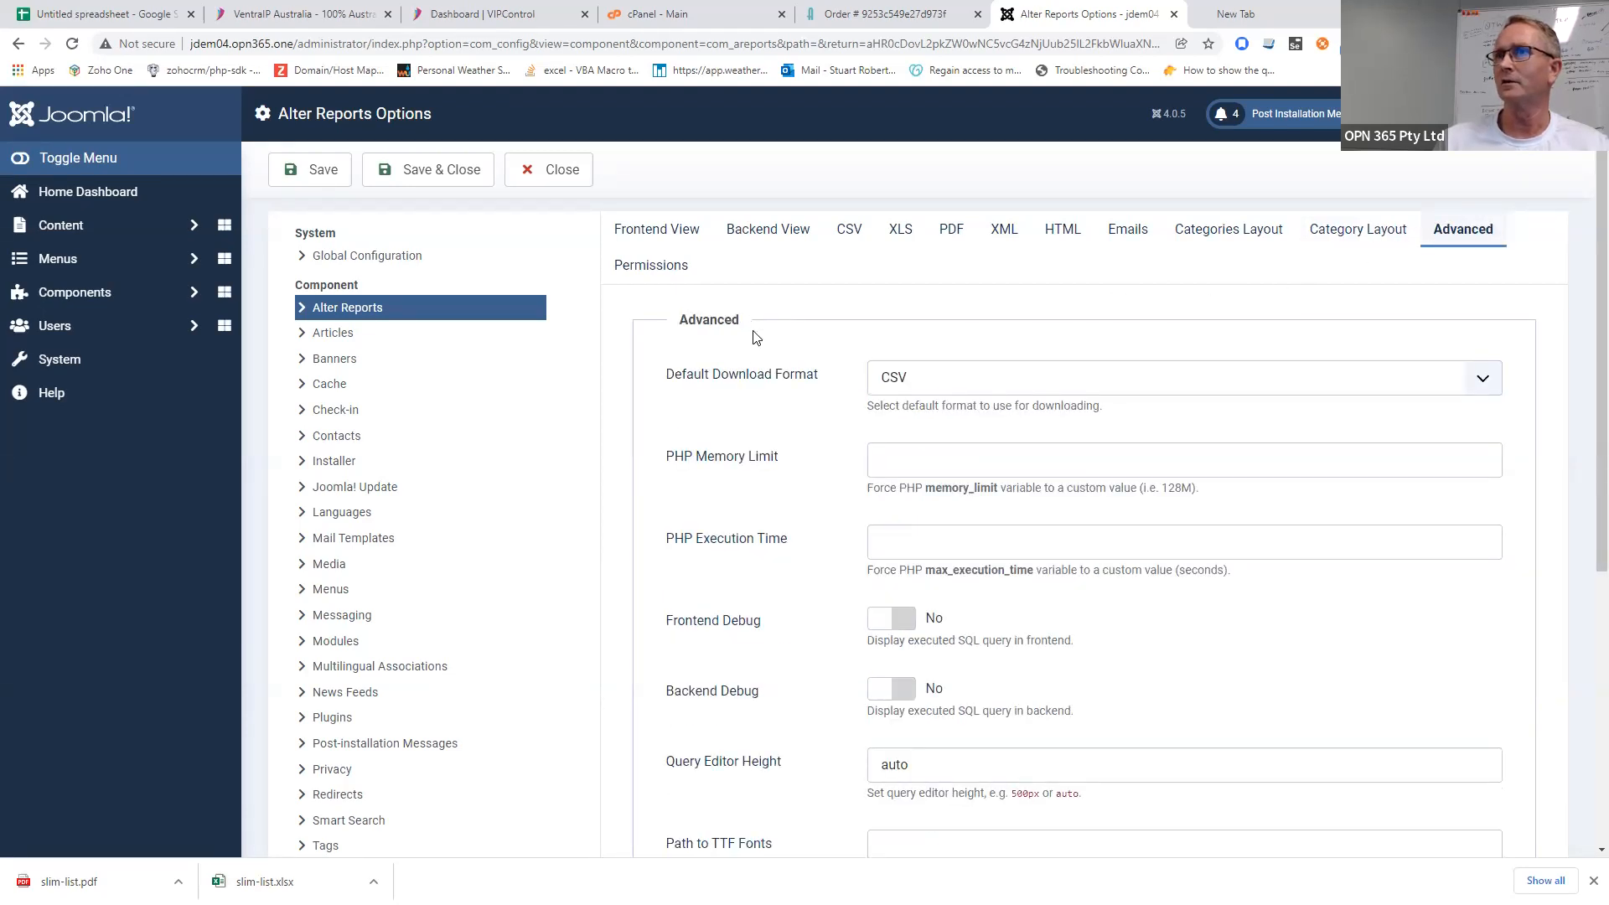
scroll(752, 336, "down", 2)
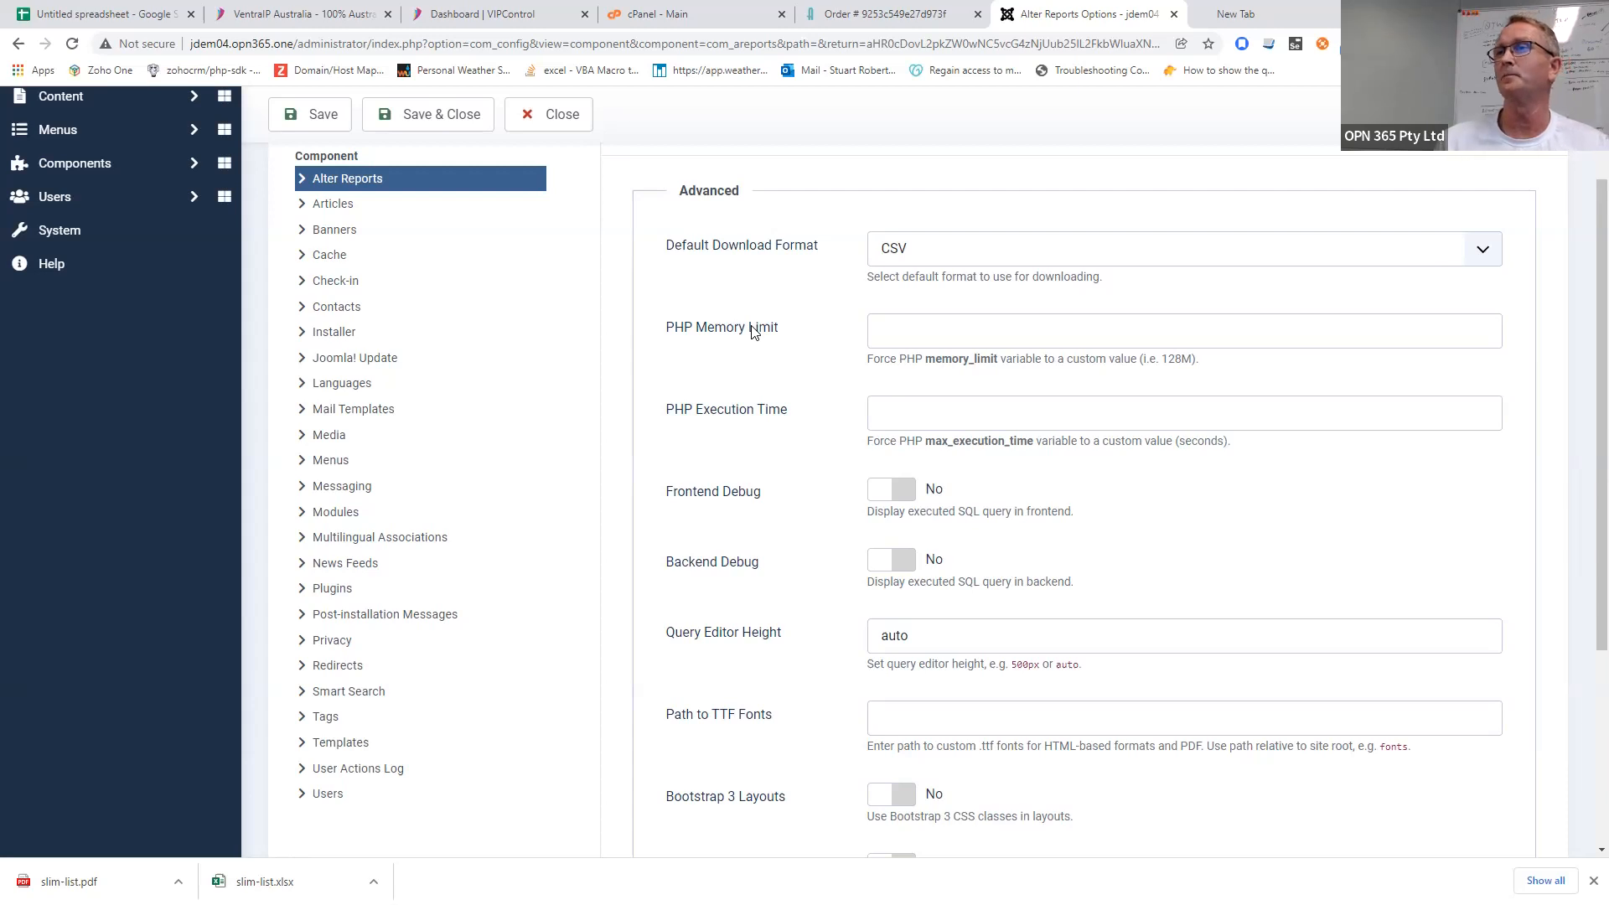
scroll(753, 333, "up", 2)
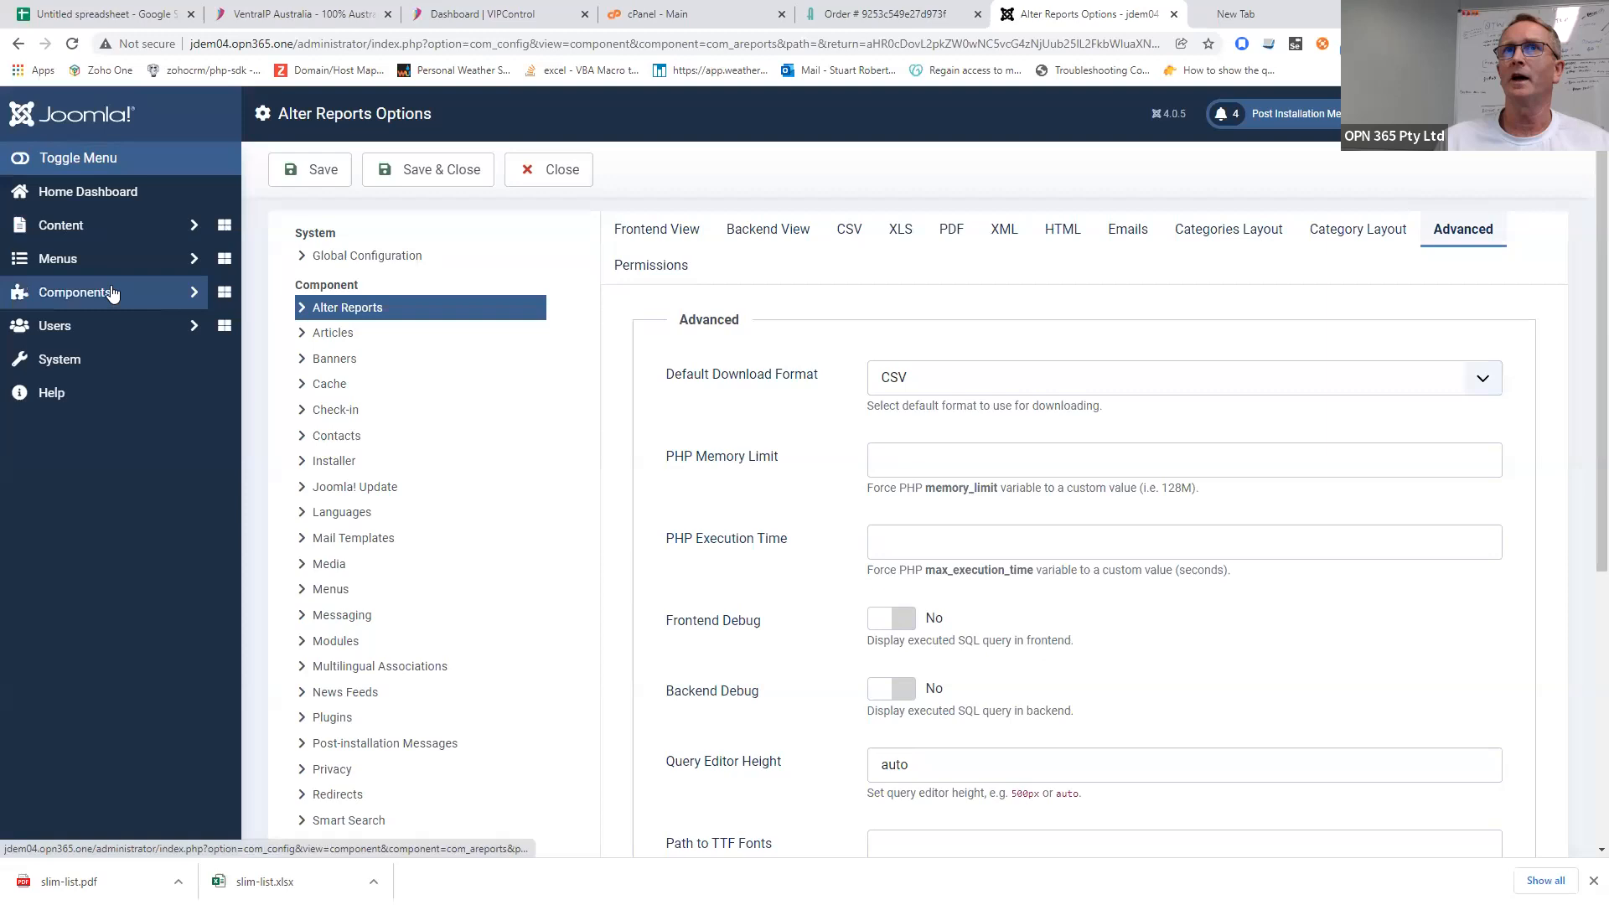
left_click(143, 304)
left_click(555, 176)
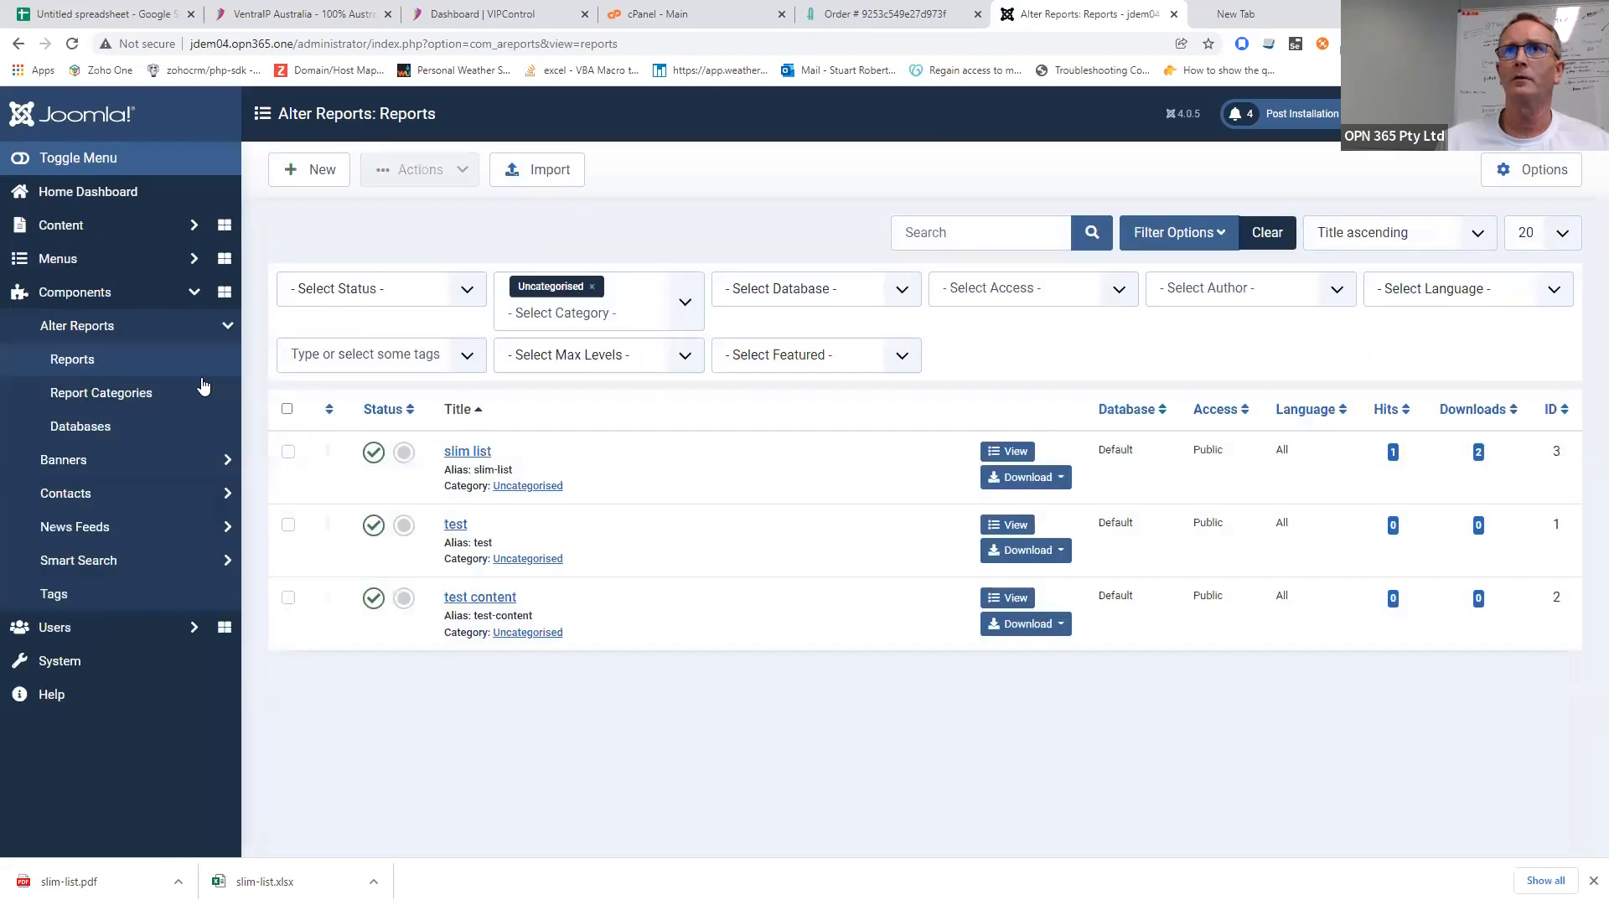
- Open the Uncategorised report category, check its additional save options, and close it without changes
left_click(100, 397)
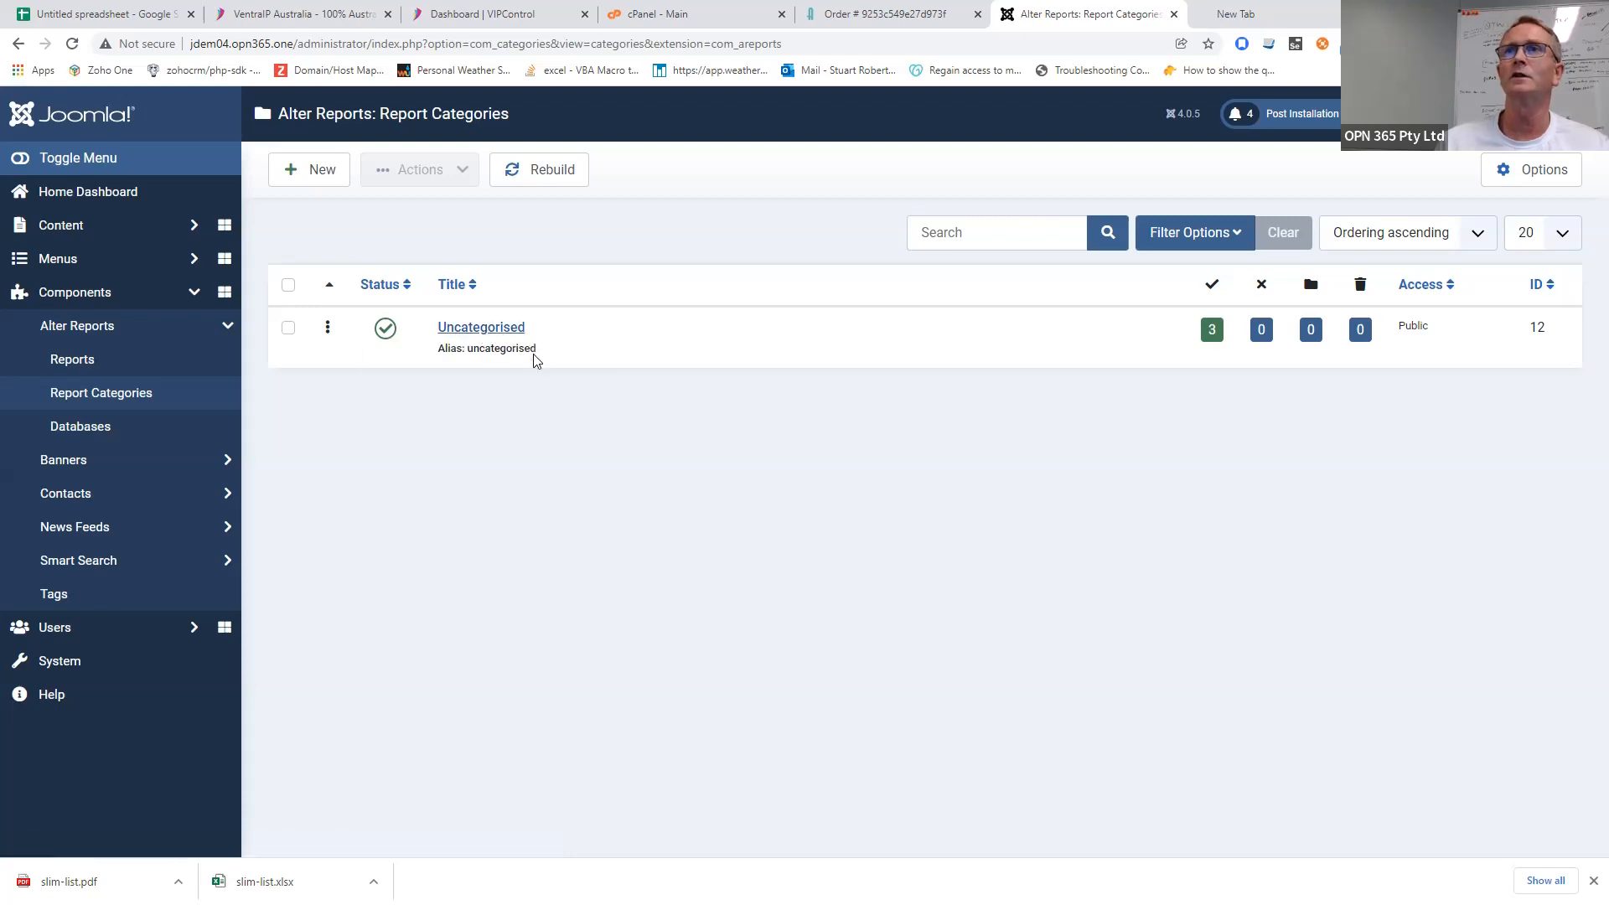
left_click(467, 330)
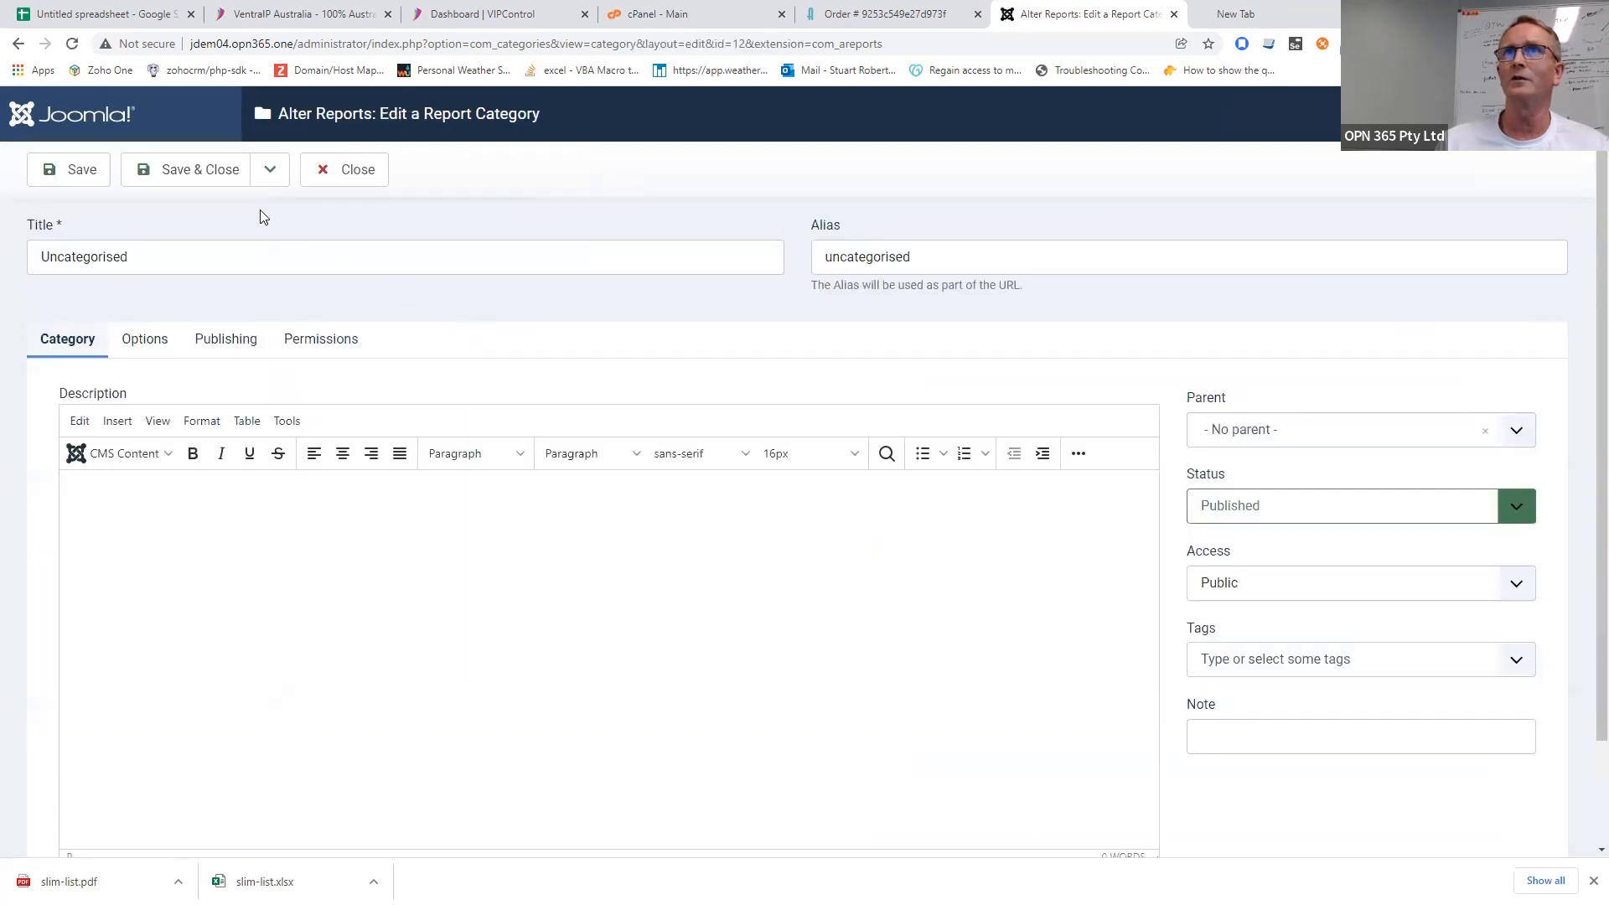
left_click(267, 180)
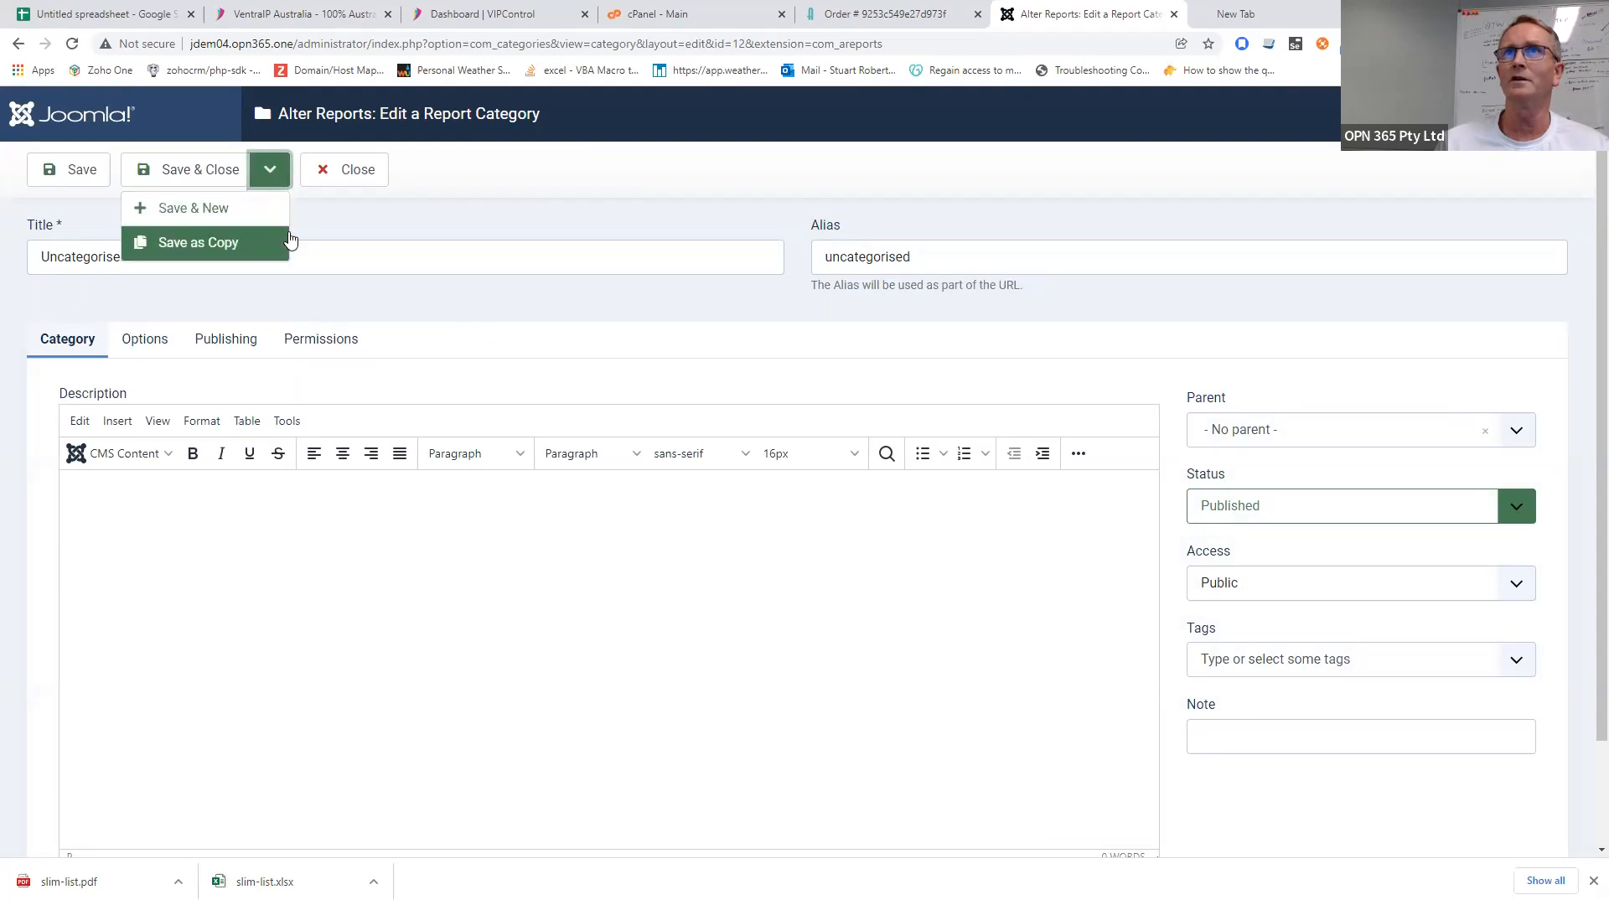
left_click(372, 172)
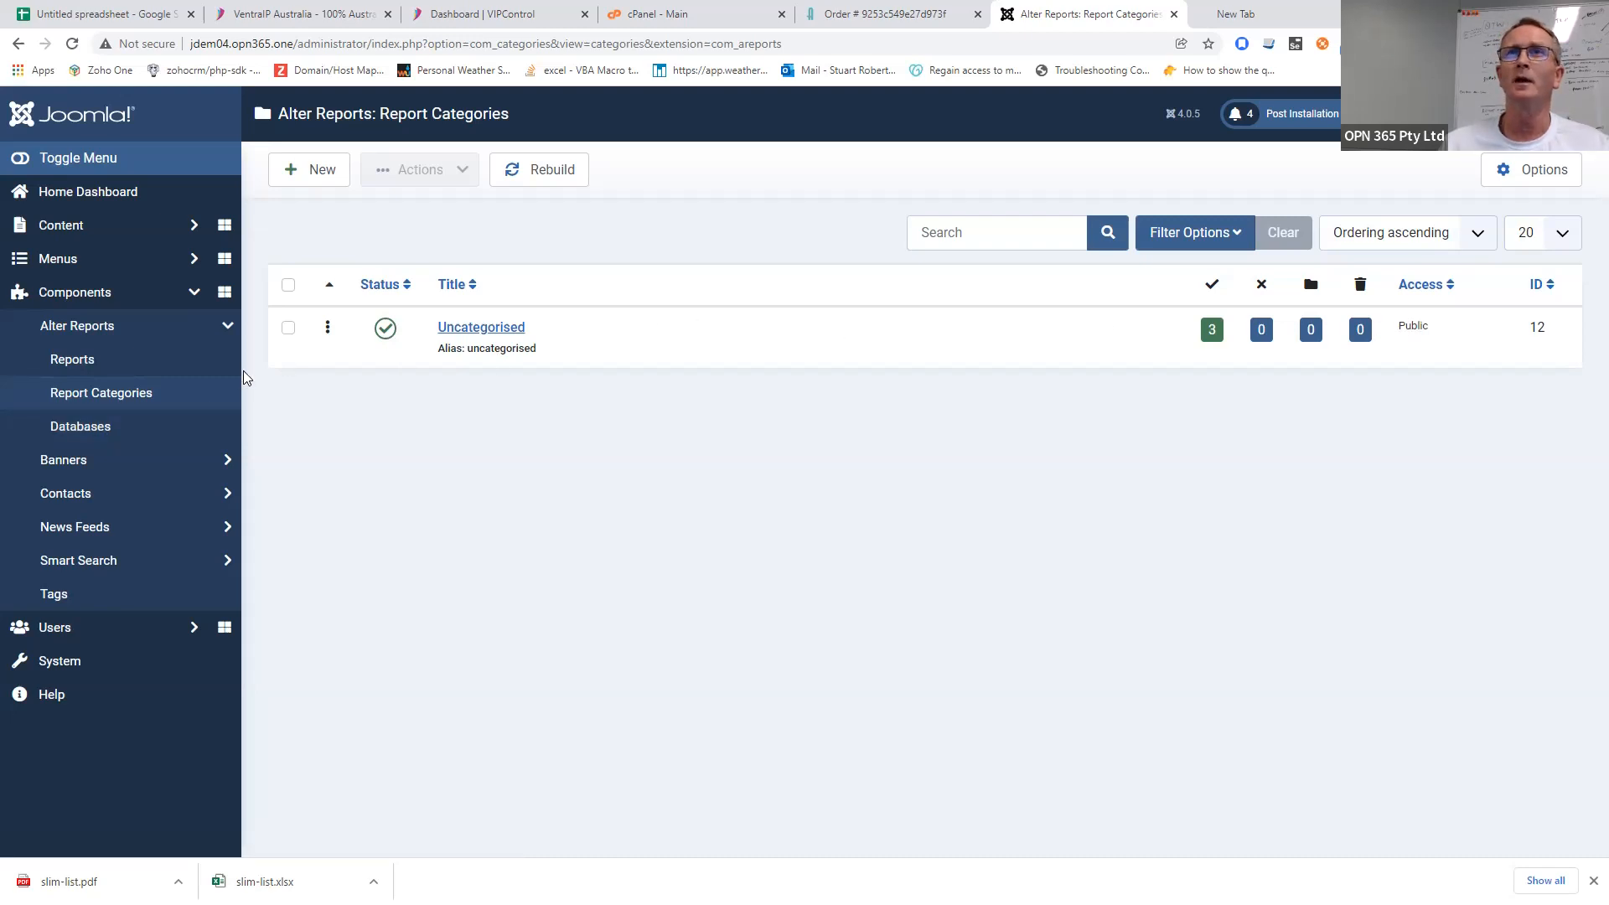
- Open a blank new database connection in Alter Reports and examine its fields and Database Type choices
left_click(112, 429)
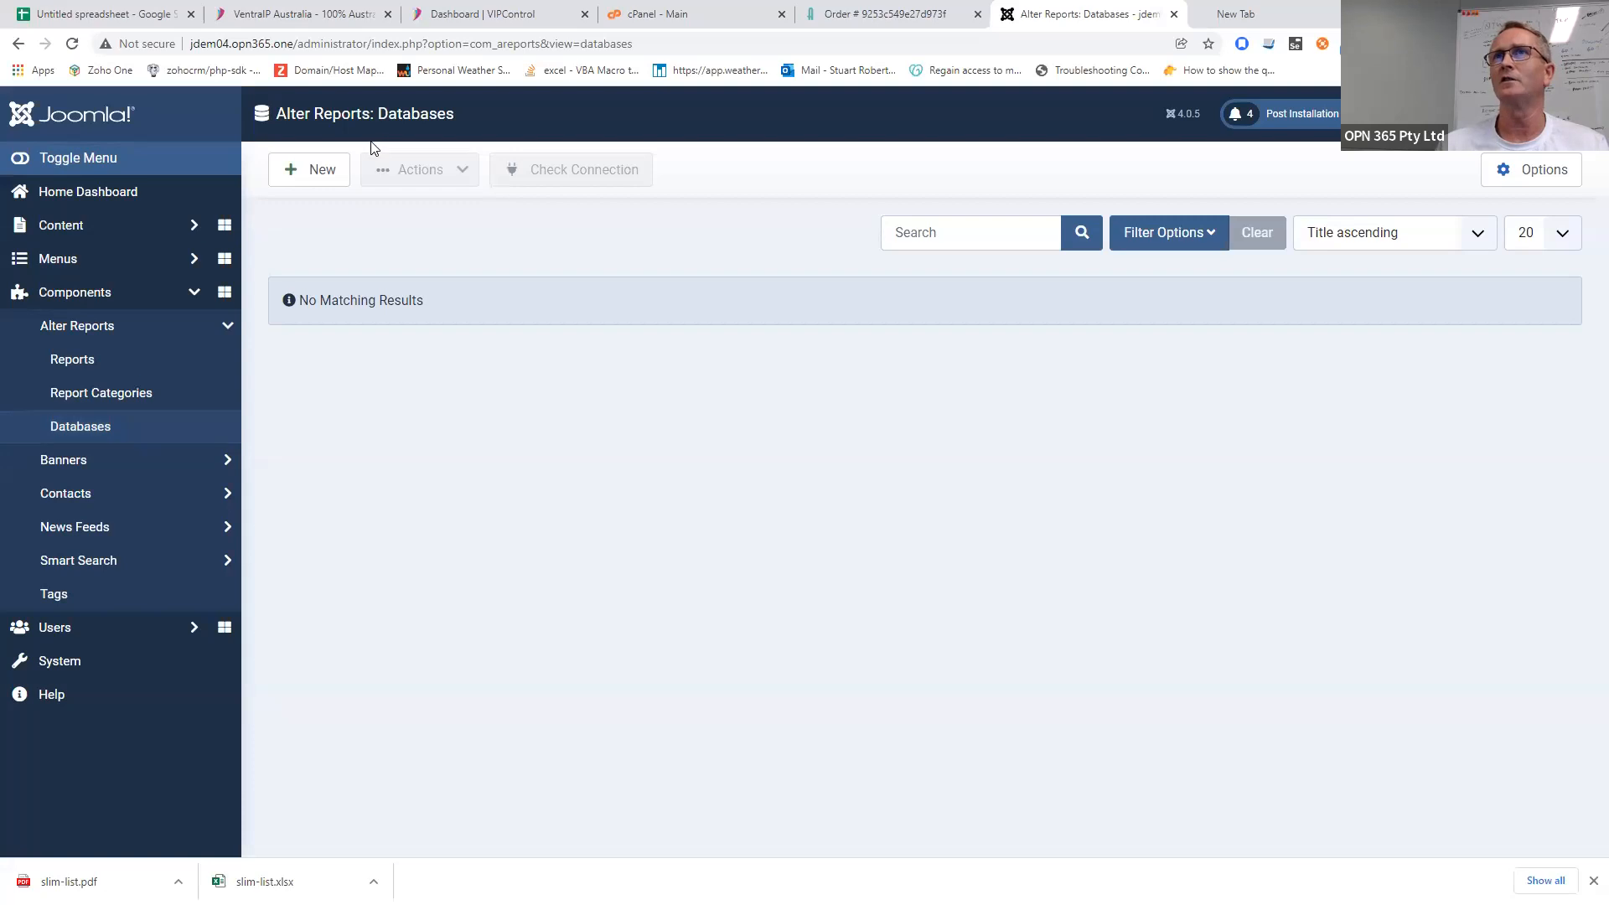
left_click(333, 172)
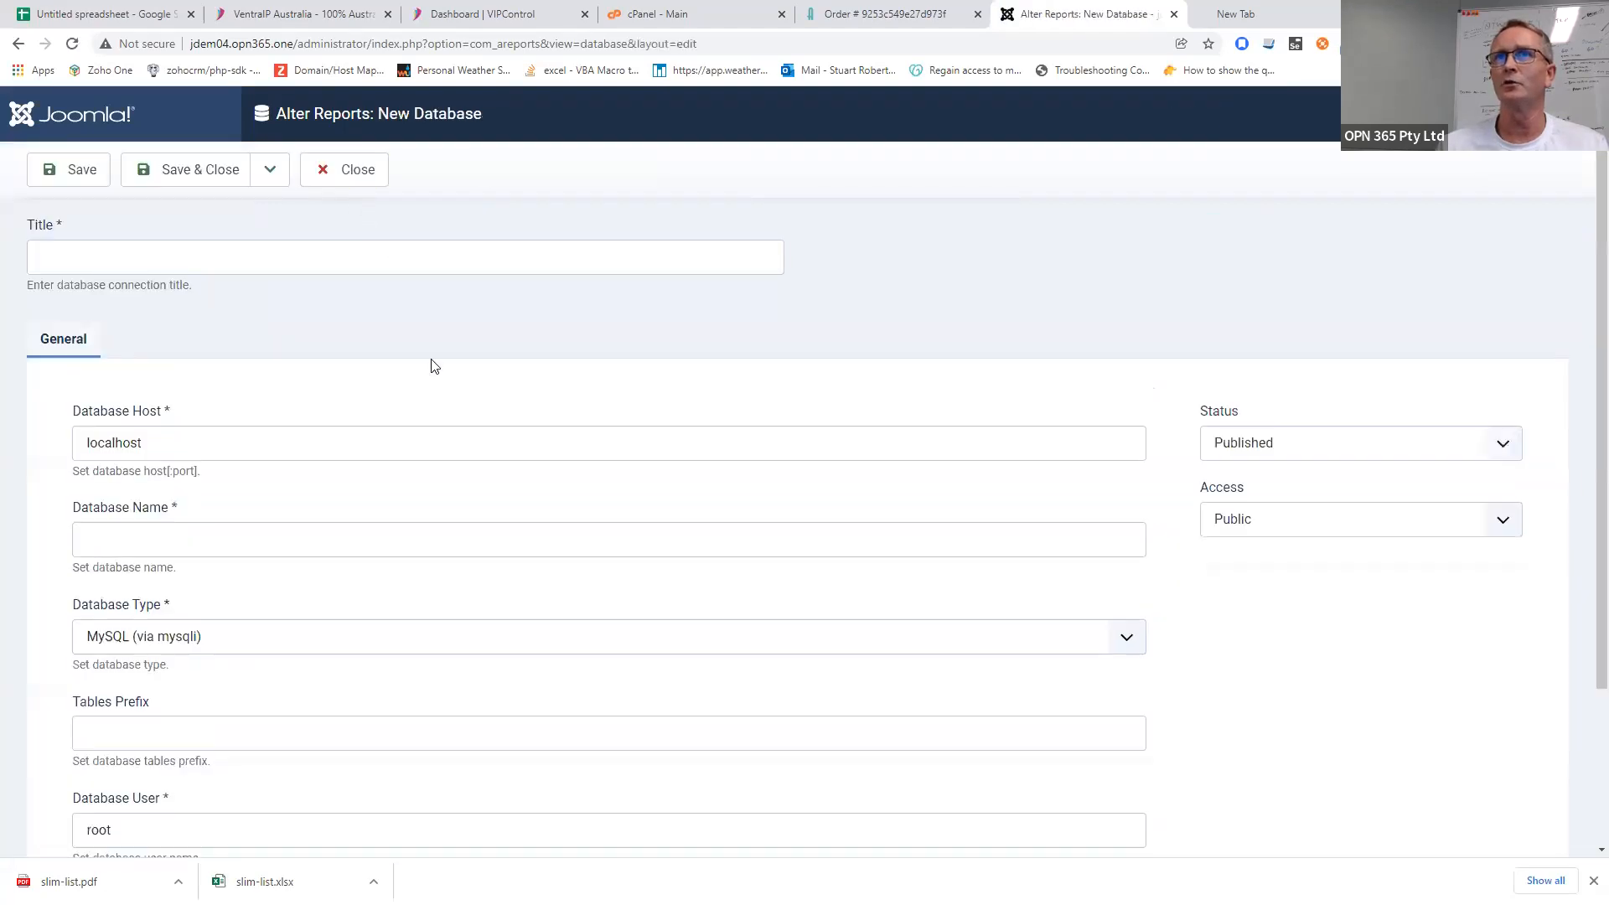
scroll(429, 359, "down", 3)
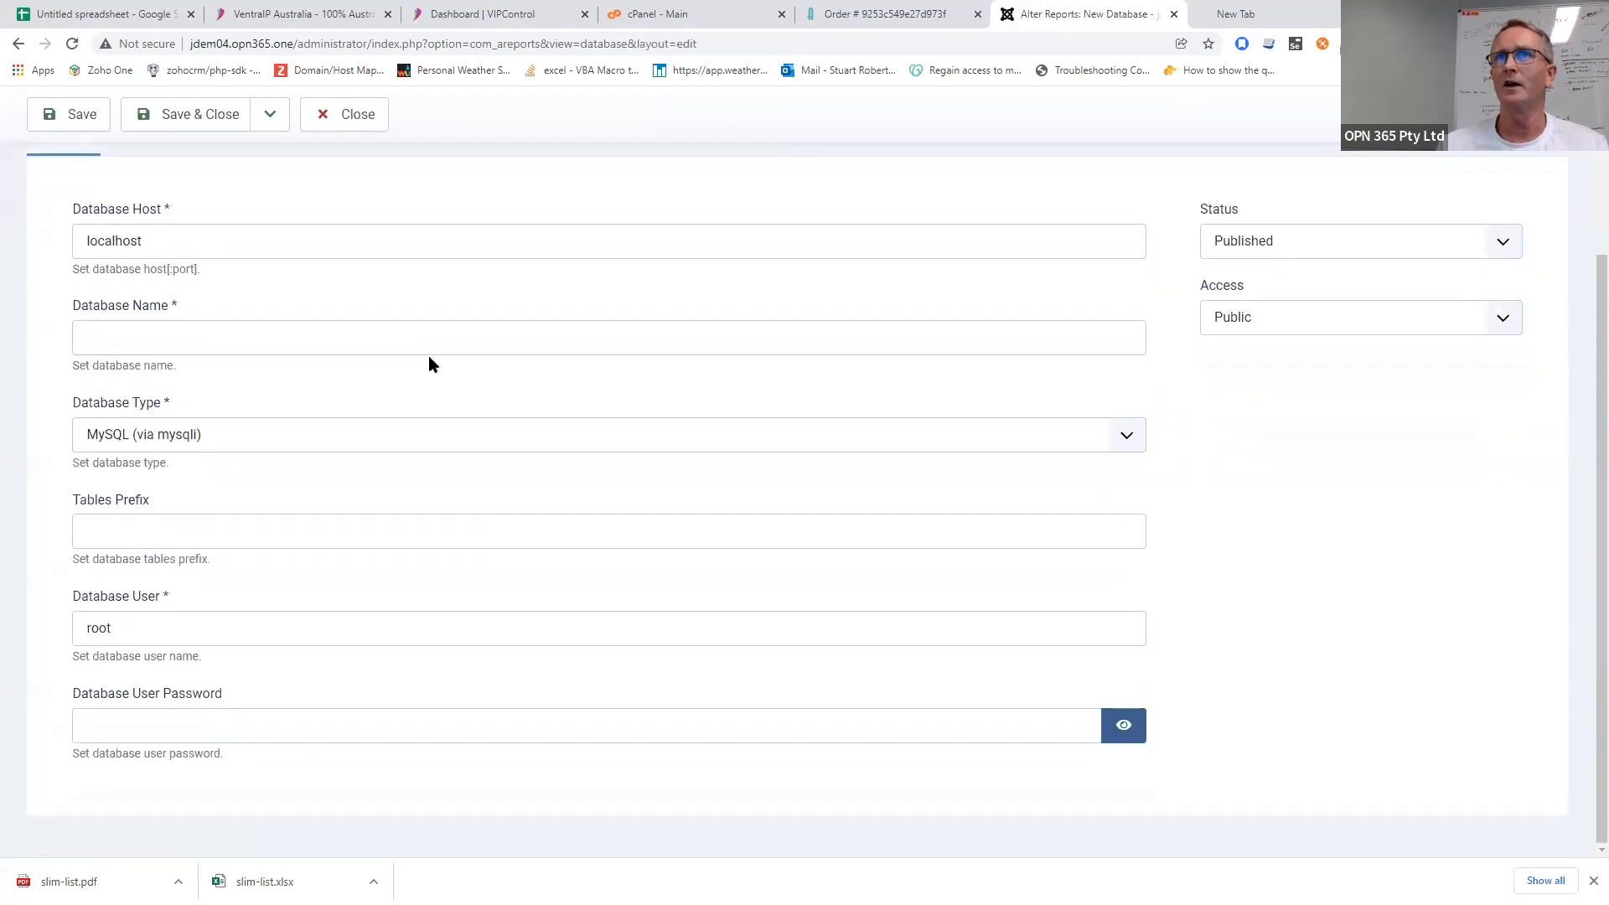
left_click(399, 438)
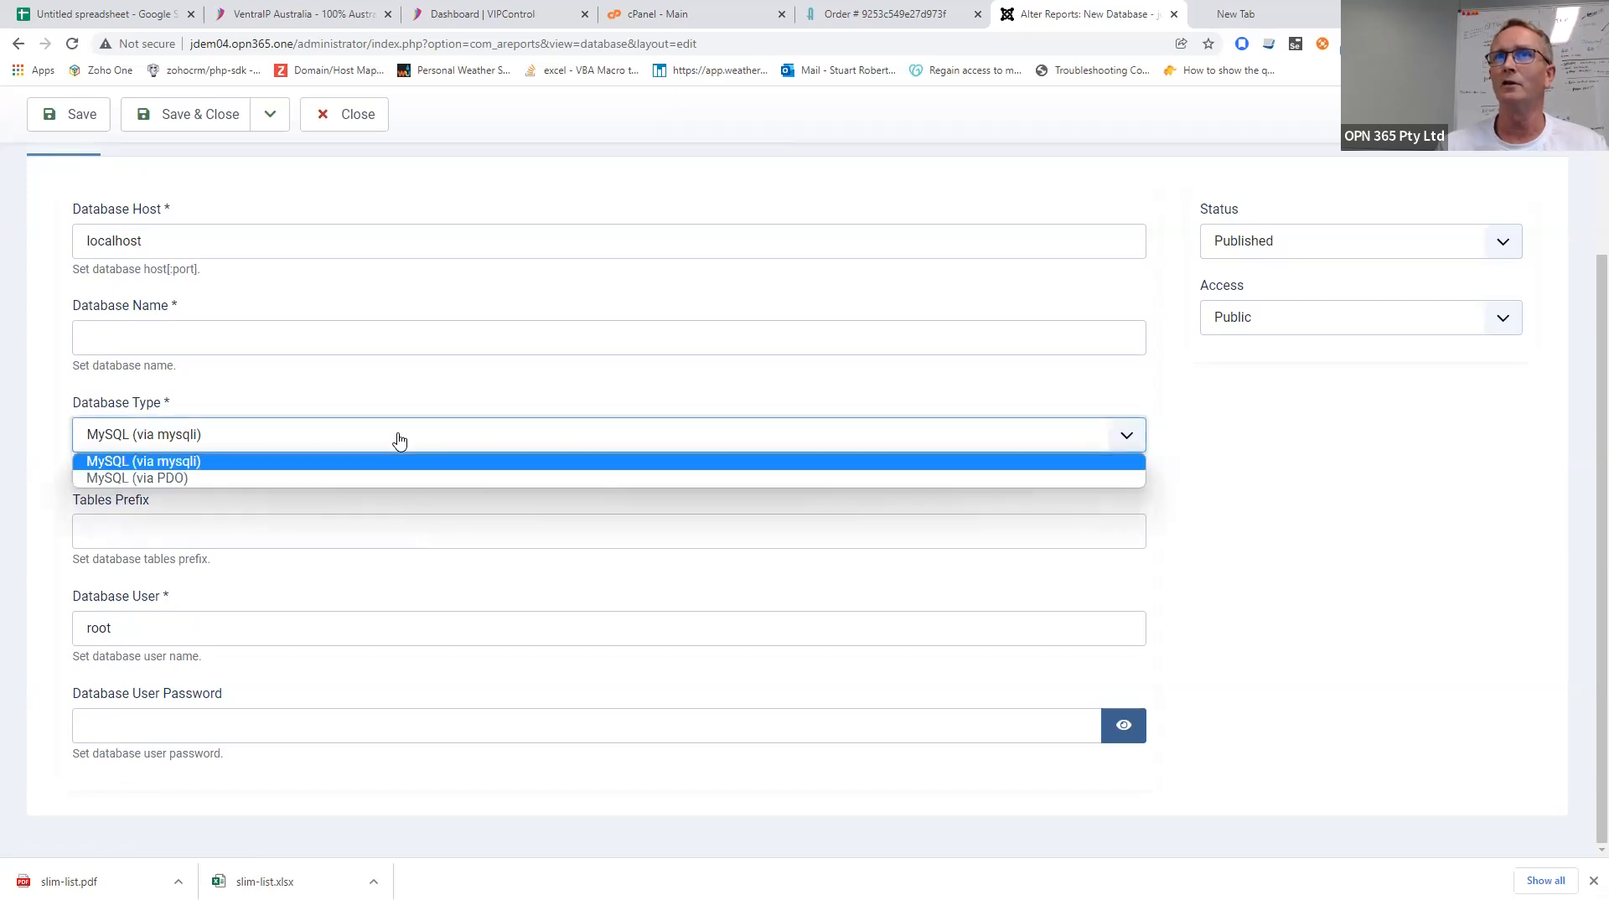
left_click(399, 437)
left_click(235, 542)
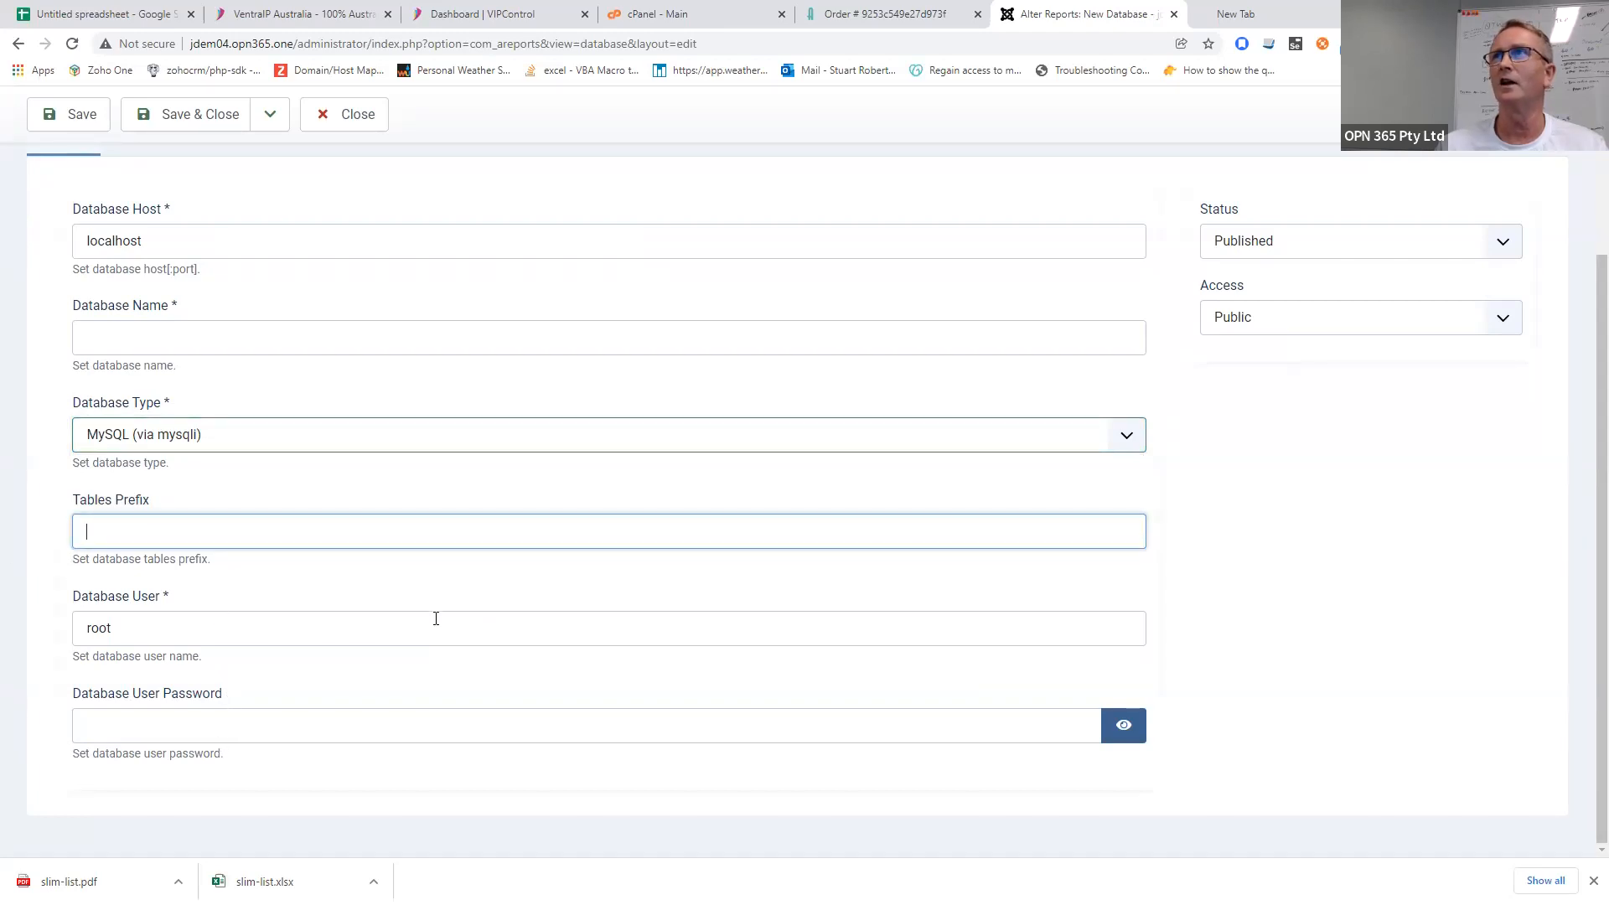
- Close the new database connection without saving and return to the Alter Reports list of reports
scroll(436, 619, "up", 3)
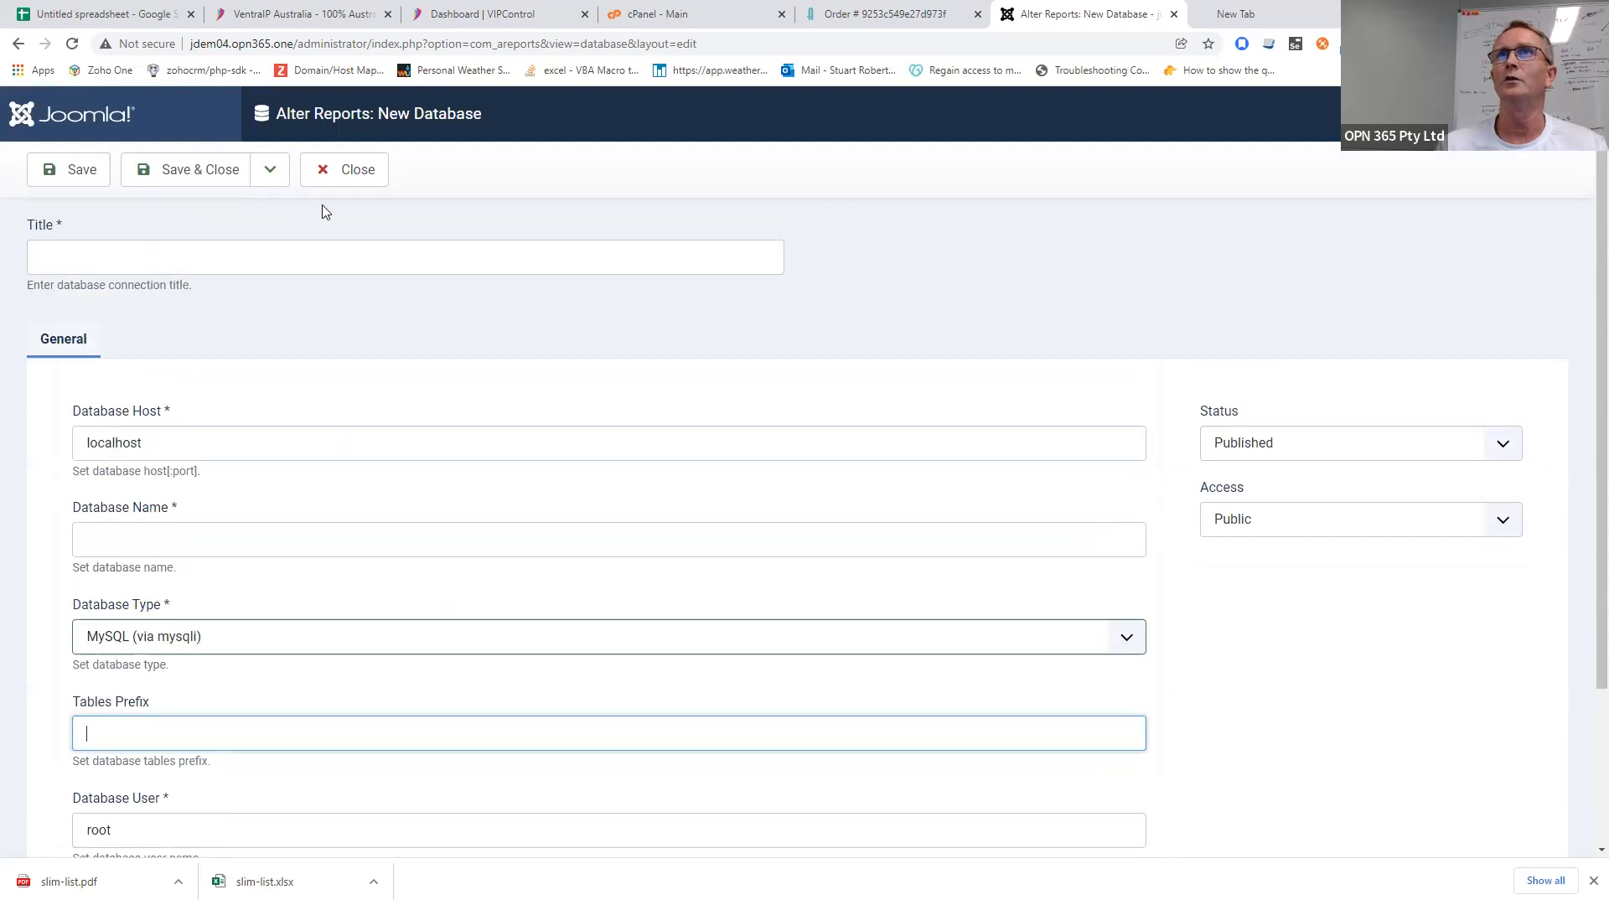
left_click(337, 183)
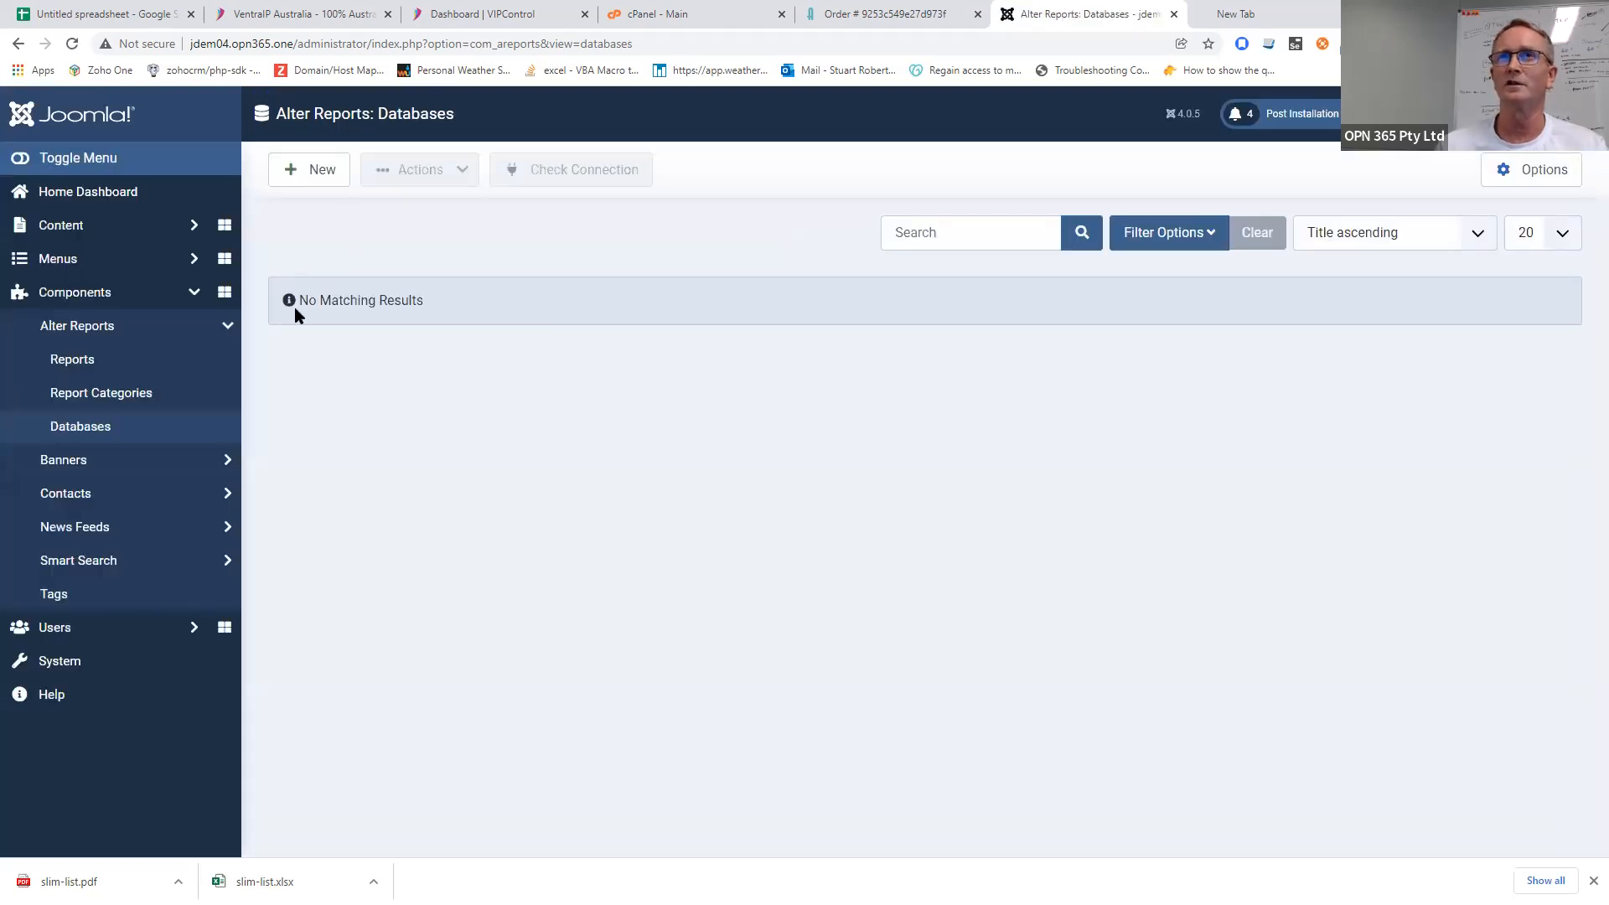
left_click(74, 361)
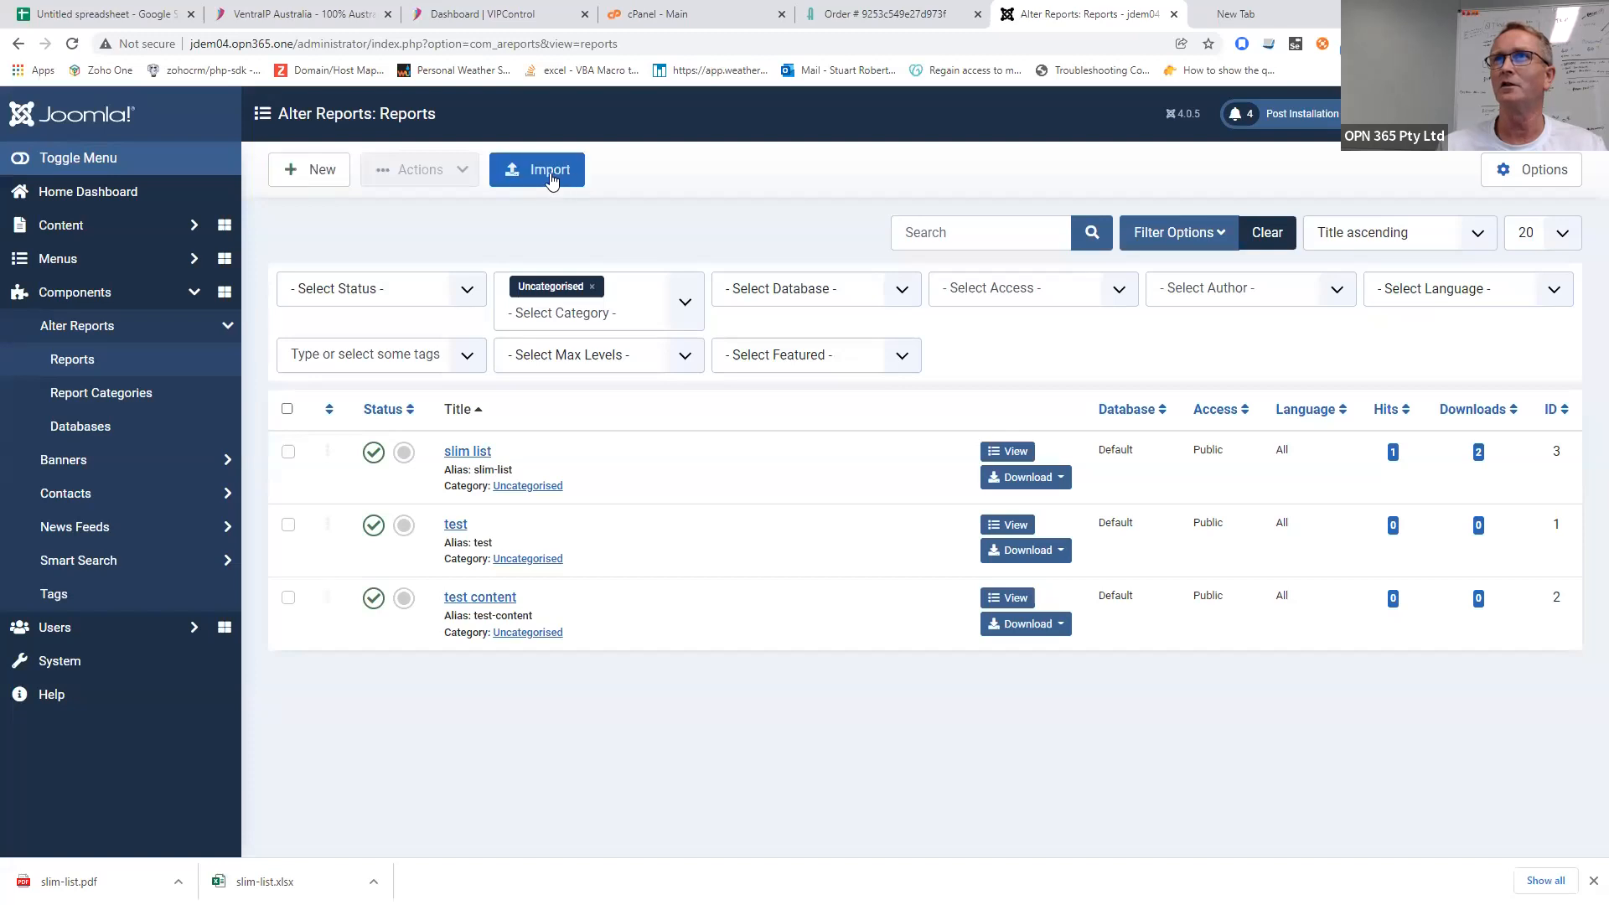
- Start a new report with the title "title is here" and leave its alias blank
left_click(327, 175)
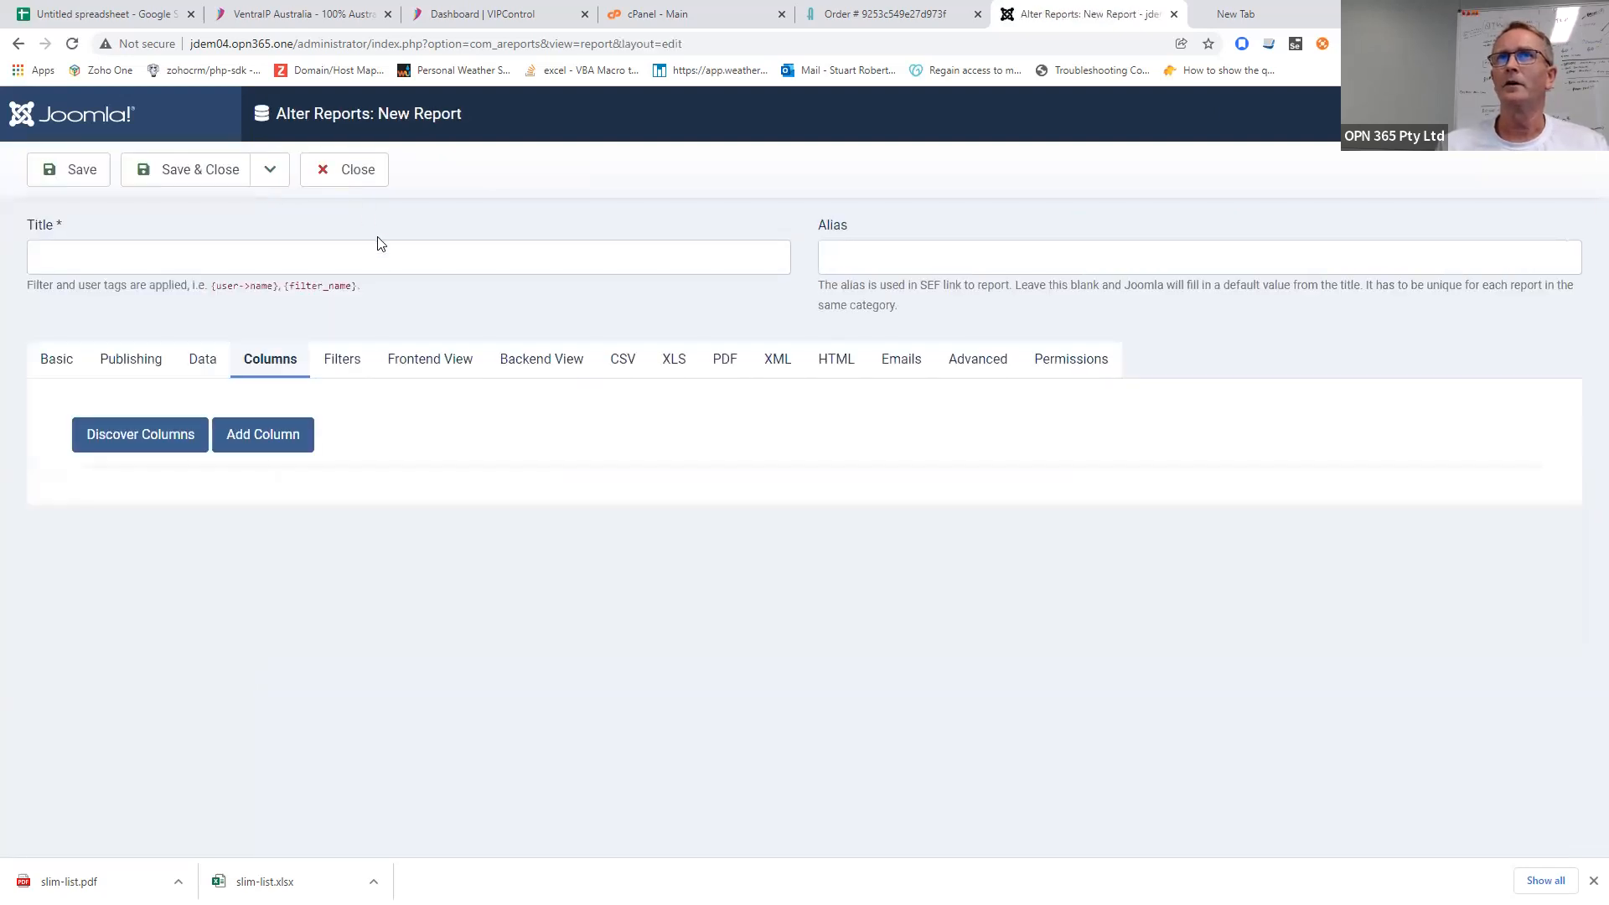
left_click(382, 263)
type("title")
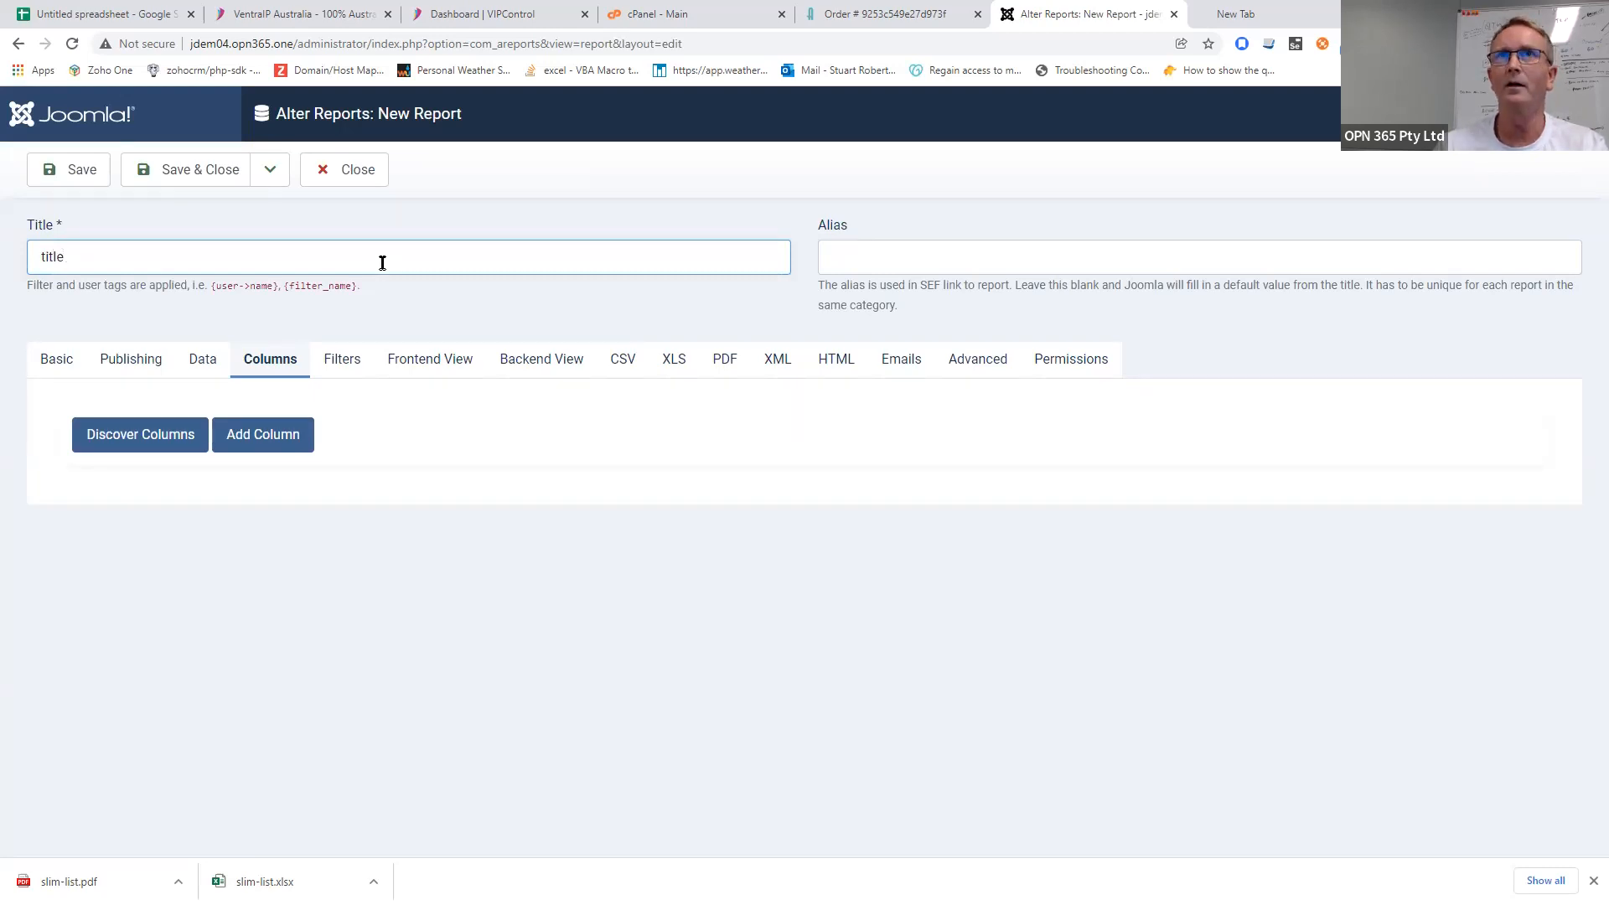
type(" is here")
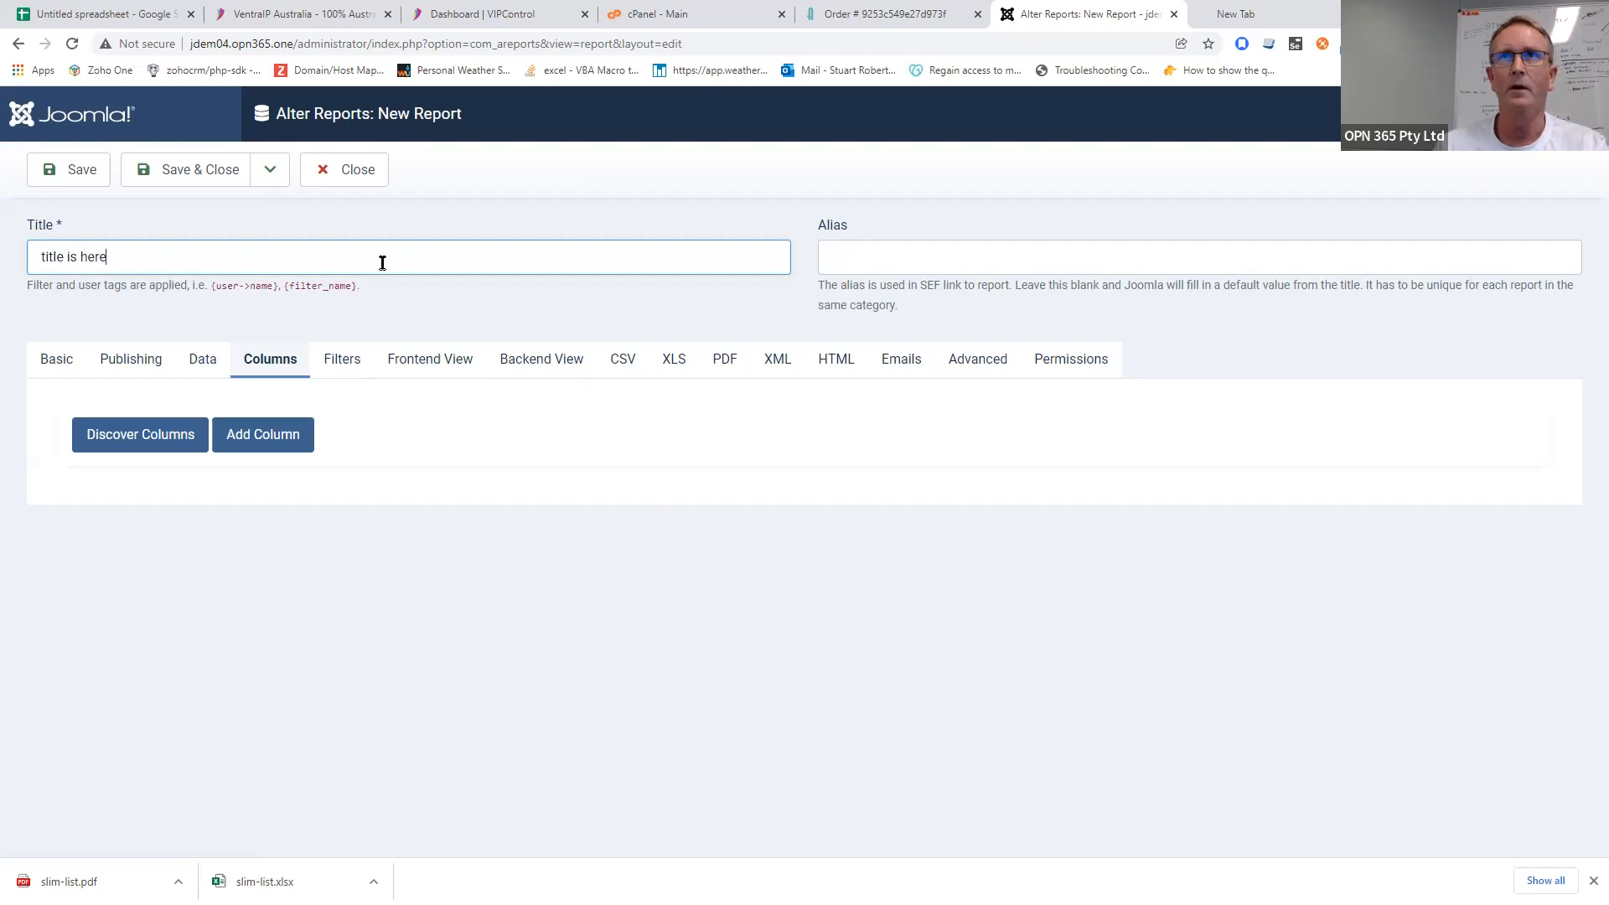
left_click(839, 260)
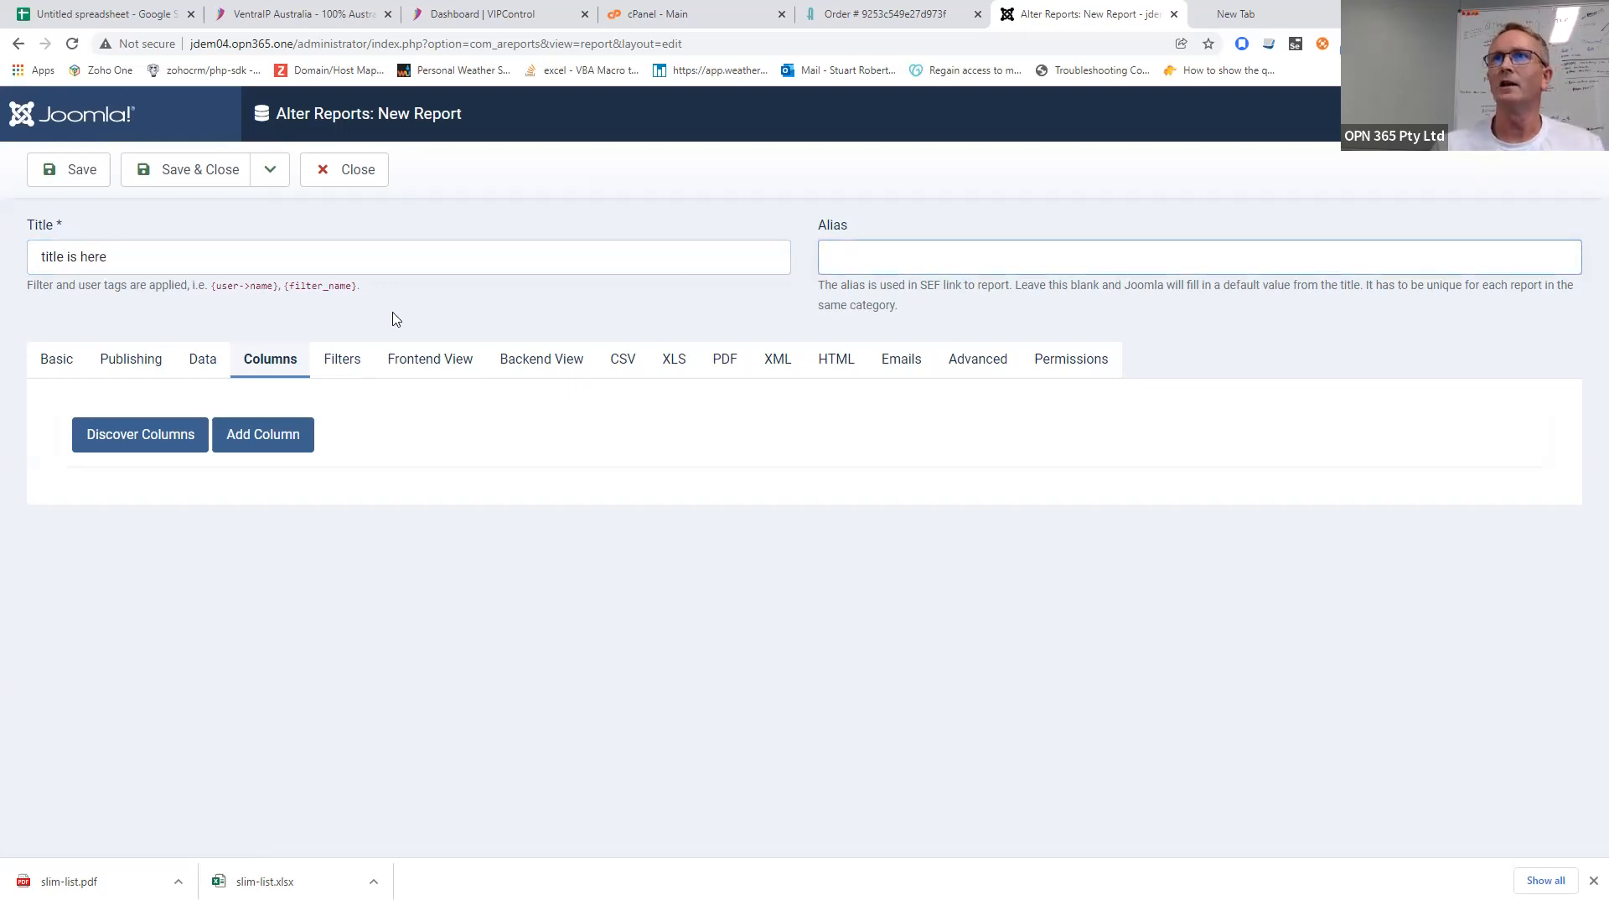
- Examine the new report's Basic settings, including the description editor, state, category, featured, access, tags and downloads
left_click(73, 365)
scroll(201, 325, "down", 2)
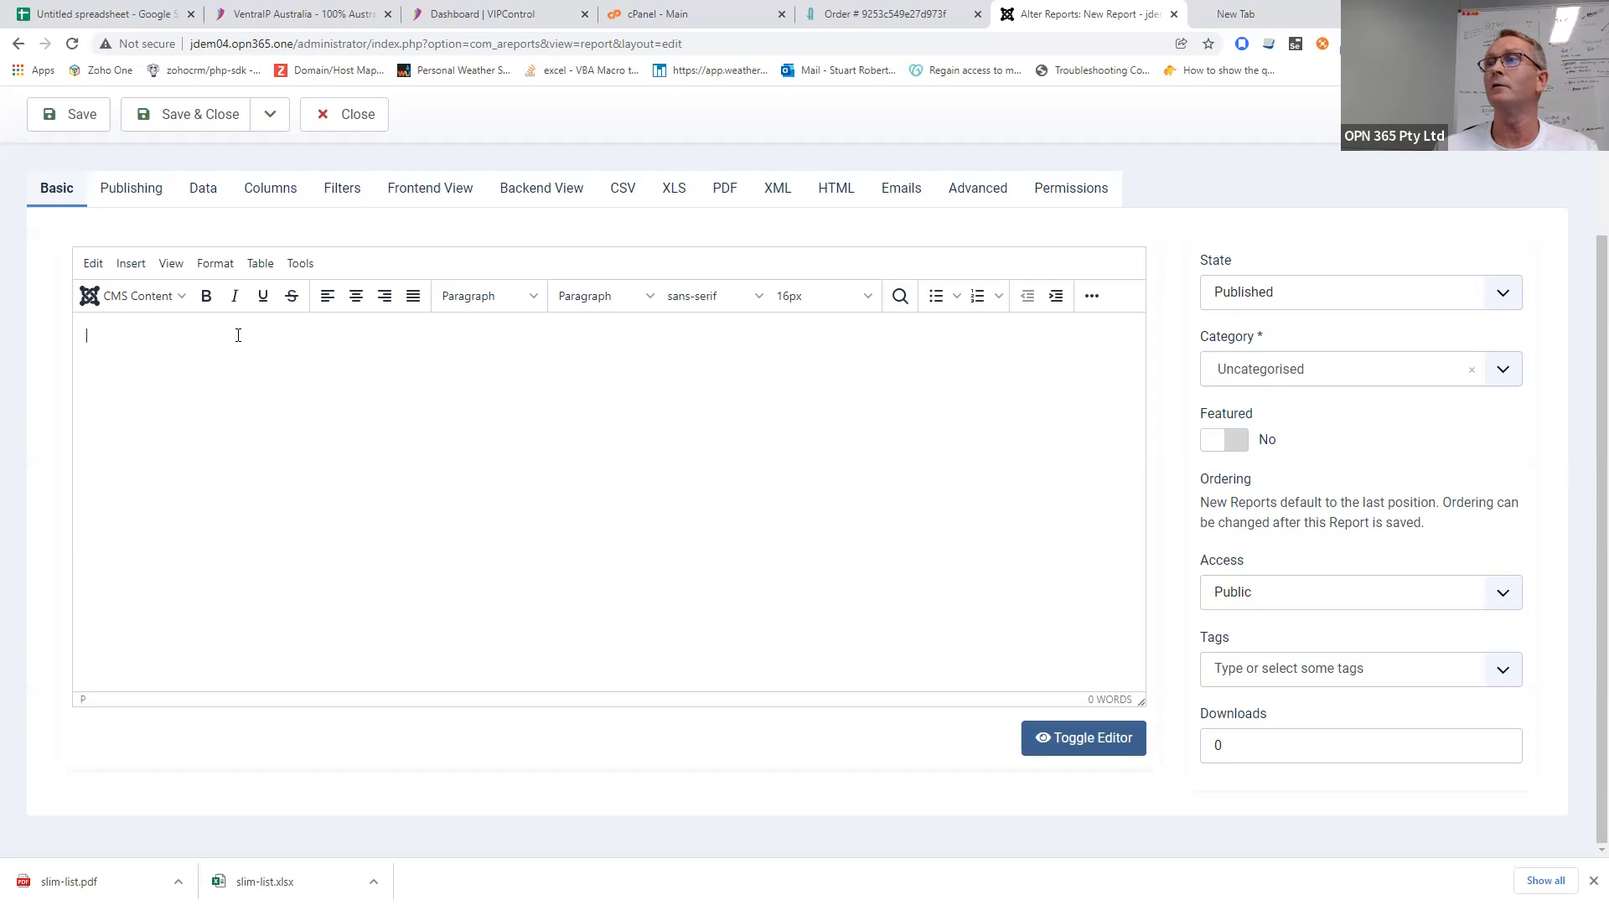
scroll(218, 402, "up", 2)
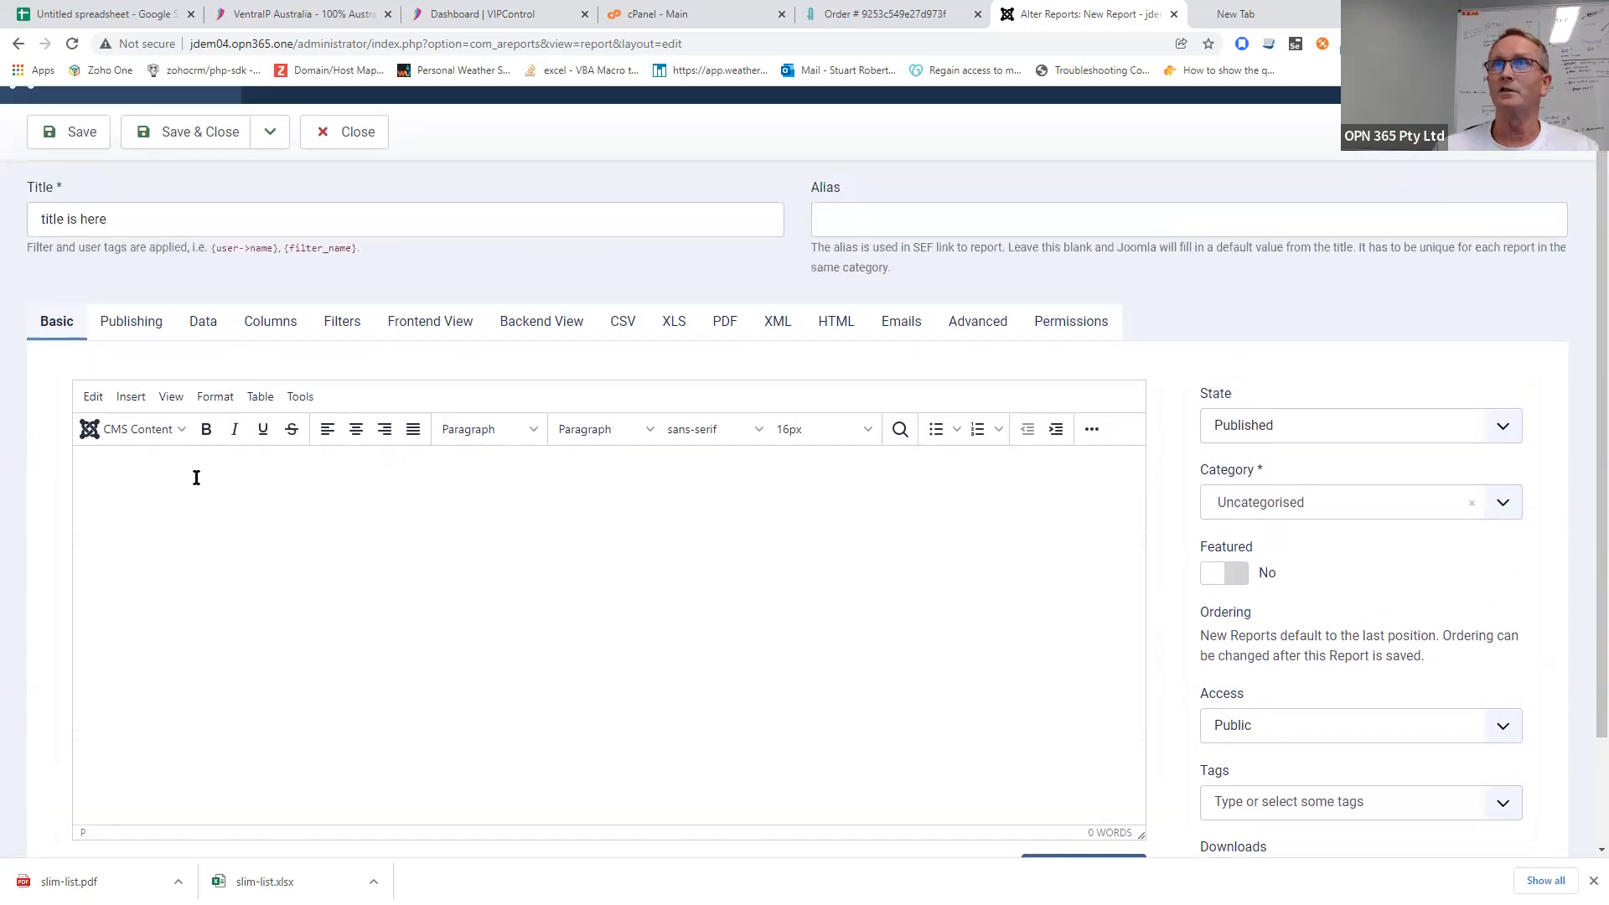
scroll(199, 490, "down", 2)
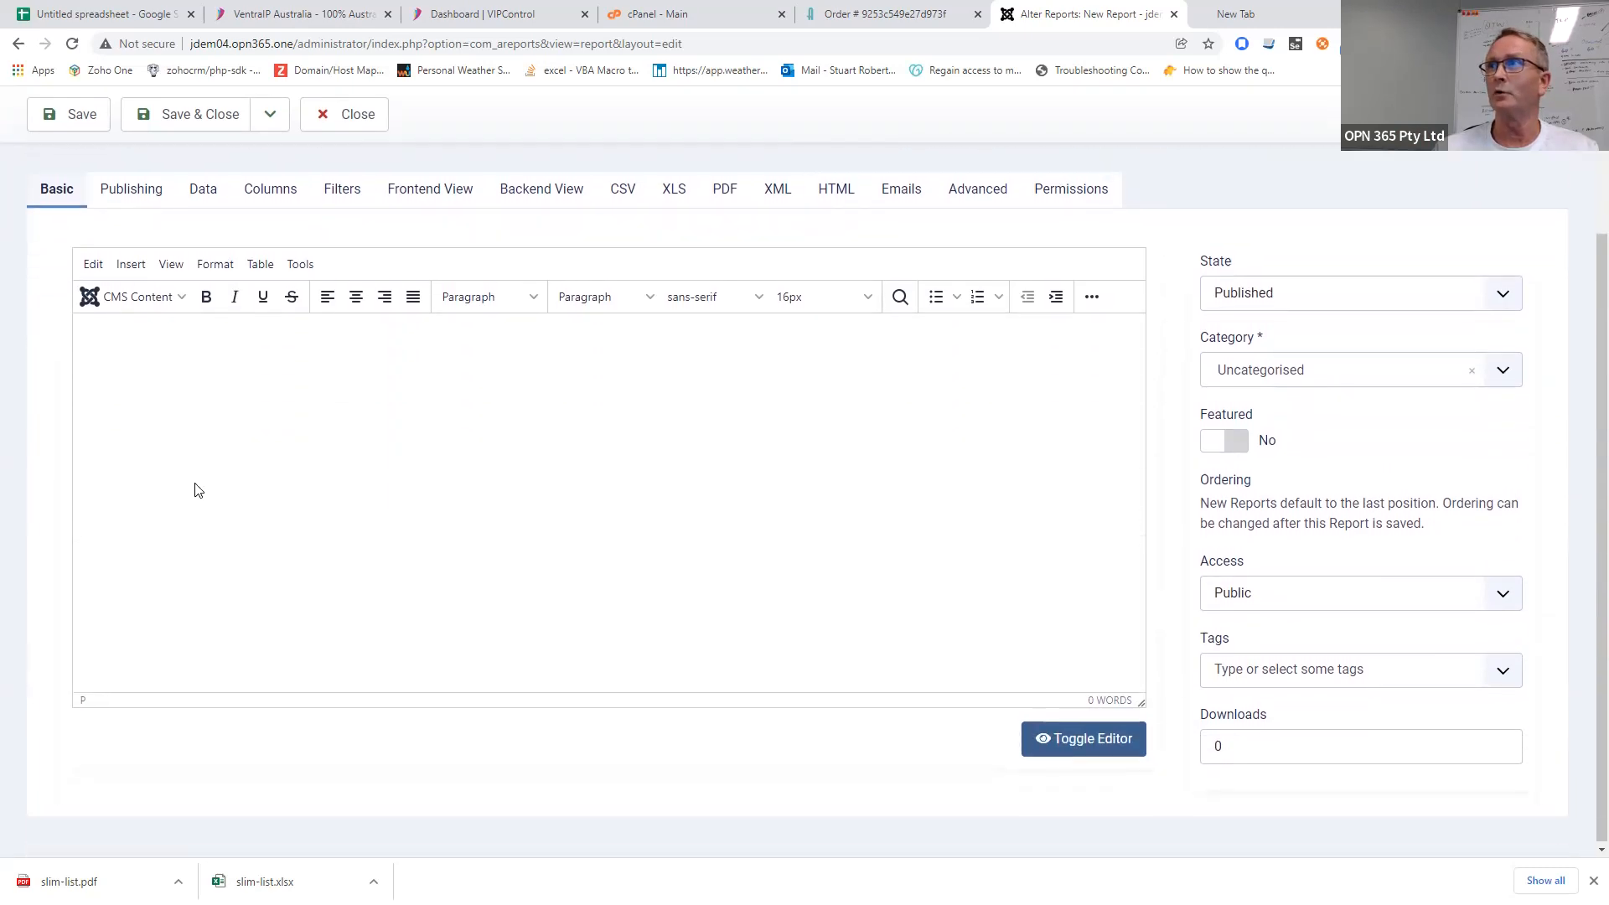
left_click(413, 384)
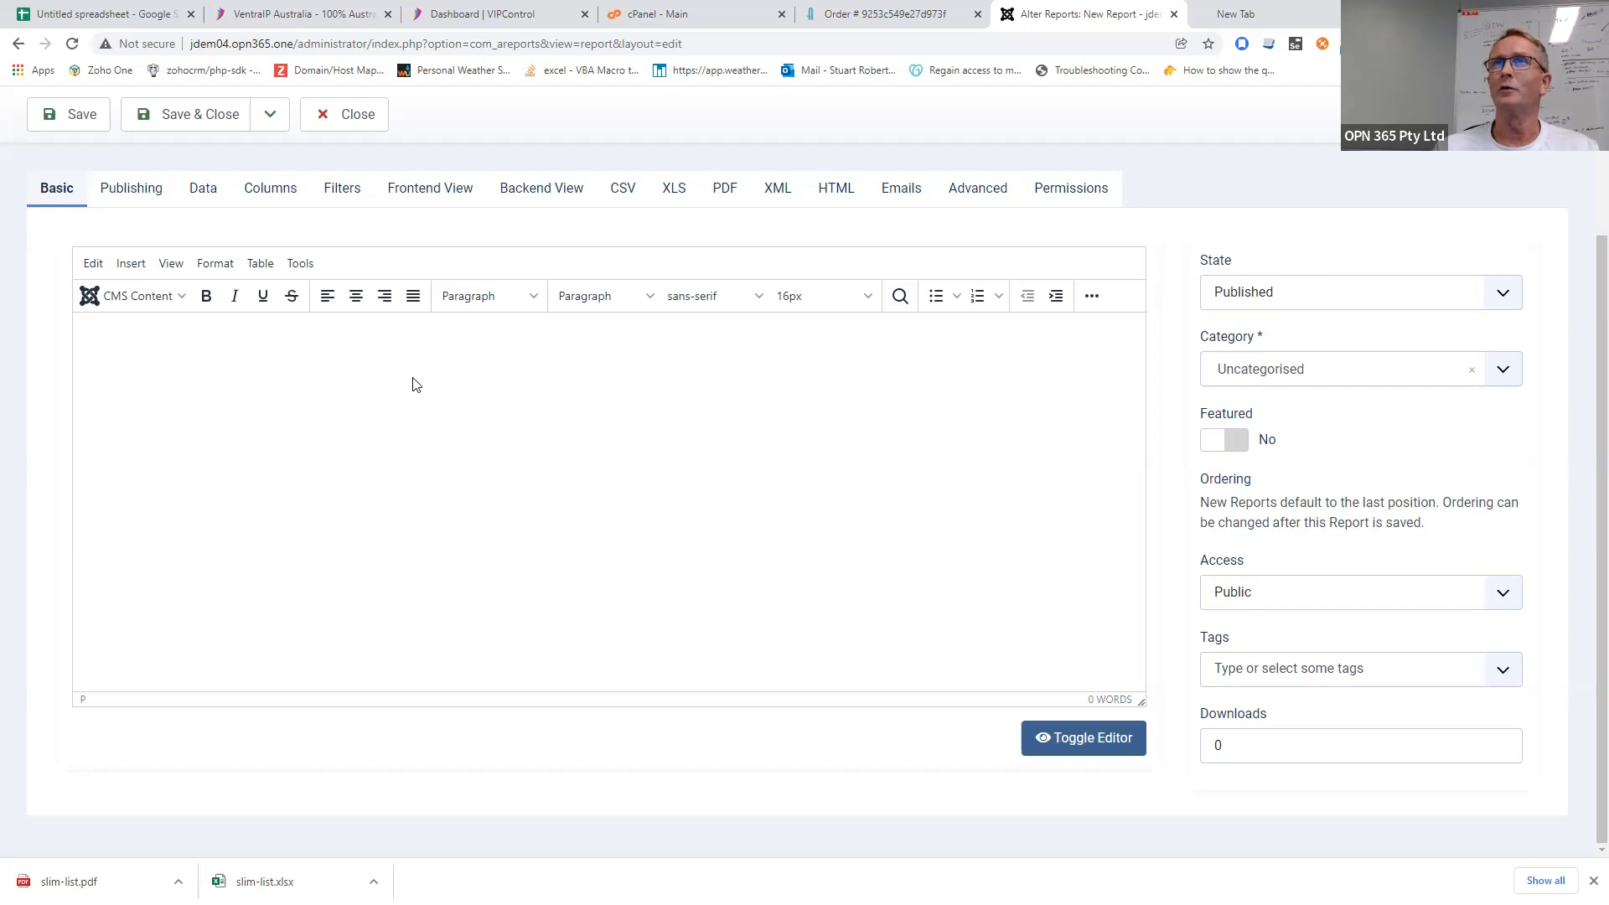
scroll(412, 384, "up", 2)
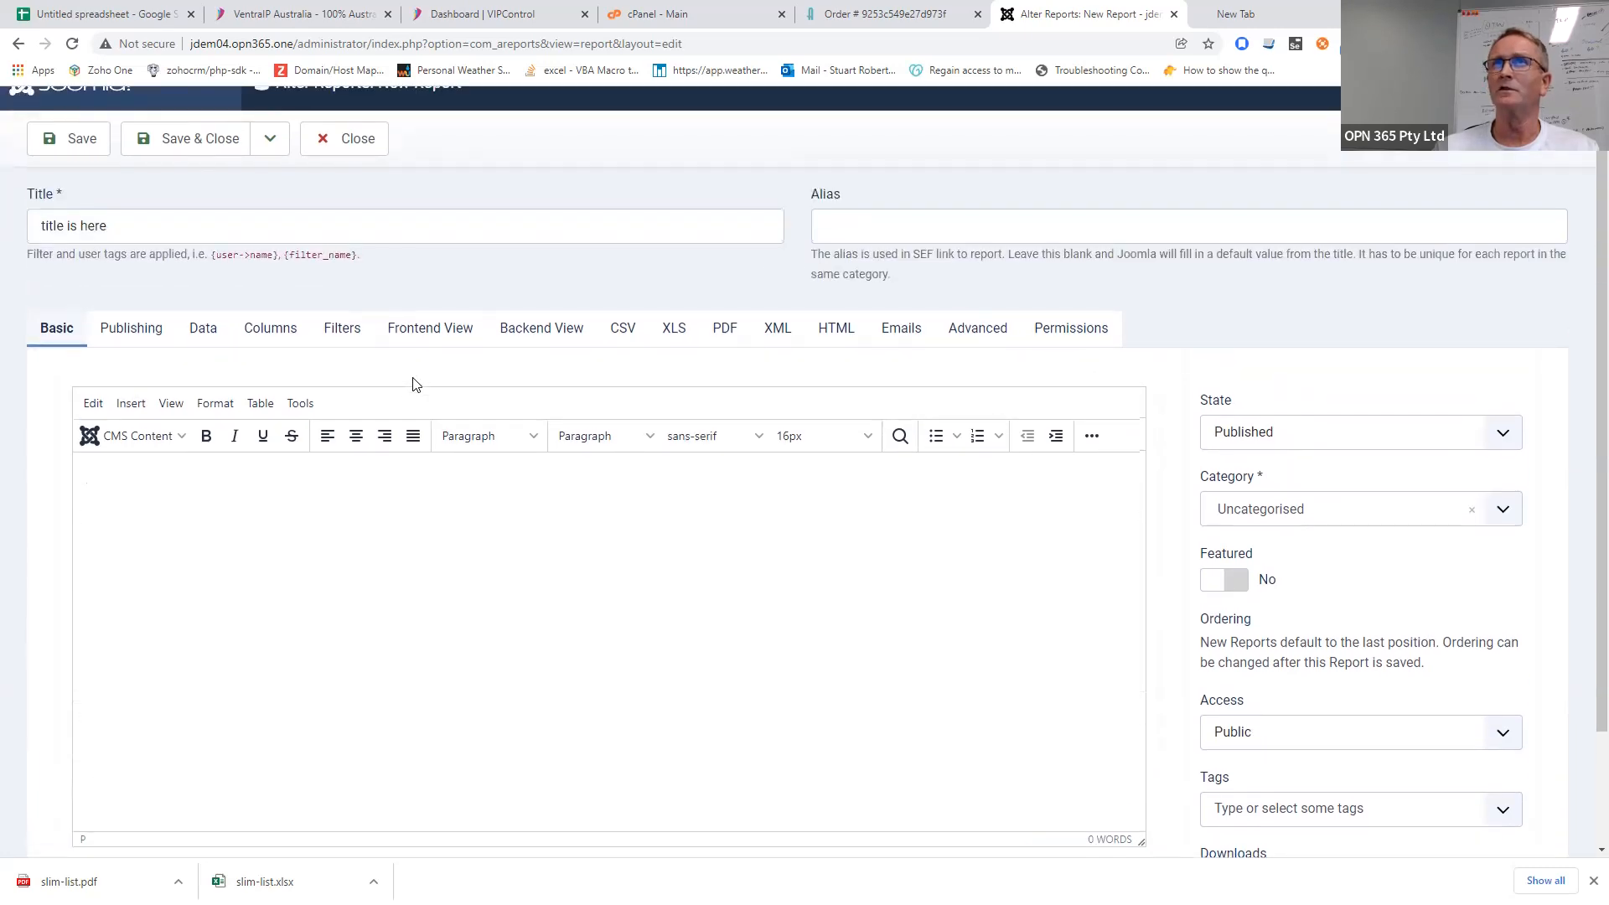
- Review the new report's Publishing fields, including dates, author and metadata, and recheck its Basic access and tag options
left_click(130, 331)
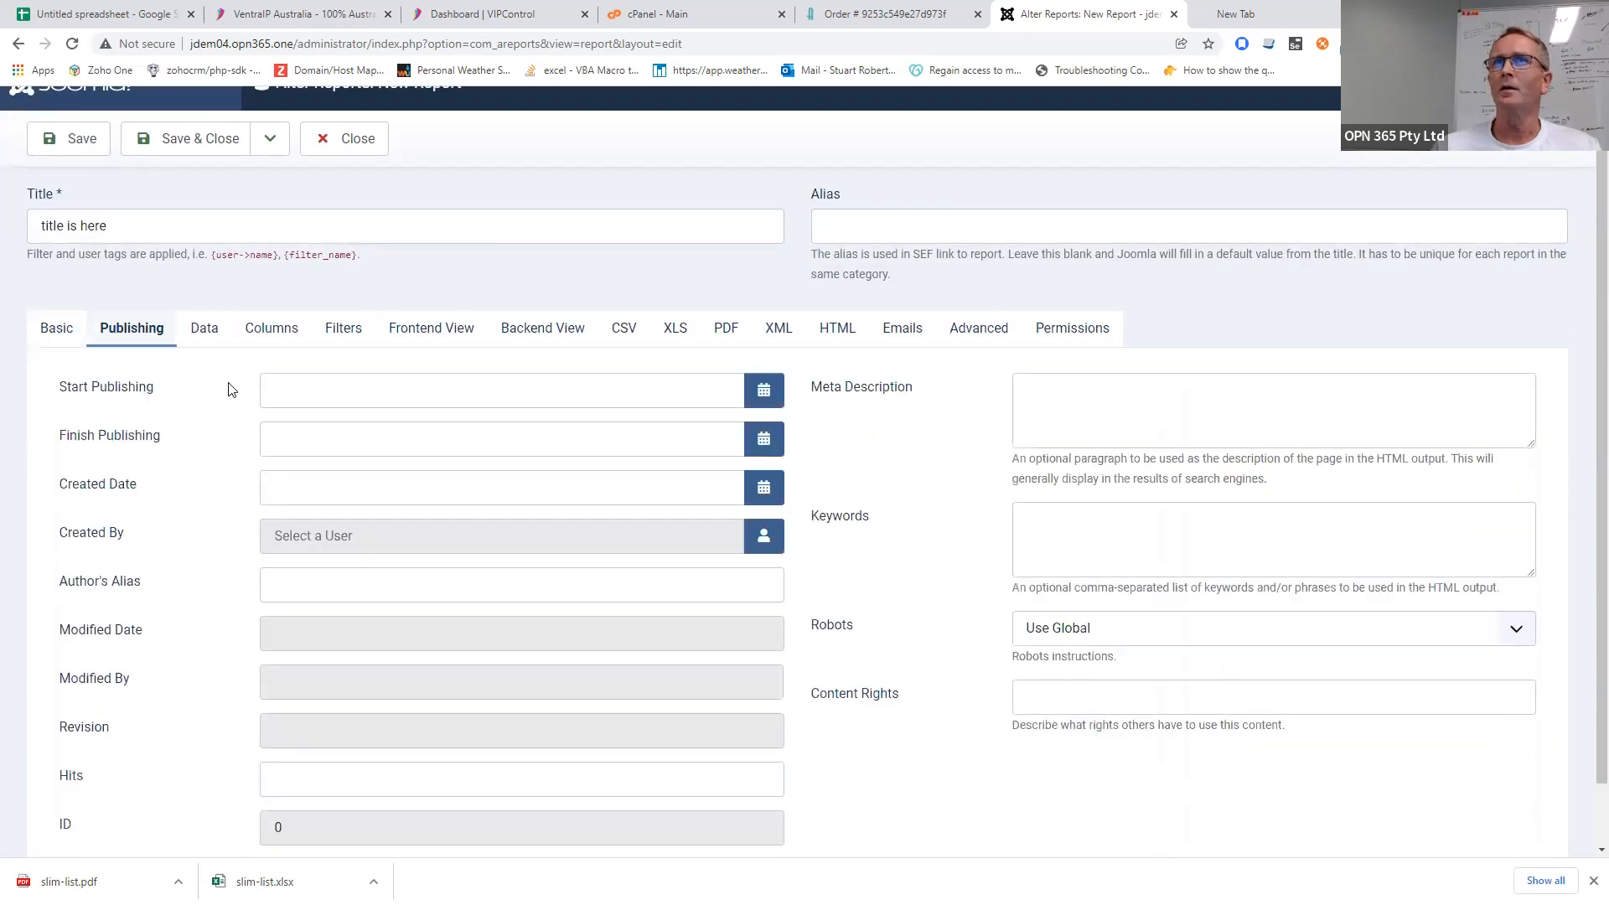
left_click(51, 331)
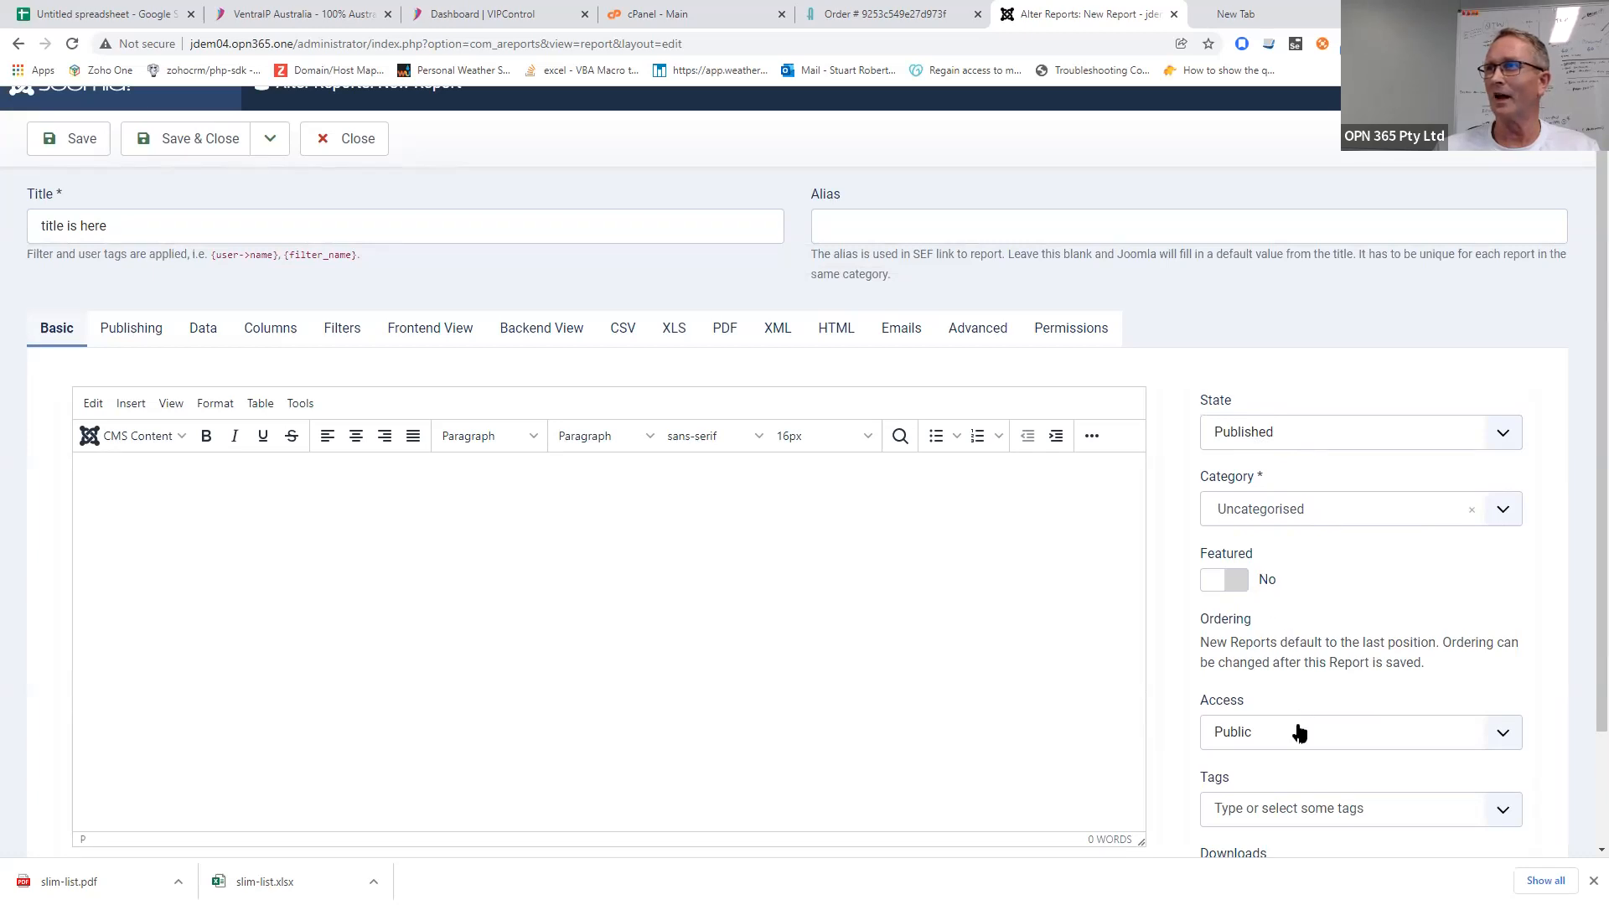
scroll(1298, 733, "down", 2)
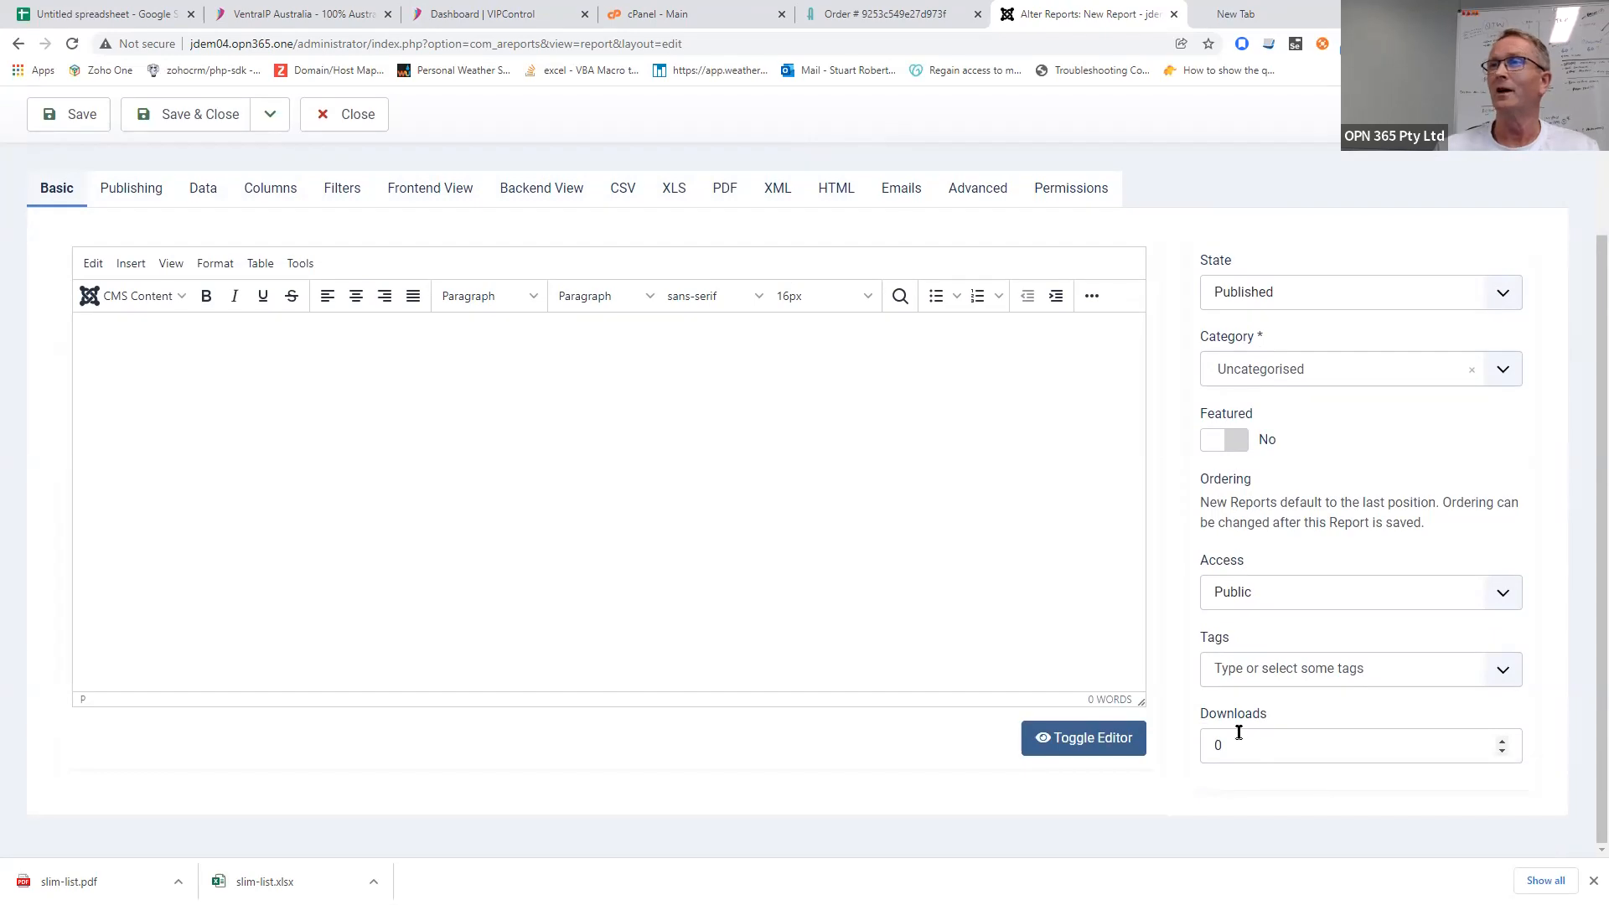
scroll(1238, 734, "up", 3)
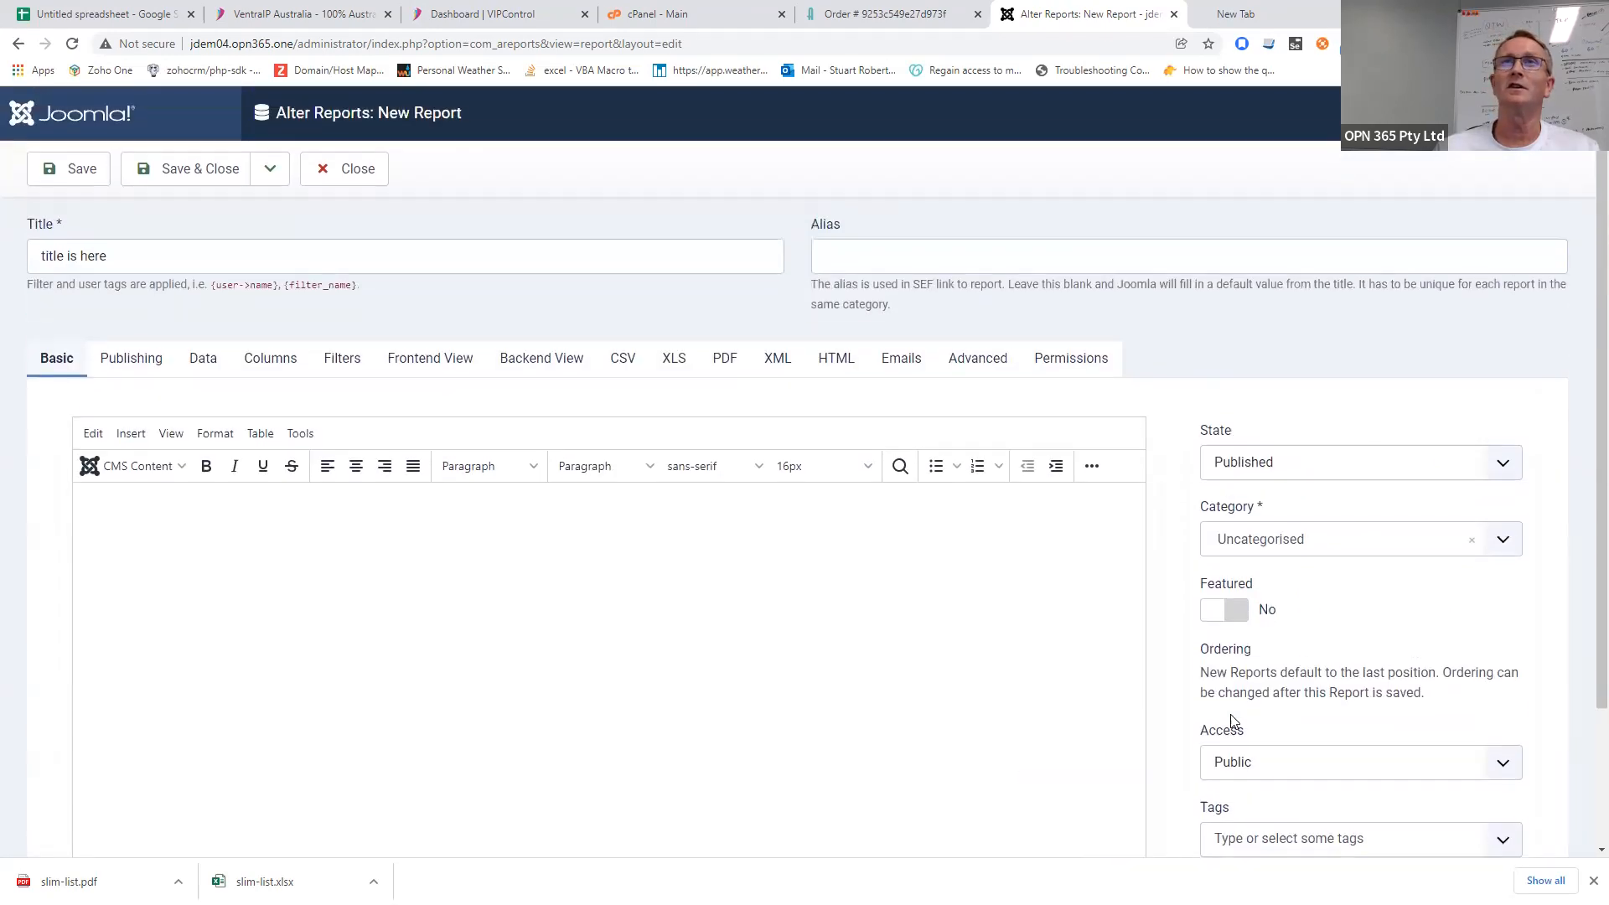
left_click(136, 367)
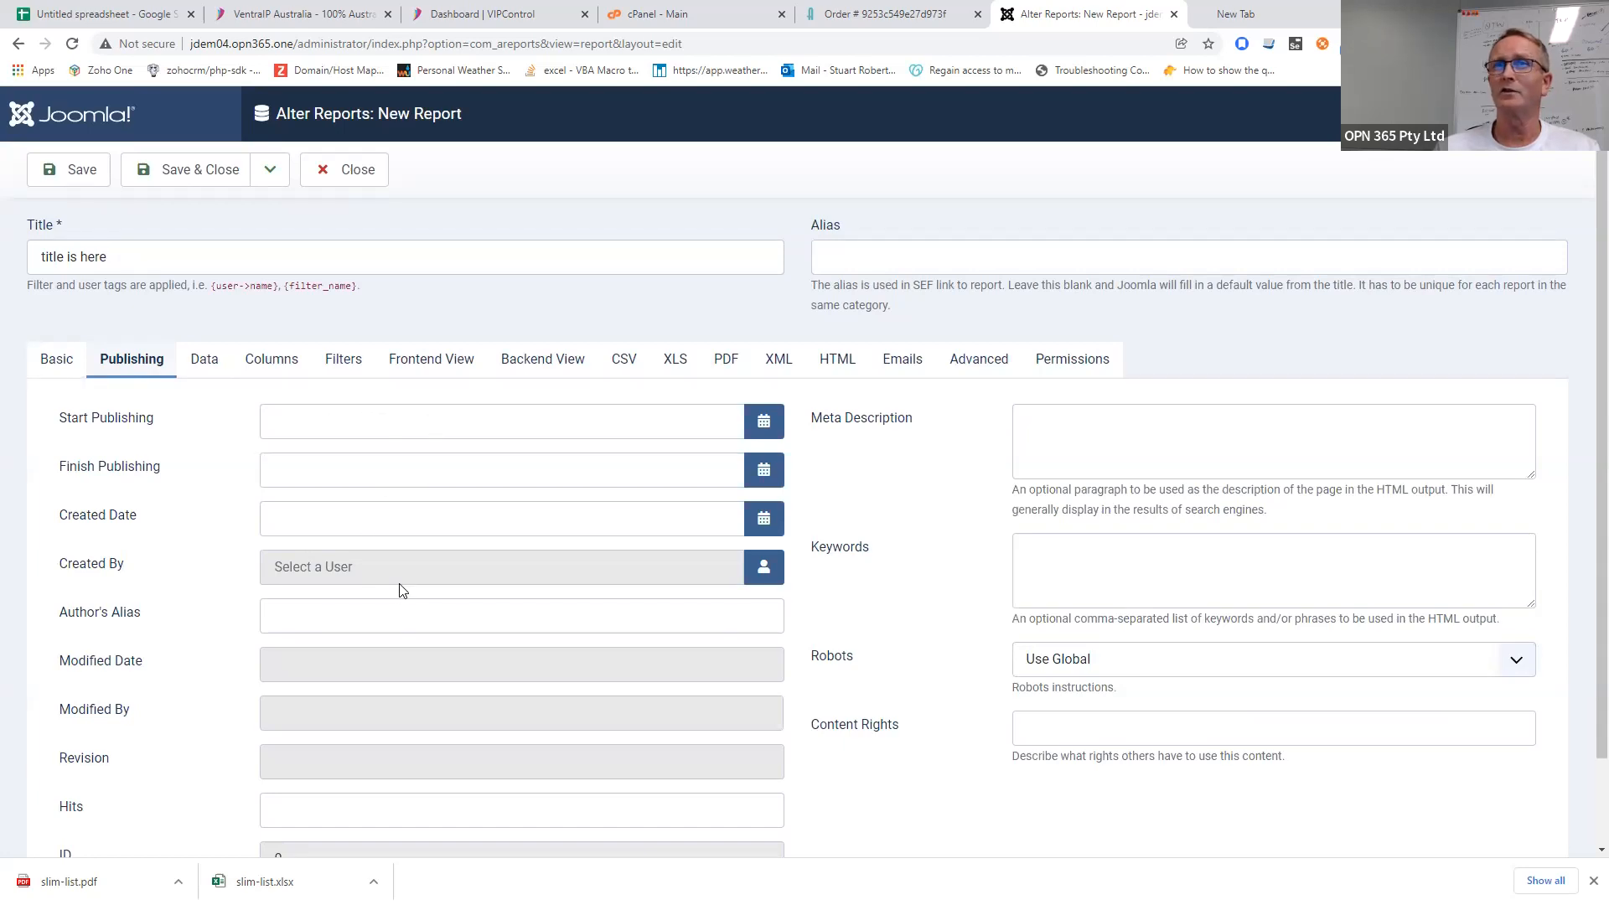
scroll(377, 625, "down", 1)
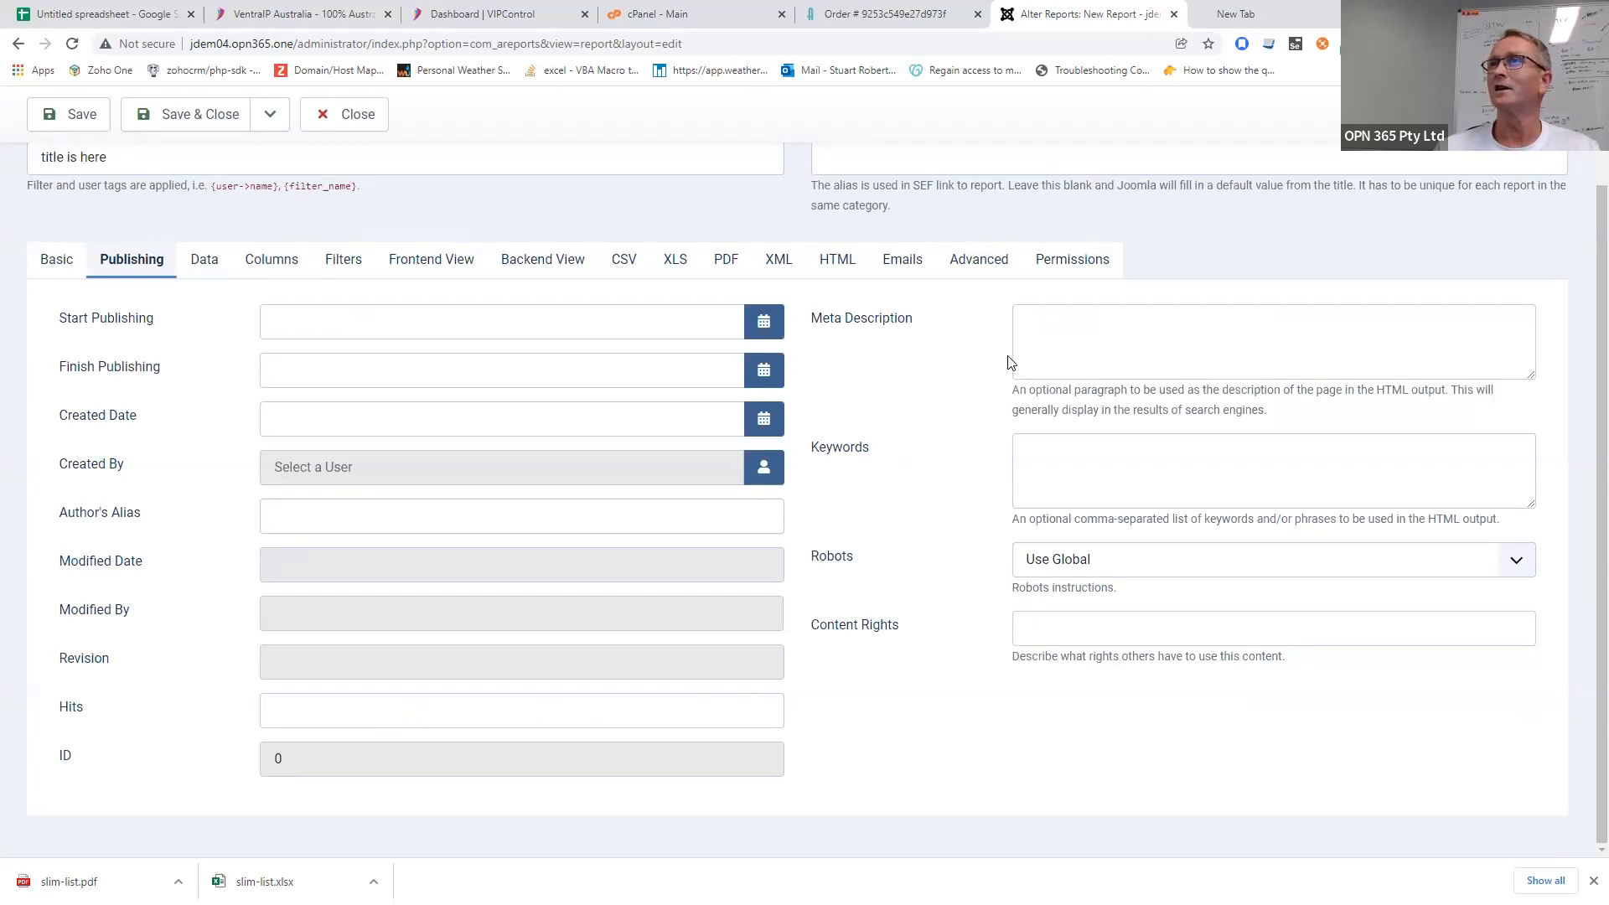
- Examine the report's Data settings: SQL query area, database choices, default ordering column and direction, primary column and primary table
left_click(206, 265)
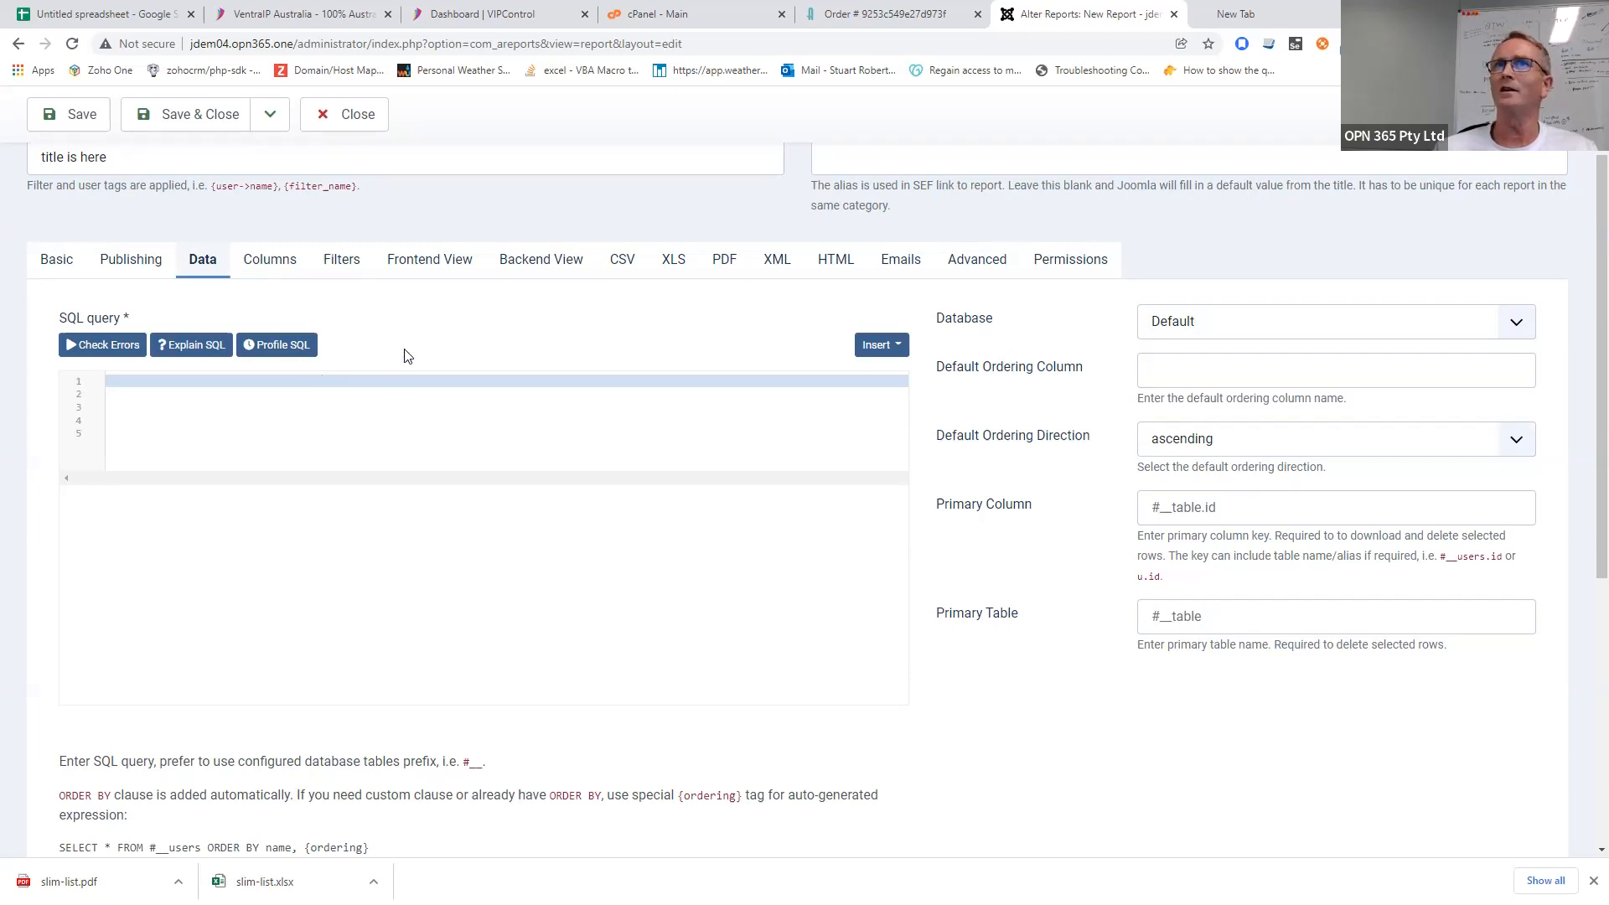
scroll(456, 312, "down", 1)
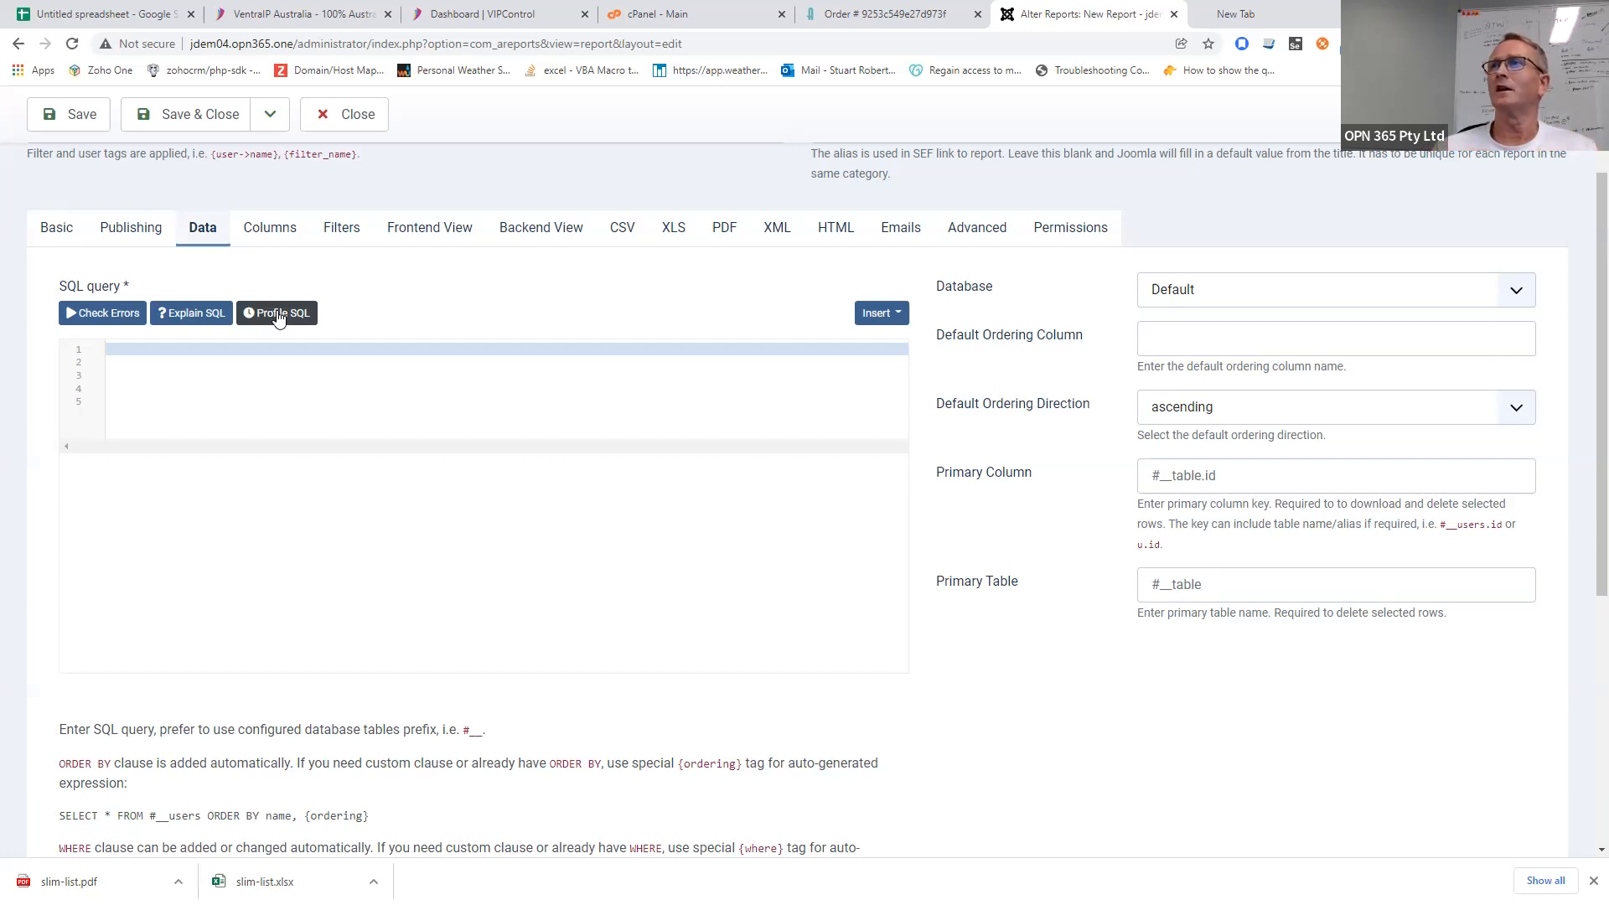
left_click(1155, 476)
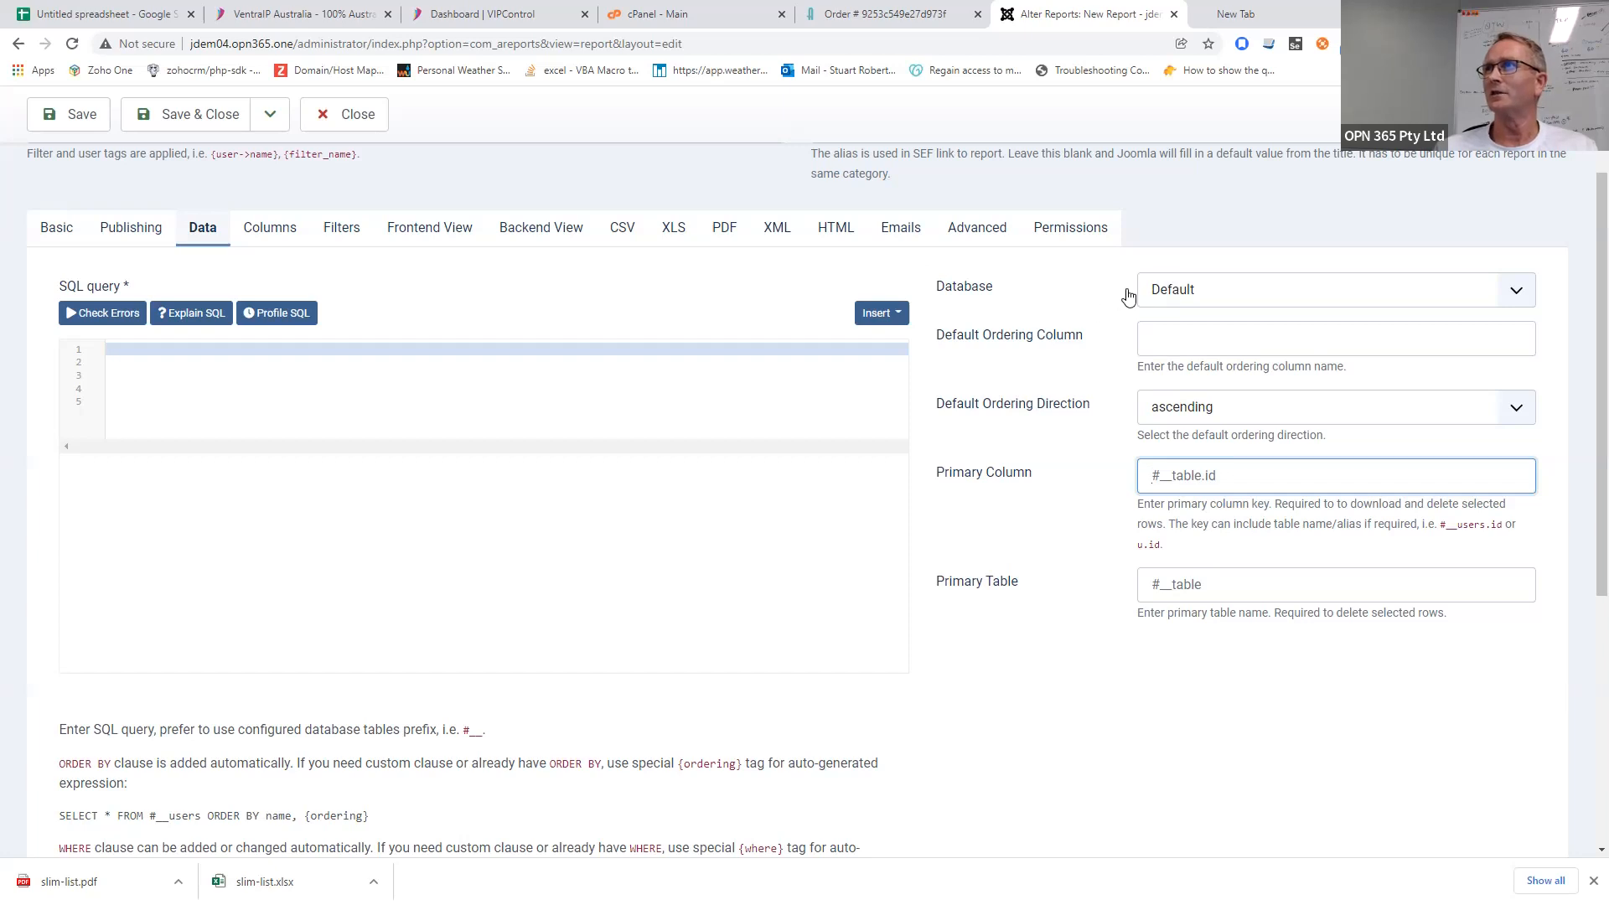
left_click(1160, 298)
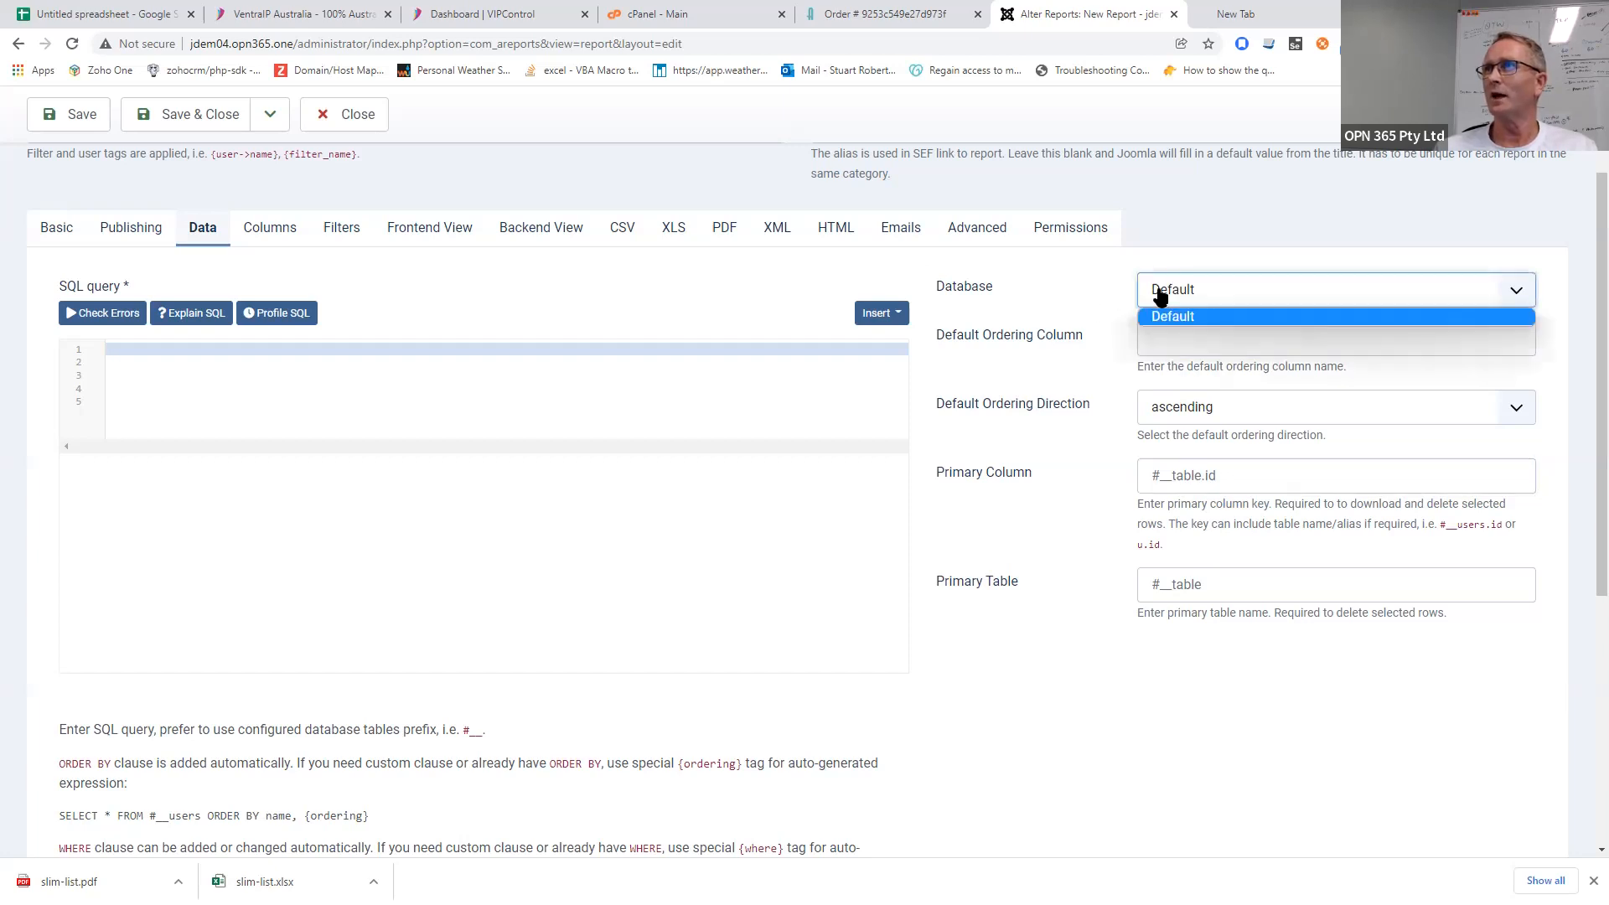
left_click(1160, 297)
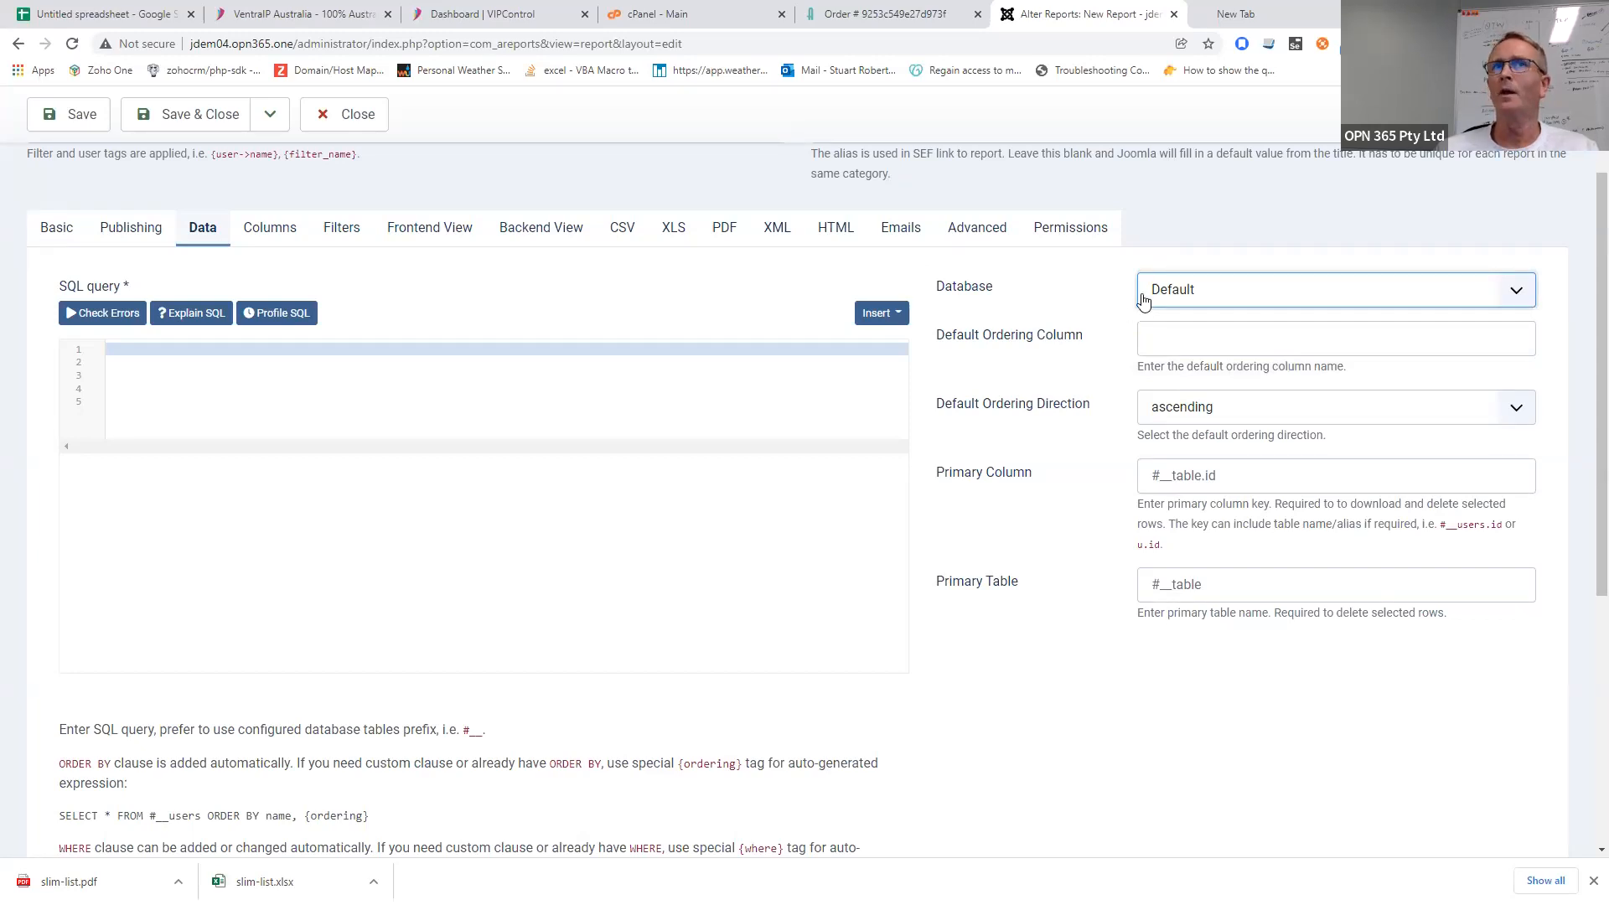
left_click(1156, 335)
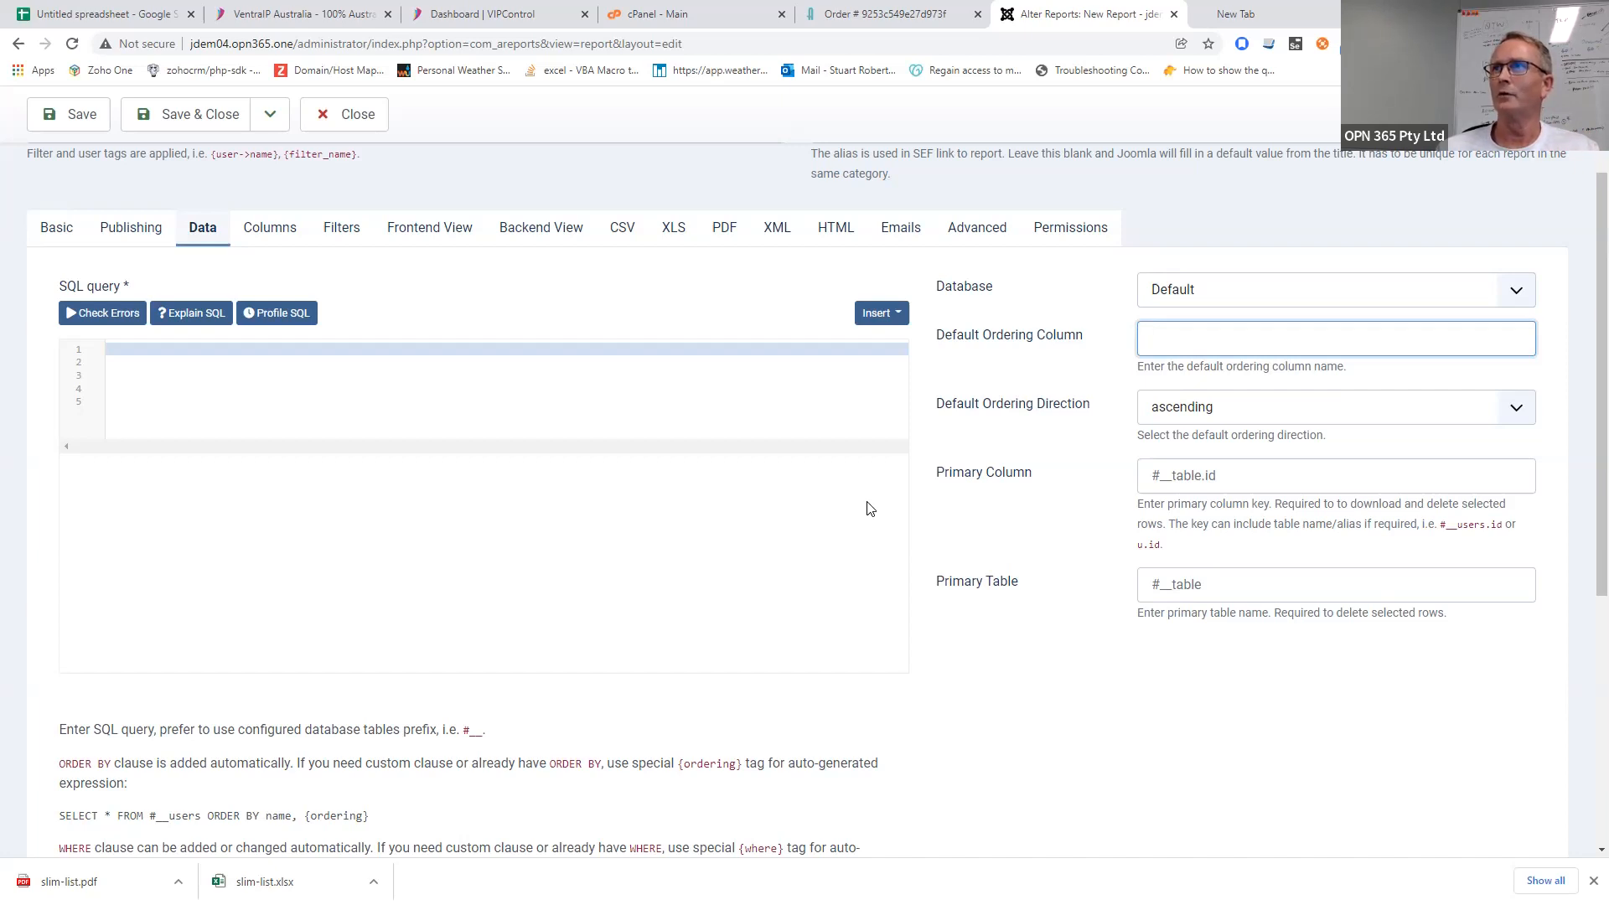
- Filter the database tables by "cont" and insert the #__content table into the SQL query
left_click(895, 322)
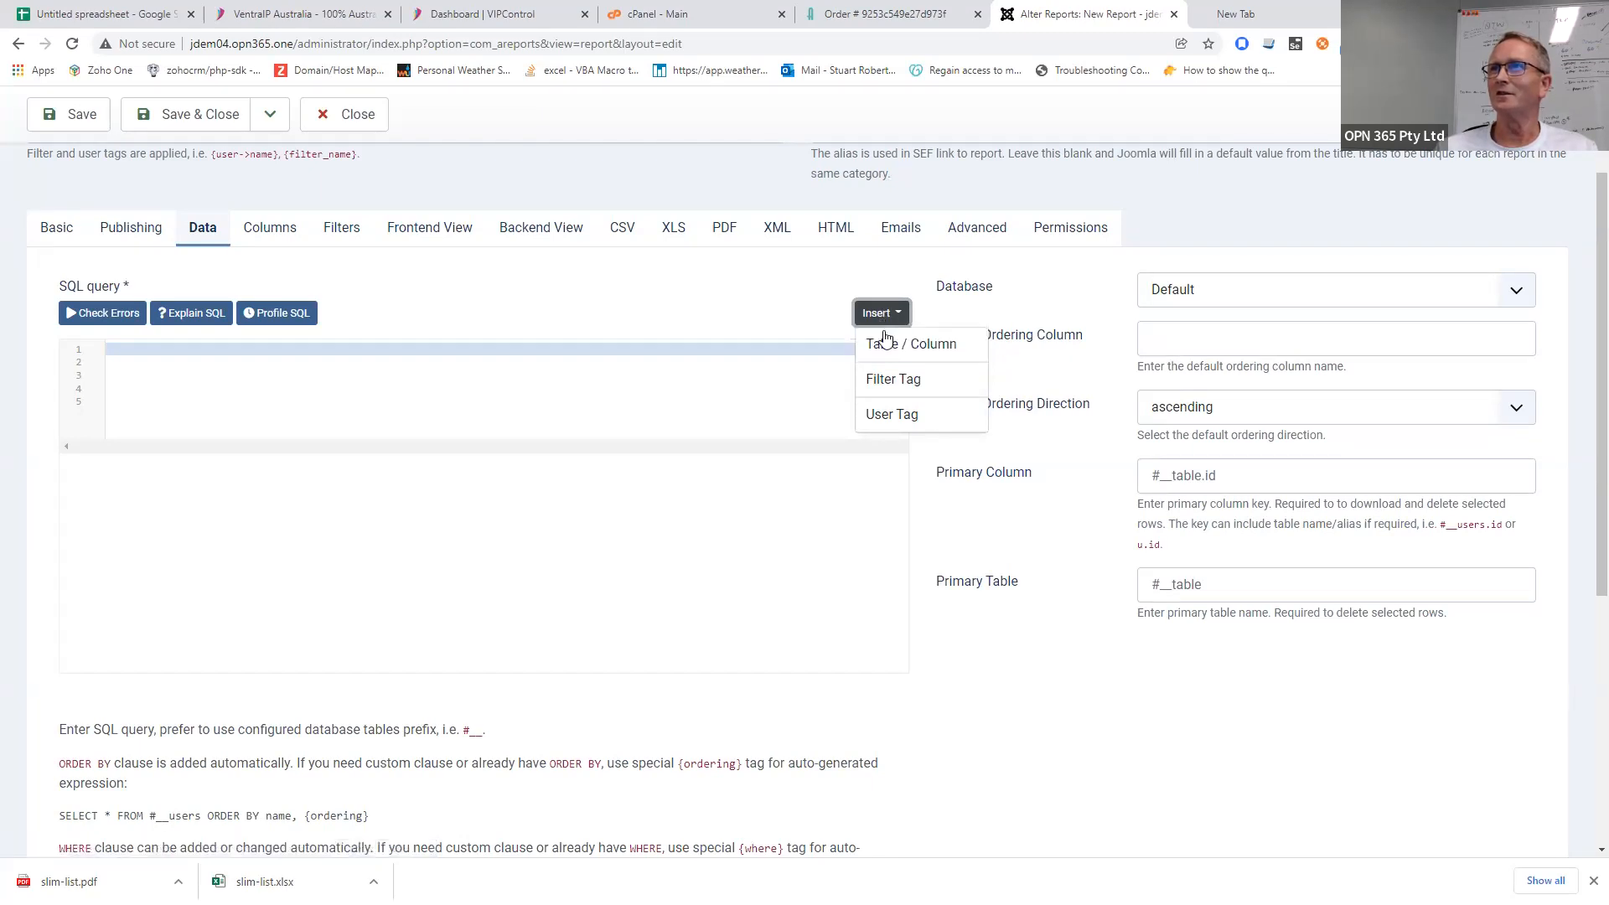
left_click(885, 344)
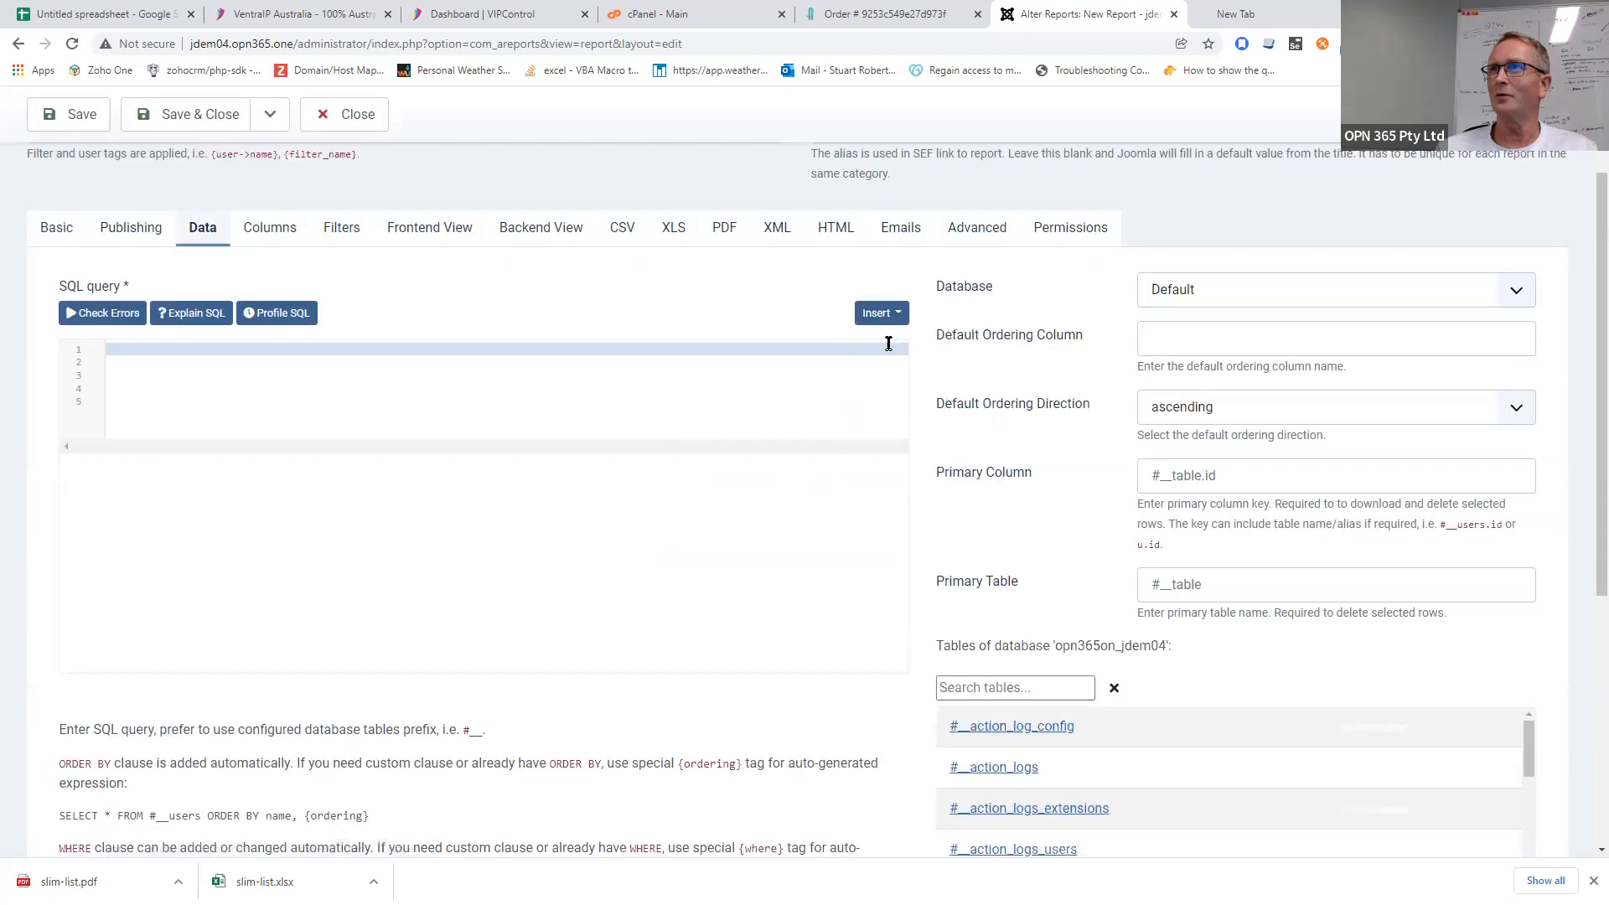
scroll(1054, 624, "down", 2)
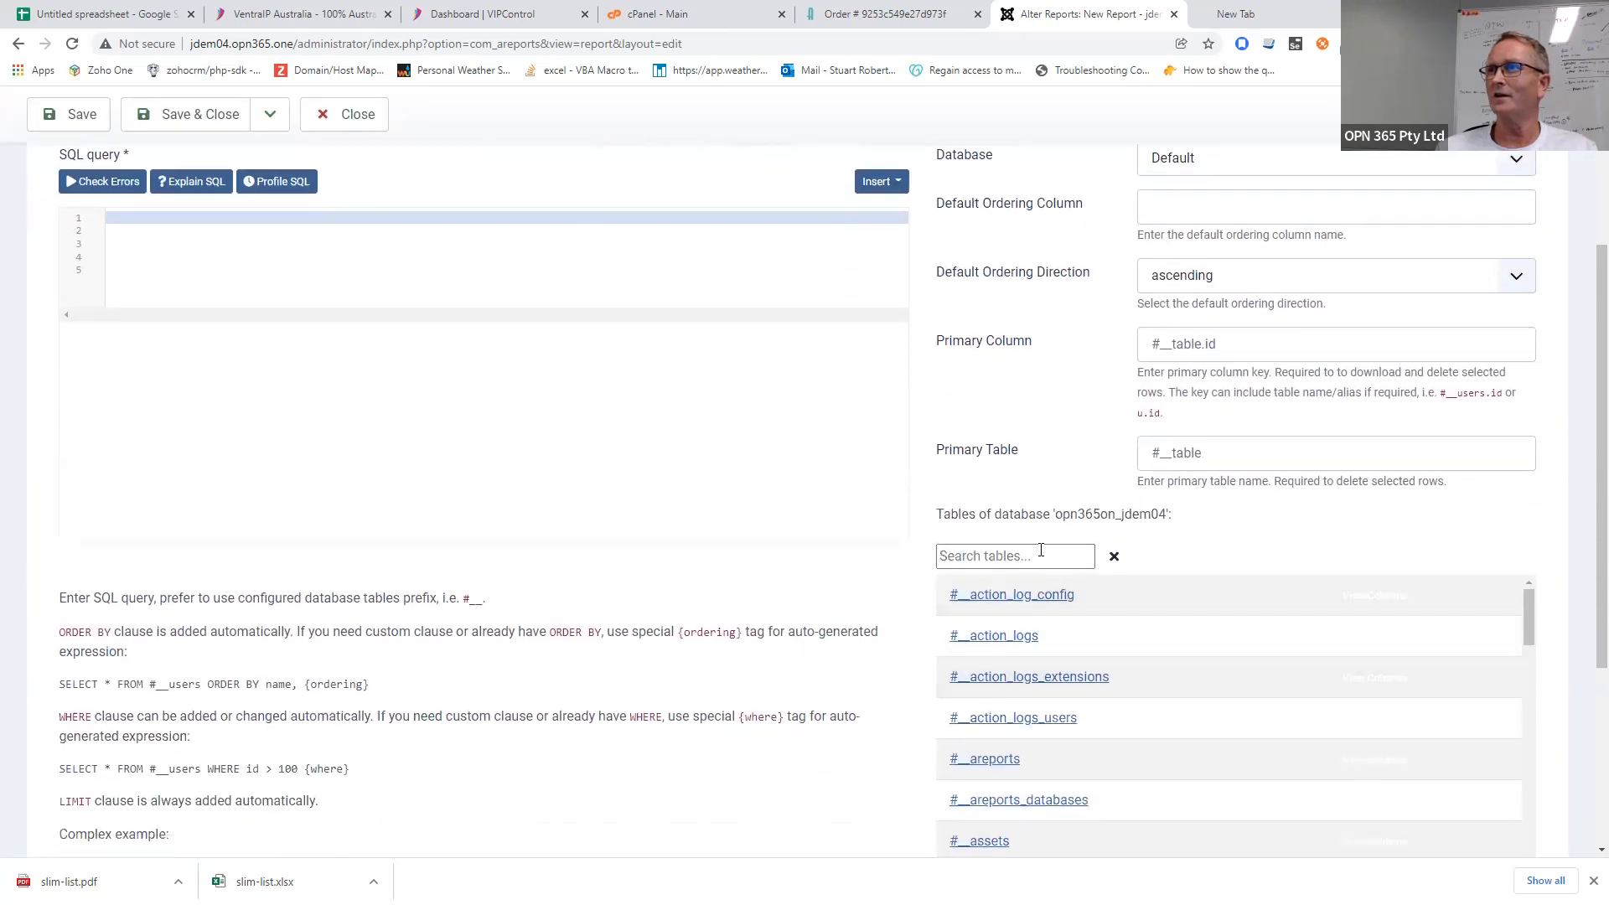
left_click(1040, 549)
type("cont")
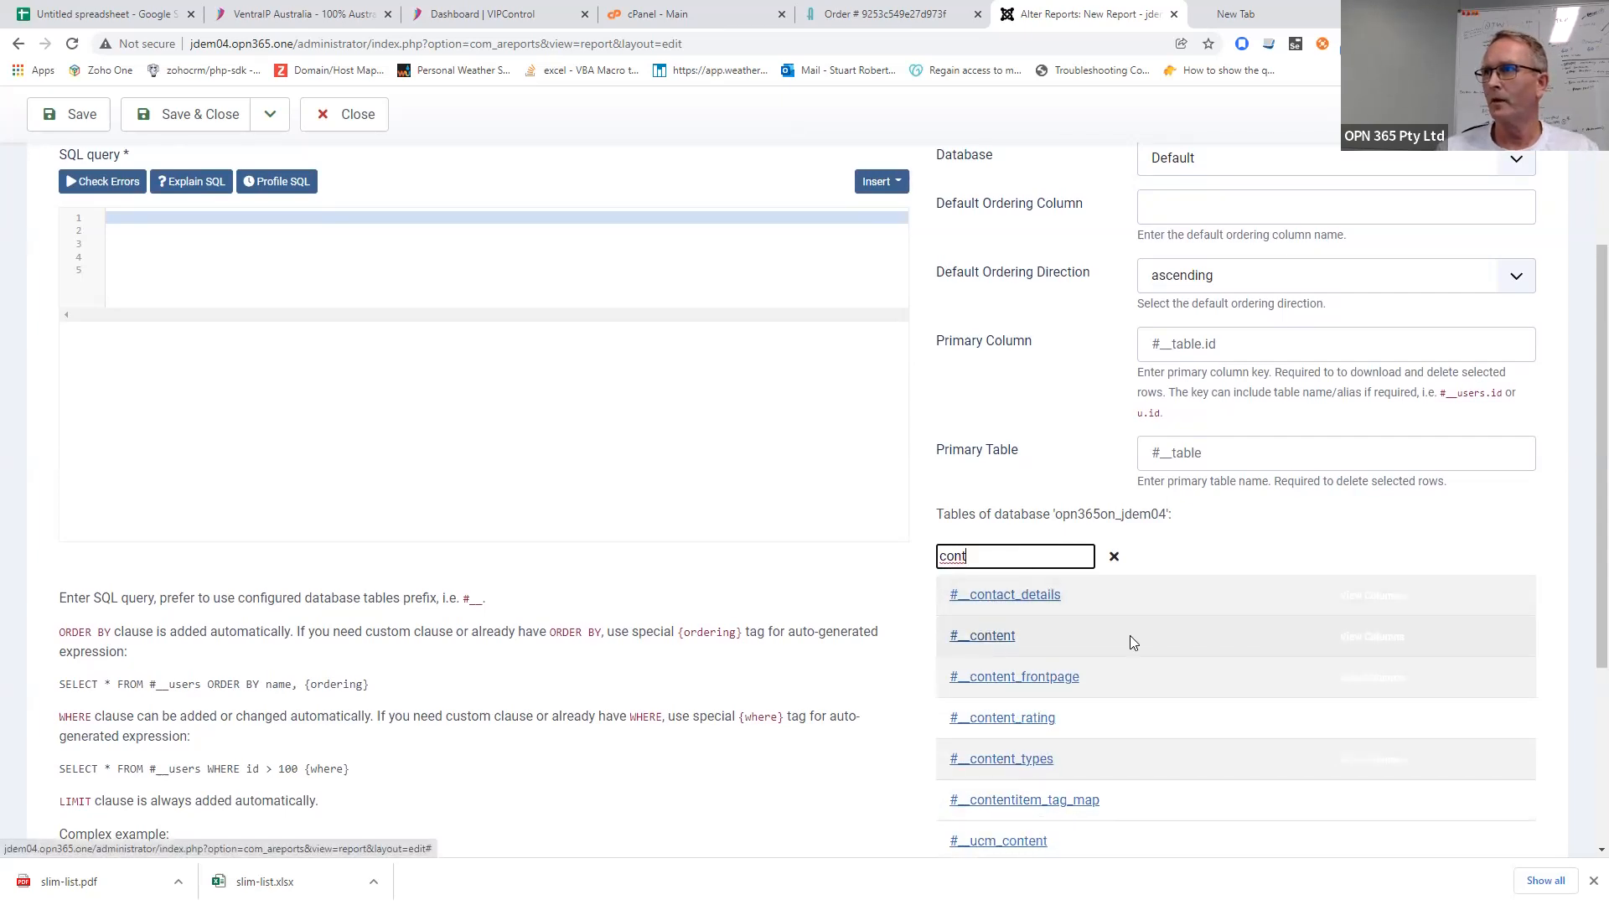
left_click(1009, 640)
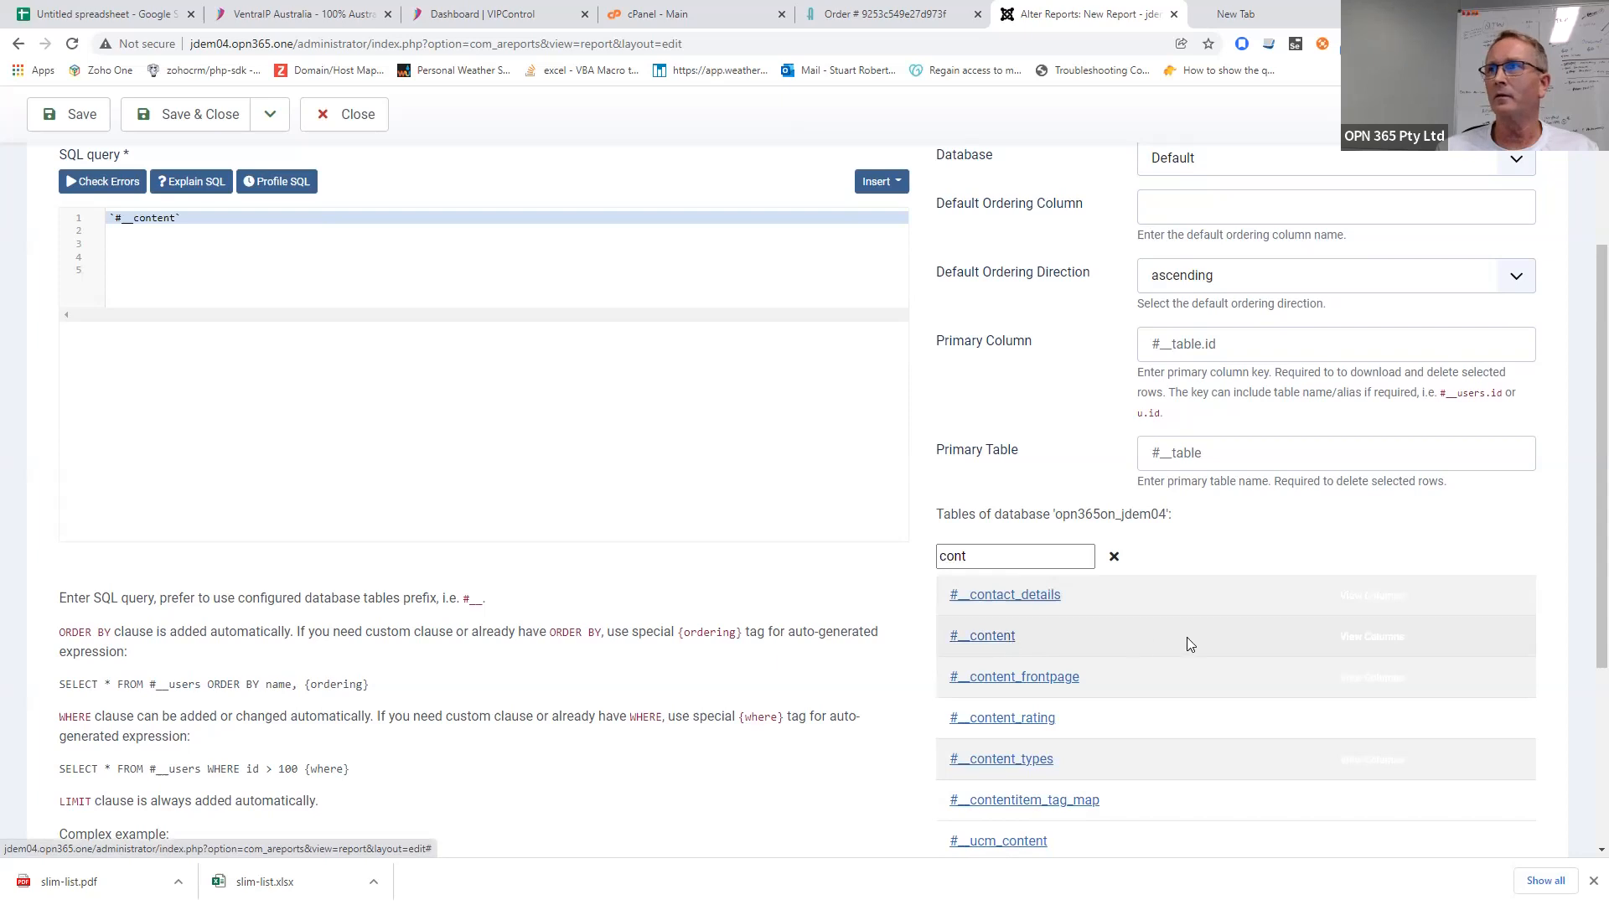
- Add "select" before the table name in the query and insert the id, title and alias columns of #__content
left_click(1375, 637)
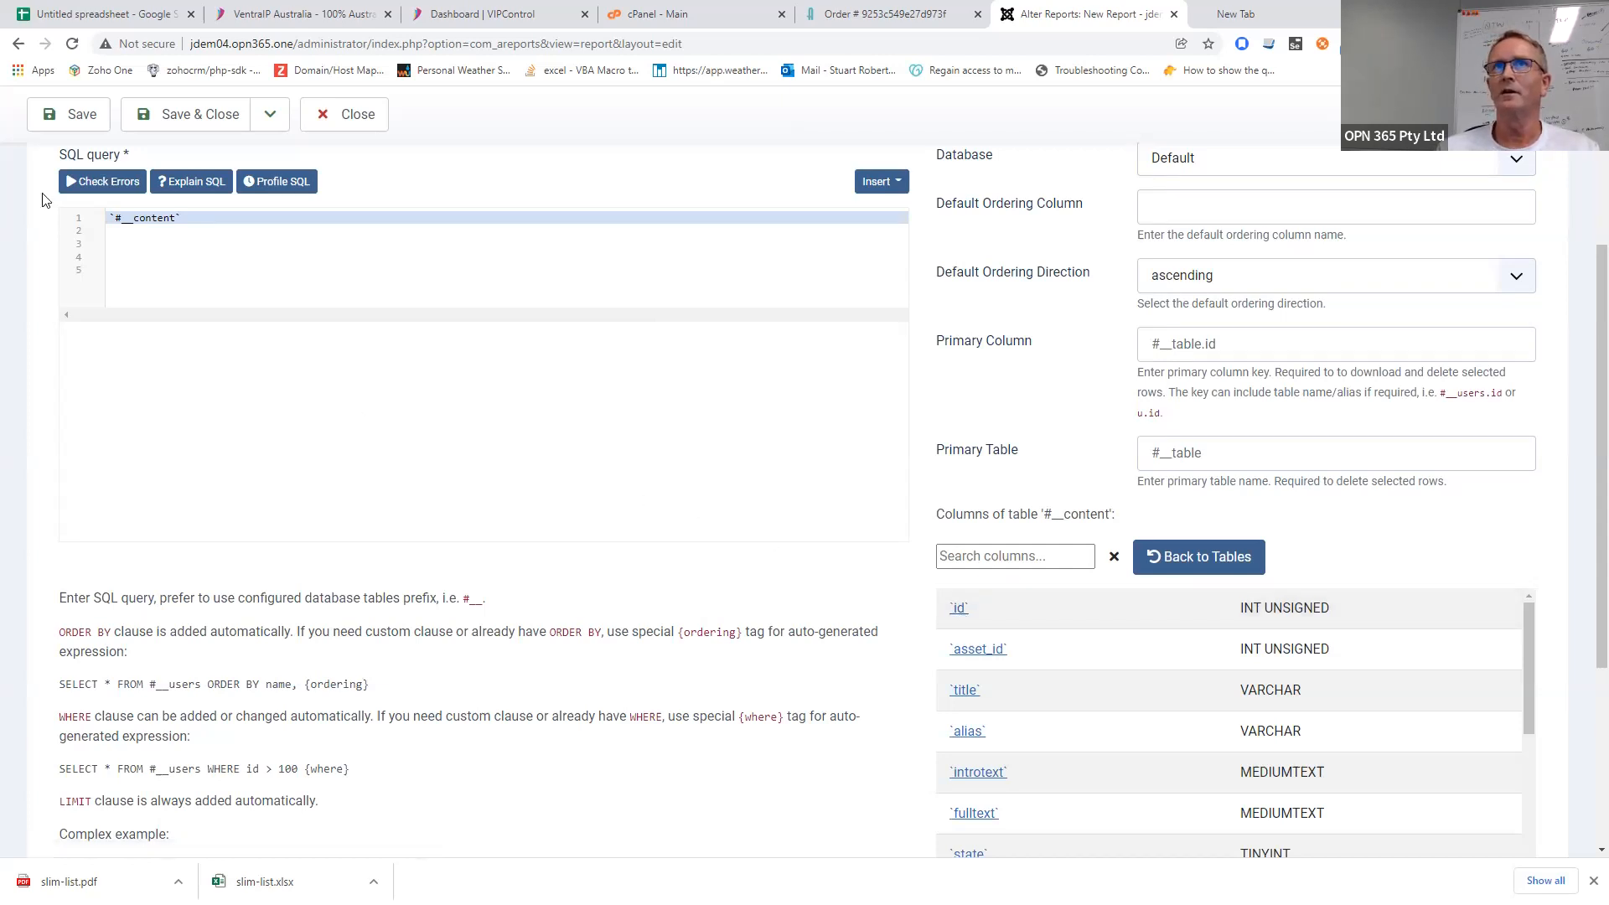
left_click(113, 217)
type("select")
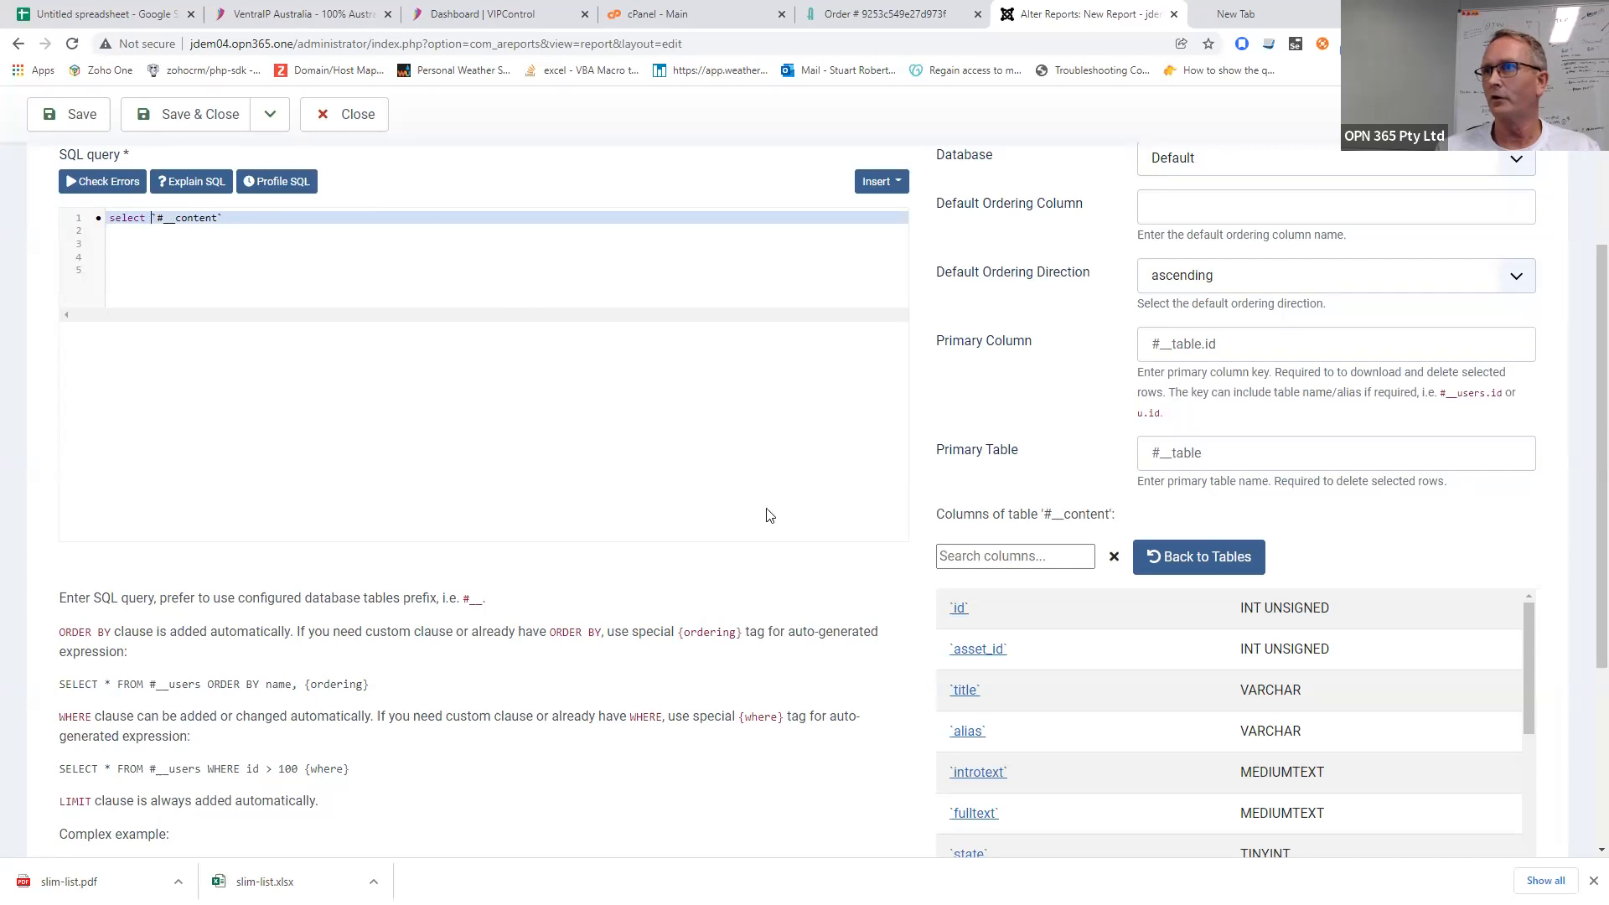
left_click(958, 608)
left_click(958, 608)
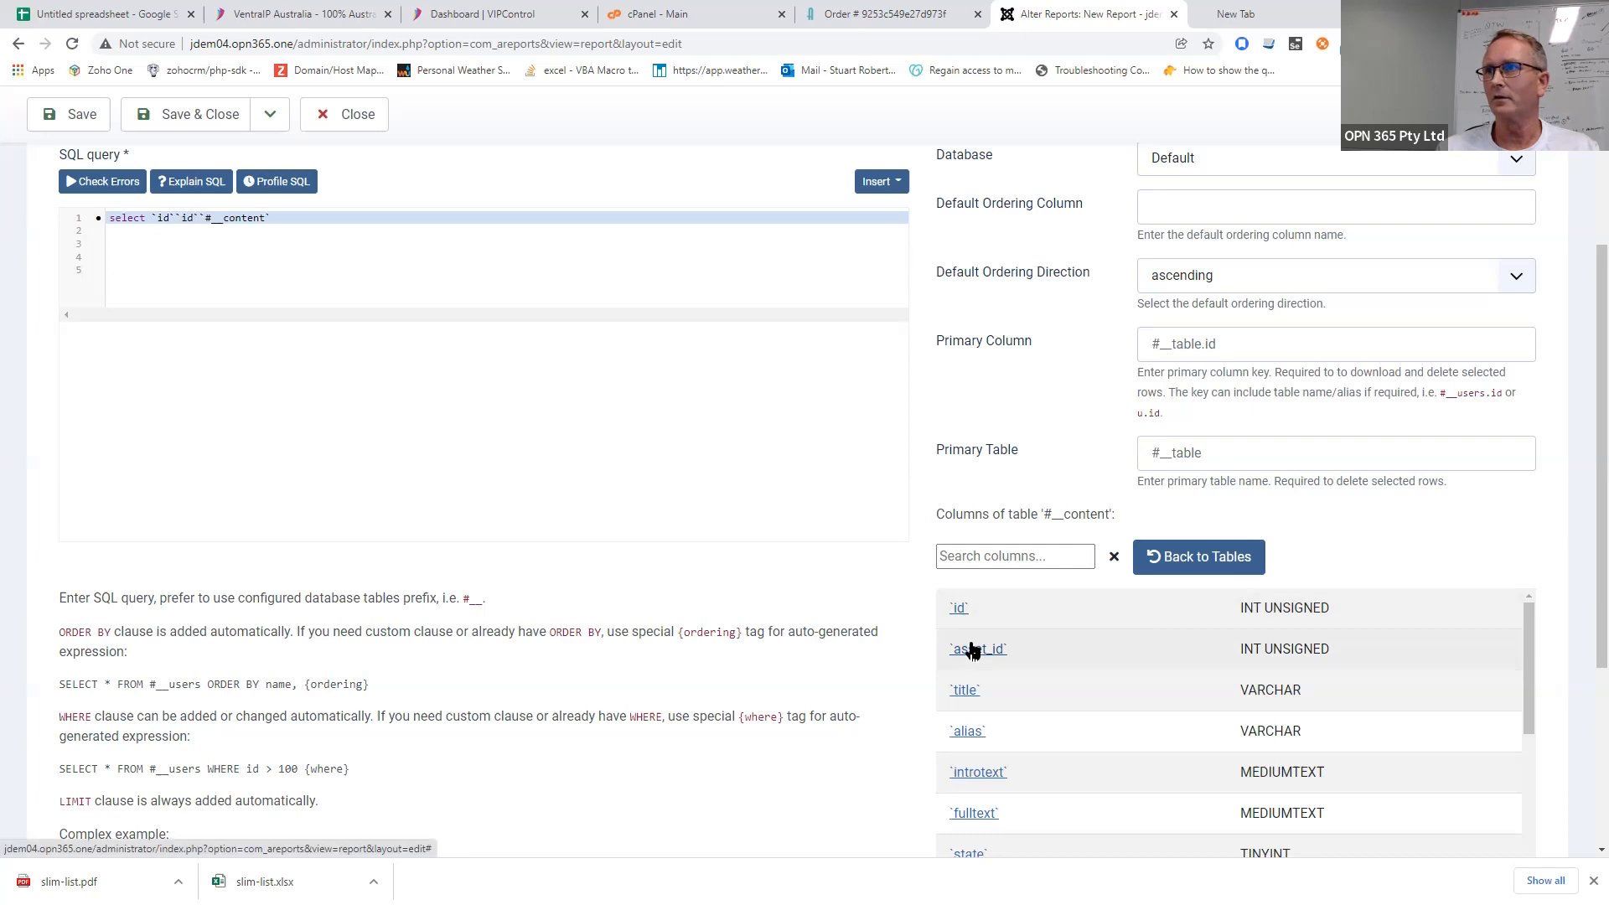
left_click(964, 690)
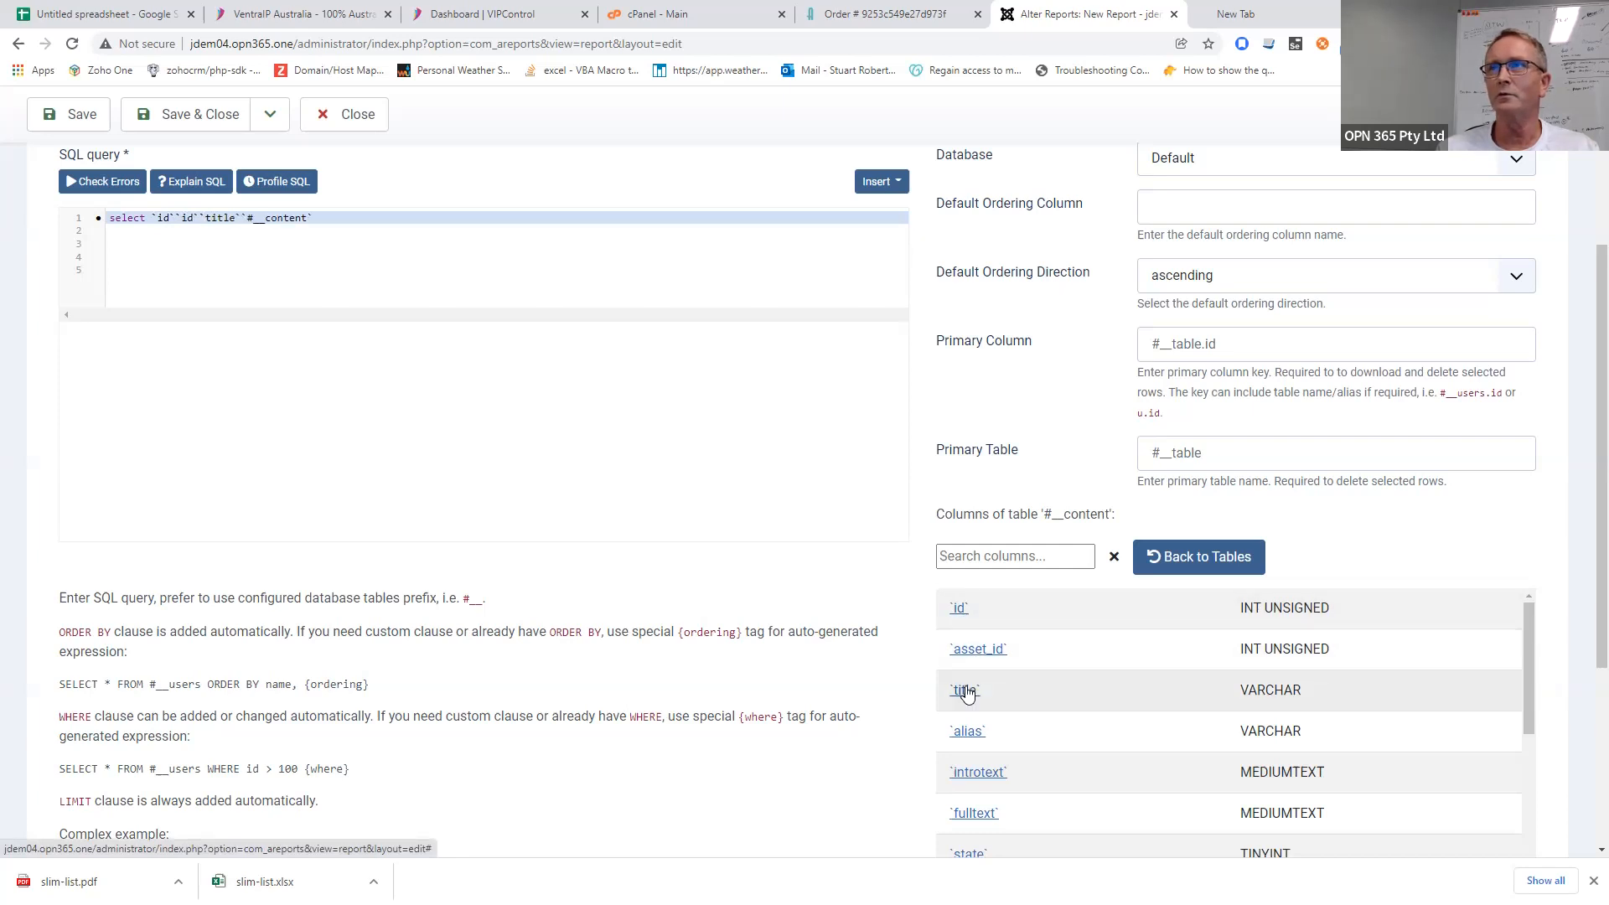
left_click(968, 732)
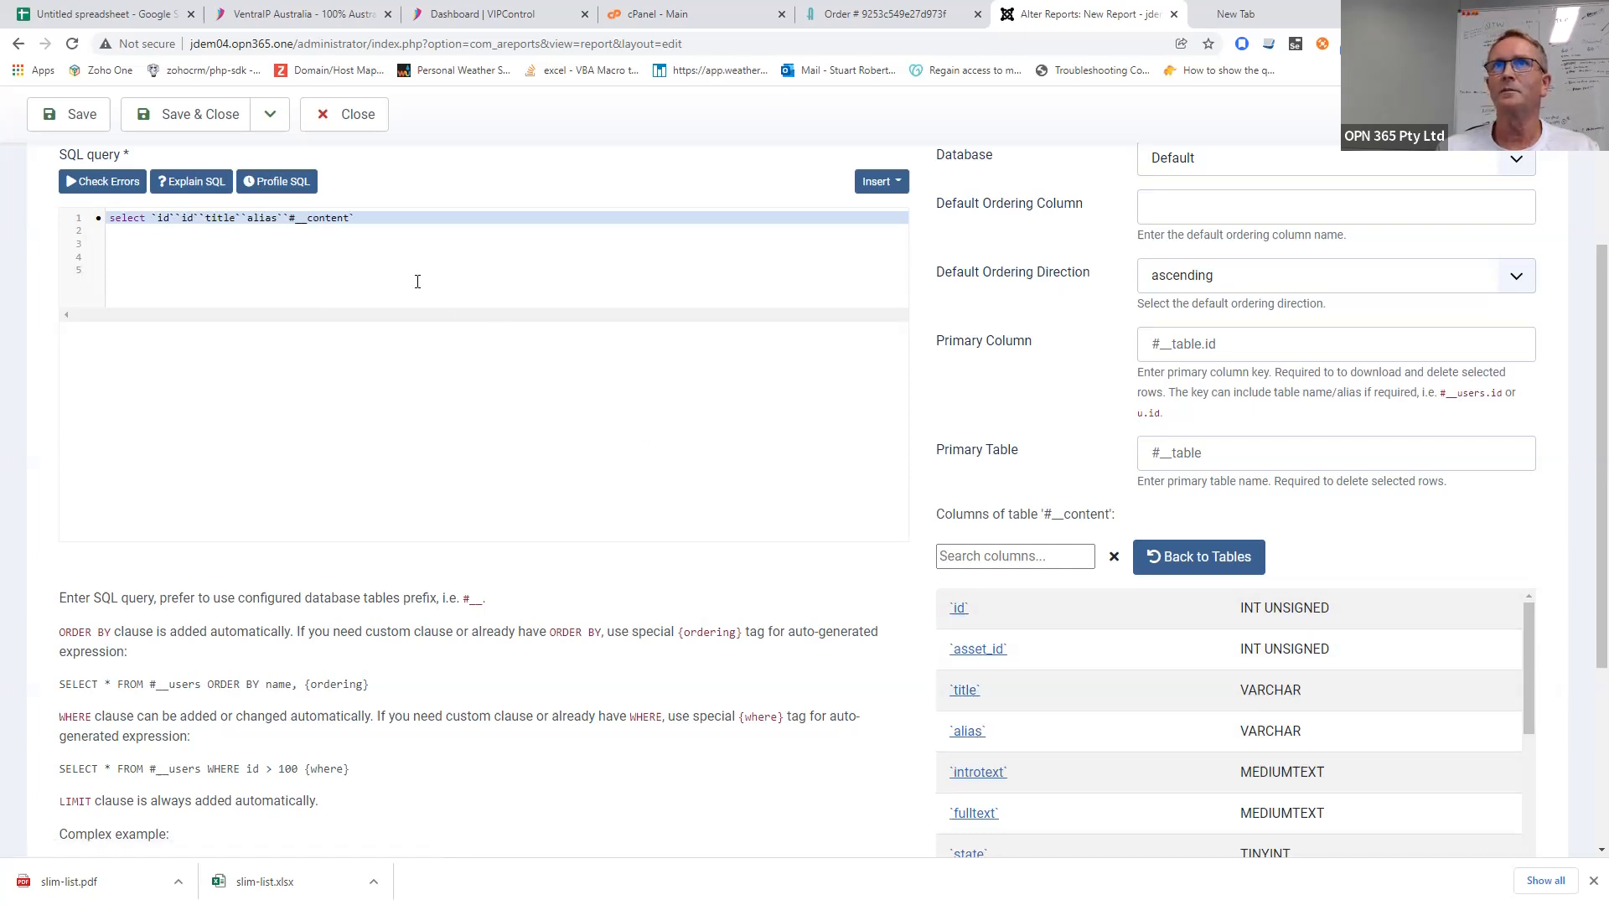
- Add "from" before #__content, remove the duplicate id, and separate id, title and alias with commas in the SQL query
left_click(283, 217)
type("from")
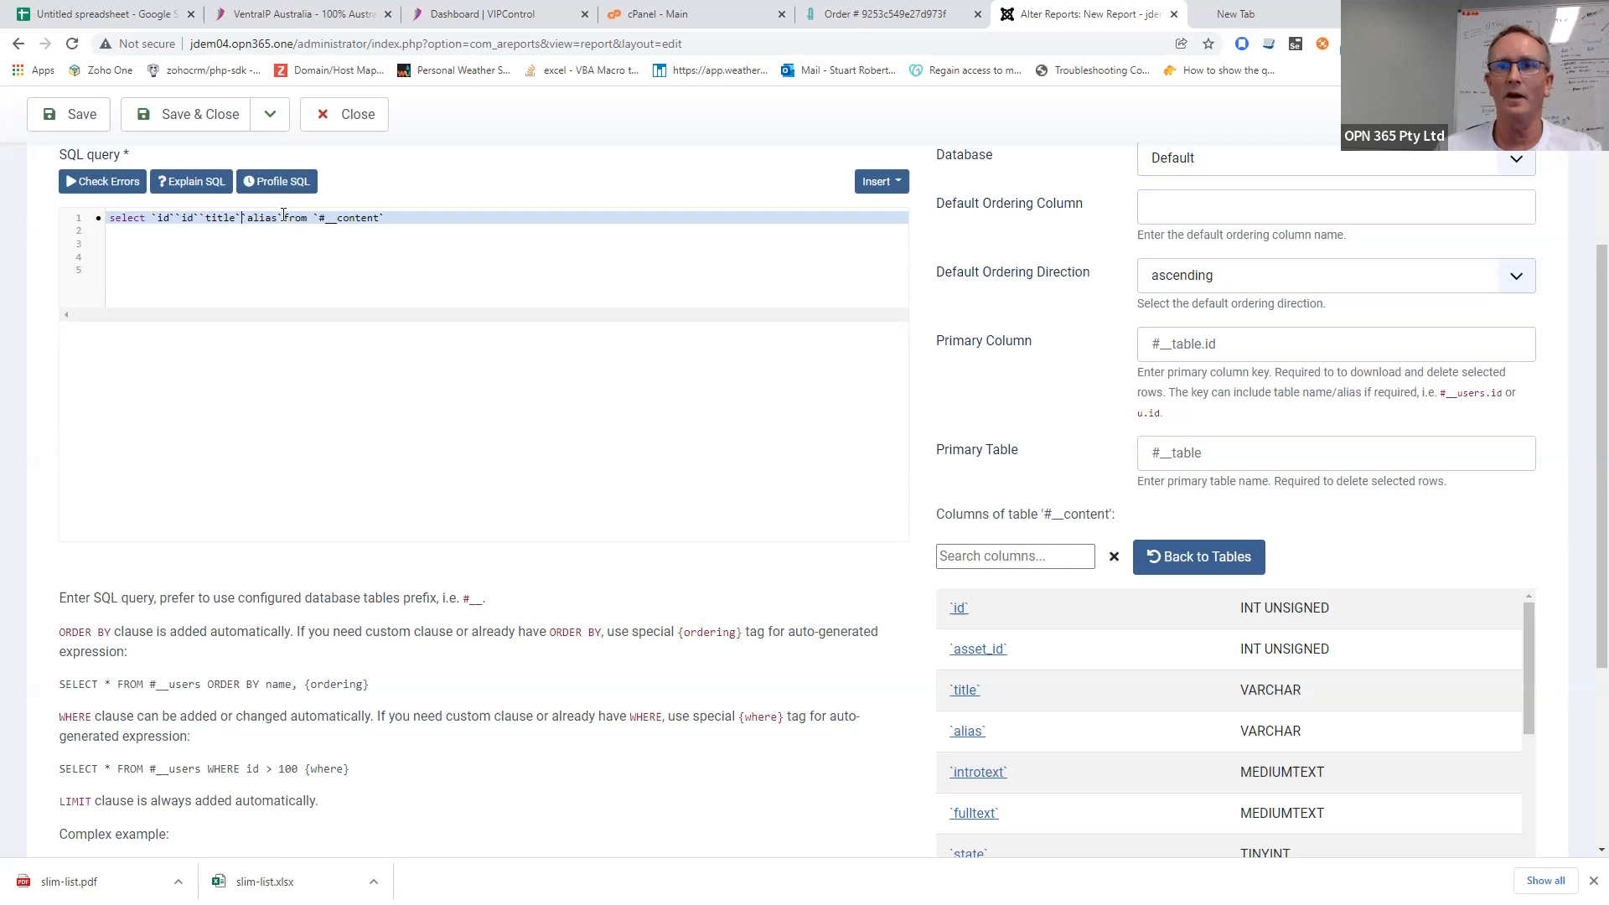
type(" ,")
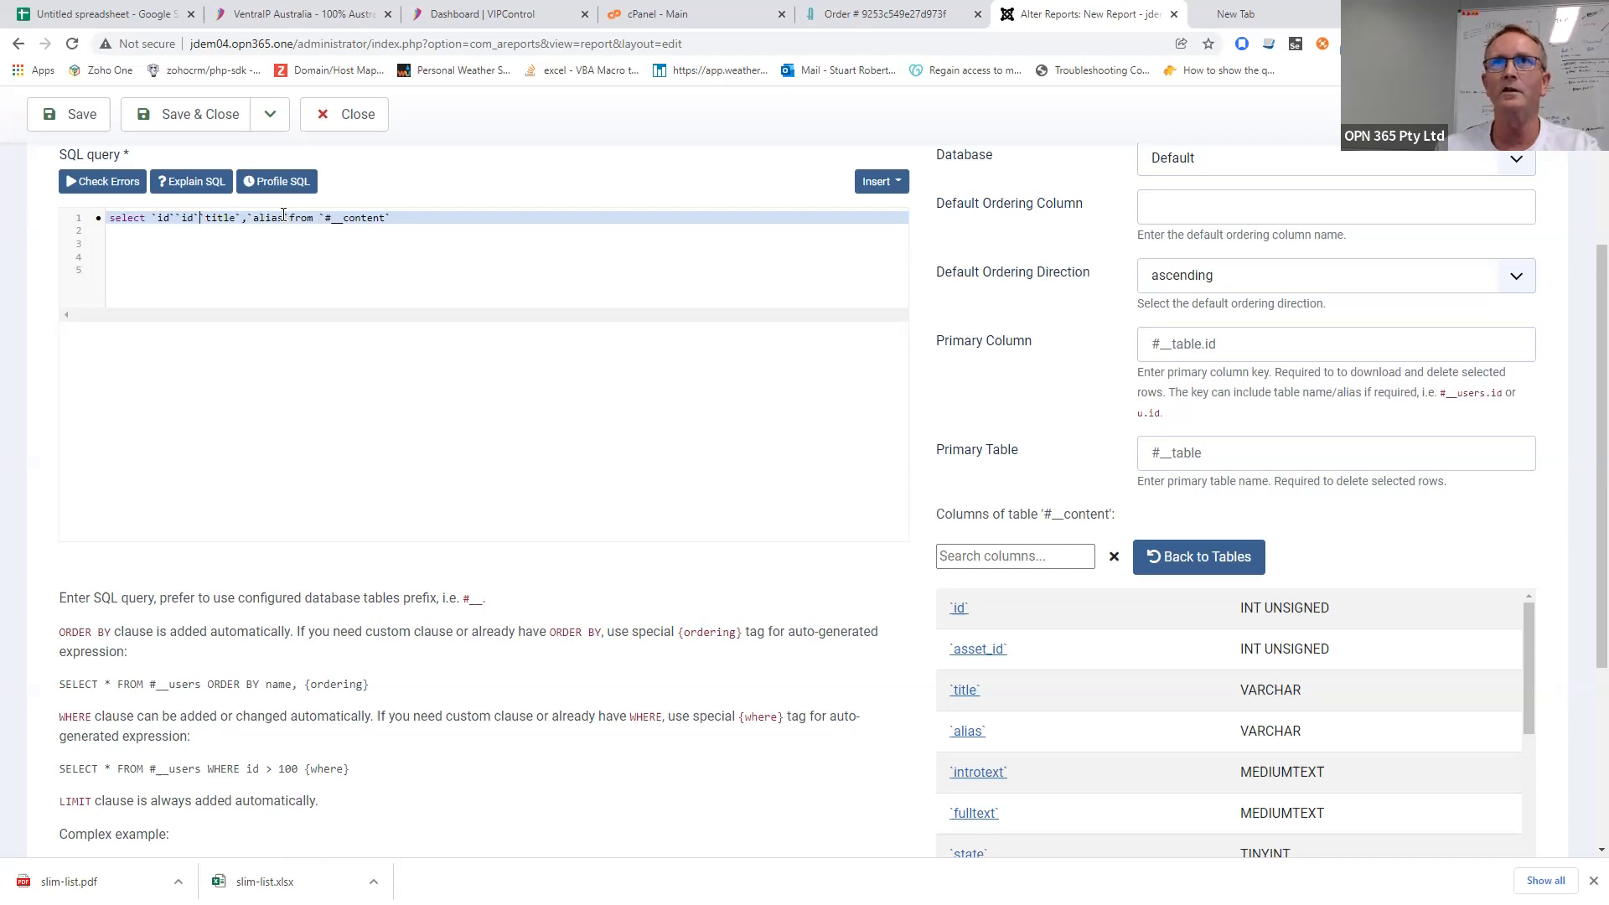
key("BackSpace")
key("BackSpace")
key("BackSpace")
key("BackSpace")
type(",")
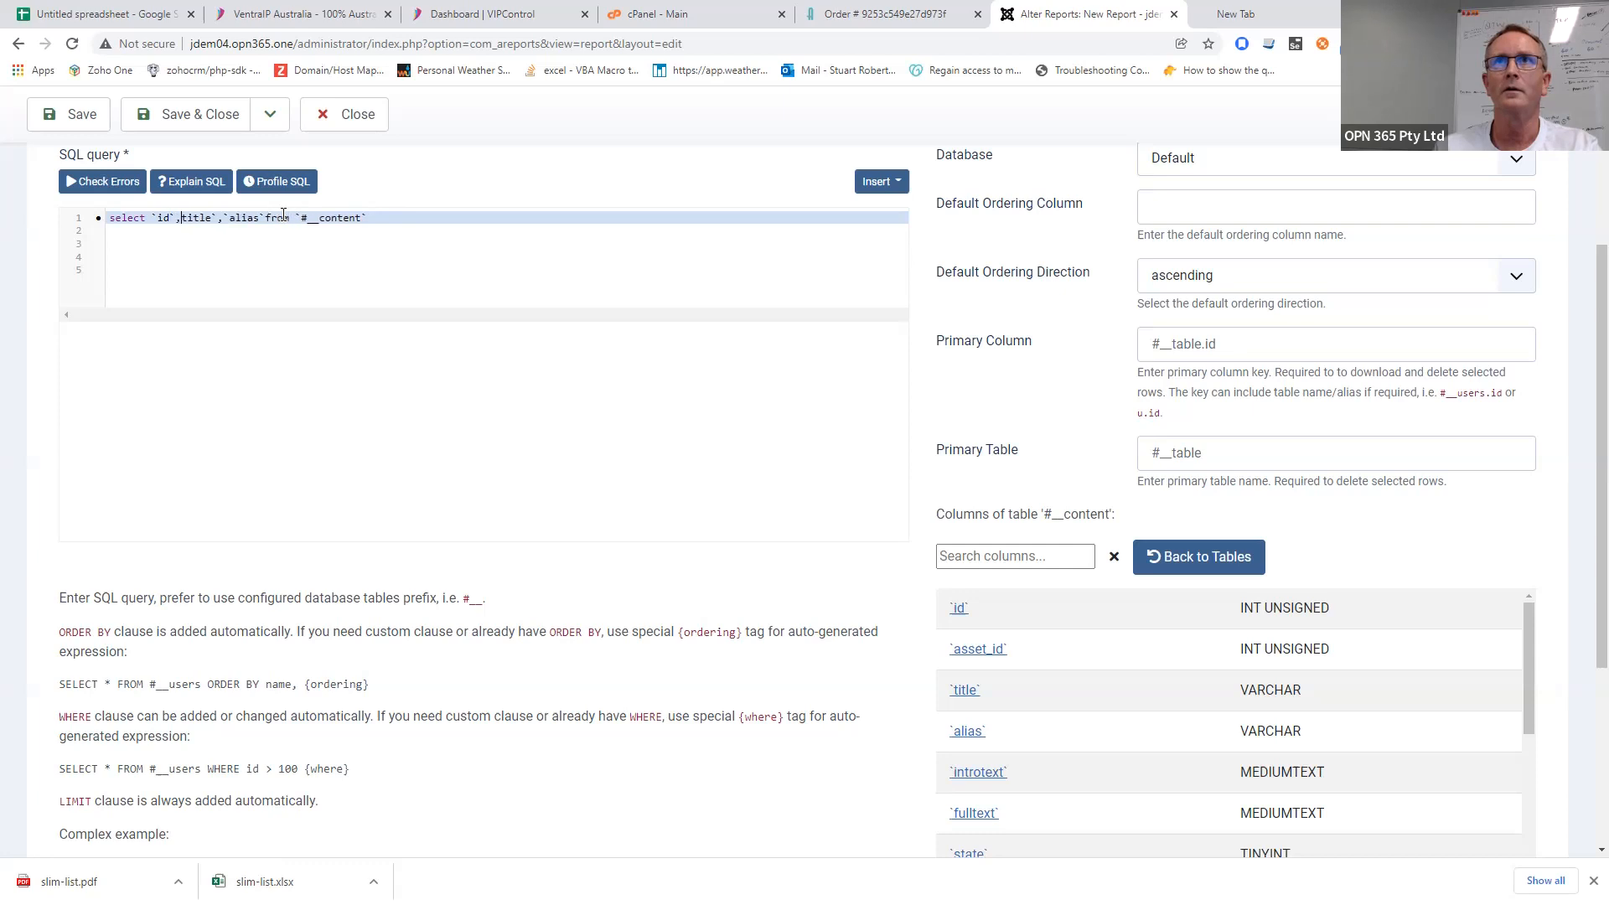
type("`")
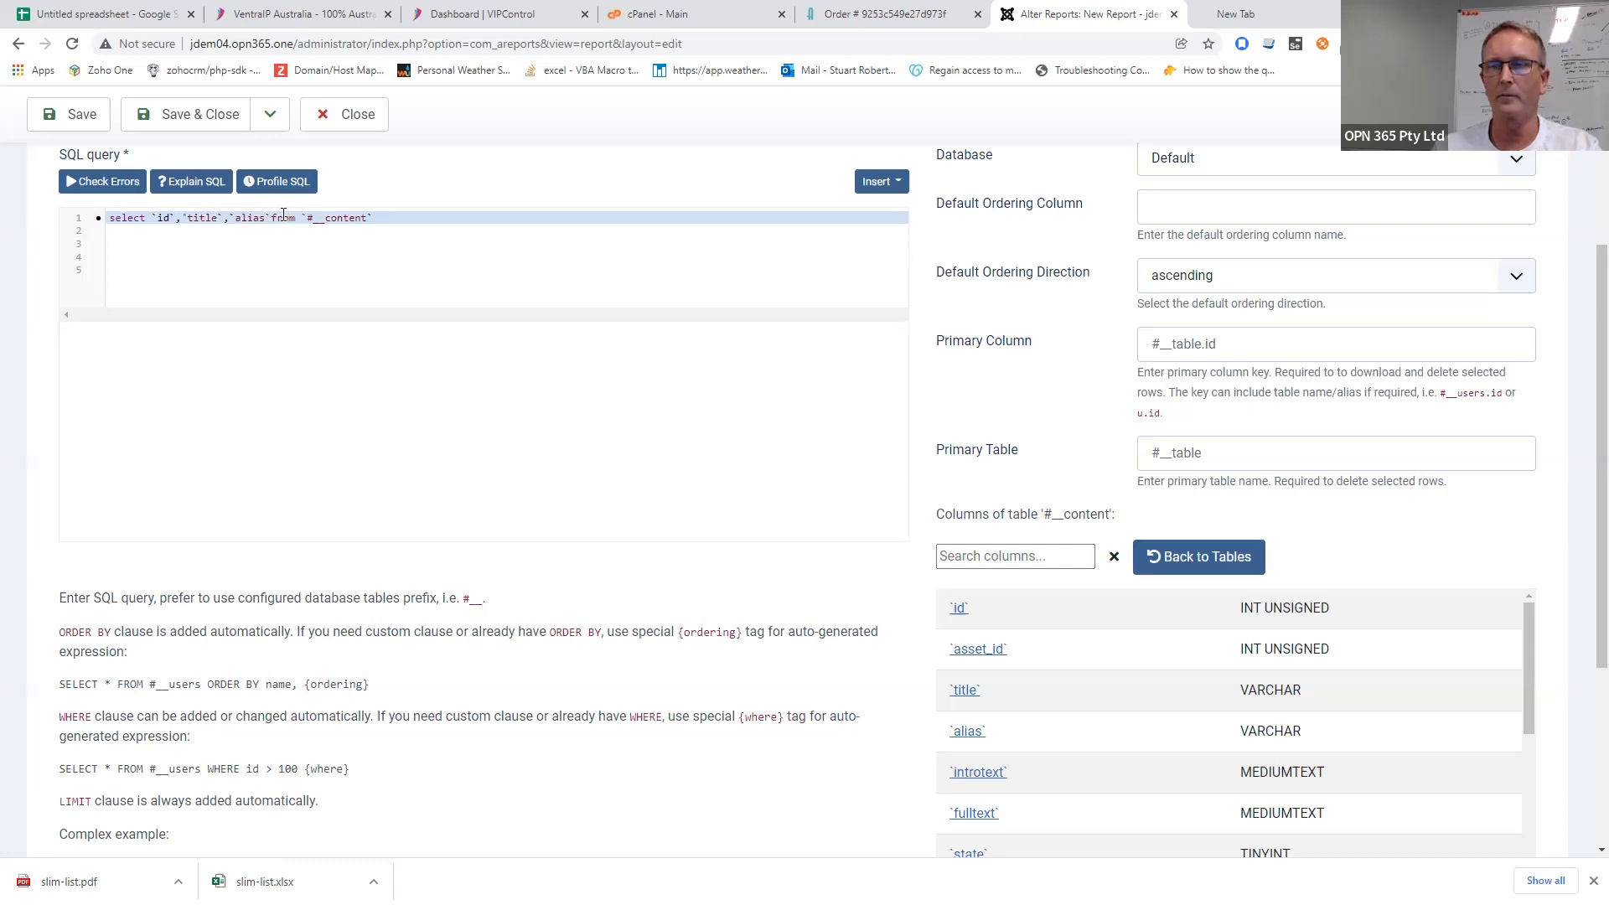
- Replace the quote before title with a backtick in the SQL query and save the report
key("BackSpace")
type("`")
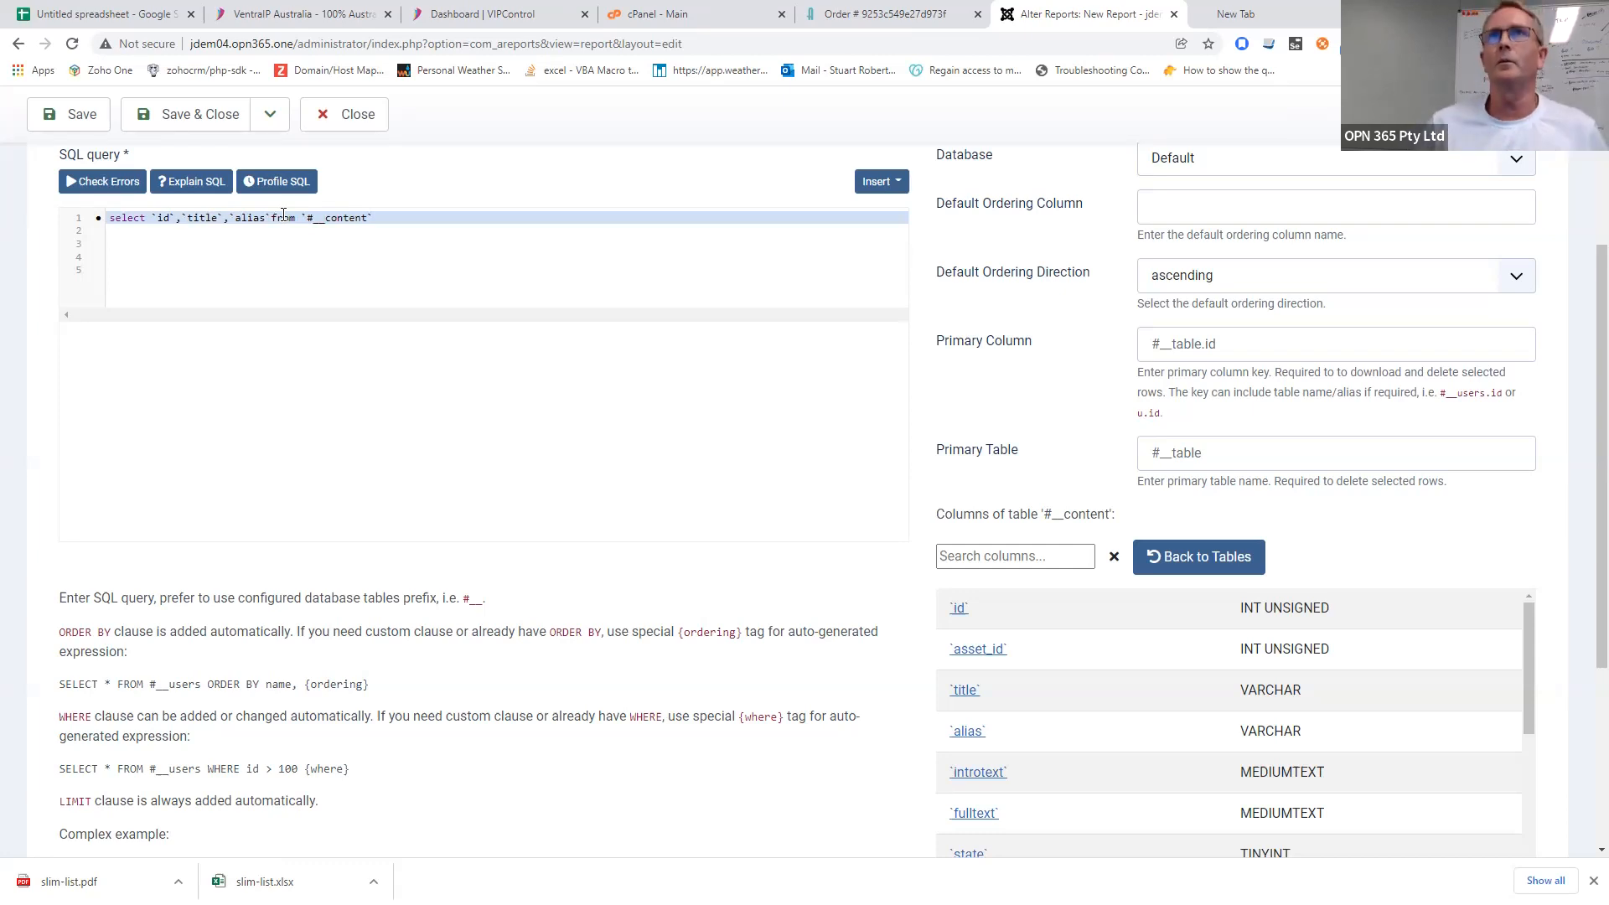
left_click(126, 185)
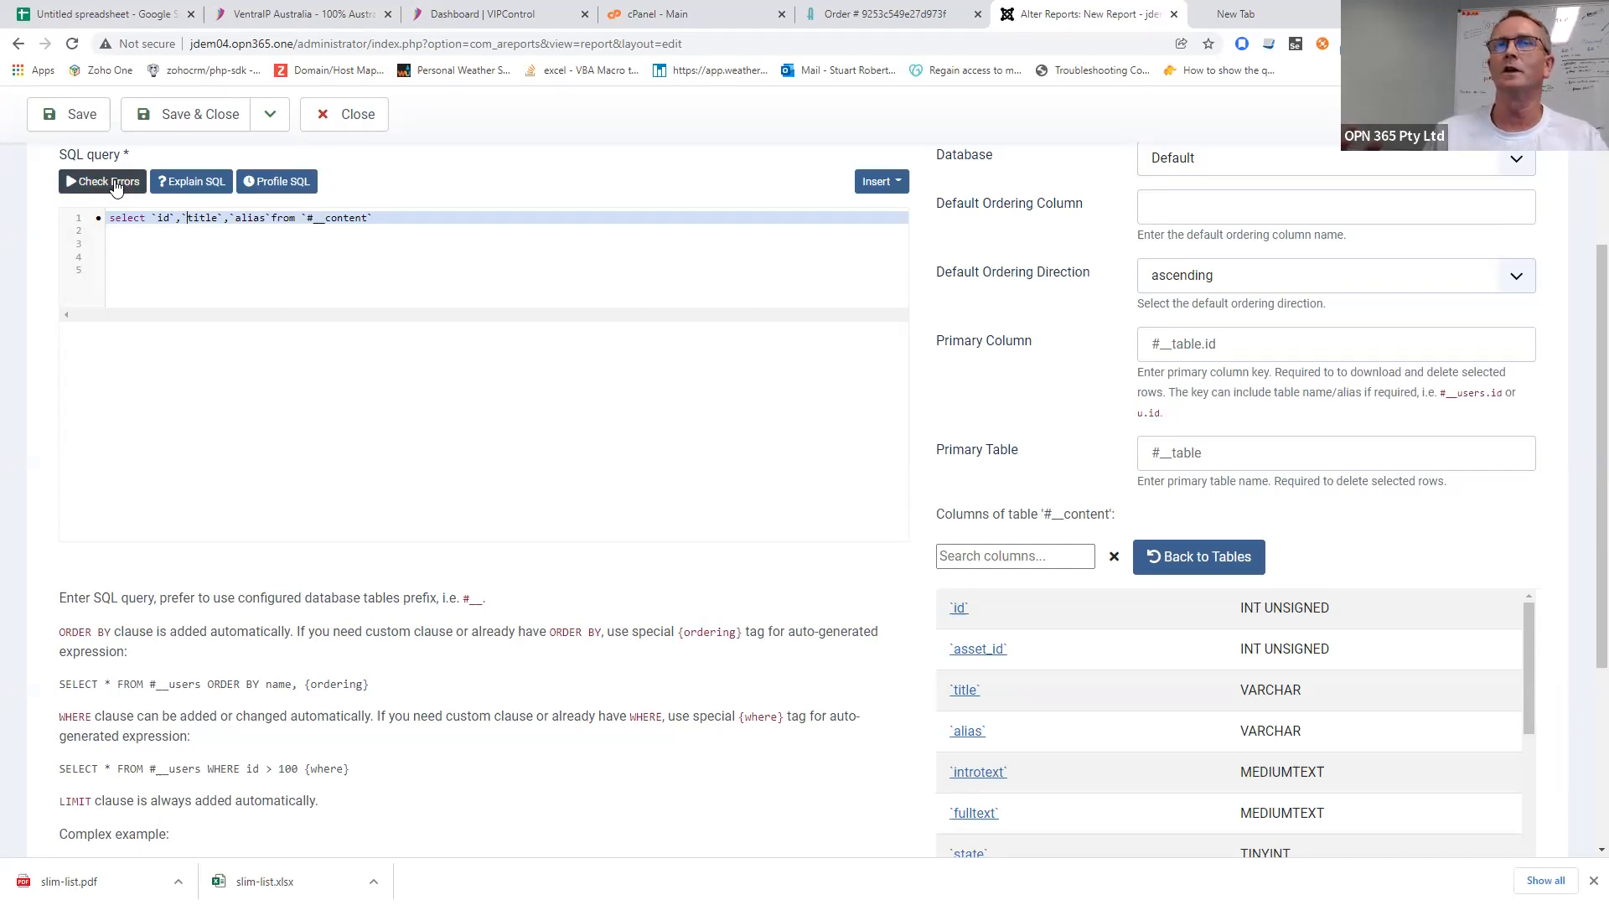
left_click(94, 122)
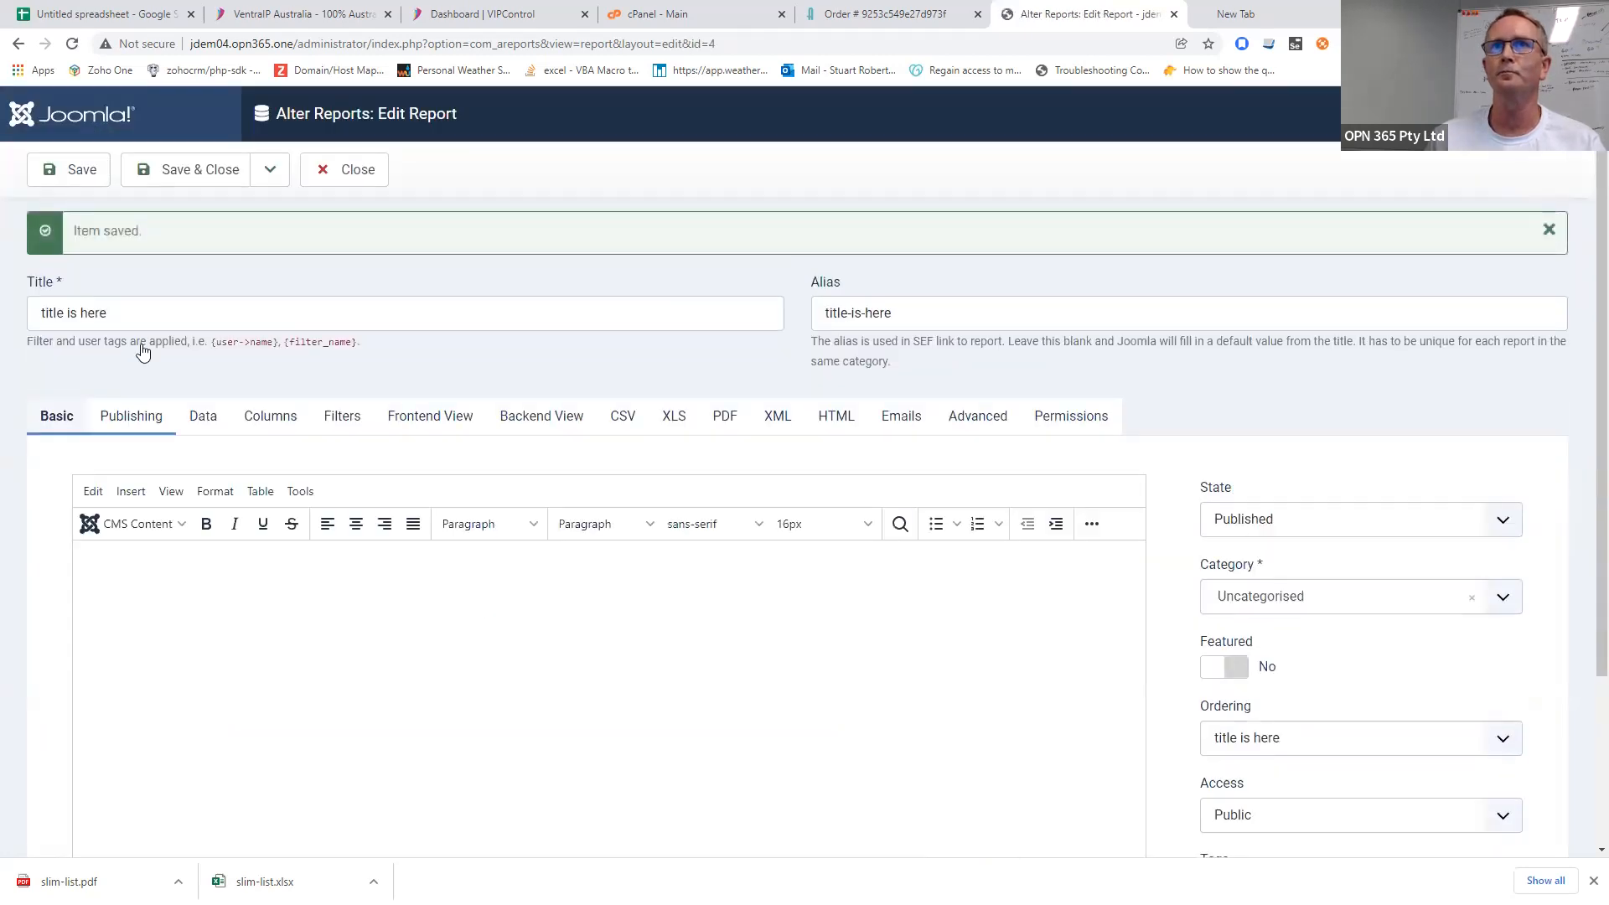
- Check the saved report's SQL query for errors and view the check result
left_click(203, 423)
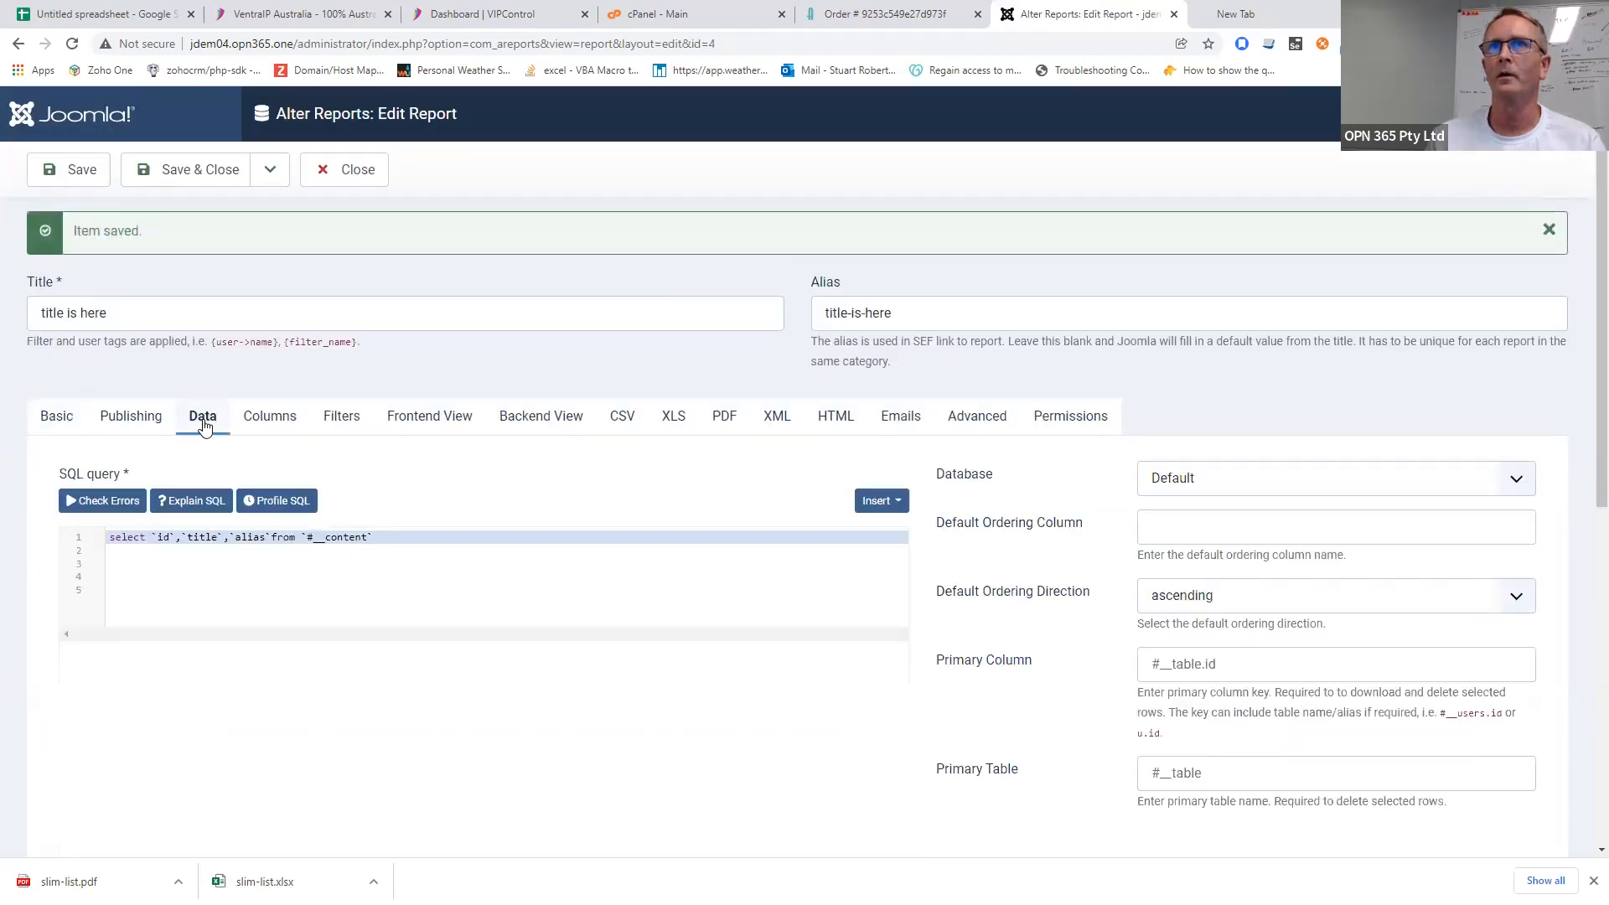
left_click(134, 506)
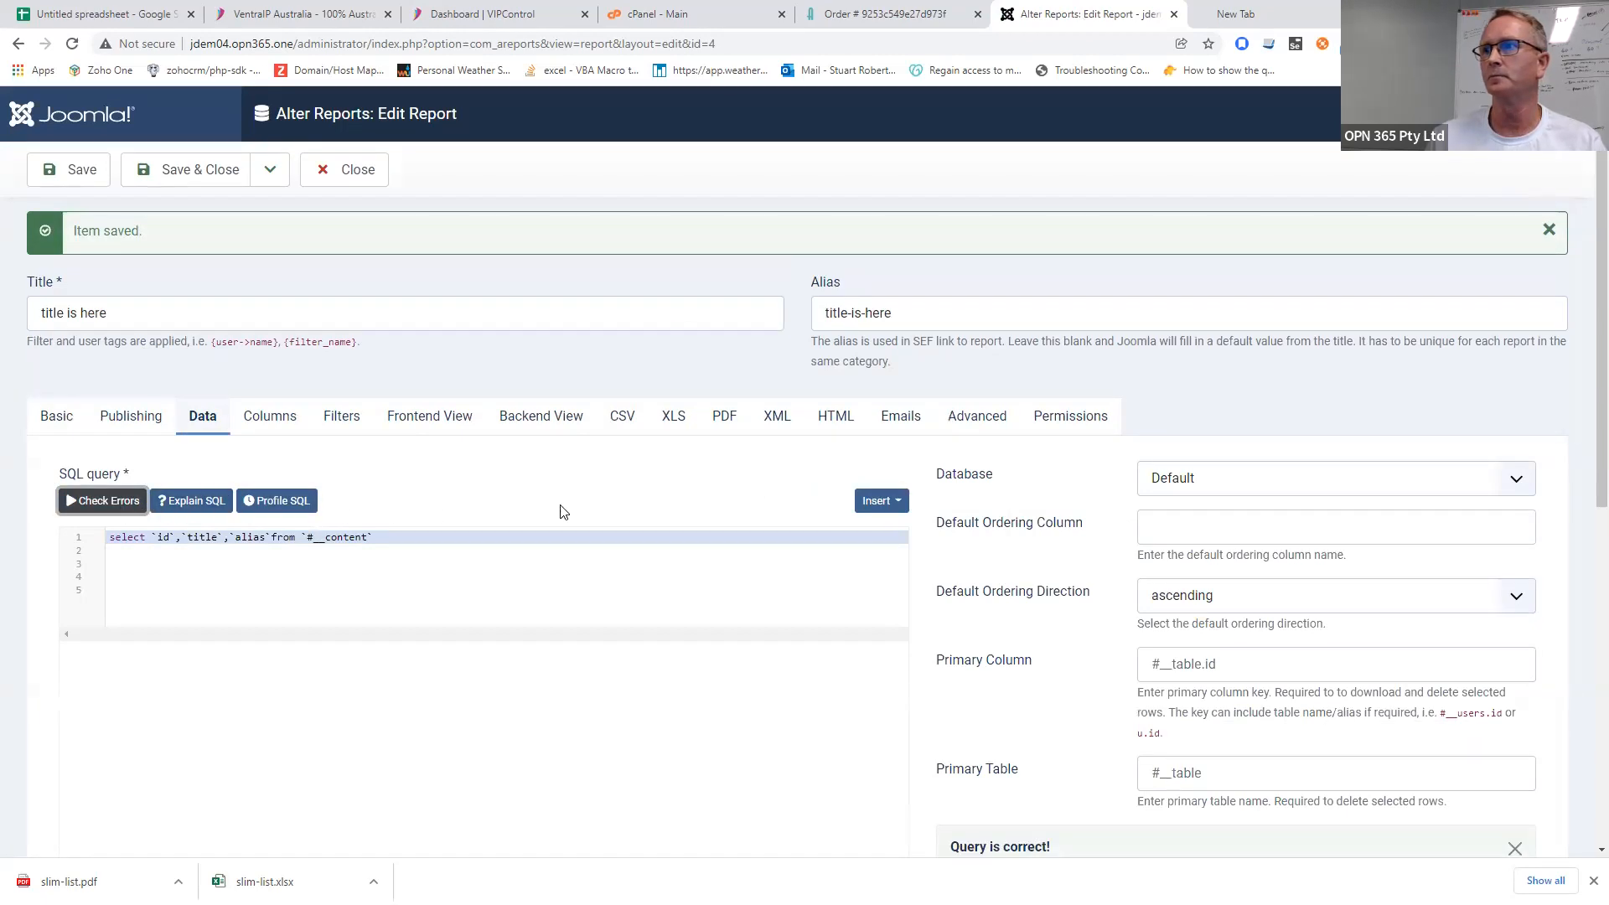
scroll(975, 464, "down", 2)
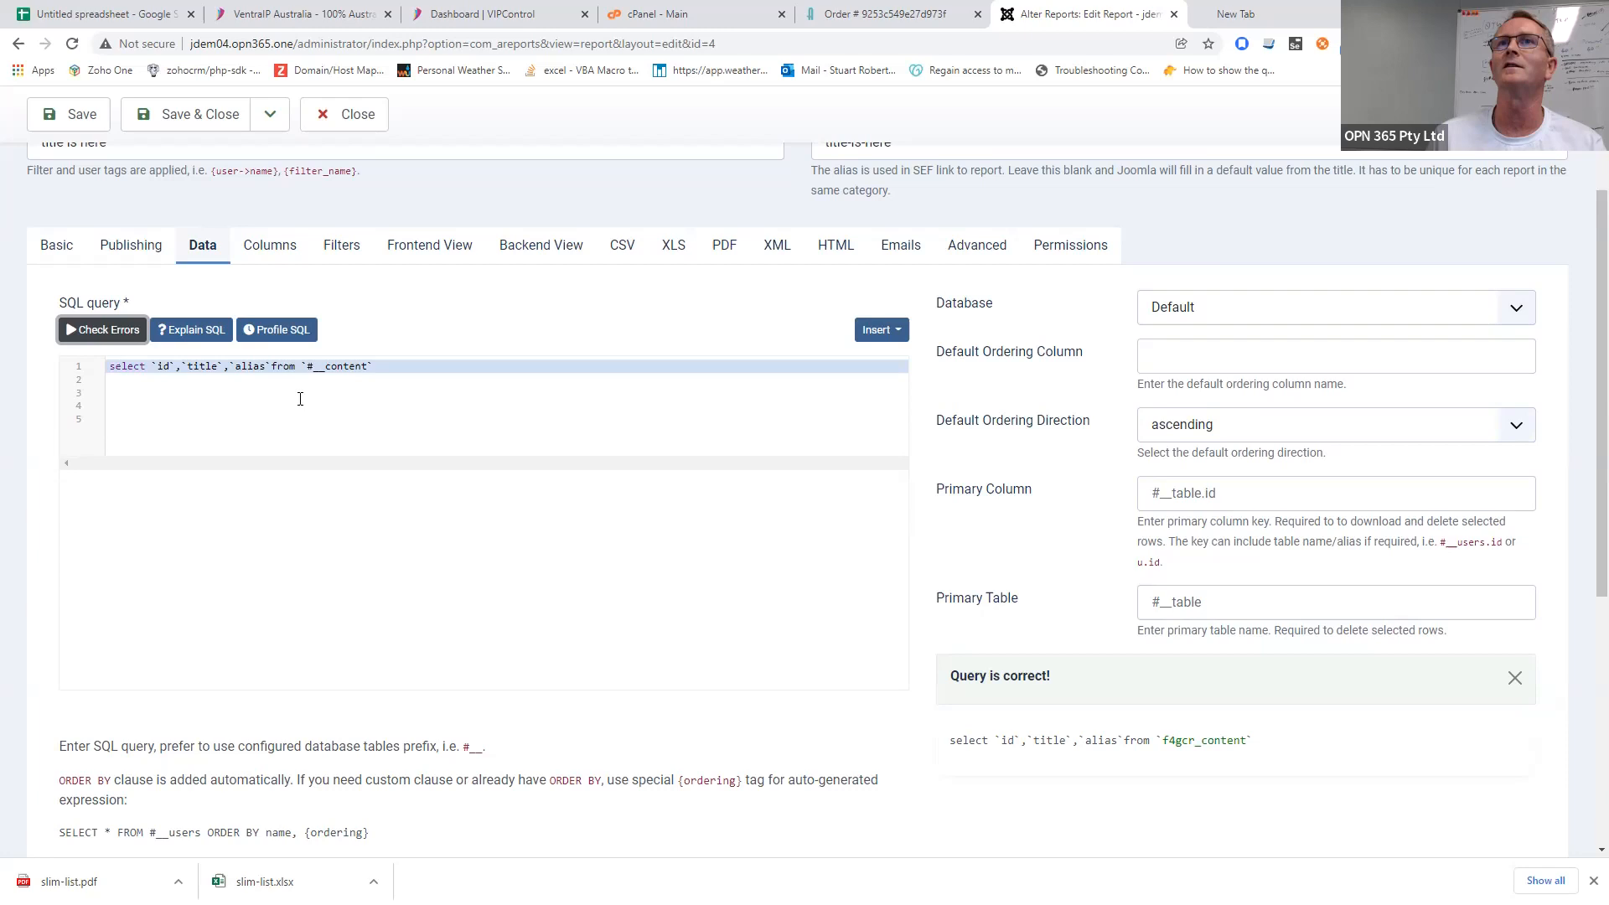
- Profile the SQL query and examine the duration of each execution stage
left_click(302, 332)
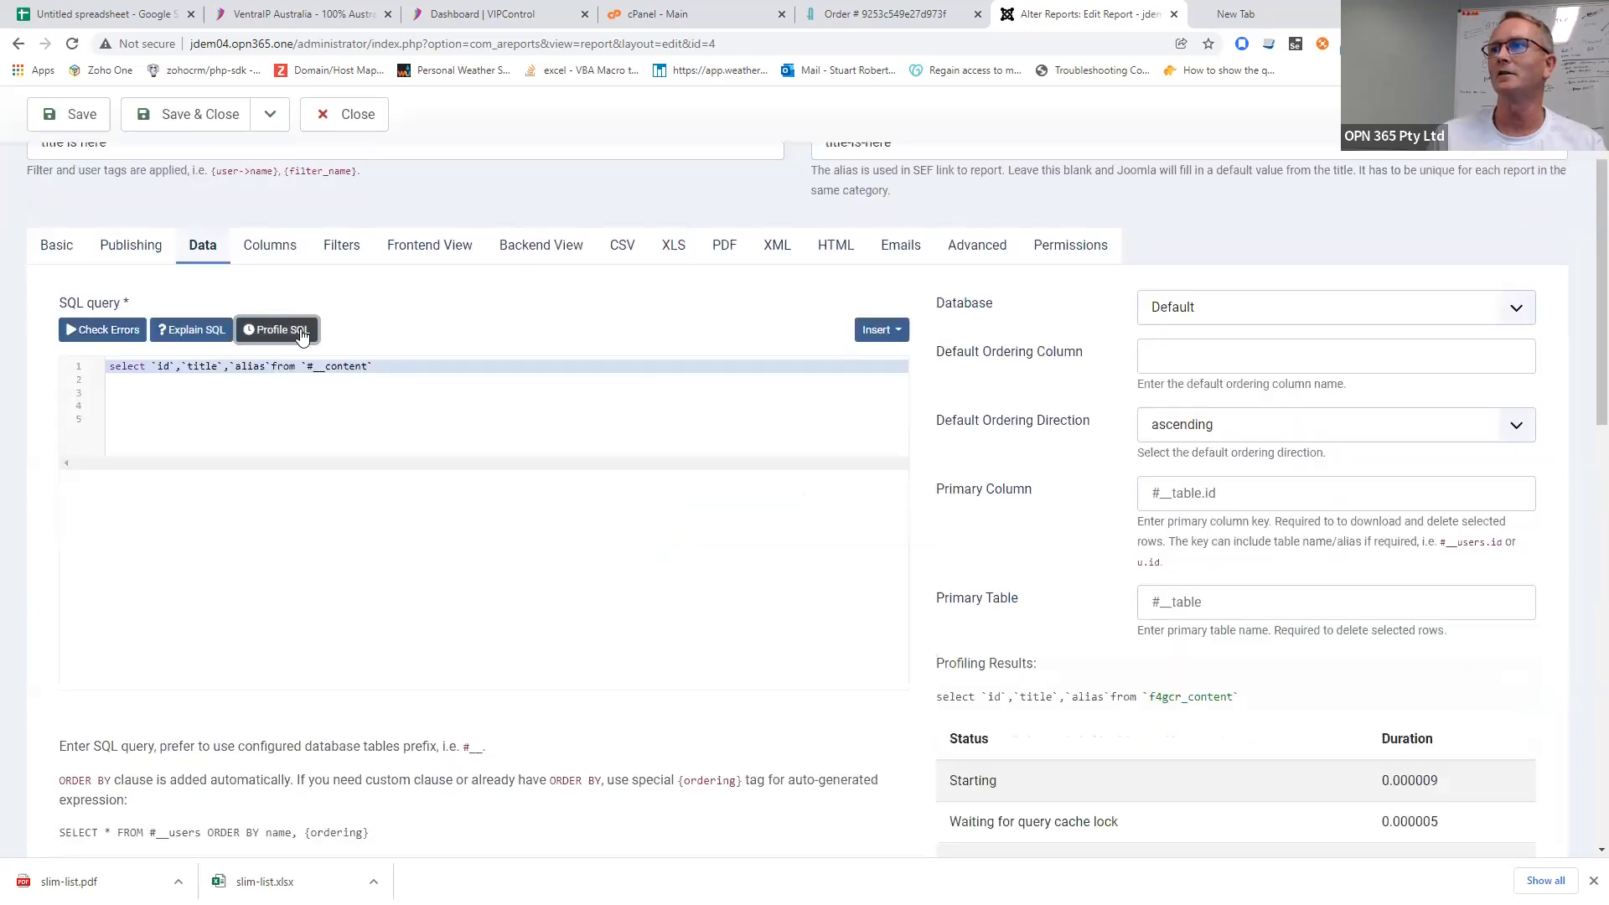
scroll(947, 536, "down", 3)
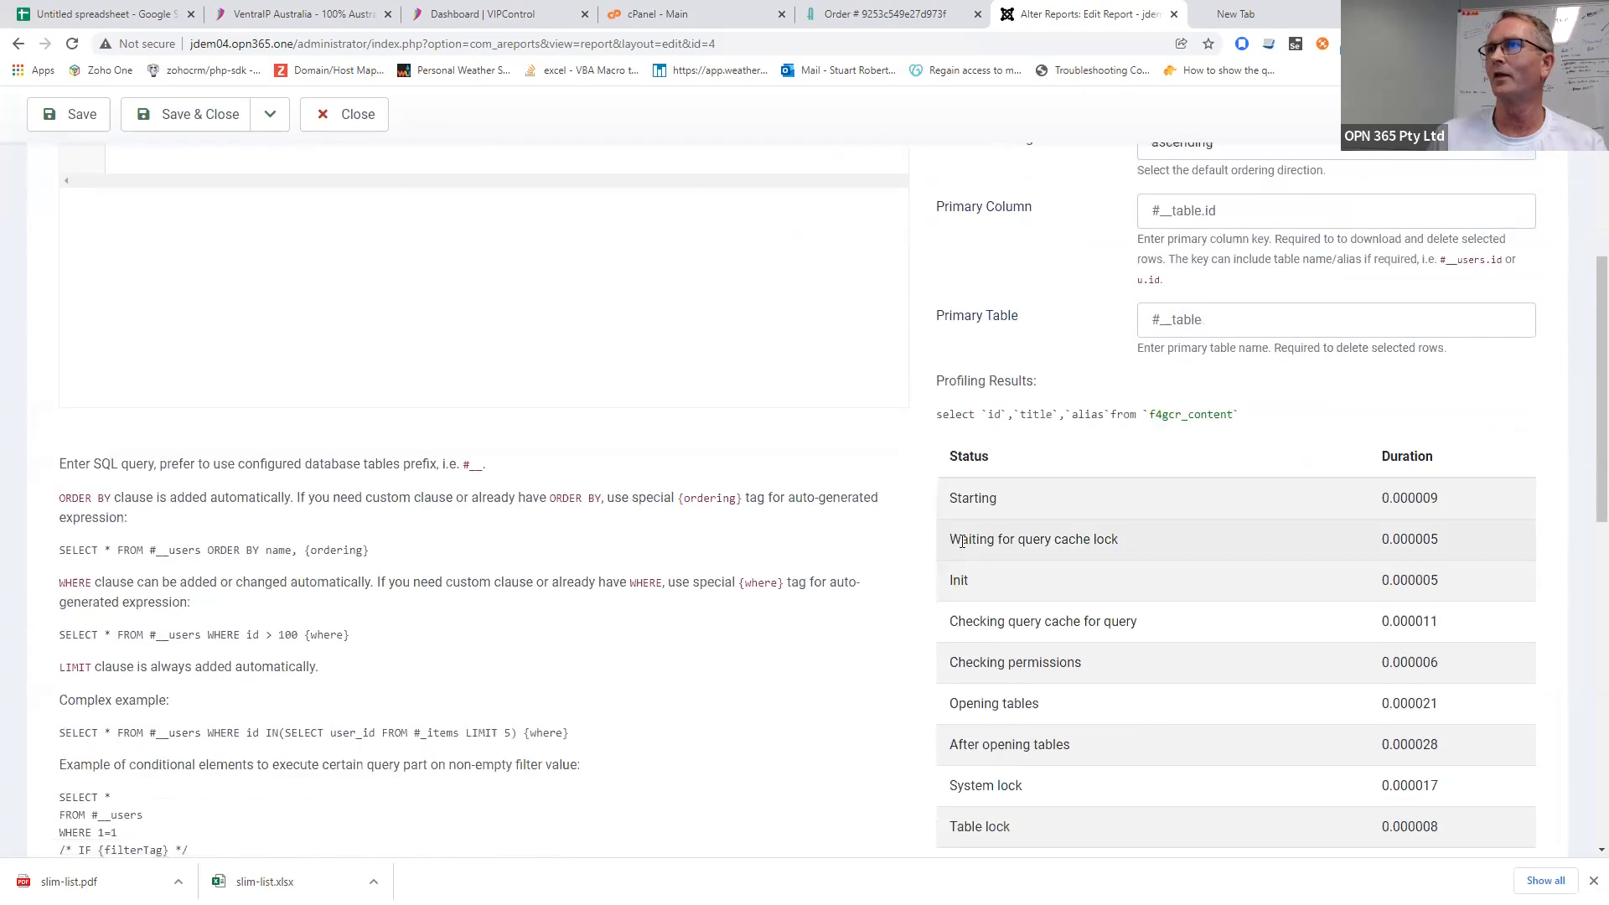
scroll(972, 419, "down", 4)
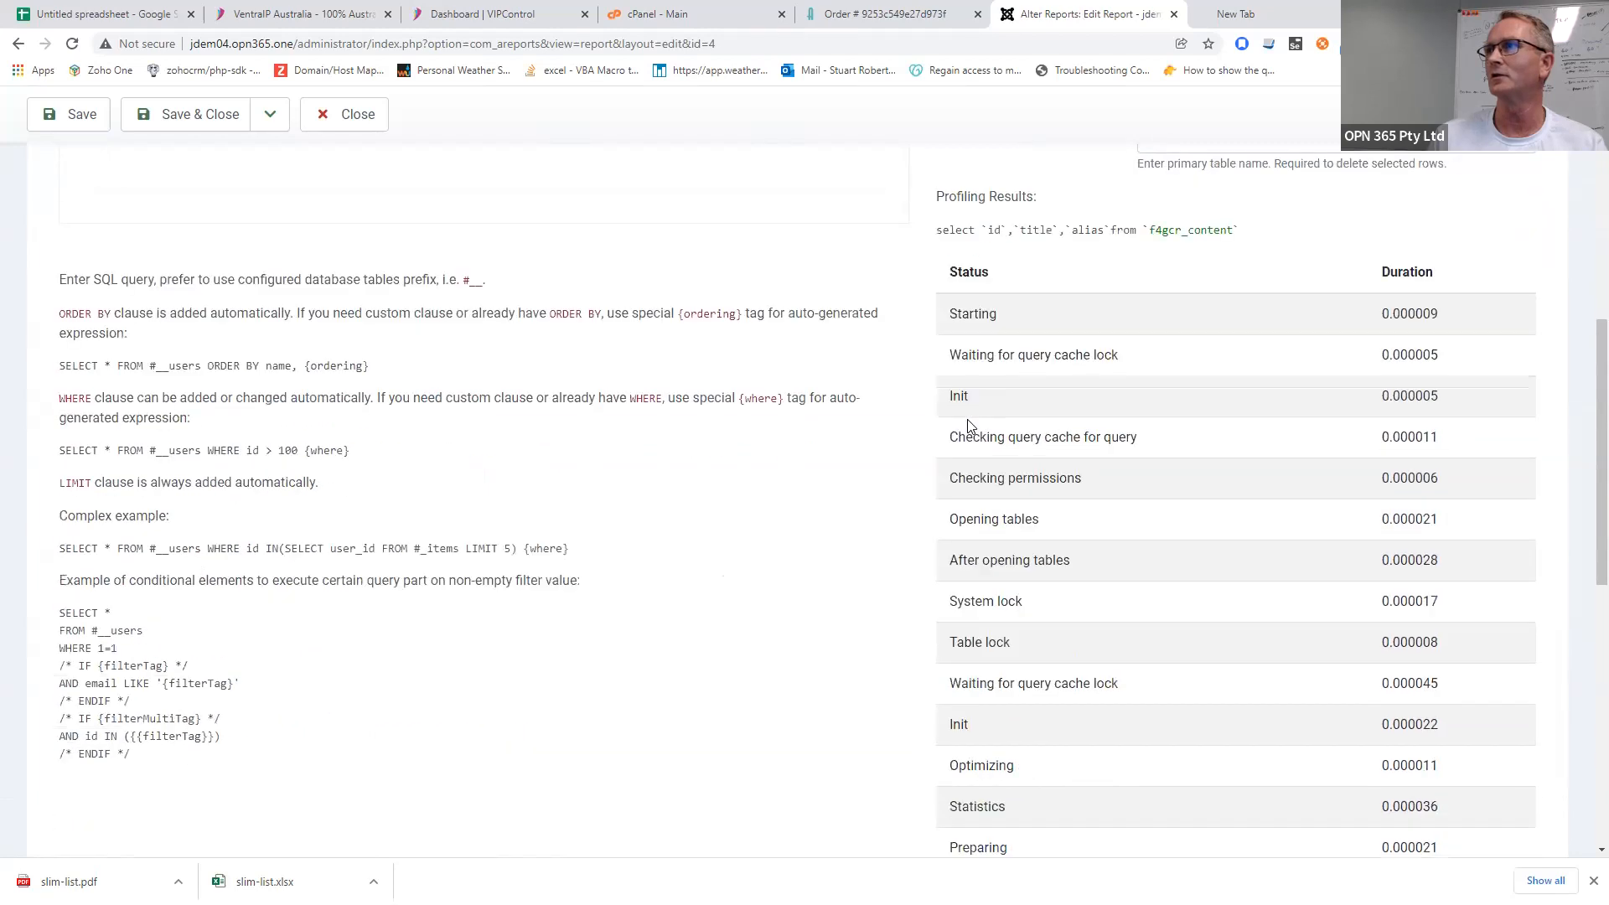
scroll(984, 428, "down", 5)
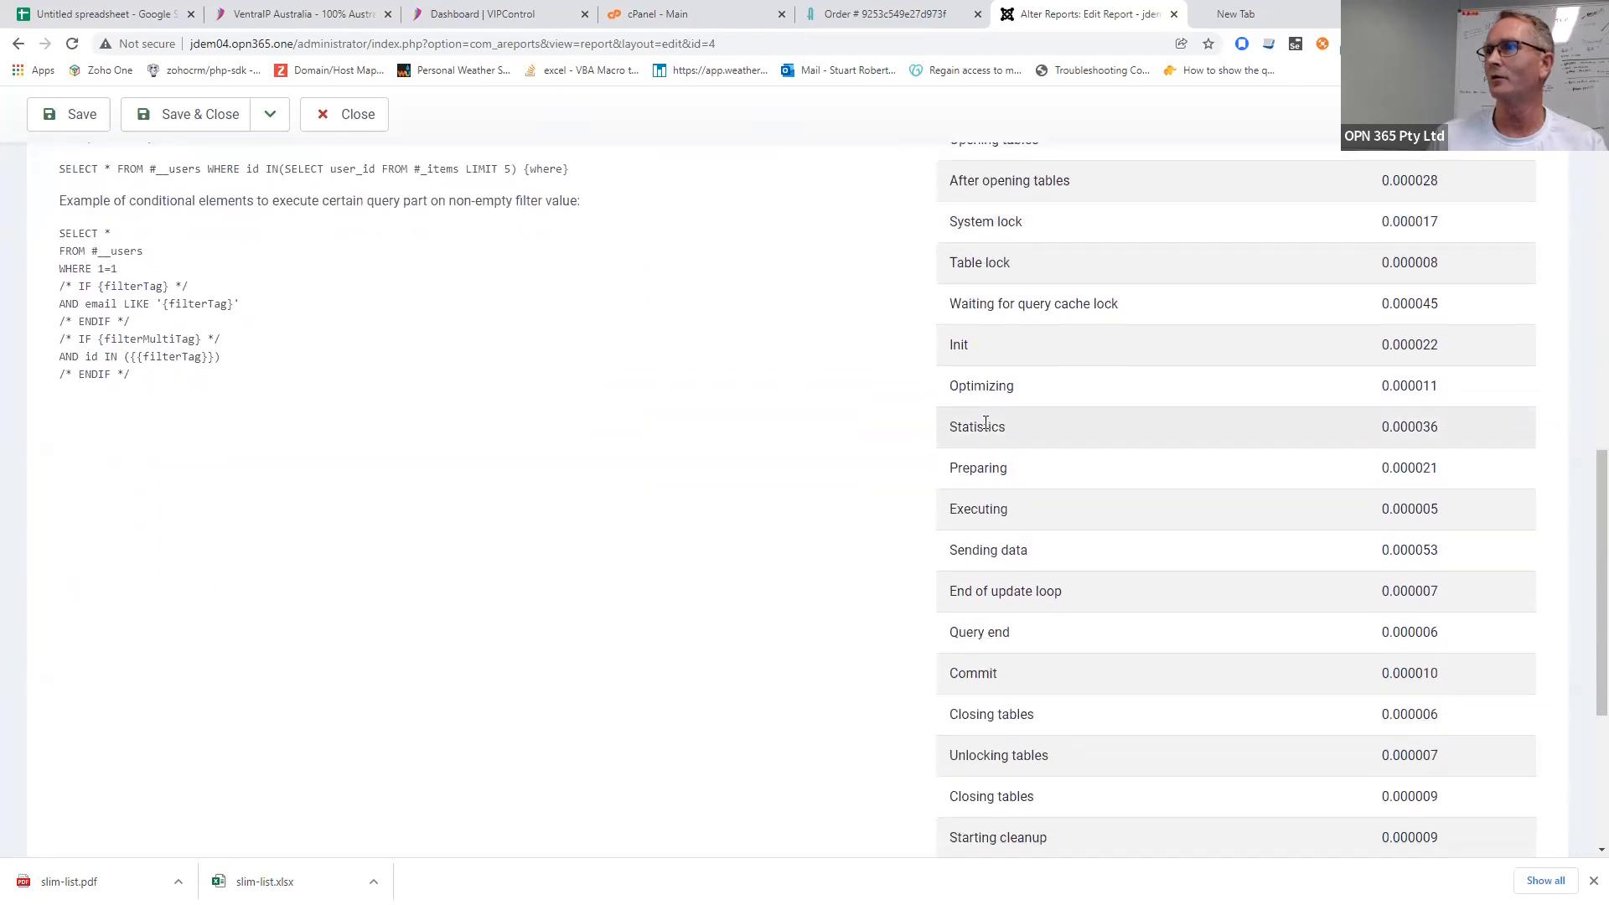
scroll(985, 422, "down", 2)
scroll(985, 422, "up", 9)
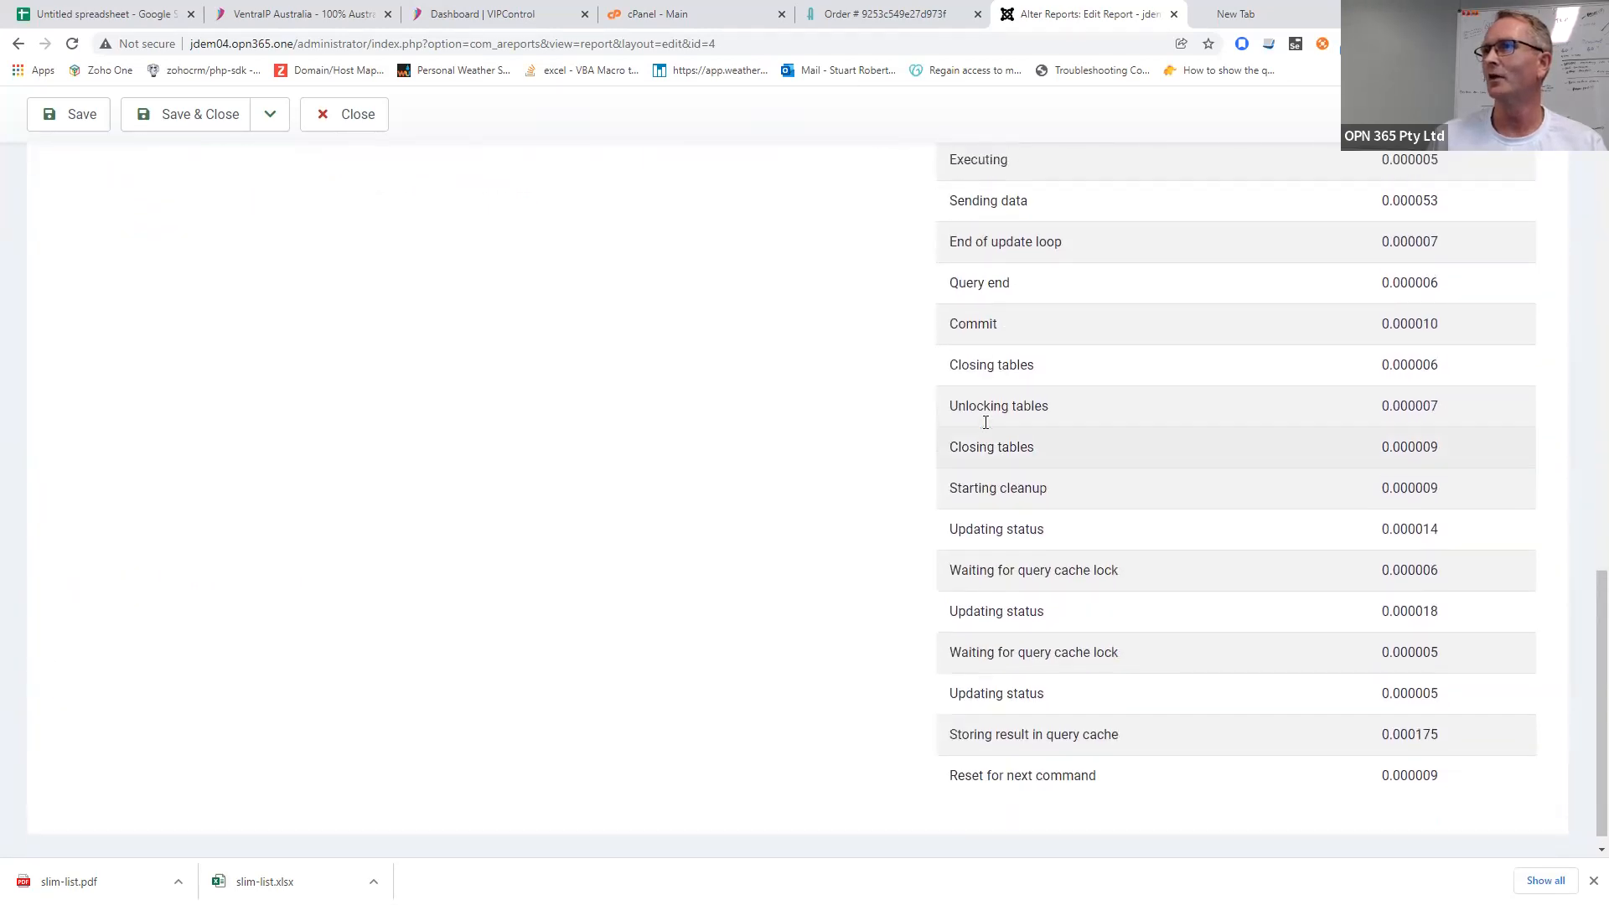
scroll(985, 422, "up", 2)
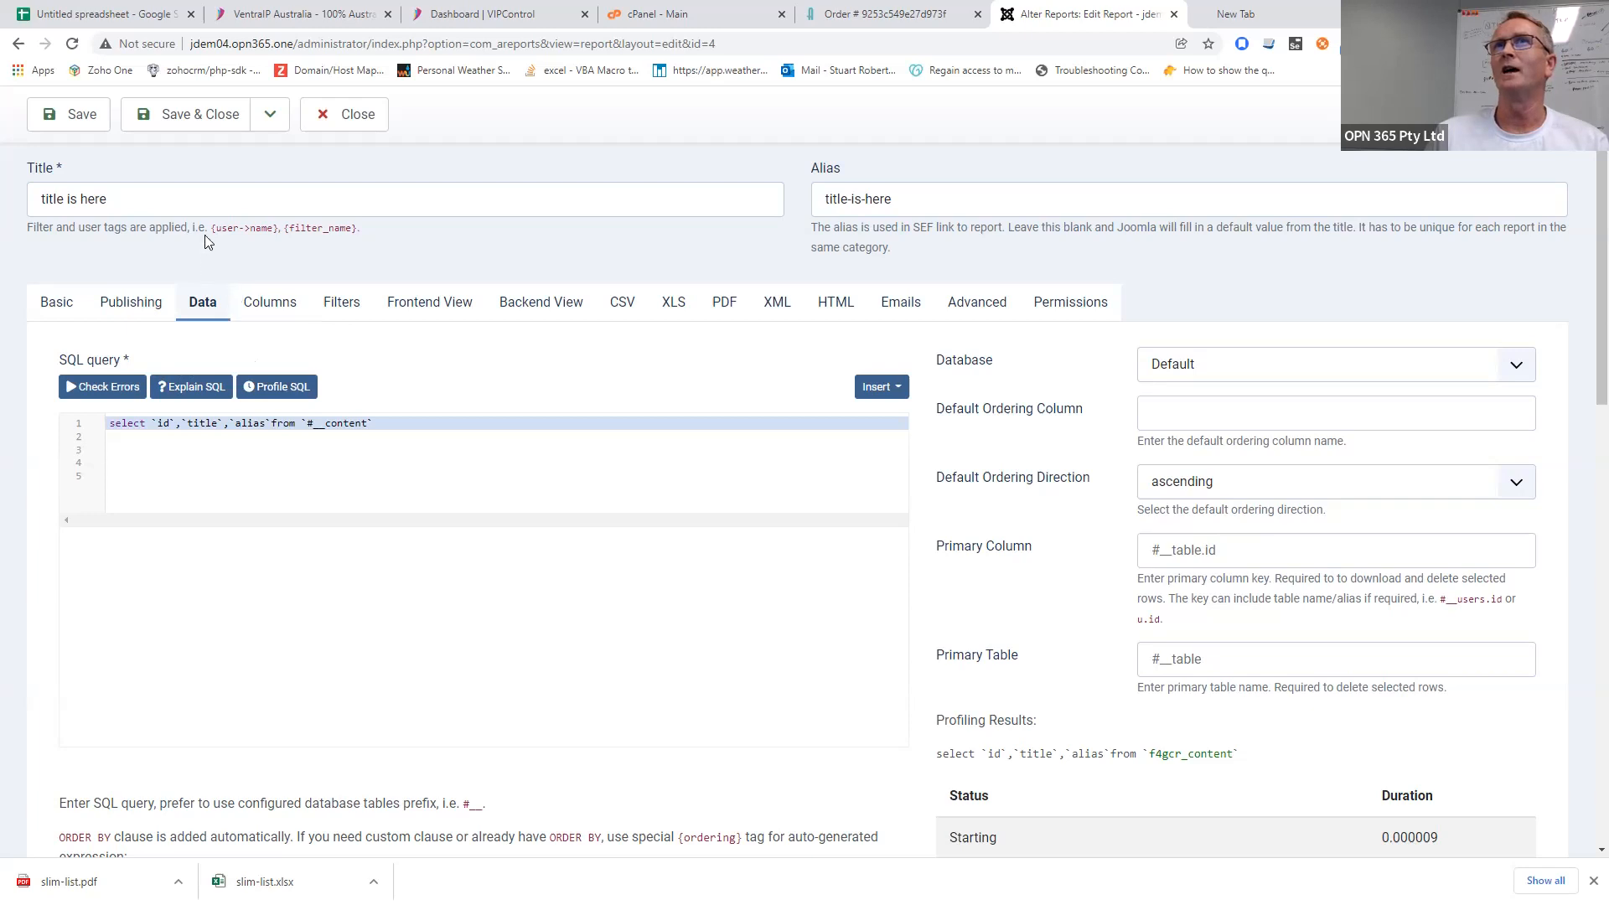
- Save and close the report, view the rows of "title is here", and return to the reports list
left_click(191, 115)
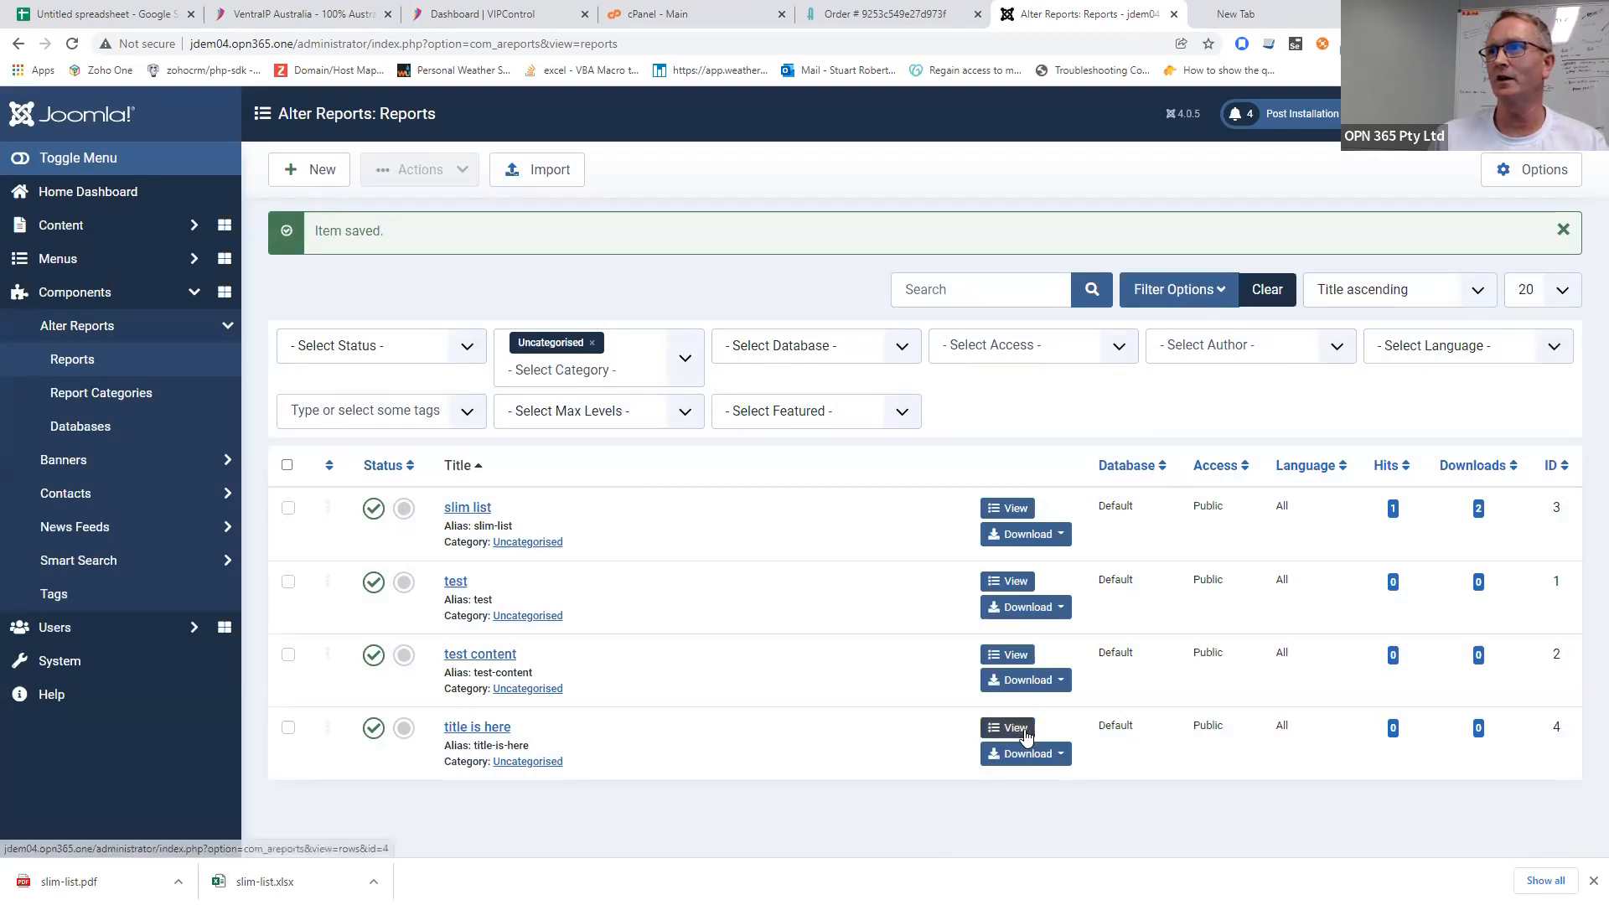
left_click(998, 731)
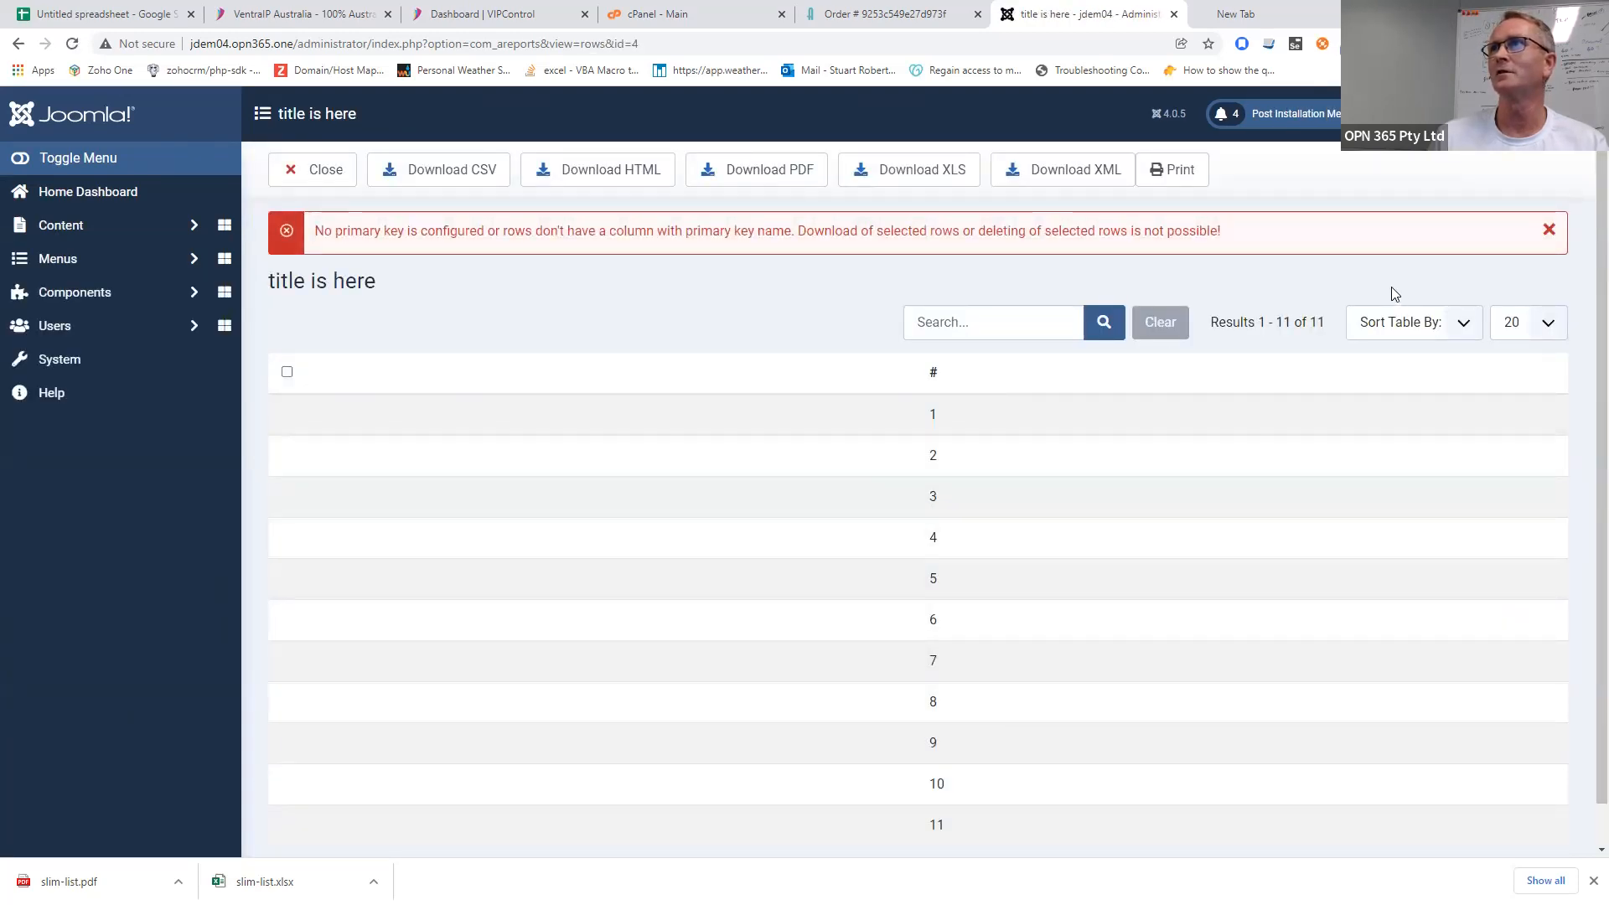
left_click(1548, 231)
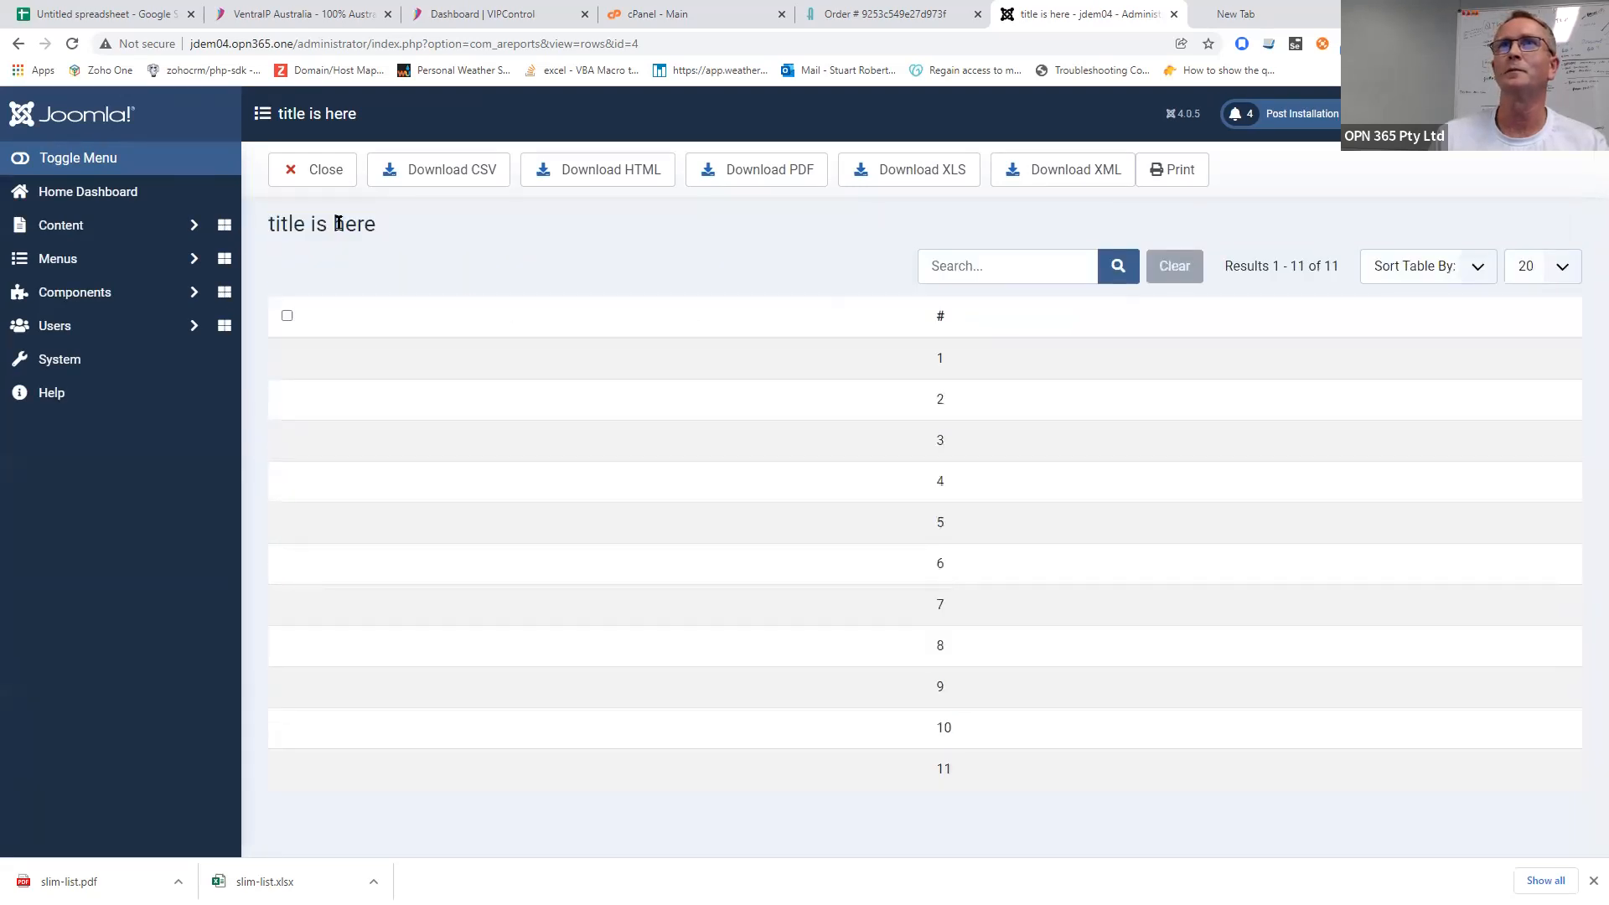
left_click(331, 177)
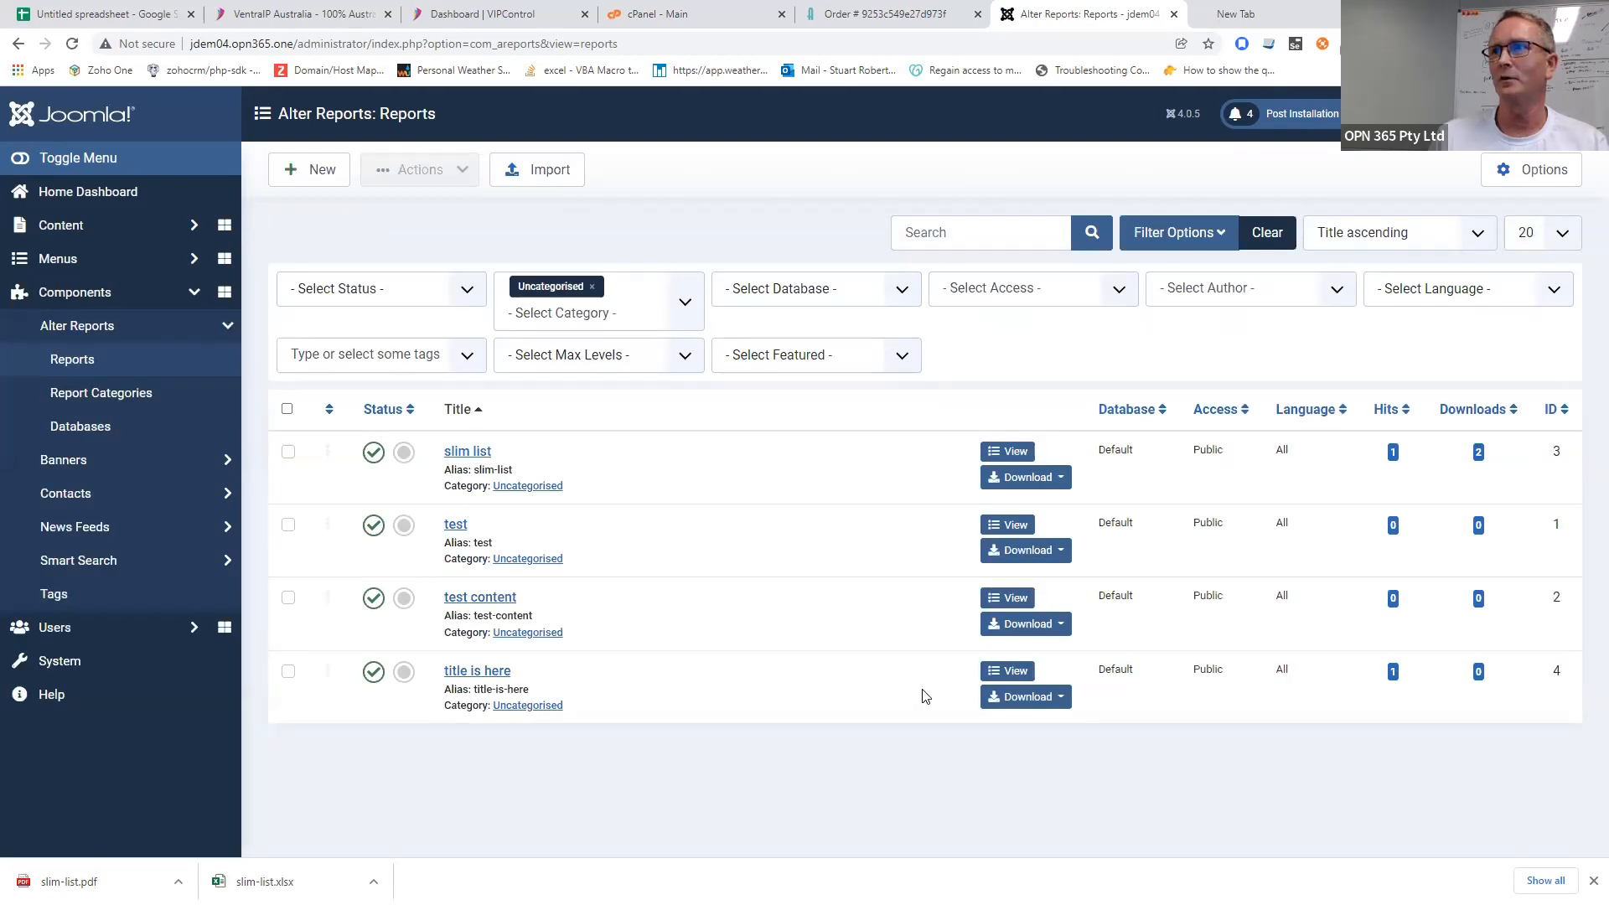
- Reopen the "title is here" report and discover its columns from the SQL query
left_click(466, 680)
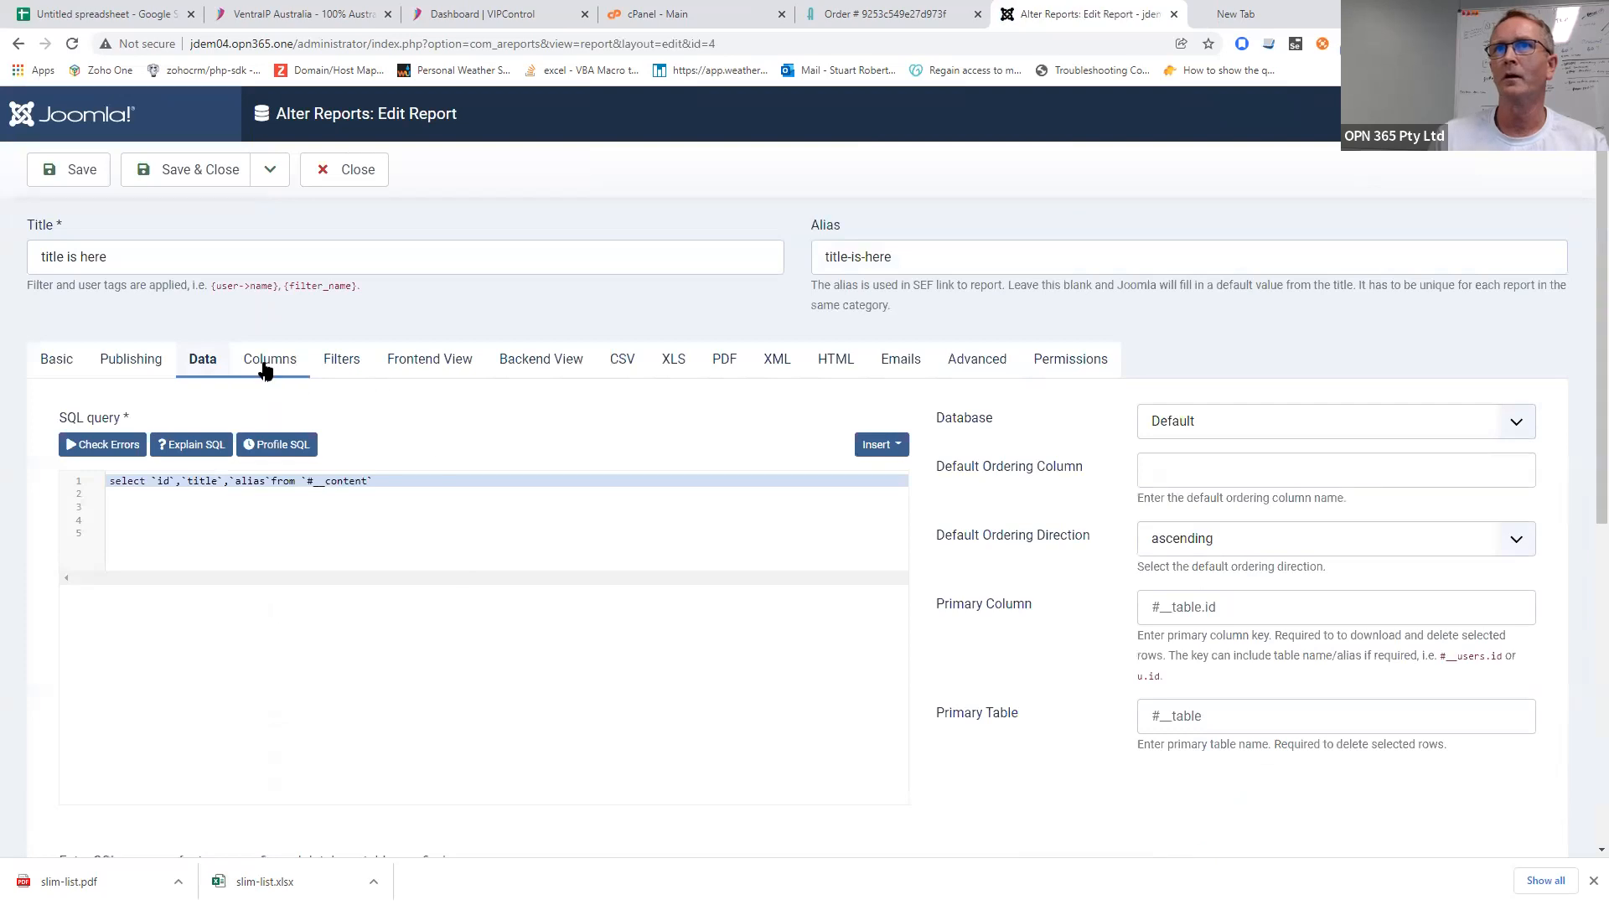
left_click(274, 365)
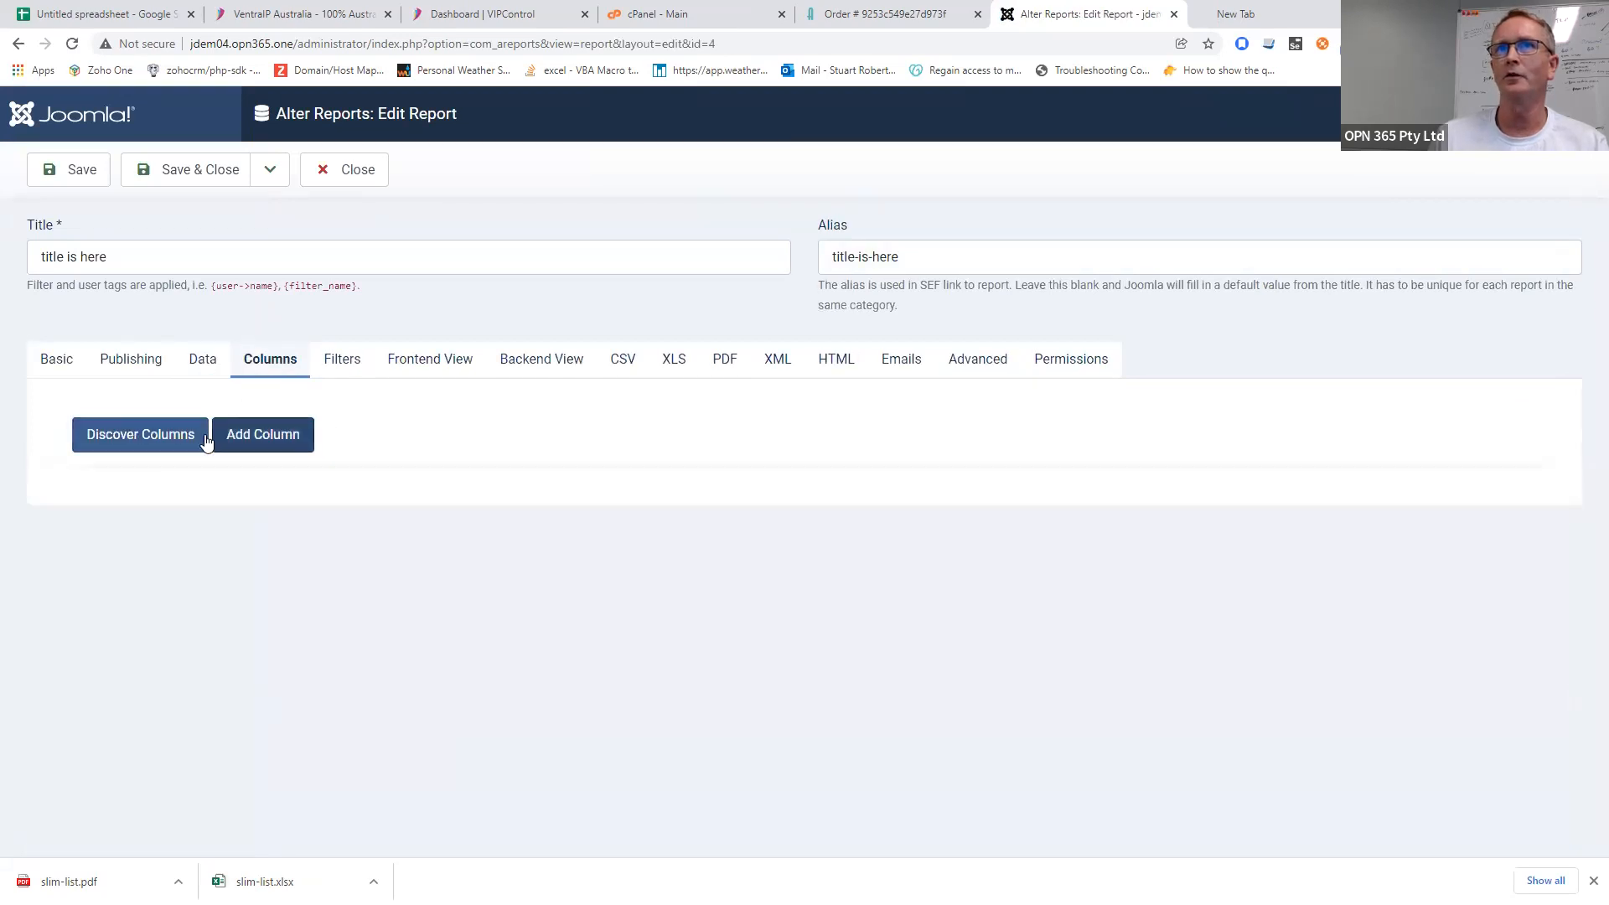
left_click(202, 361)
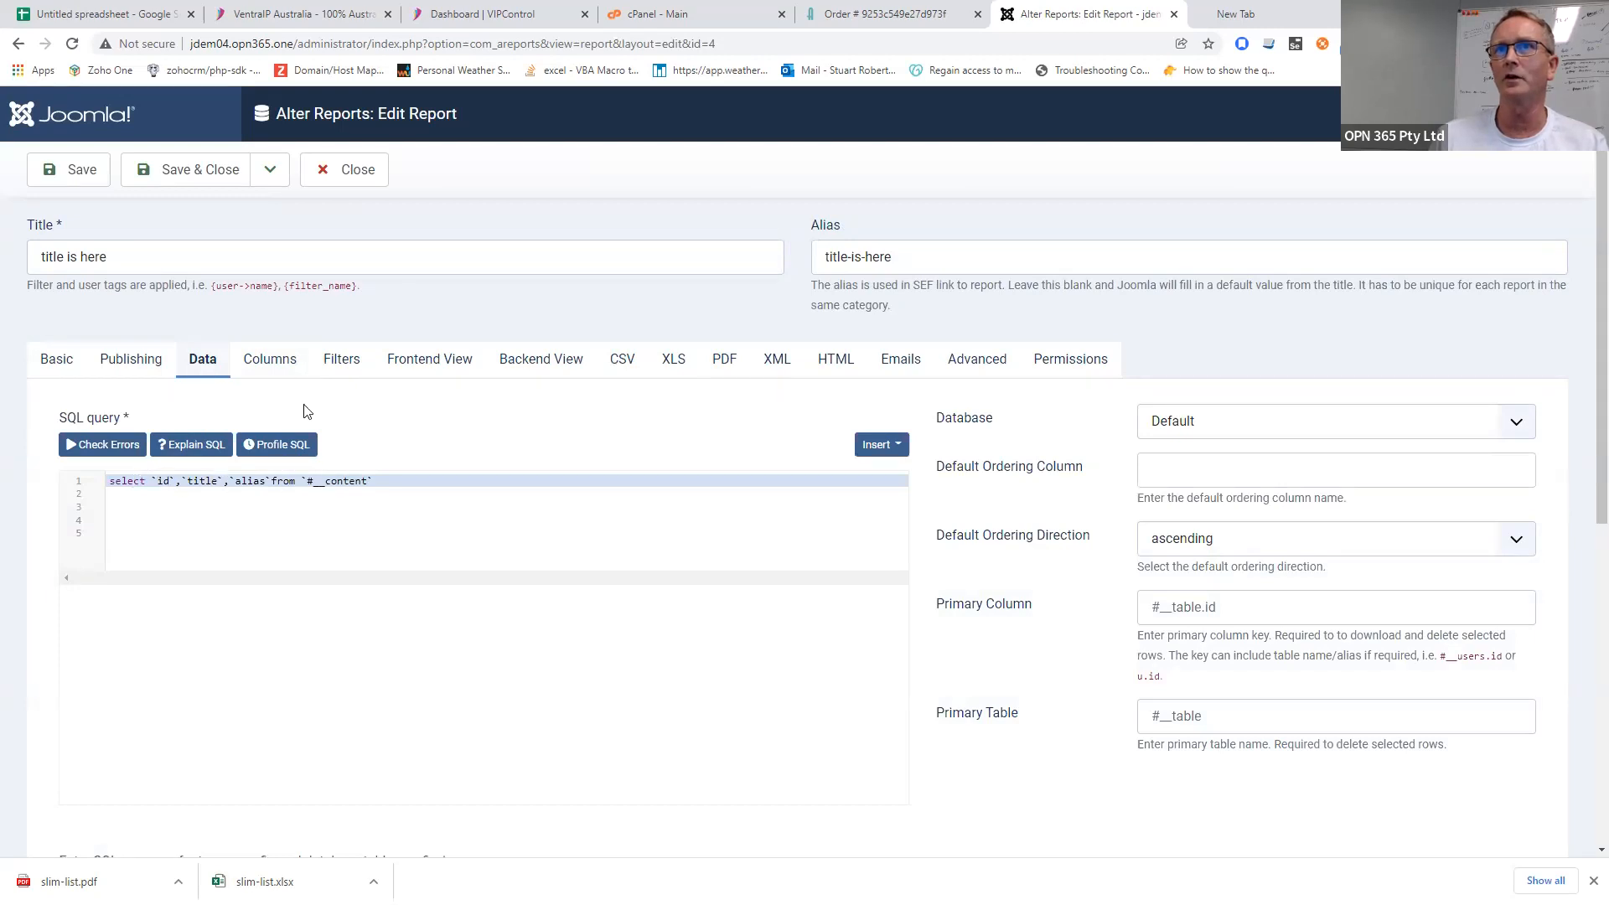
left_click(280, 362)
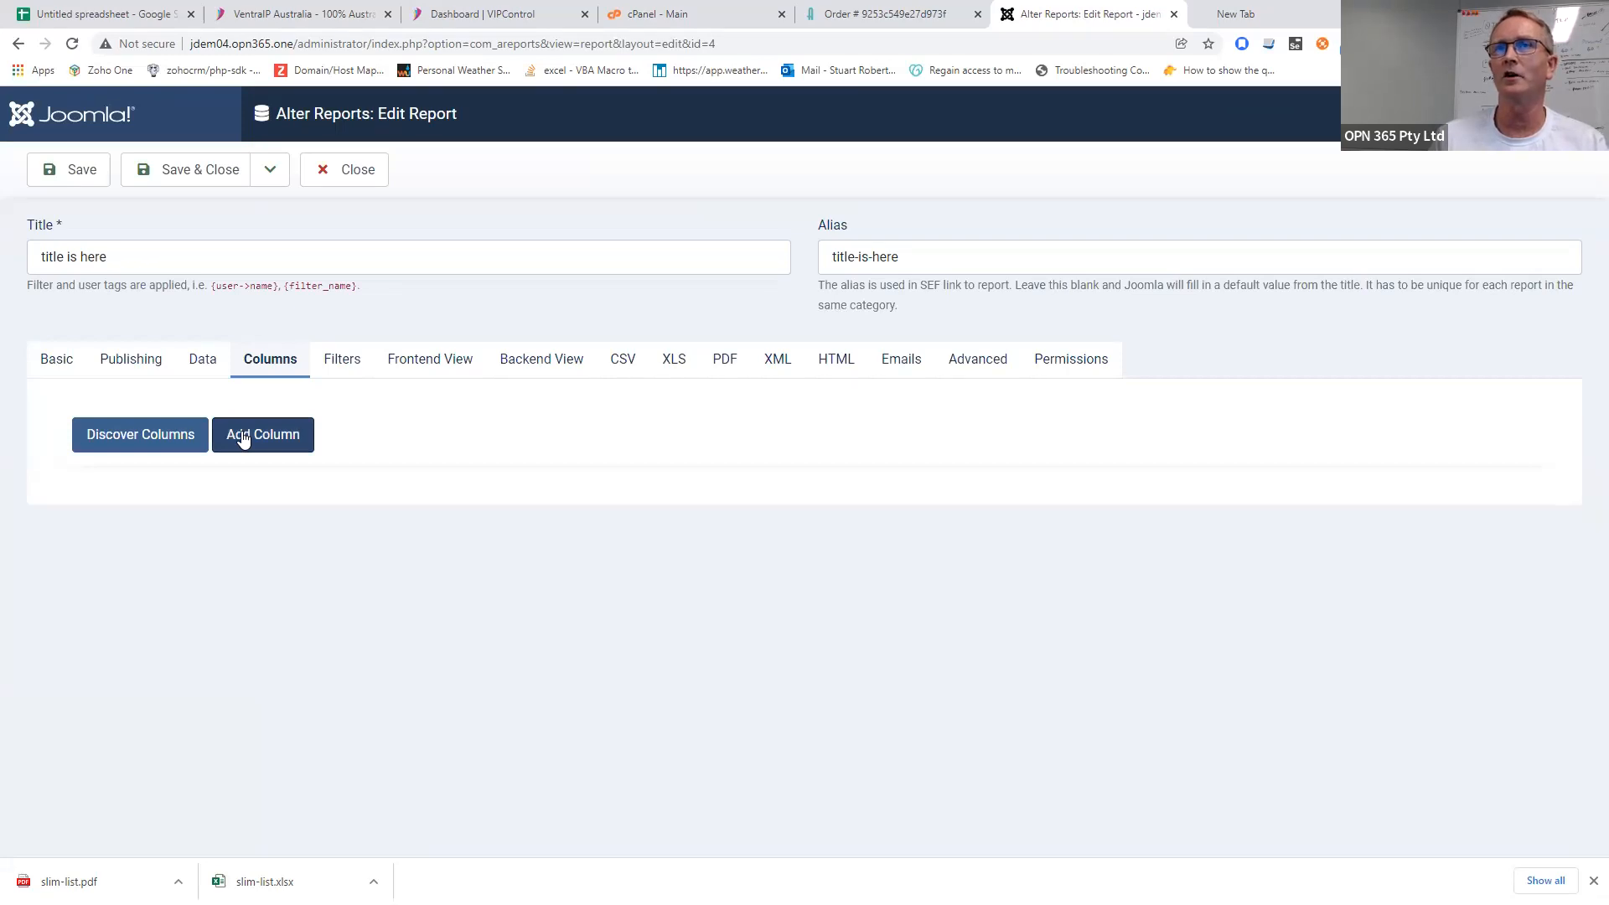
left_click(177, 436)
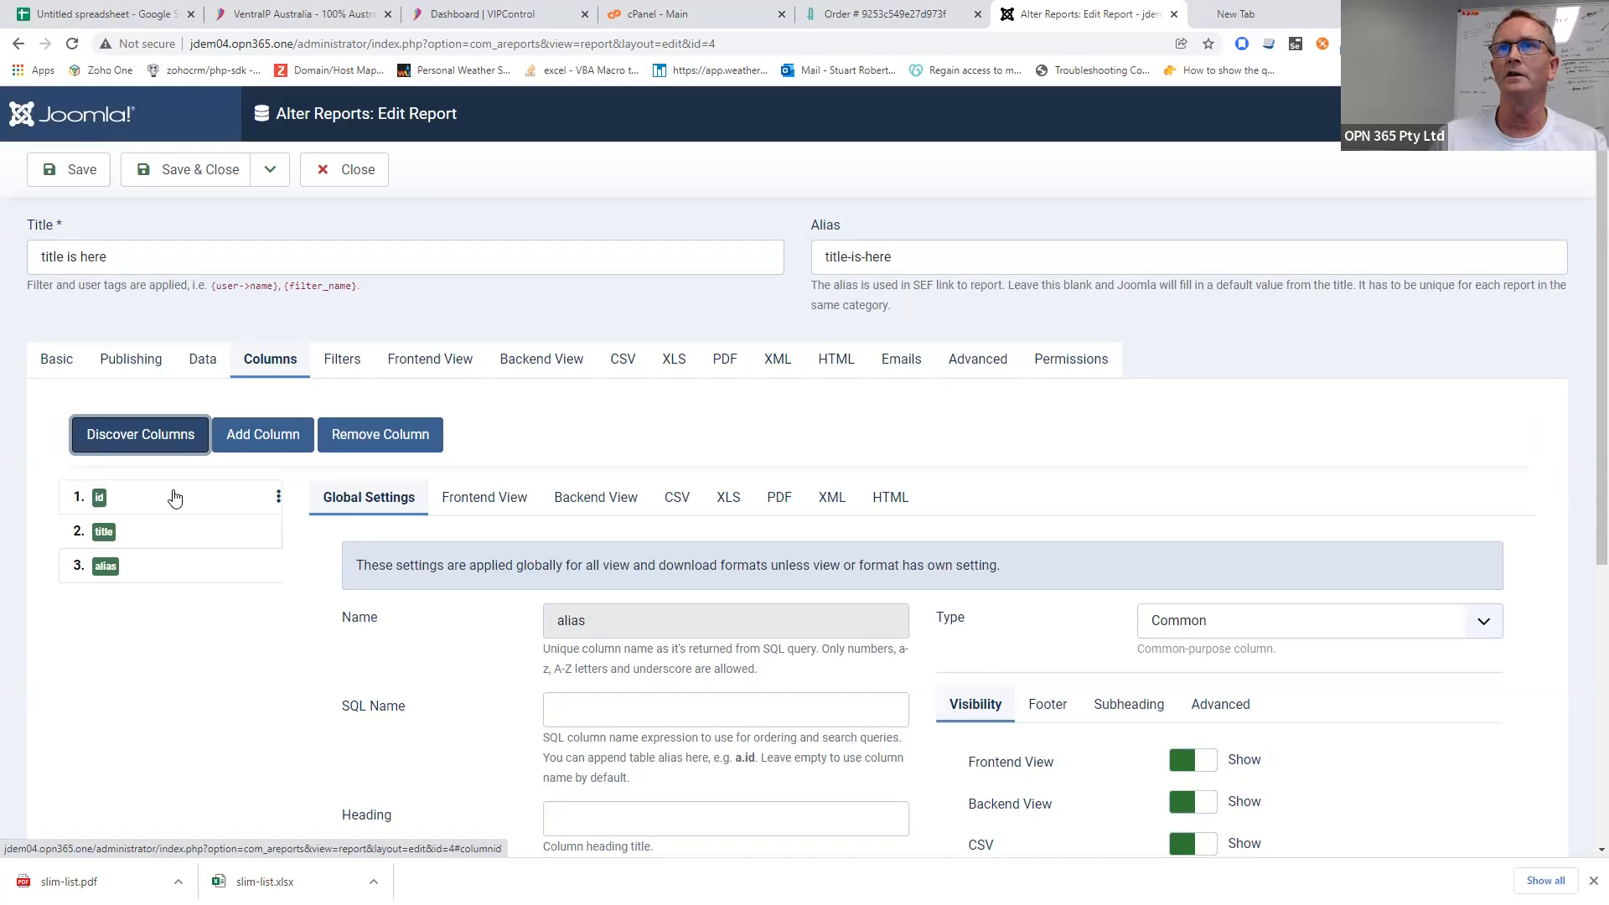
scroll(174, 498, "down", 2)
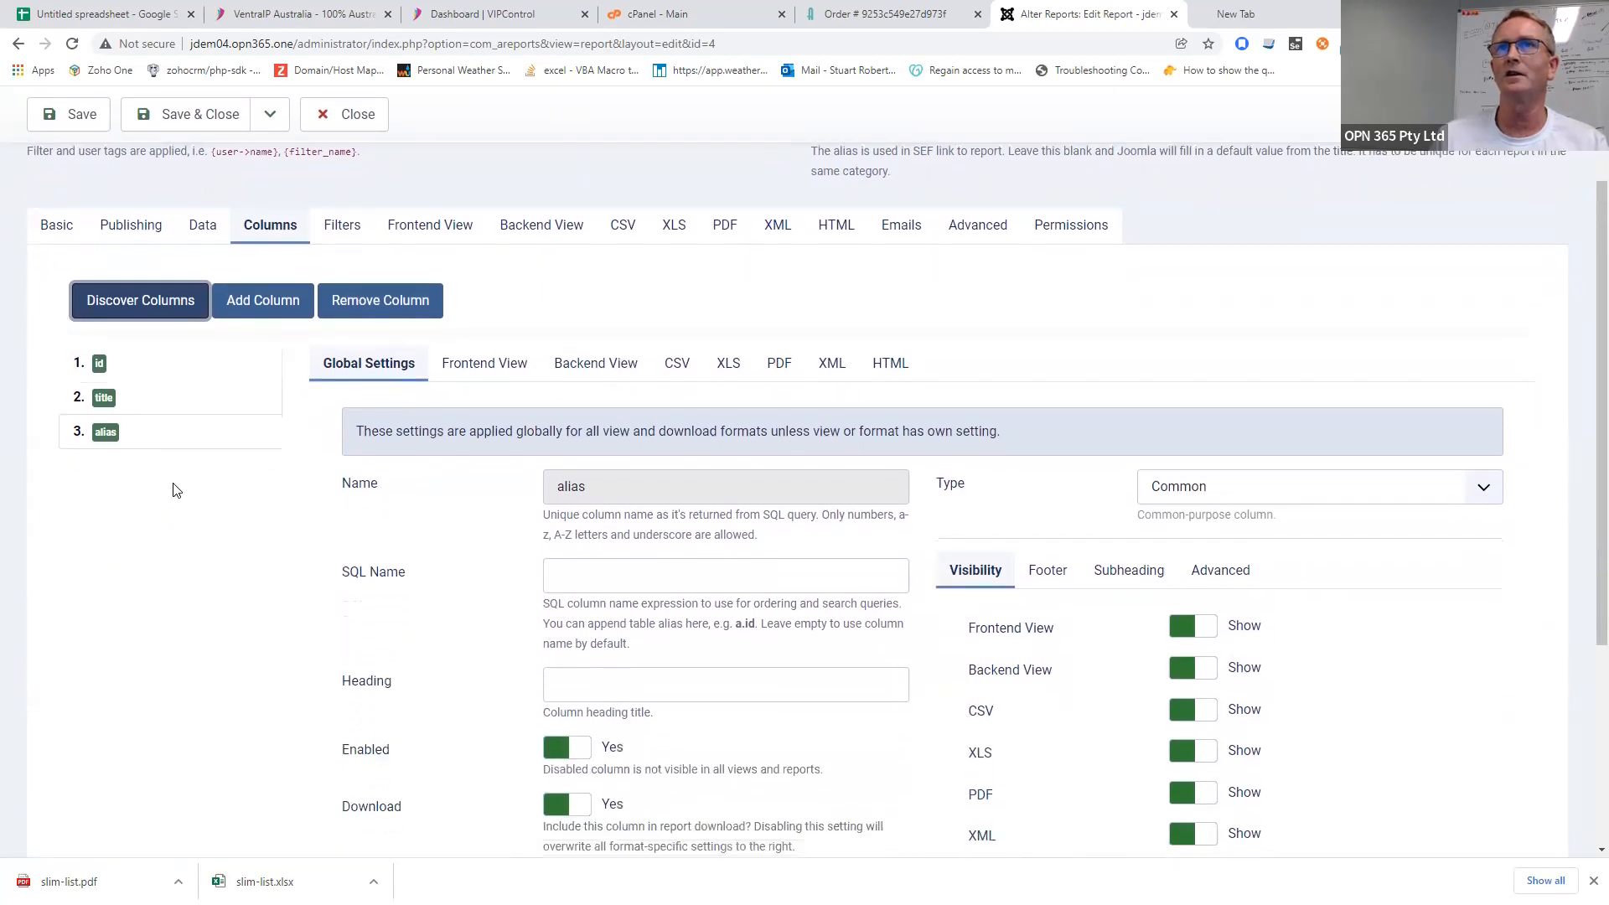
- Look through the global settings of the discovered id, title and alias columns
mouse_move(205, 364)
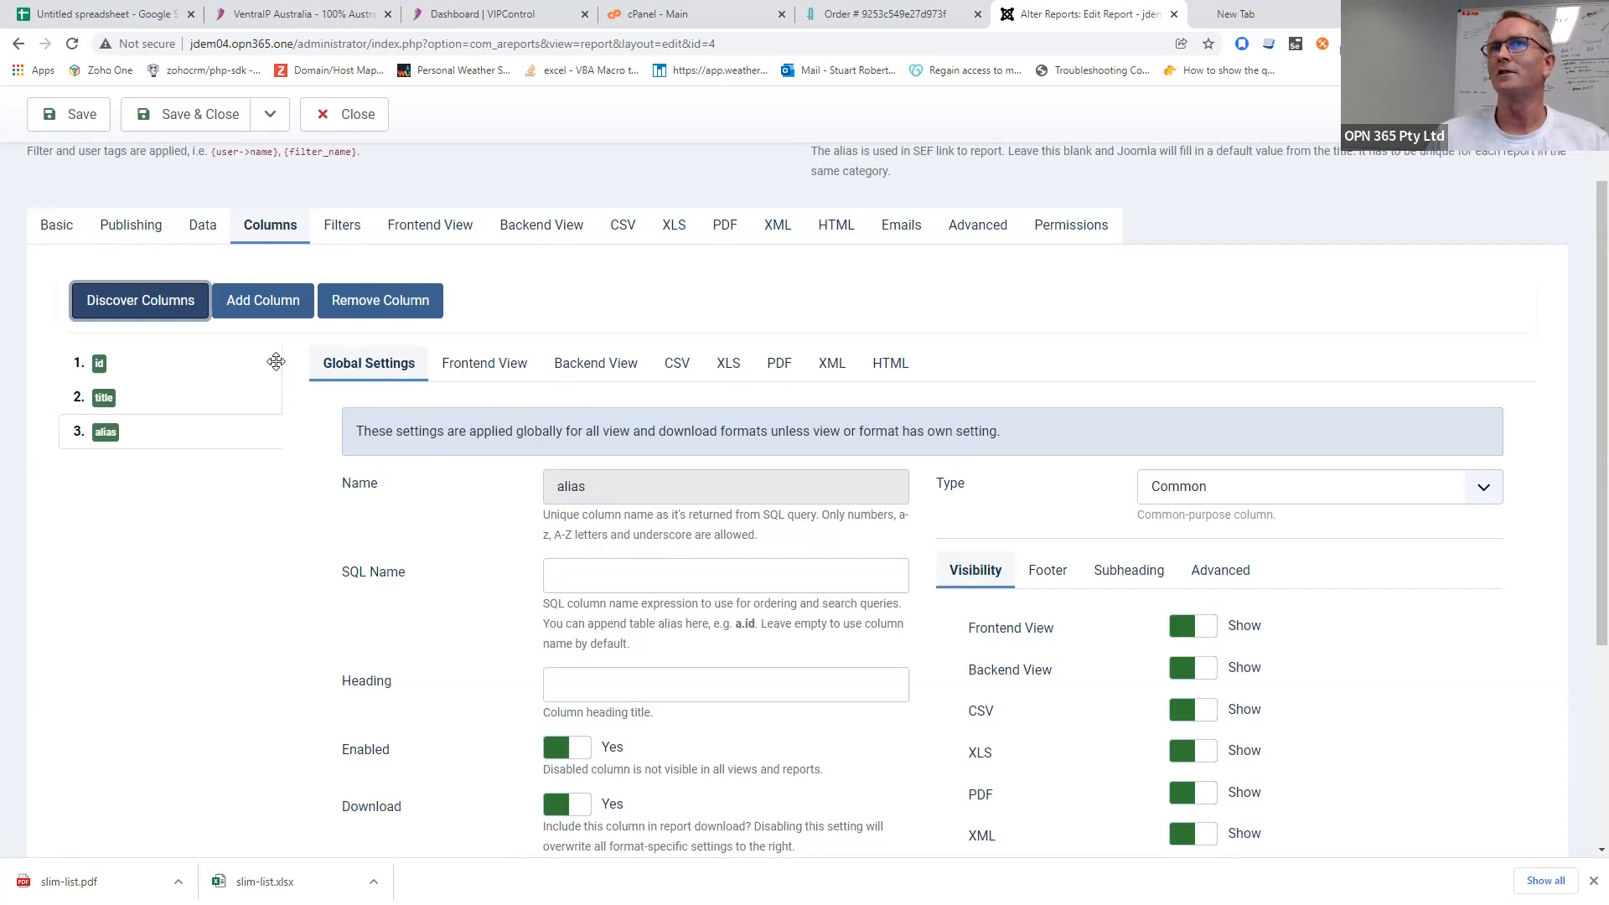
left_click(247, 366)
left_click(236, 397)
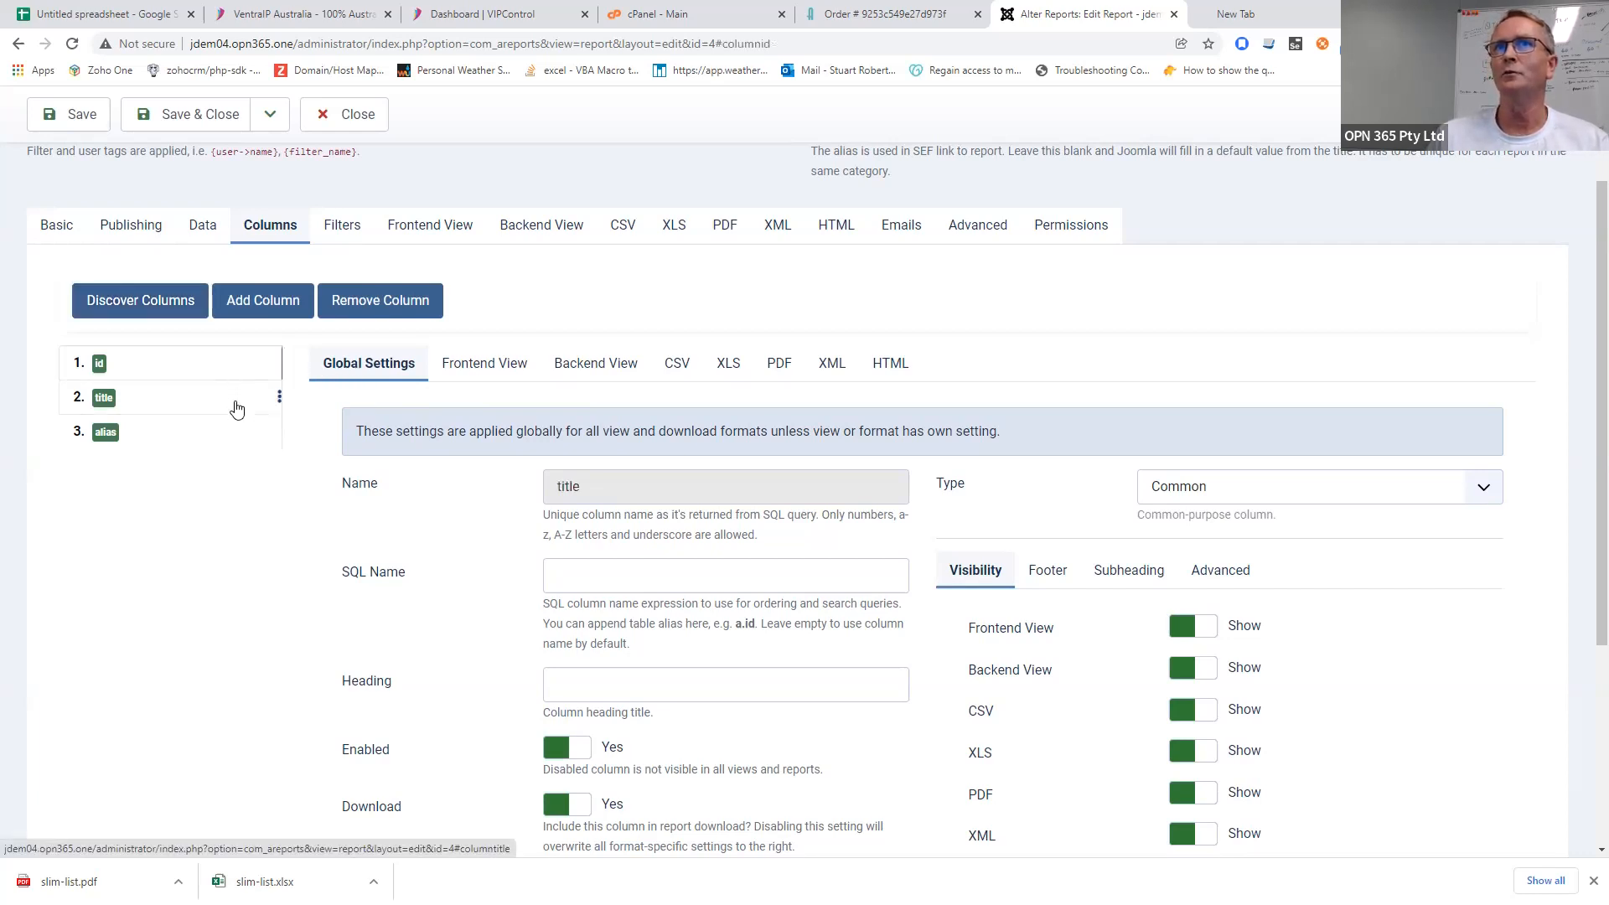
left_click(232, 433)
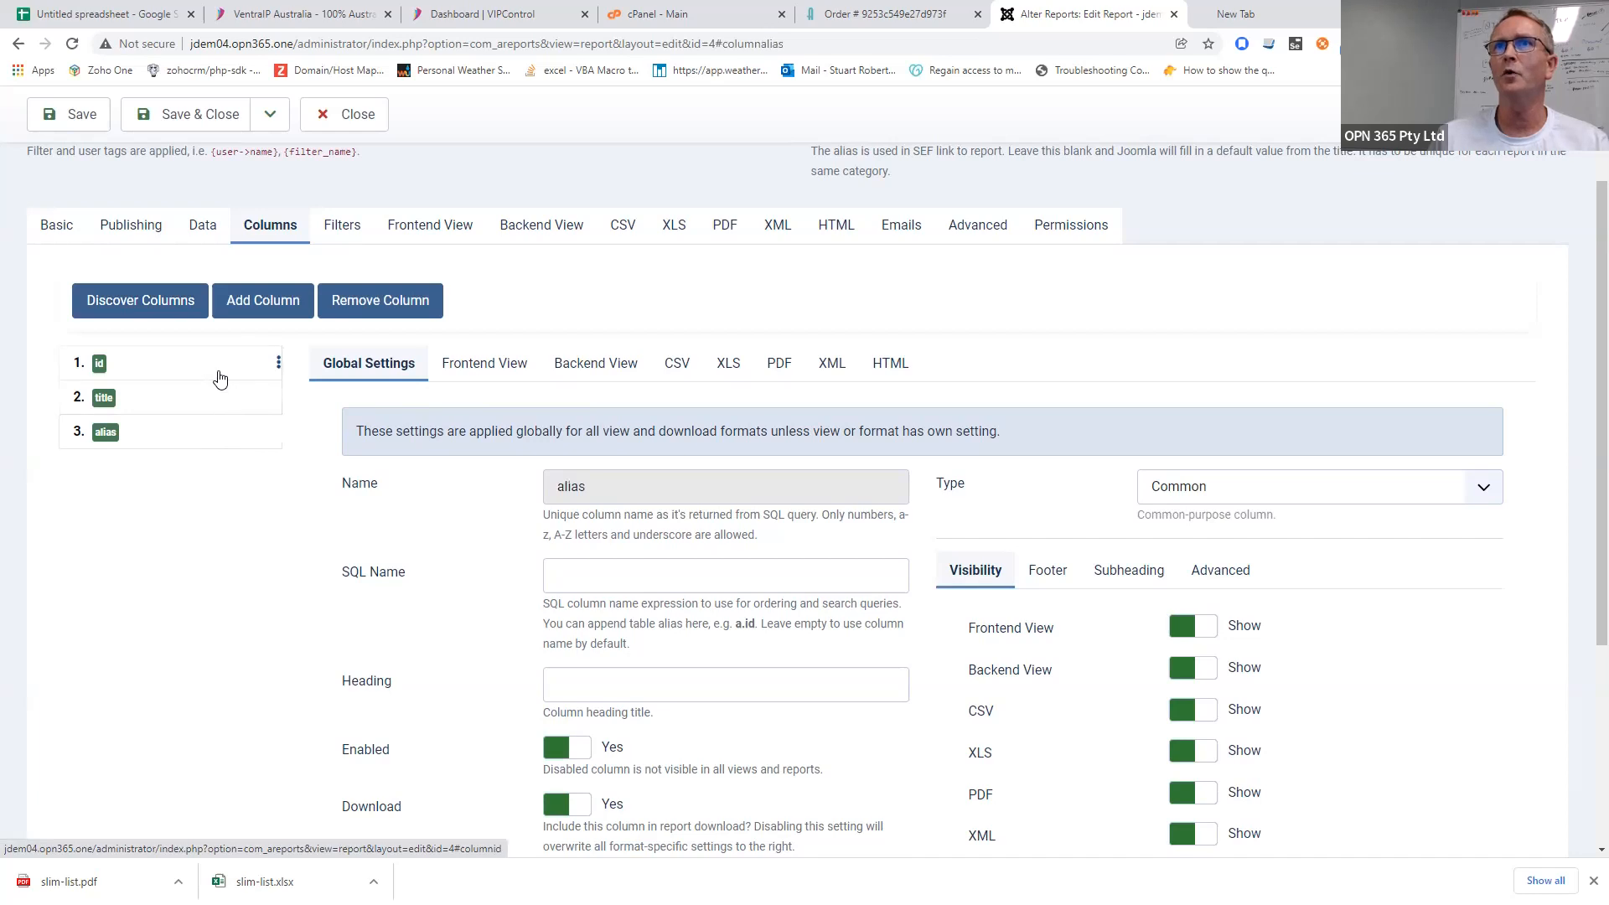
- Set the id column's SQL Name to "art id" and save the report
left_click(219, 370)
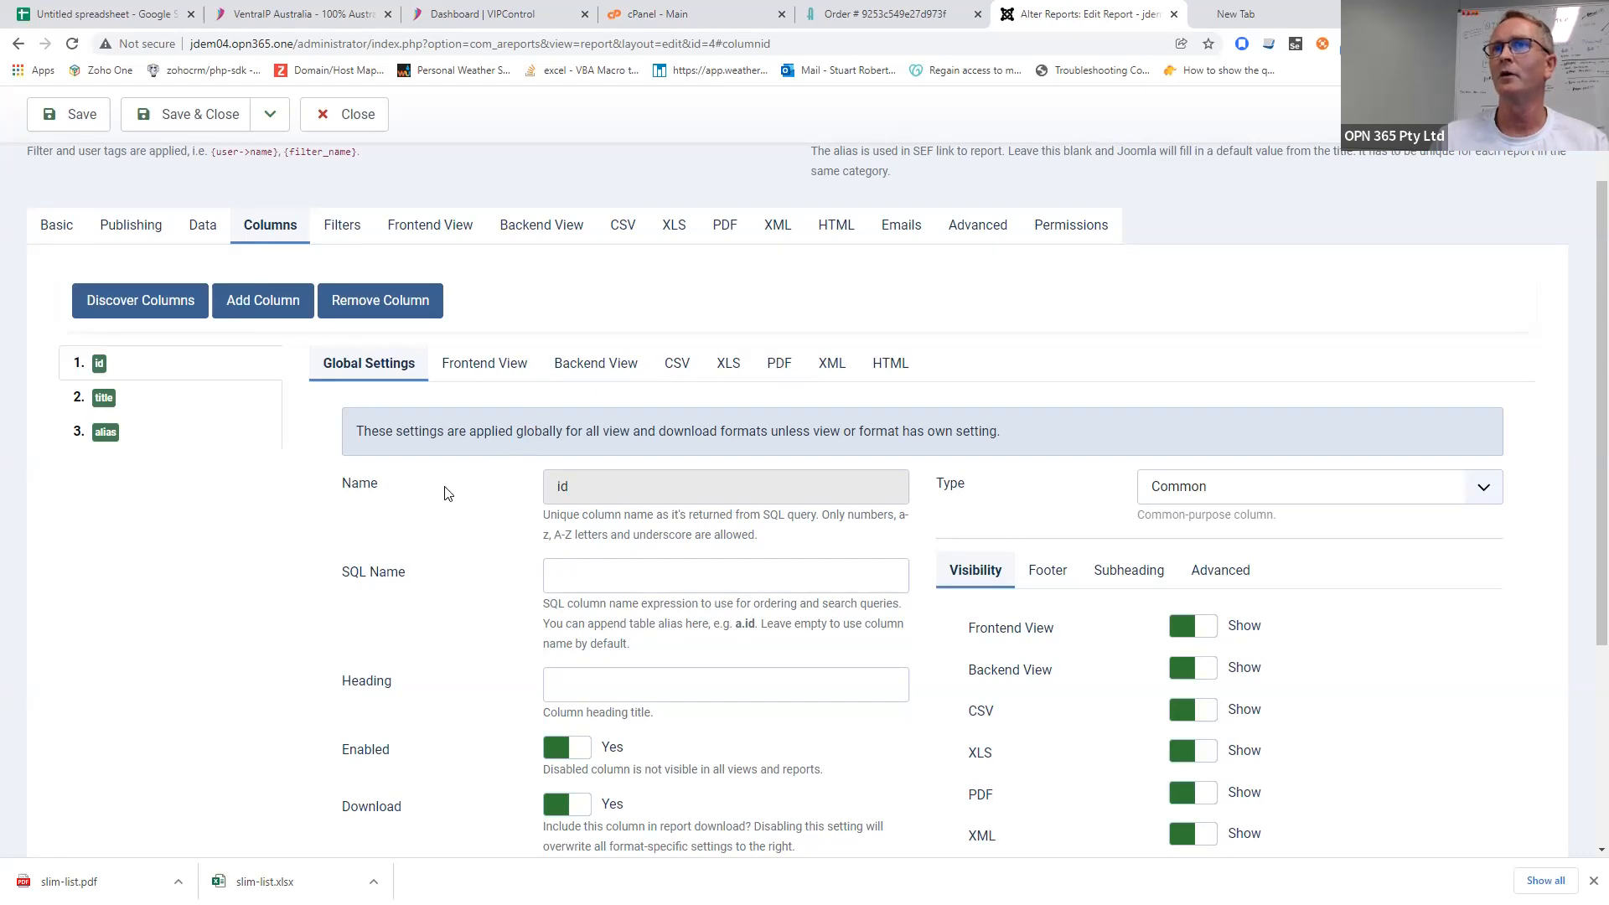
scroll(444, 494, "down", 1)
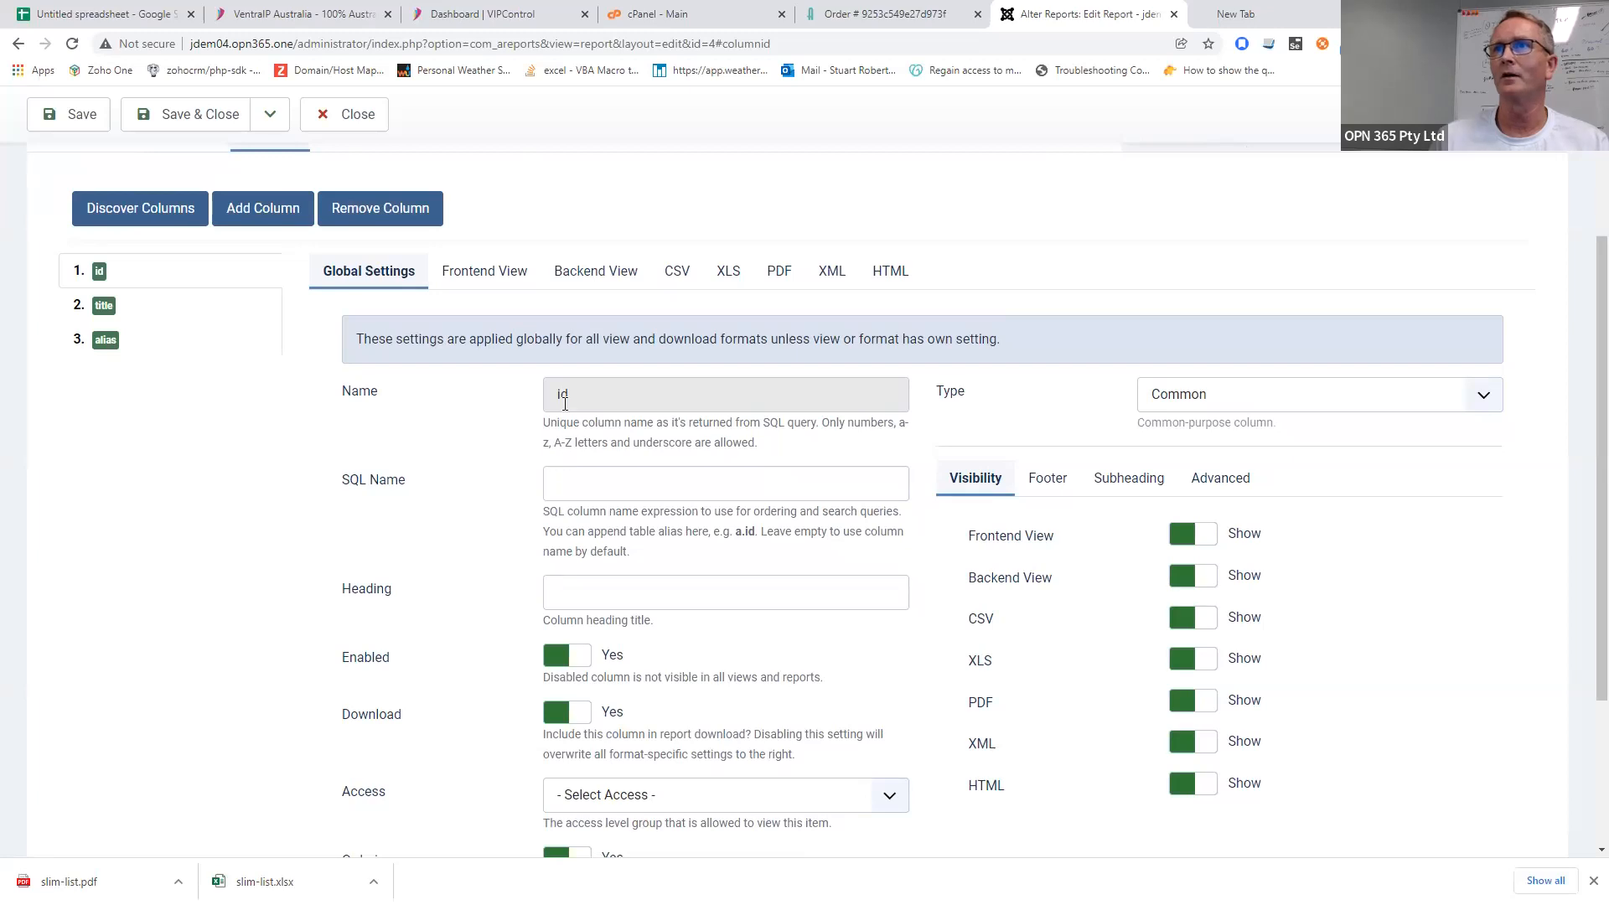
left_click(575, 483)
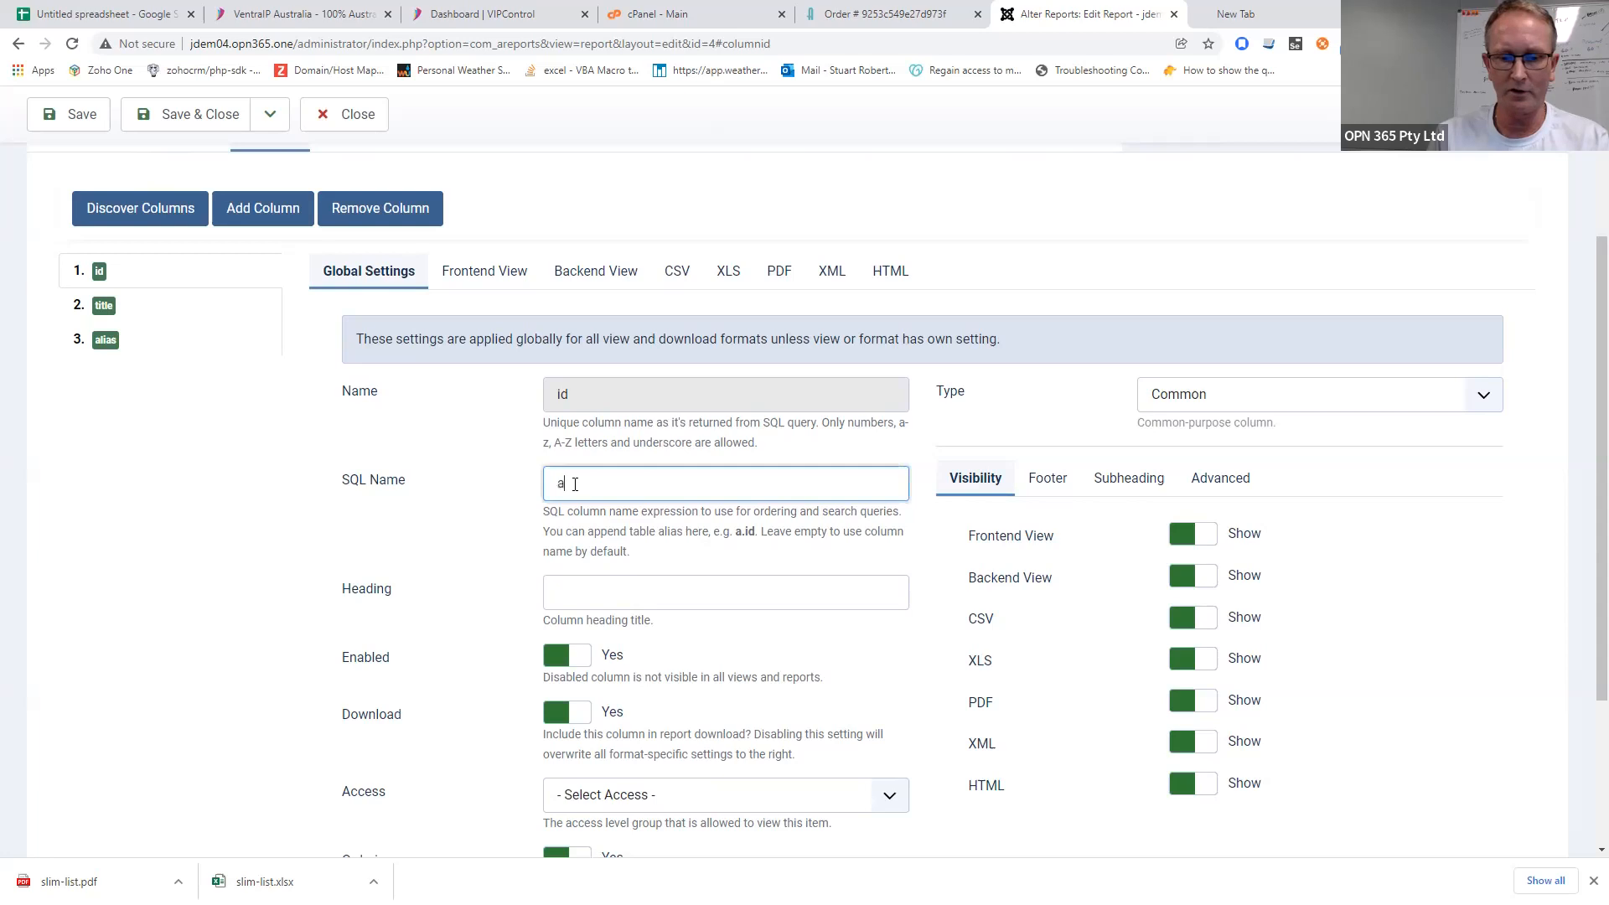
type("art.id")
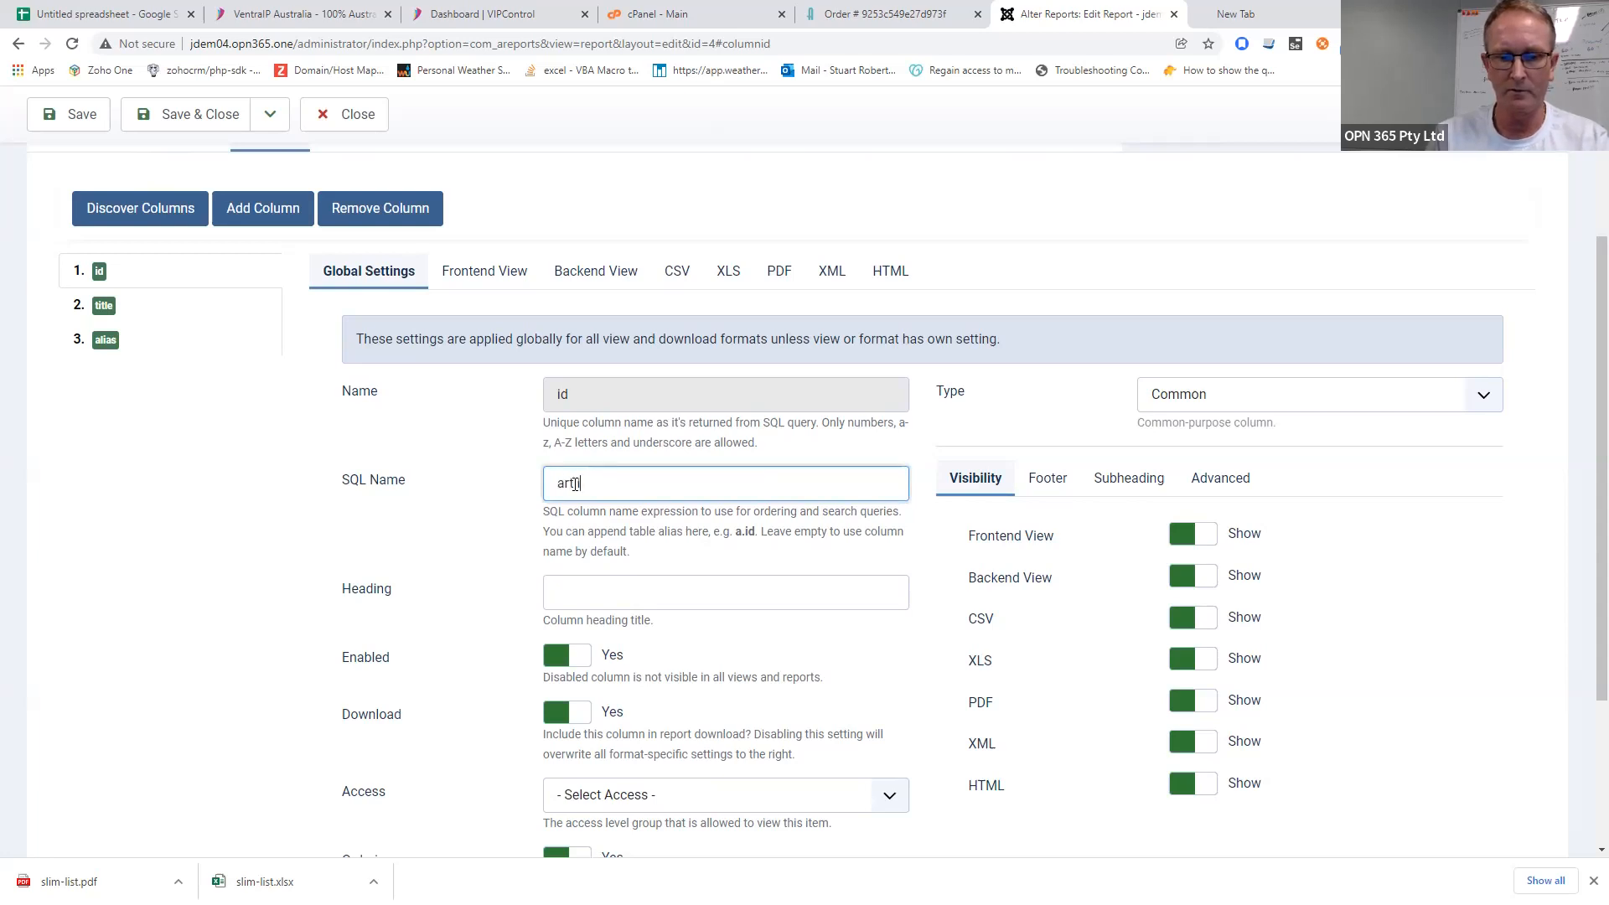
left_click(583, 531)
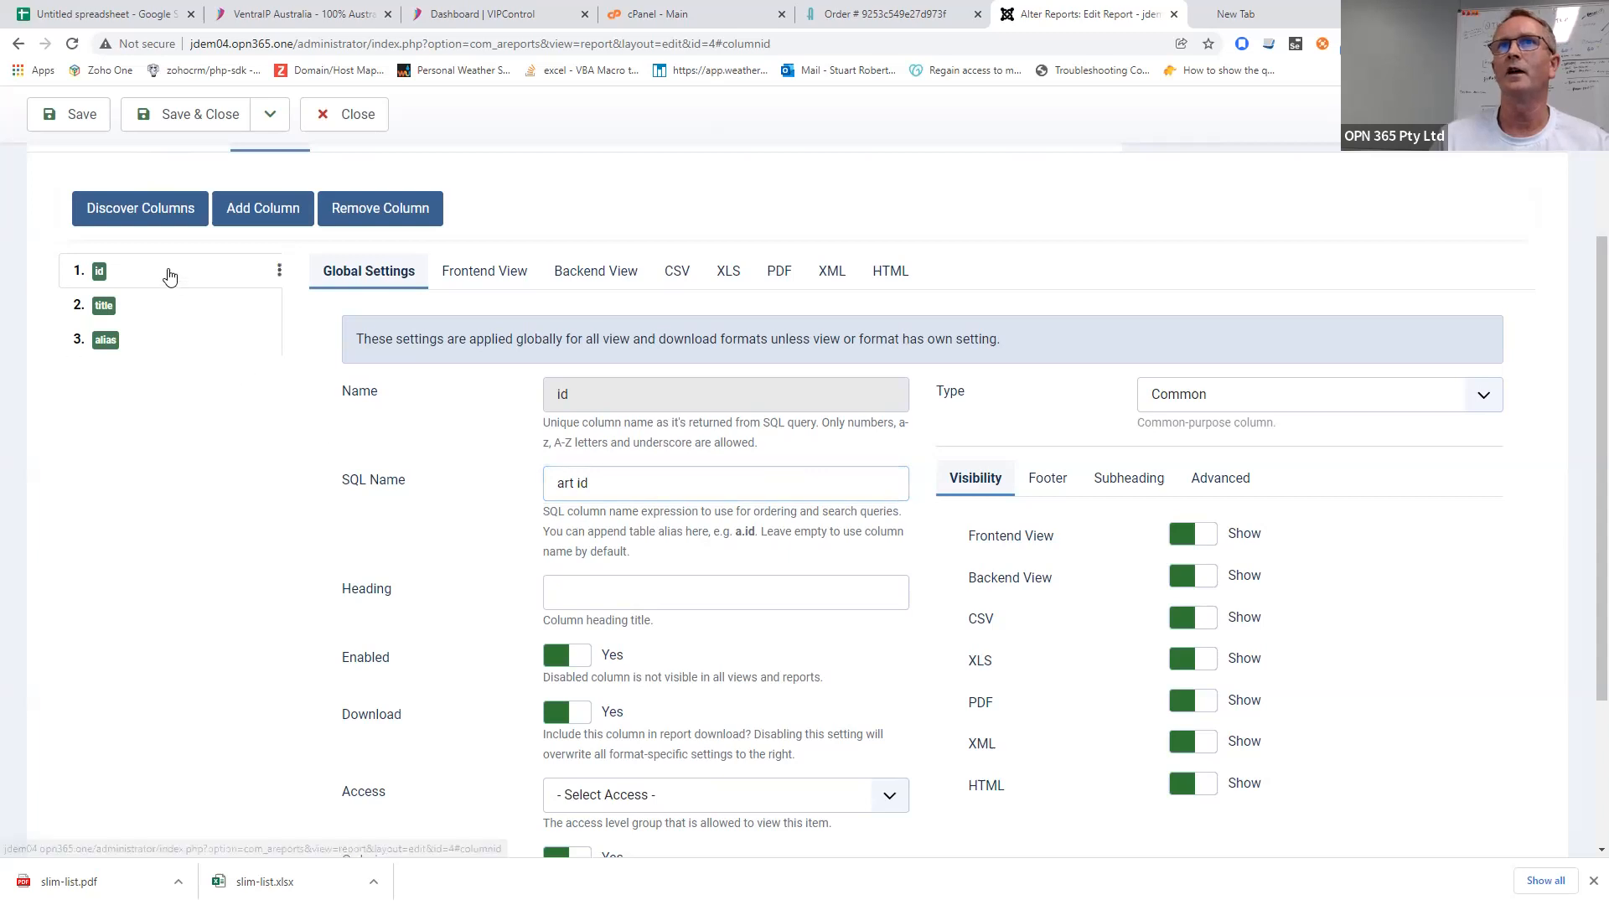
left_click(77, 115)
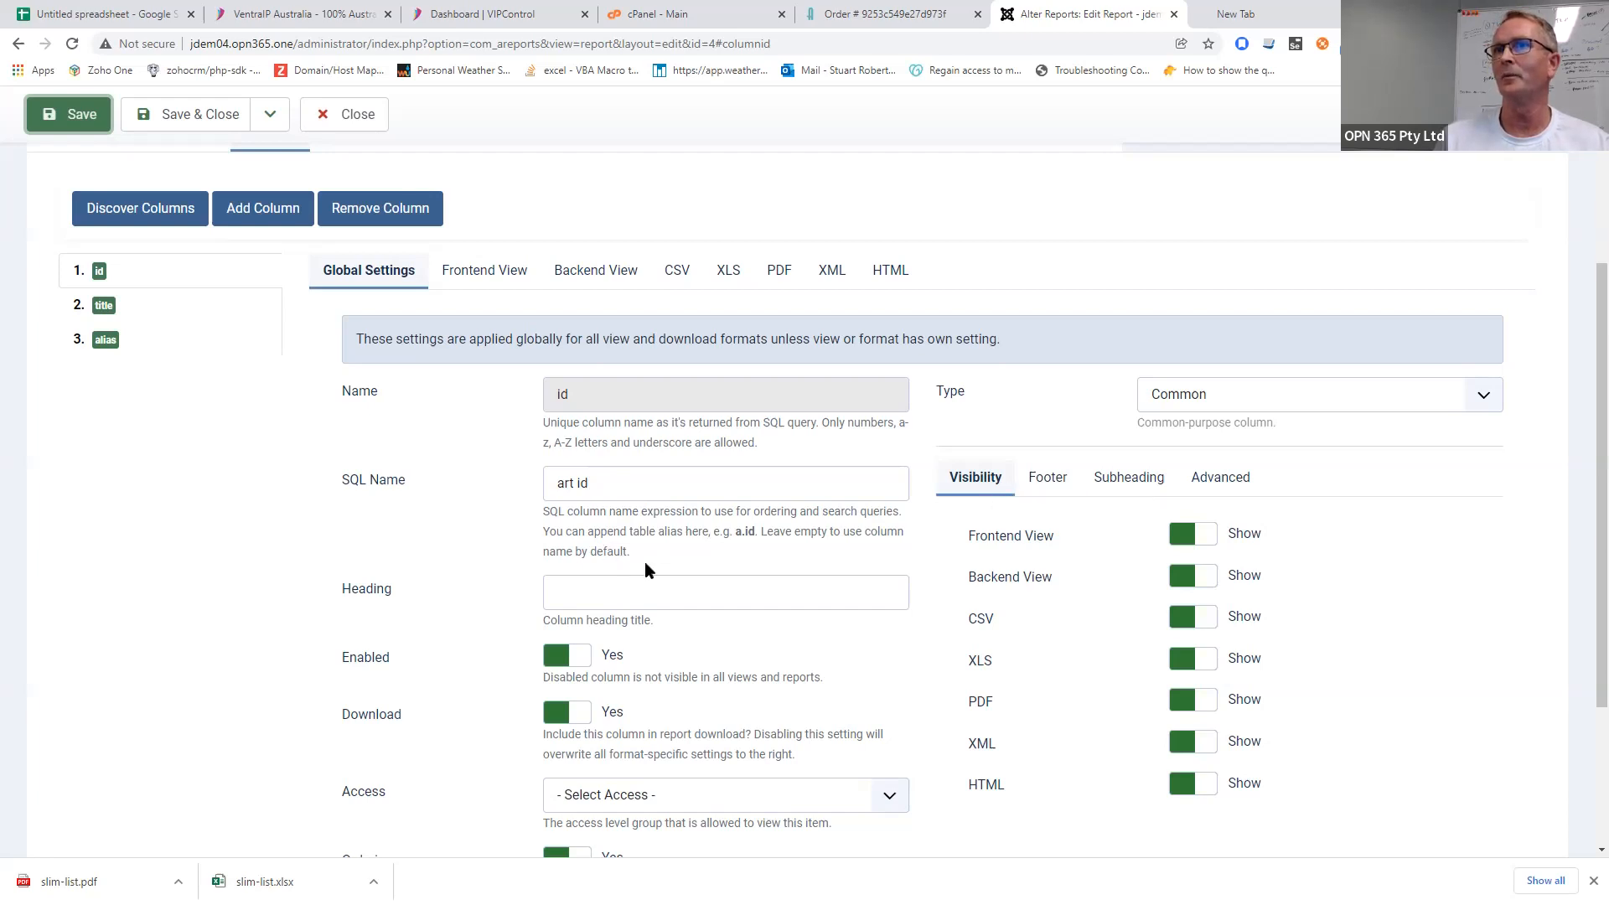
- Examine the id column's enabled, download, access level, ordering and search settings, including the available access groups
scroll(659, 575, "down", 1)
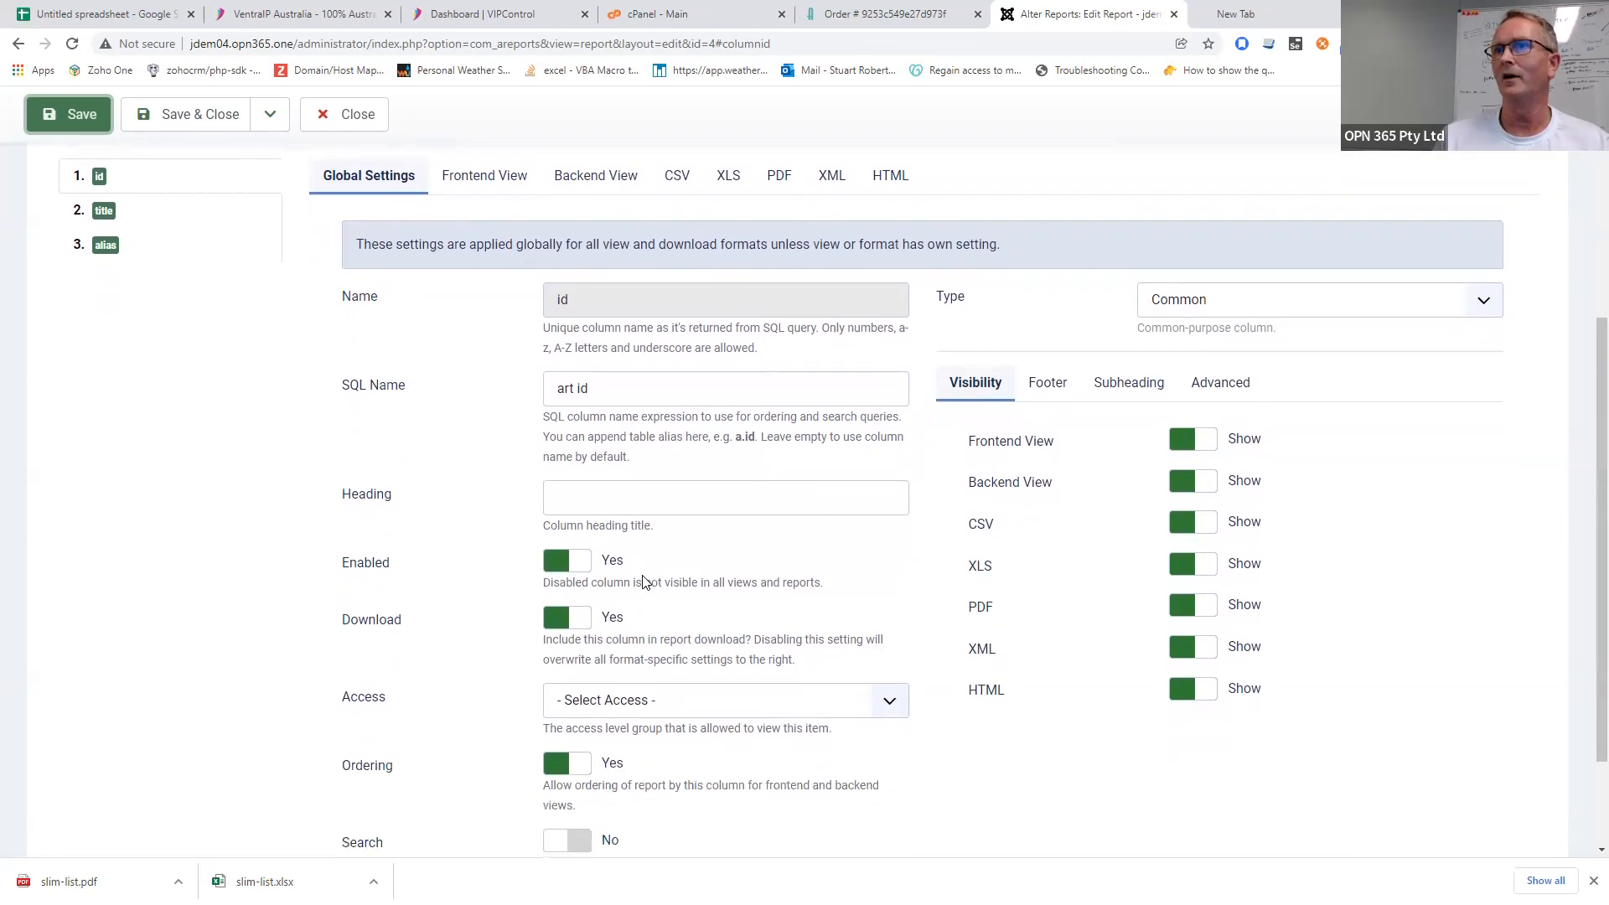
scroll(645, 582, "down", 1)
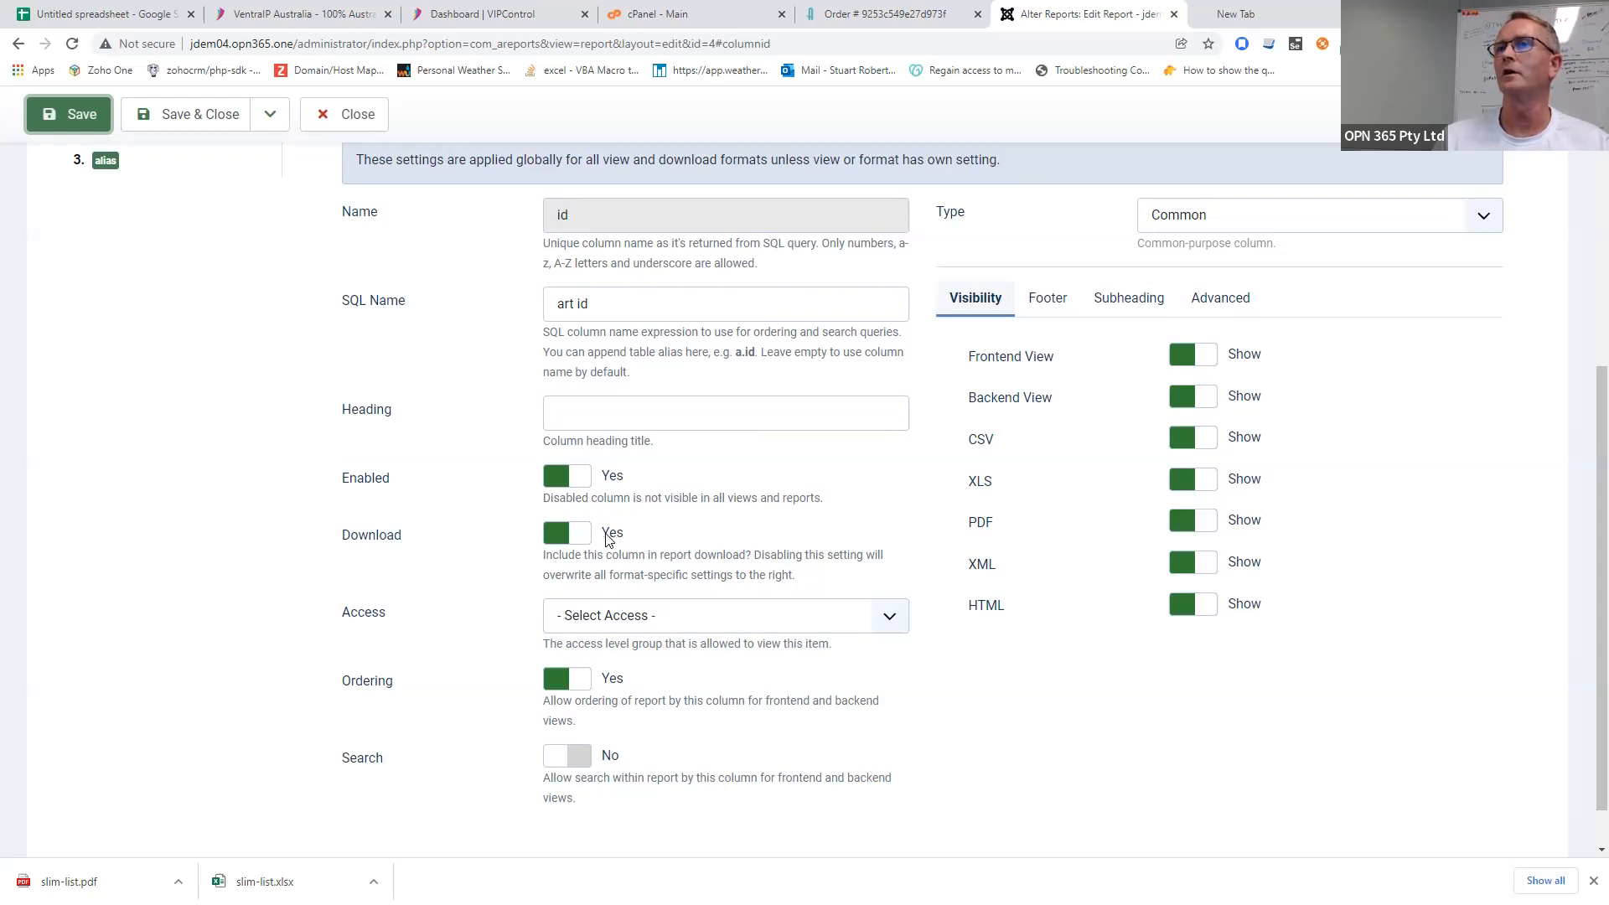
left_click(600, 636)
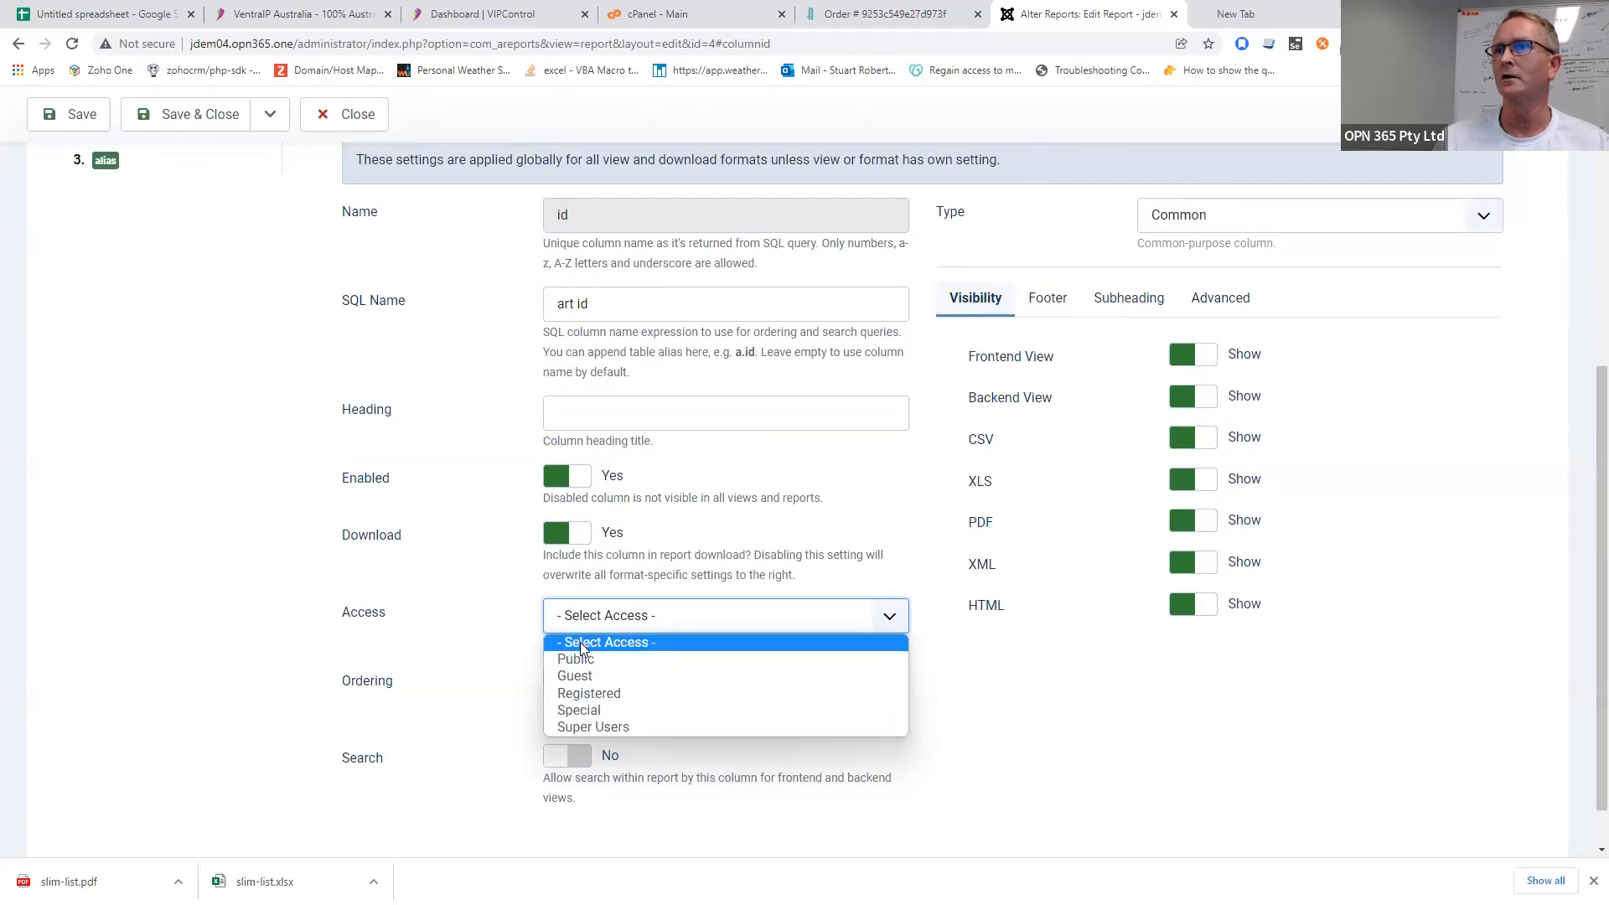
left_click(489, 589)
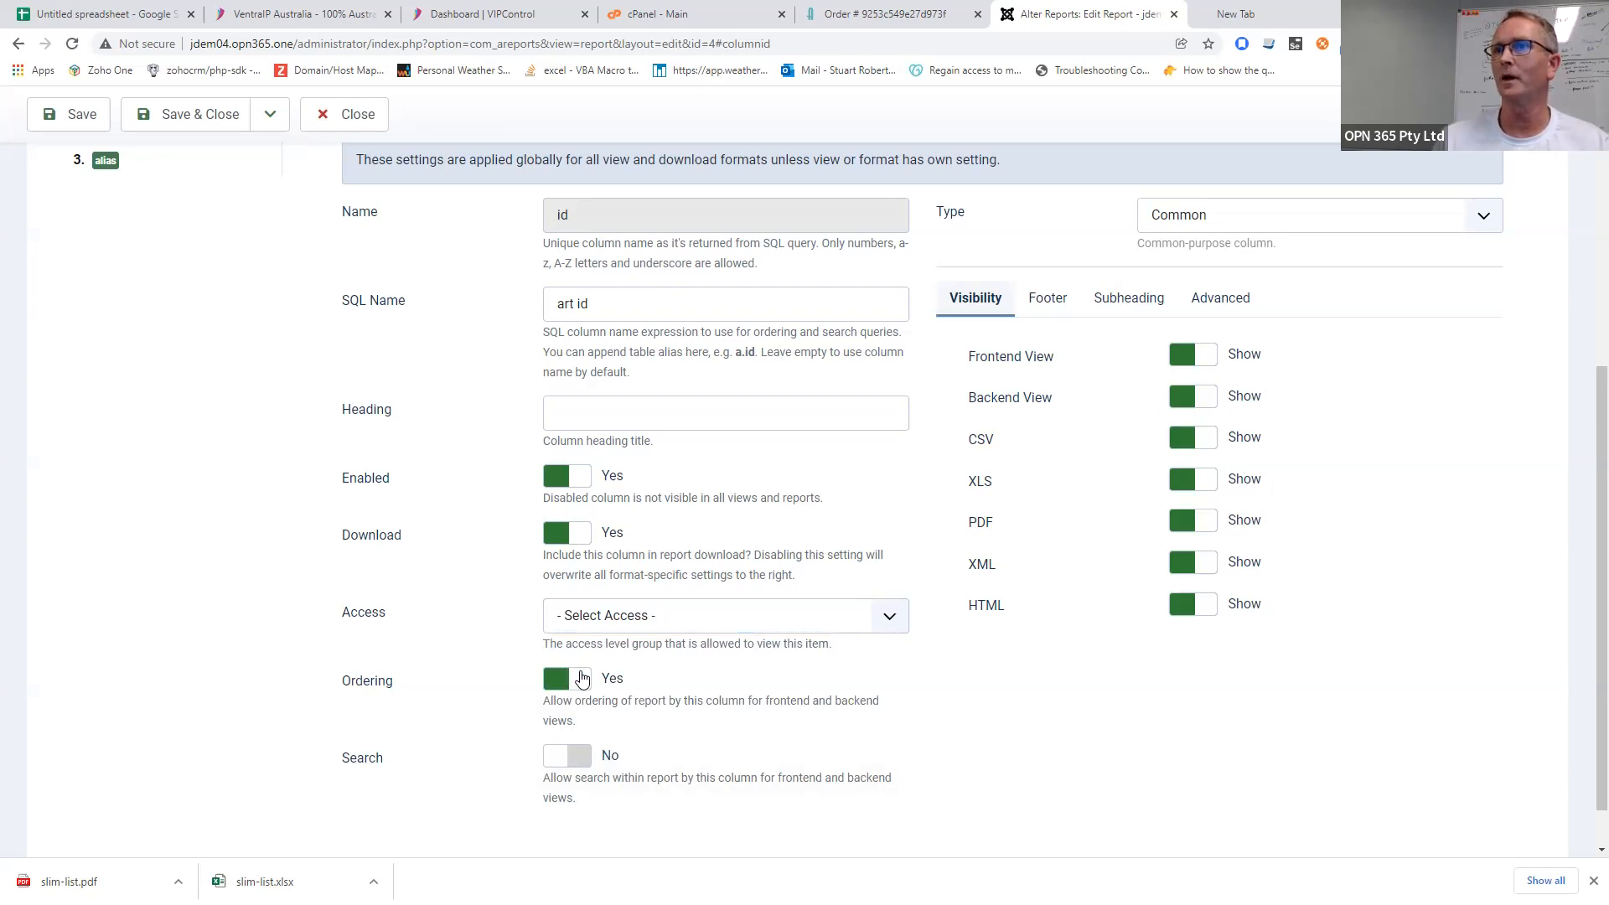
- Set the id column's visibility to Hide for the backend view
scroll(484, 655, "down", 1)
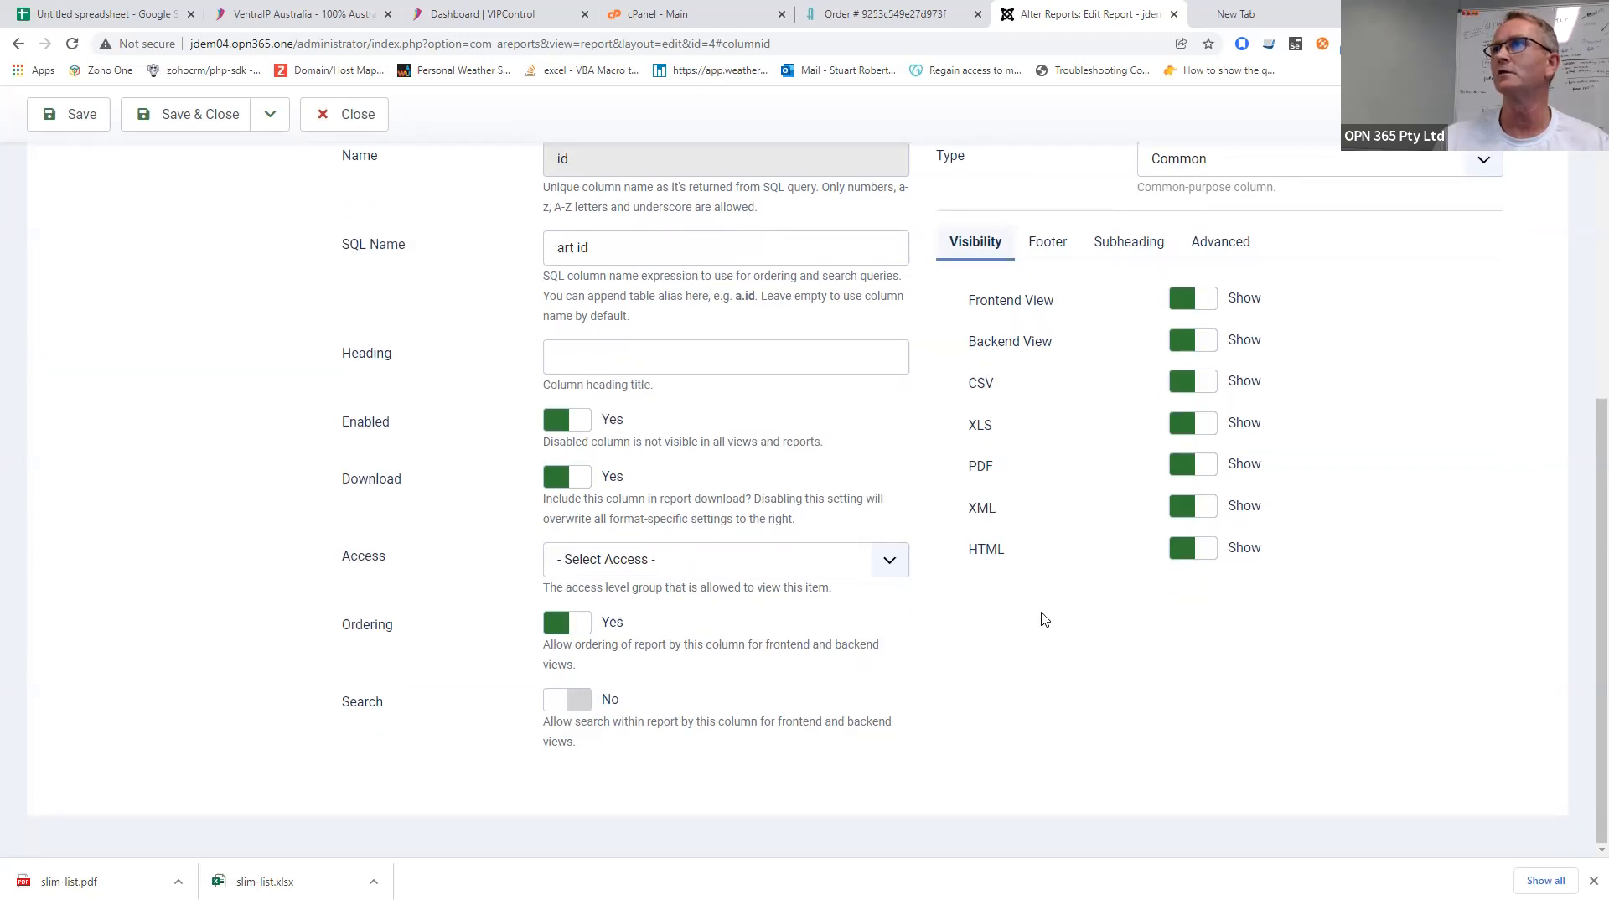
scroll(1073, 604, "up", 2)
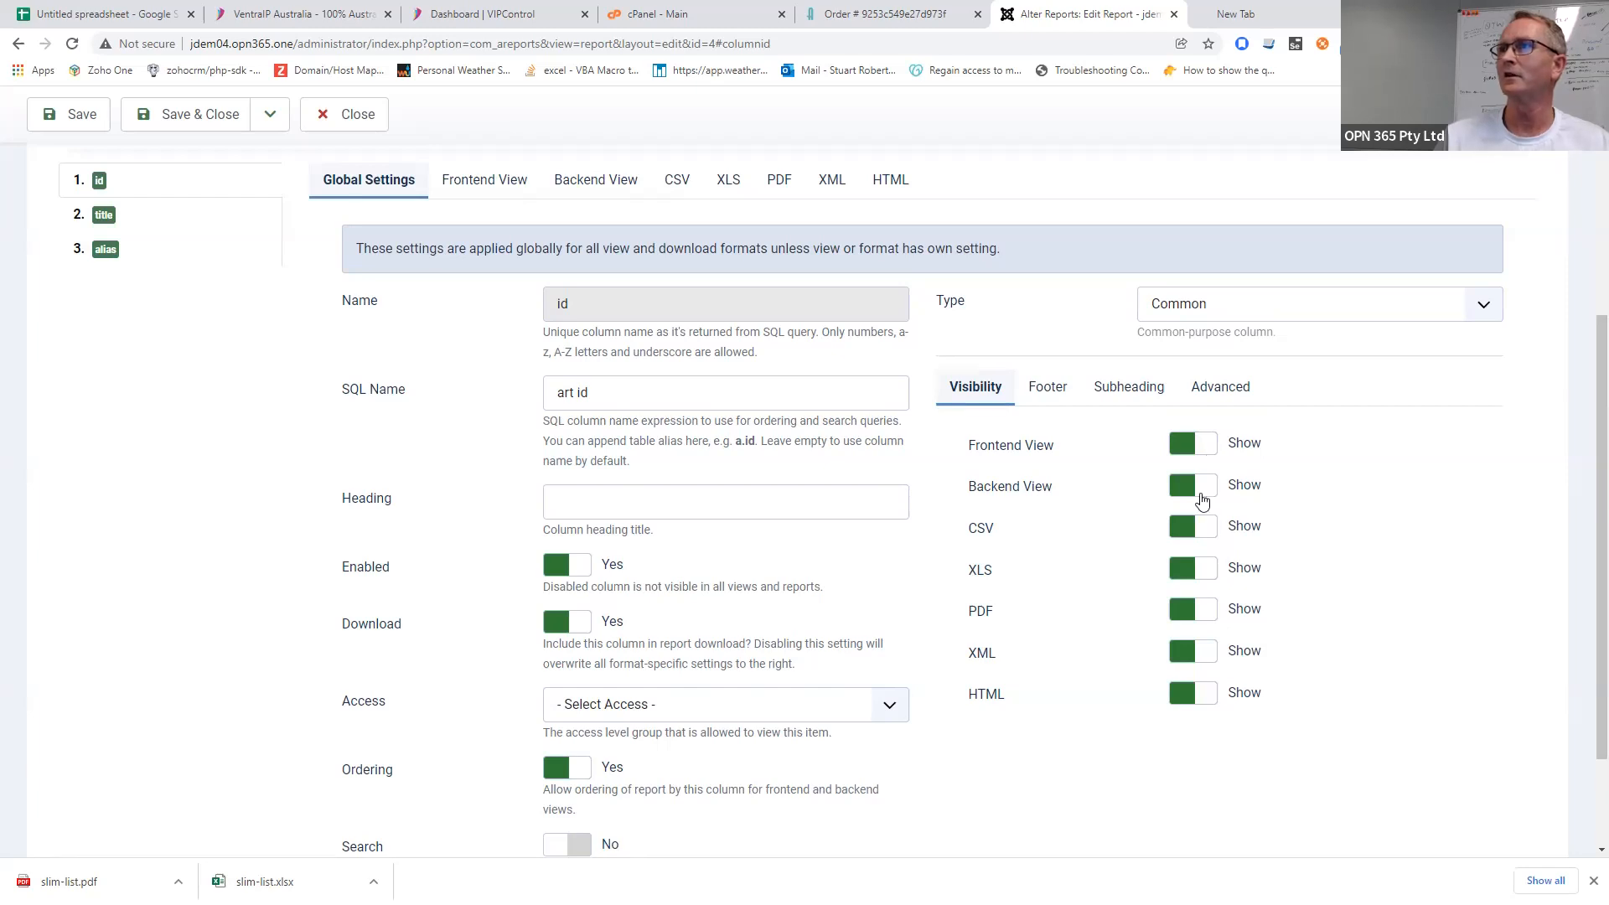
left_click(1202, 496)
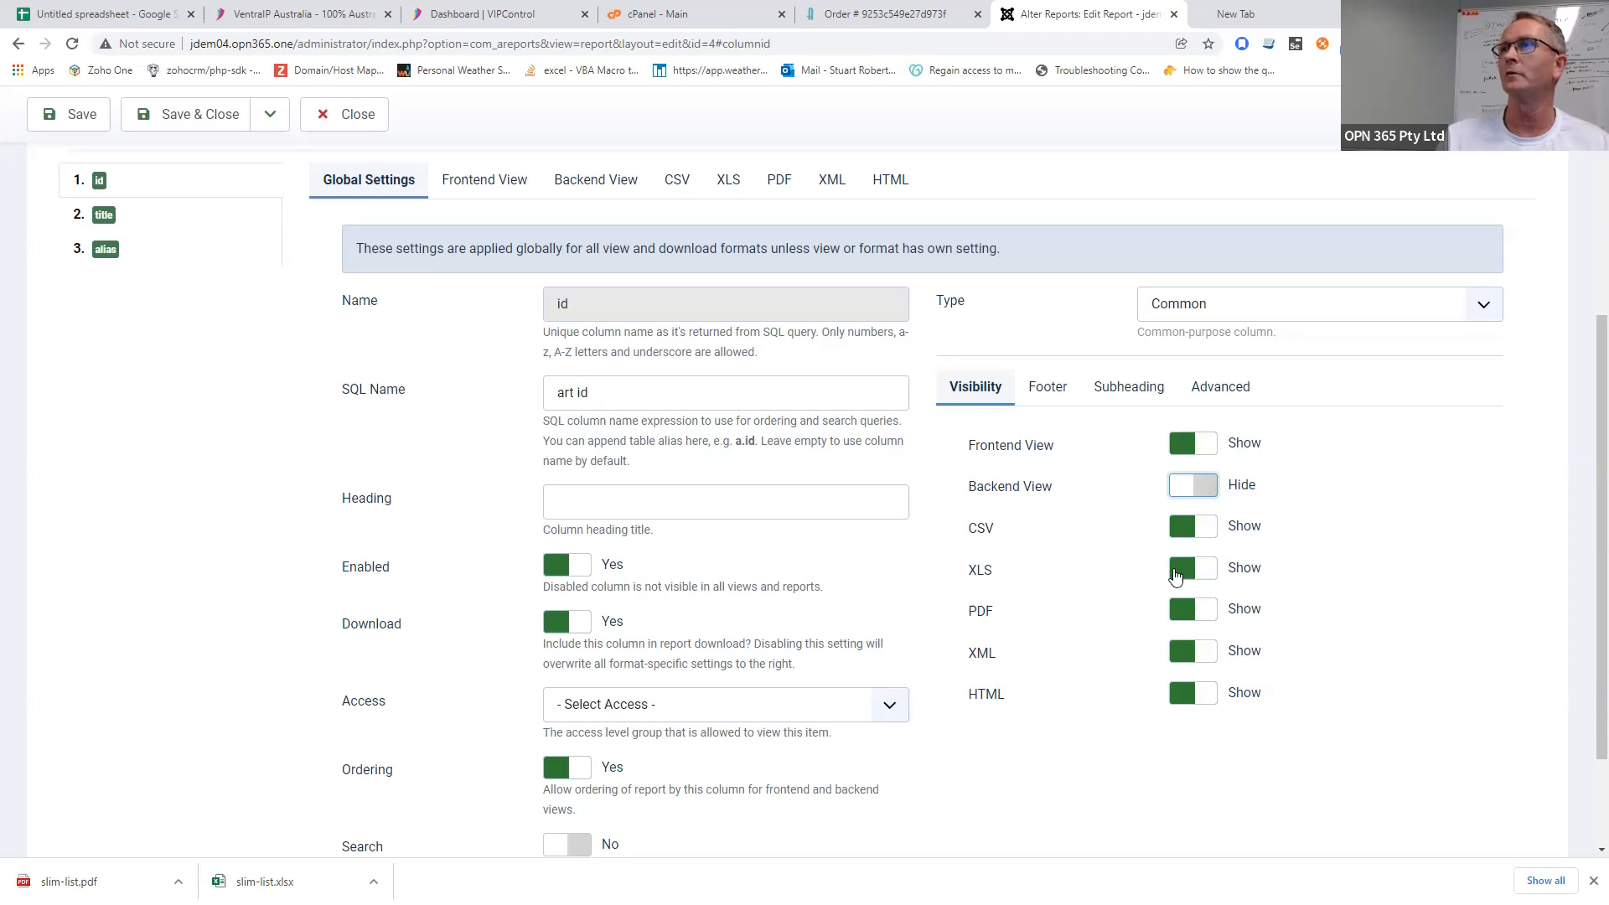
- Examine the id column's global footer settings and the available footer types
left_click(1054, 400)
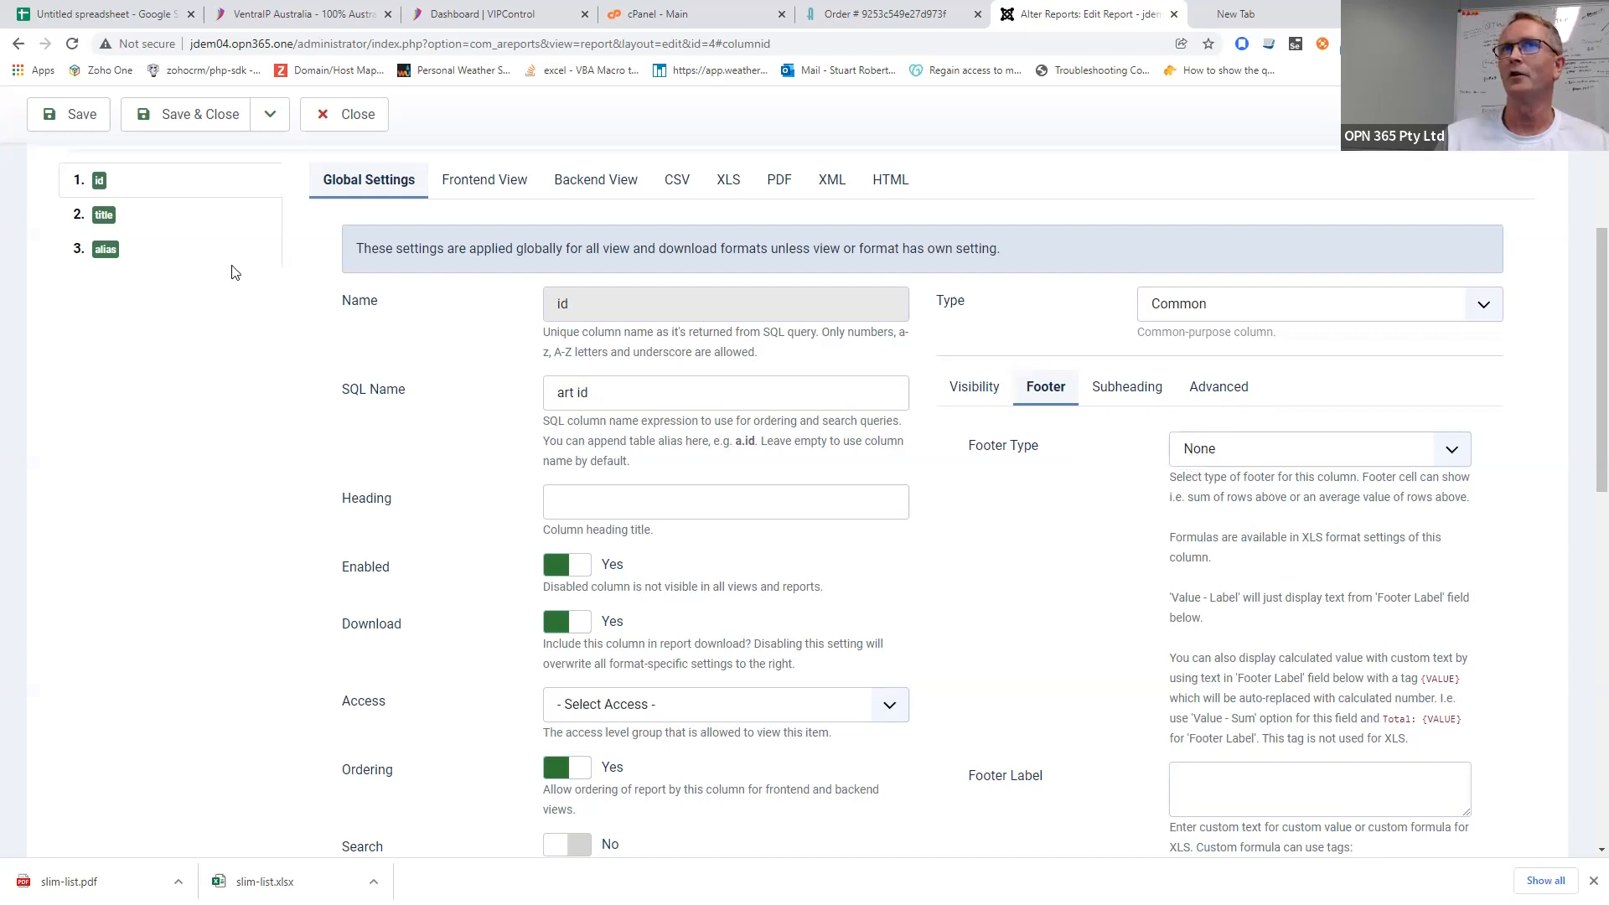
left_click(1250, 459)
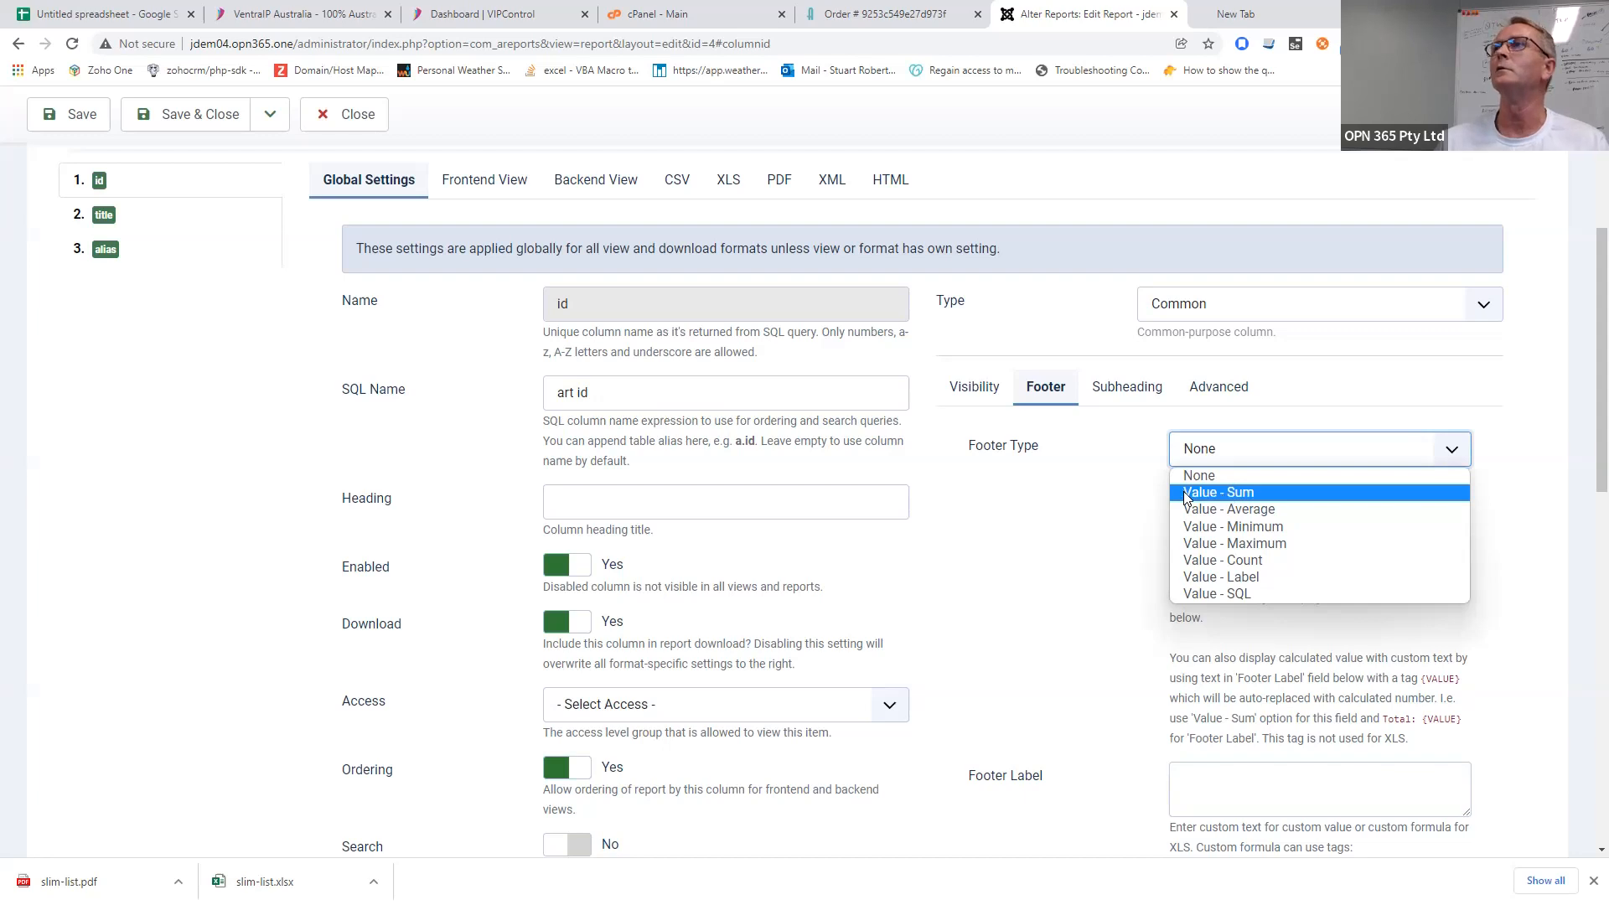
left_click(1138, 463)
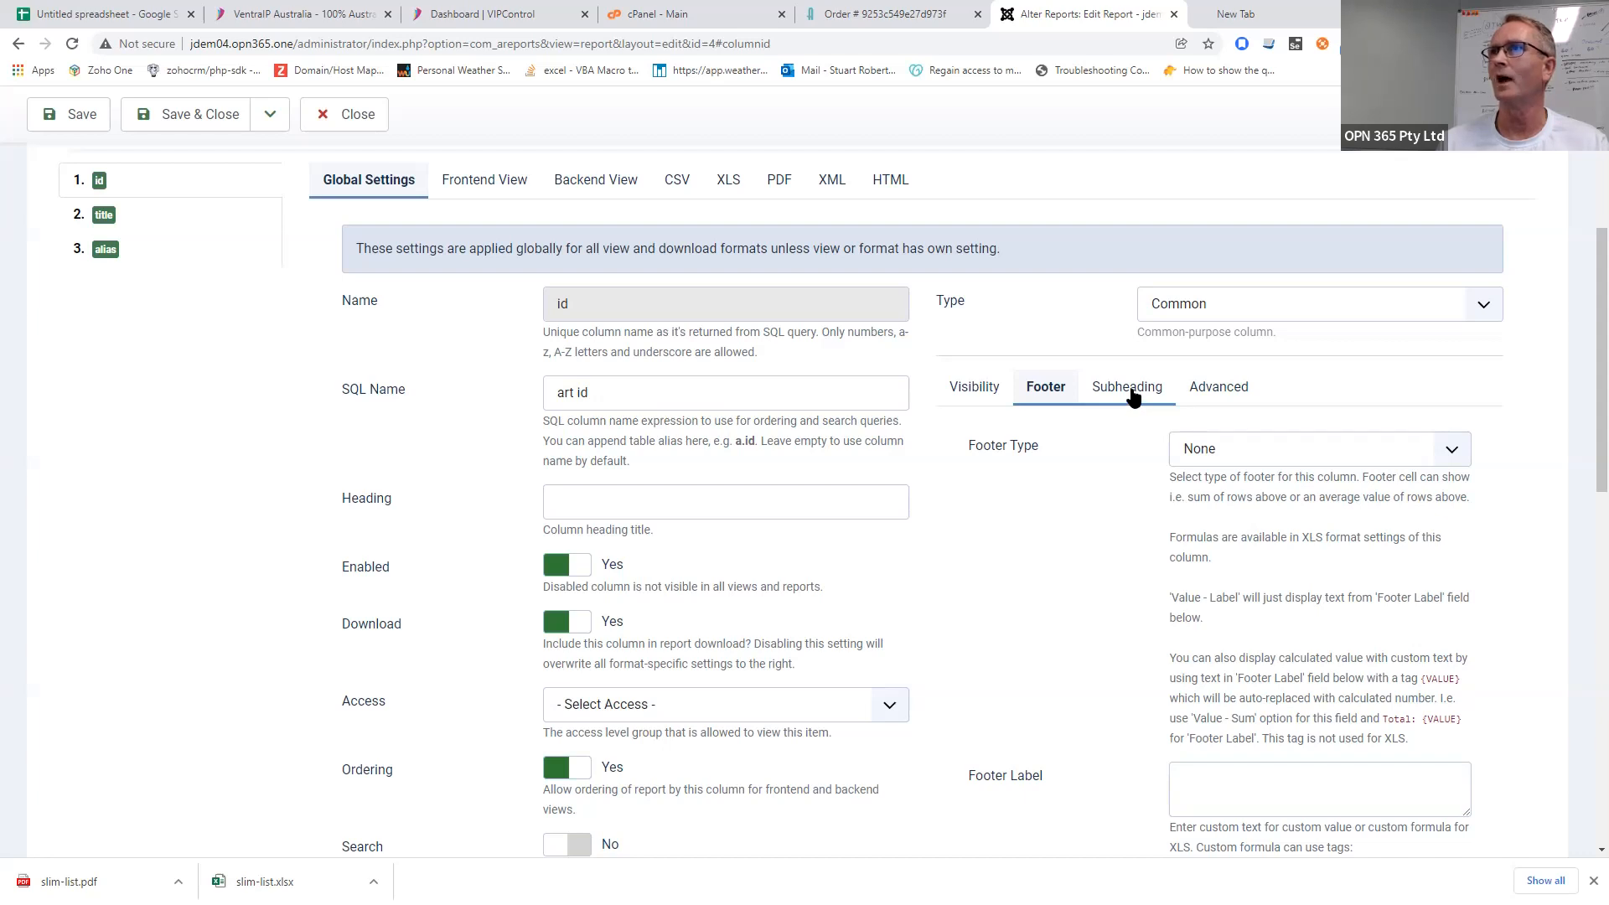
- Look through the id column's frontend view, backend view, CSV and XLS settings, including the XLS styles and footer options
scroll(947, 384, "up", 2)
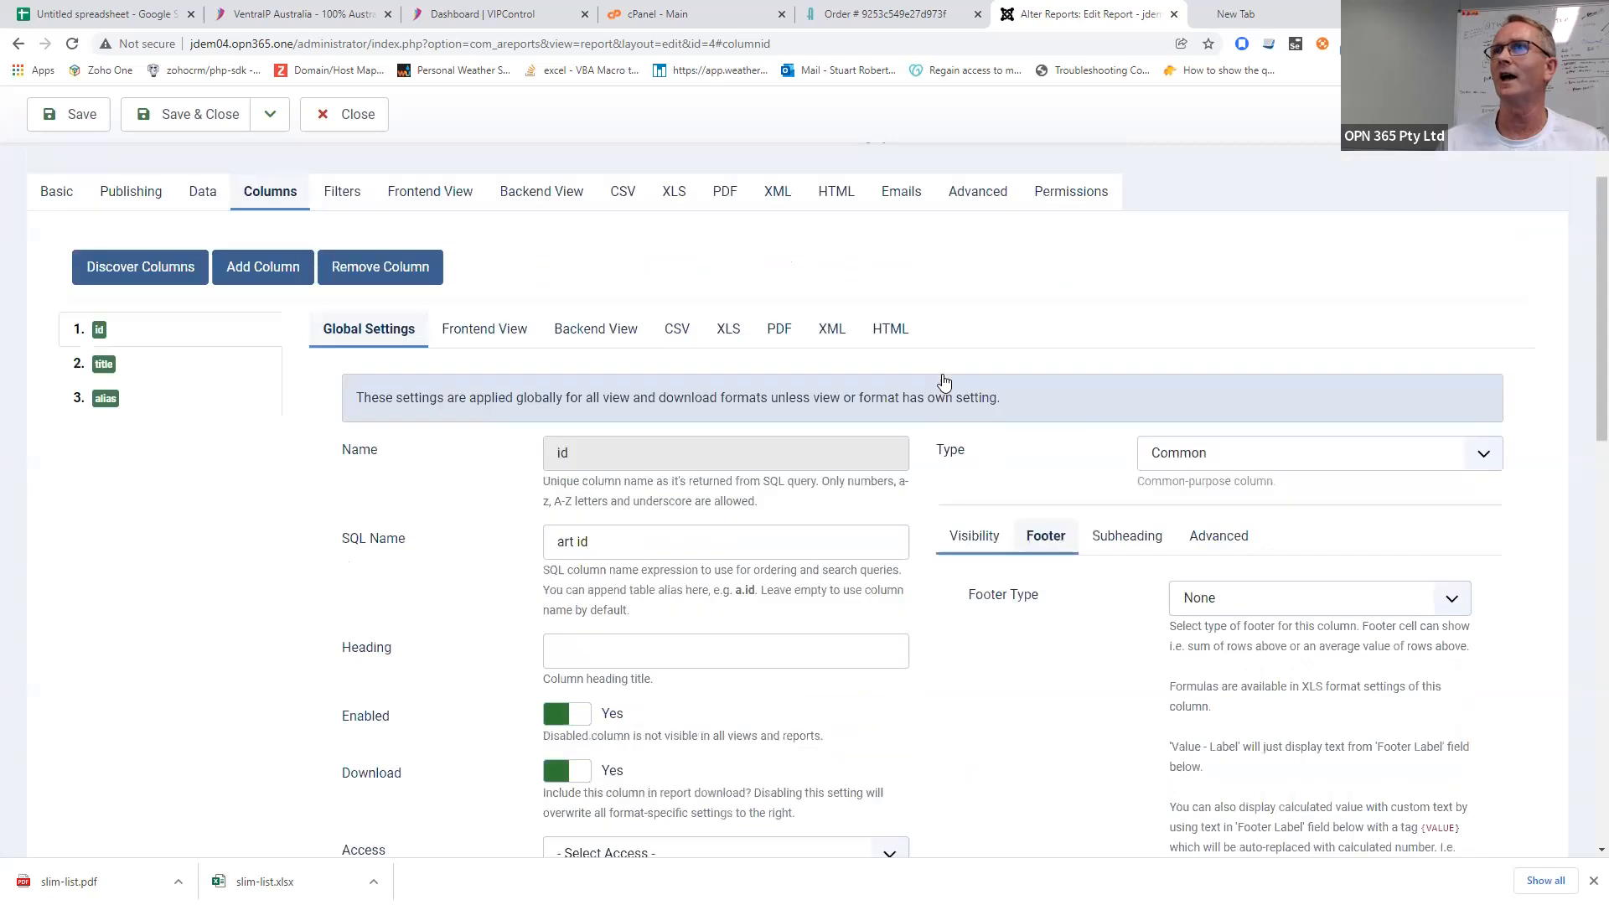
scroll(944, 382, "up", 2)
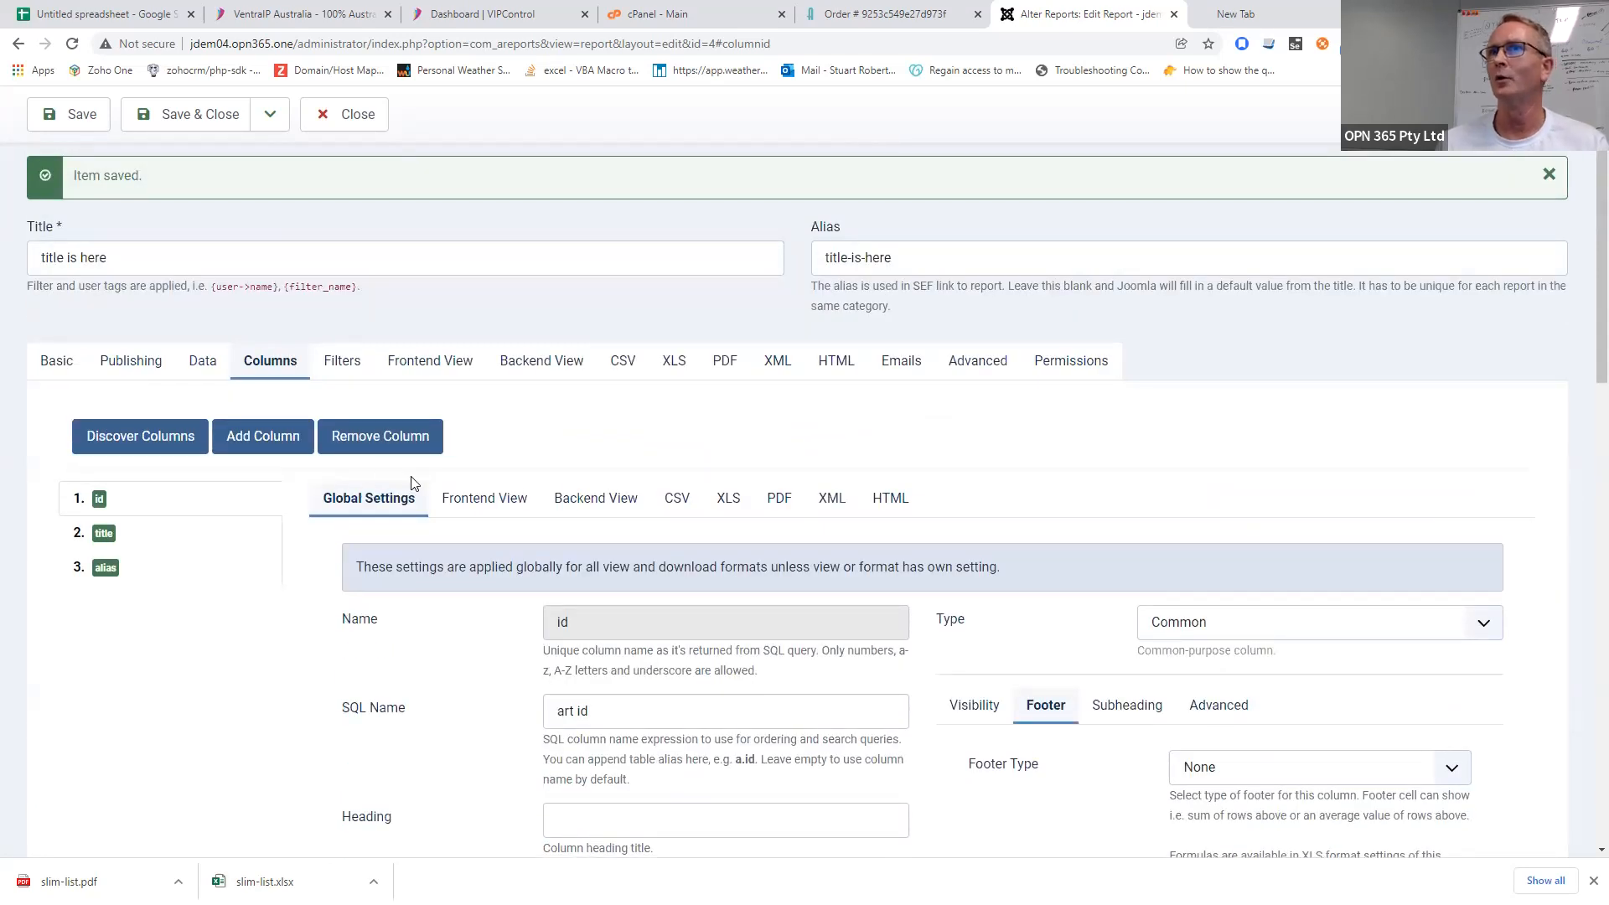
left_click(489, 500)
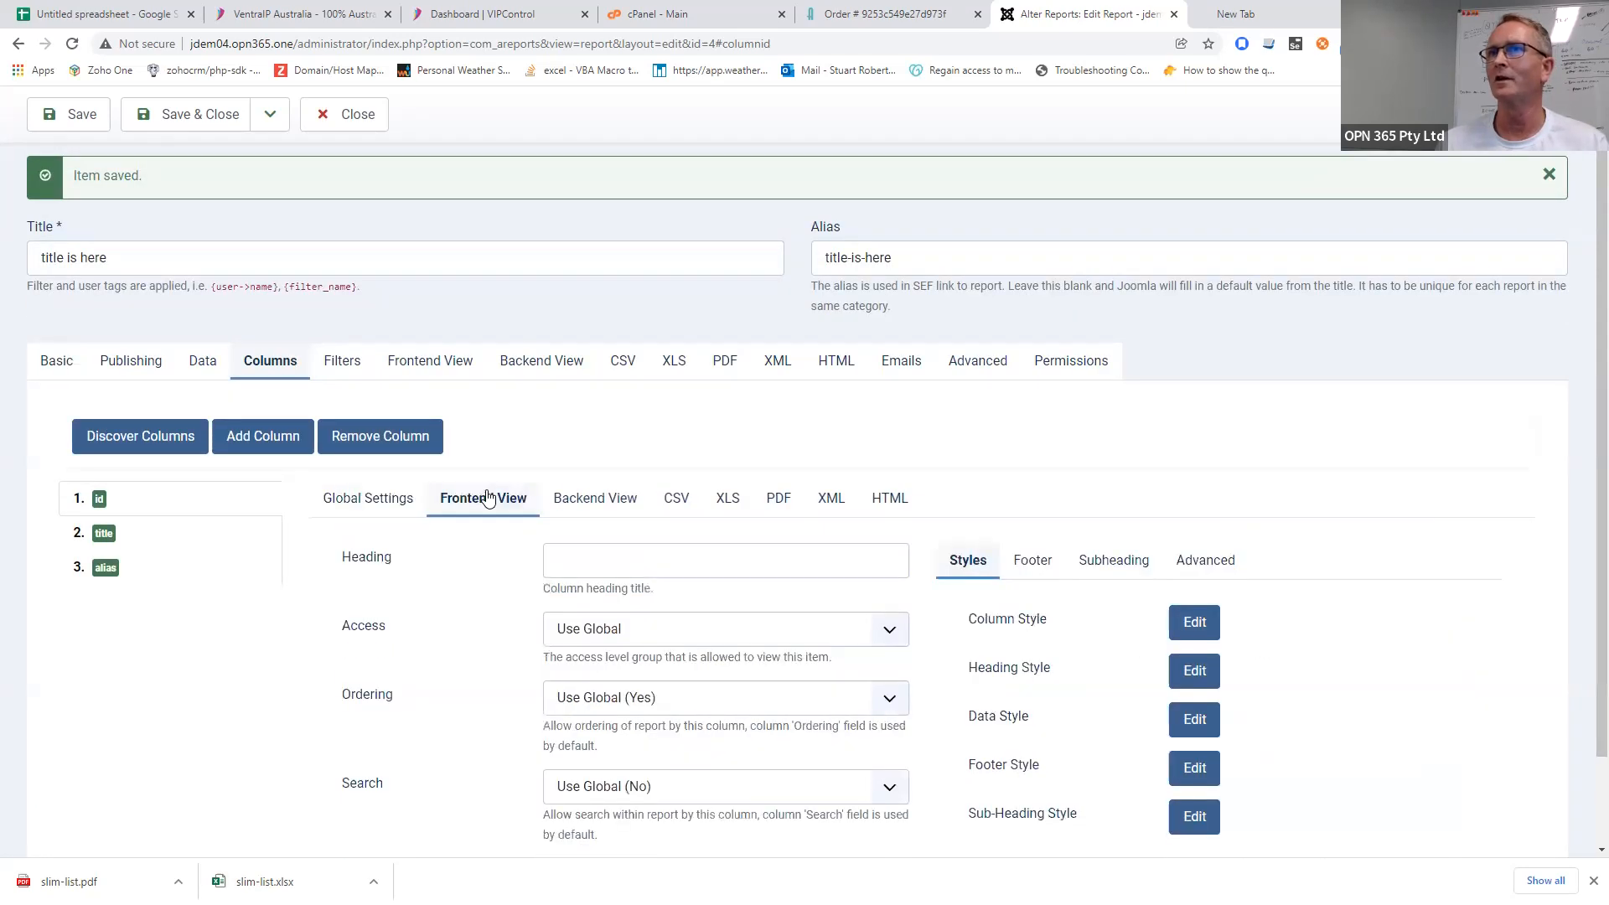
left_click(563, 506)
left_click(681, 503)
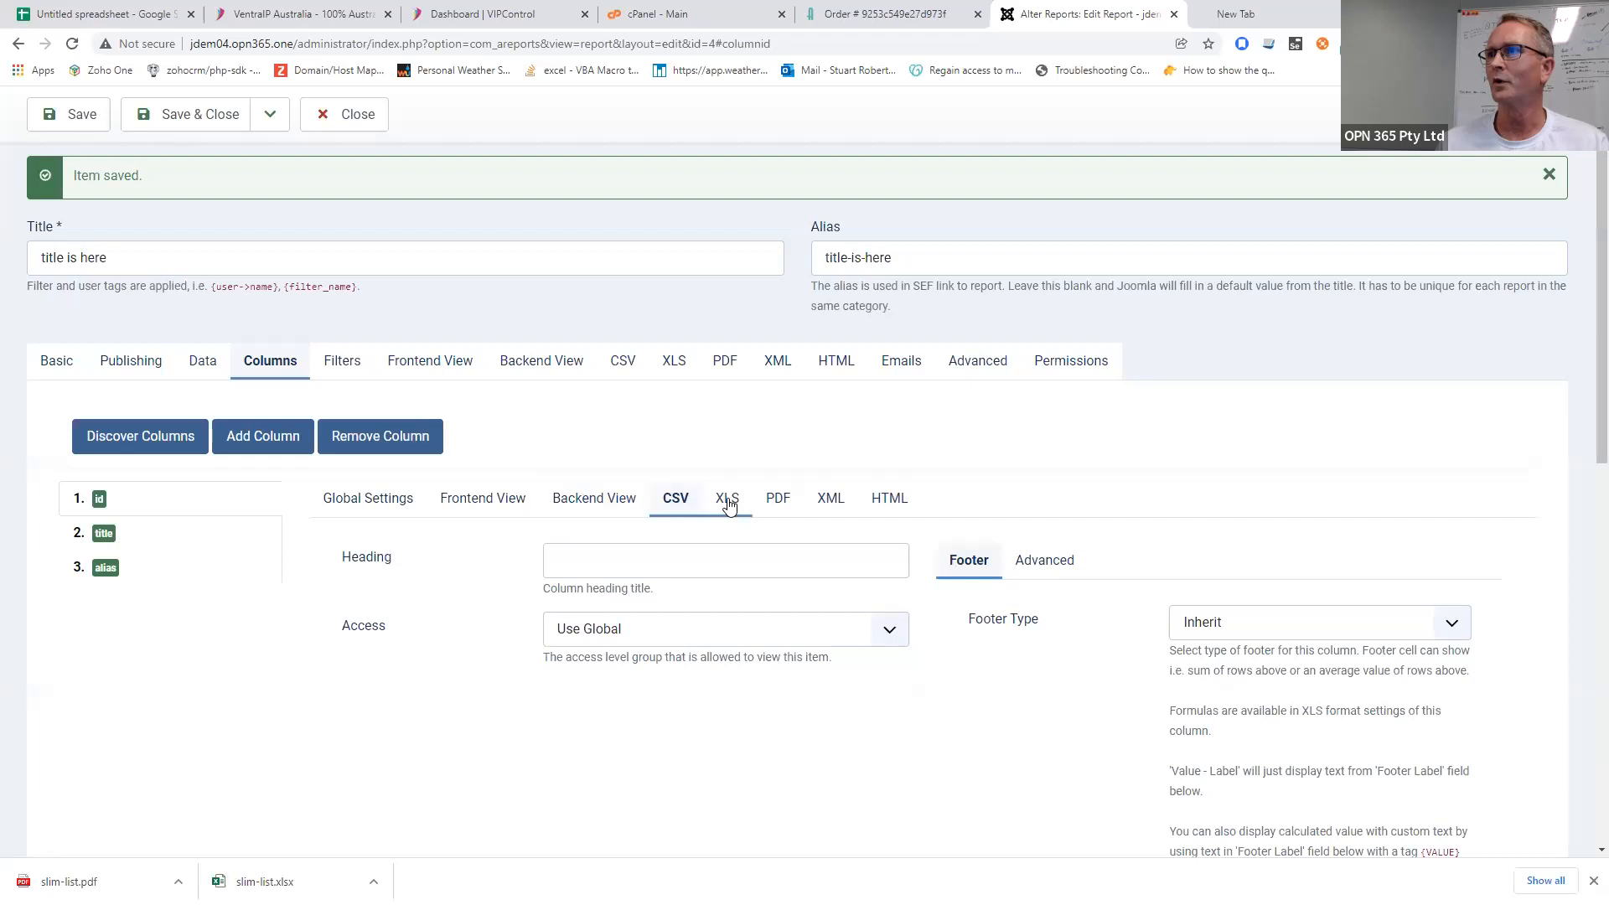
left_click(729, 506)
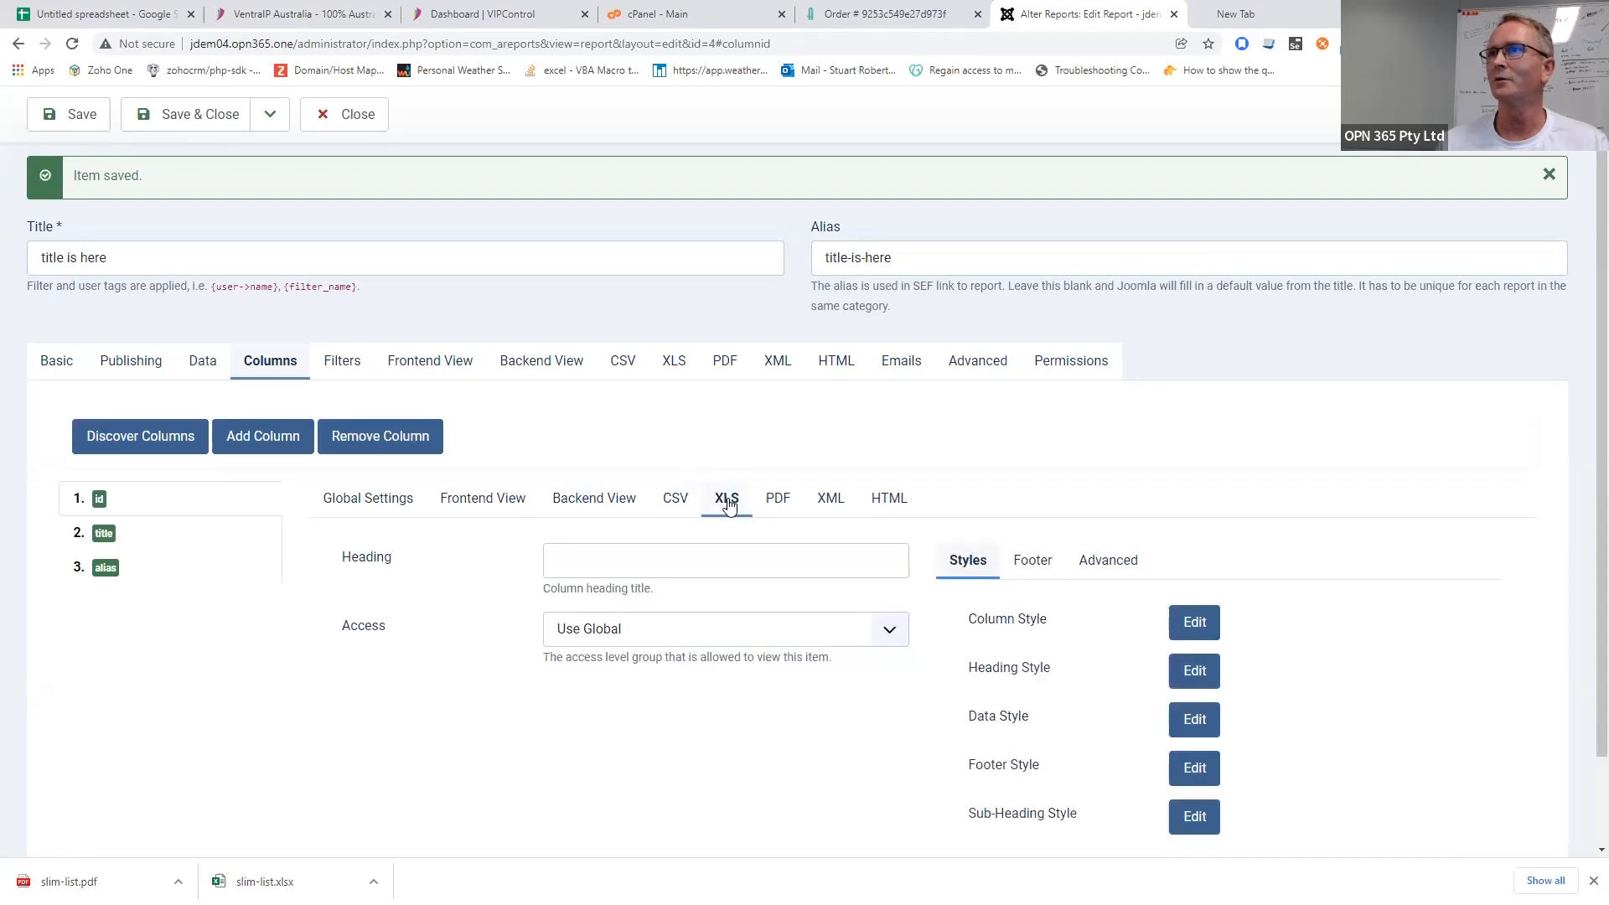
left_click(679, 502)
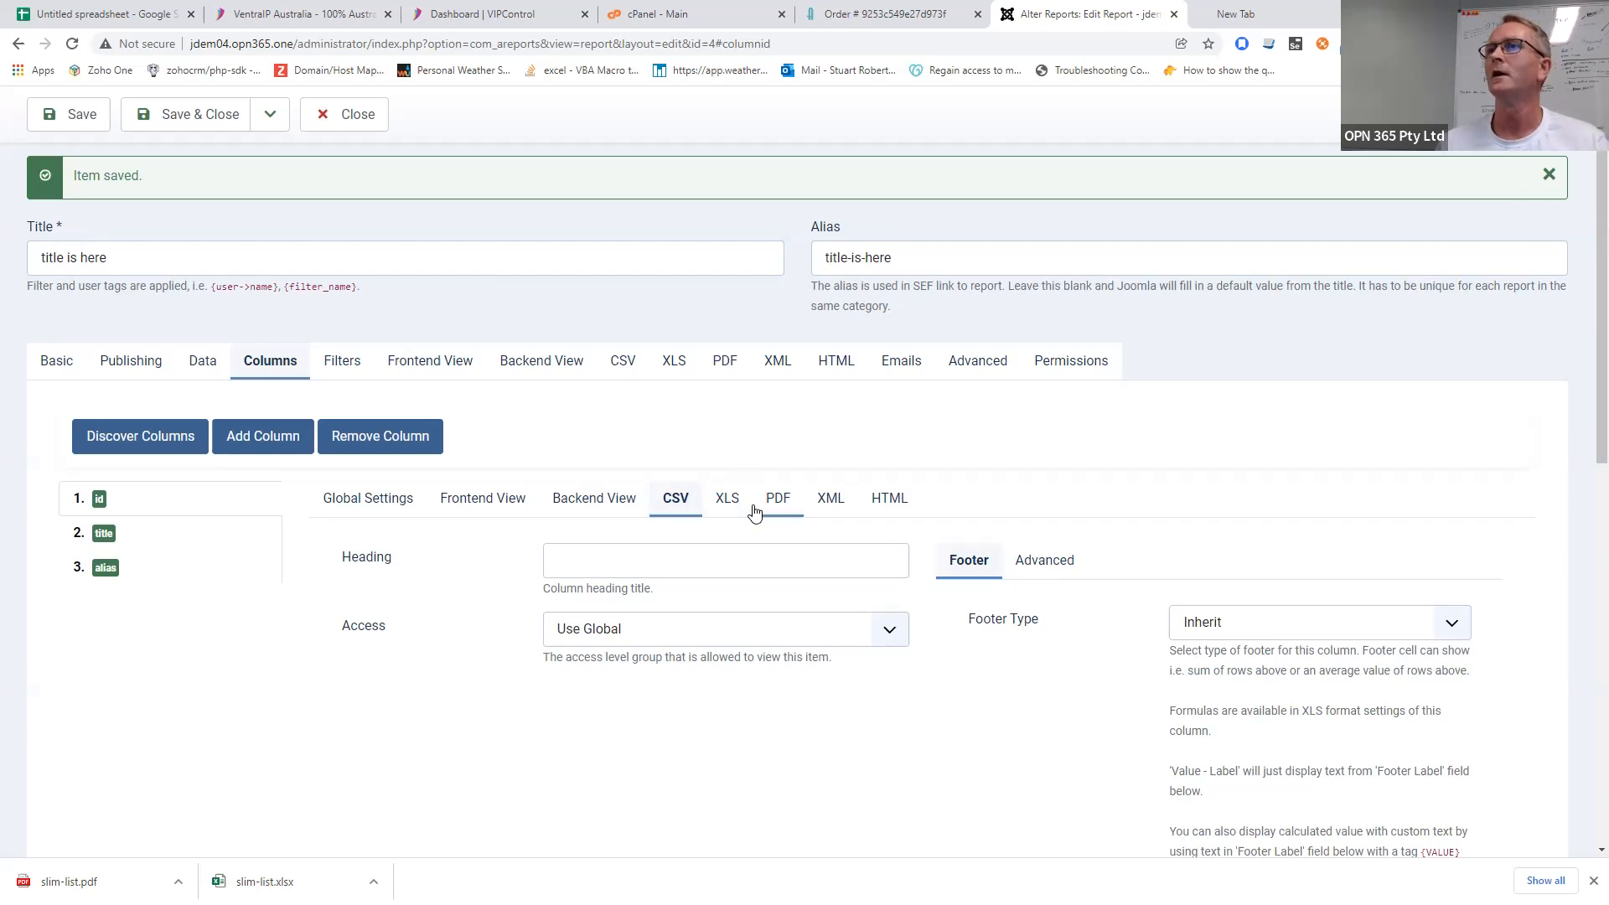
left_click(729, 499)
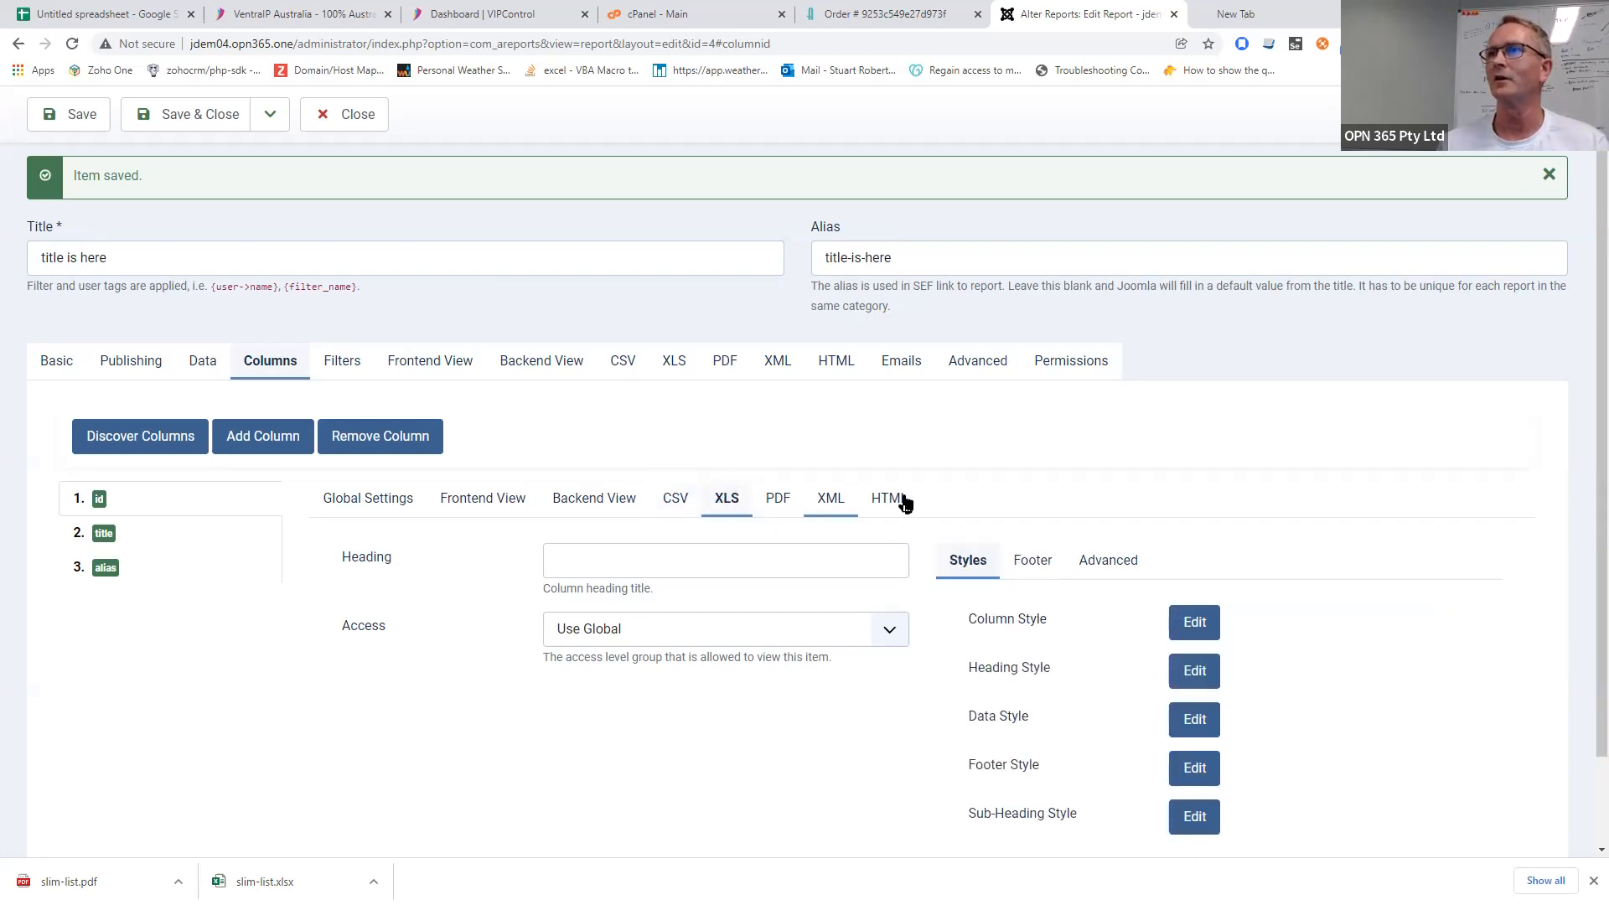
scroll(964, 508, "down", 2)
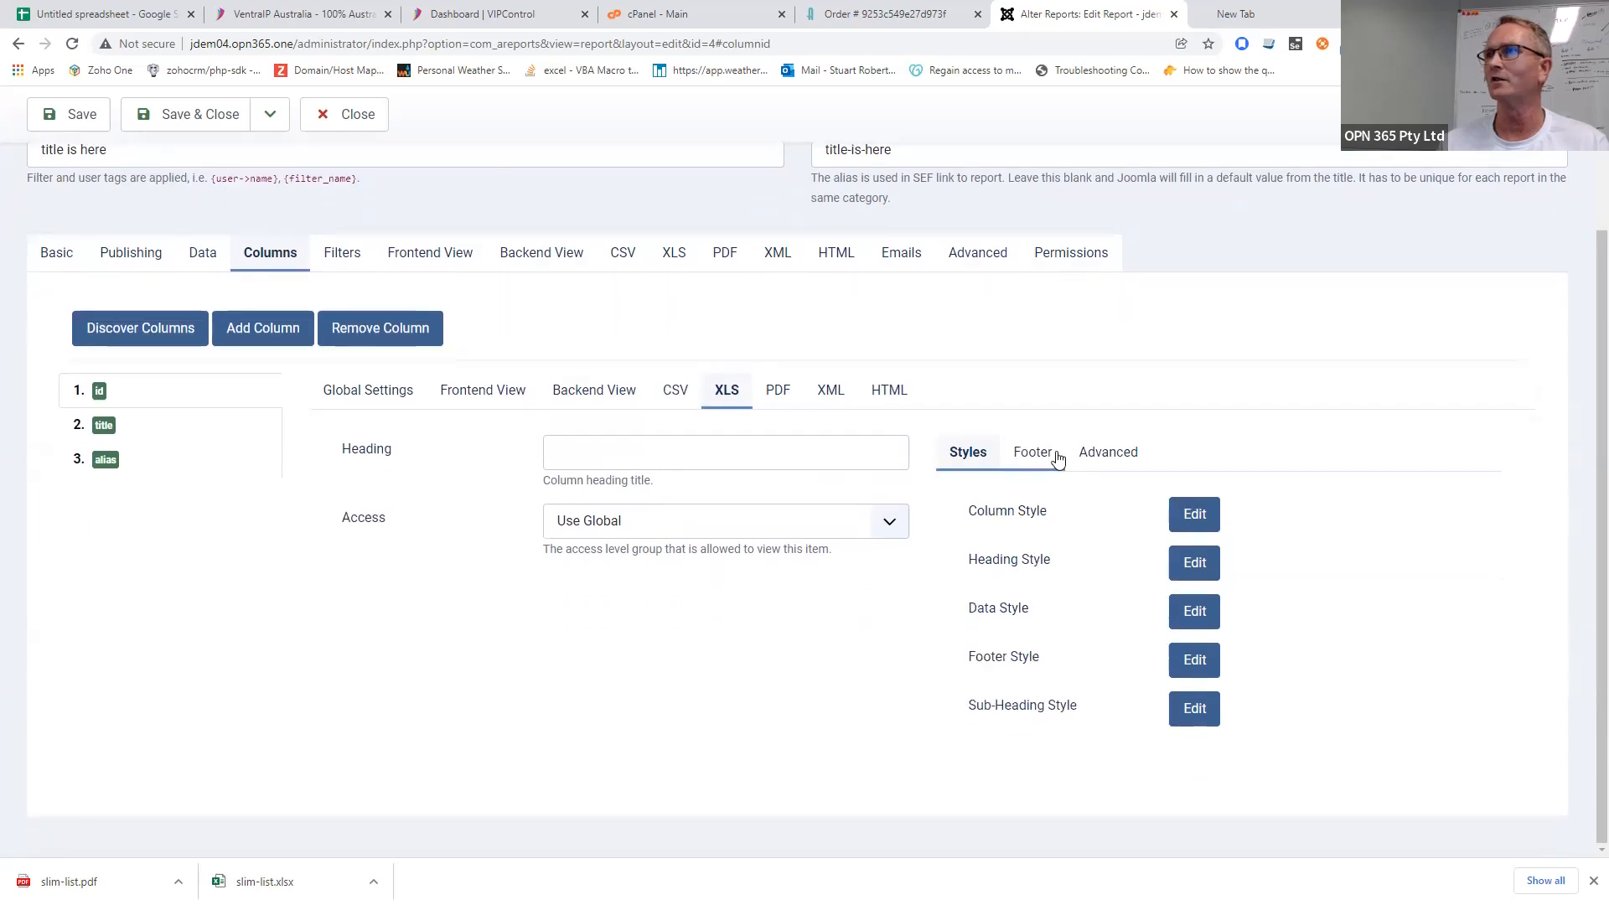
left_click(1029, 455)
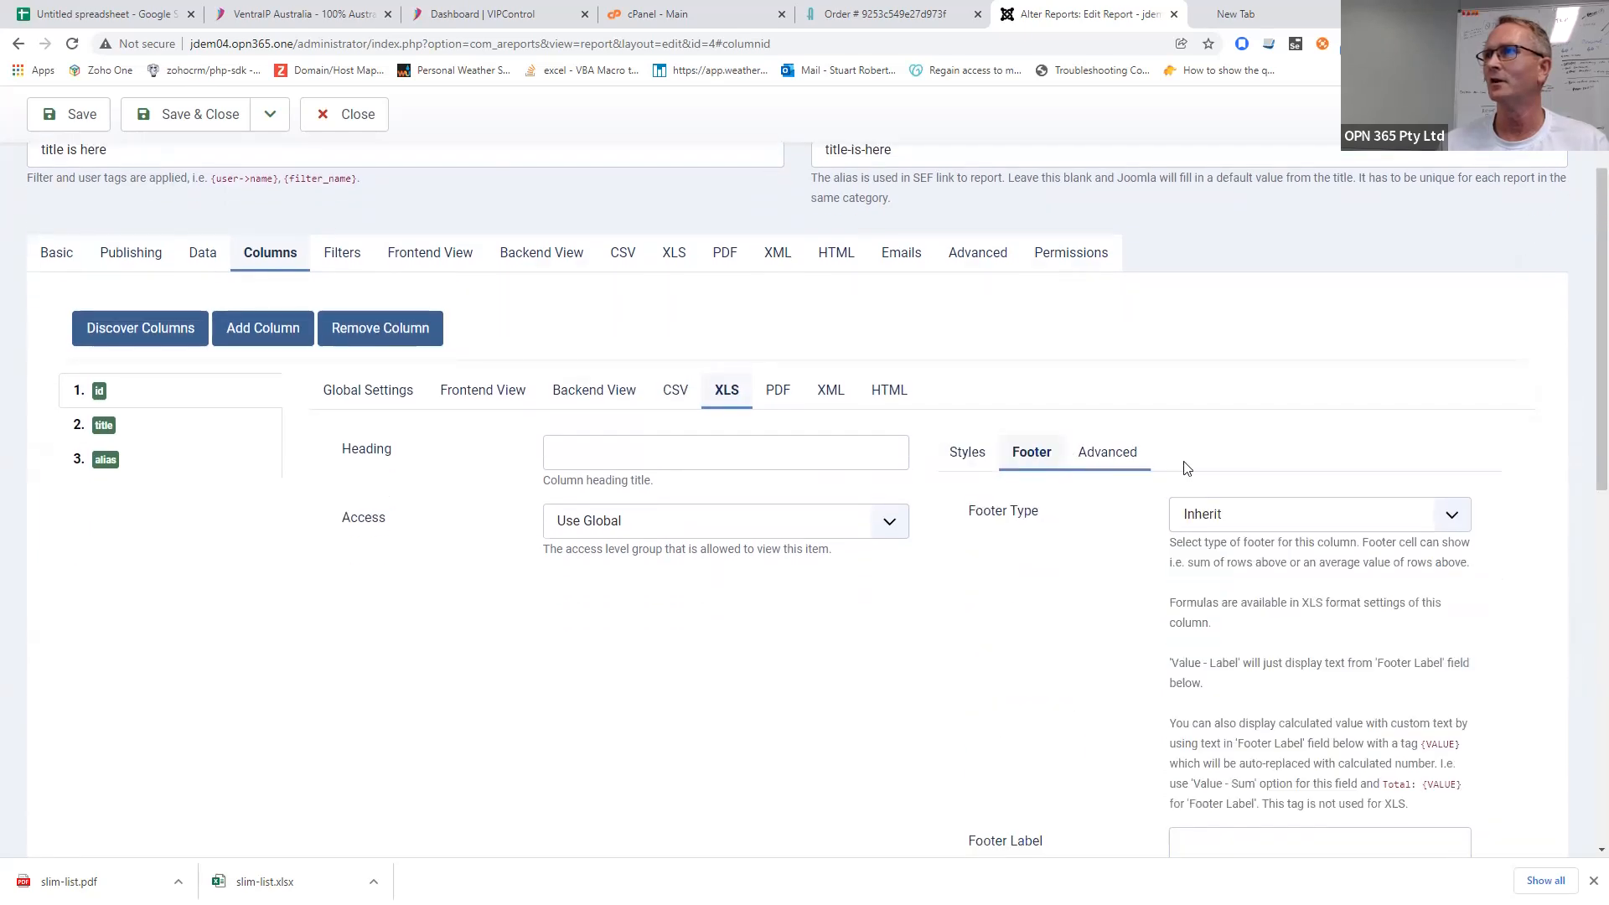
left_click(985, 451)
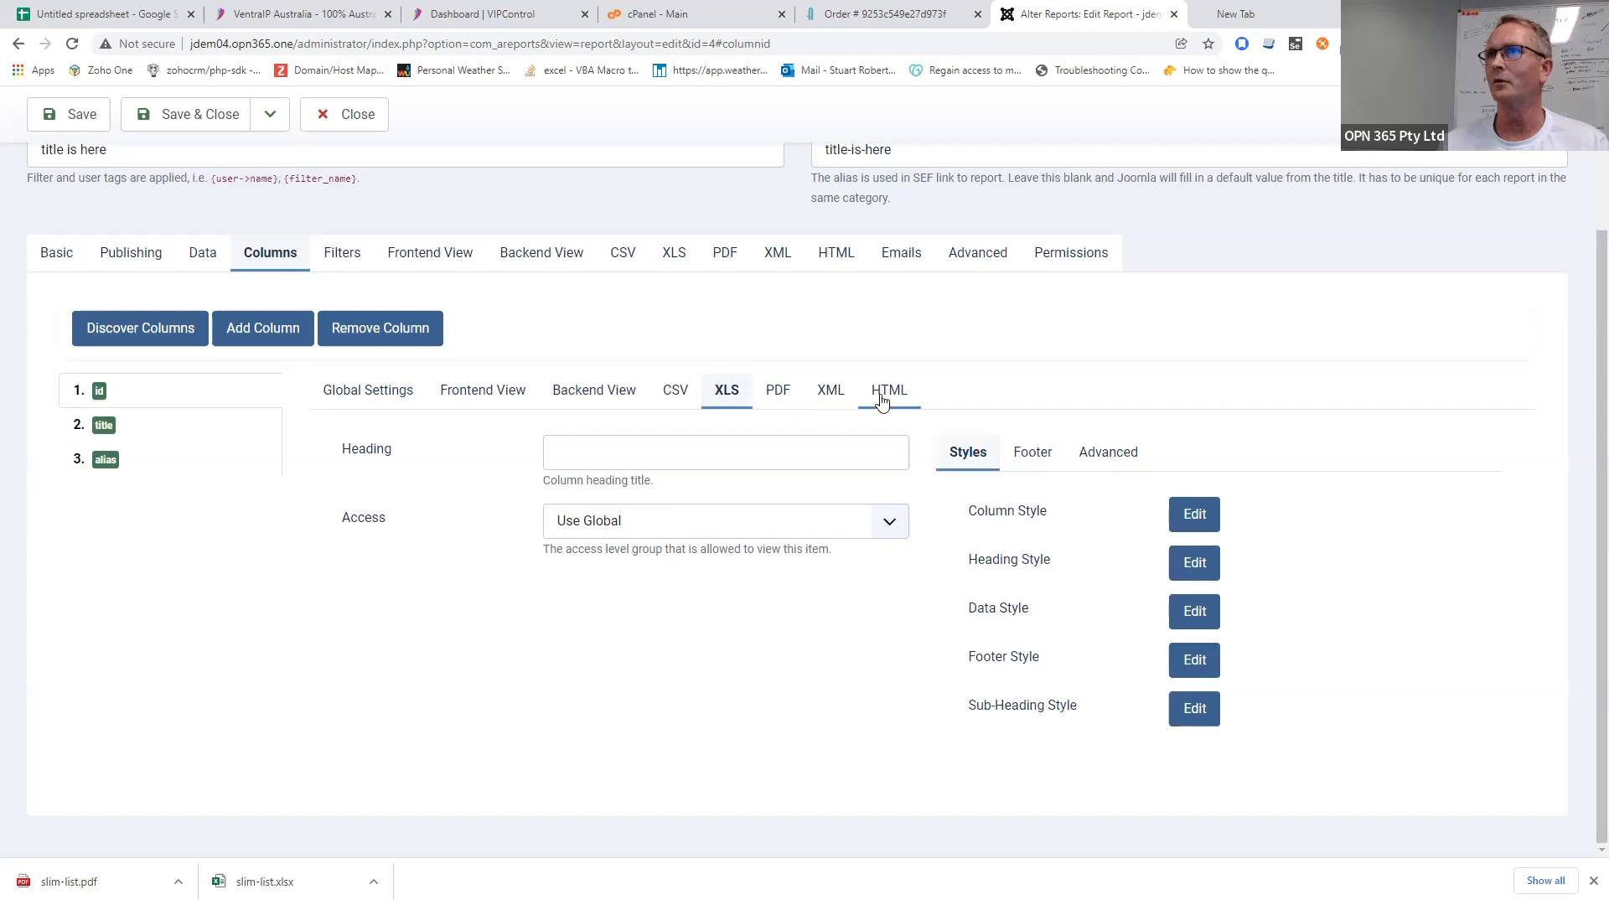
- Move the alias column above the title column and save the report
left_click(201, 428)
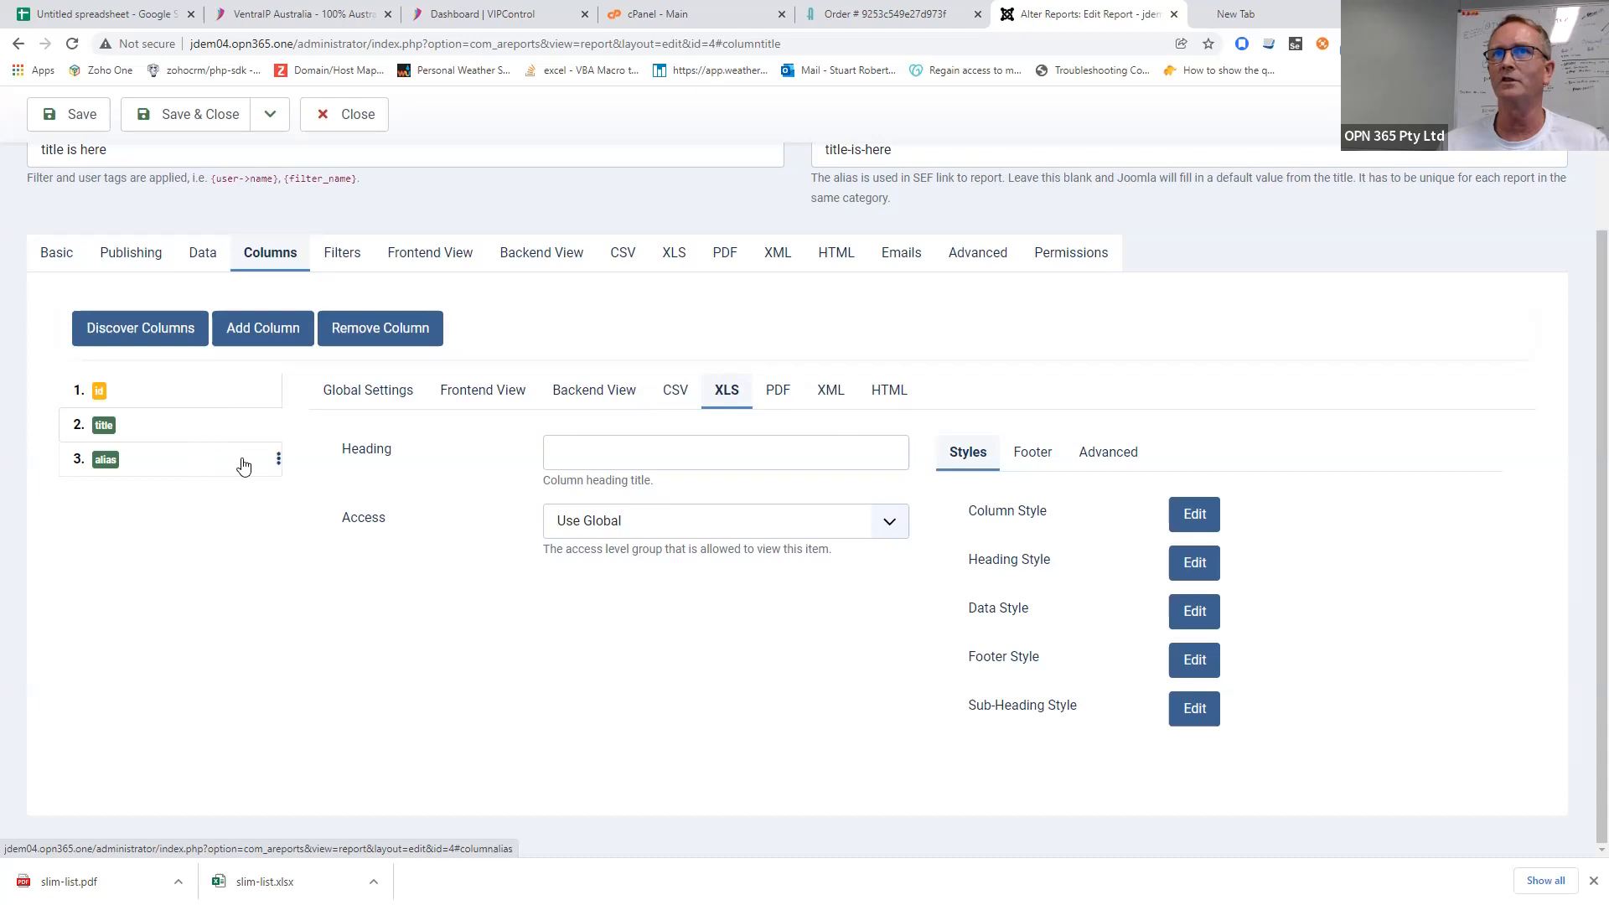
left_click_drag(276, 457, 271, 425)
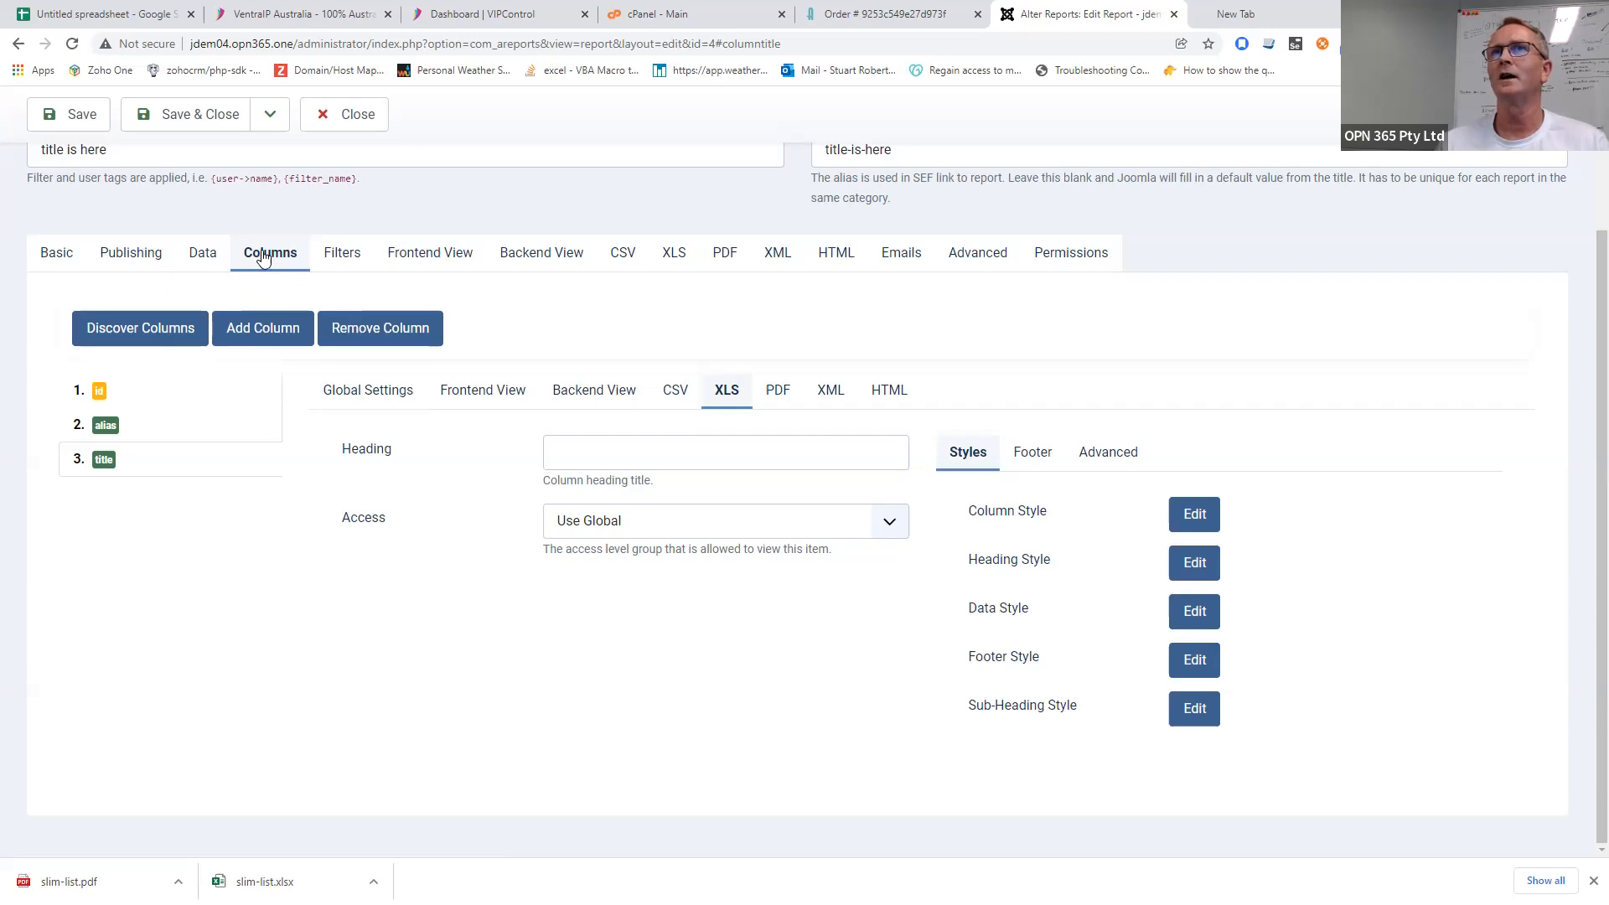
left_click(84, 119)
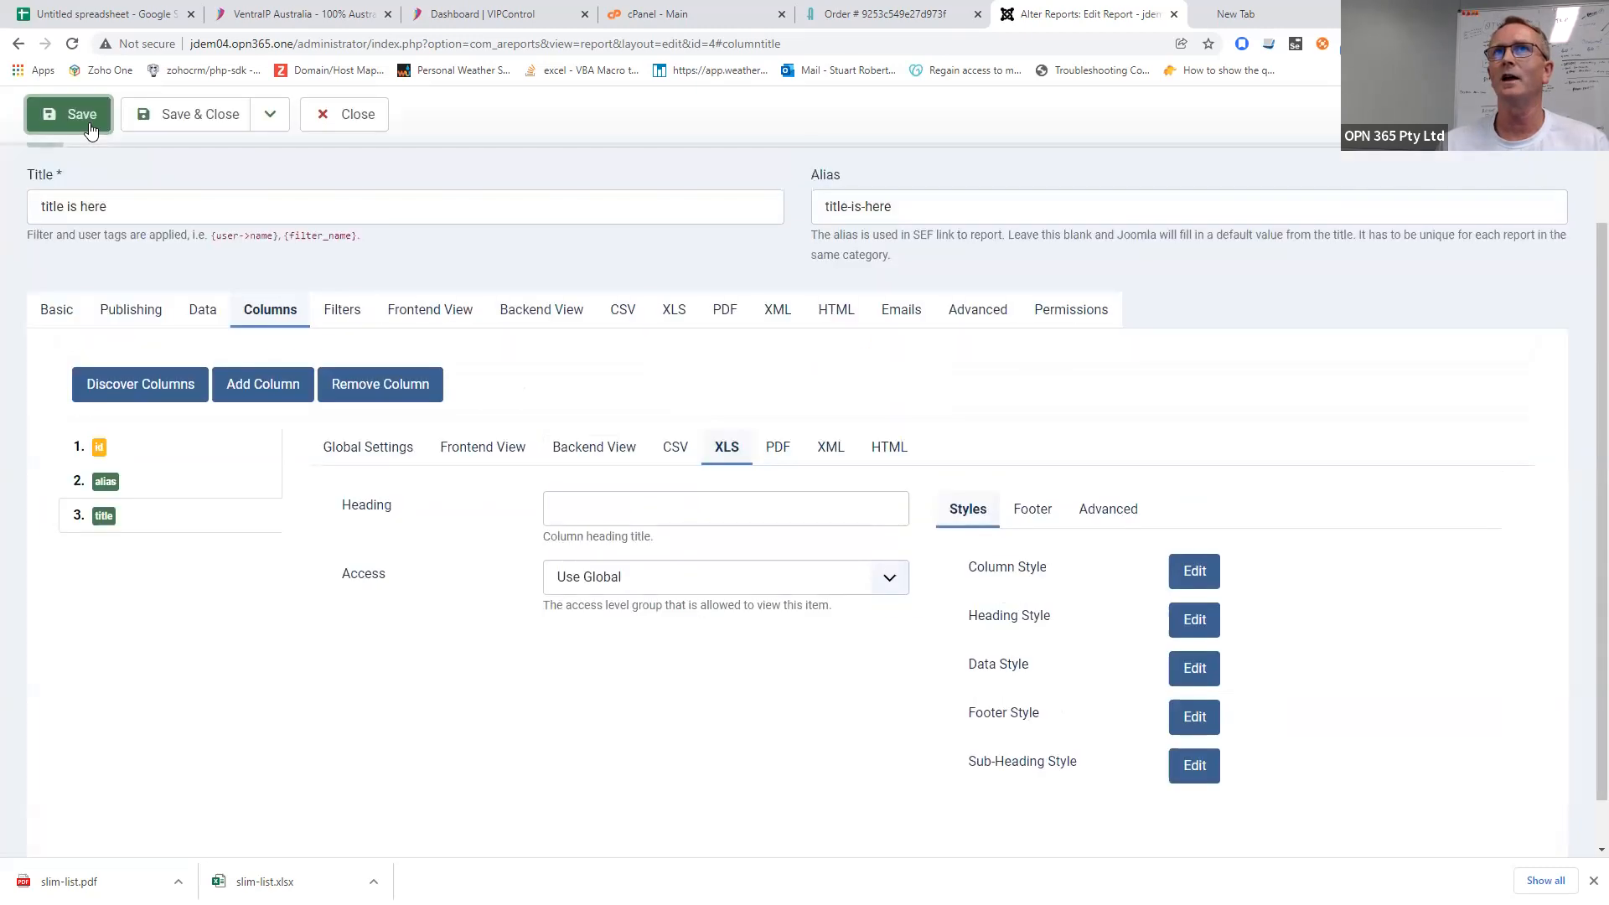
- Save and close the report, and check its rows and columns in the backend view
left_click(177, 131)
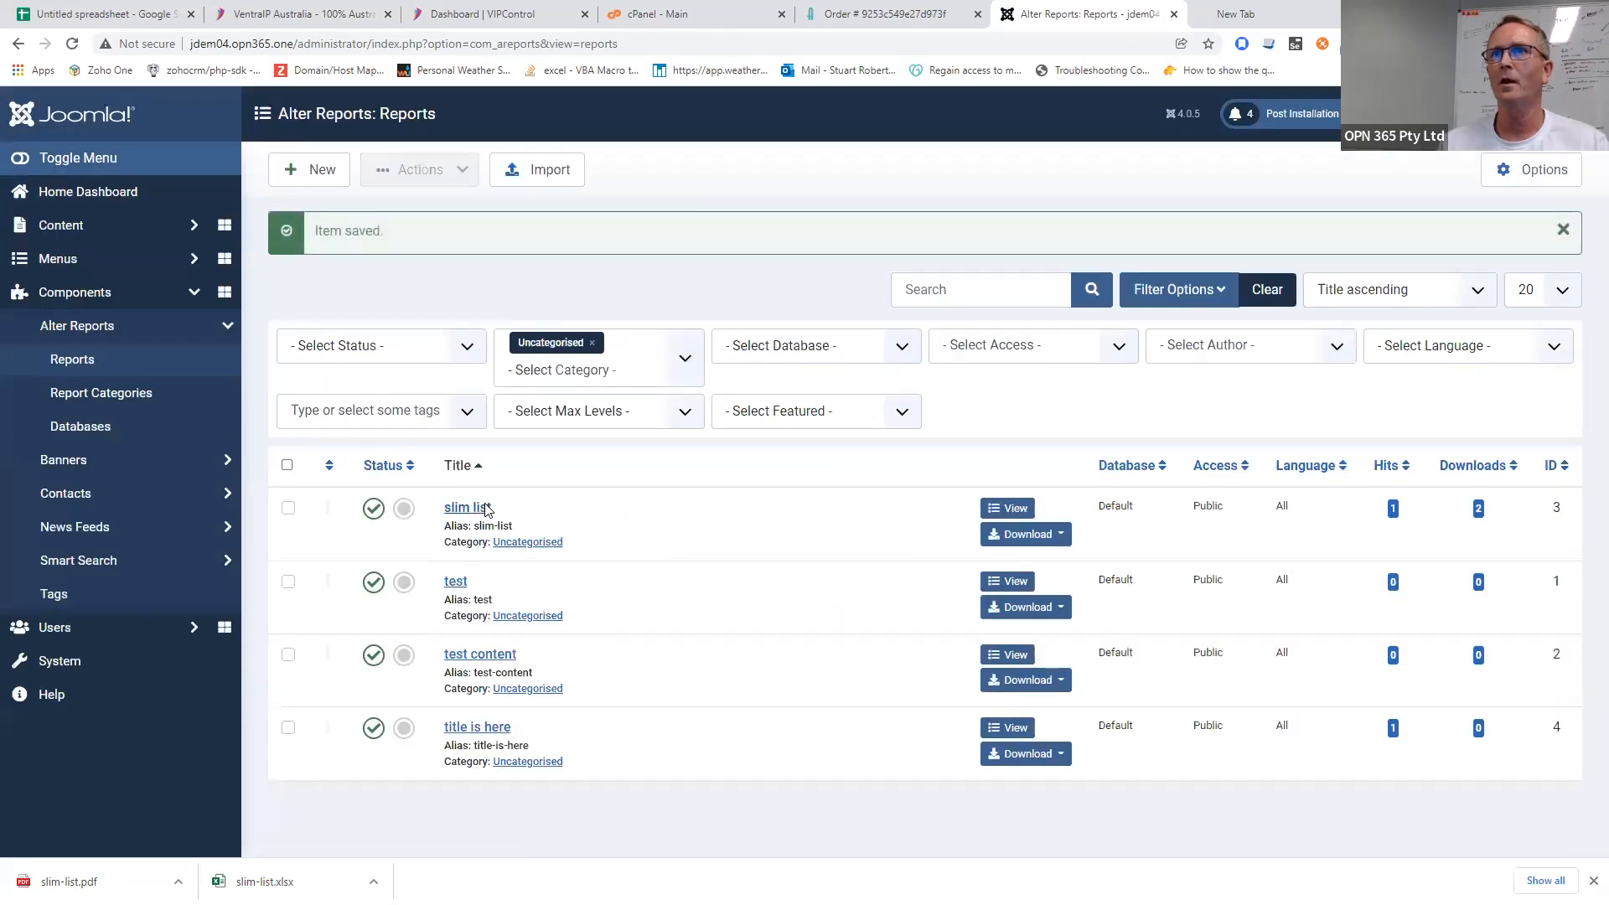
left_click(999, 730)
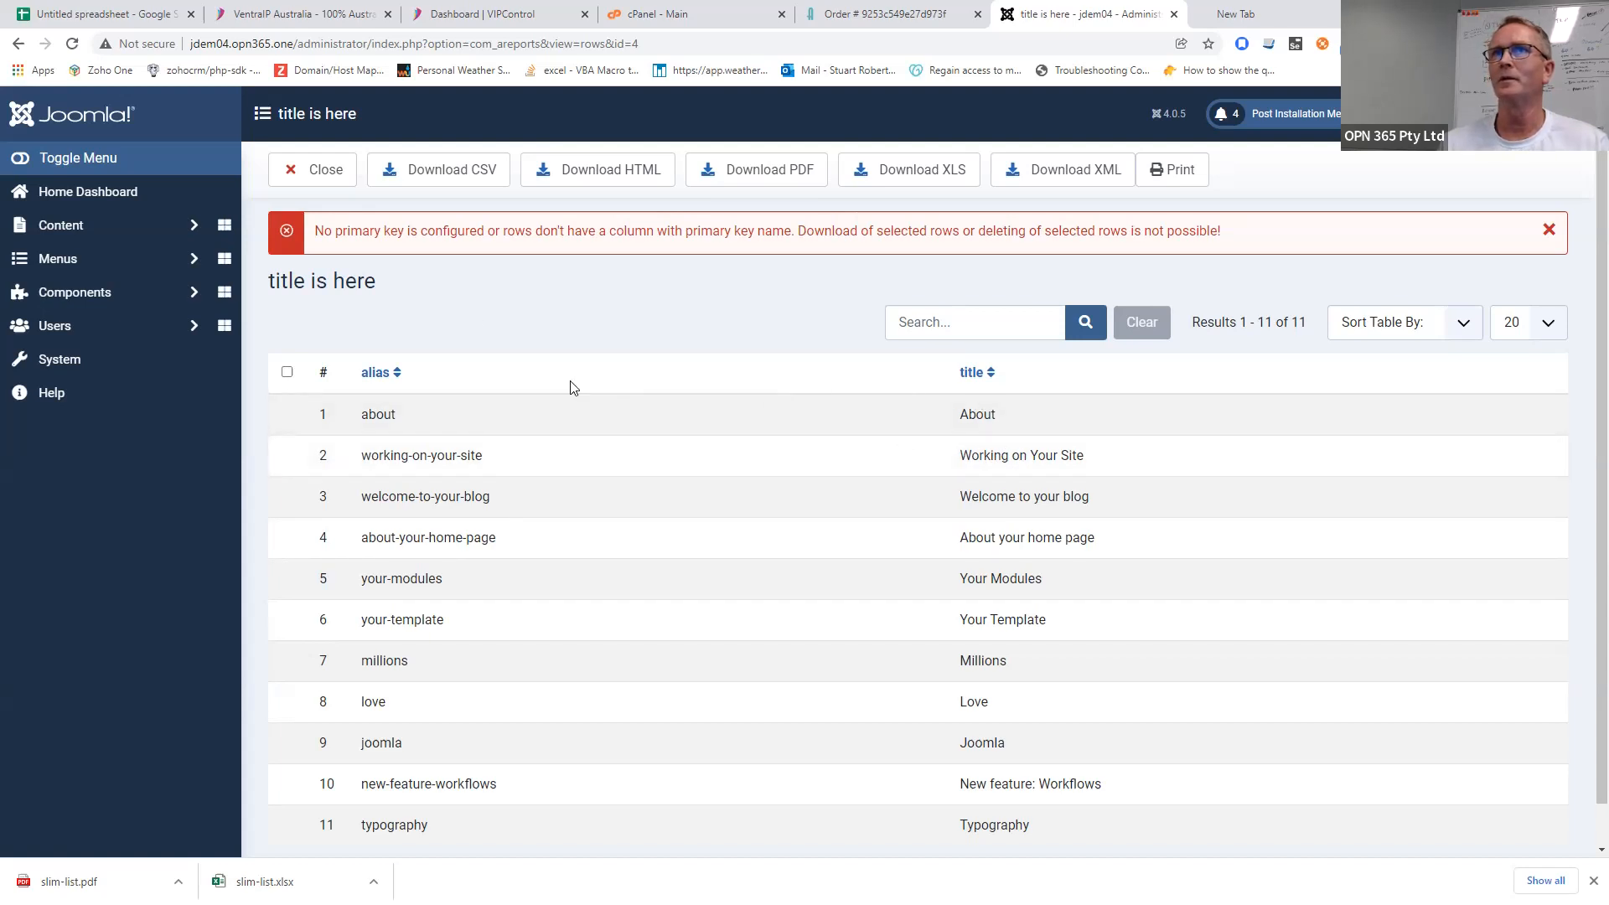
left_click(354, 186)
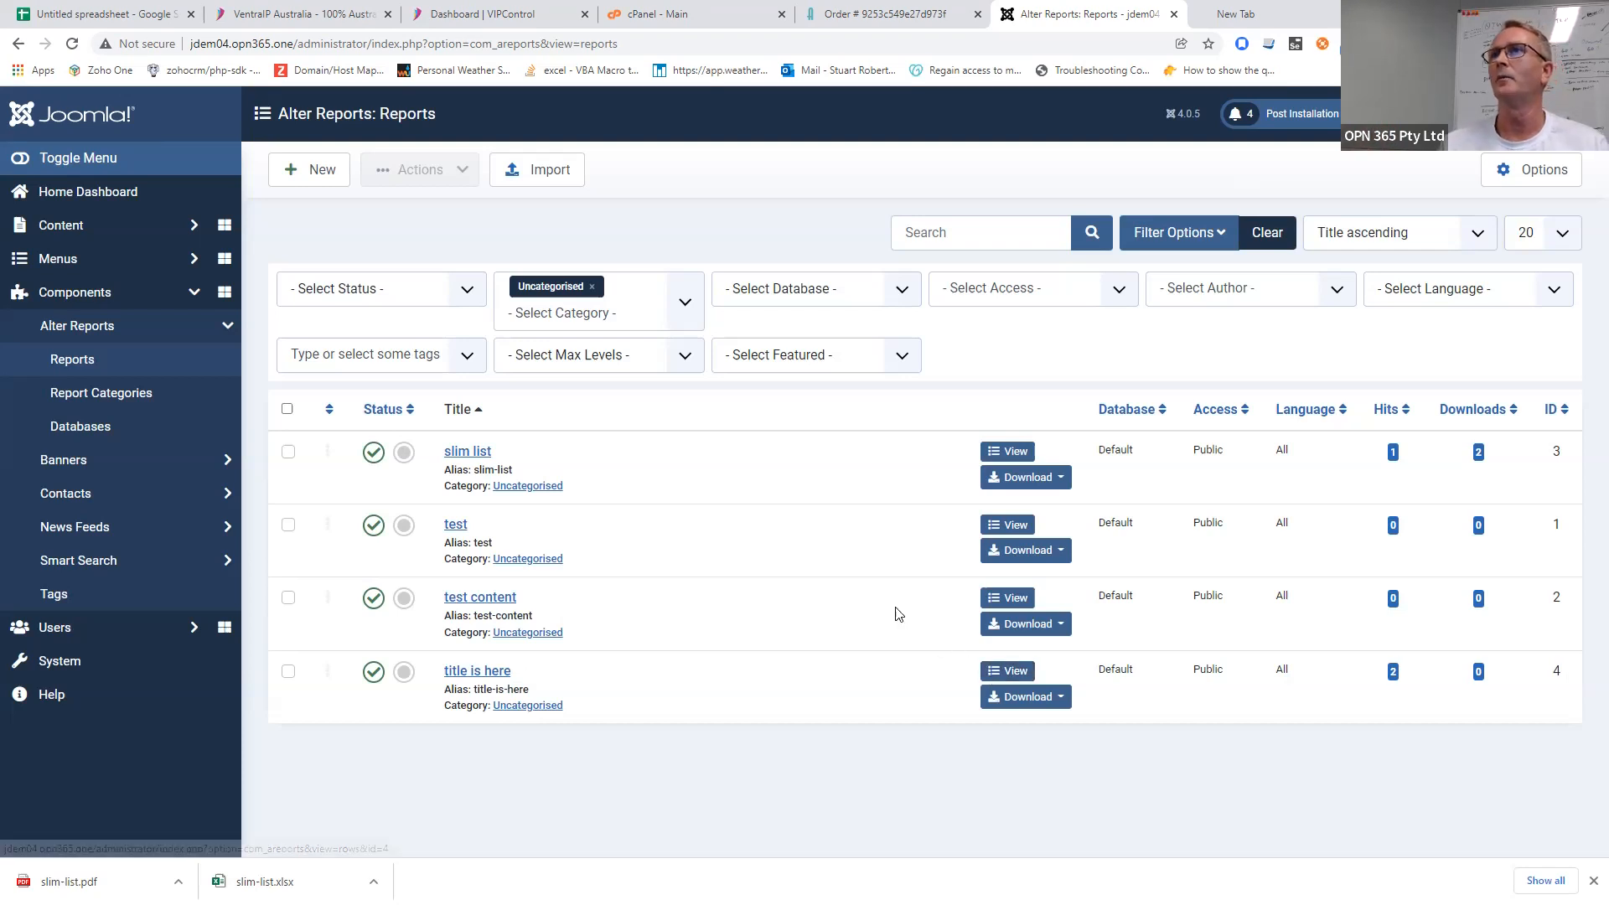
- Try to open the "title is here" report for editing, waiting for the unresponsive page
left_click(487, 673)
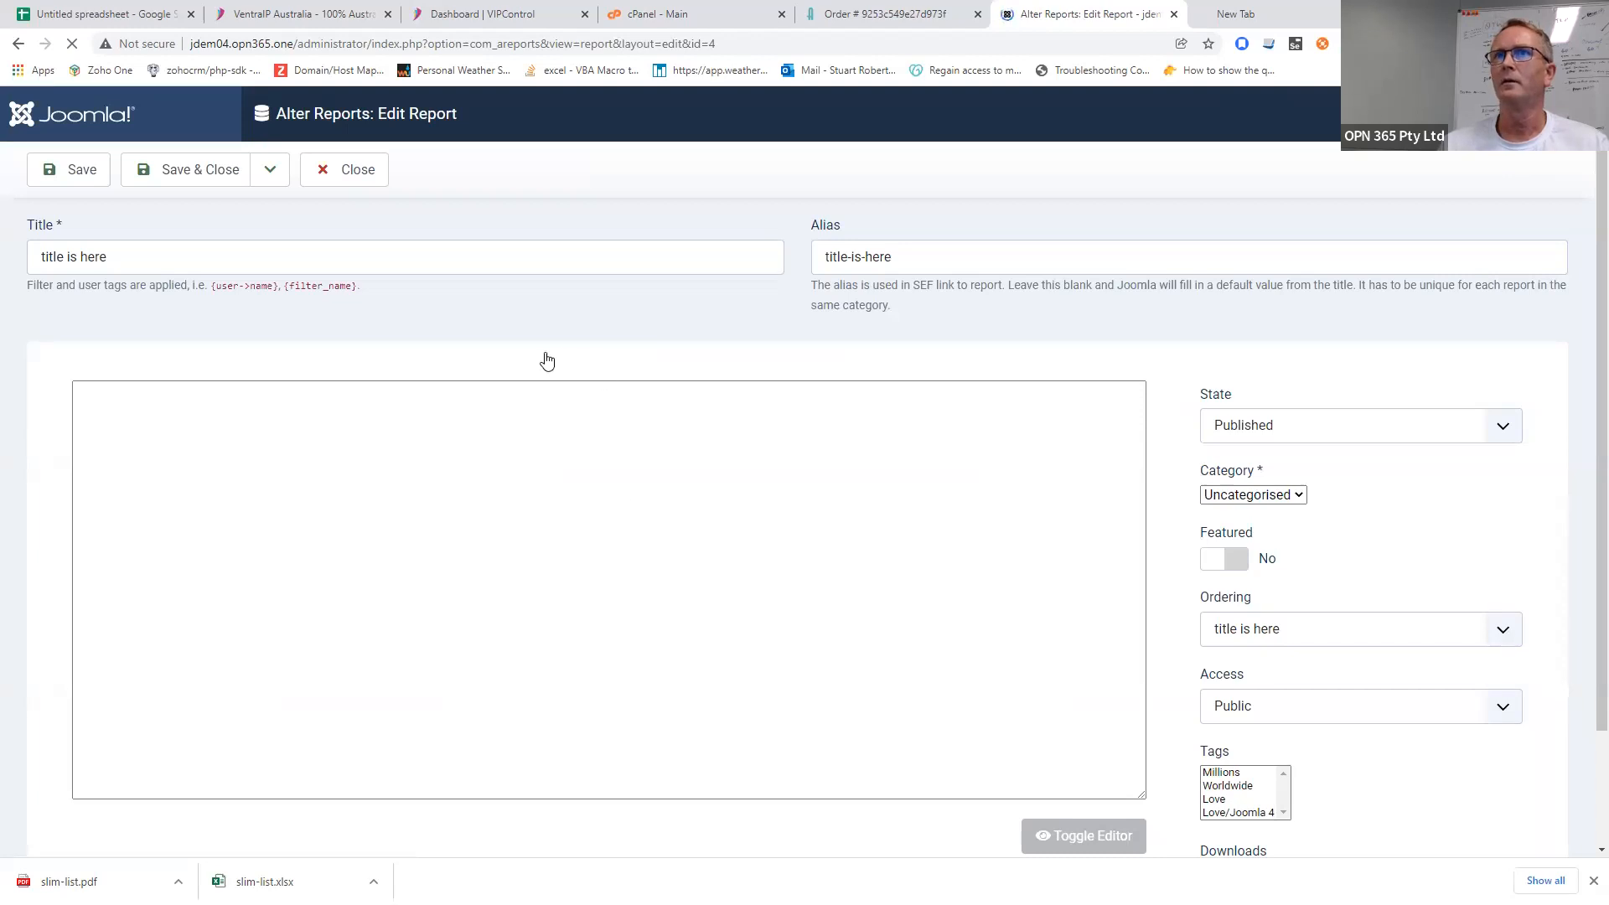
scroll(547, 428, "down", 2)
scroll(546, 428, "up", 2)
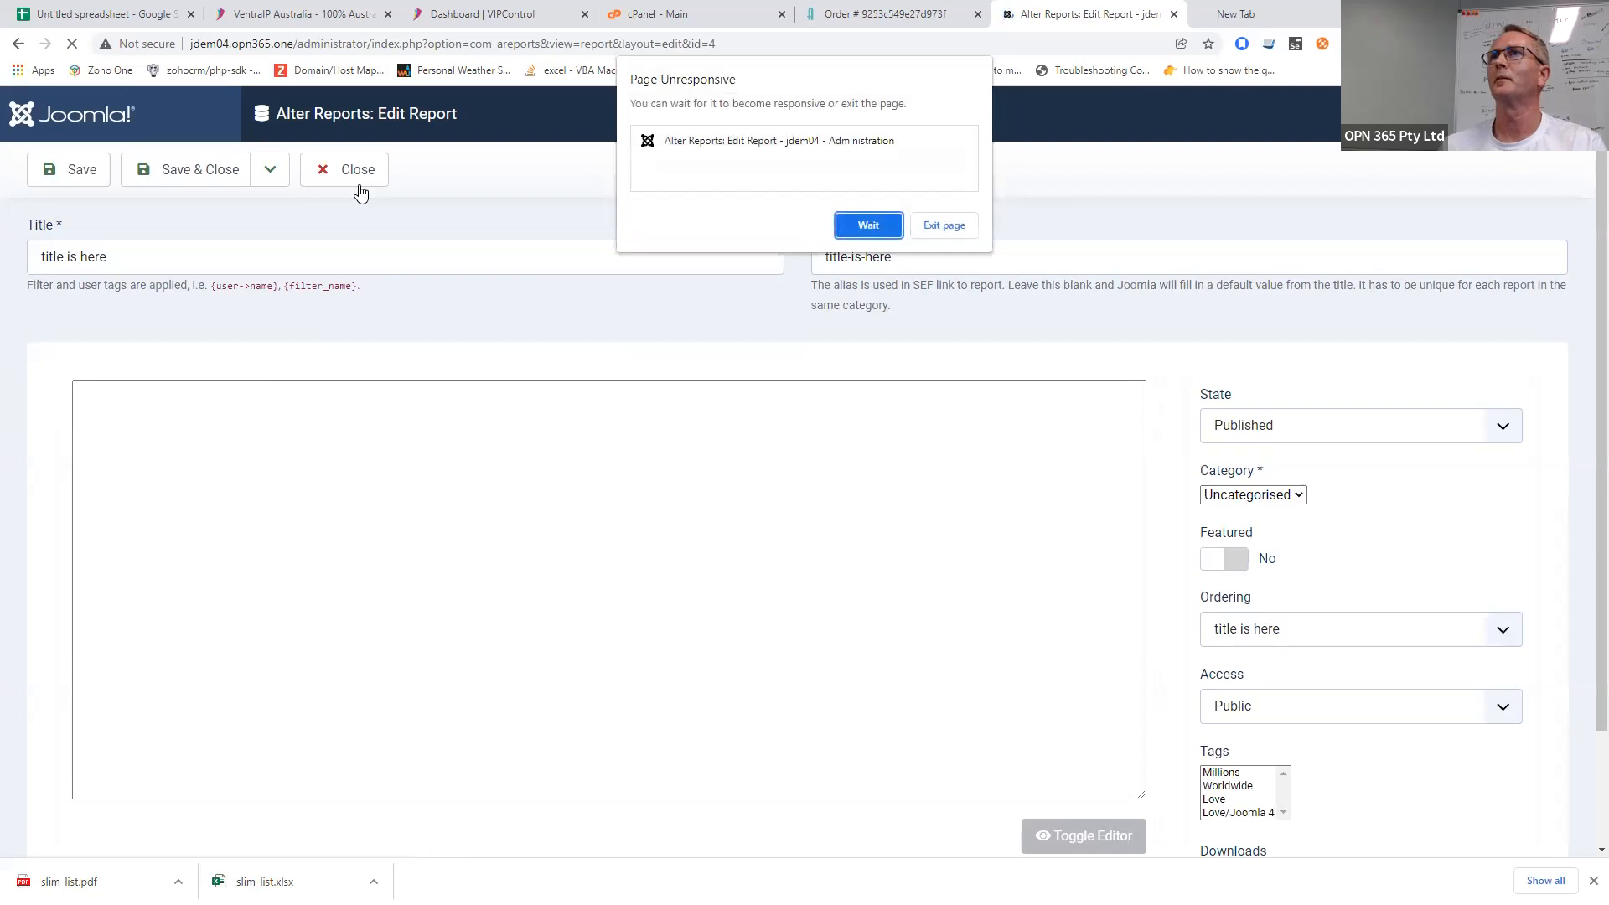
left_click(846, 222)
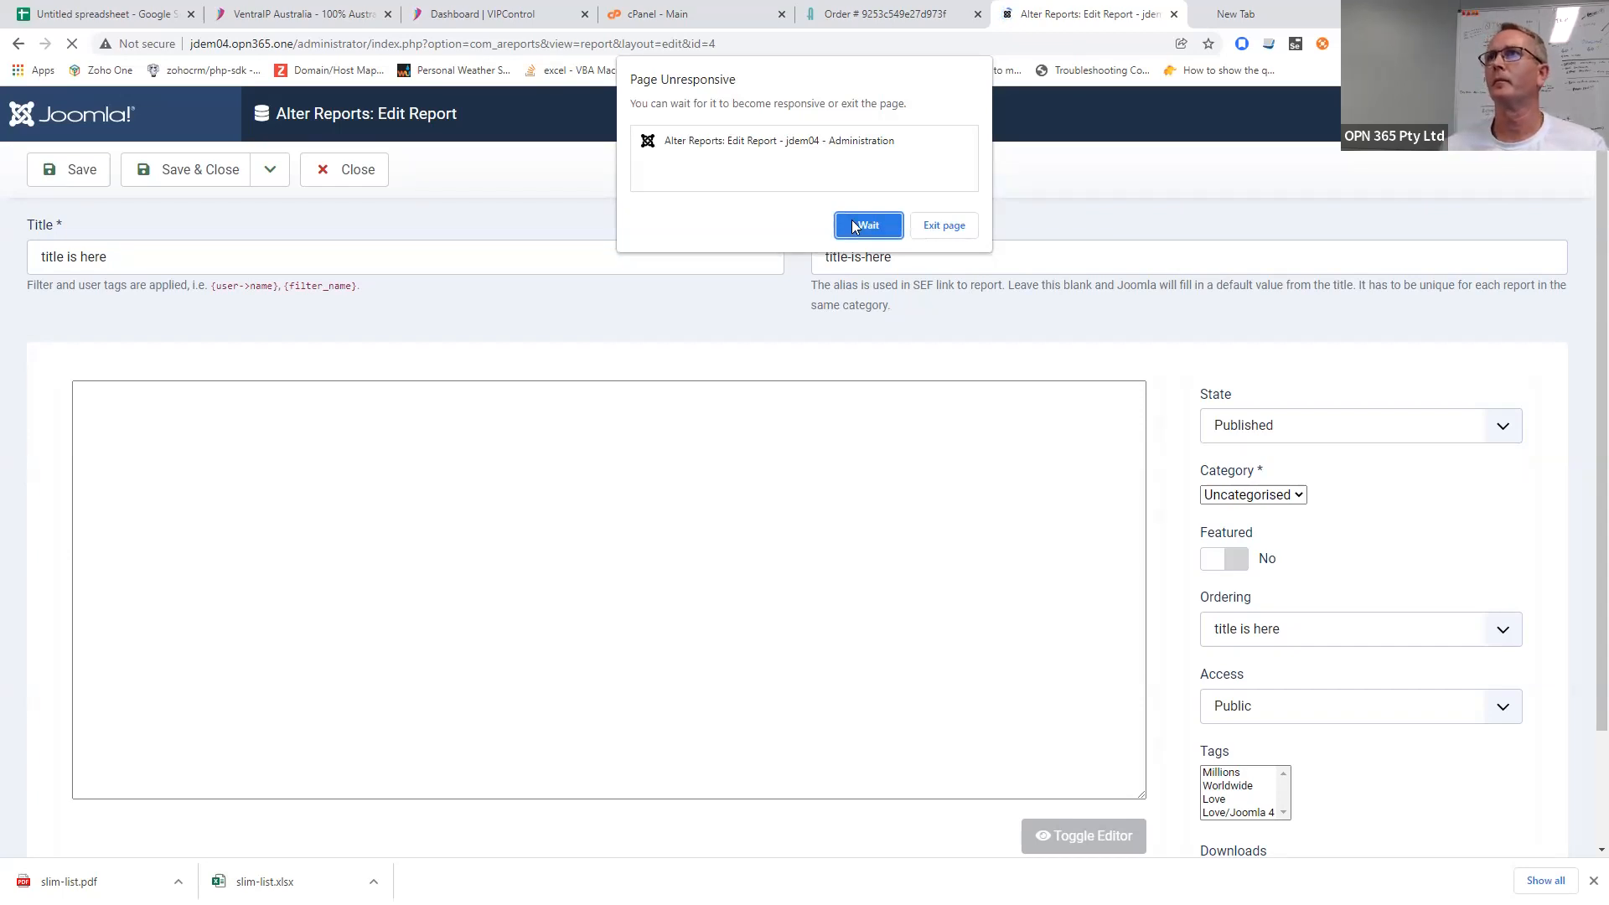
left_click(855, 226)
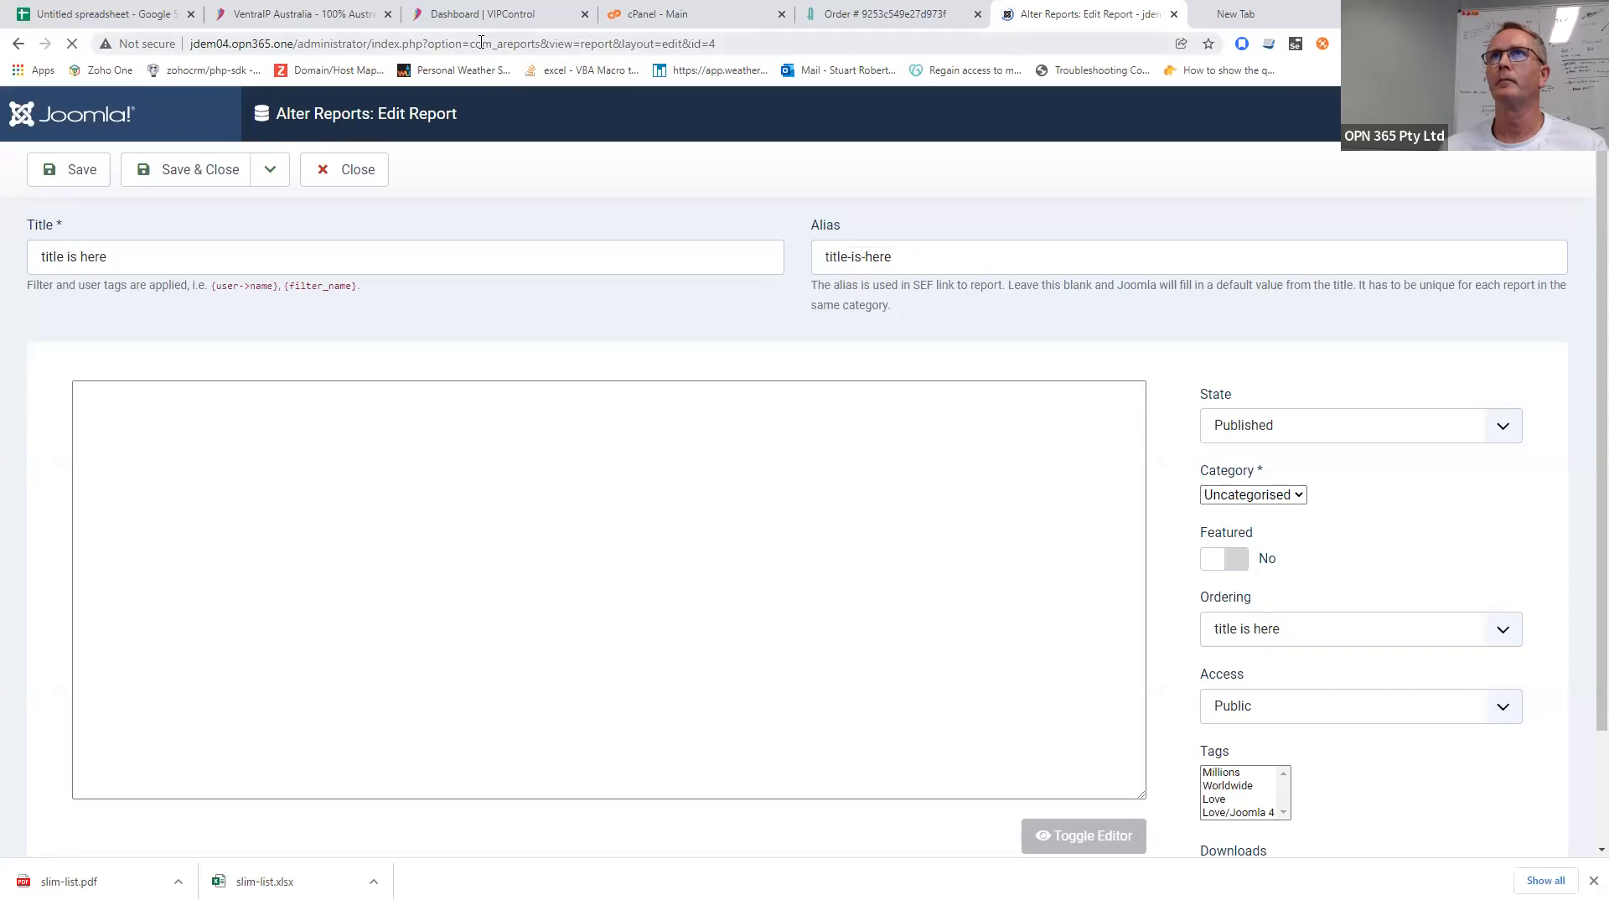
- Load jdem04.opn365.one/administrator/ in a new browser tab and close the unresponsive report tab
left_click_drag(376, 43, 173, 48)
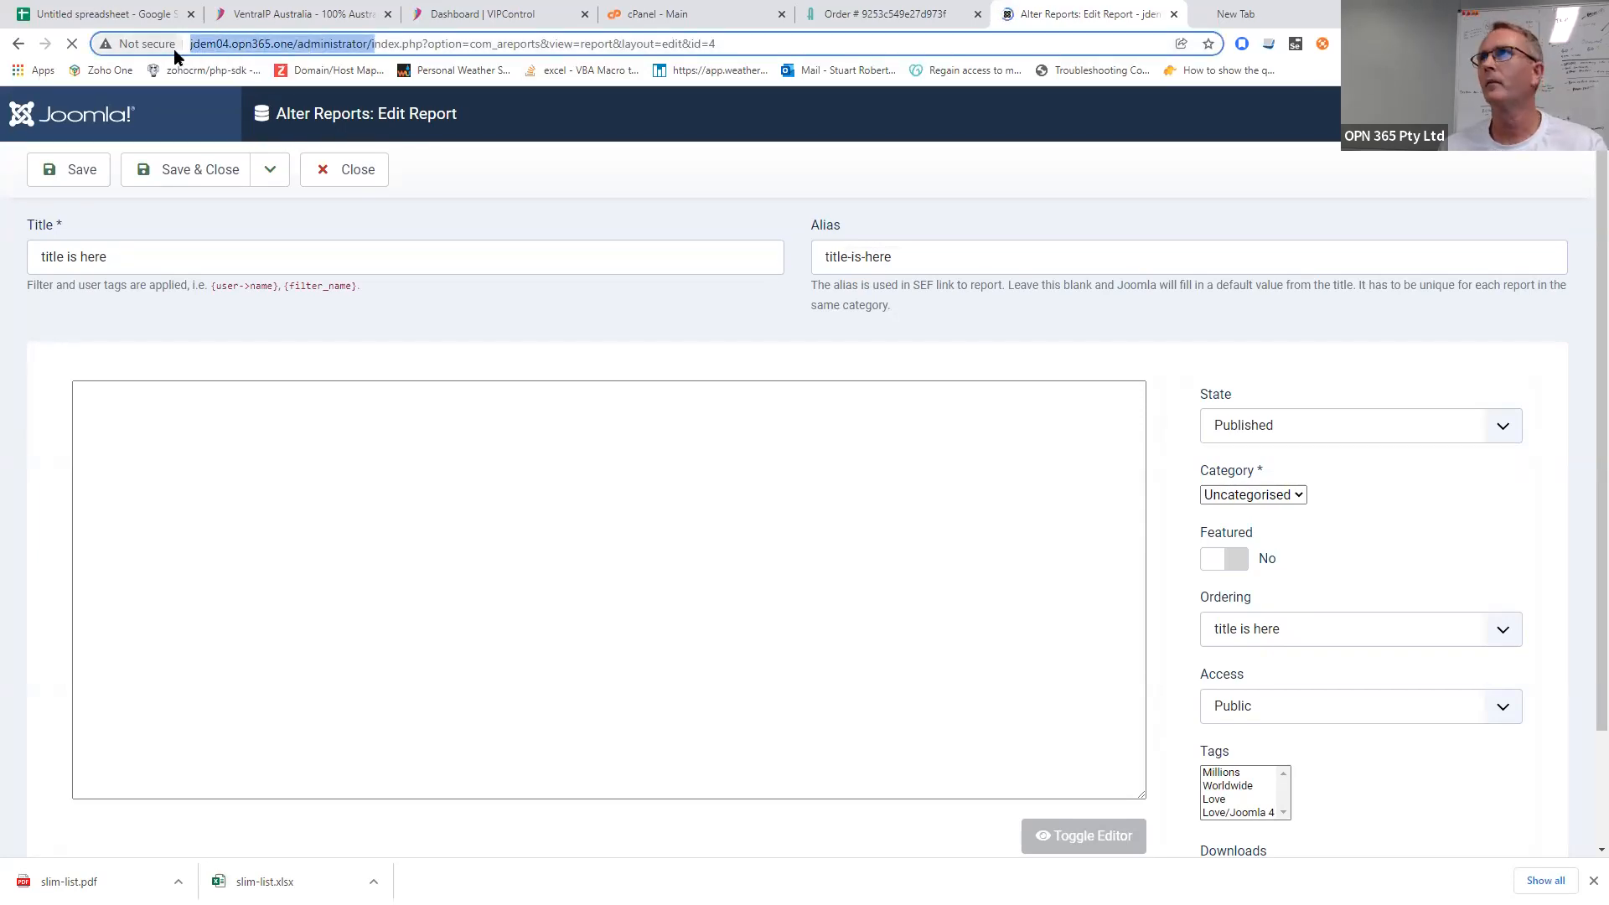
left_click(1202, 16)
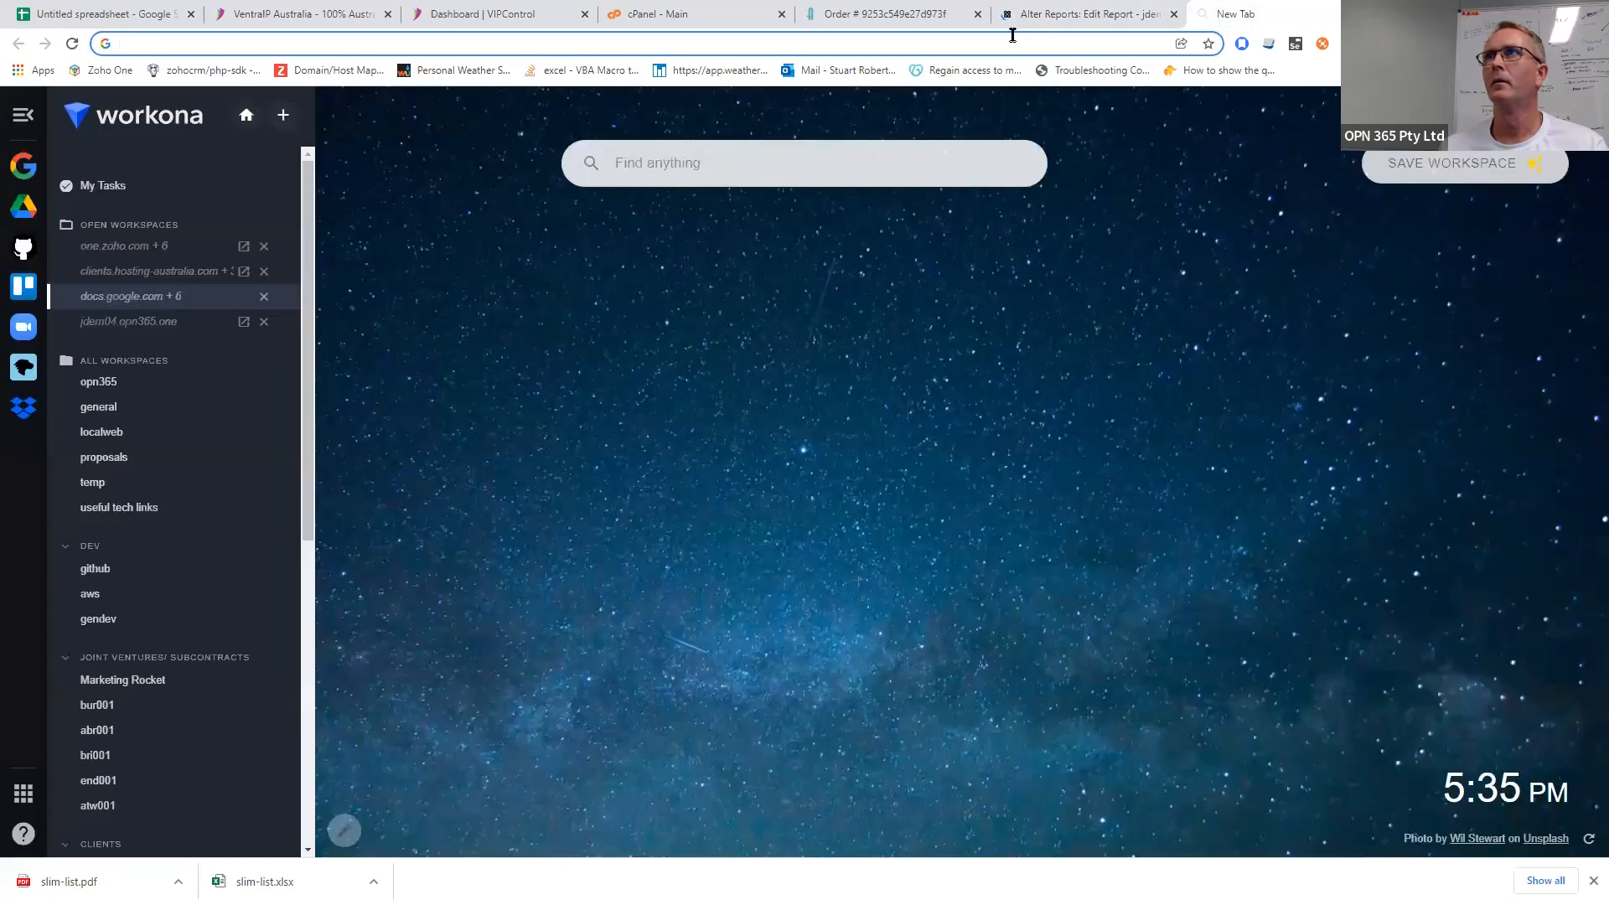
type("http://jdem04.opn365.one/administrator/i")
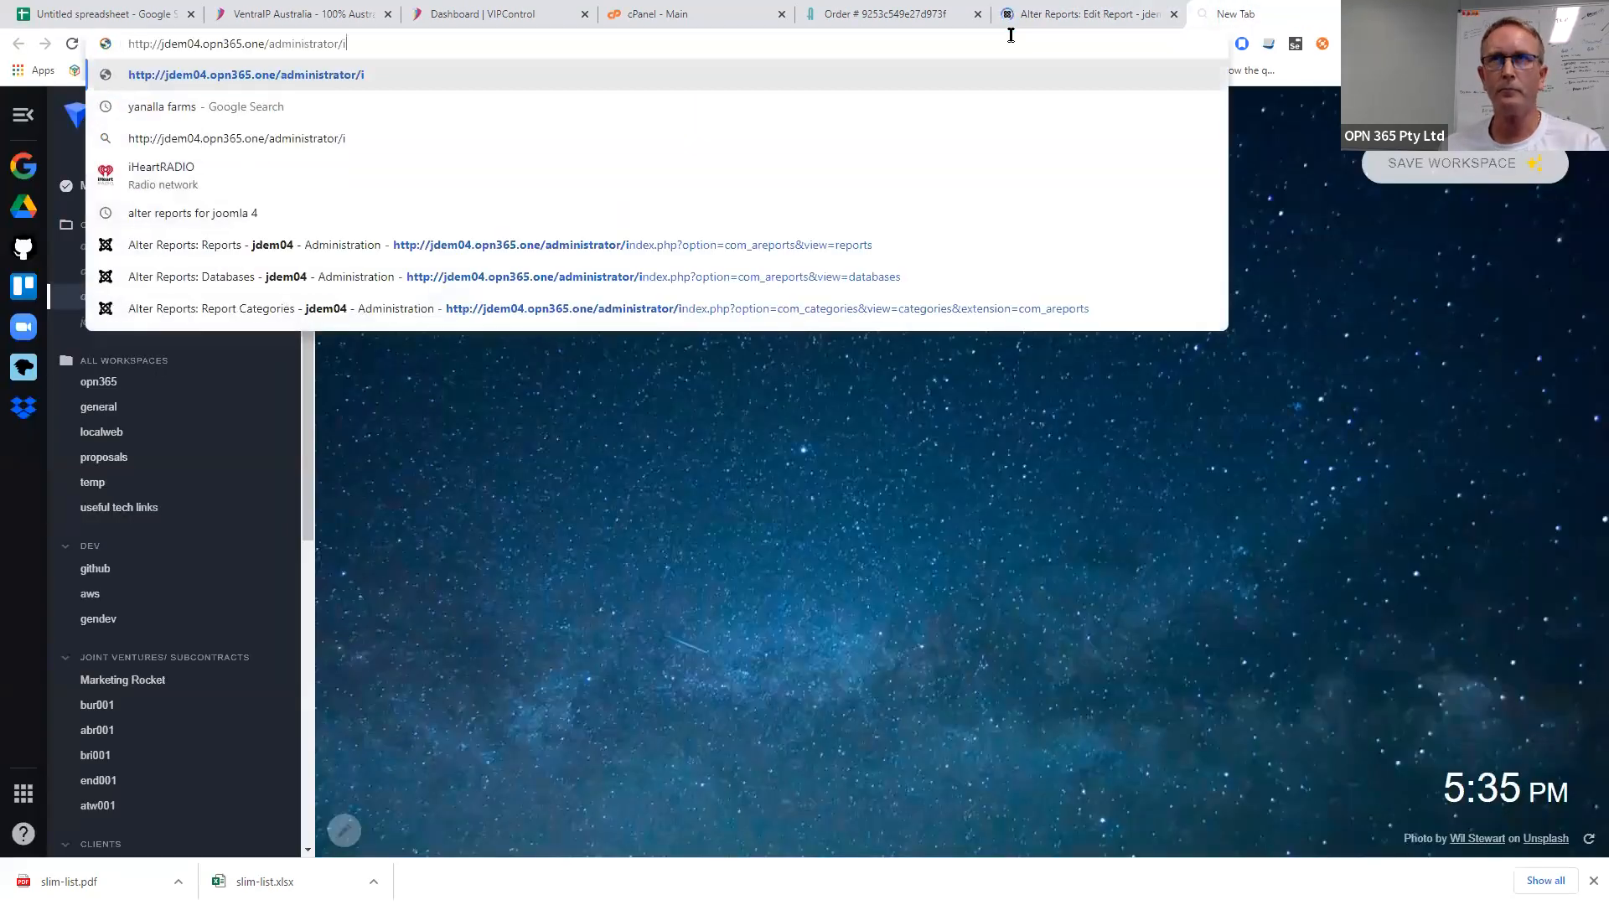
key("BackSpace")
key("Return")
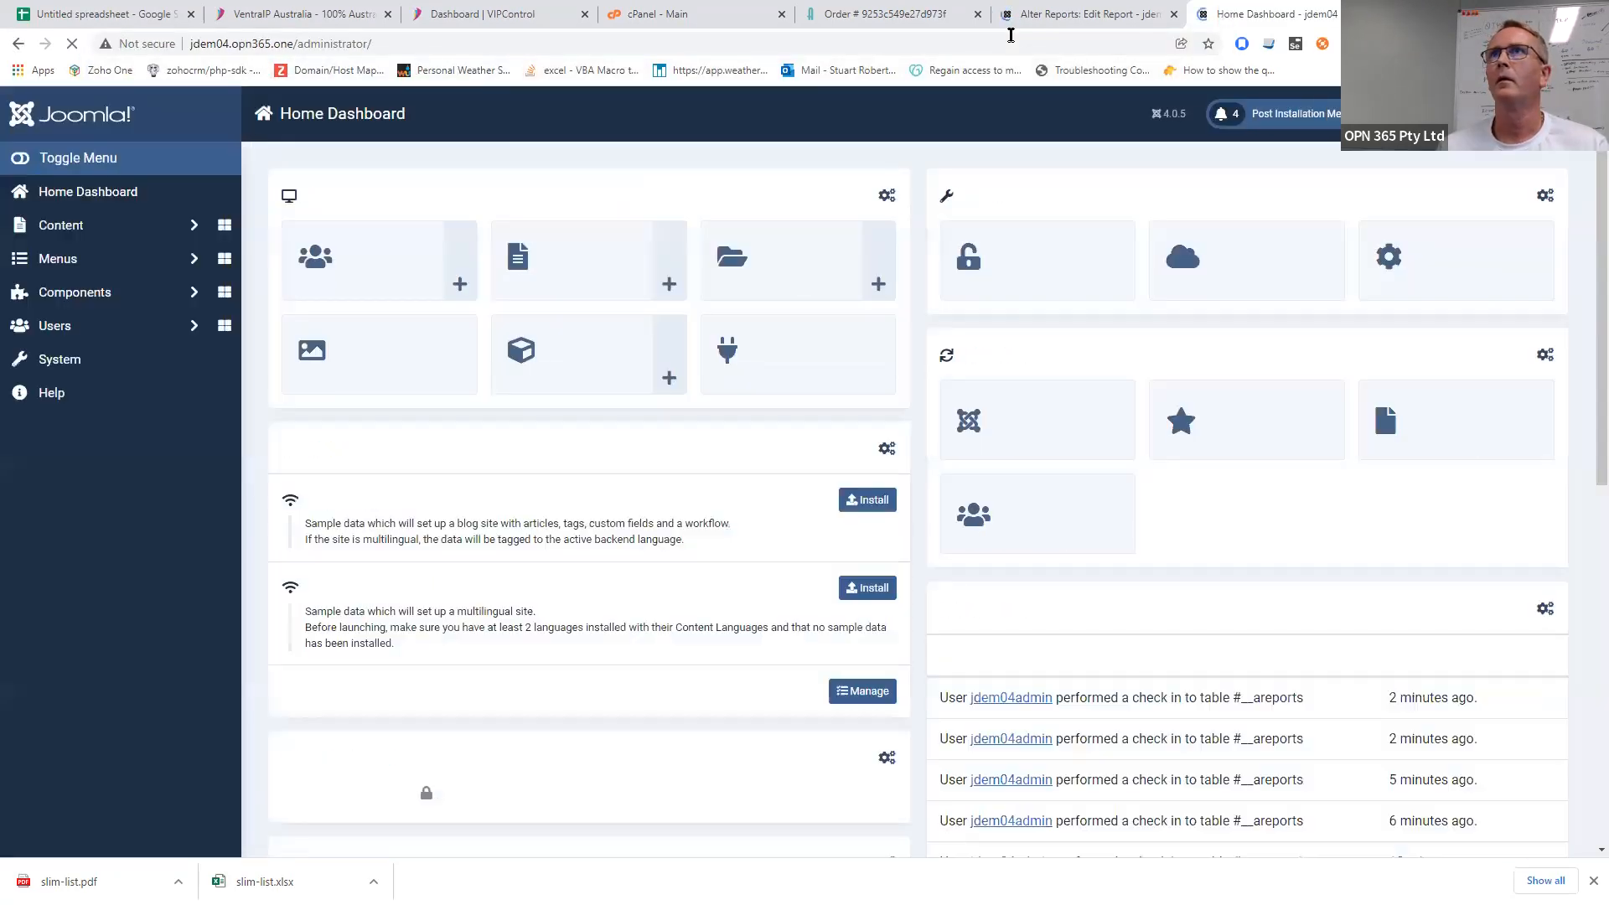
left_click(1172, 17)
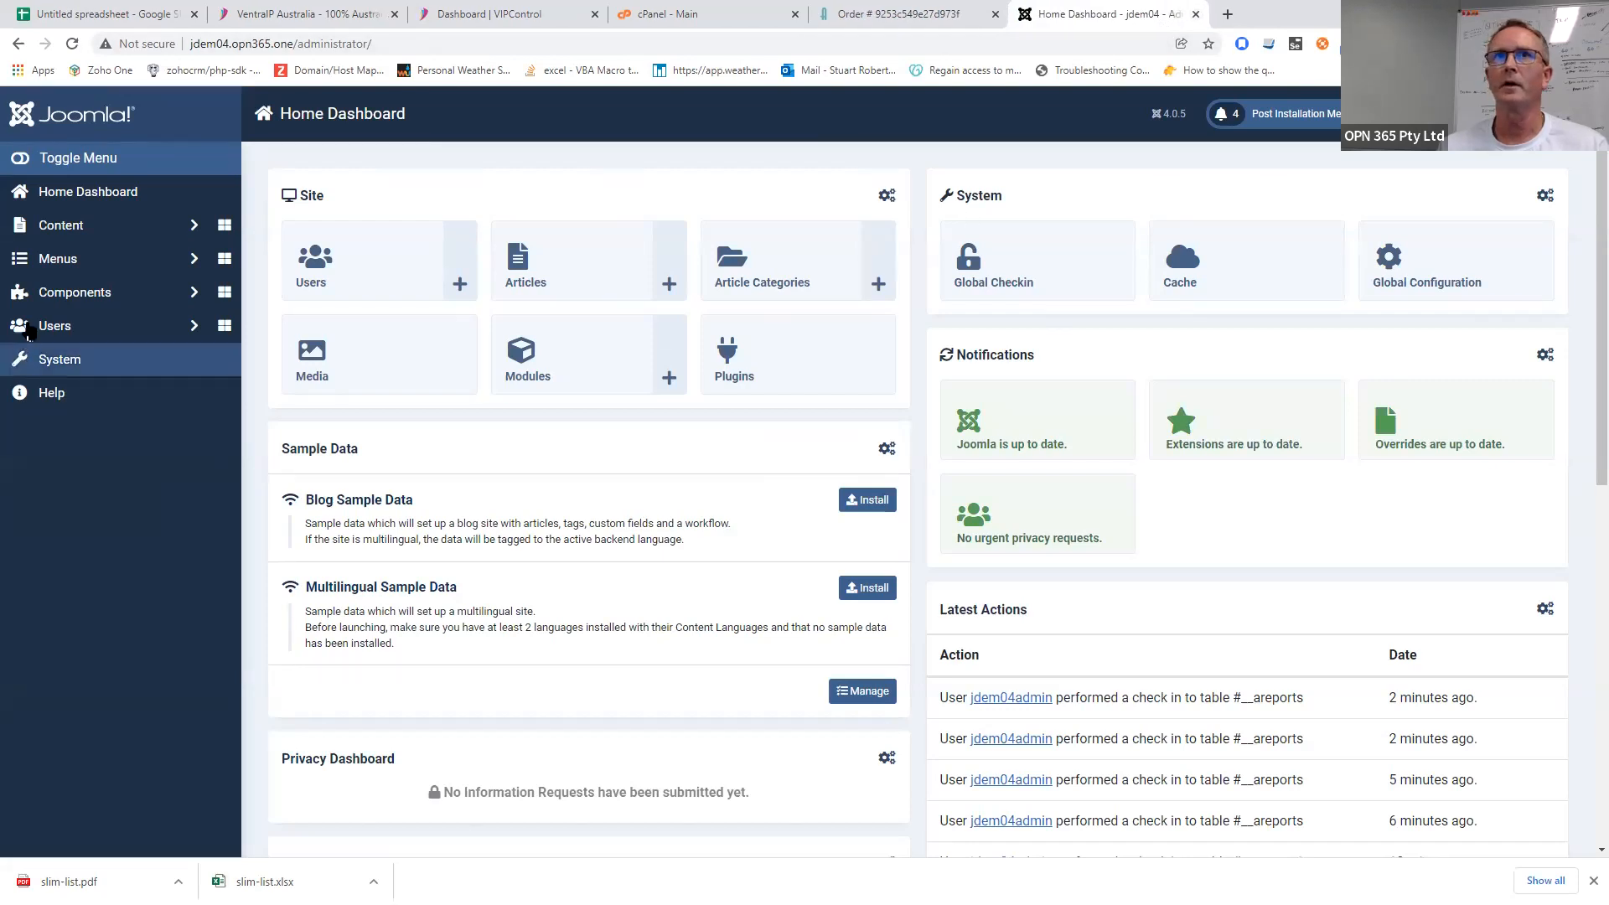
- Open the Alter Reports list of reports
left_click(105, 295)
left_click(100, 333)
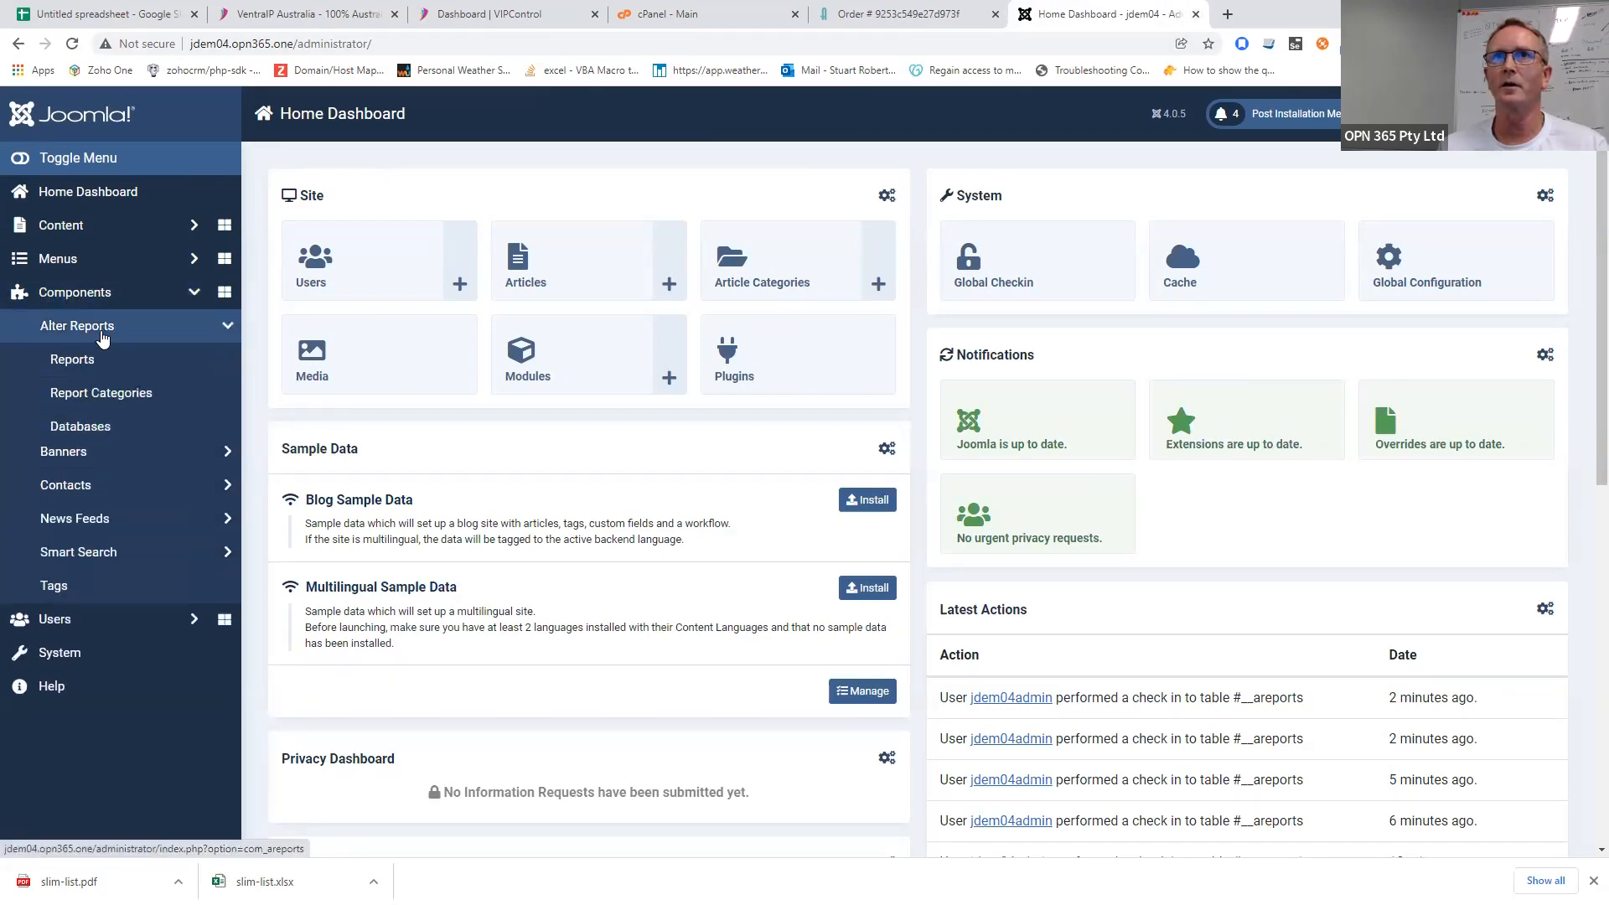
left_click(134, 370)
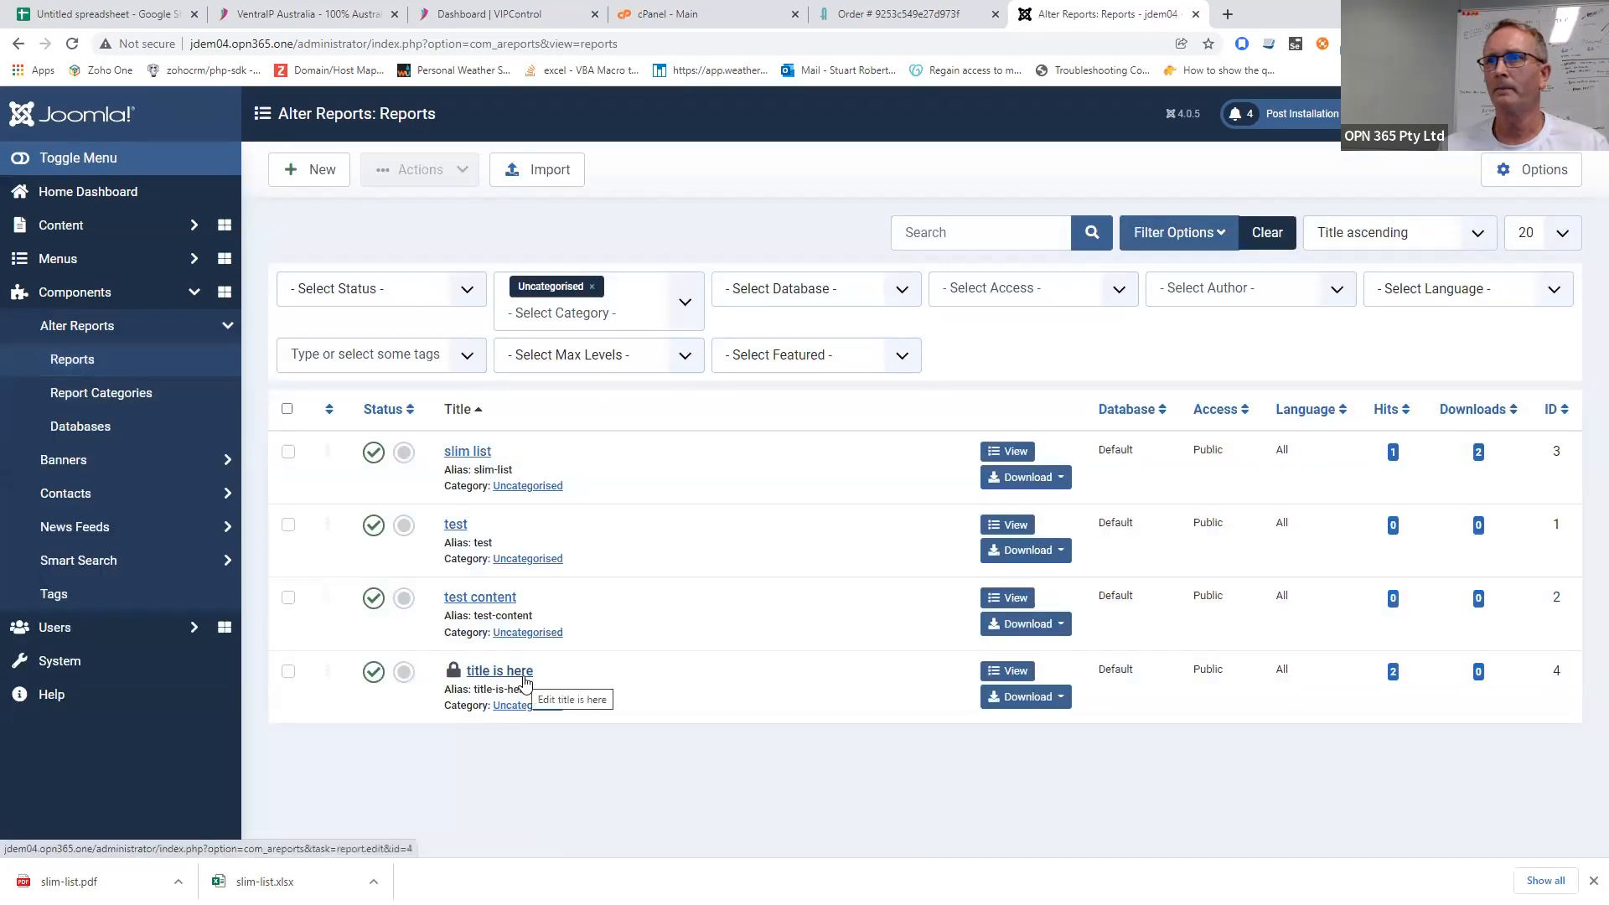
- Open the "title is here" report for editing and enter "text above report" as its description
left_click(521, 677)
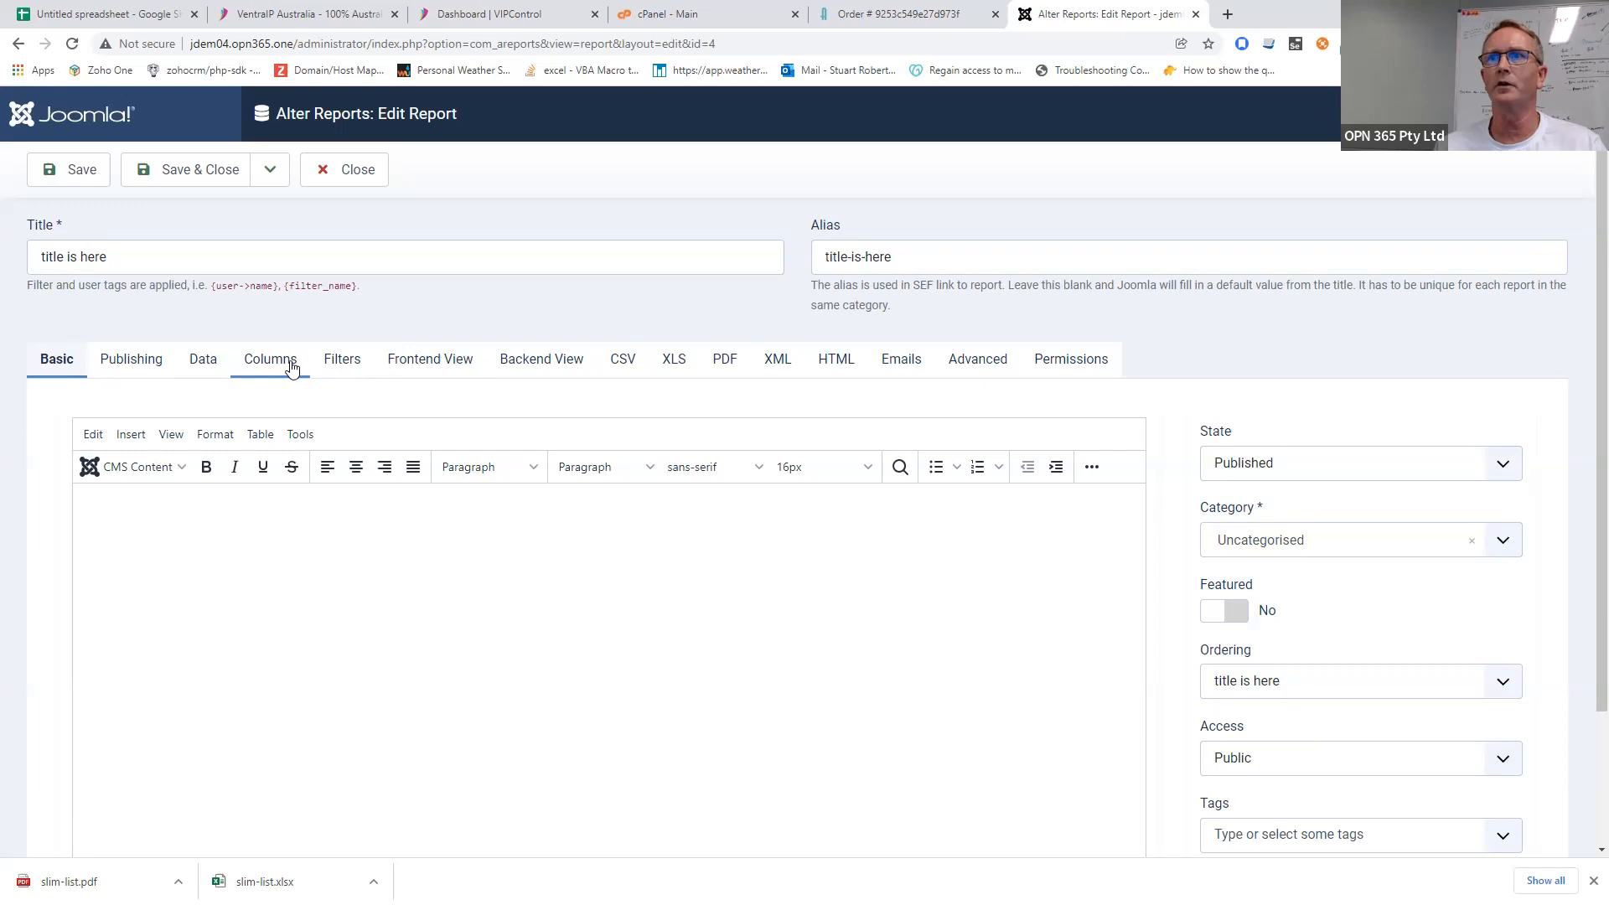
left_click(149, 533)
type("text above report")
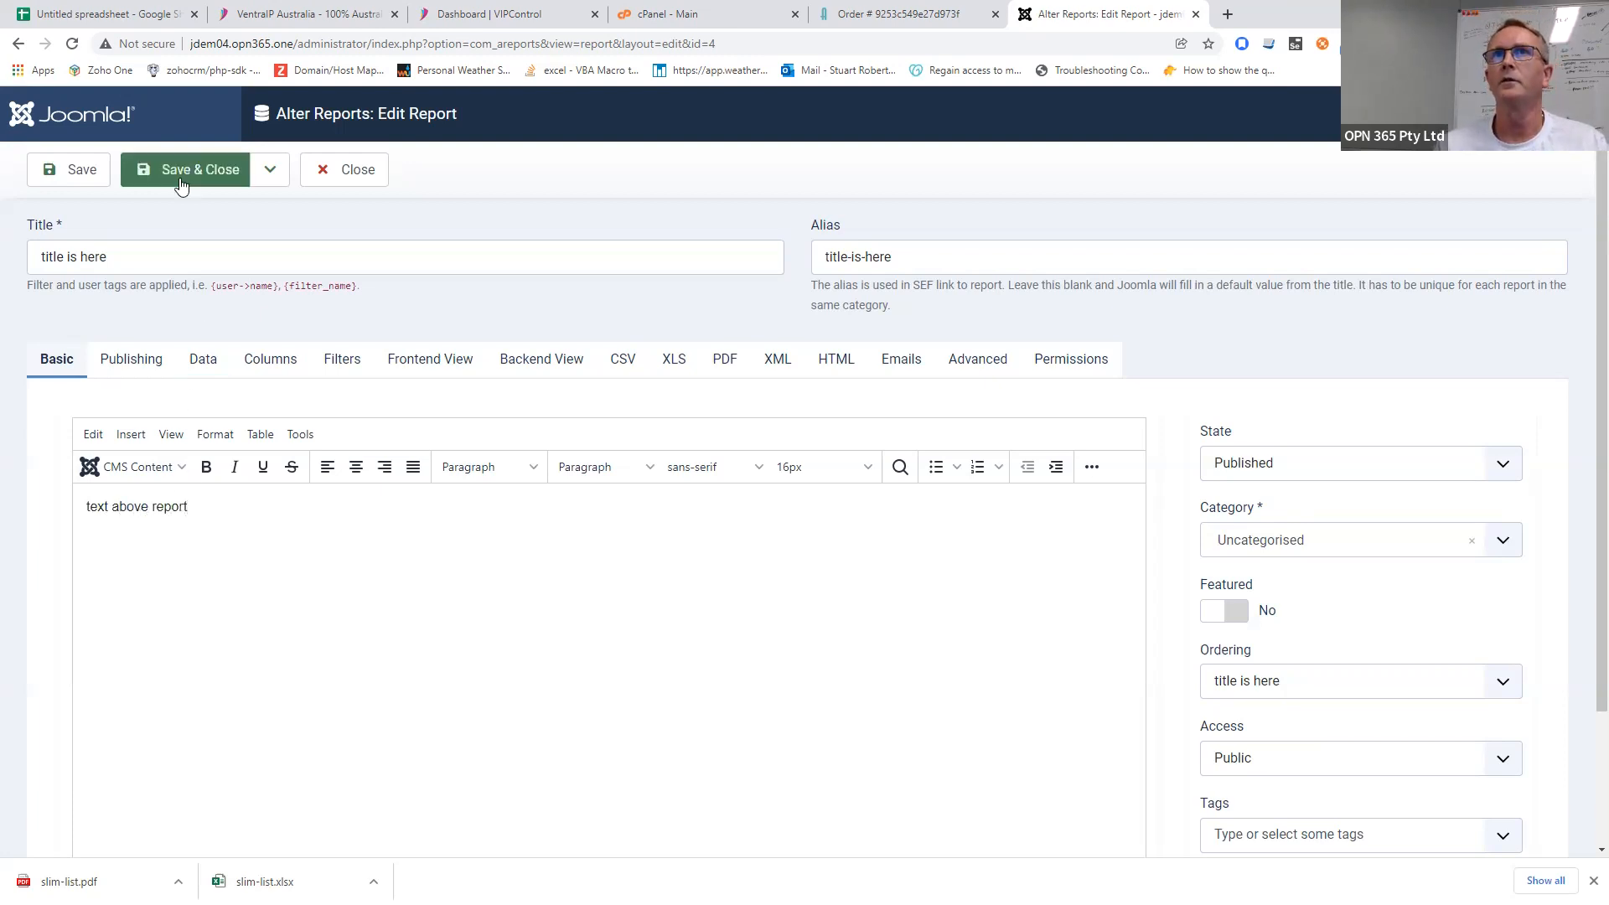
- Save the report and add a new filter named "topic" to it
left_click(100, 178)
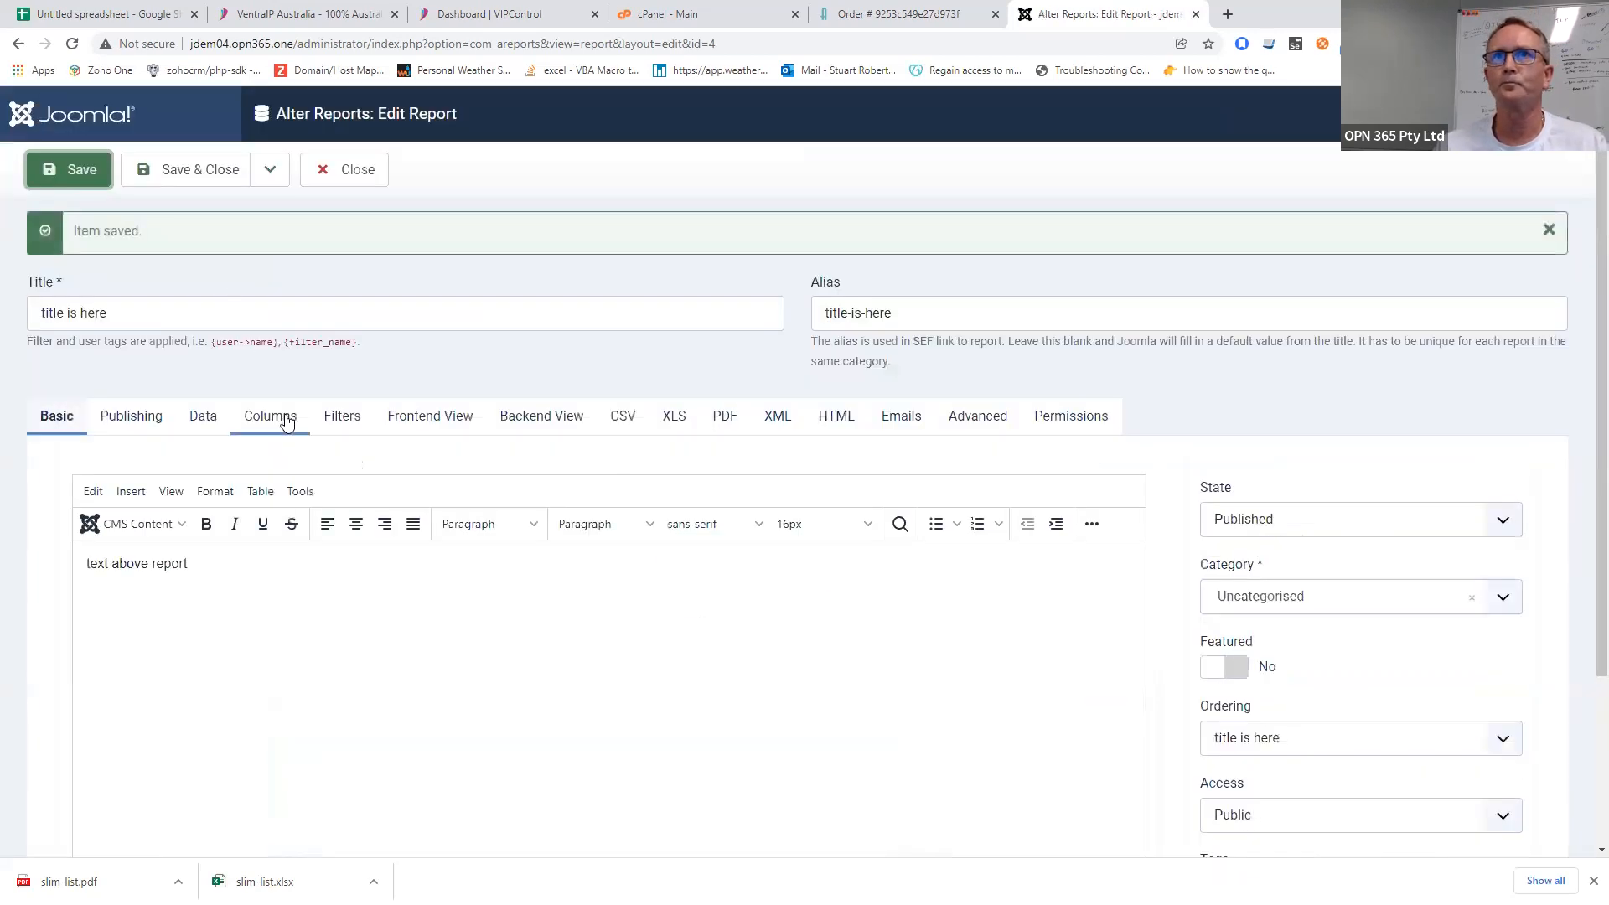
left_click(327, 424)
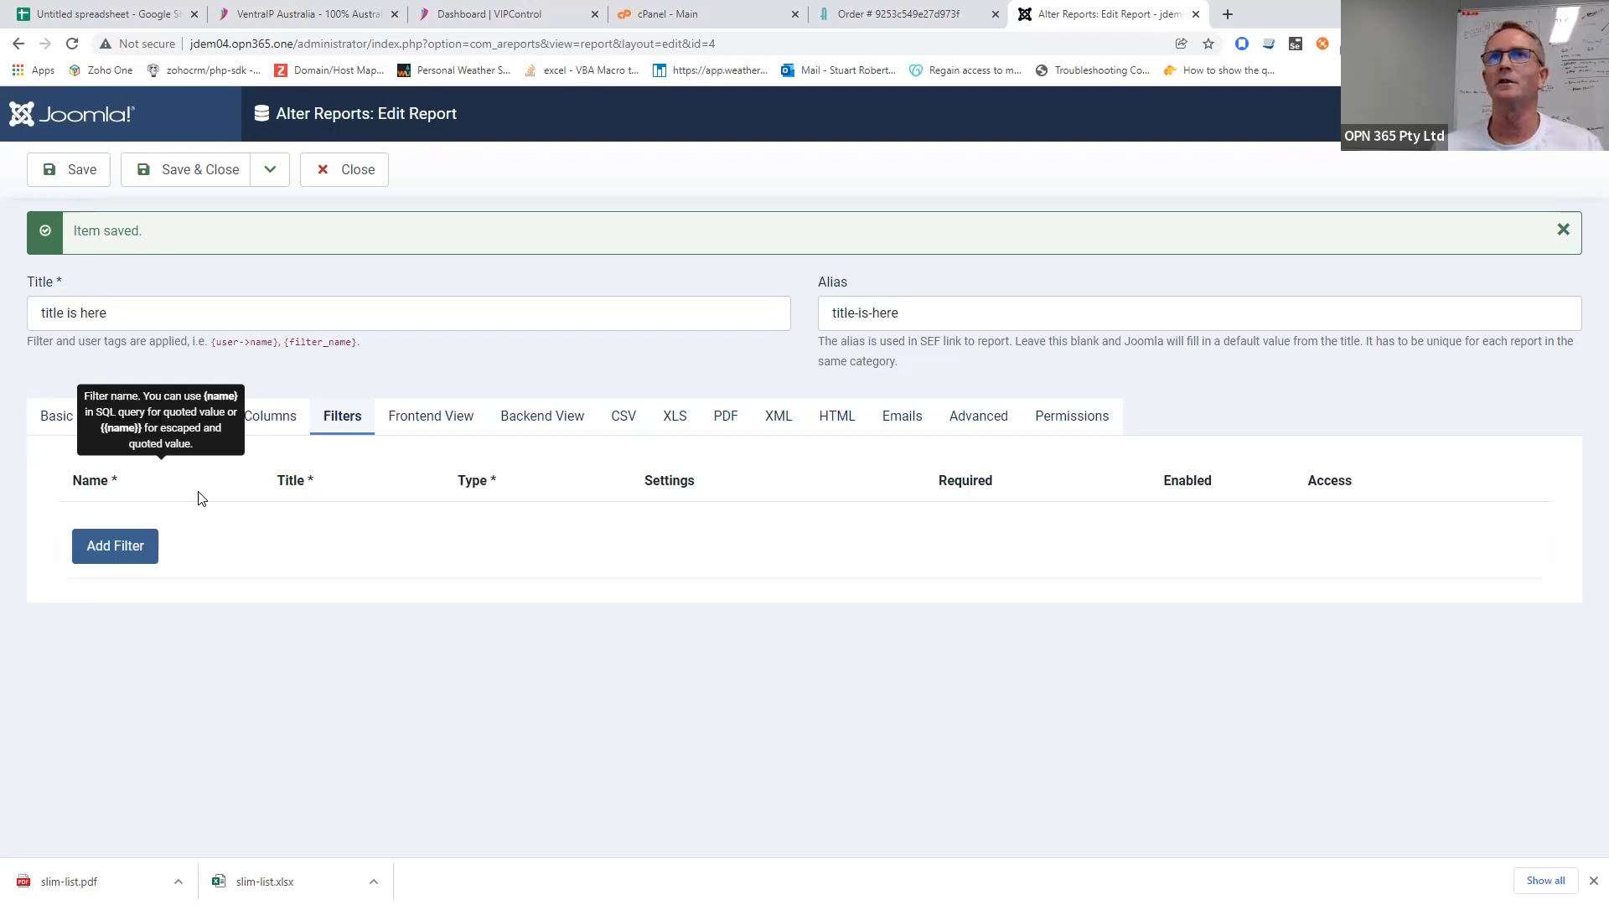
left_click(142, 549)
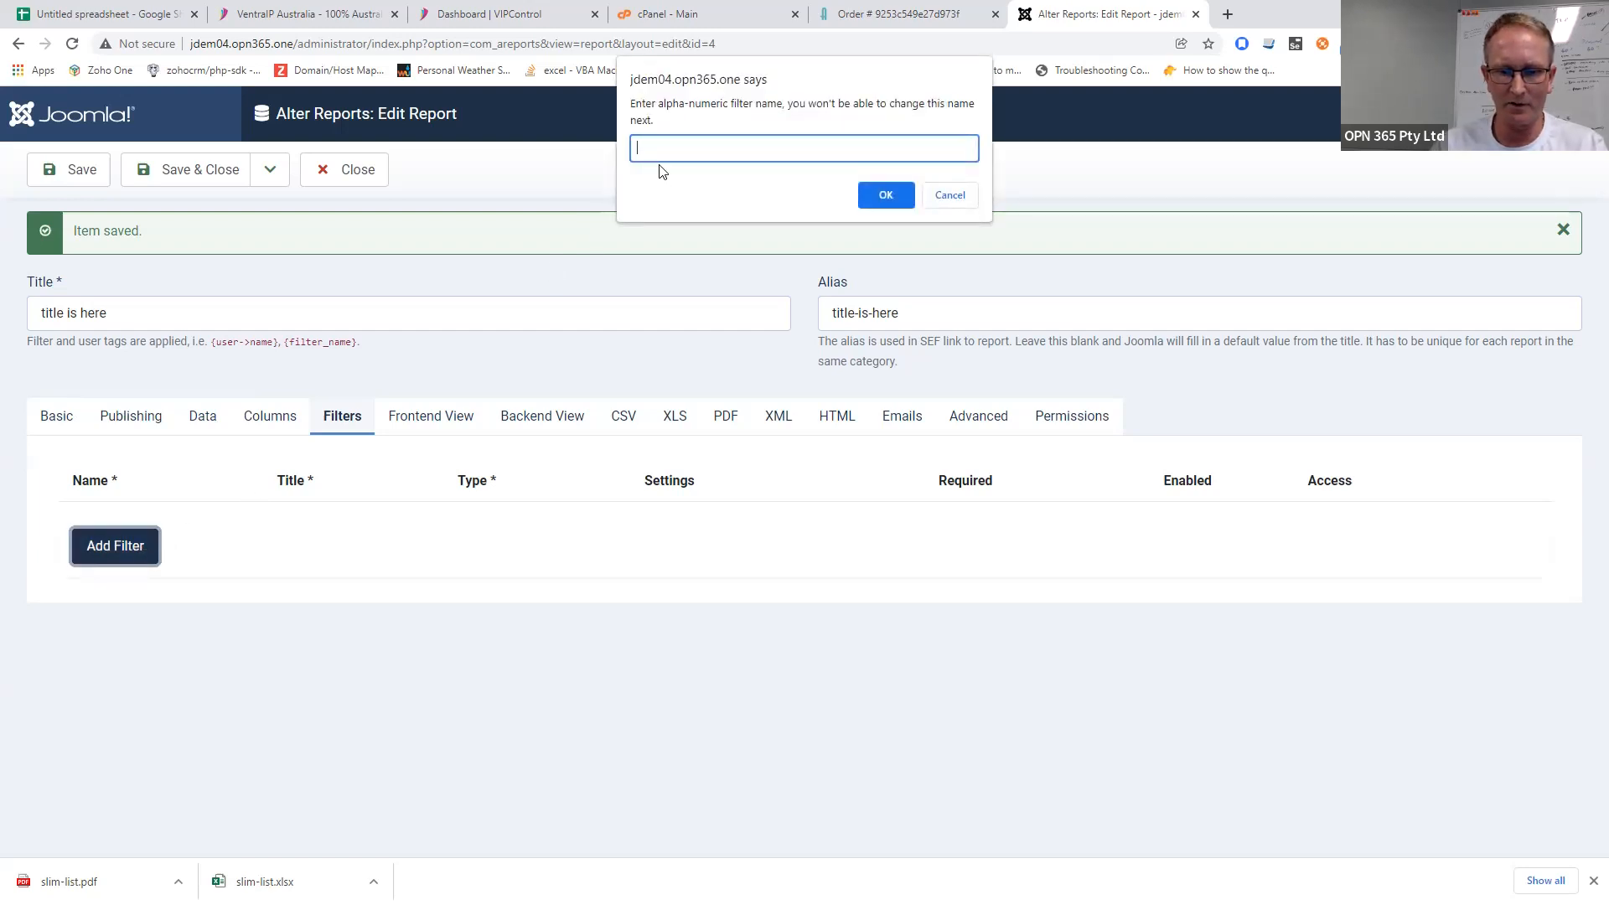
type("topic")
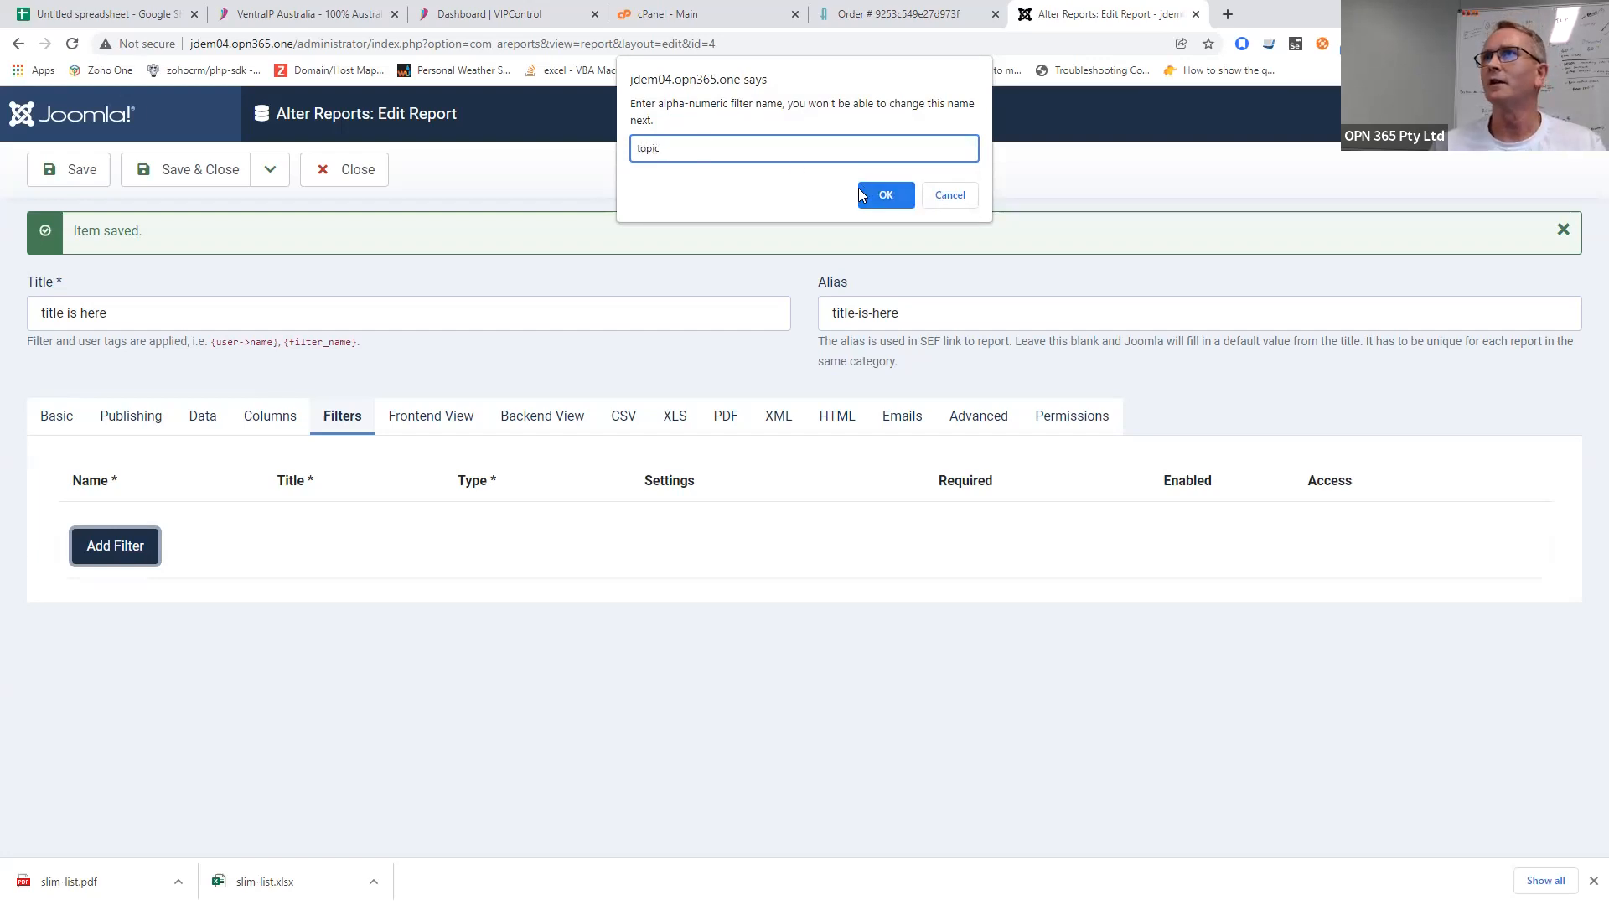
left_click_drag(672, 143, 635, 143)
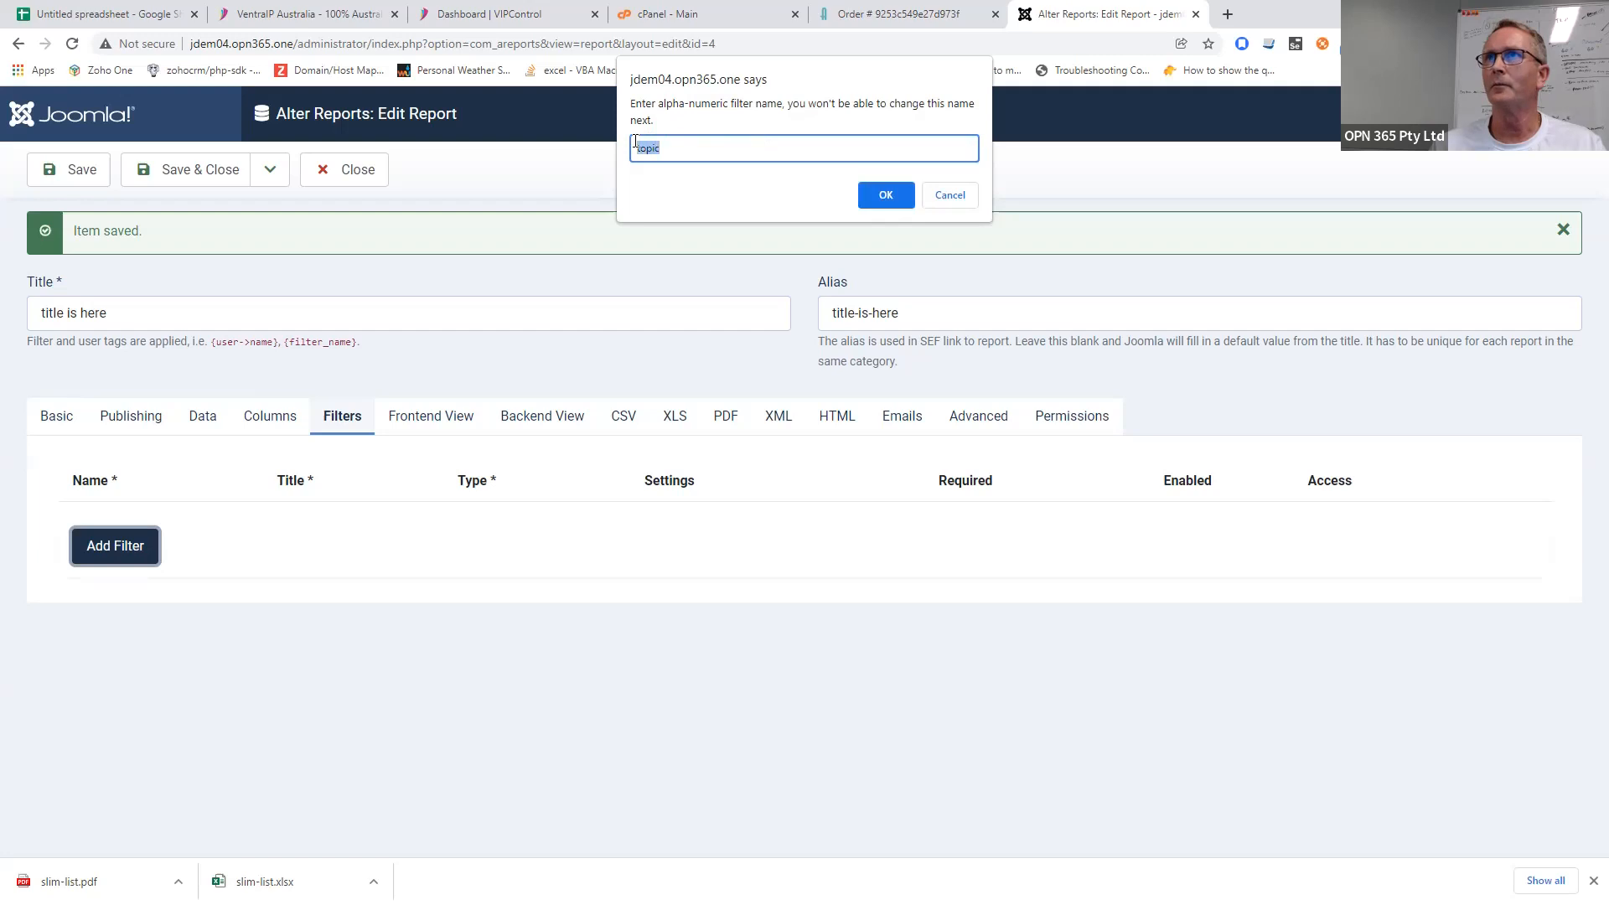
left_click(886, 194)
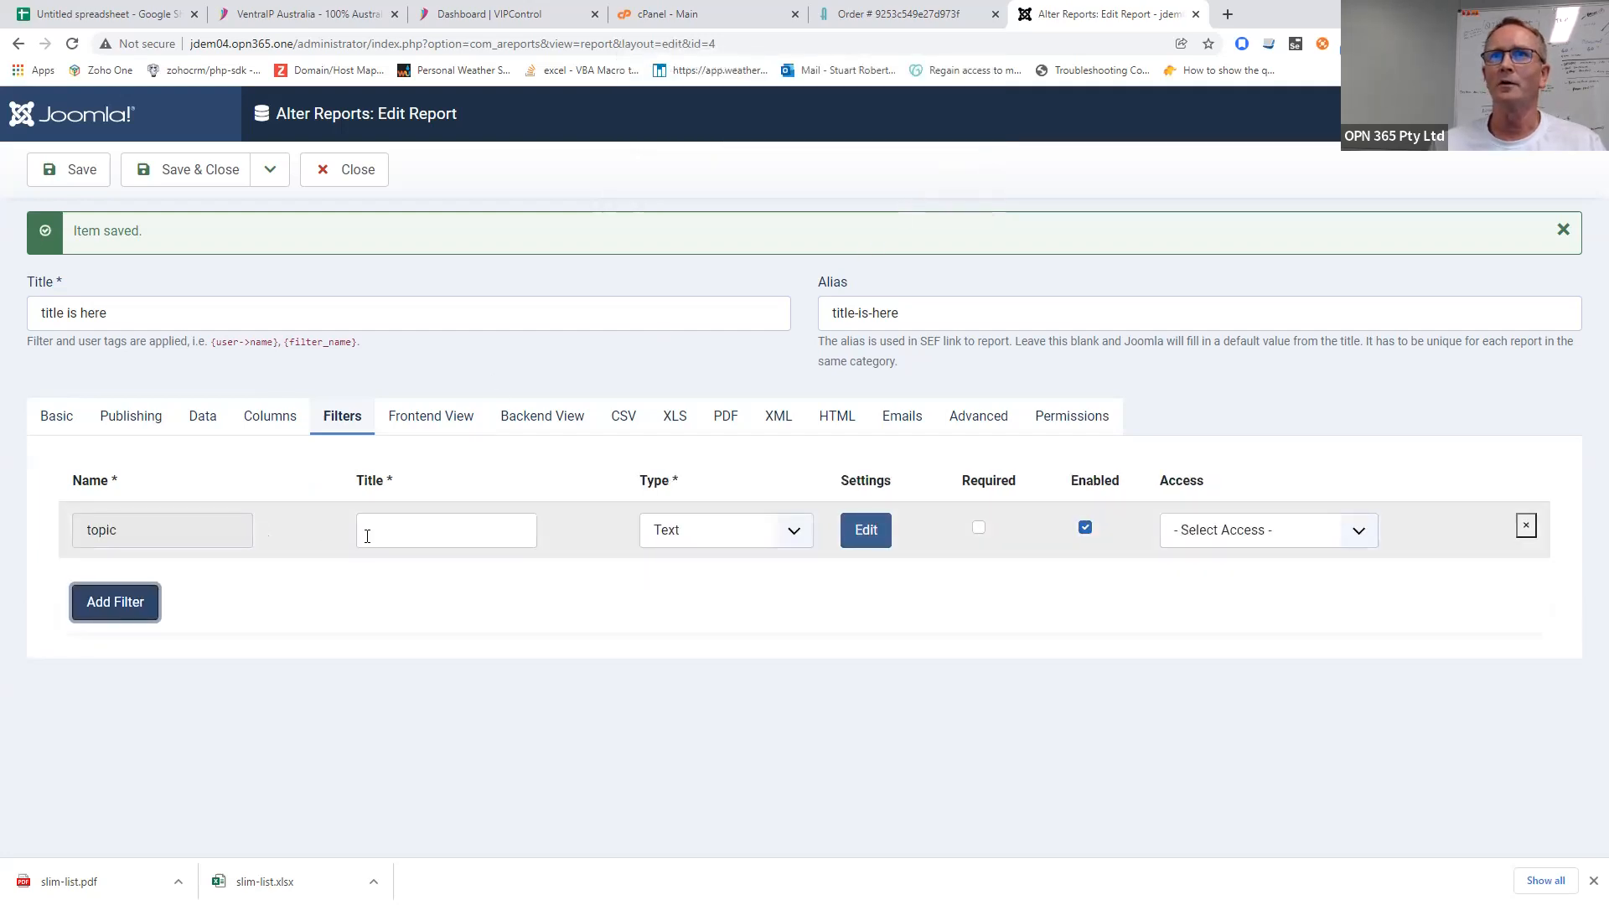
- Give the topic filter the title "Topic" and set its type to Checkbox
left_click(367, 536)
type("Tpoic")
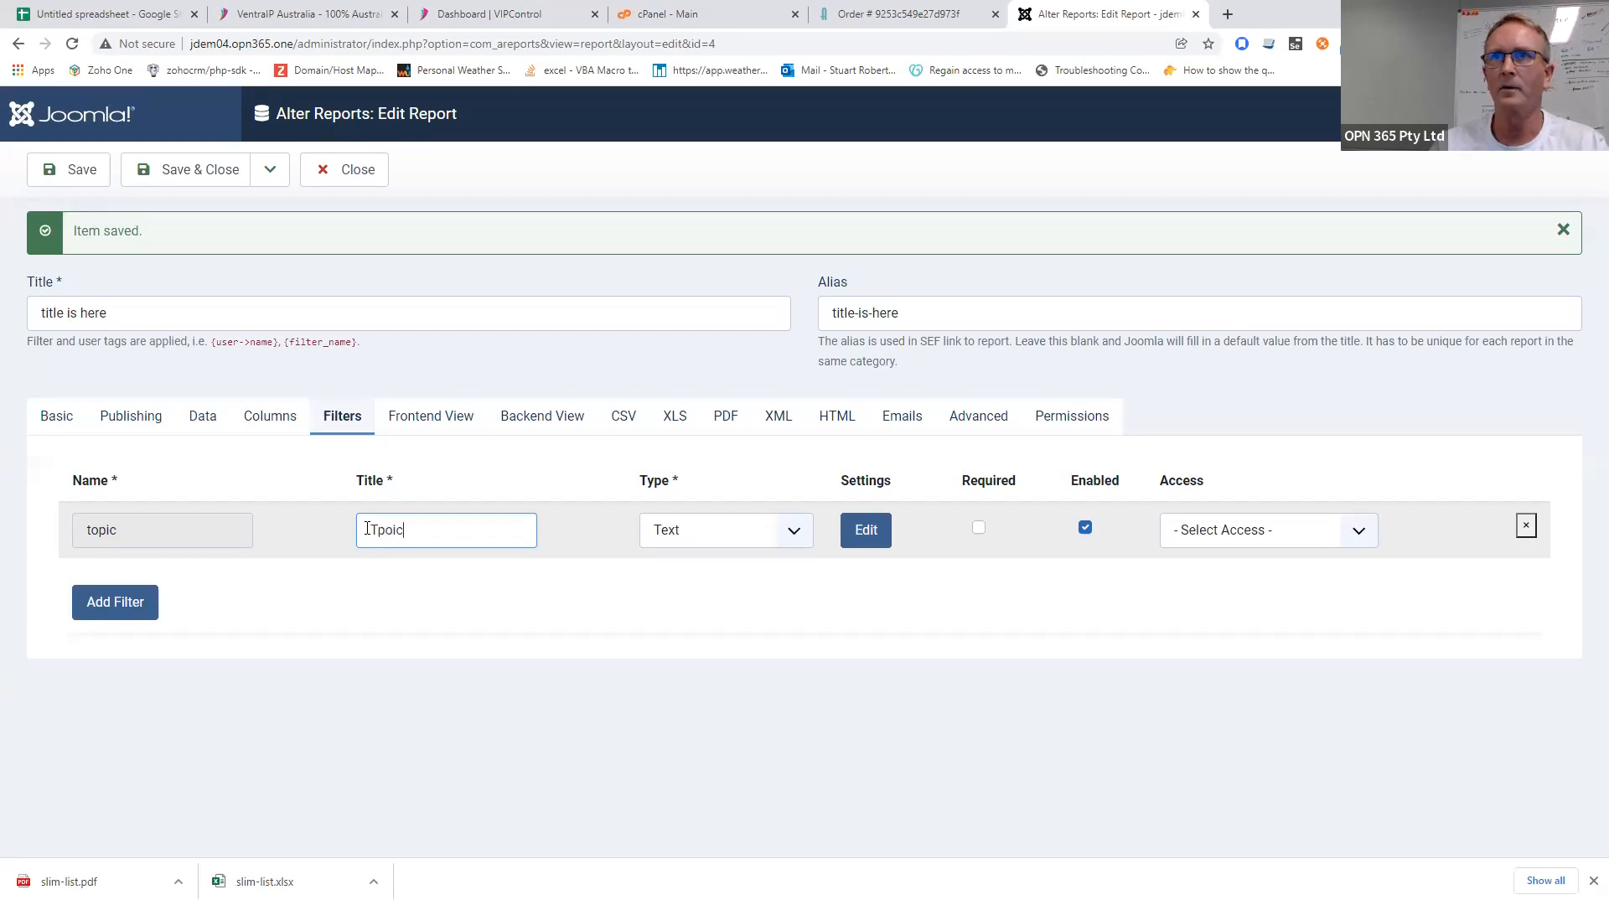
key("BackSpace")
key("BackSpace")
key("BackSpace")
key("BackSpace")
type("op")
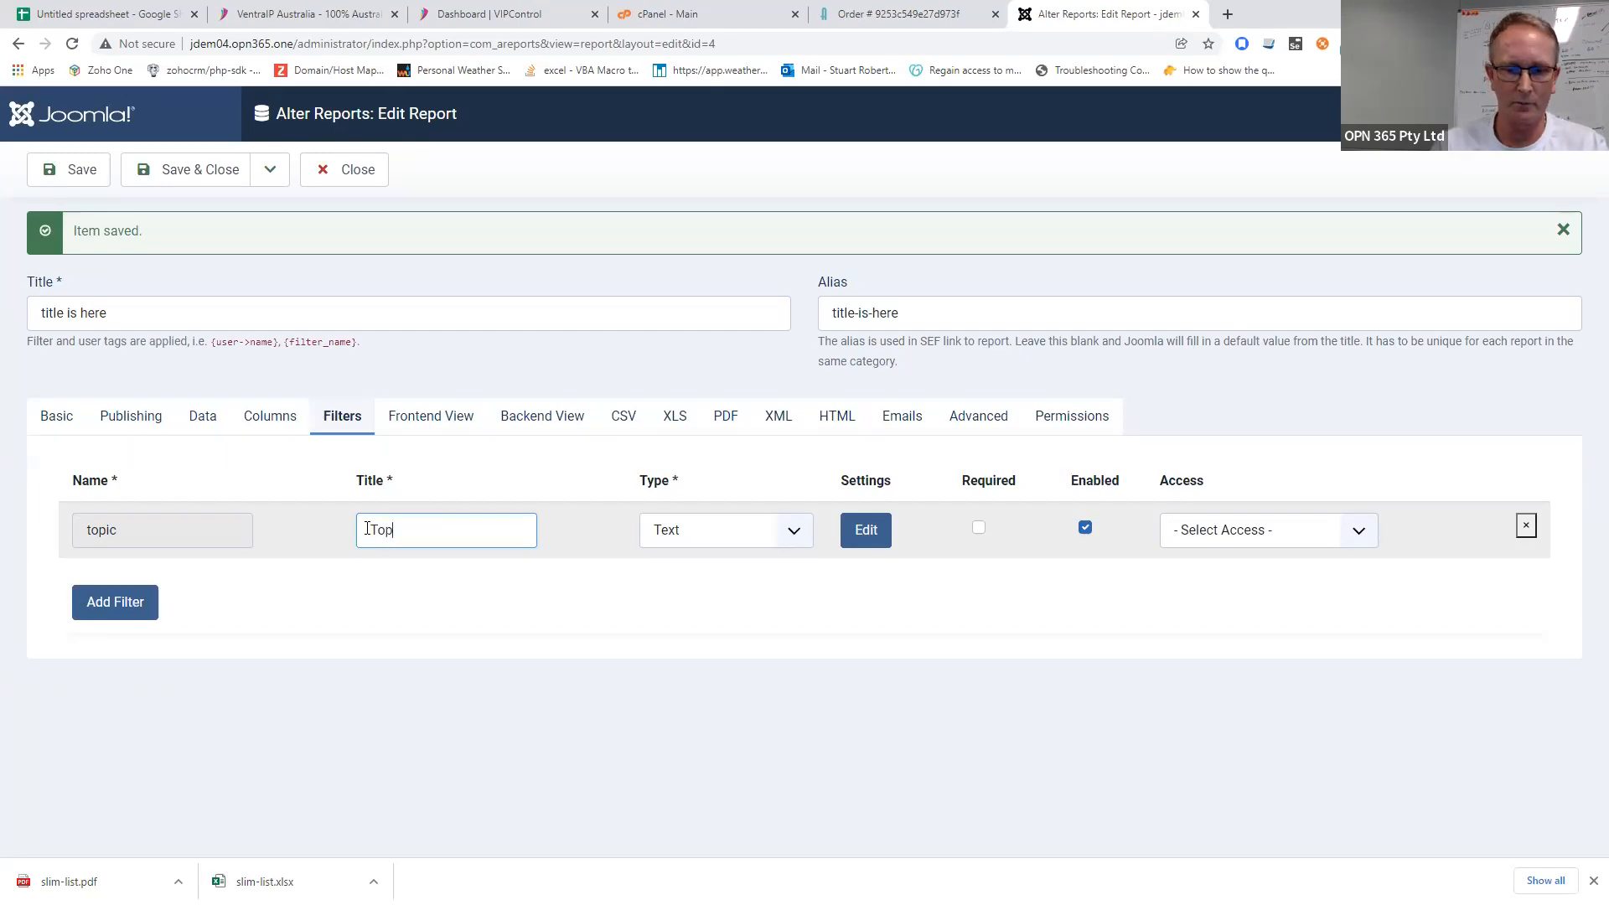
type("ic")
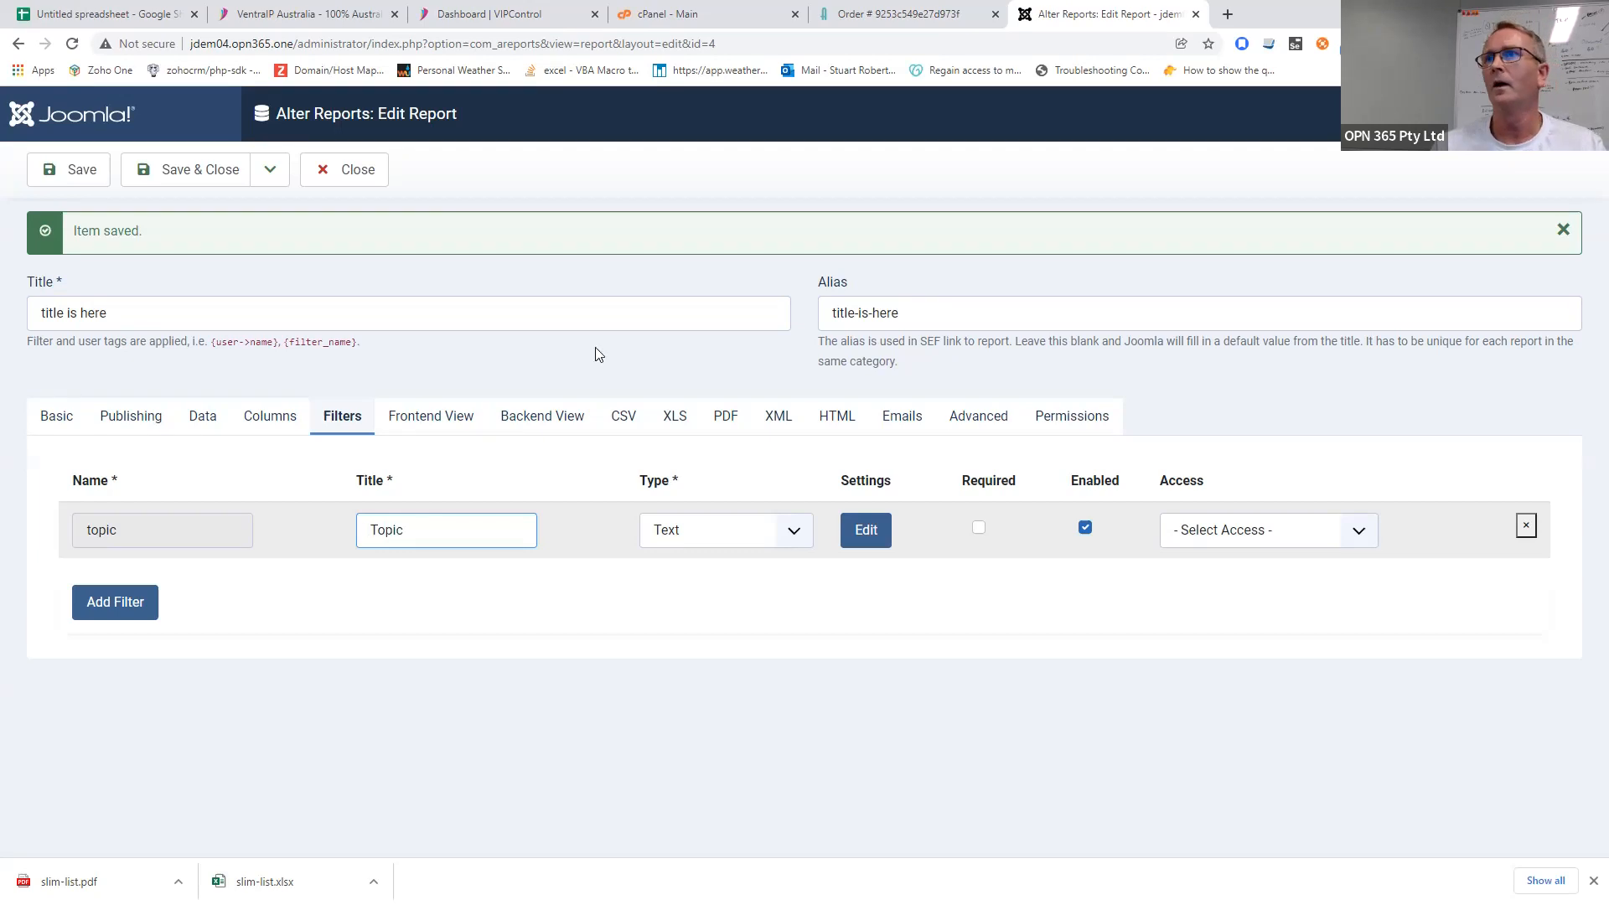
left_click(708, 533)
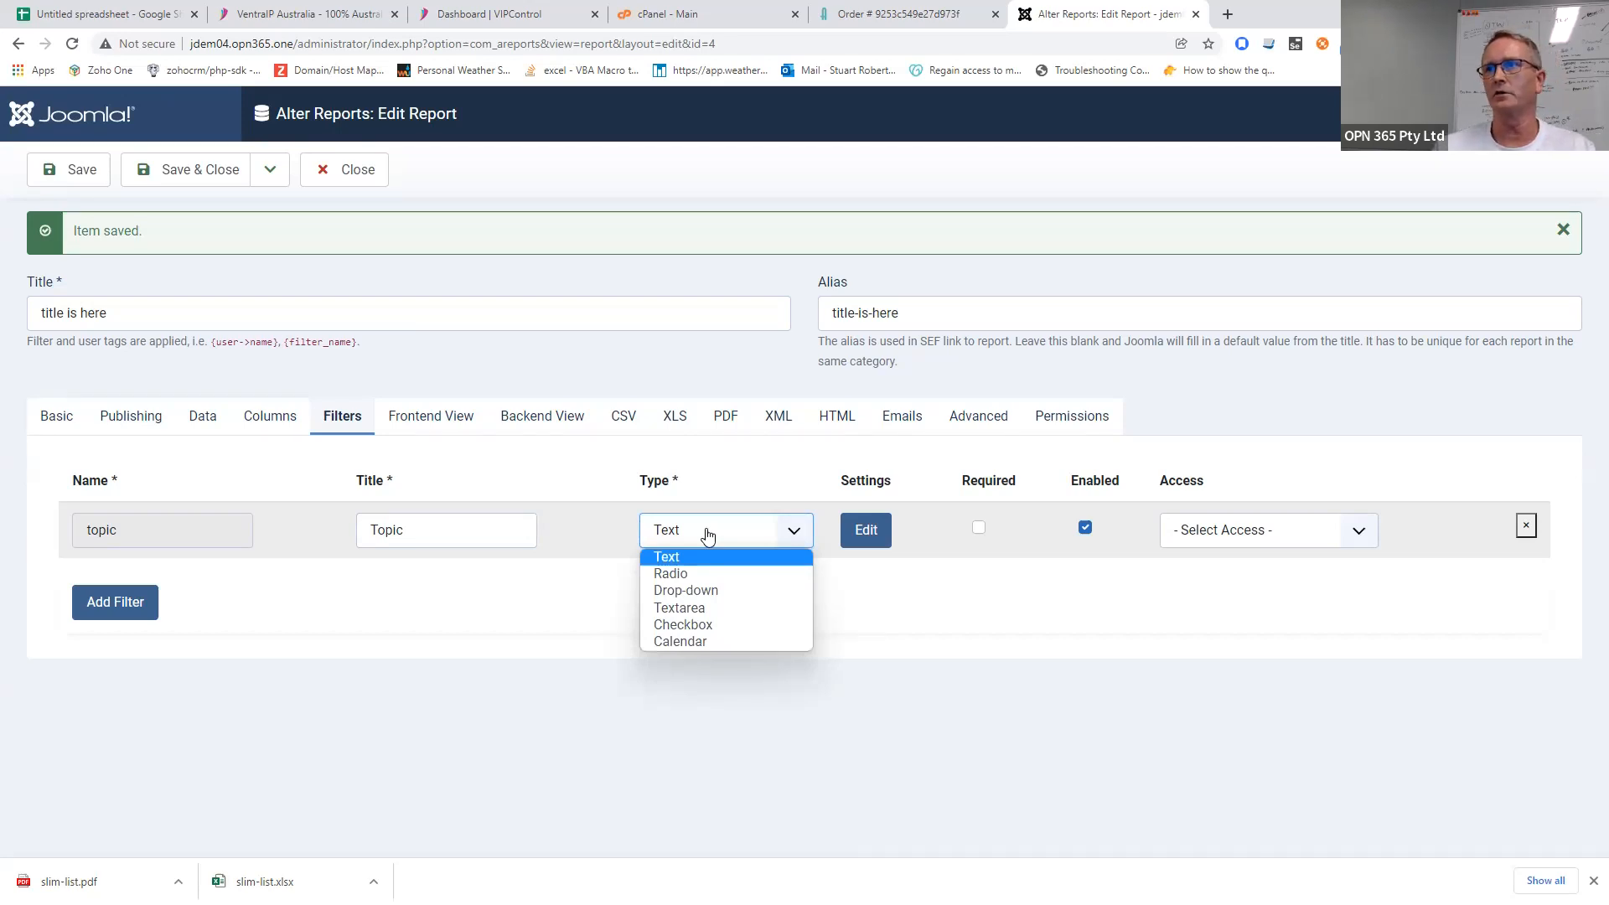
left_click(703, 633)
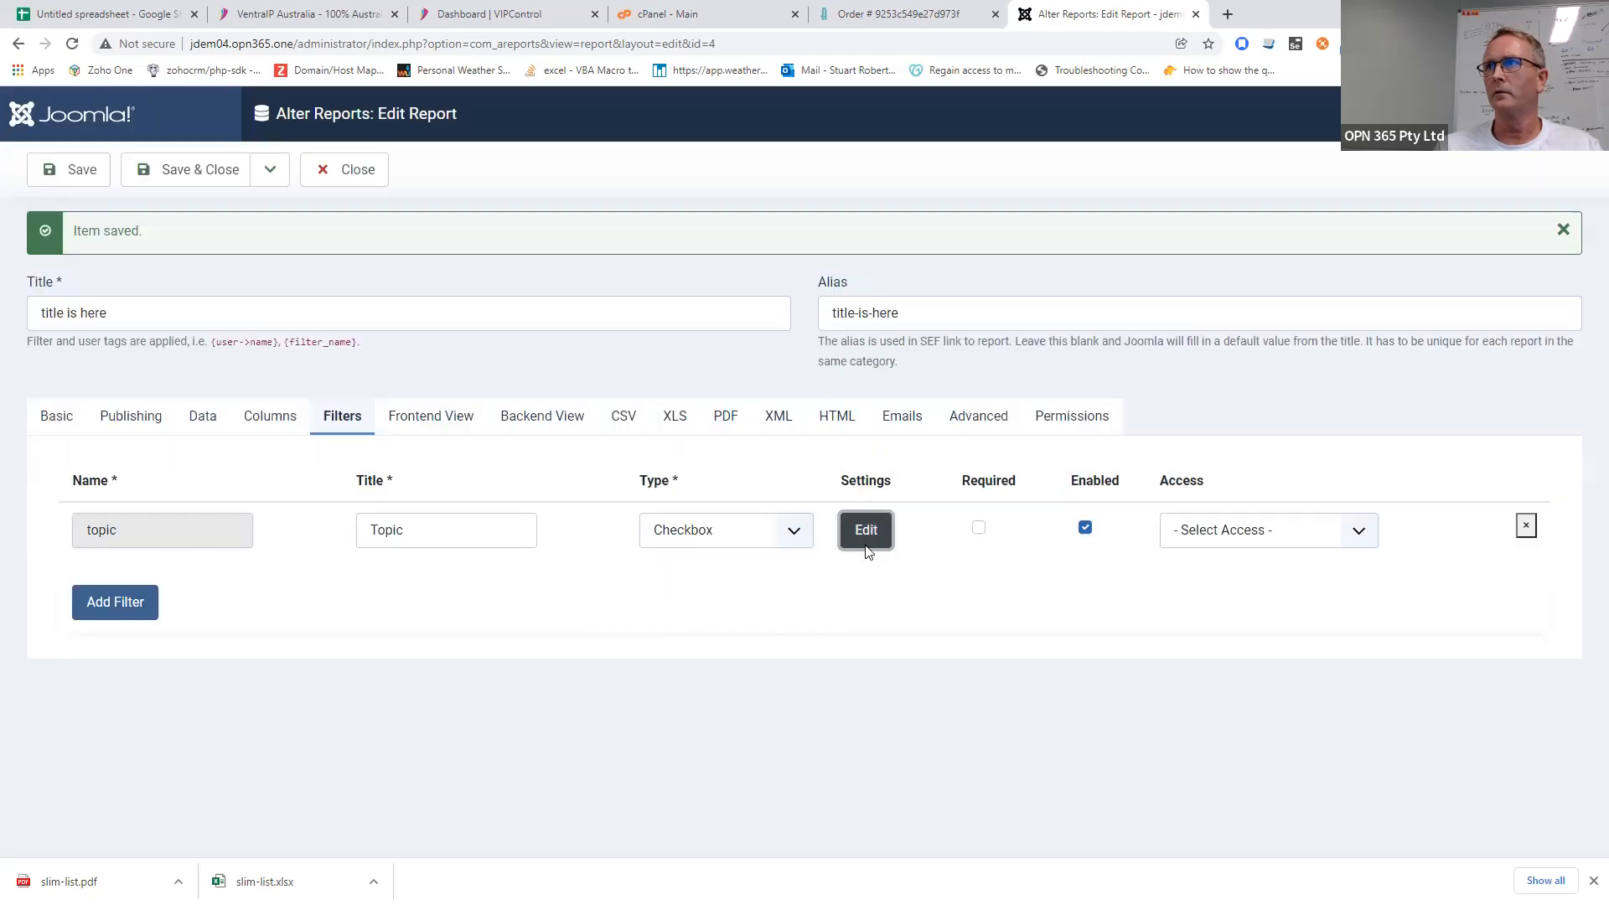
- In the topic filter's settings, keep the default layout and turn on inline display of the options
left_click(864, 531)
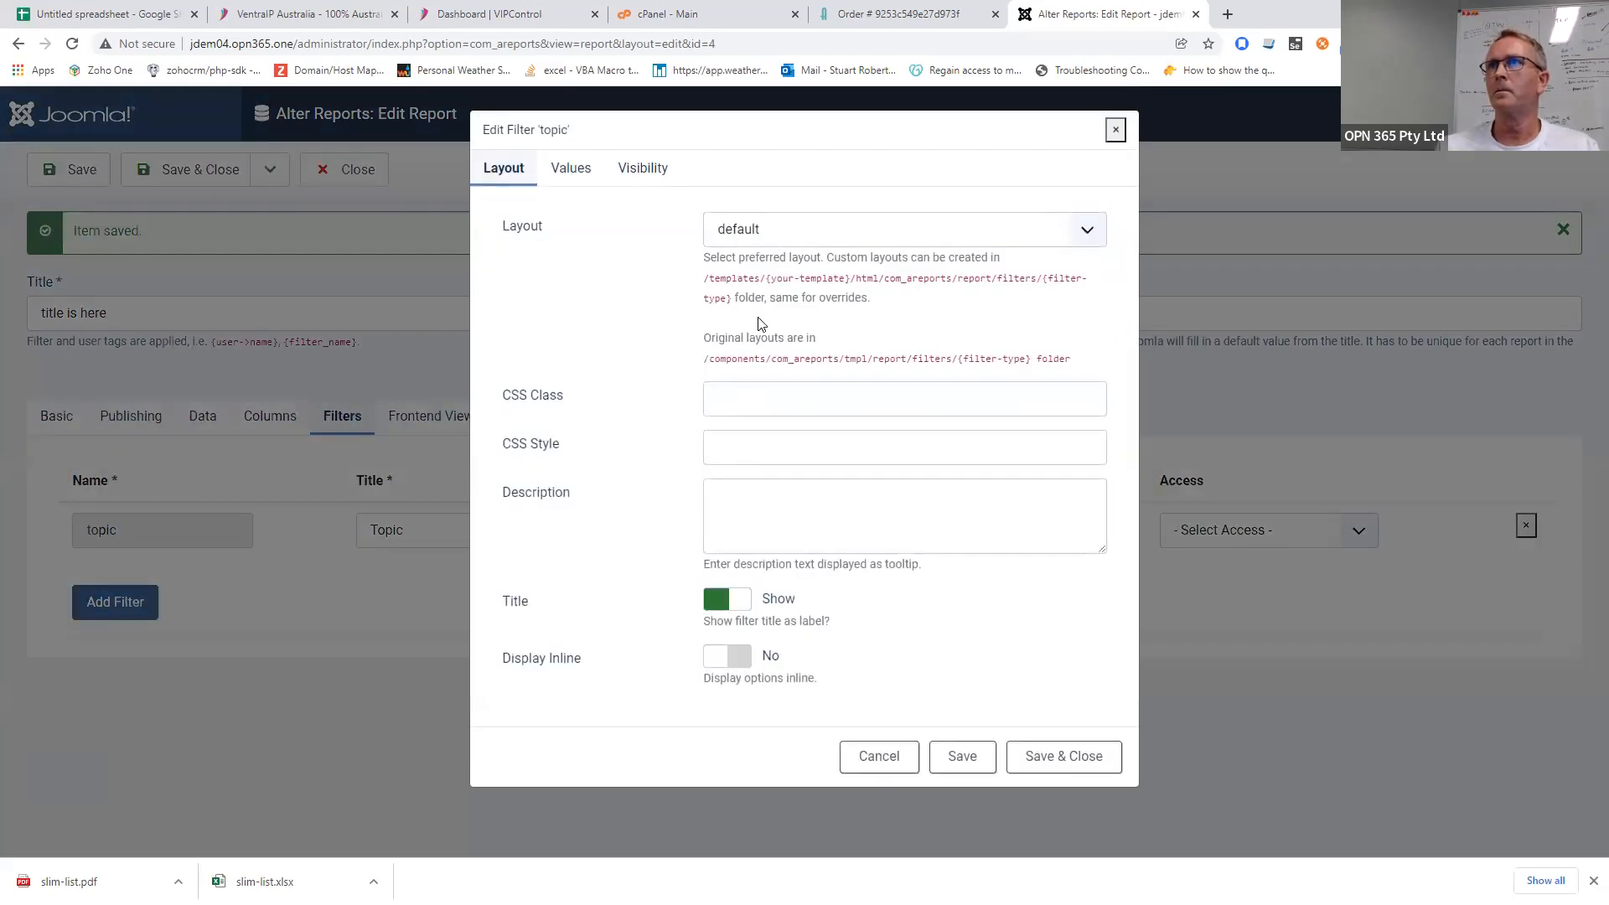
left_click(810, 235)
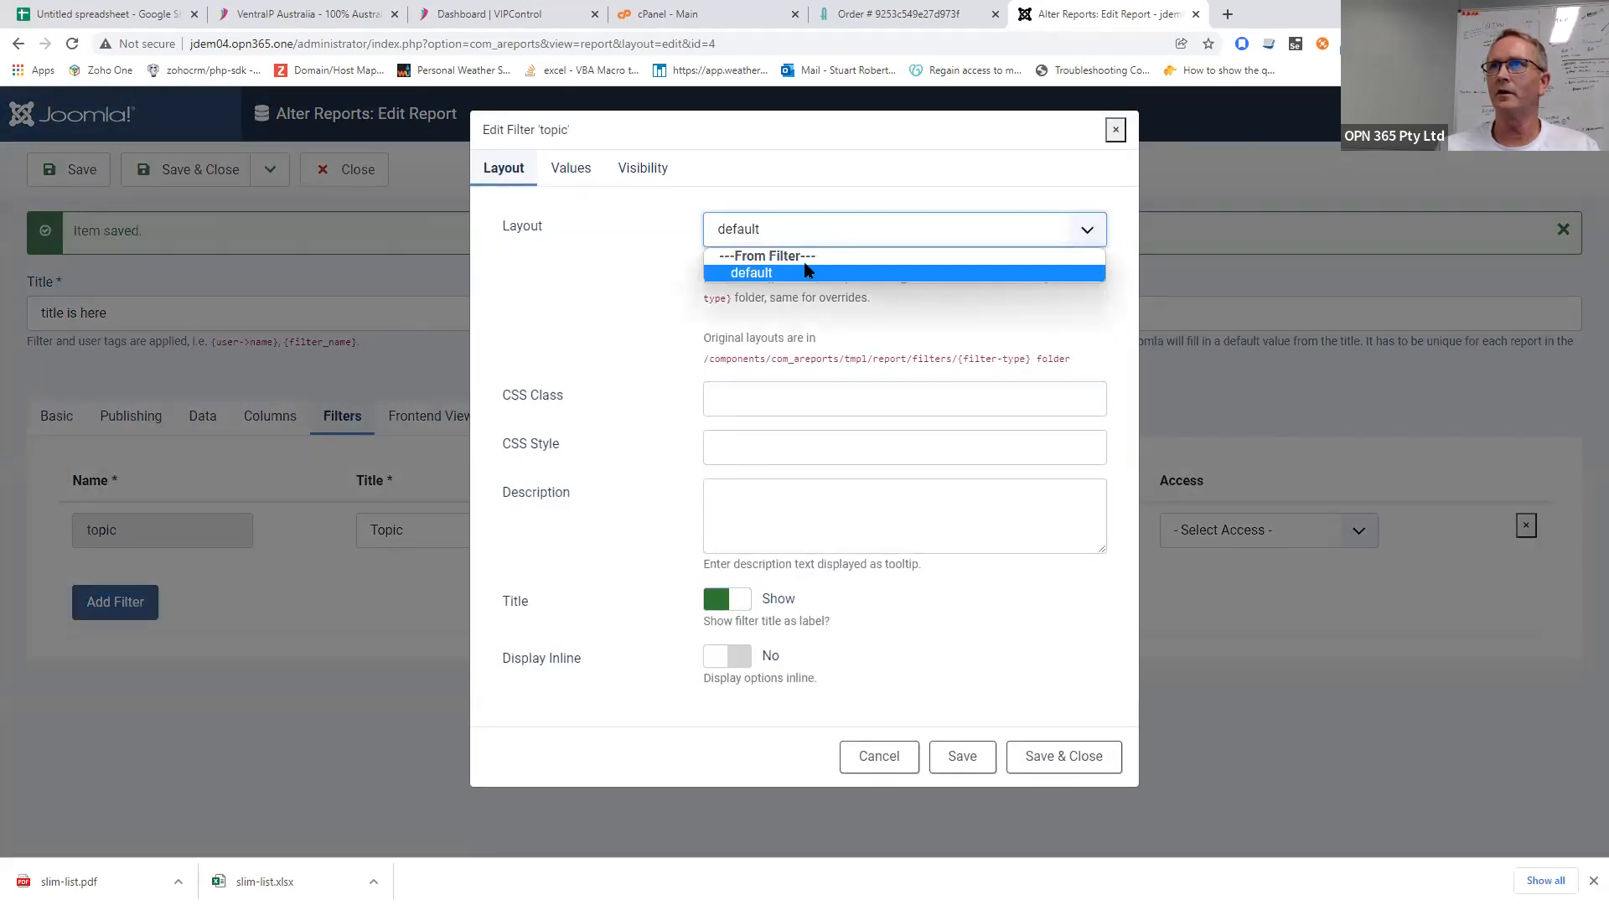
left_click(796, 272)
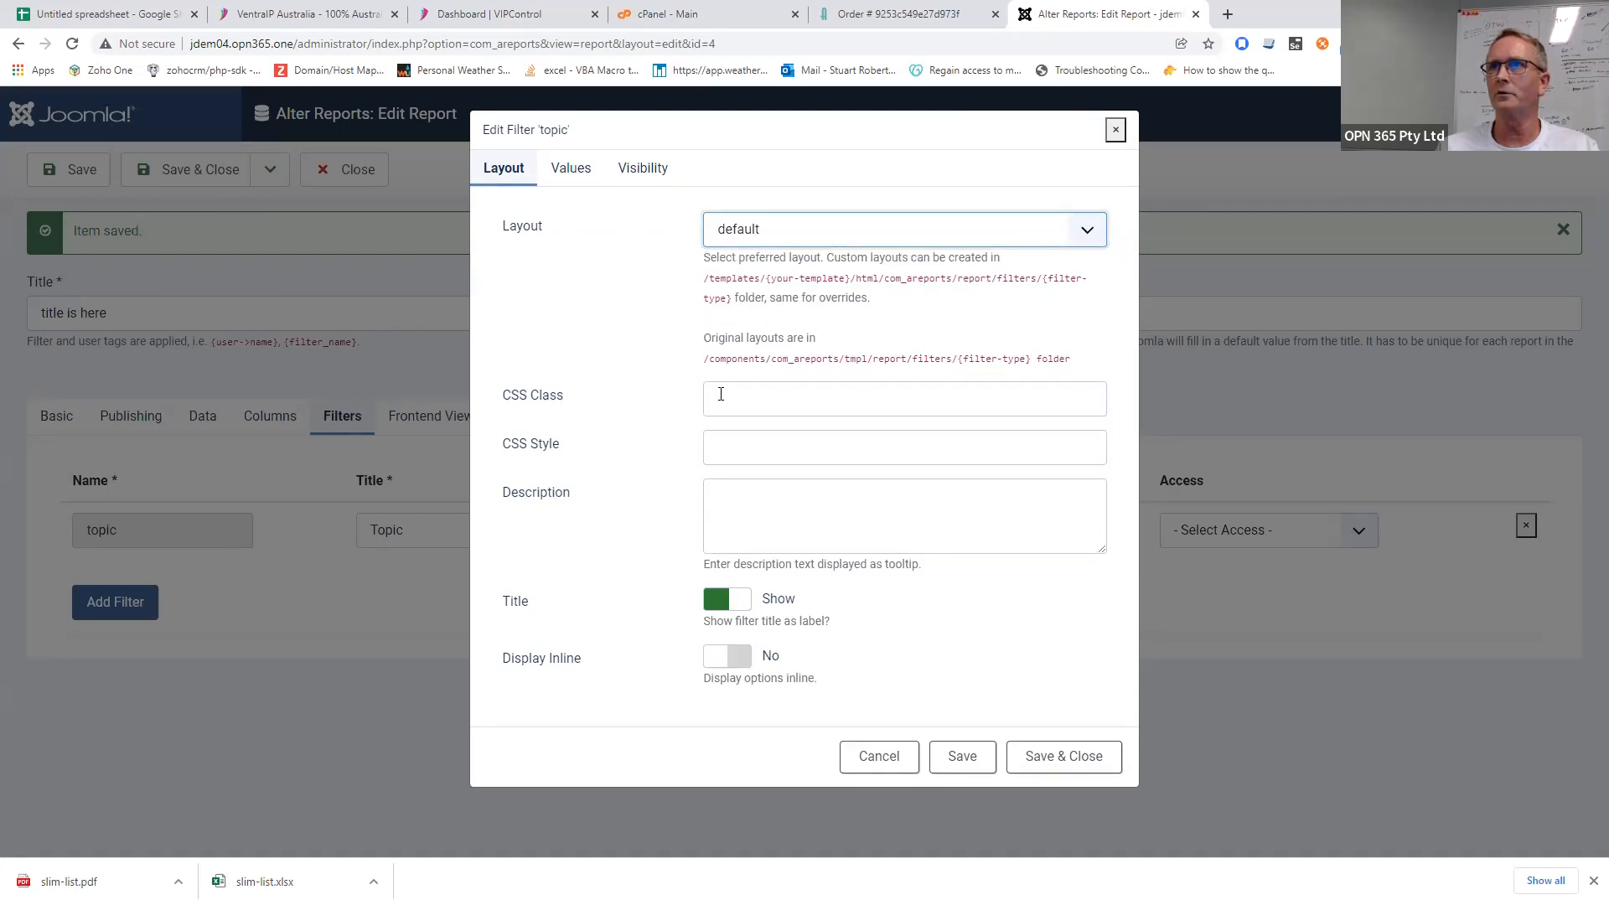
left_click(741, 658)
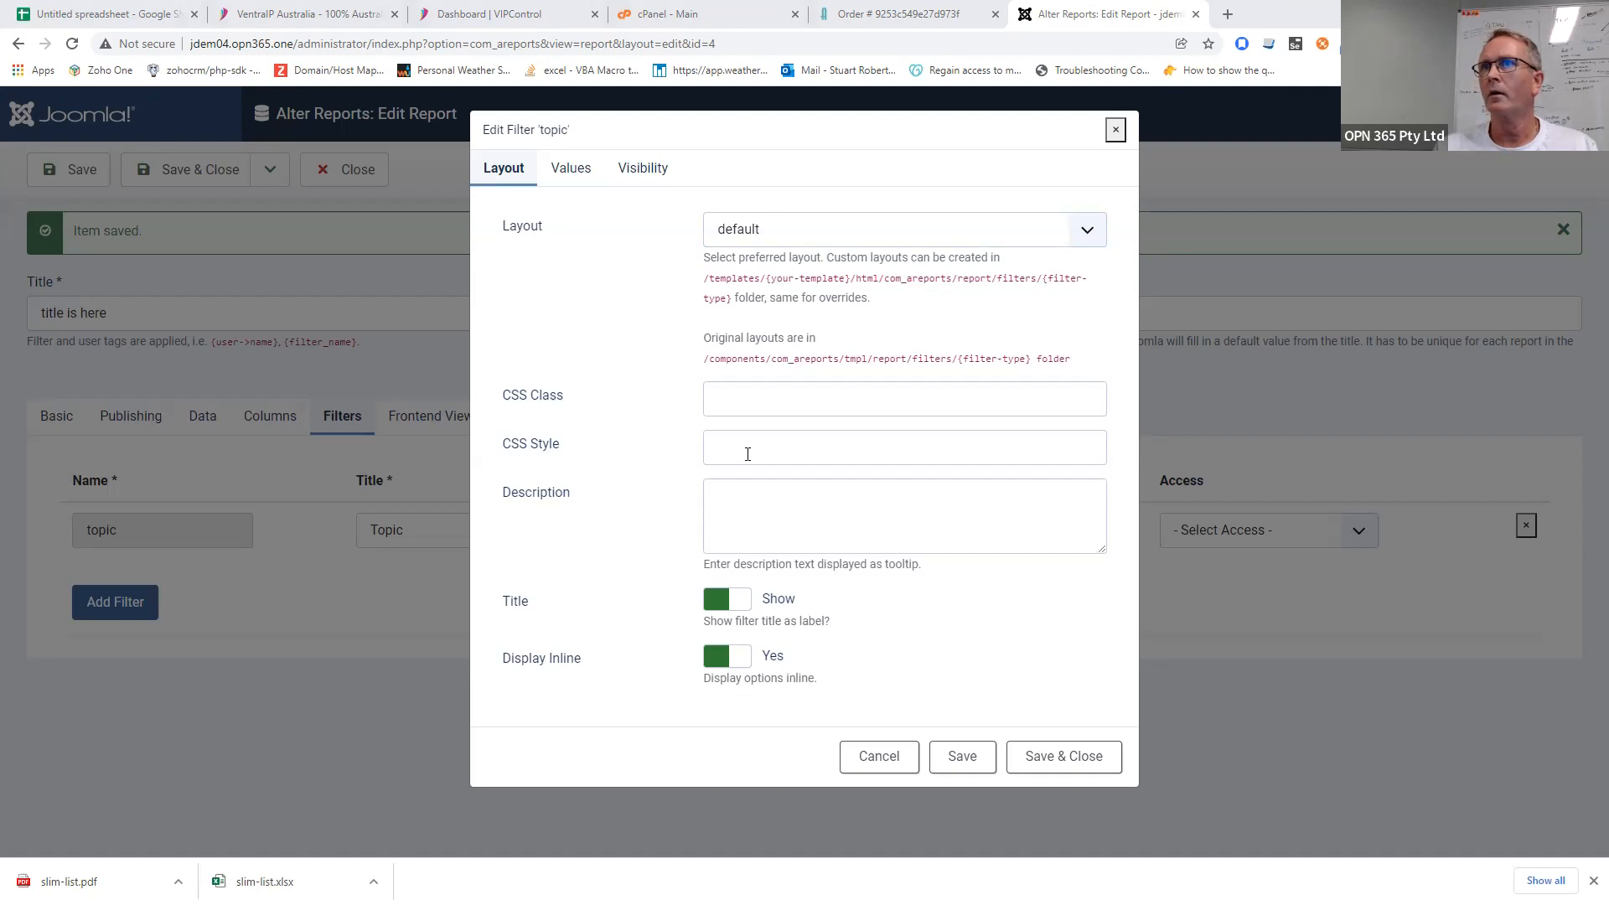
- Enter Single, Couple, Single - Life, Couple - Life and Corporate on separate lines as the filter's values list
left_click(597, 183)
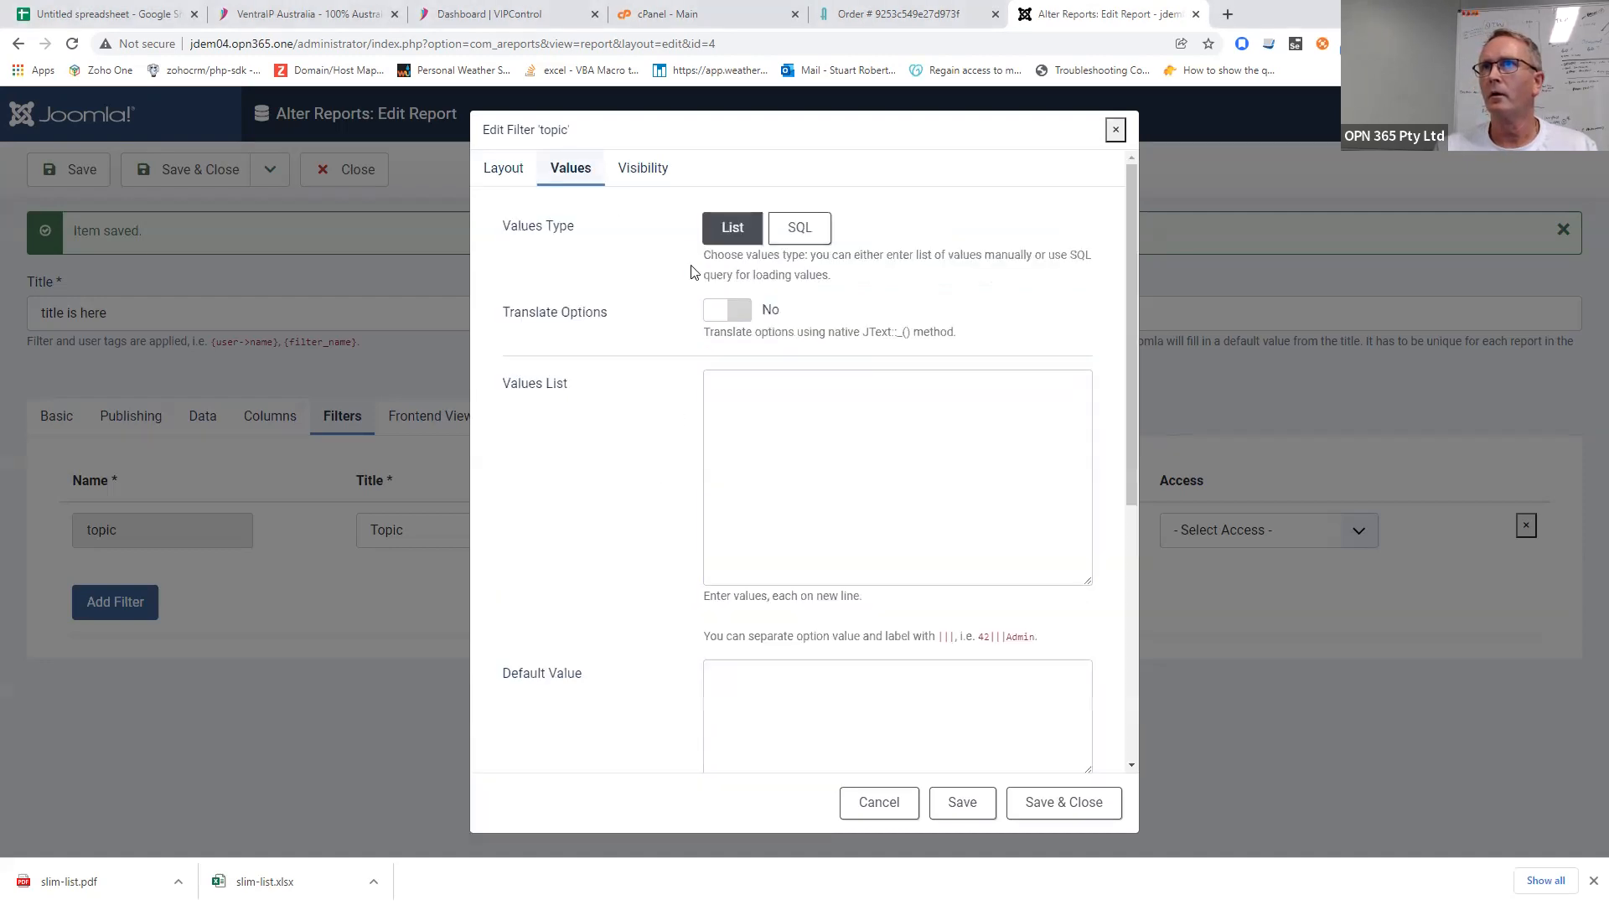
left_click(746, 377)
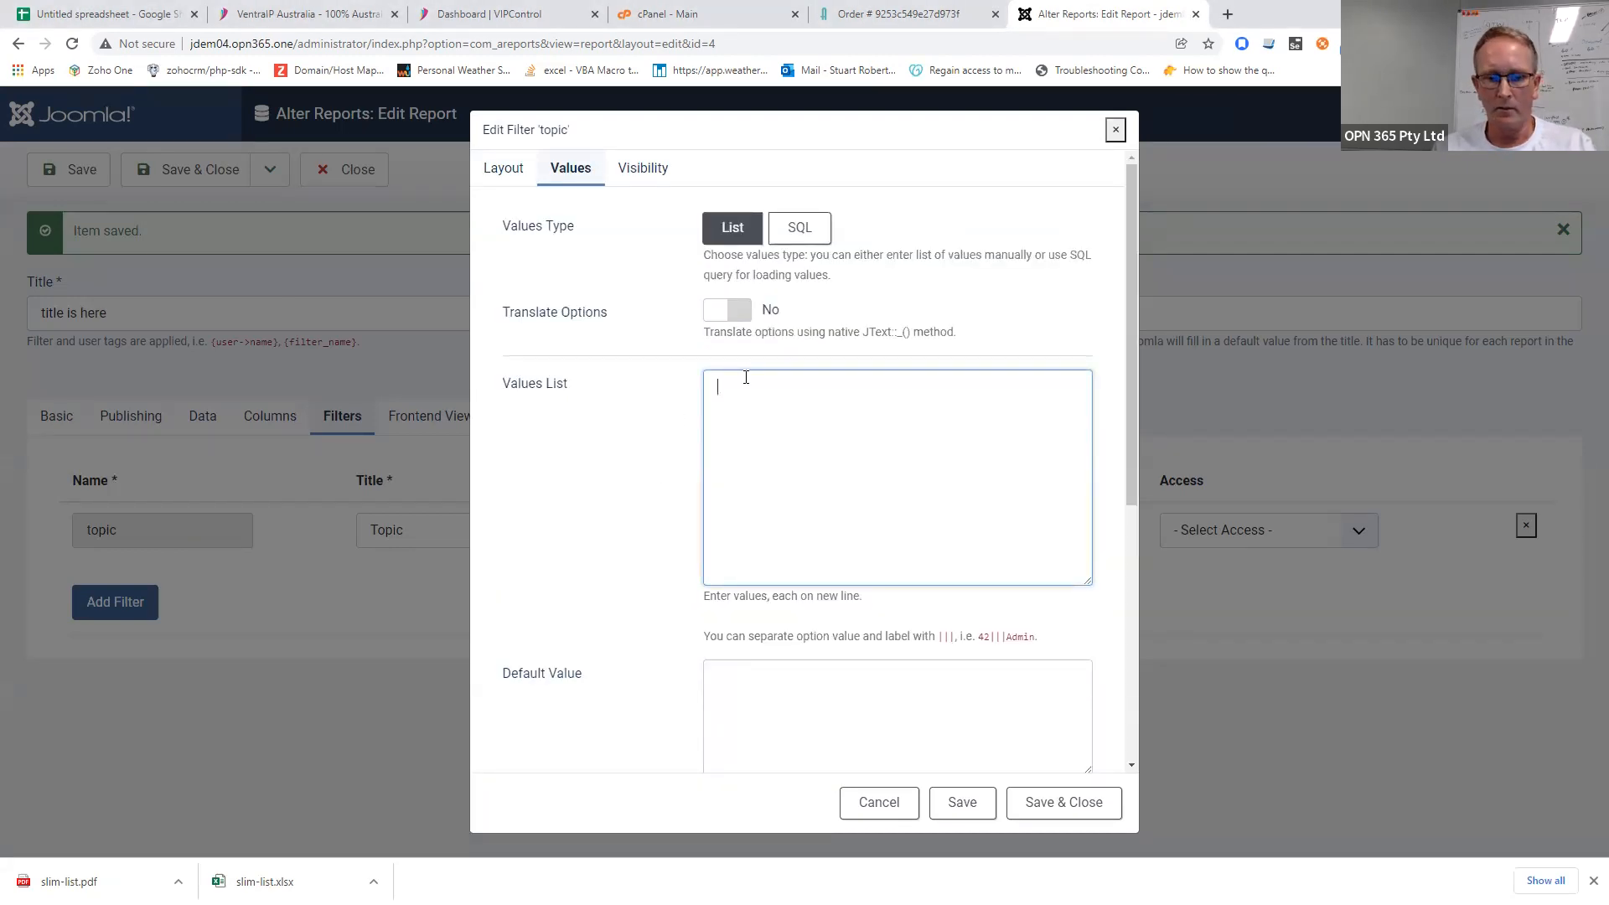
type("Single Couple Single - Life Couple - Life Corporate")
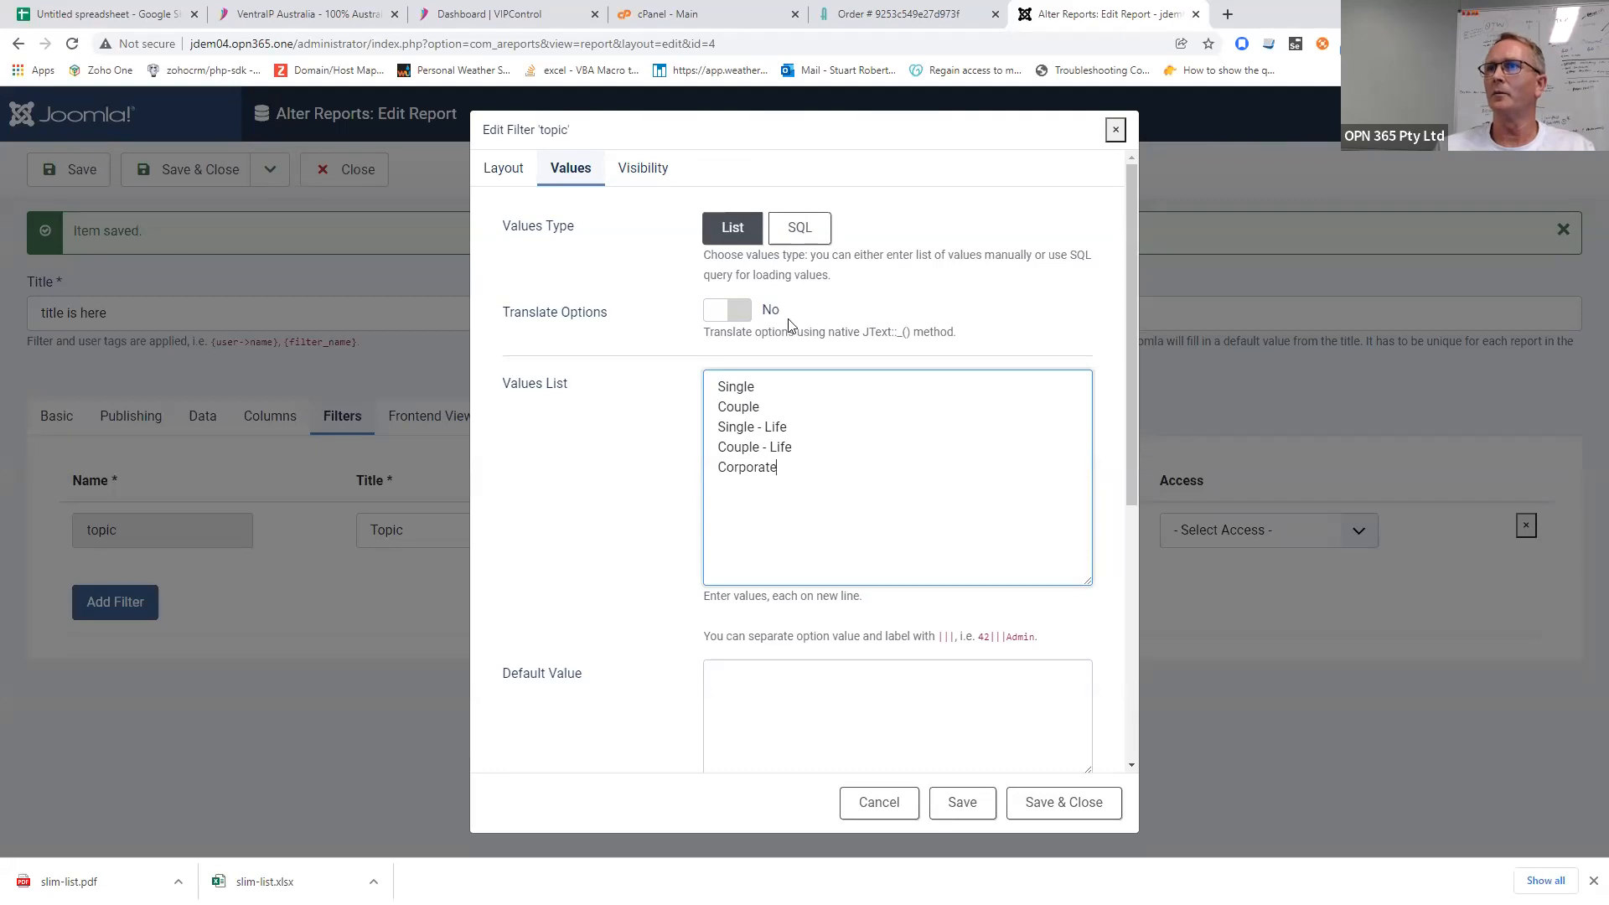
- Set the filter's default values to Single, Couple and Single - Life, each on its own line
scroll(790, 319, "down", 3)
left_click(771, 489)
type("Single Couple Single - Life Couple - Life Corporate")
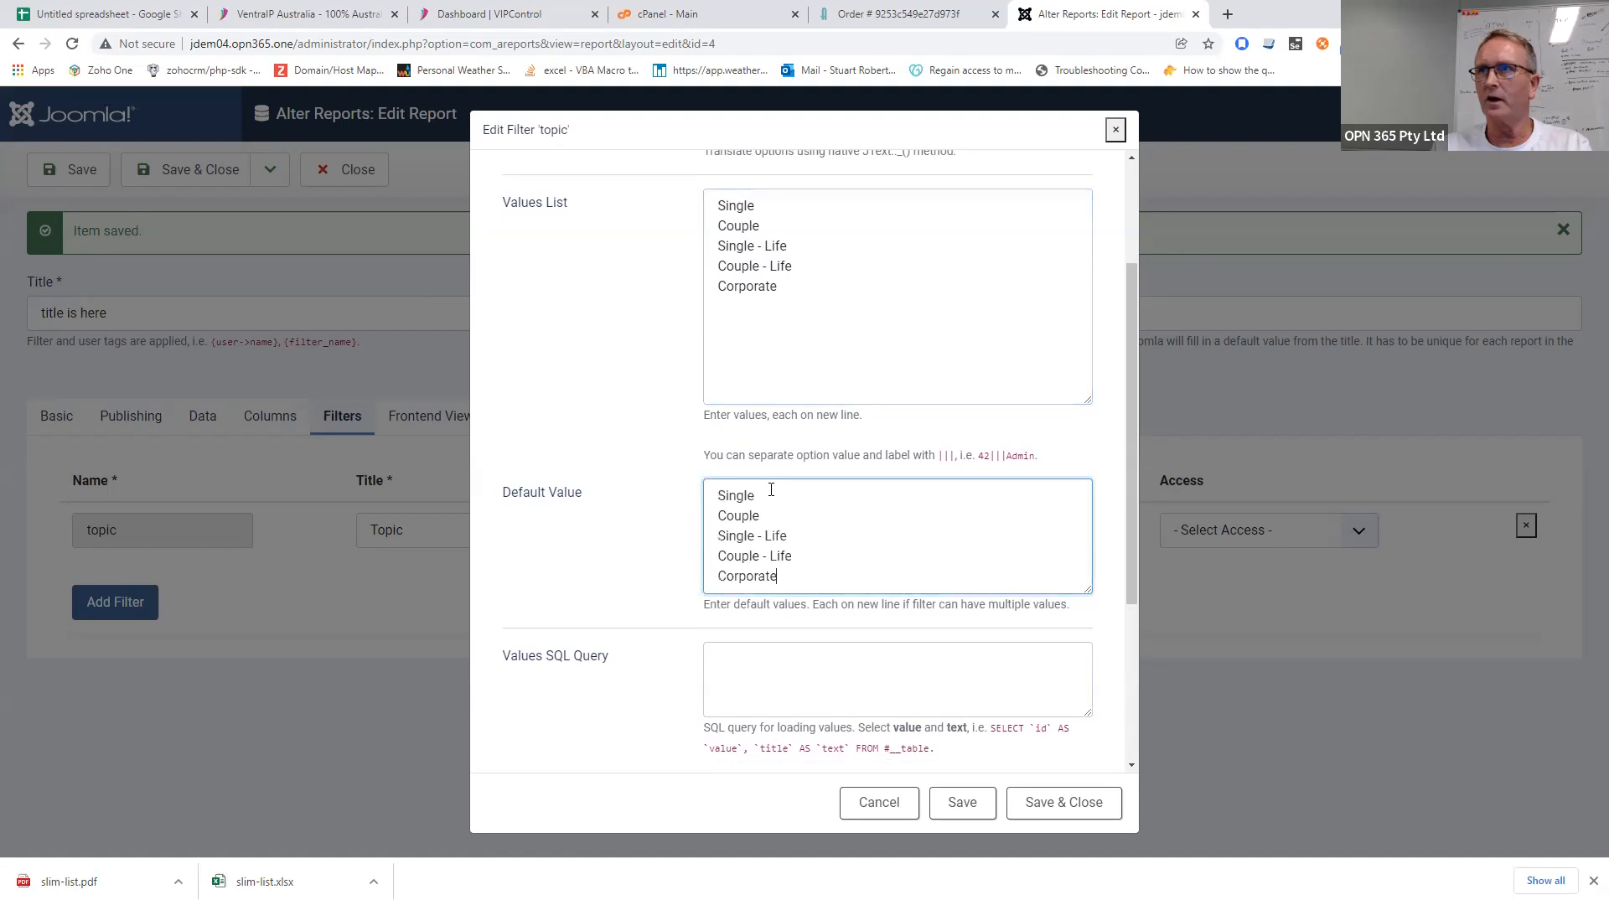
key("shift+Left")
key("shift+Left")
key("shift+Left")
key("shift+Left")
key("shift+Left")
key("shift+Left")
key("shift+Left")
key("shift+Left")
key("shift+Left")
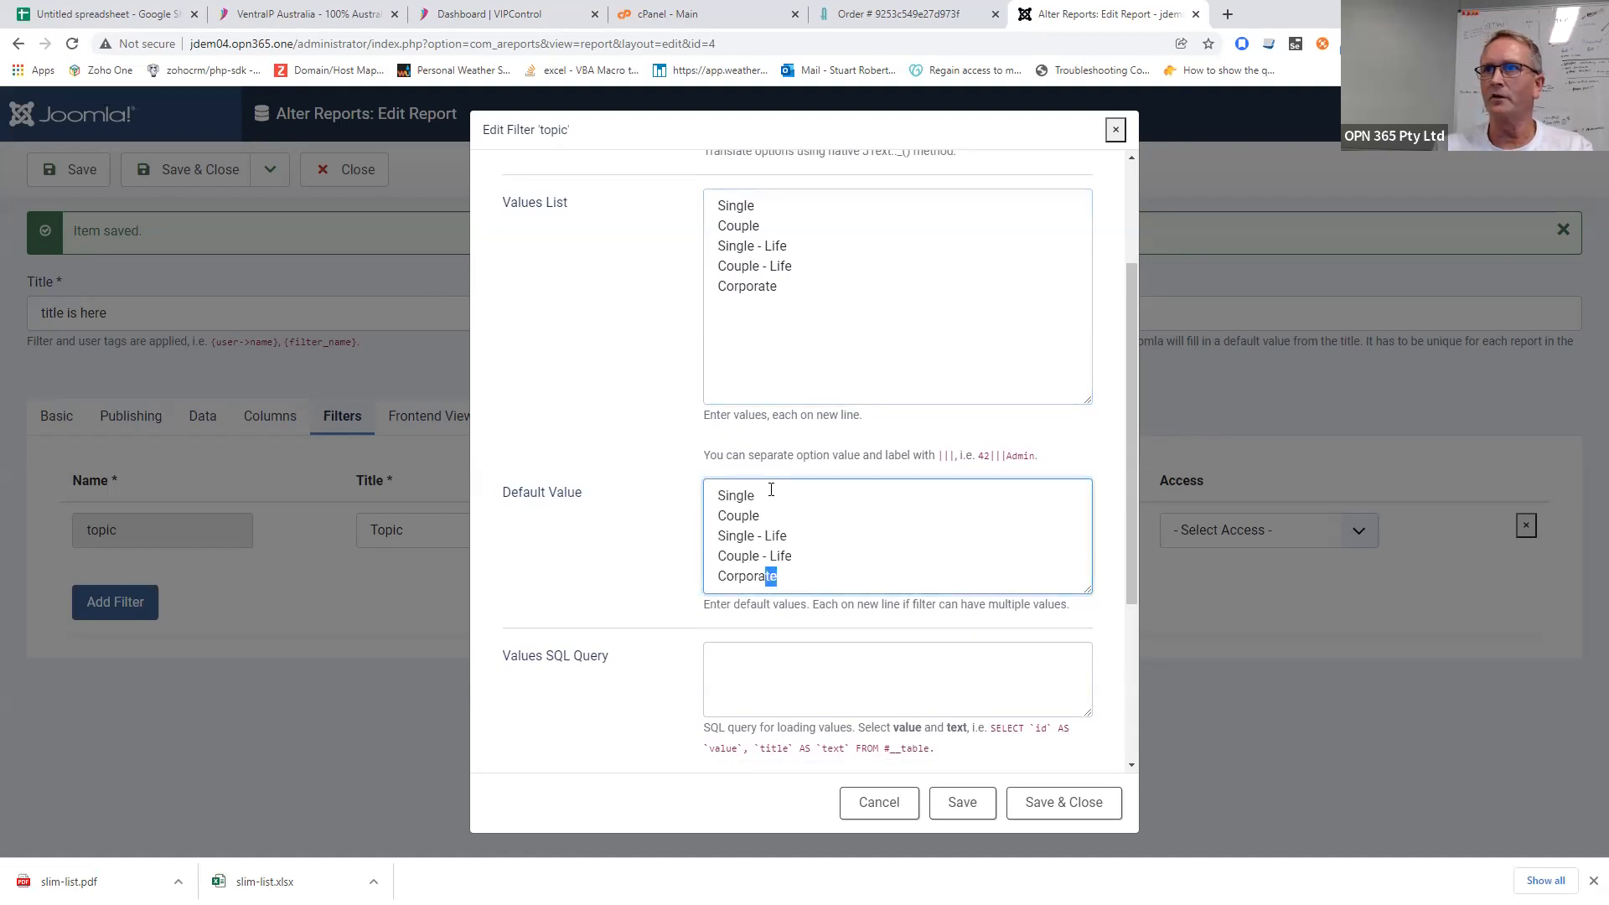
key("BackSpace")
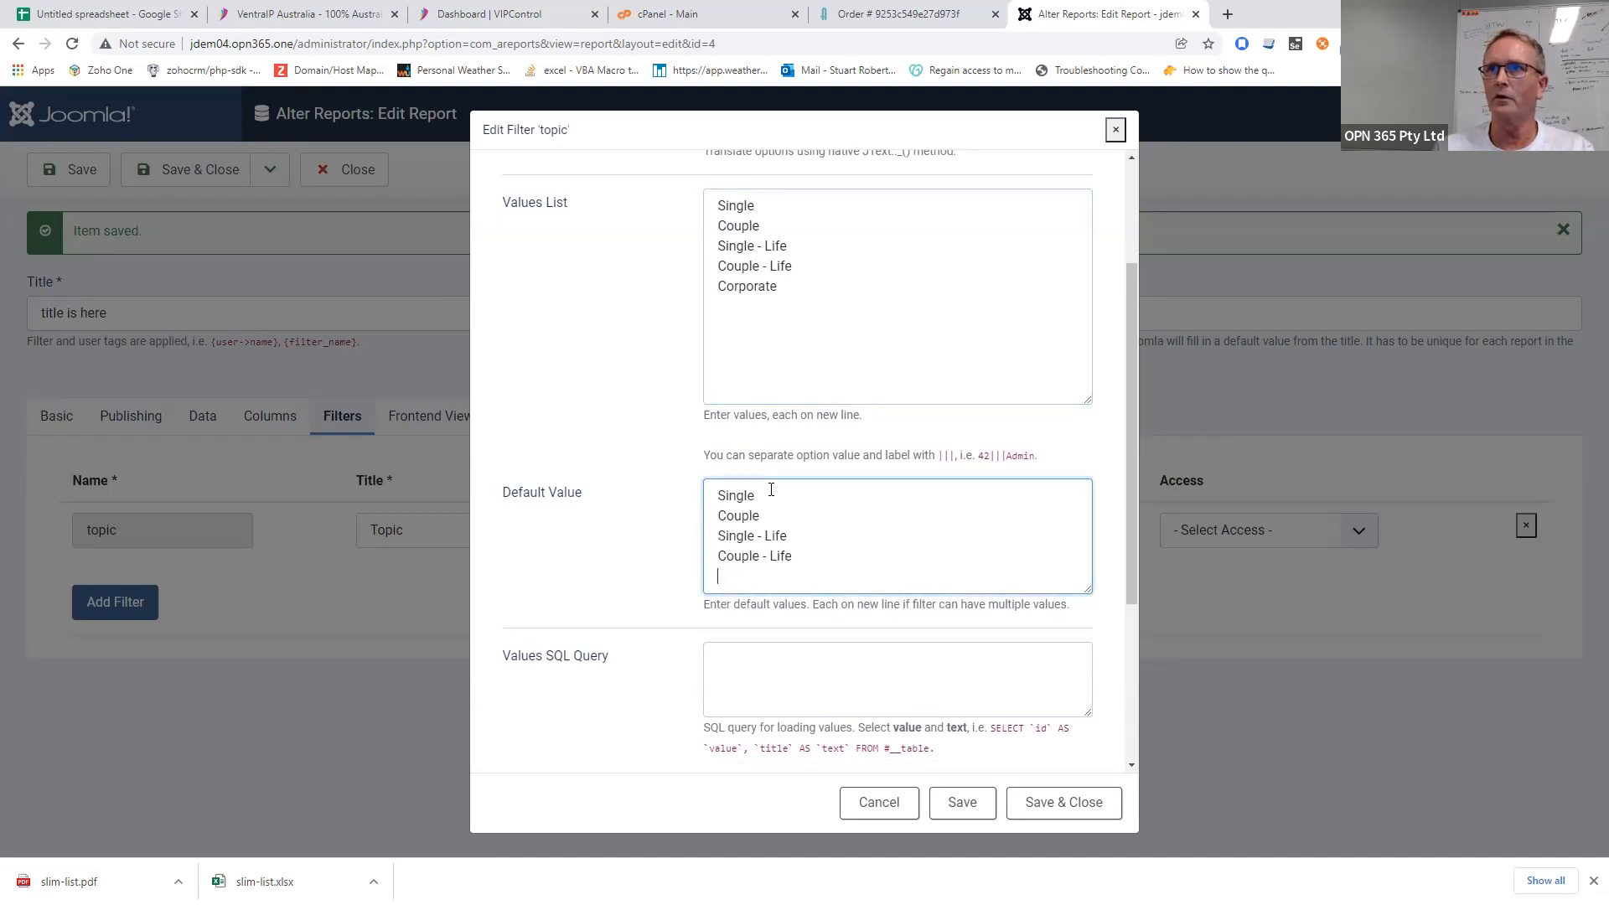
key("shift+Up")
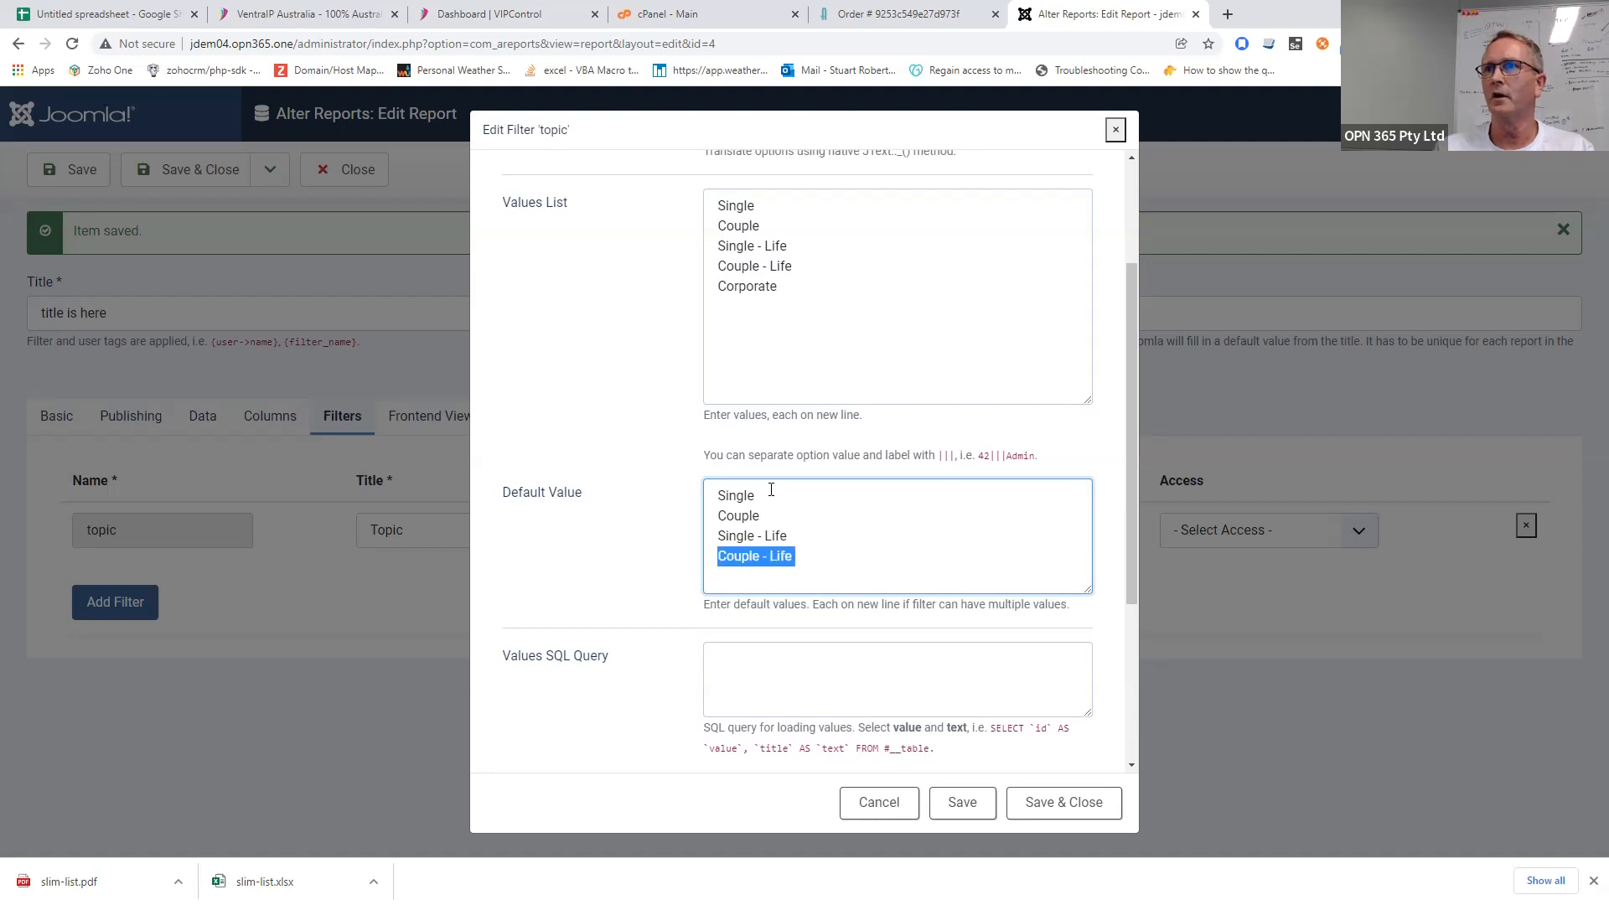
key("BackSpace")
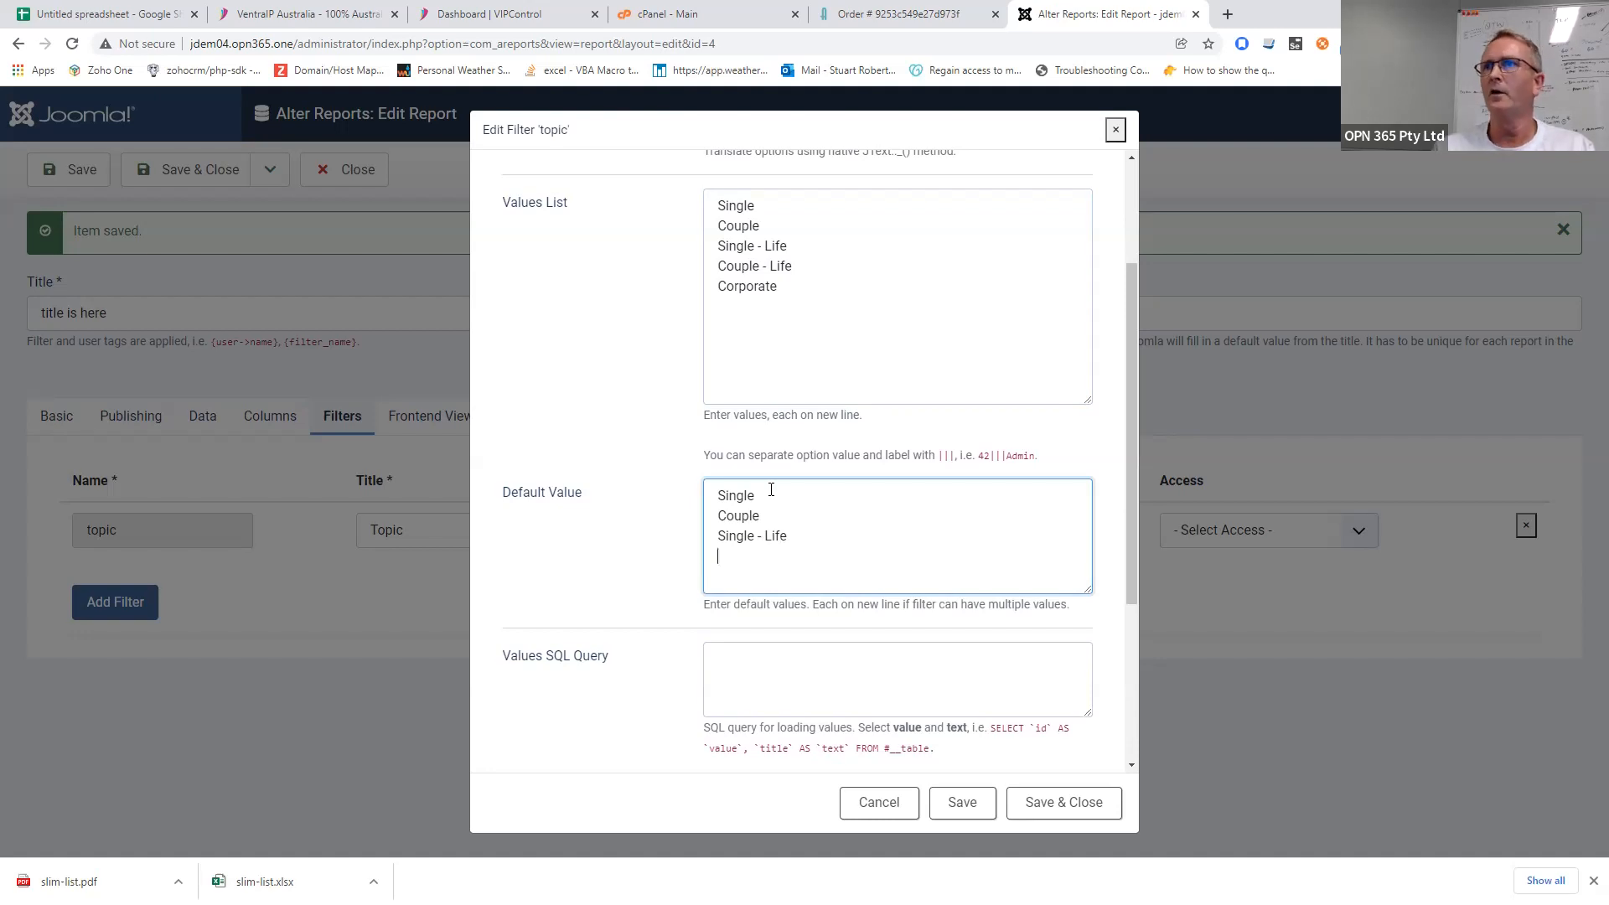
- Review the filter's translation, output visibility and PHP processor options, plus its SQL query and database settings for values
scroll(771, 489, "up", 1)
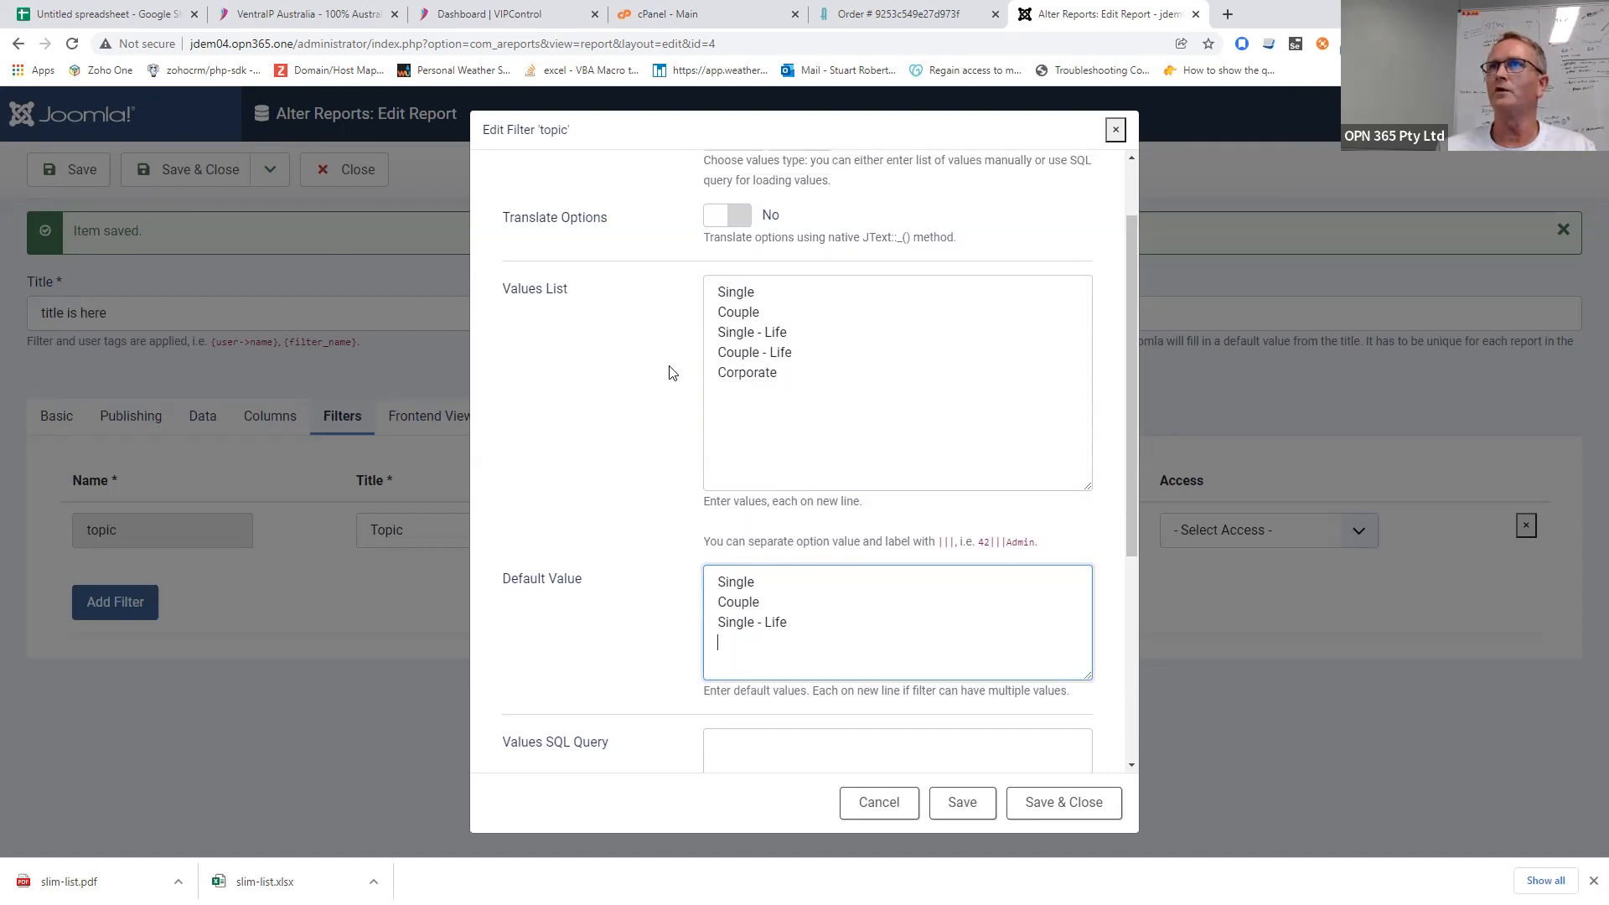
scroll(671, 372, "up", 1)
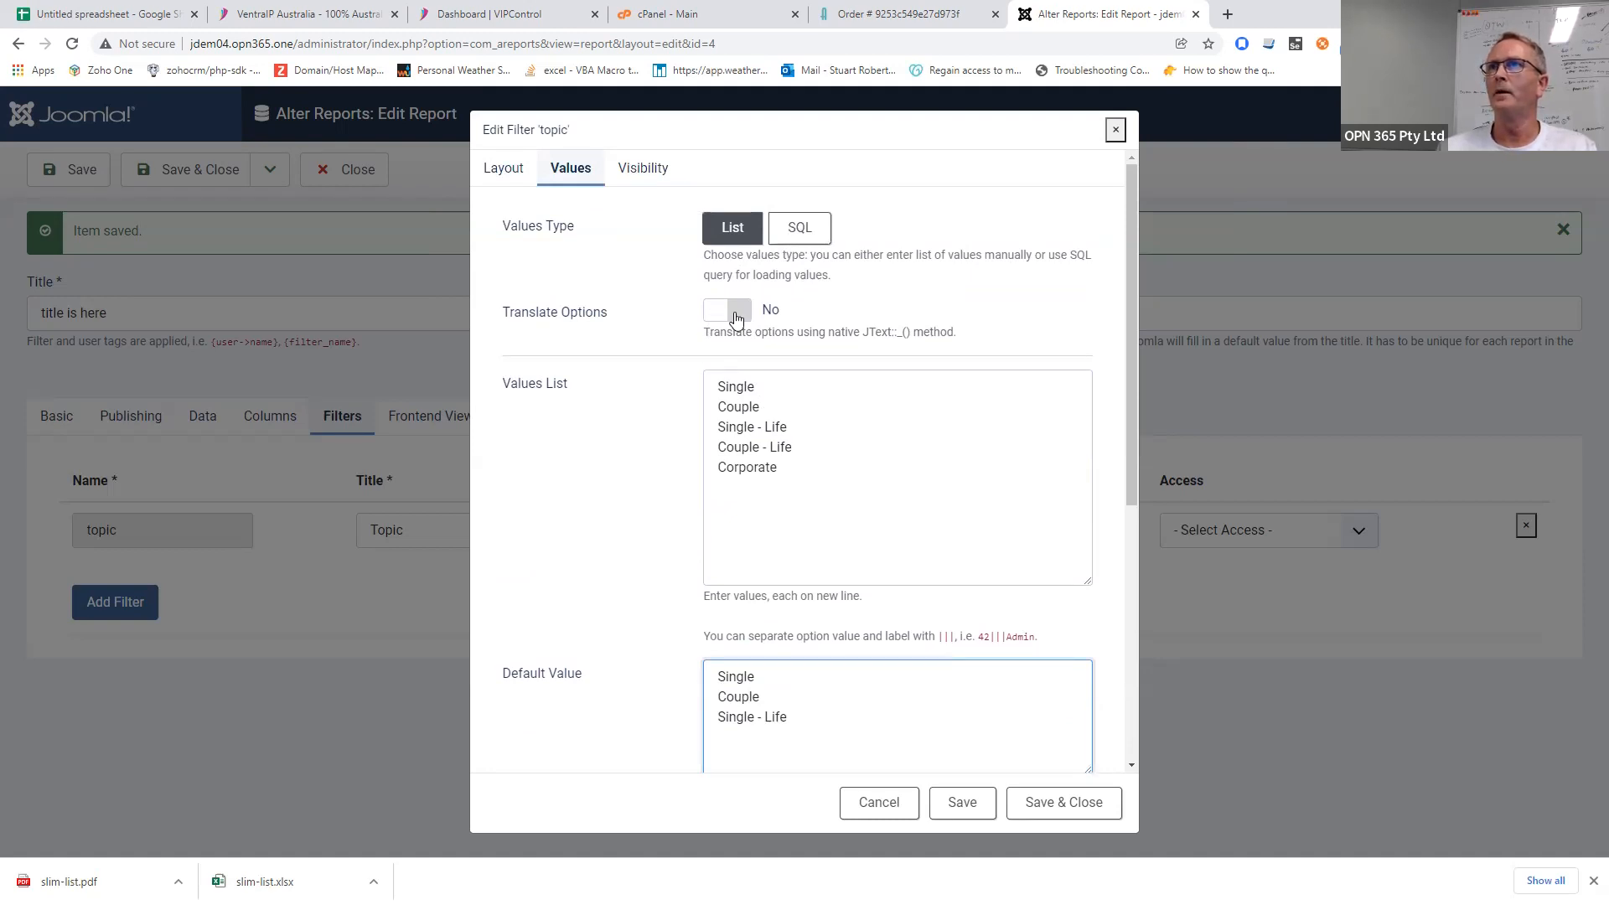
left_click(640, 180)
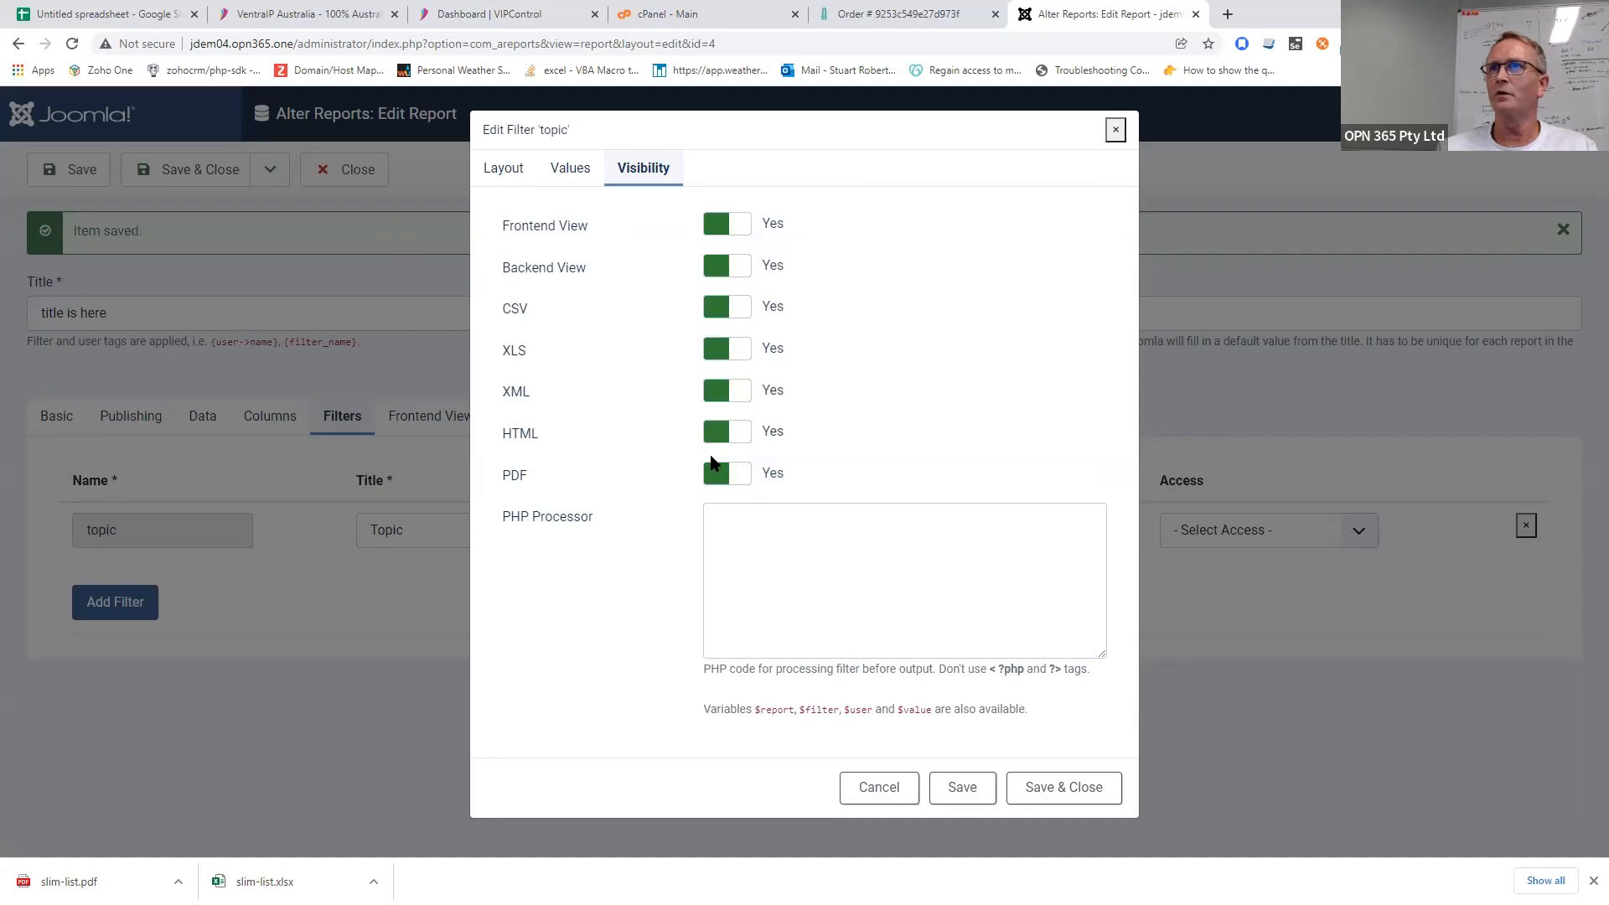
left_click(728, 516)
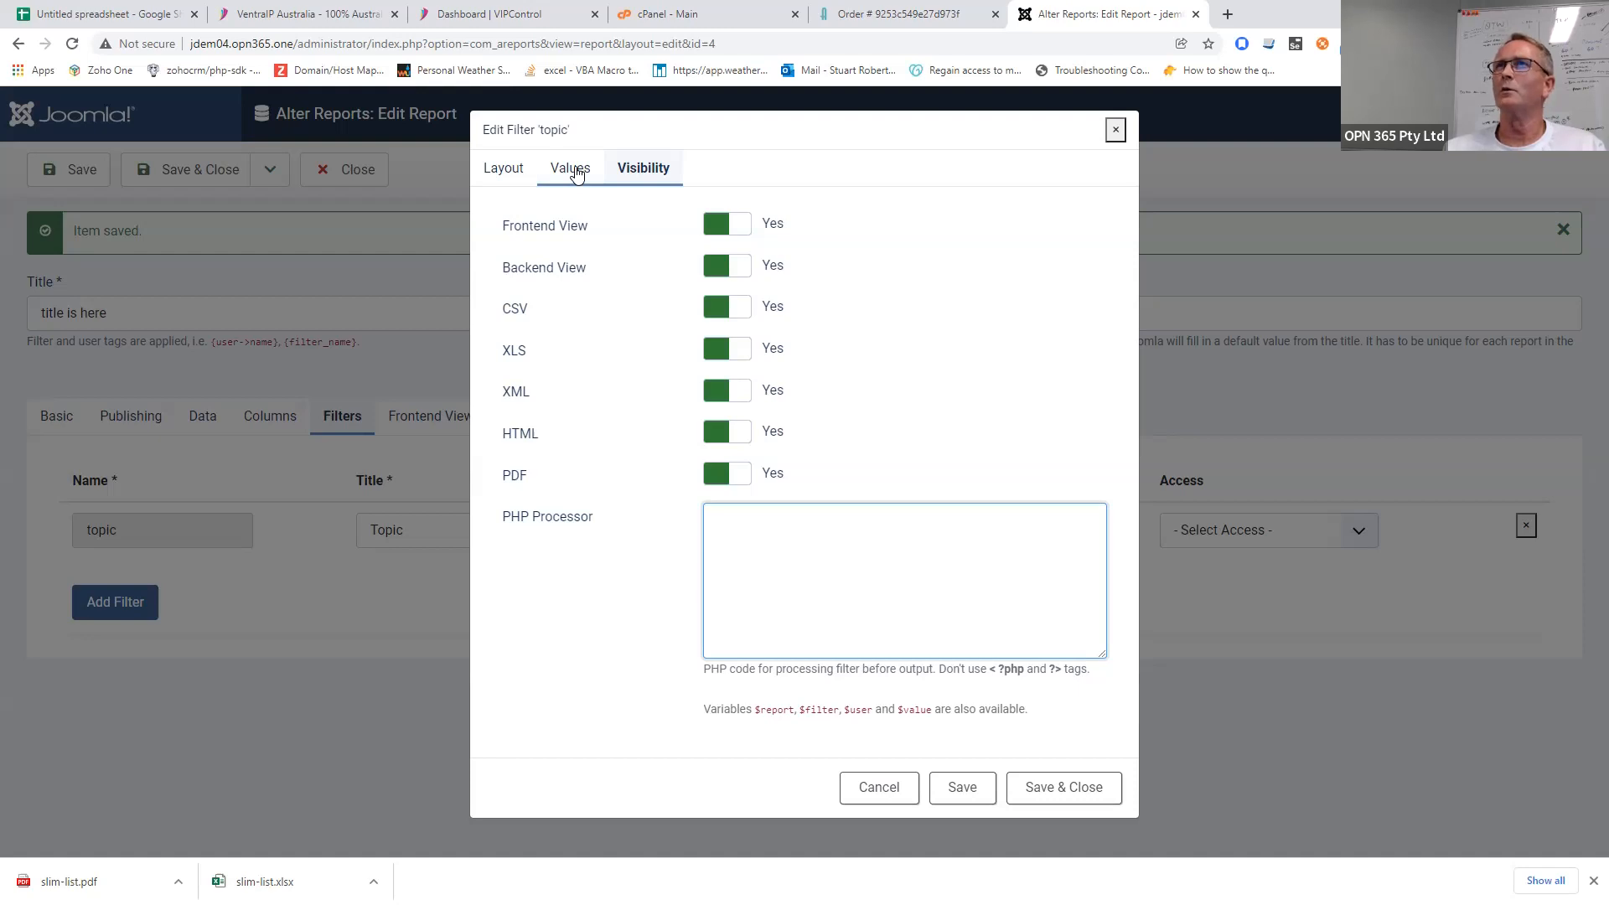
left_click(606, 124)
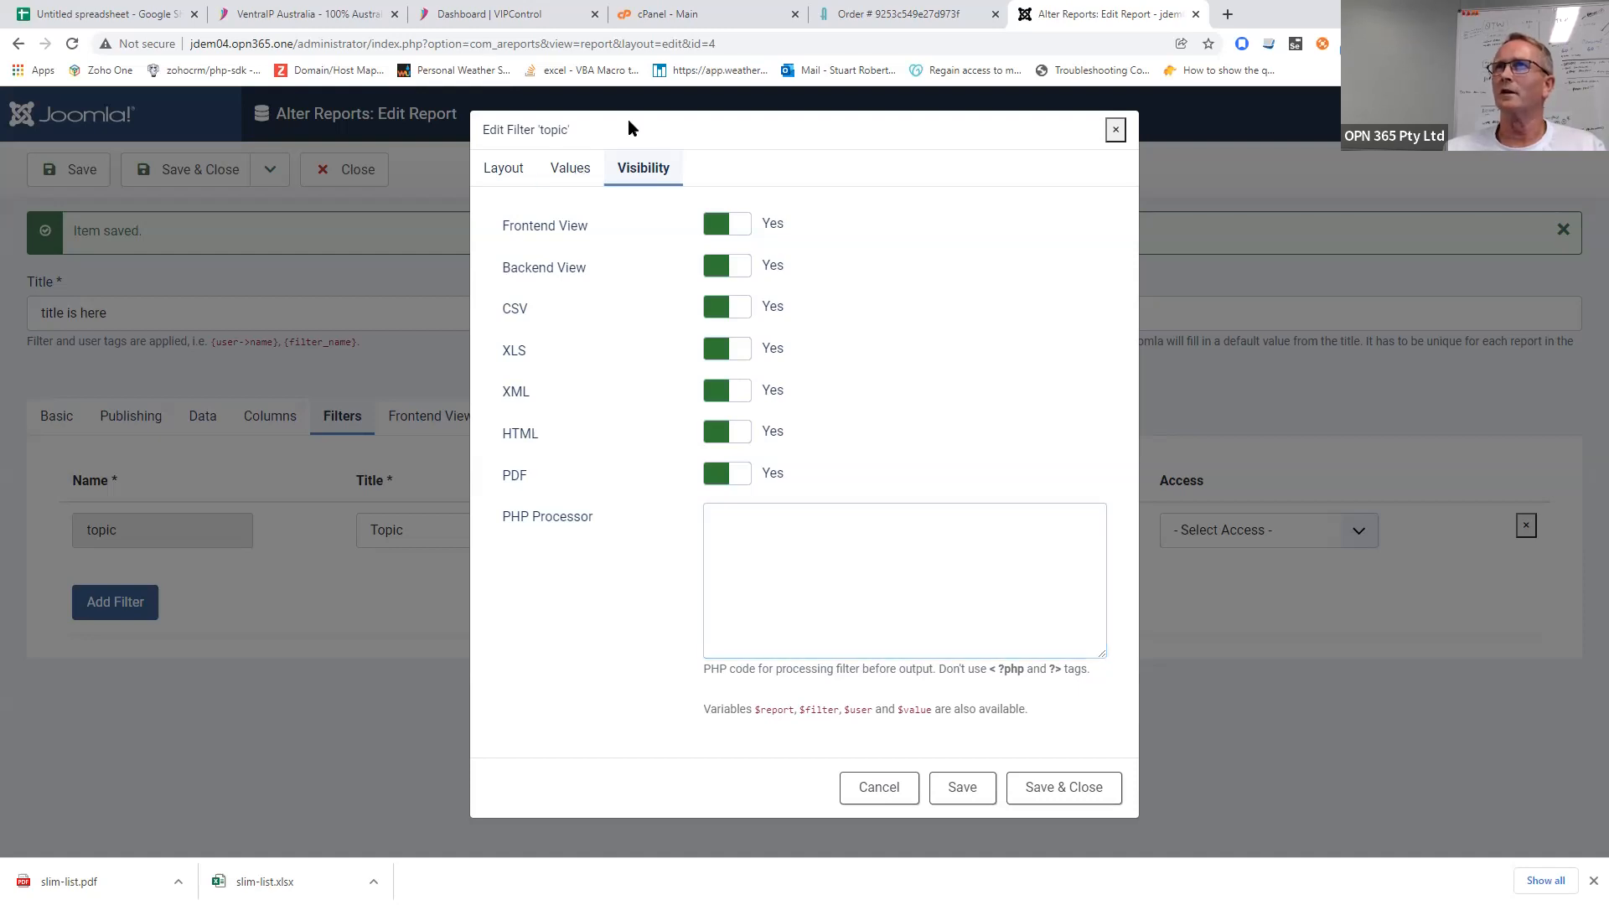
left_click(569, 169)
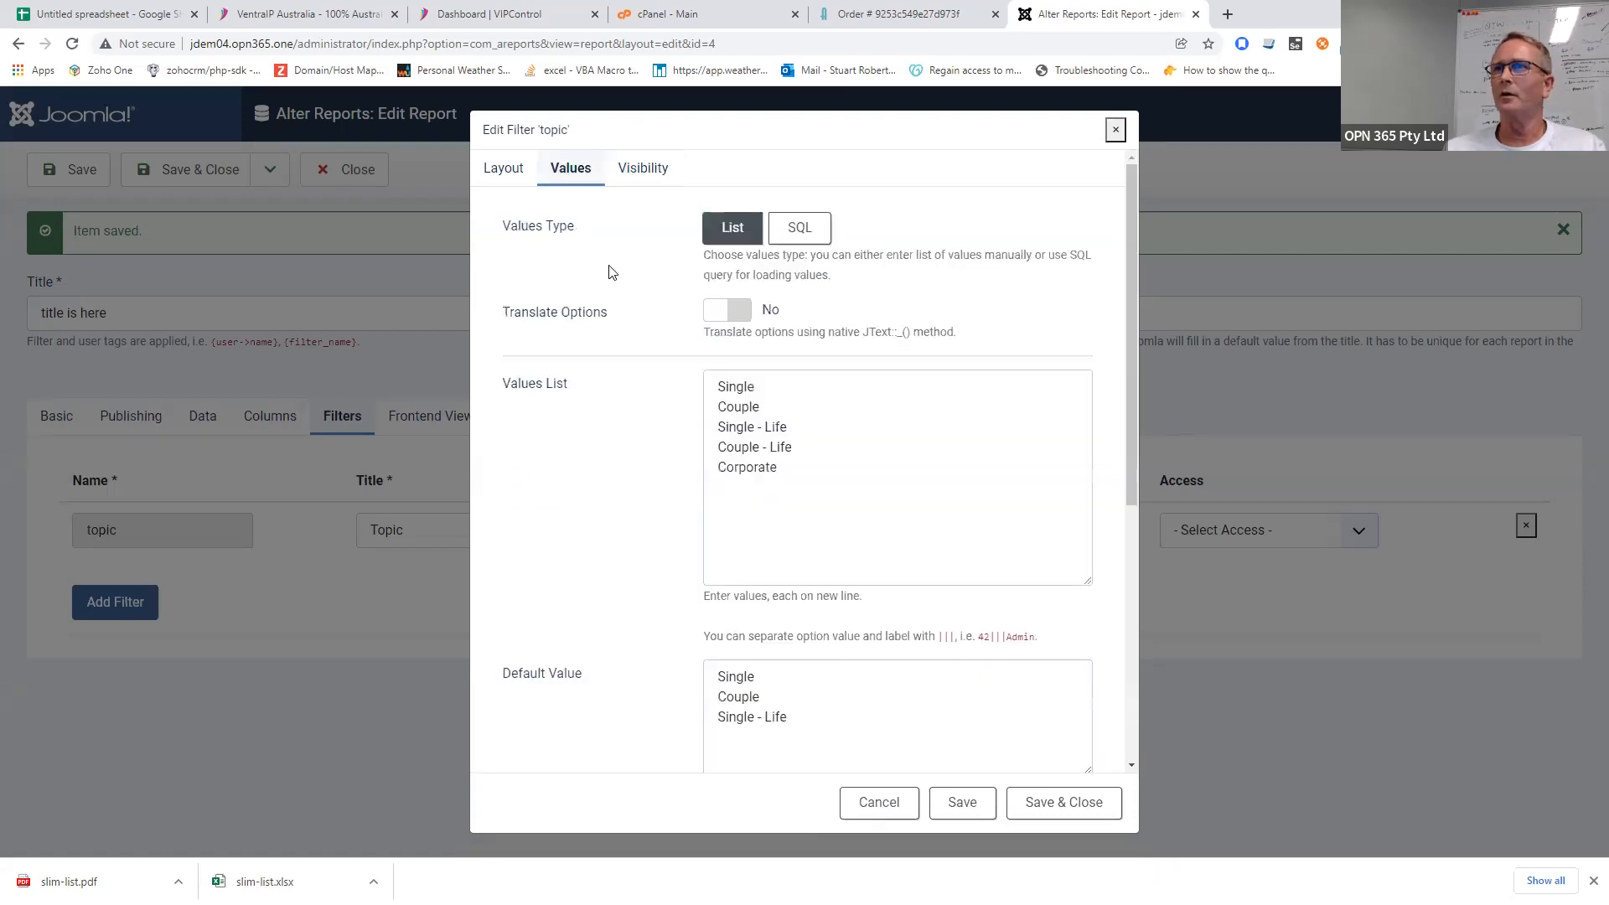
scroll(682, 378, "down", 2)
scroll(837, 617, "down", 3)
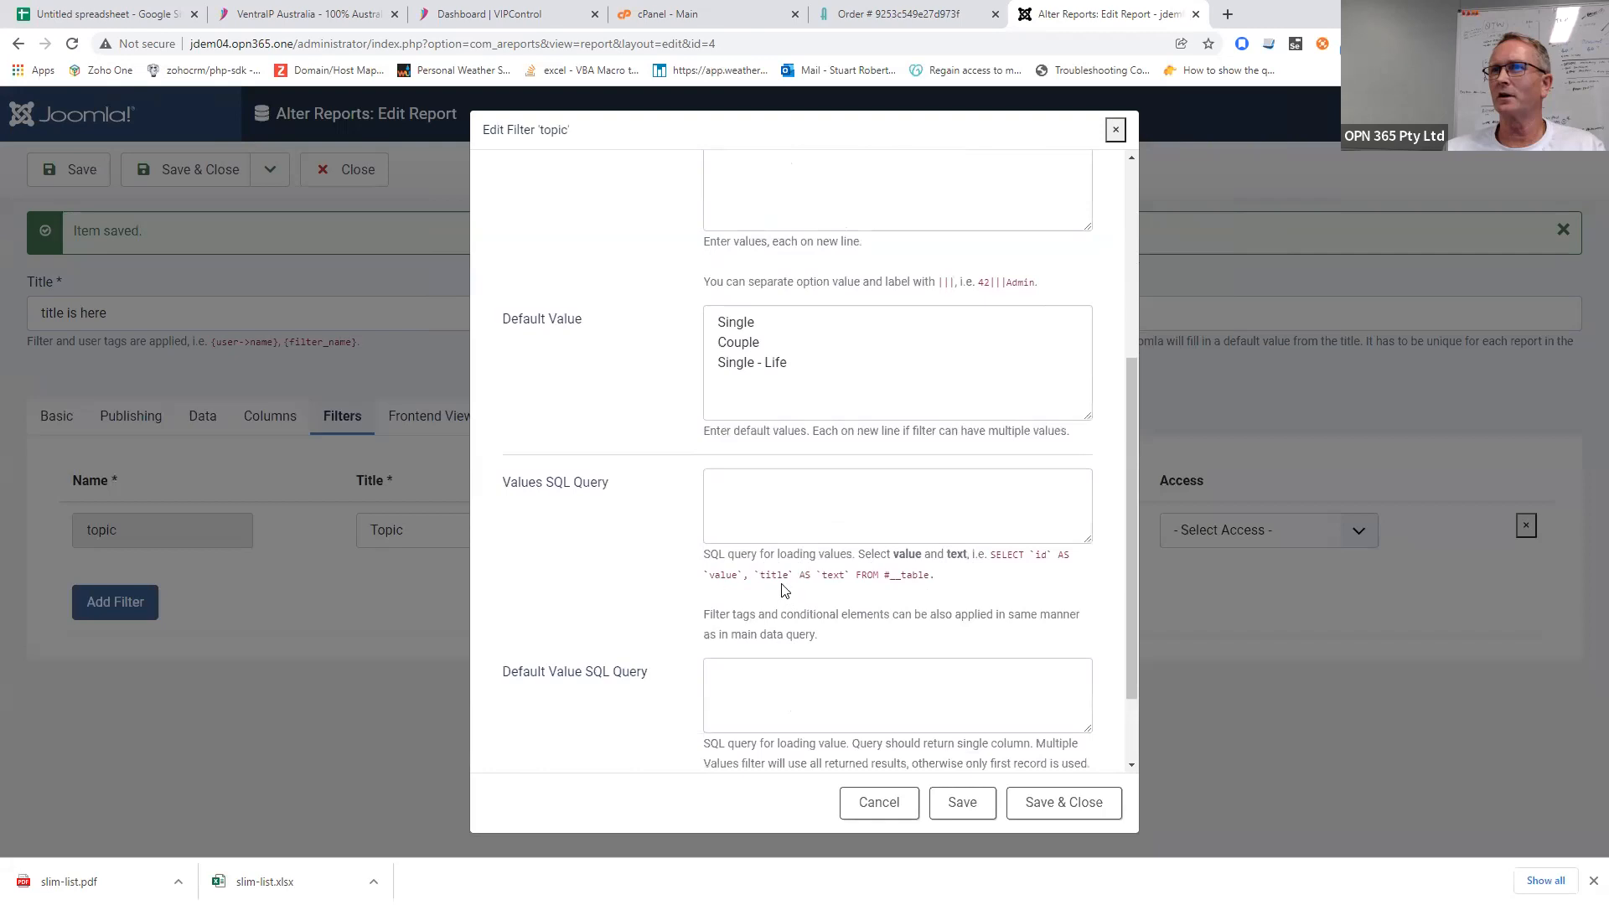
scroll(836, 643, "down", 2)
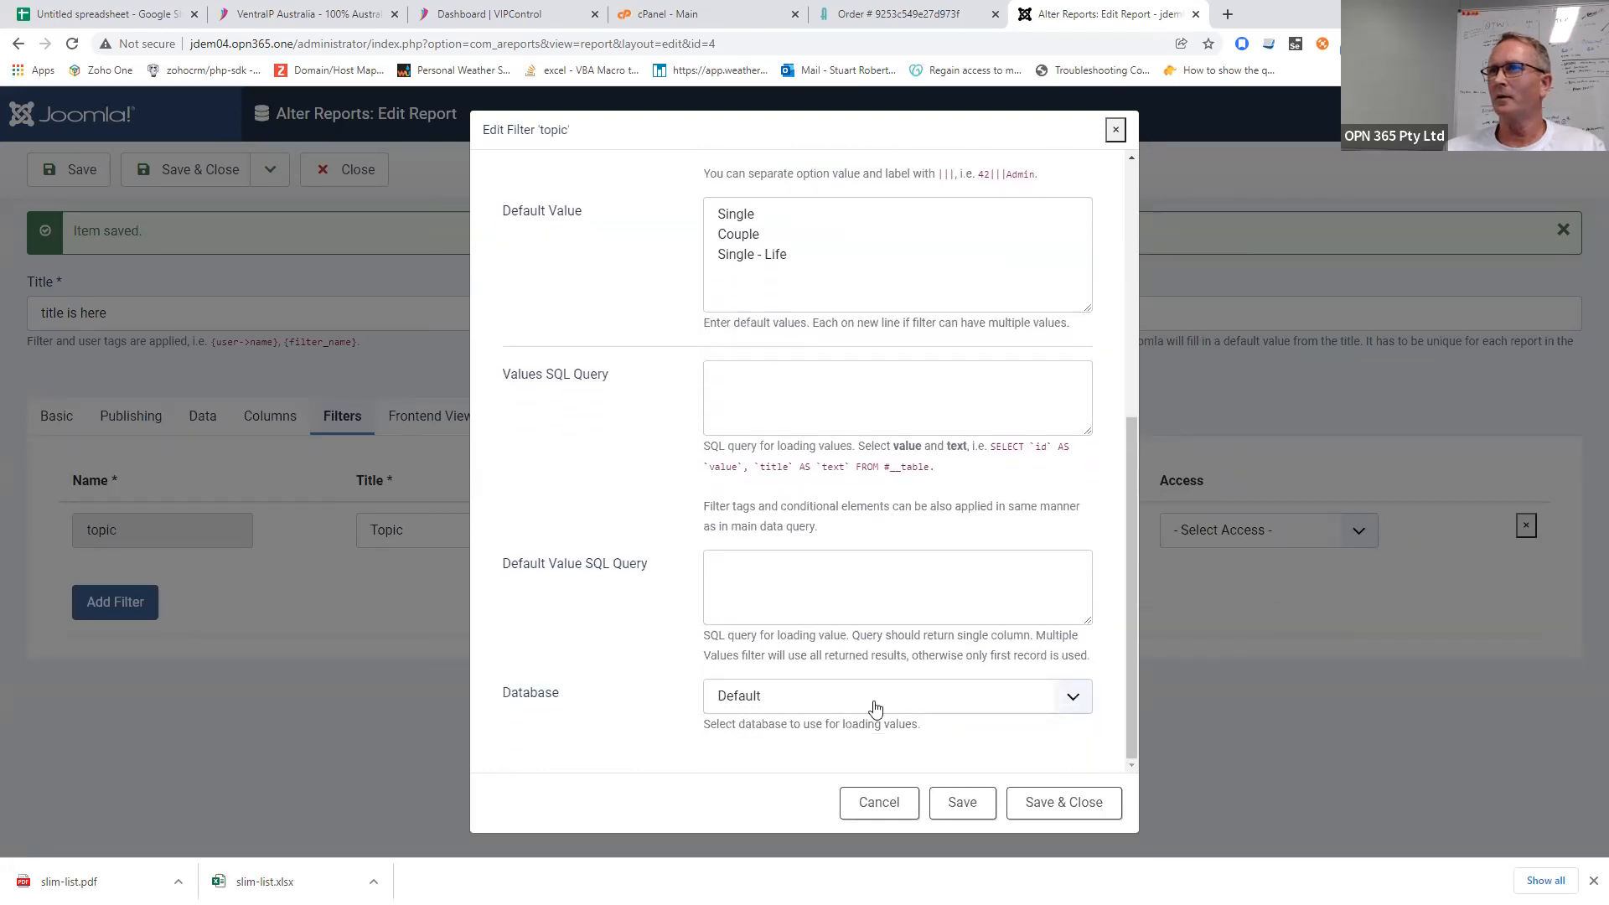
- Save and close the topic filter's settings, check the available access levels without choosing one, and save the report
left_click(1047, 803)
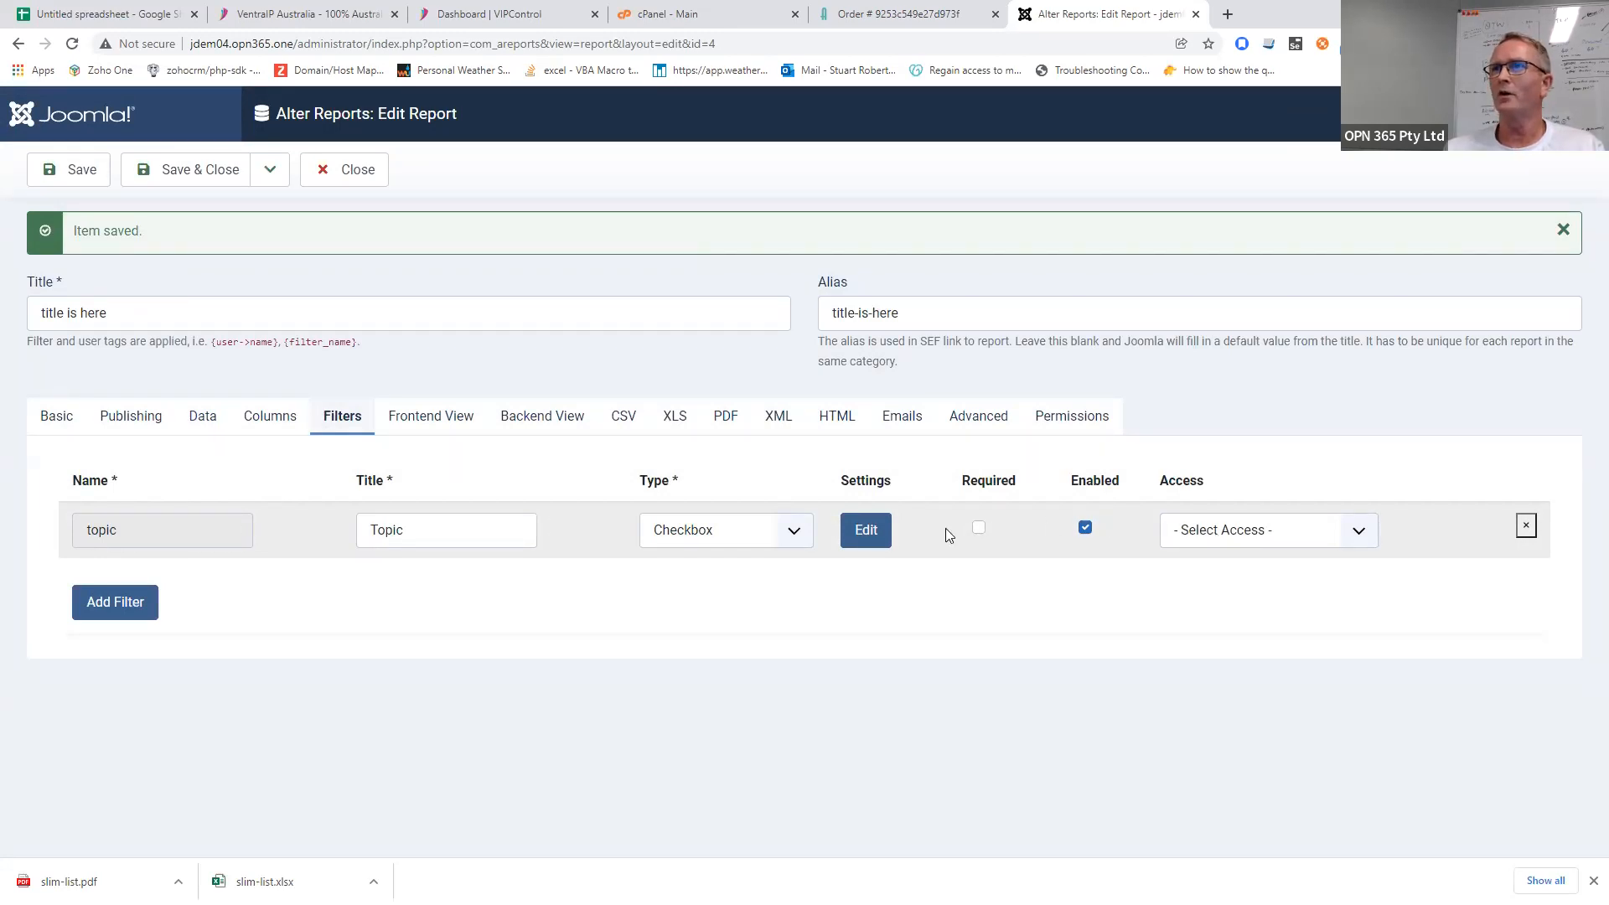
left_click(1190, 541)
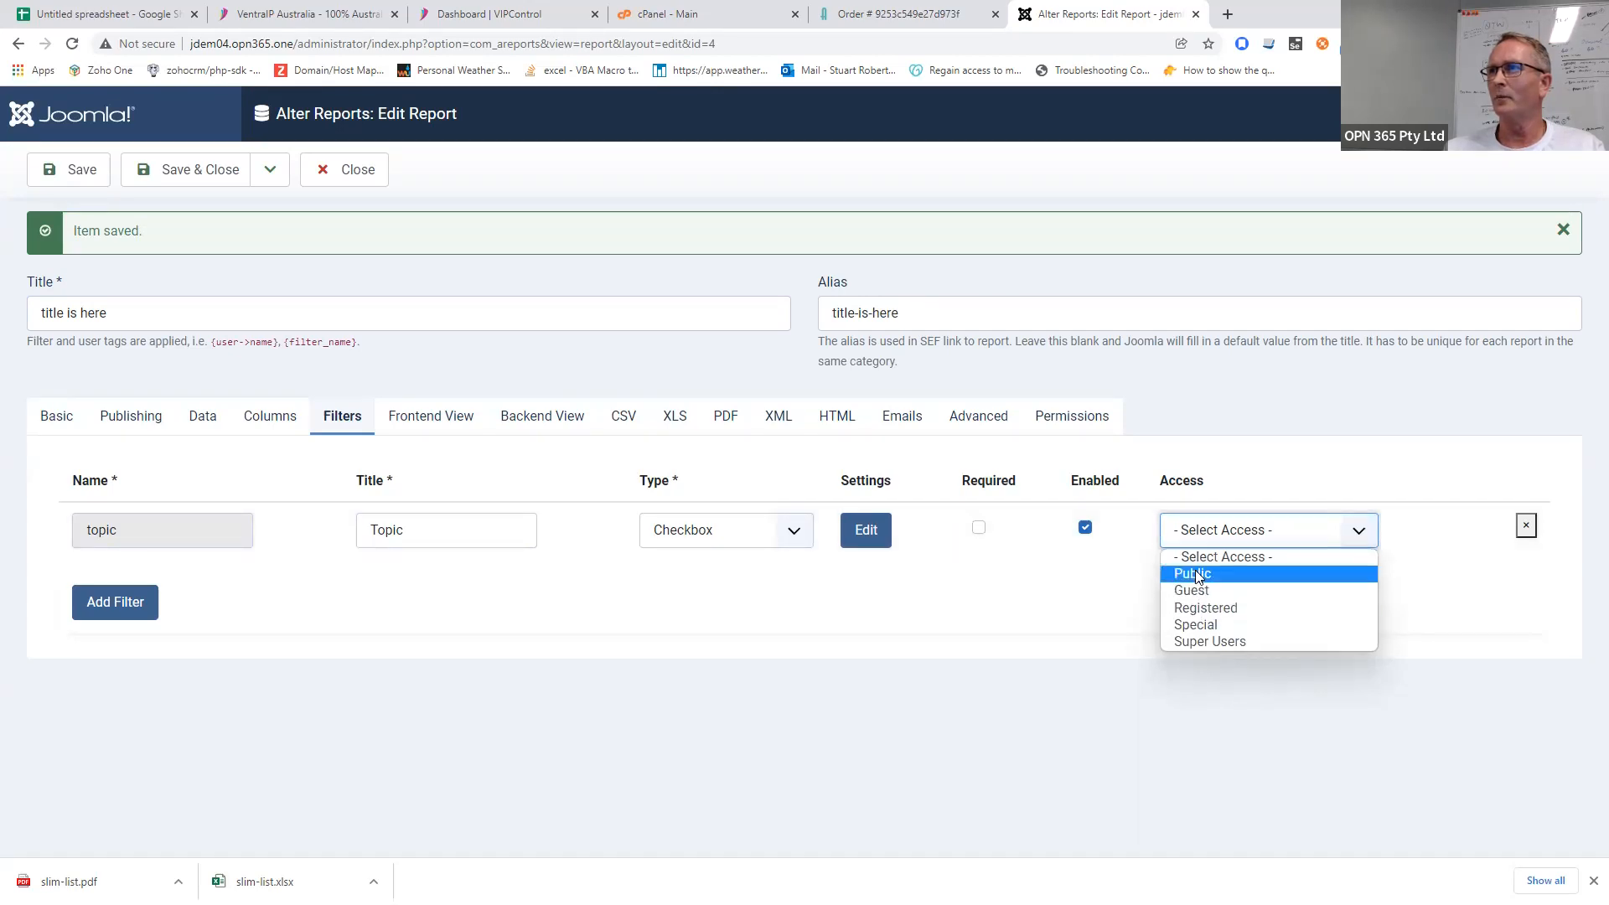
left_click(1115, 594)
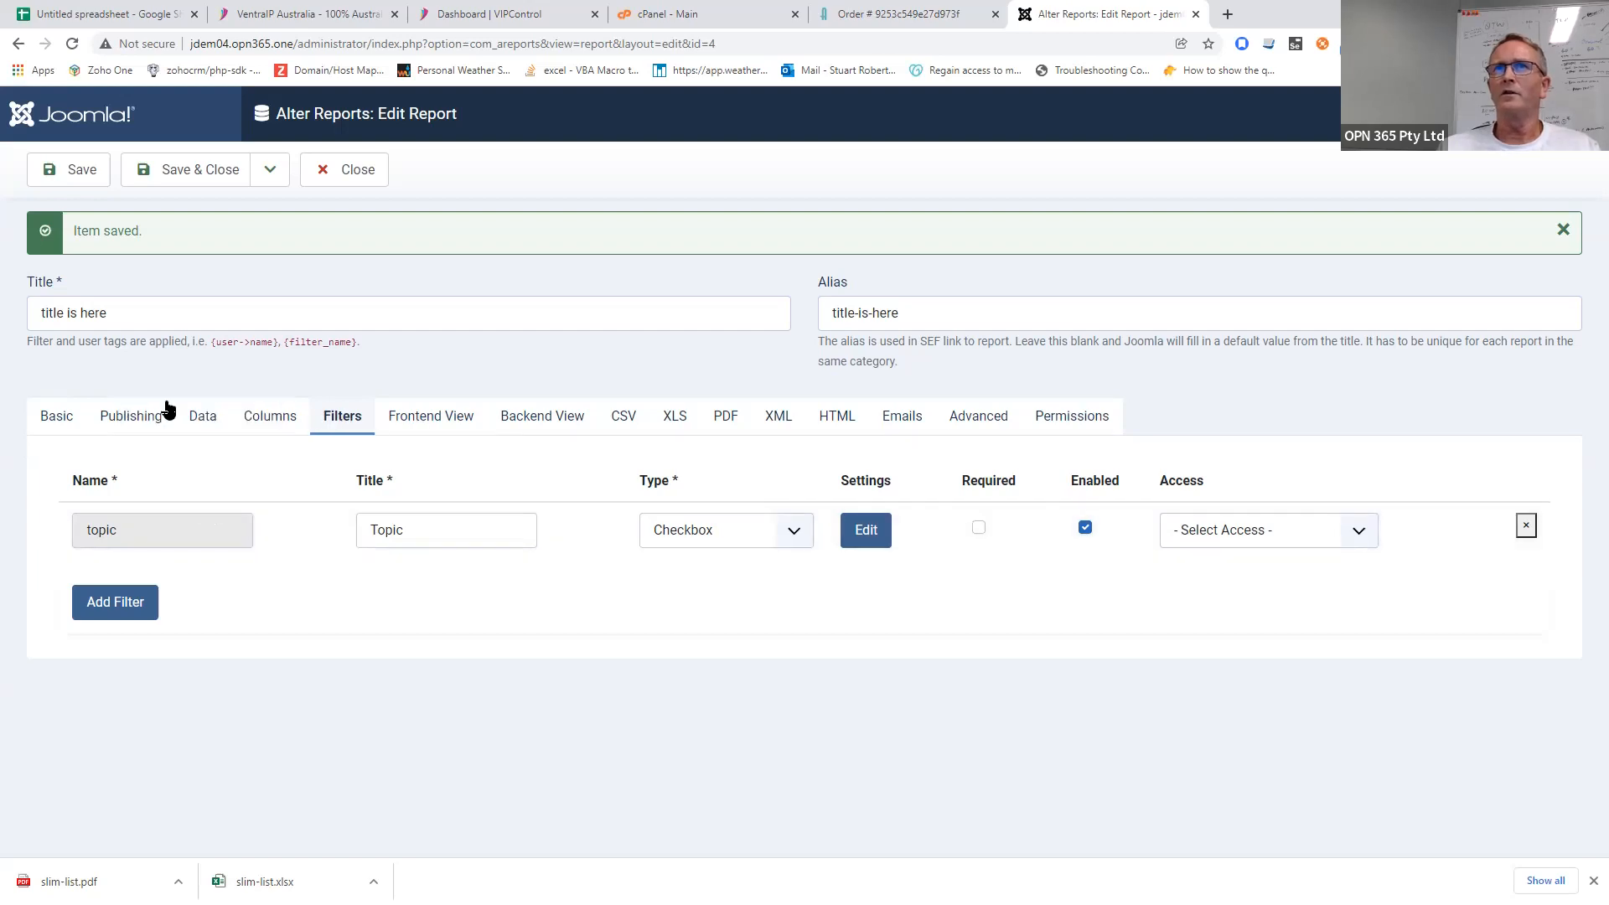
left_click(83, 176)
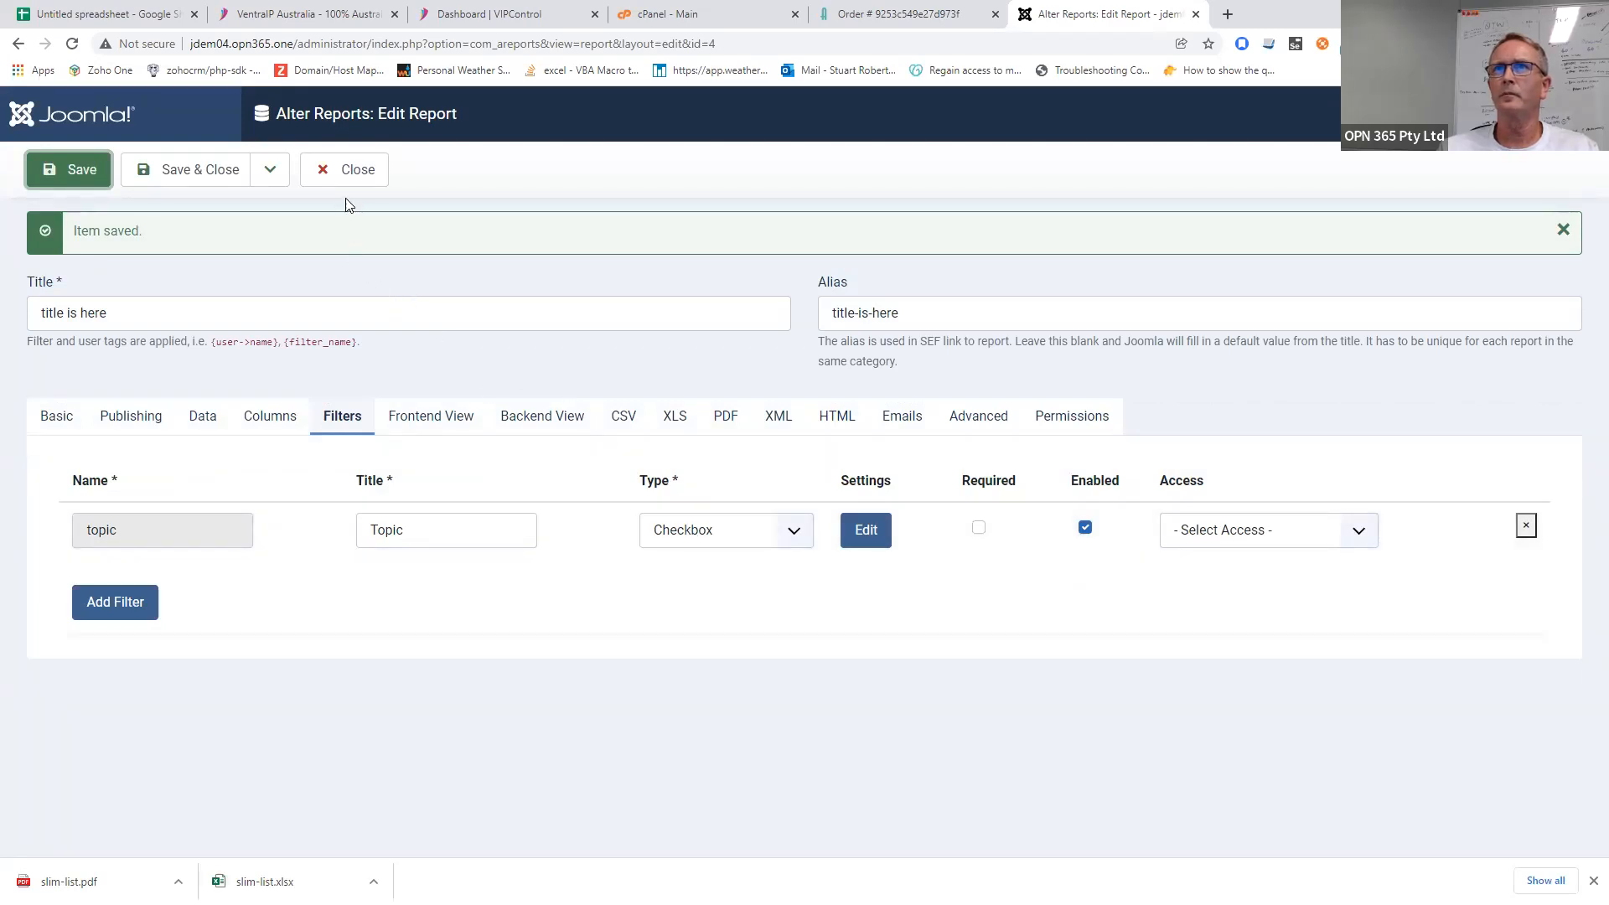
- Close the editor, view the "title is here" report, clear the Single topic and submit the filter with Couple and Single - Life
left_click(347, 173)
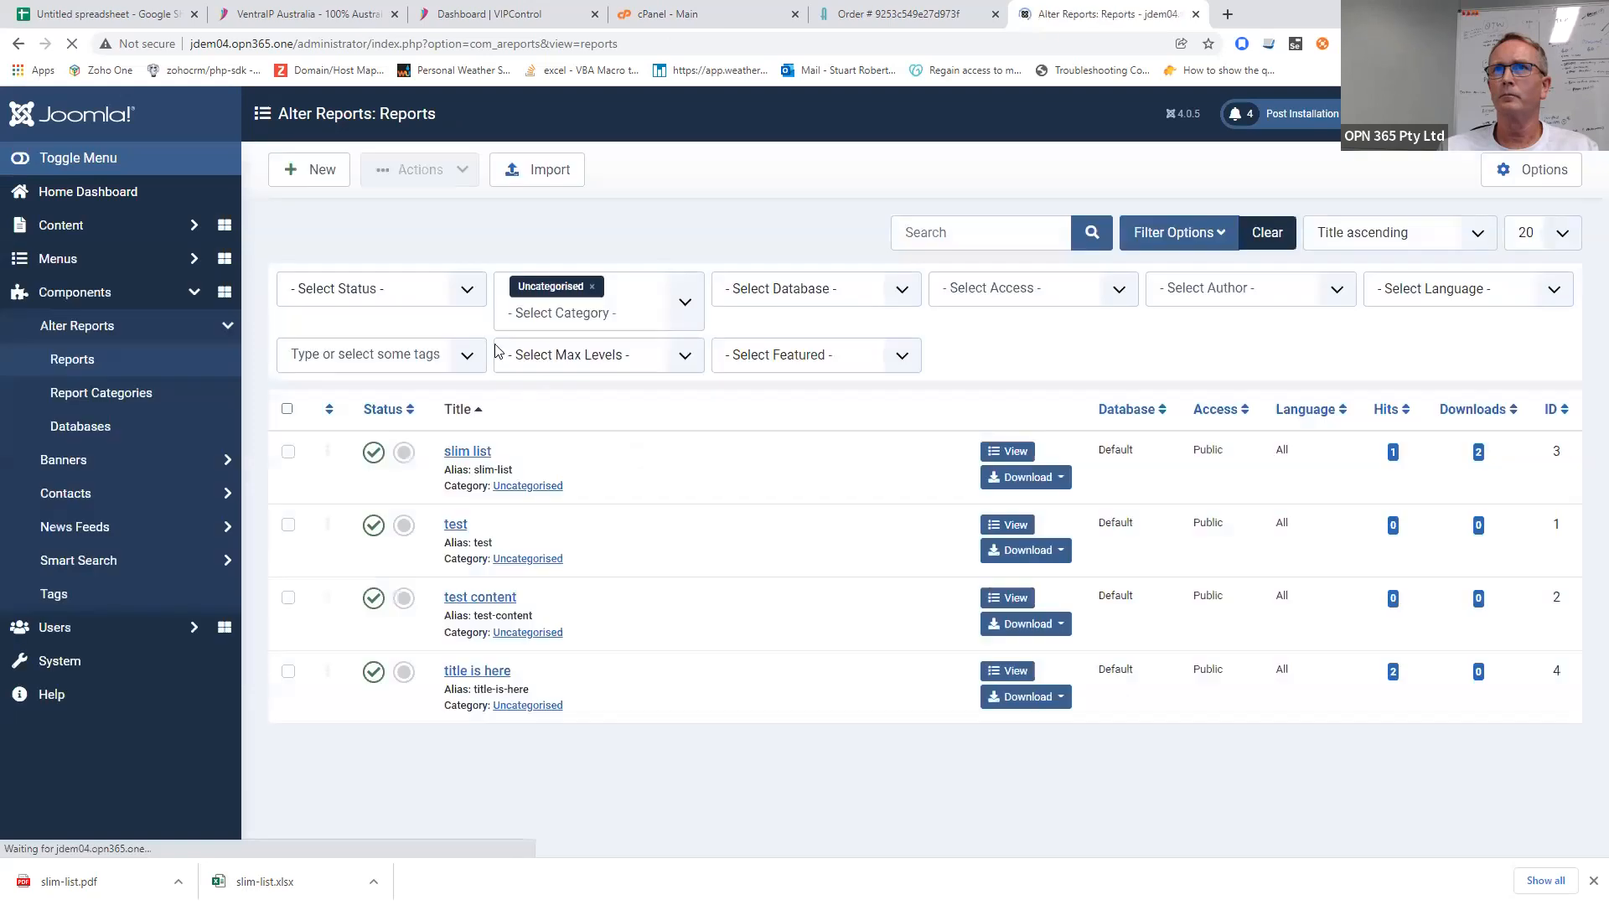
left_click(1014, 675)
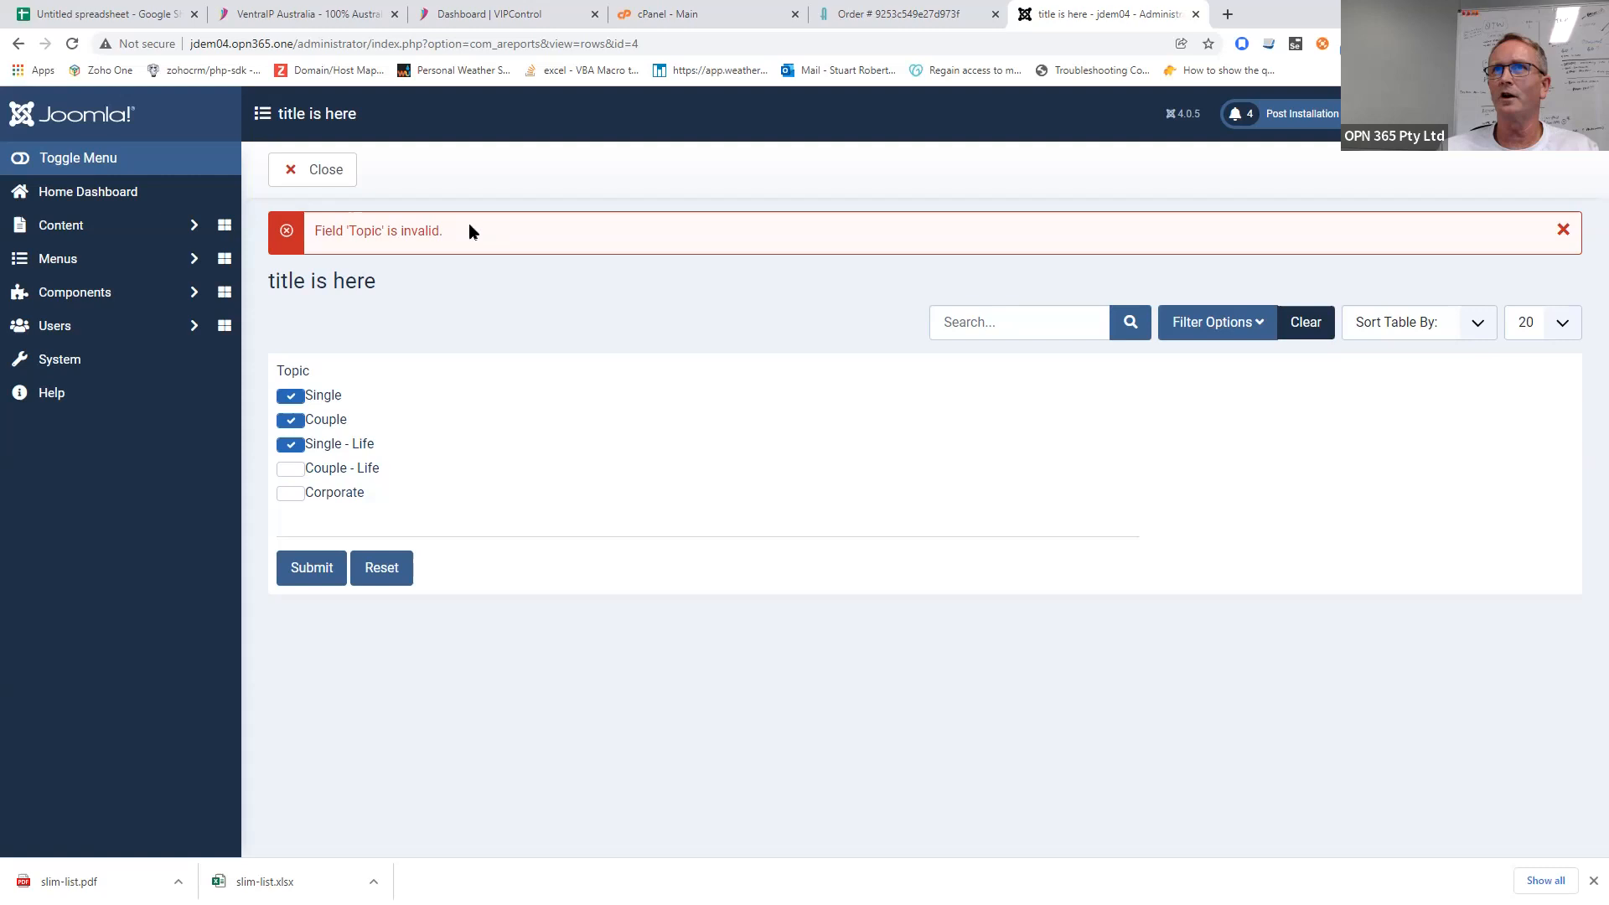
left_click_drag(380, 282, 285, 278)
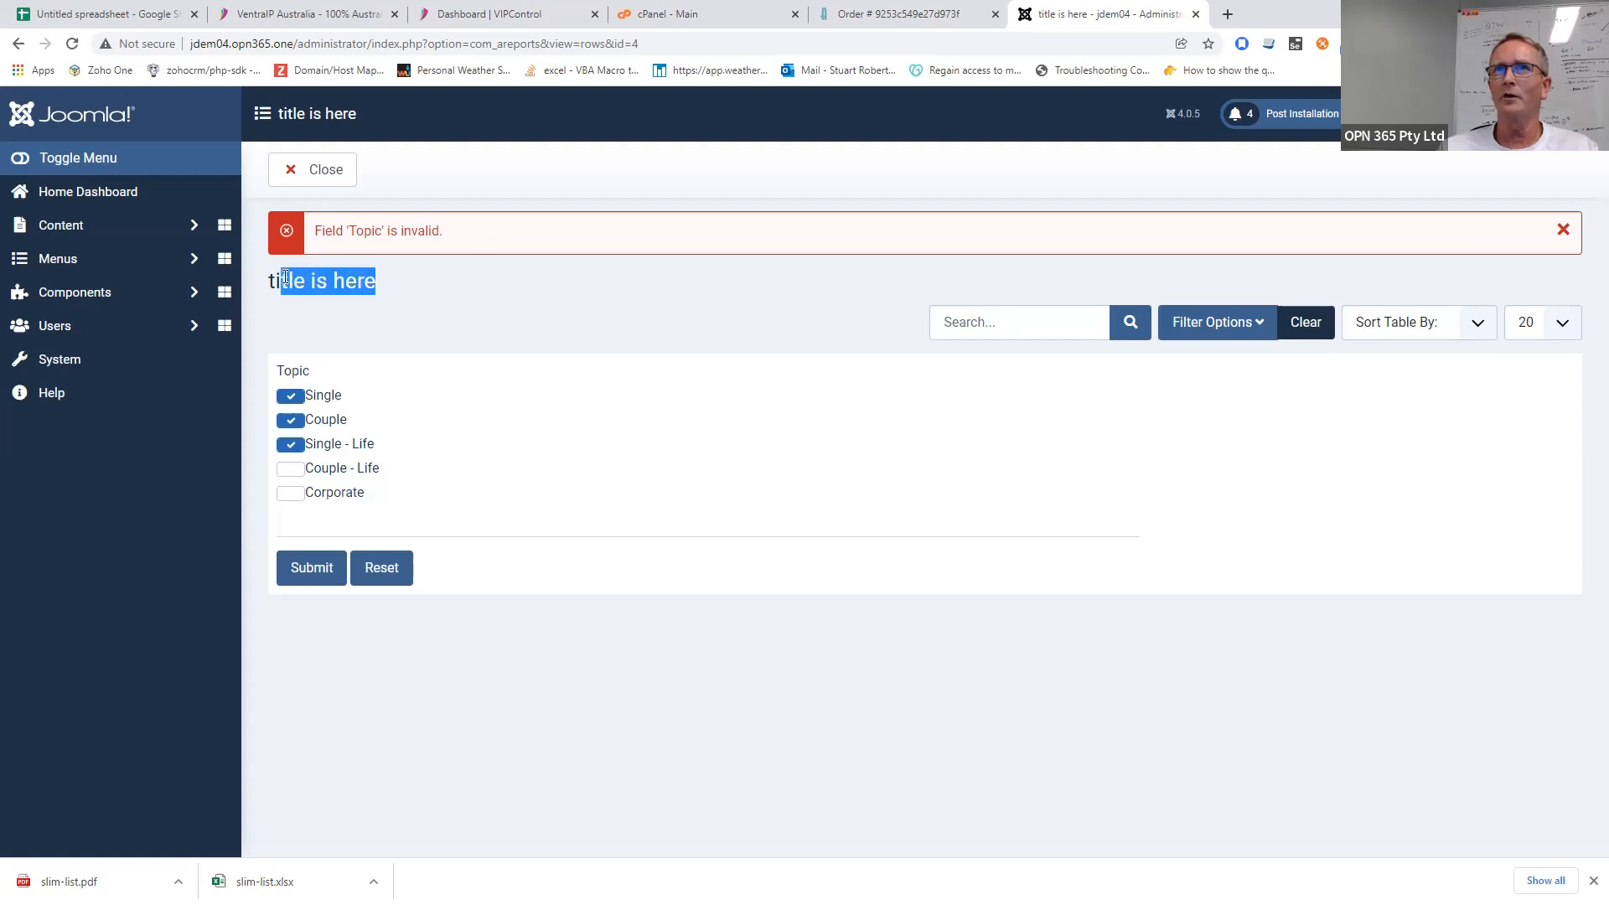
left_click(280, 278)
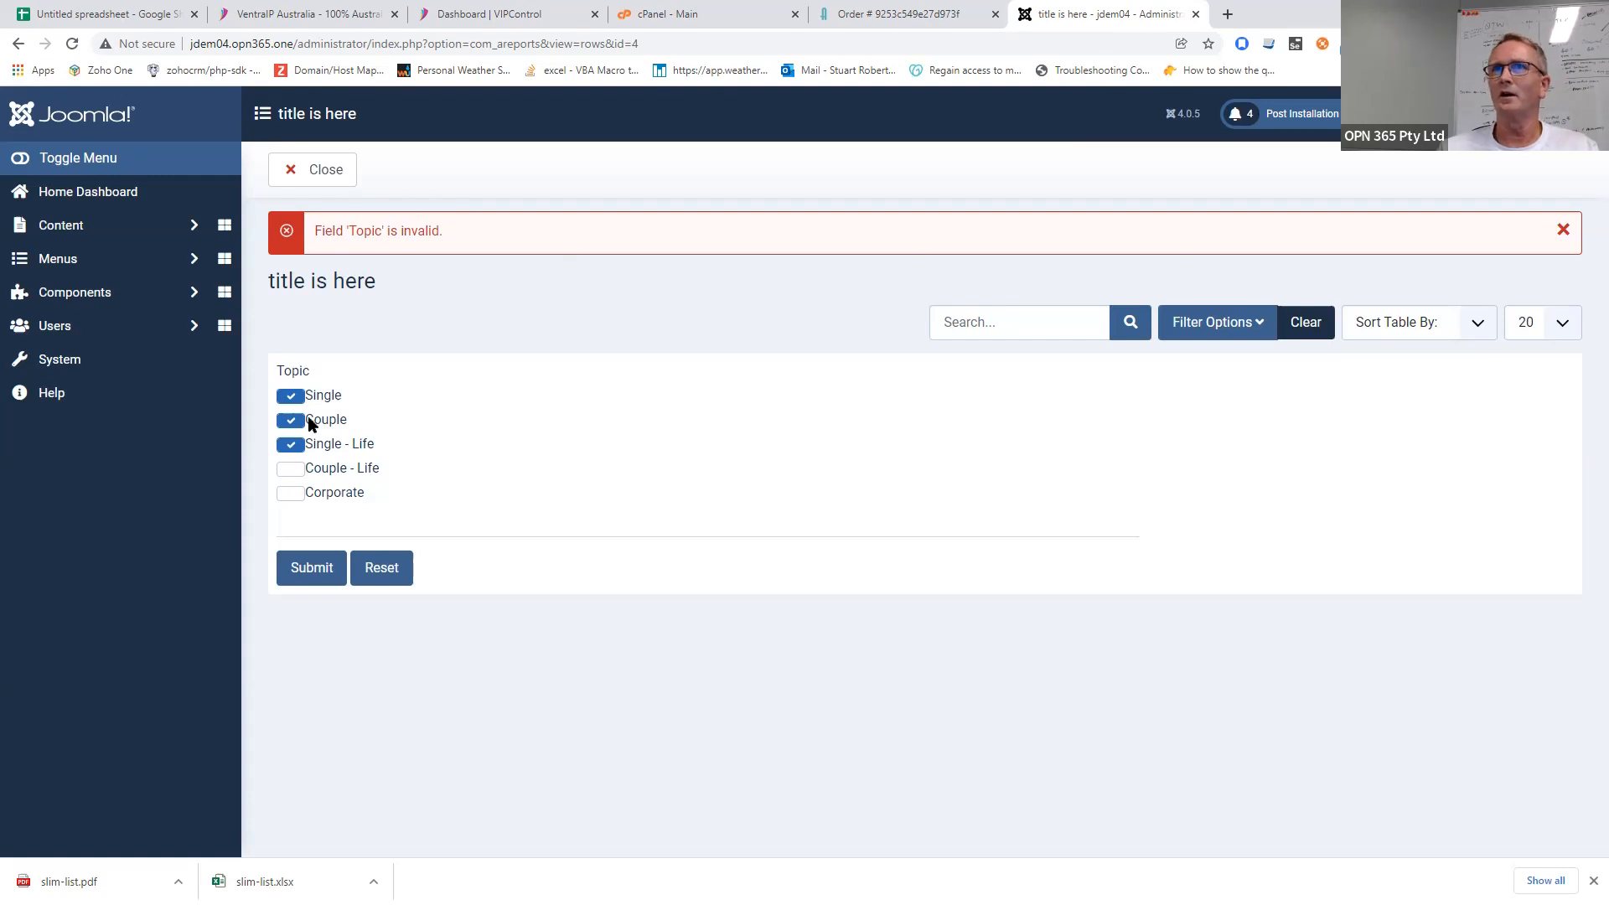
left_click(290, 396)
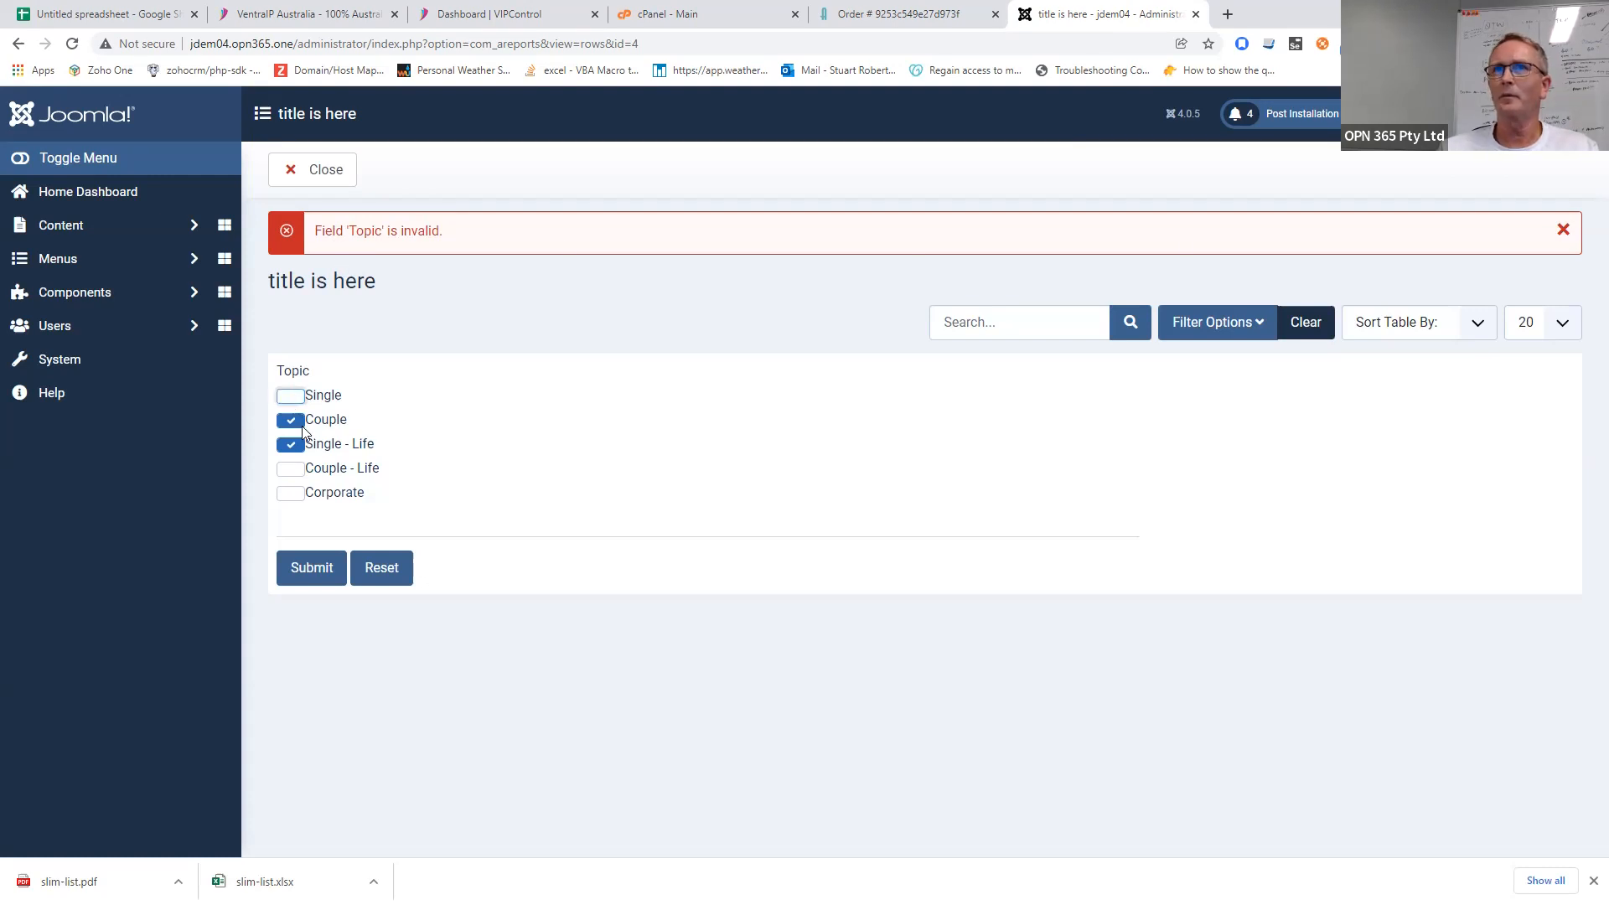
left_click(317, 562)
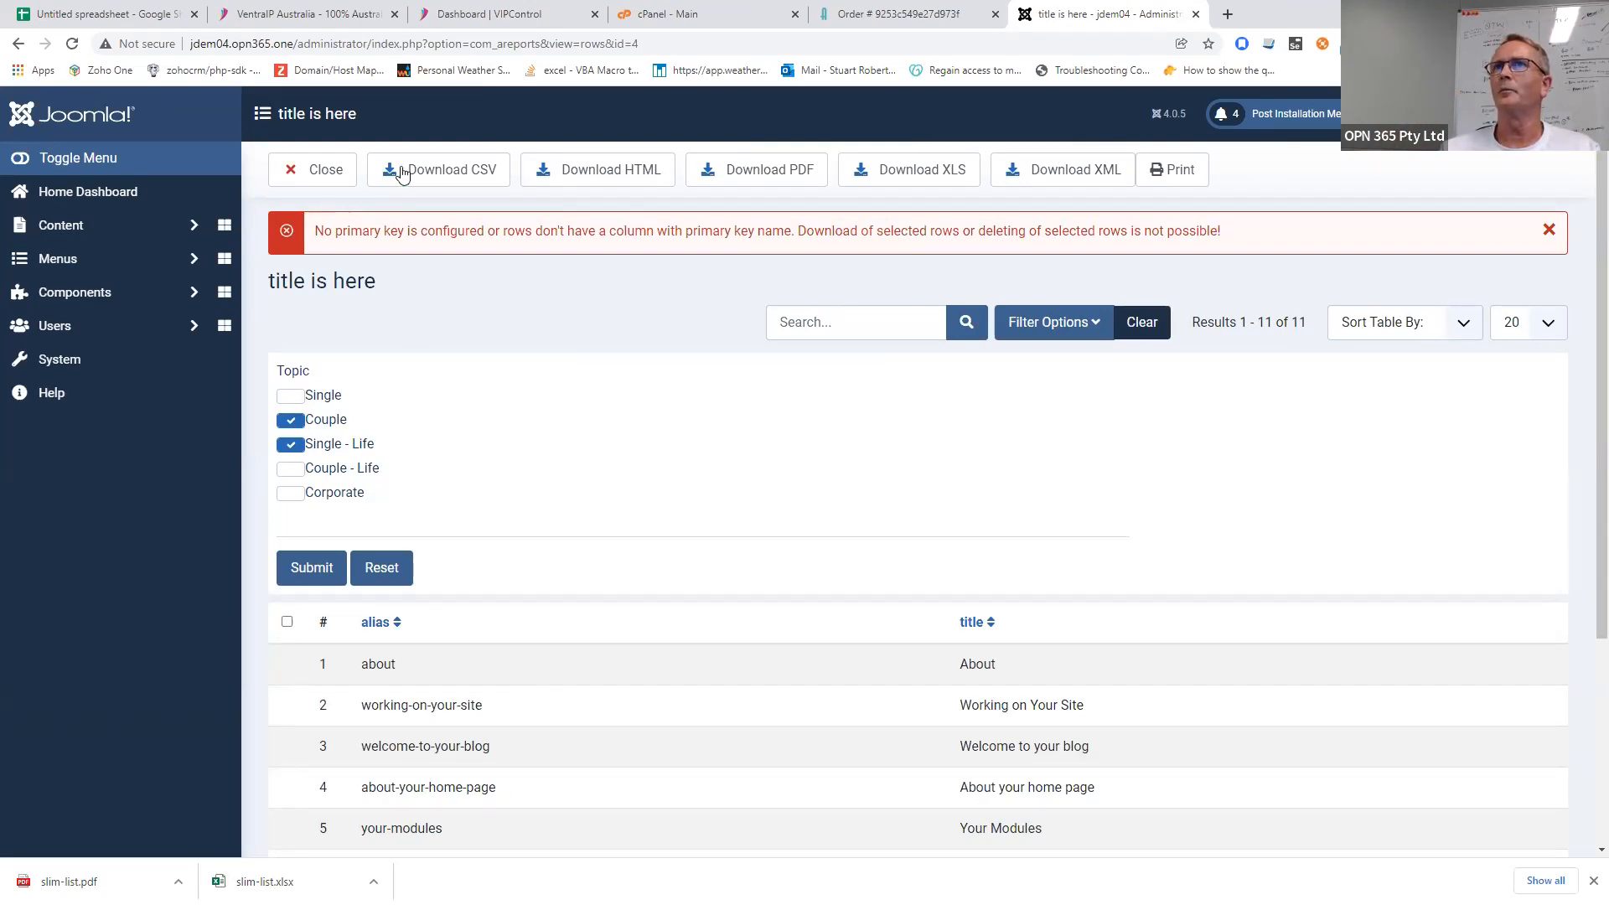
- Reopen the "title is here" report for editing and add a filter named source with the Drop-down type
left_click(320, 171)
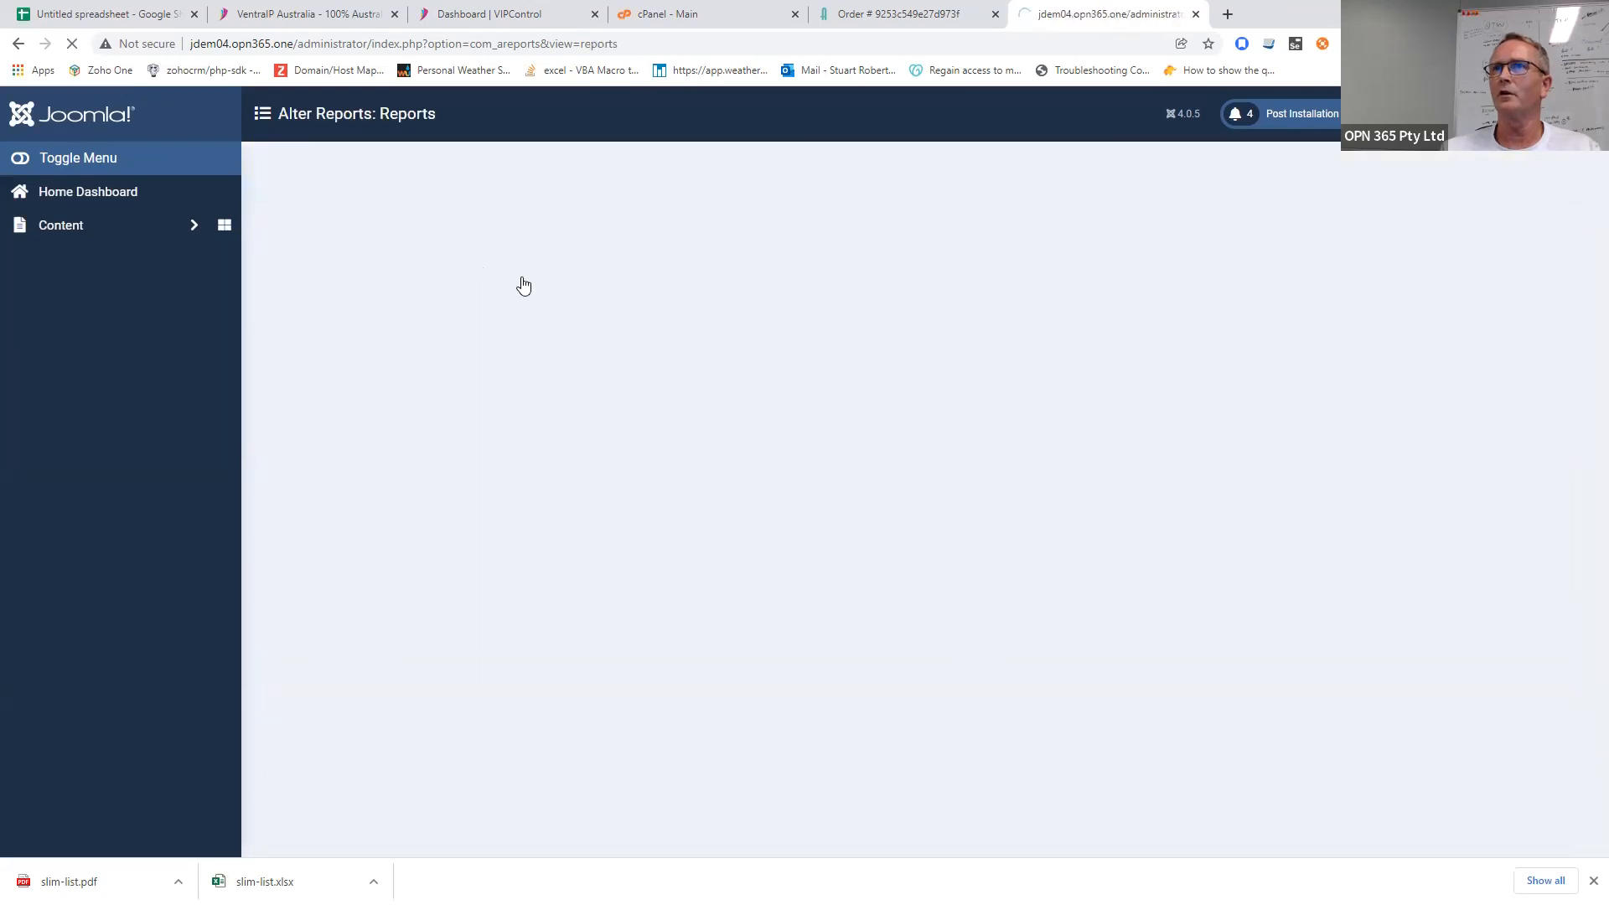
left_click(493, 672)
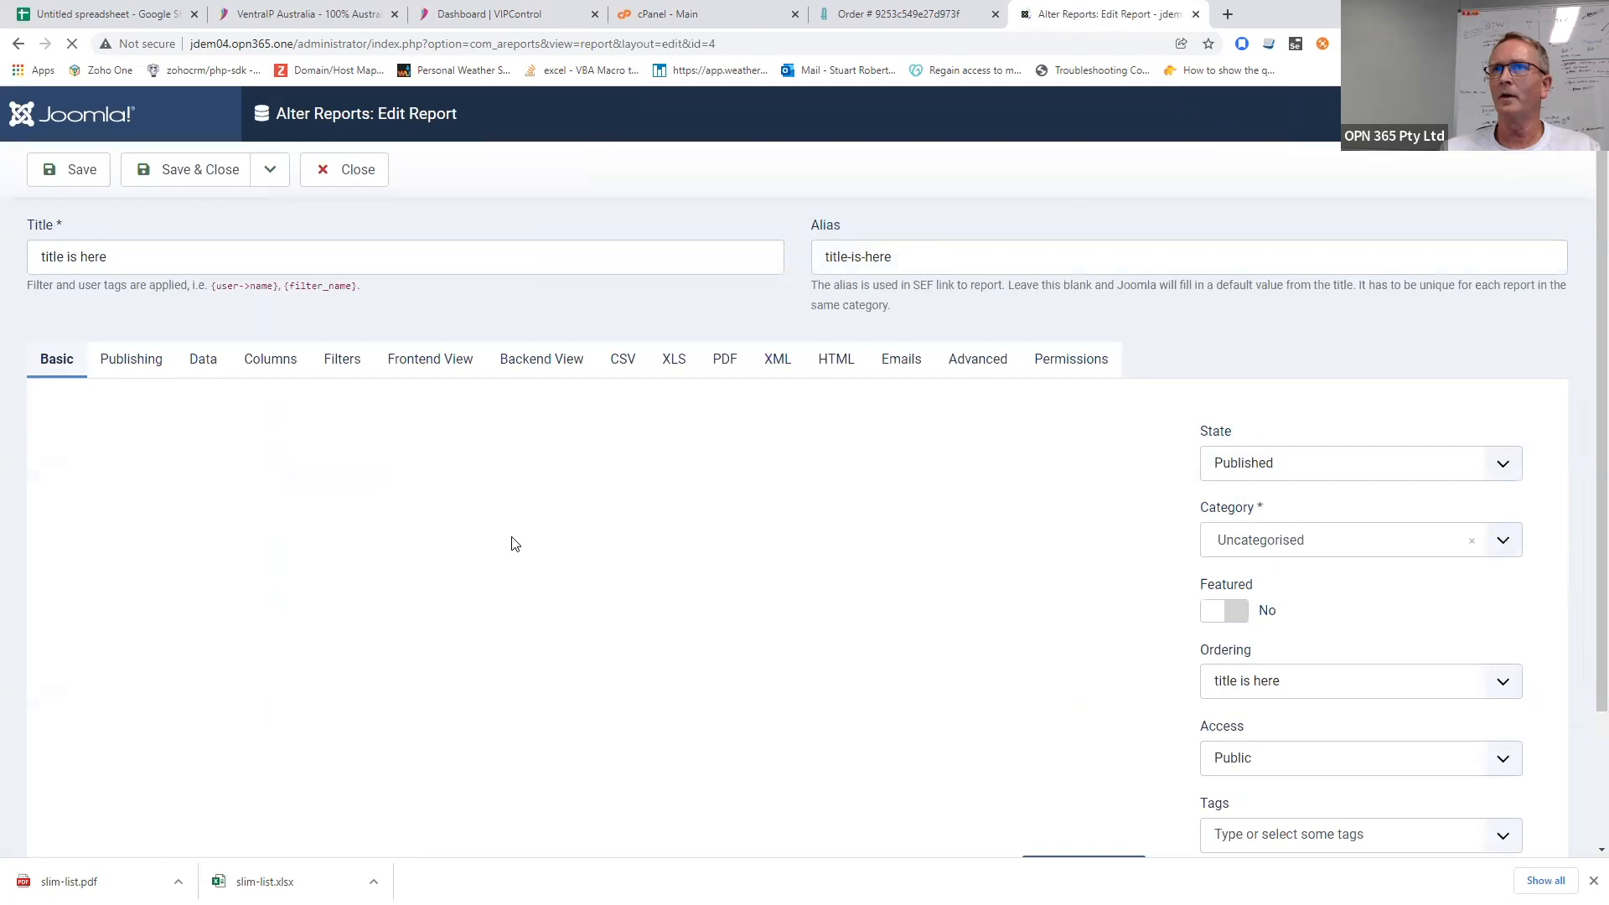
left_click(353, 375)
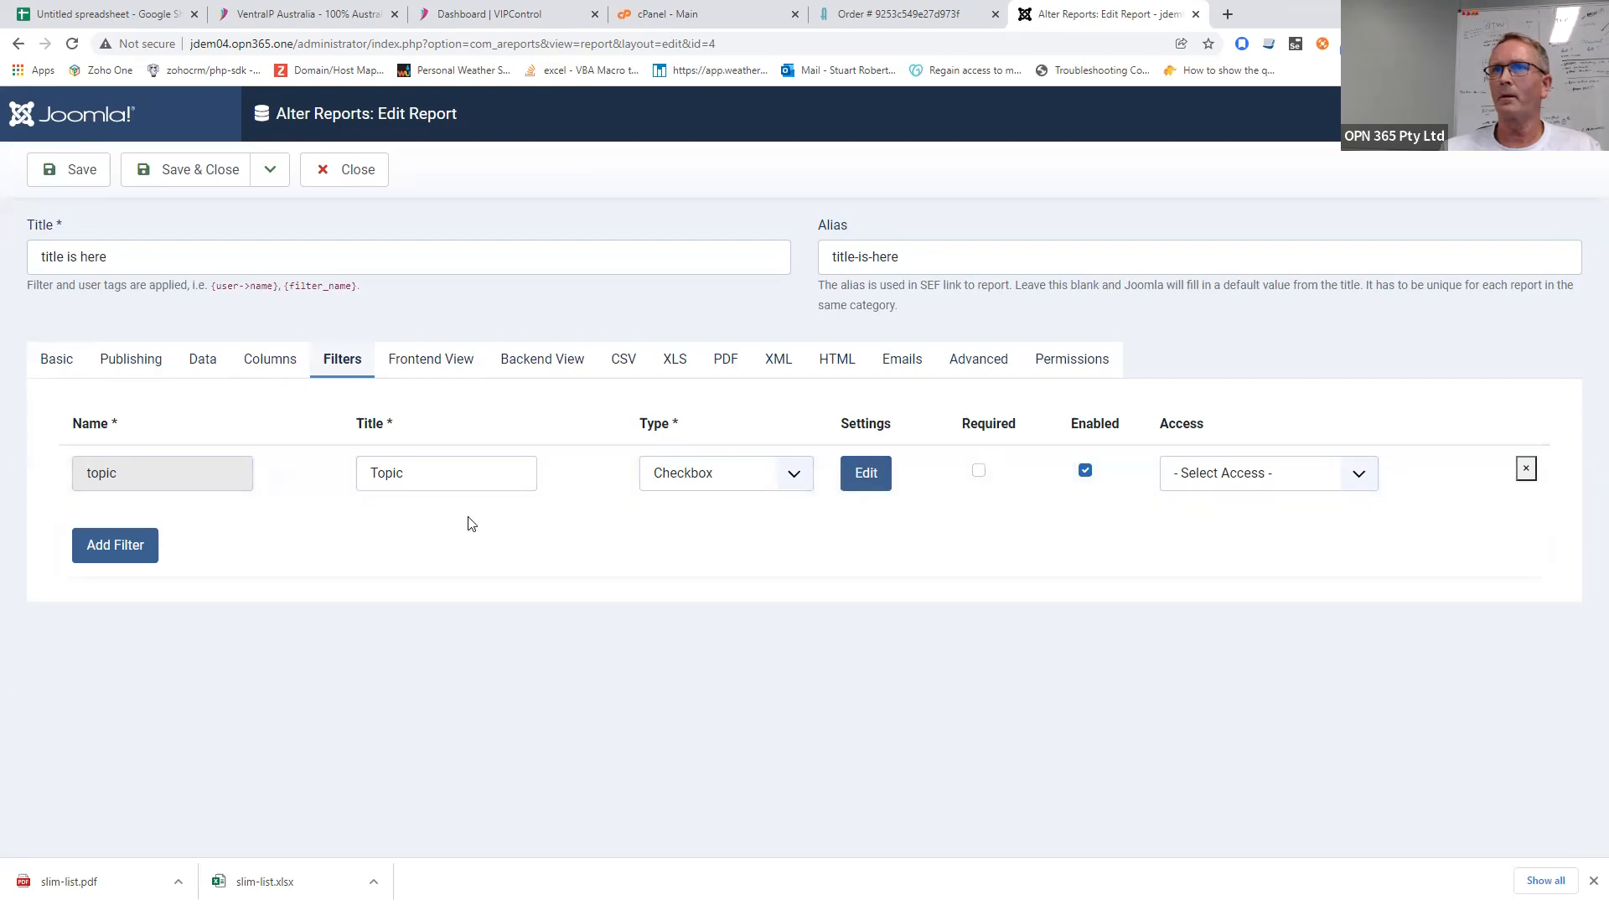
left_click(149, 547)
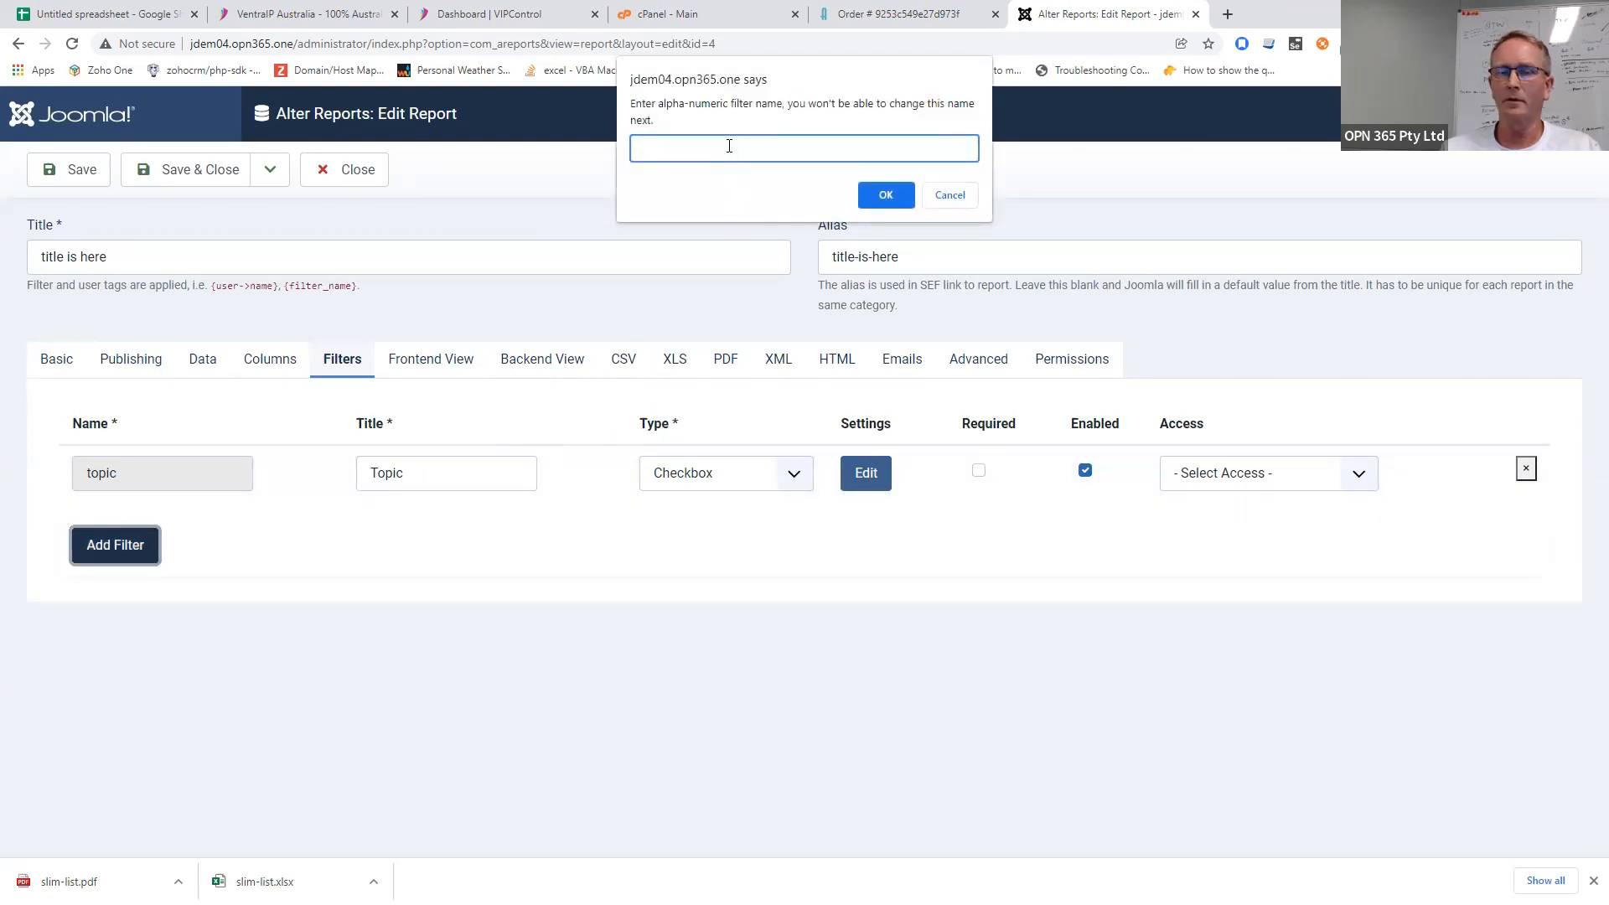
type("source")
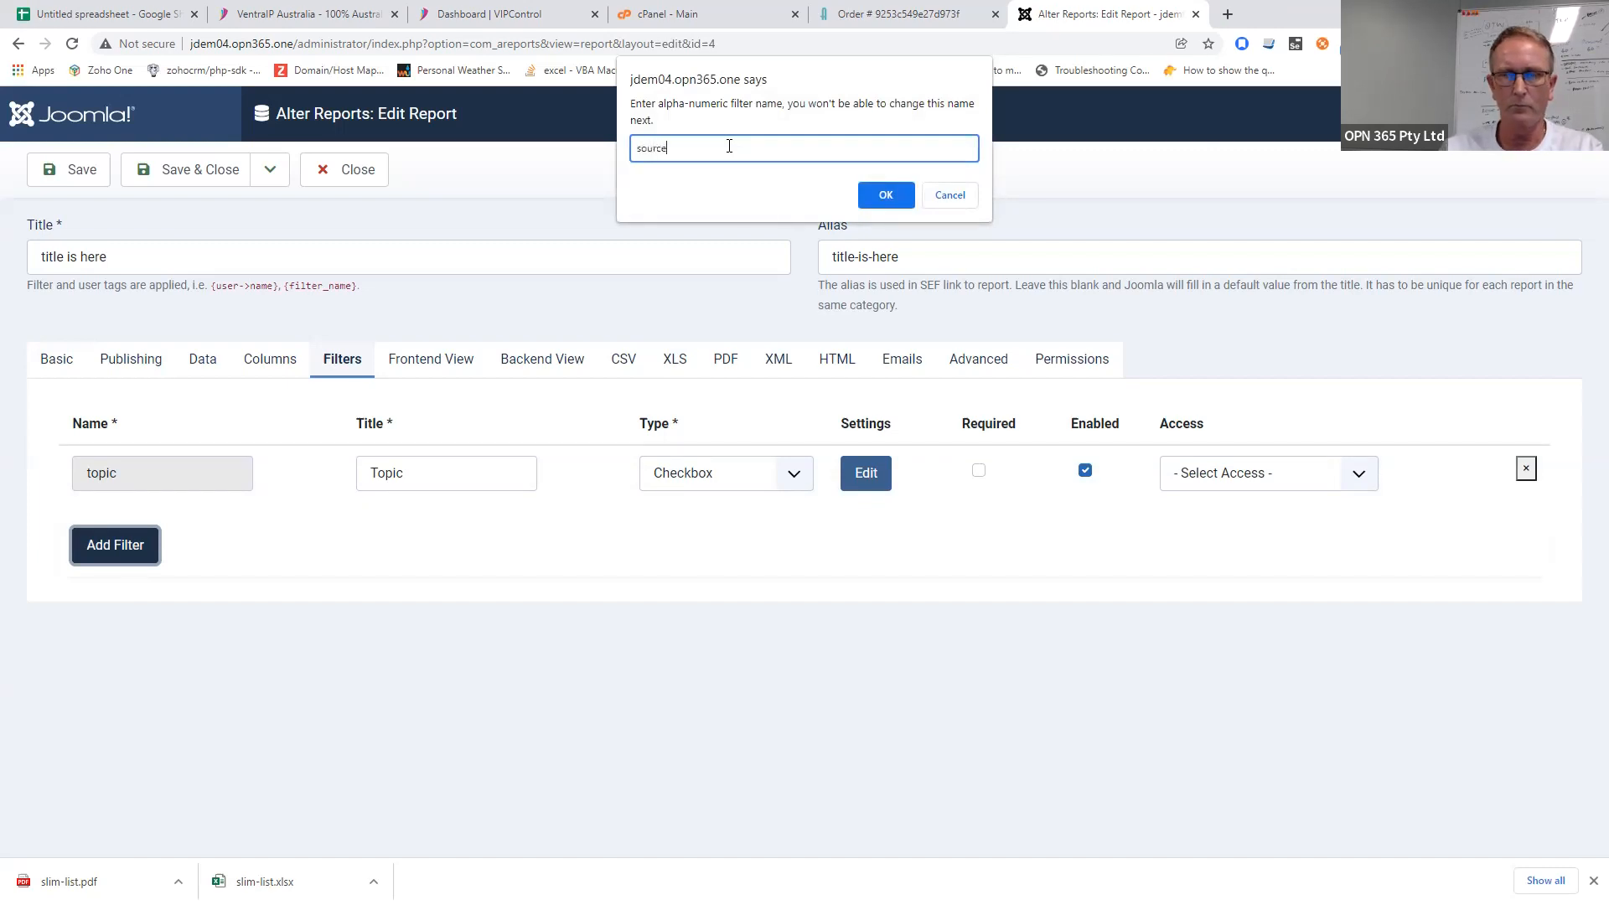
left_click(885, 195)
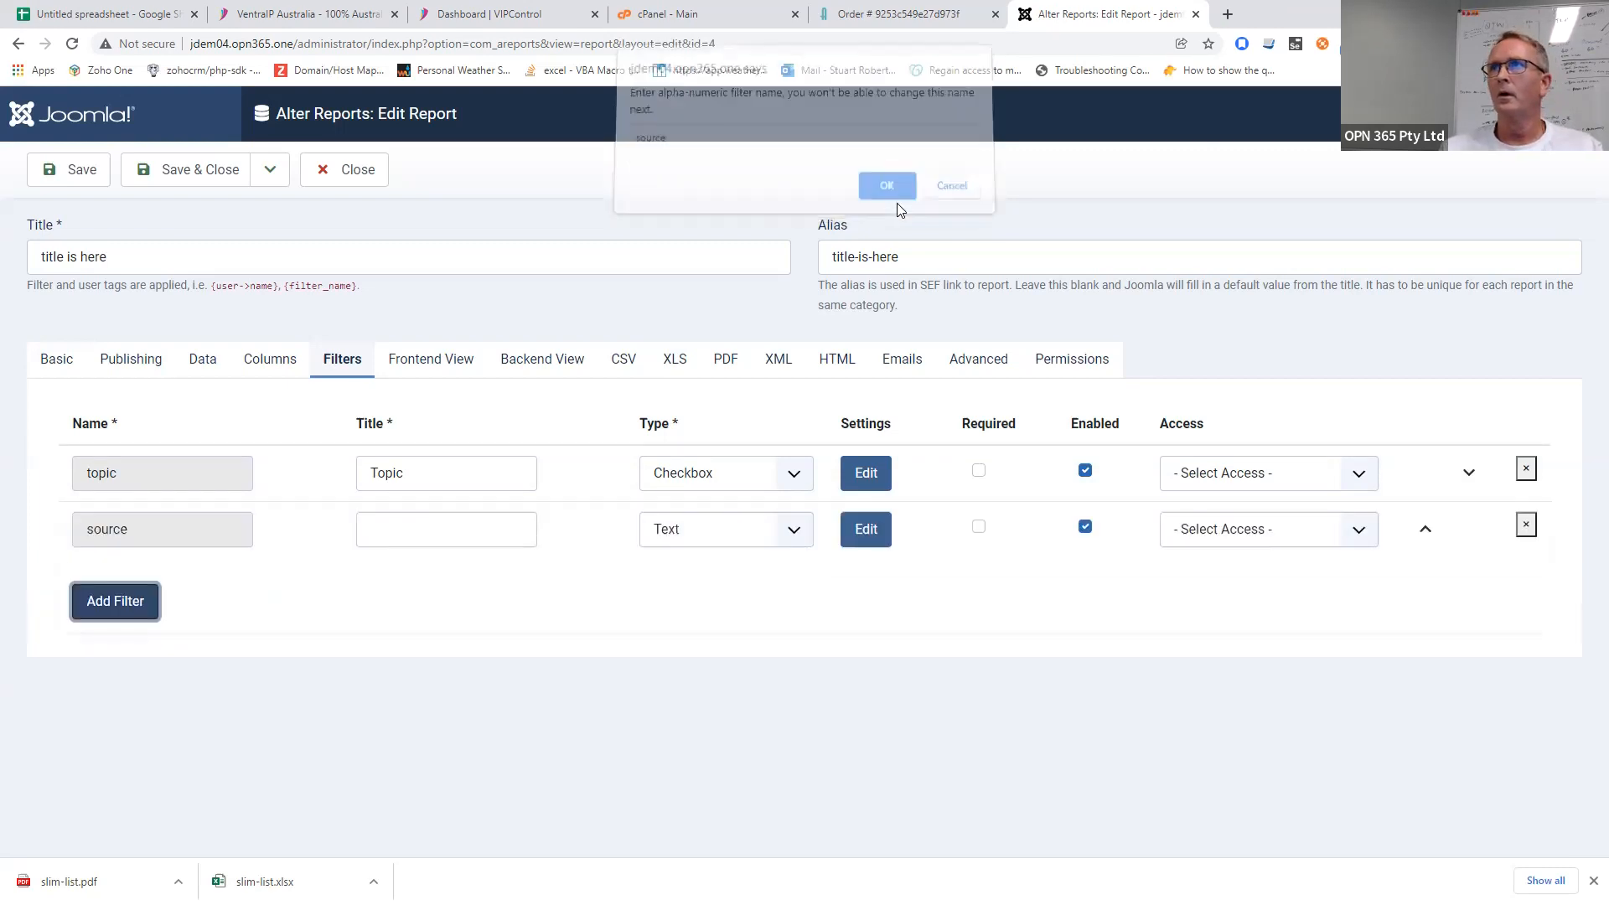
left_click(745, 533)
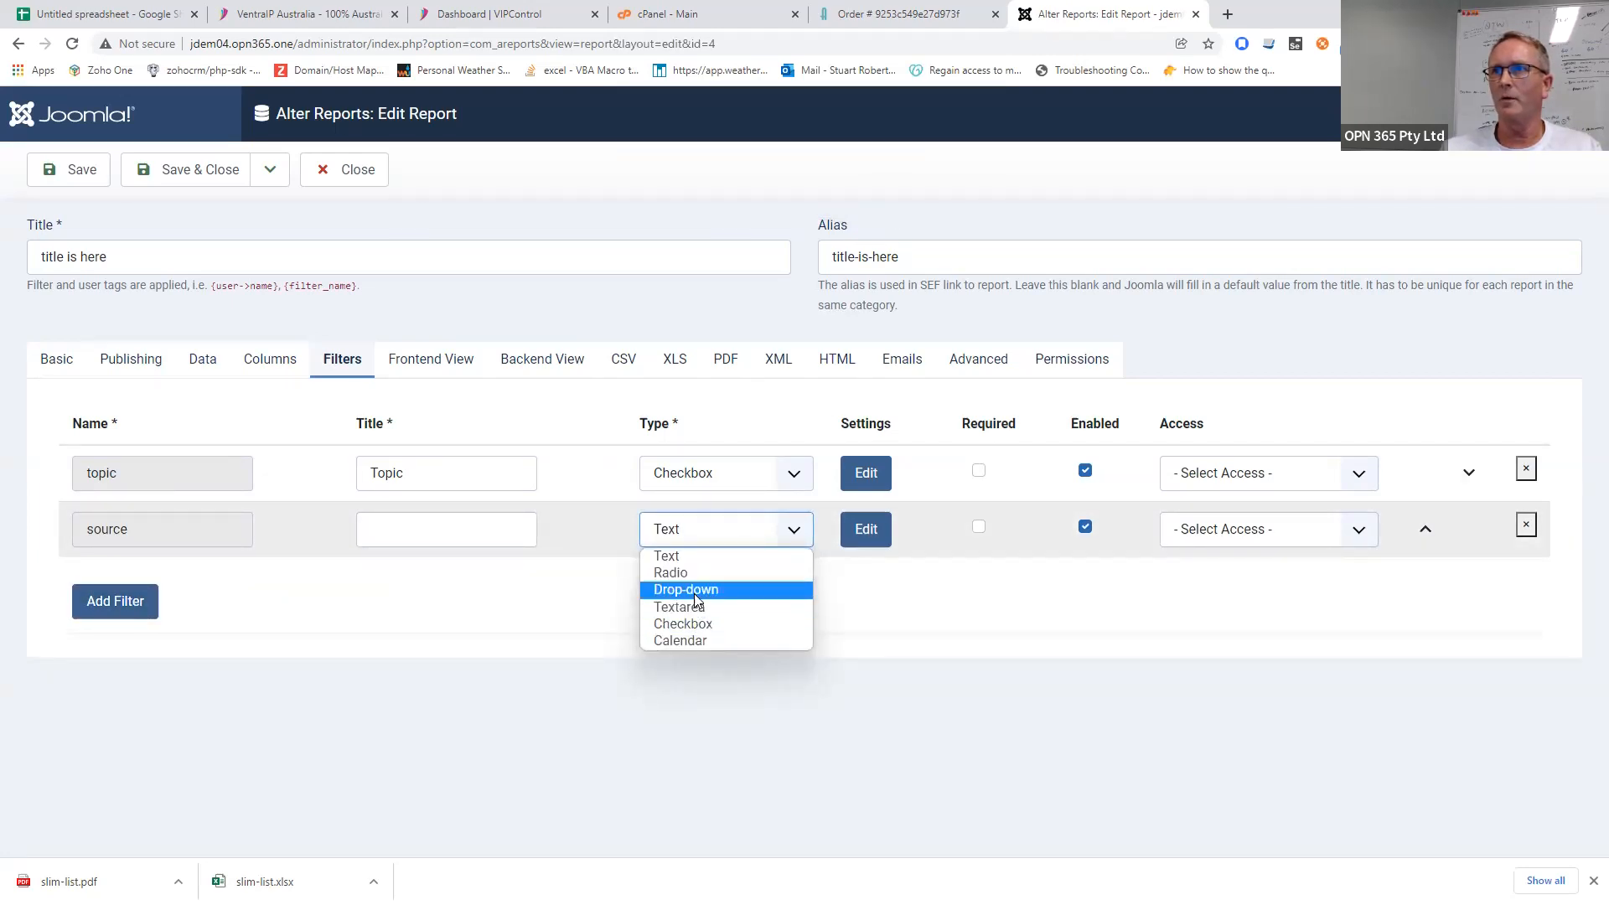
left_click(695, 591)
- Review the source filter's layout, values, visibility and advanced options, and save its settings without changes
left_click(863, 536)
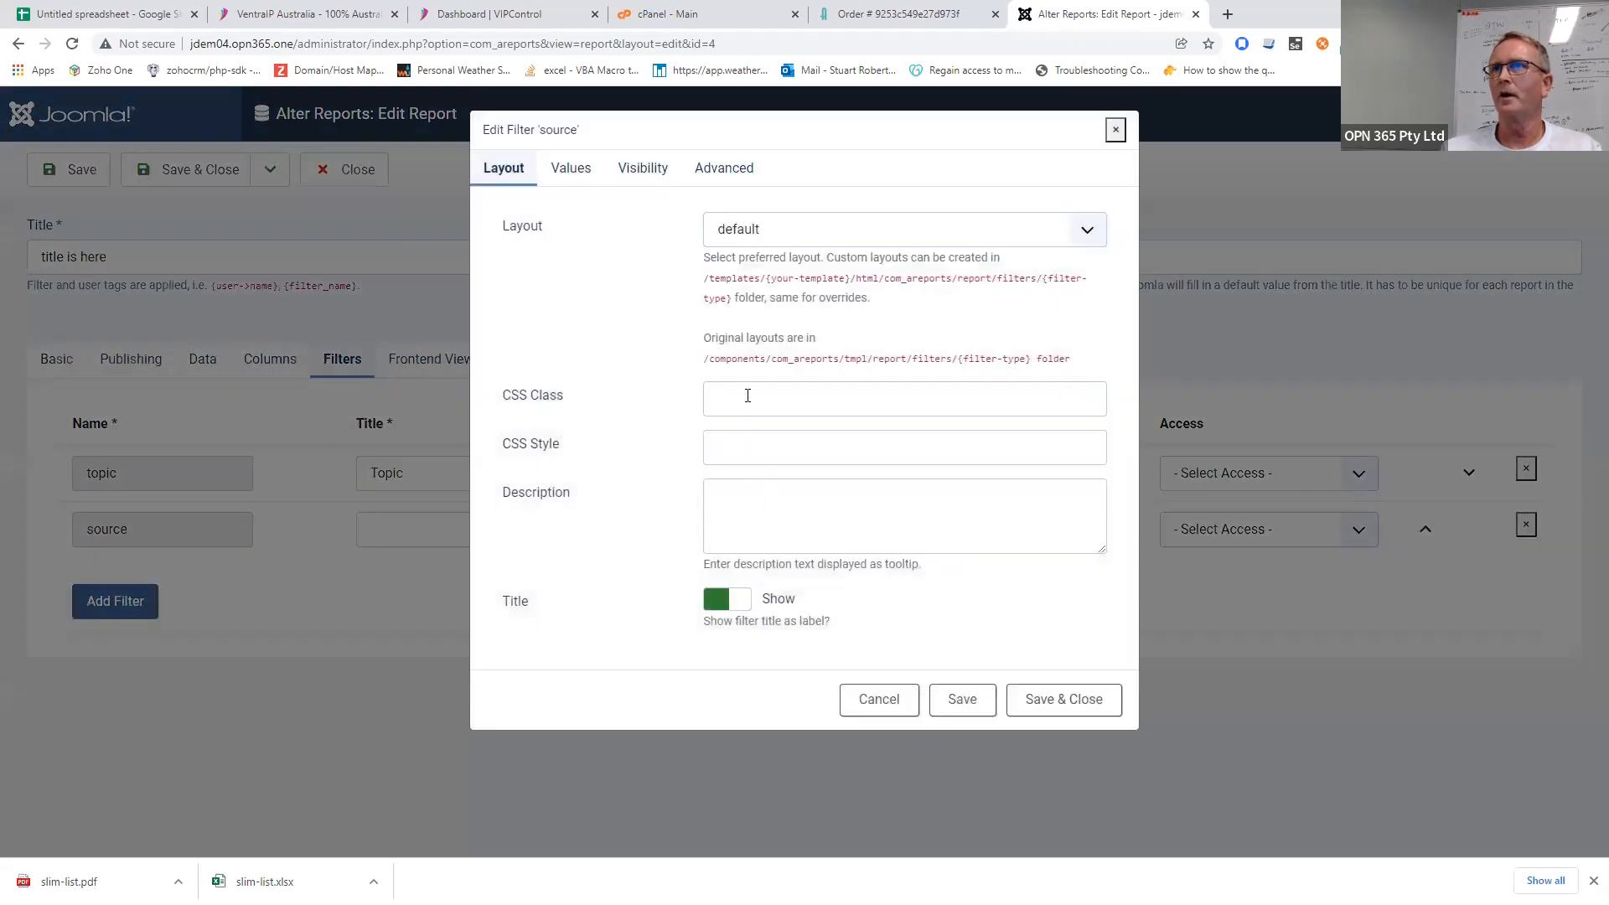
left_click(585, 190)
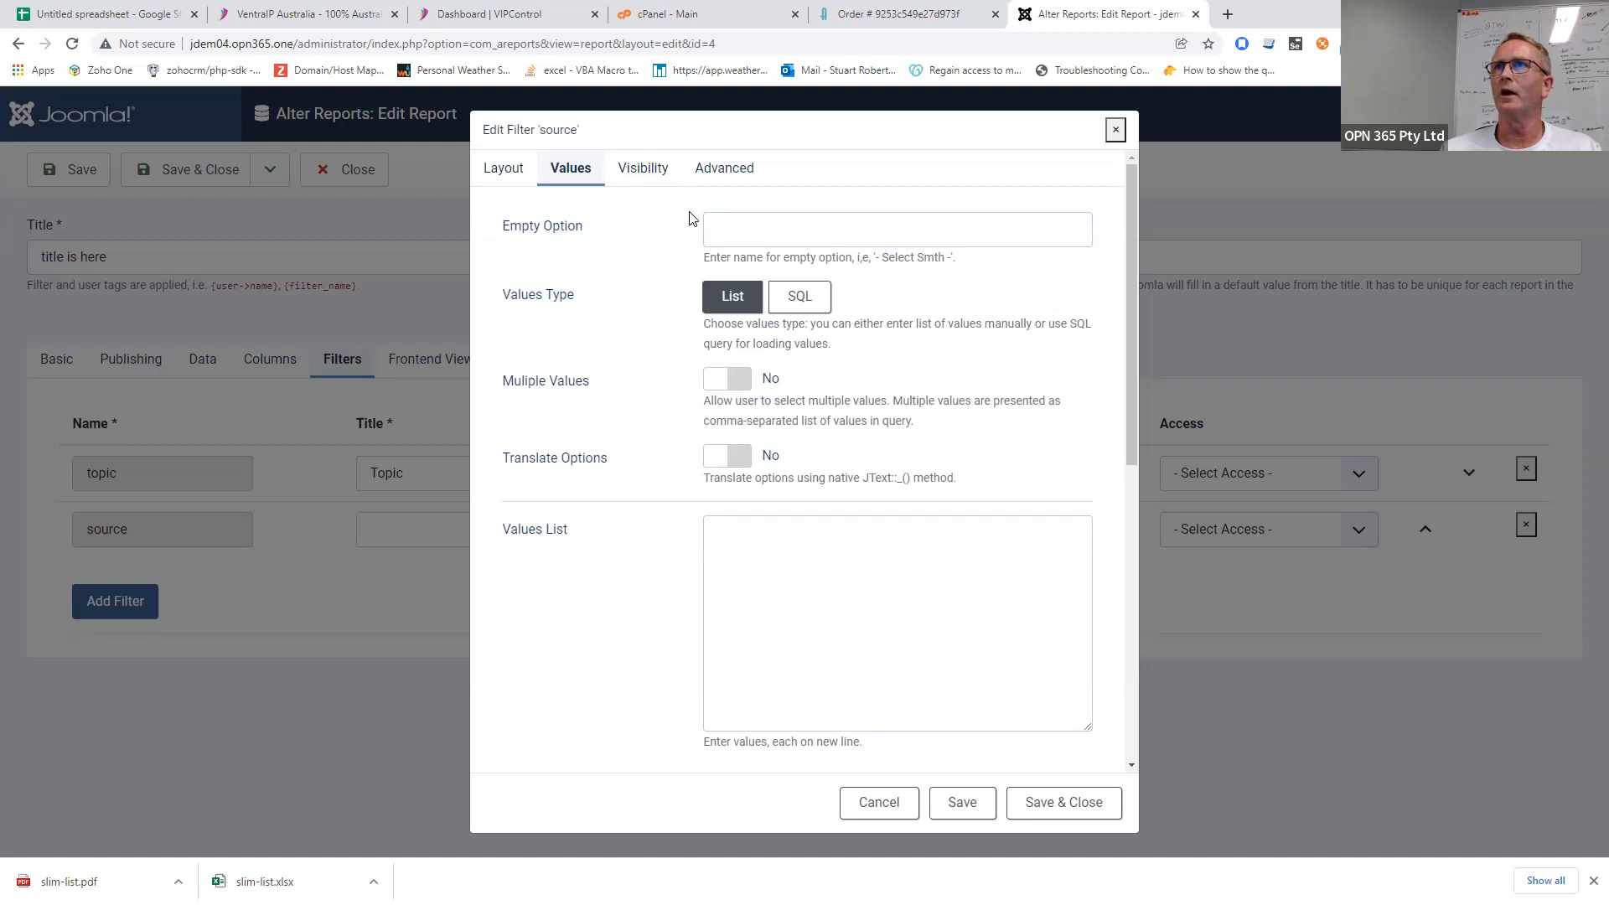
left_click(718, 224)
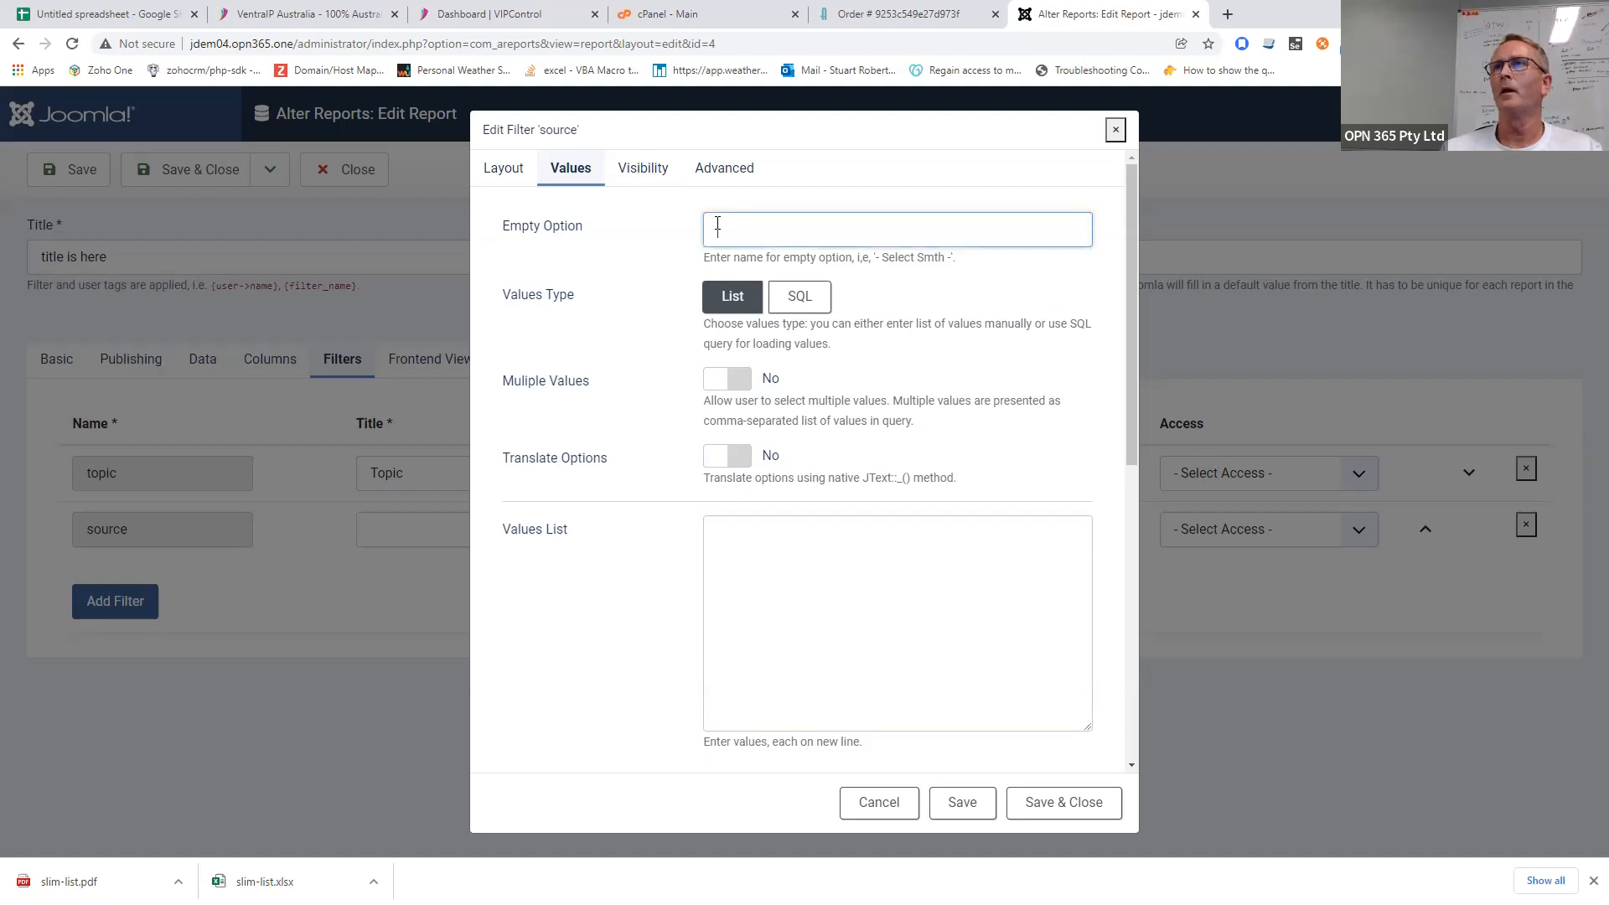
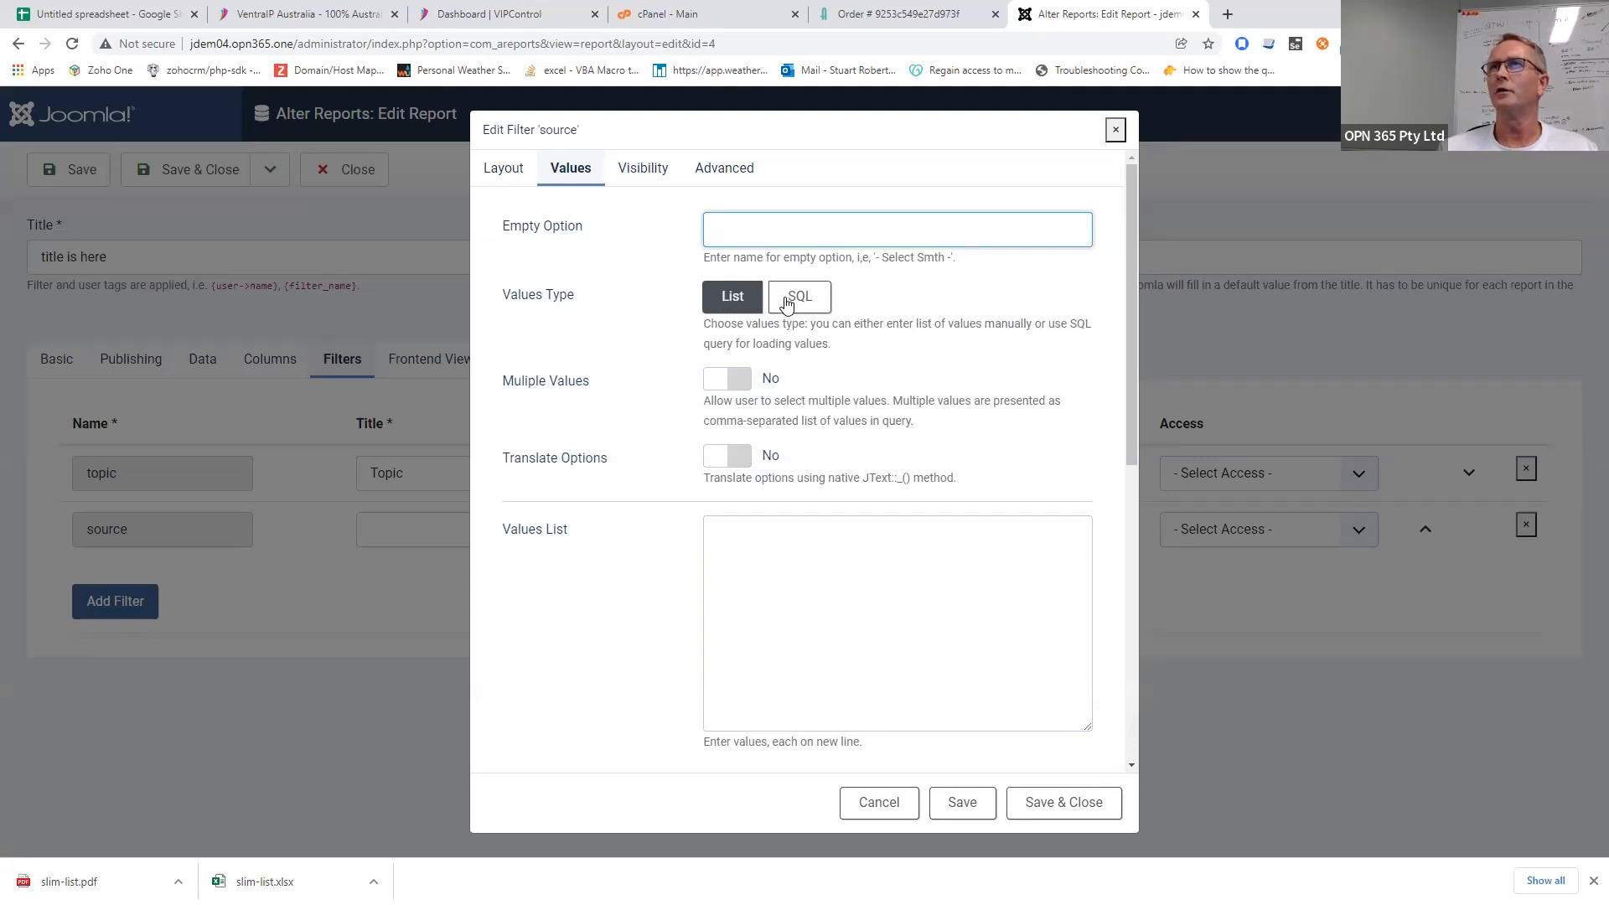
left_click(655, 185)
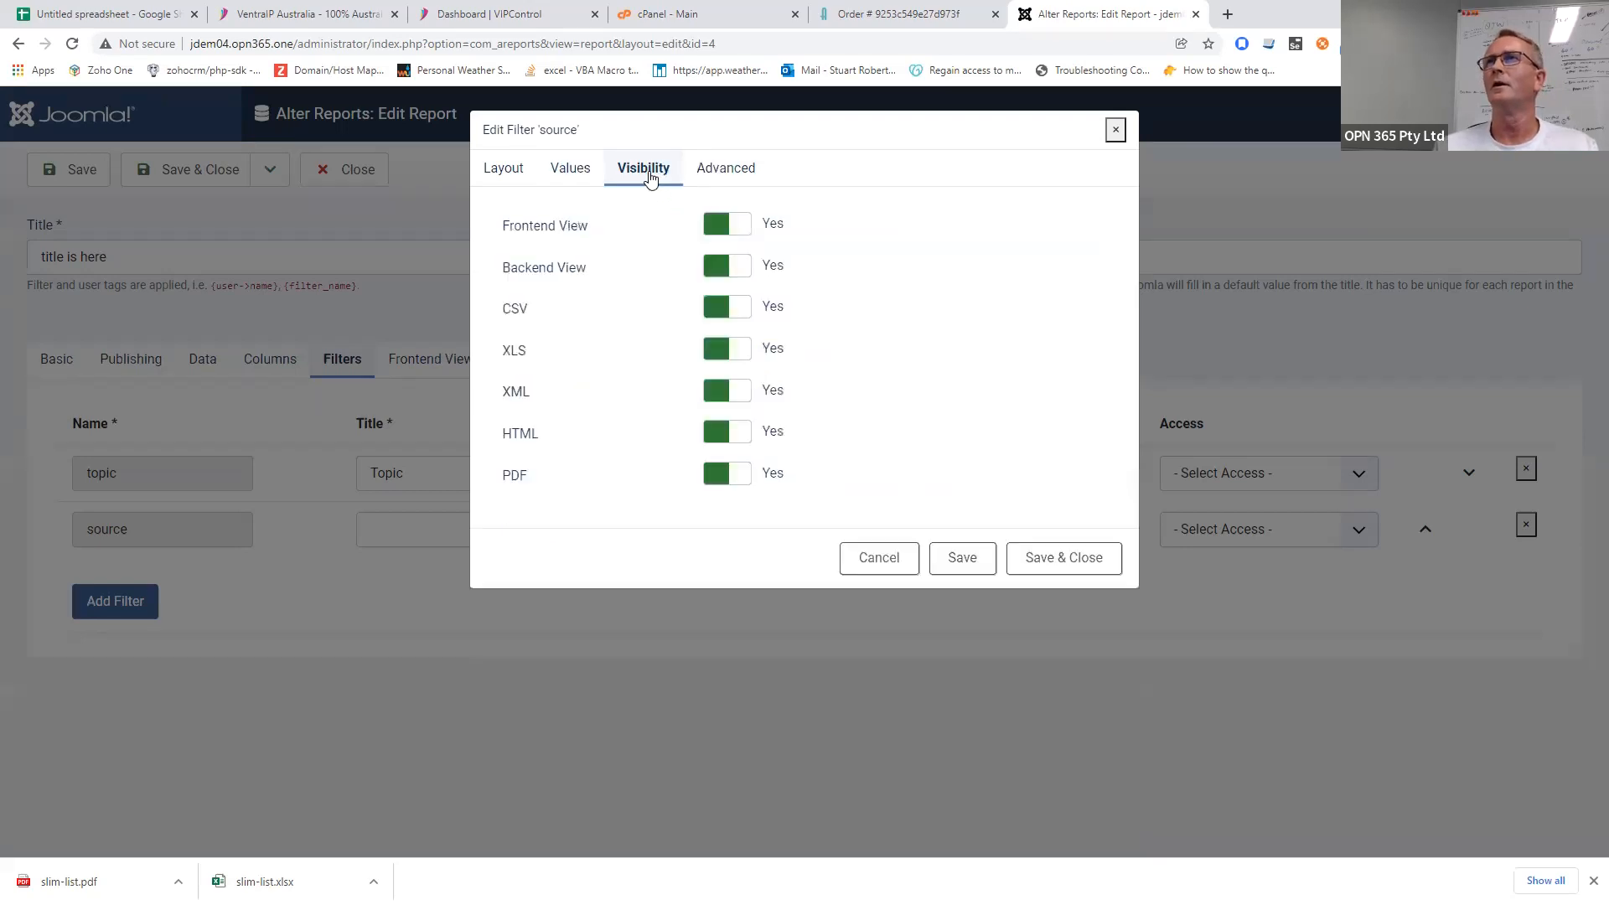
left_click(737, 170)
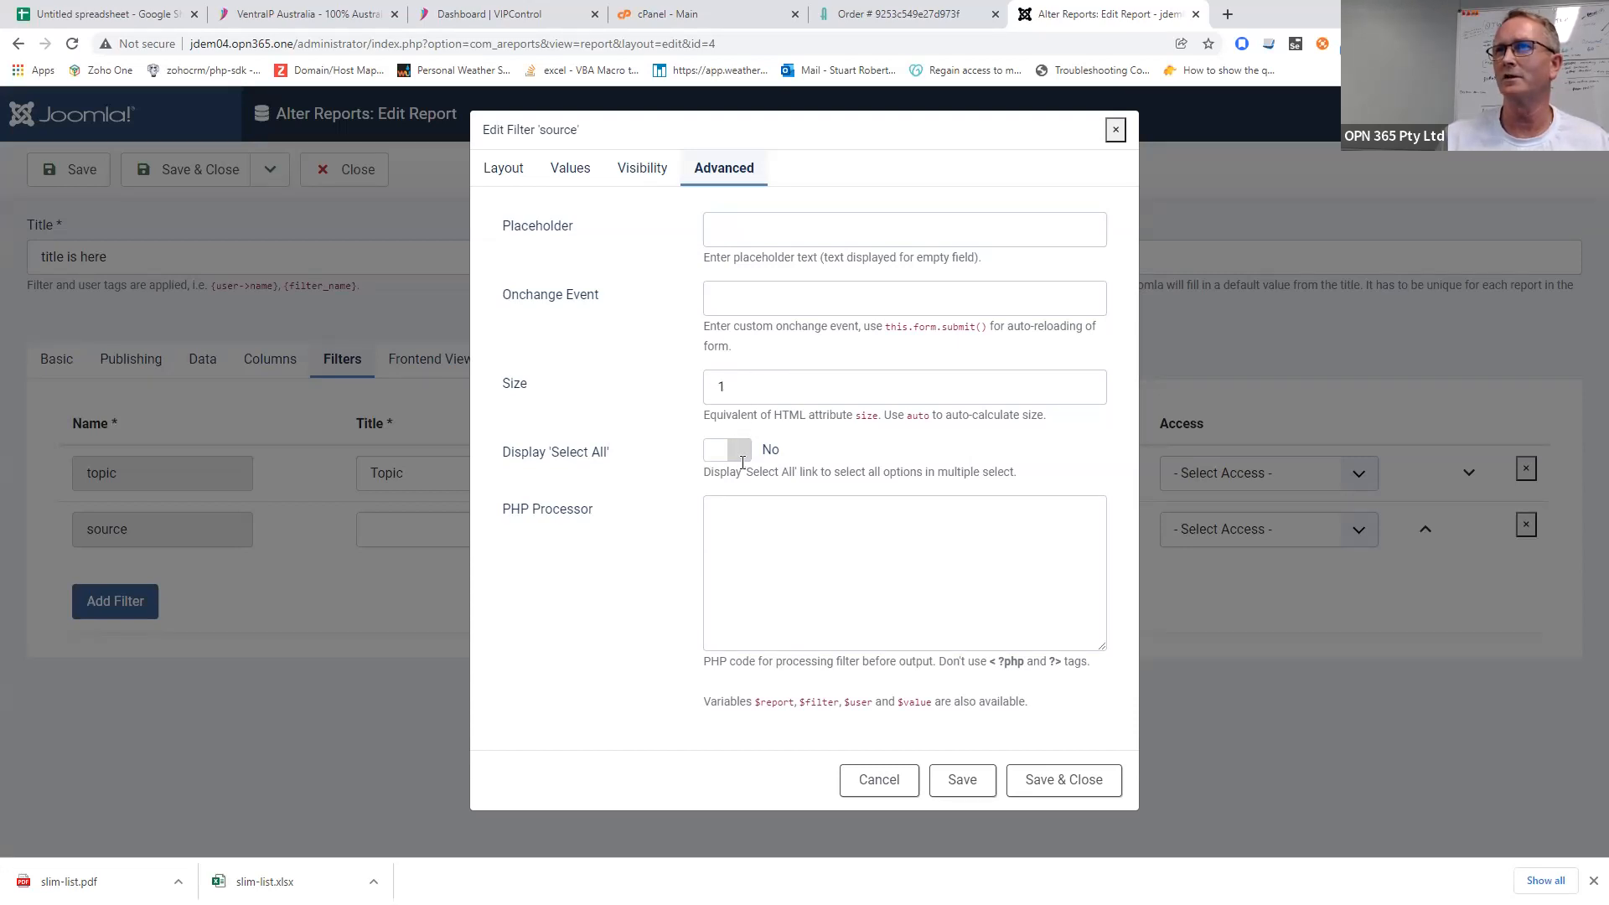
left_click(960, 783)
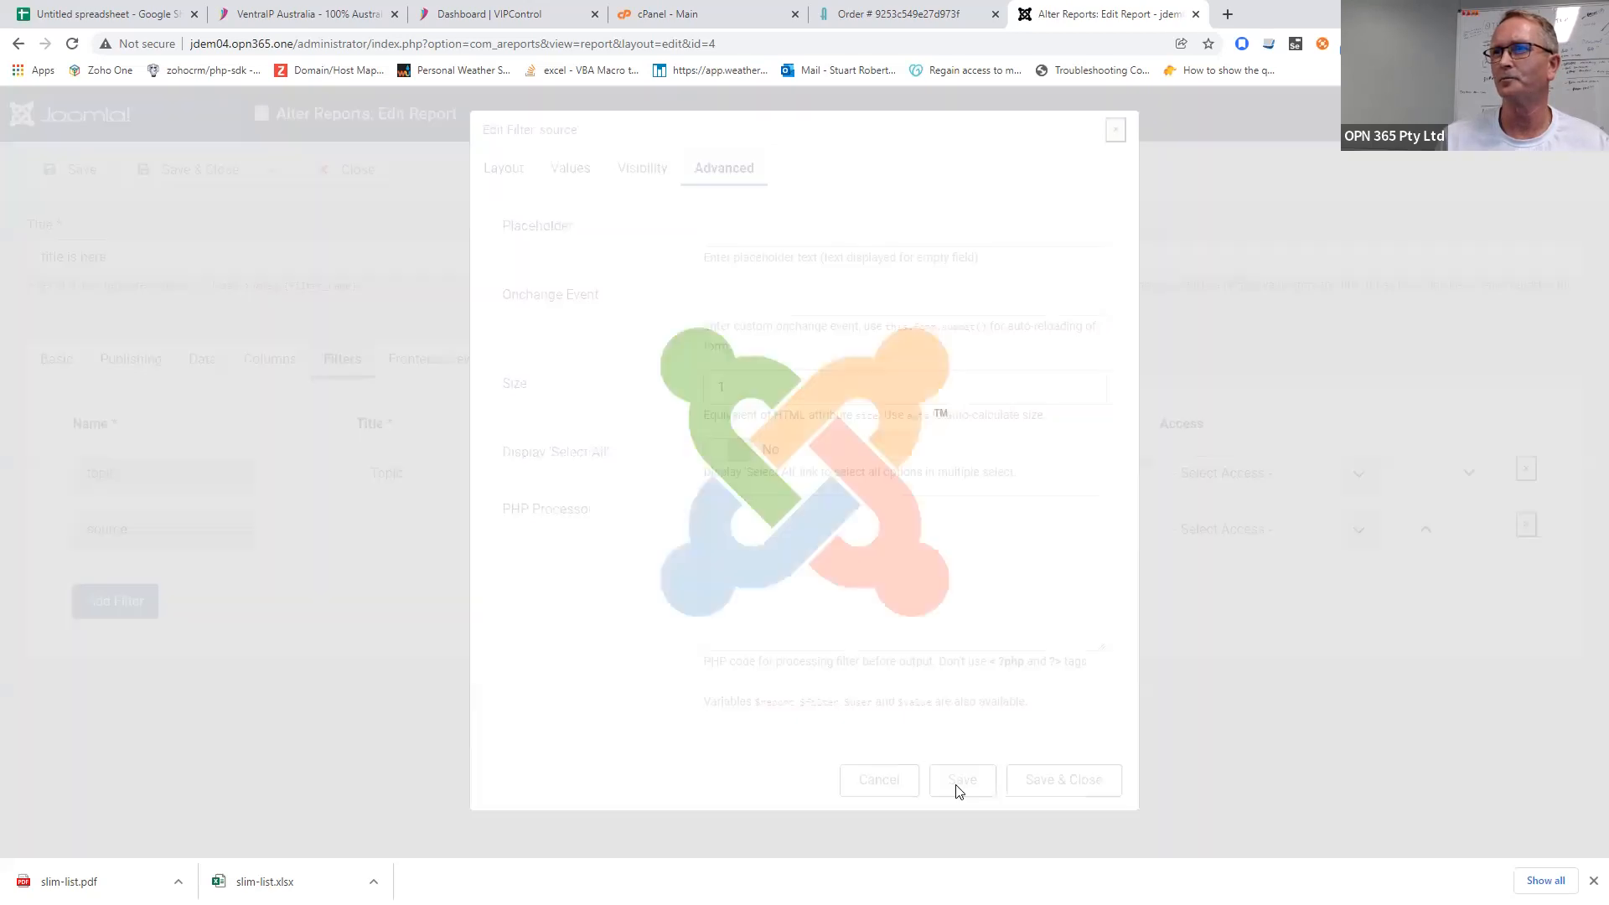
left_click(906, 775)
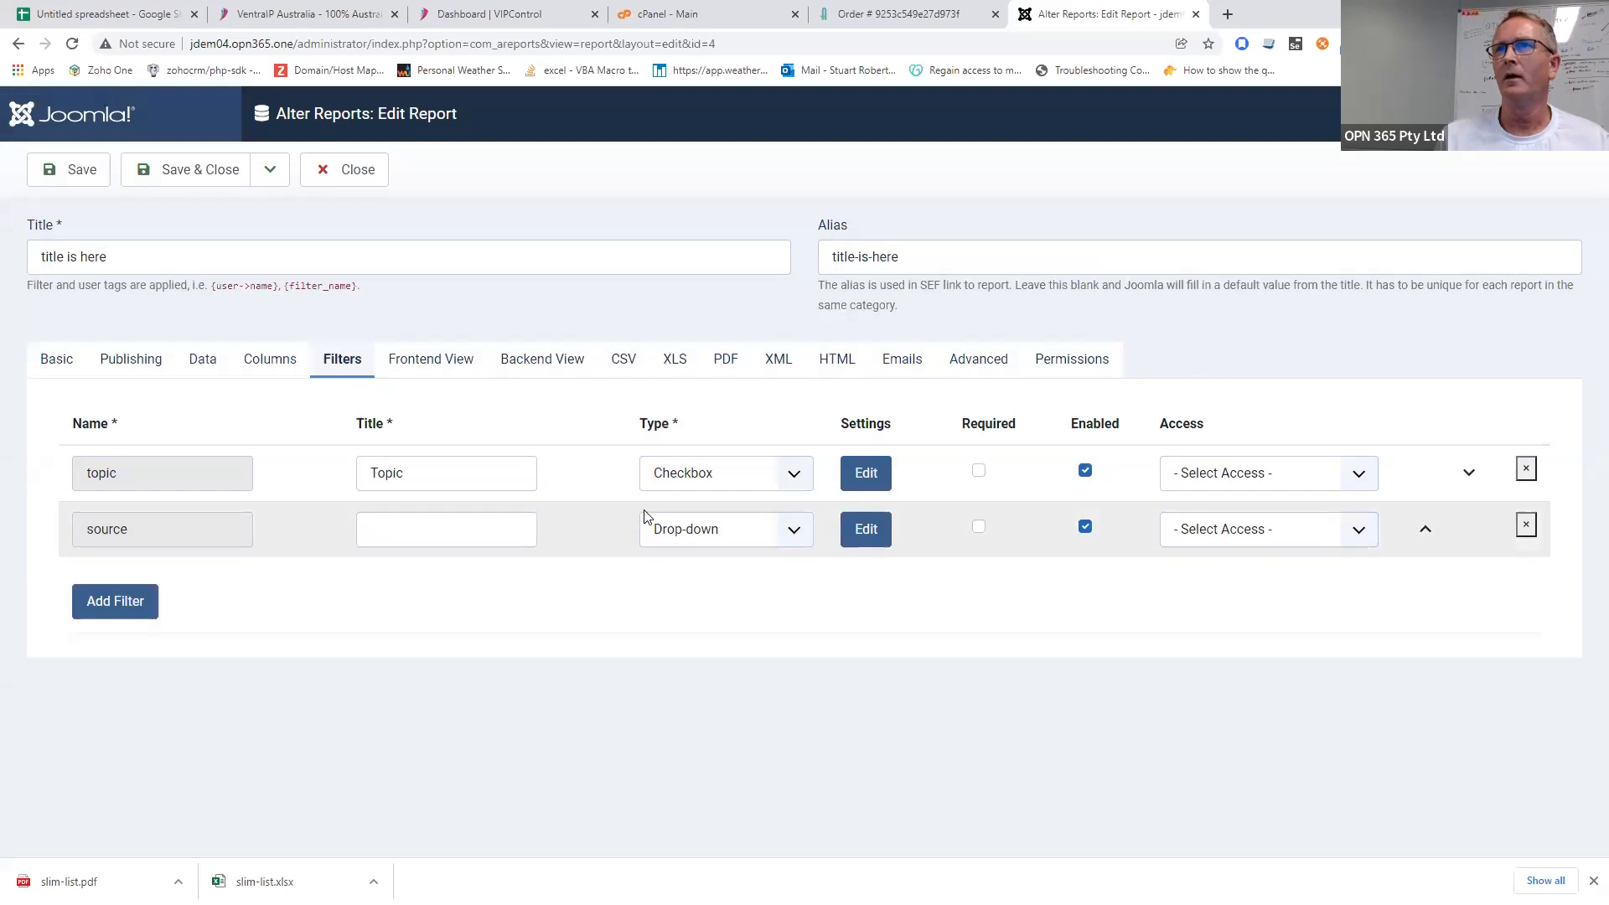
- Title the source filter "Source" and save the report
left_click(423, 520)
type("source")
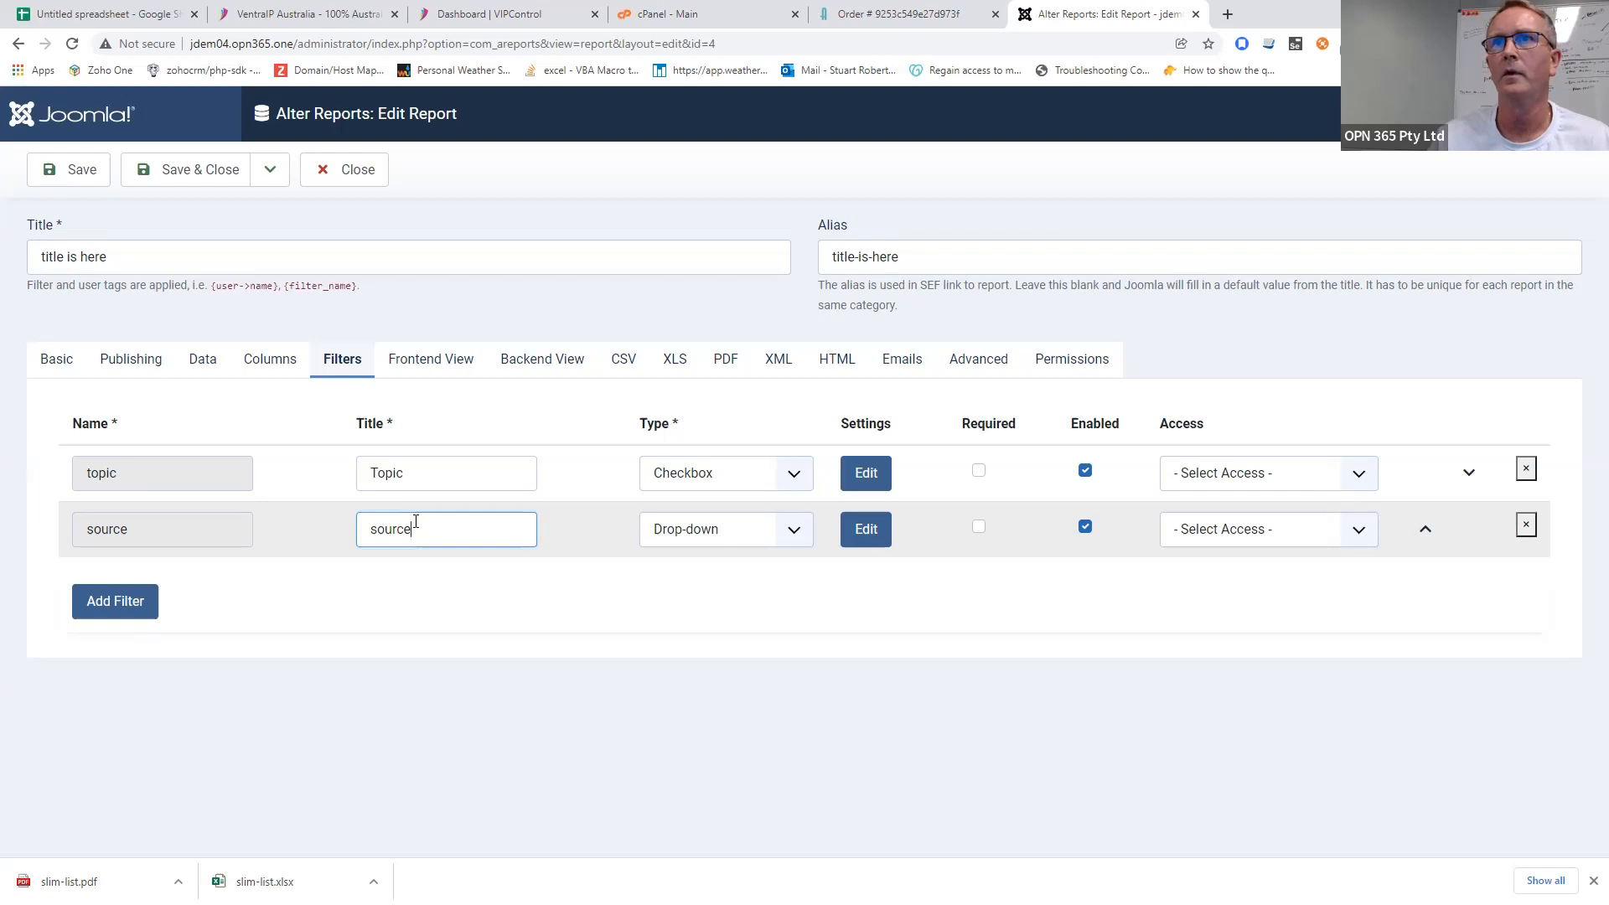
key("BackSpace")
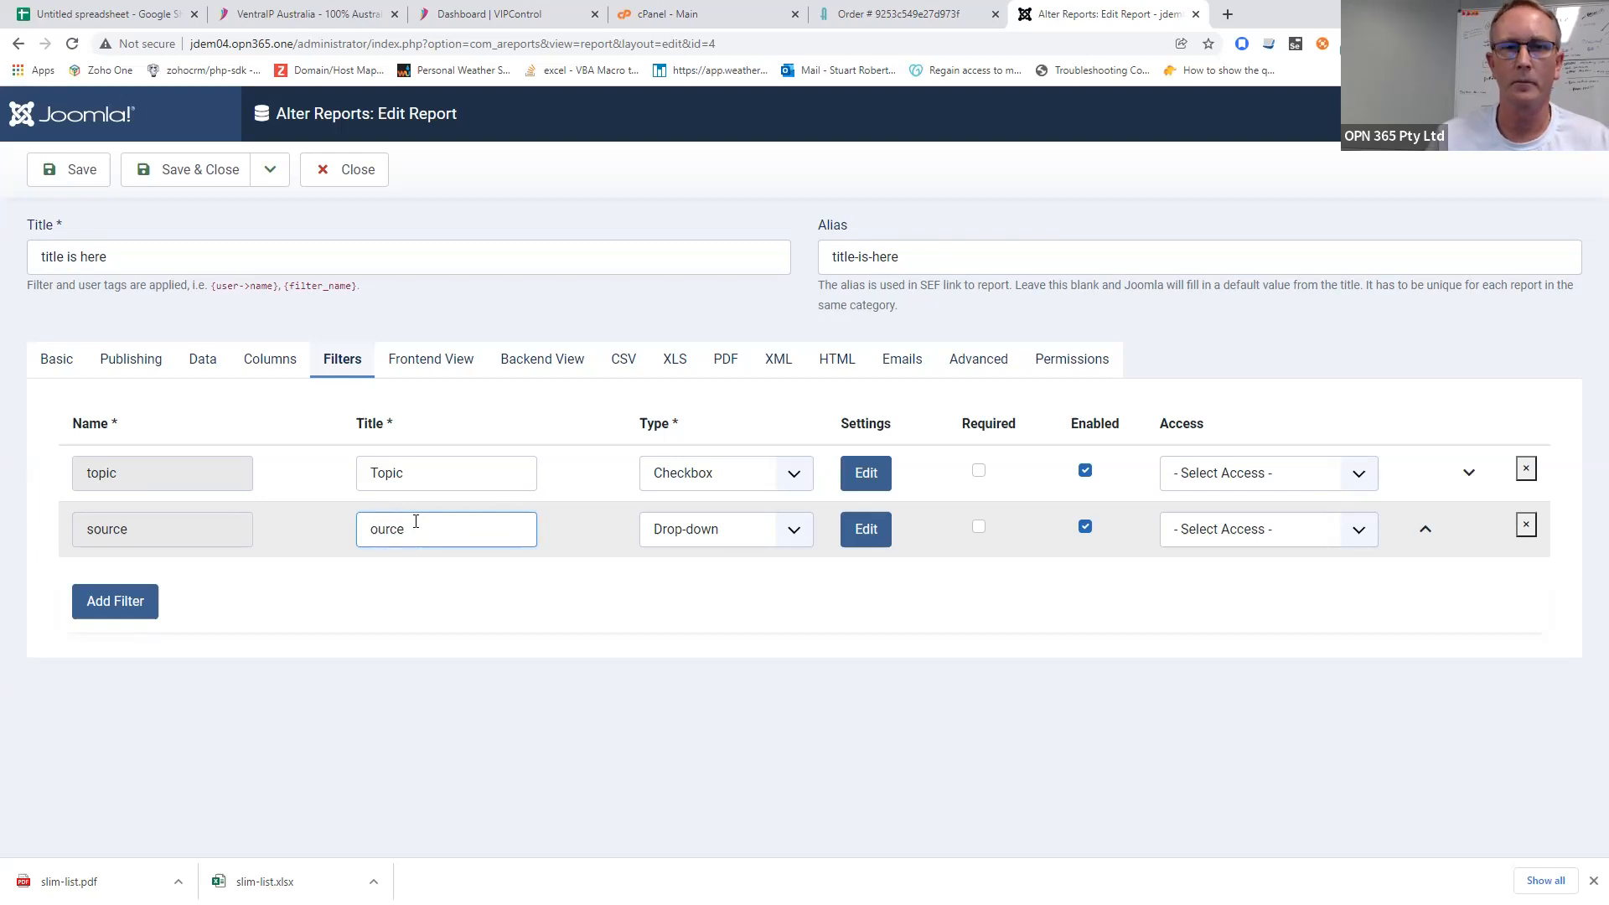
type("S")
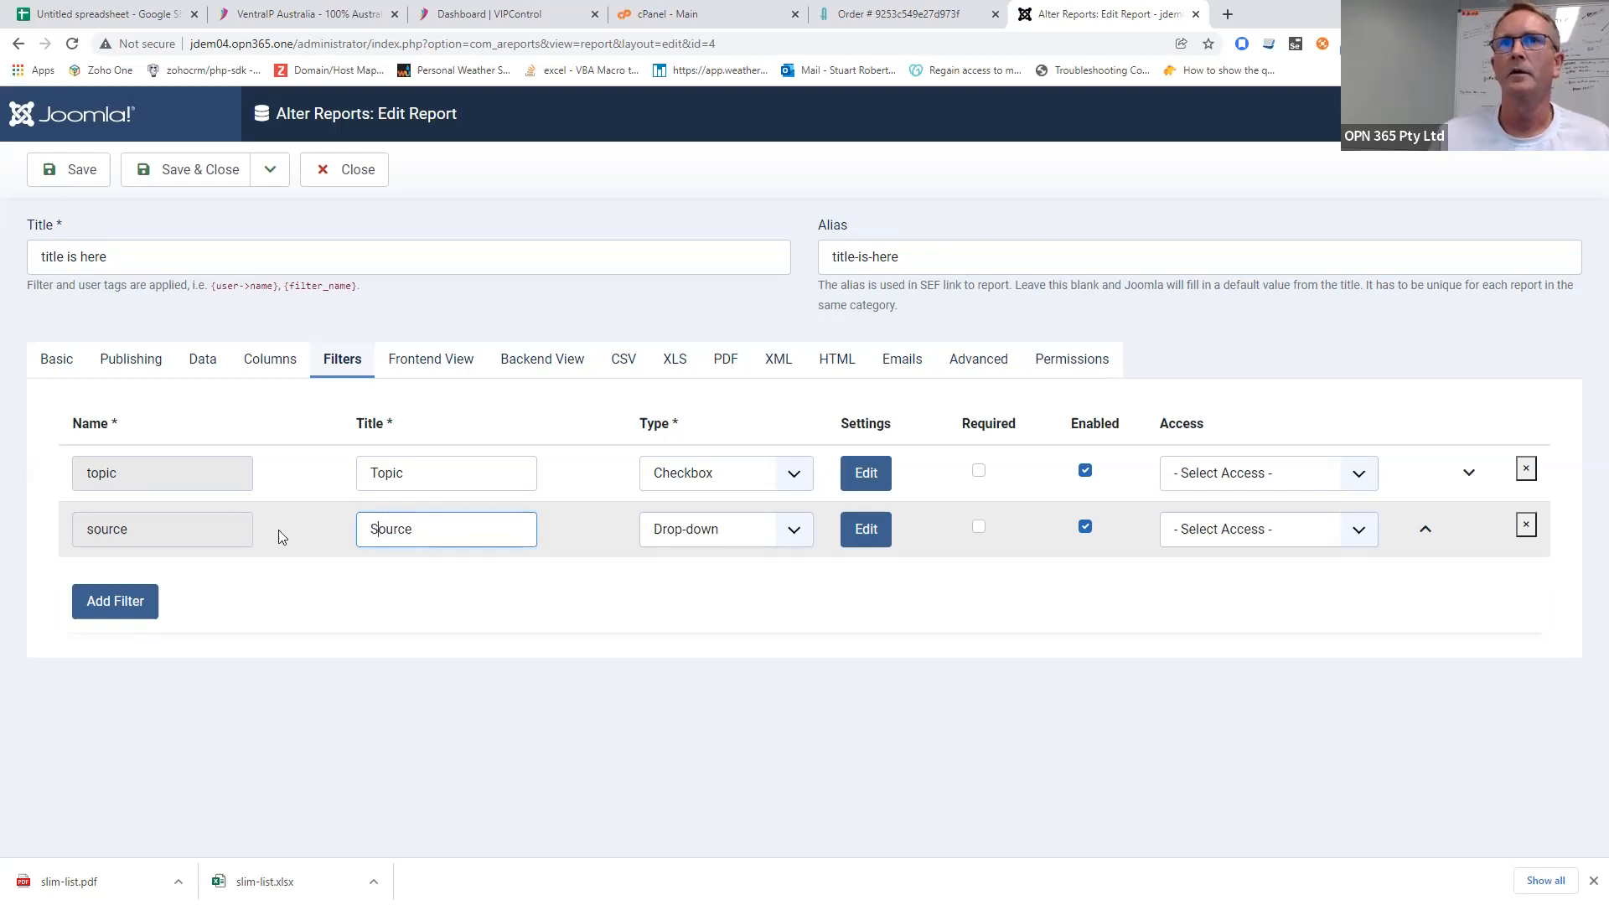
left_click(192, 576)
left_click(71, 168)
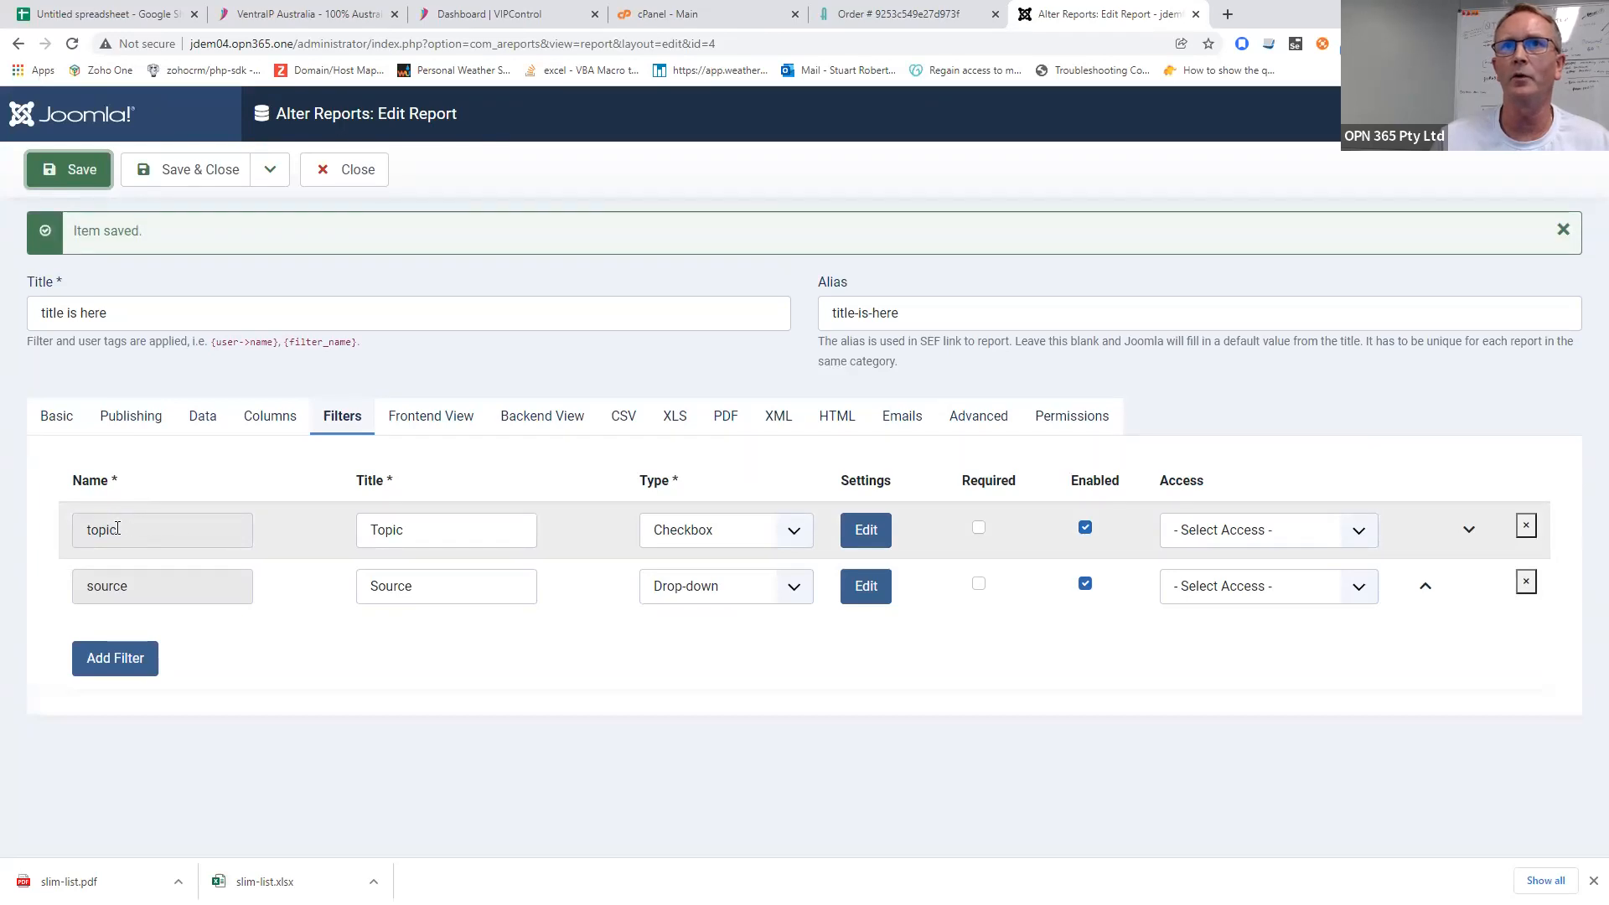
- Append "where title like" to the end of the report's SQL query
double_click(84, 525)
left_click(126, 526)
left_click_drag(116, 525, 95, 523)
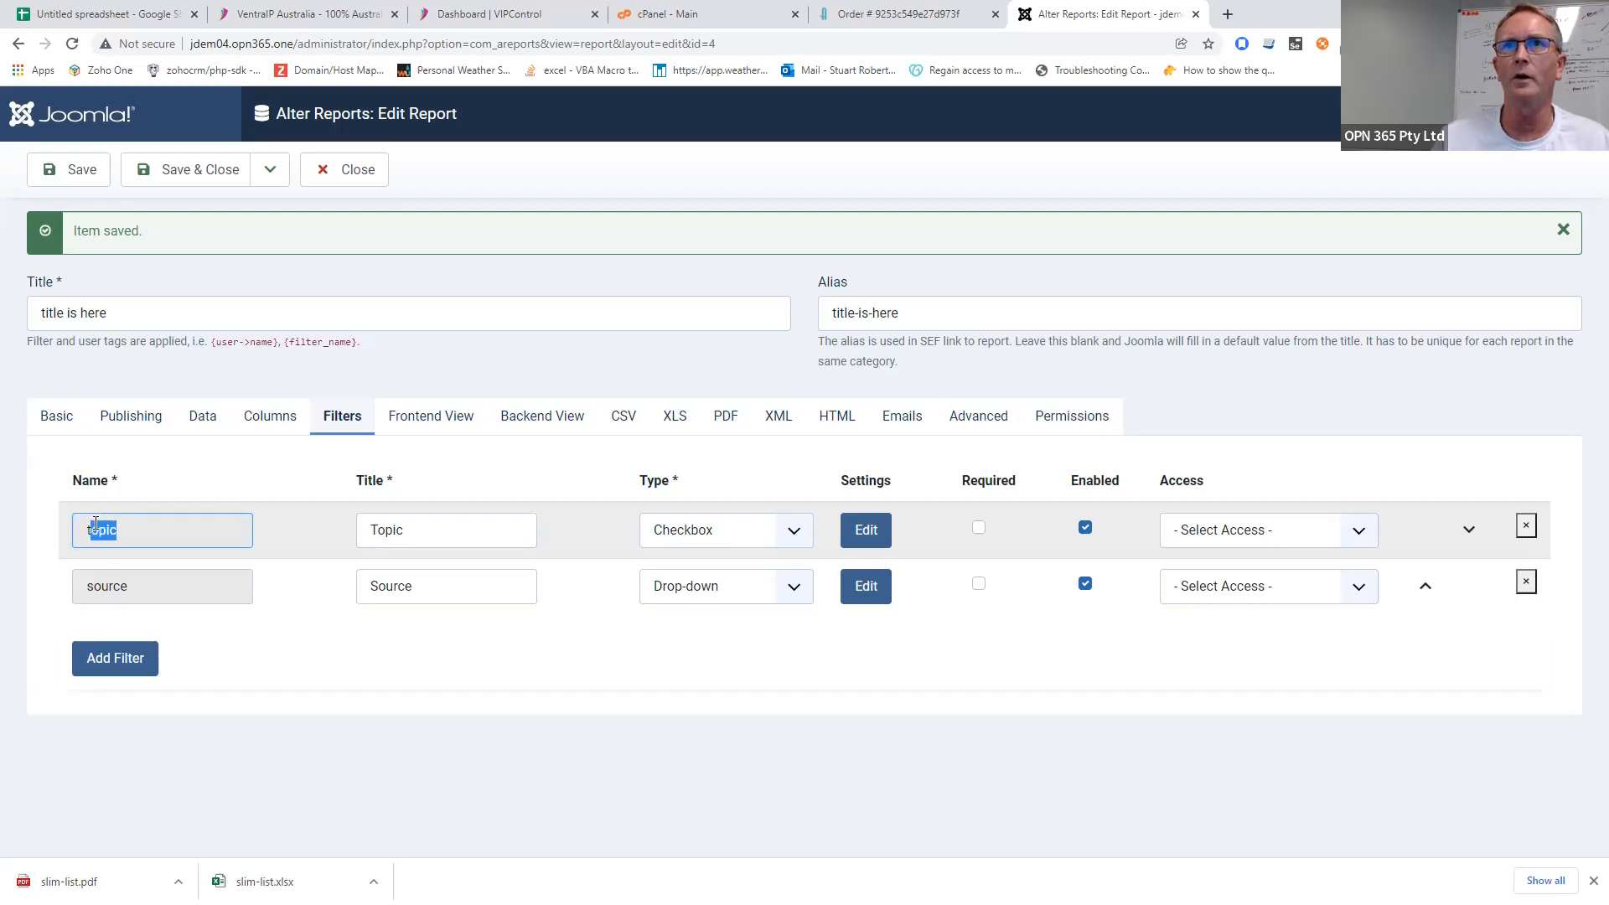
left_click(205, 417)
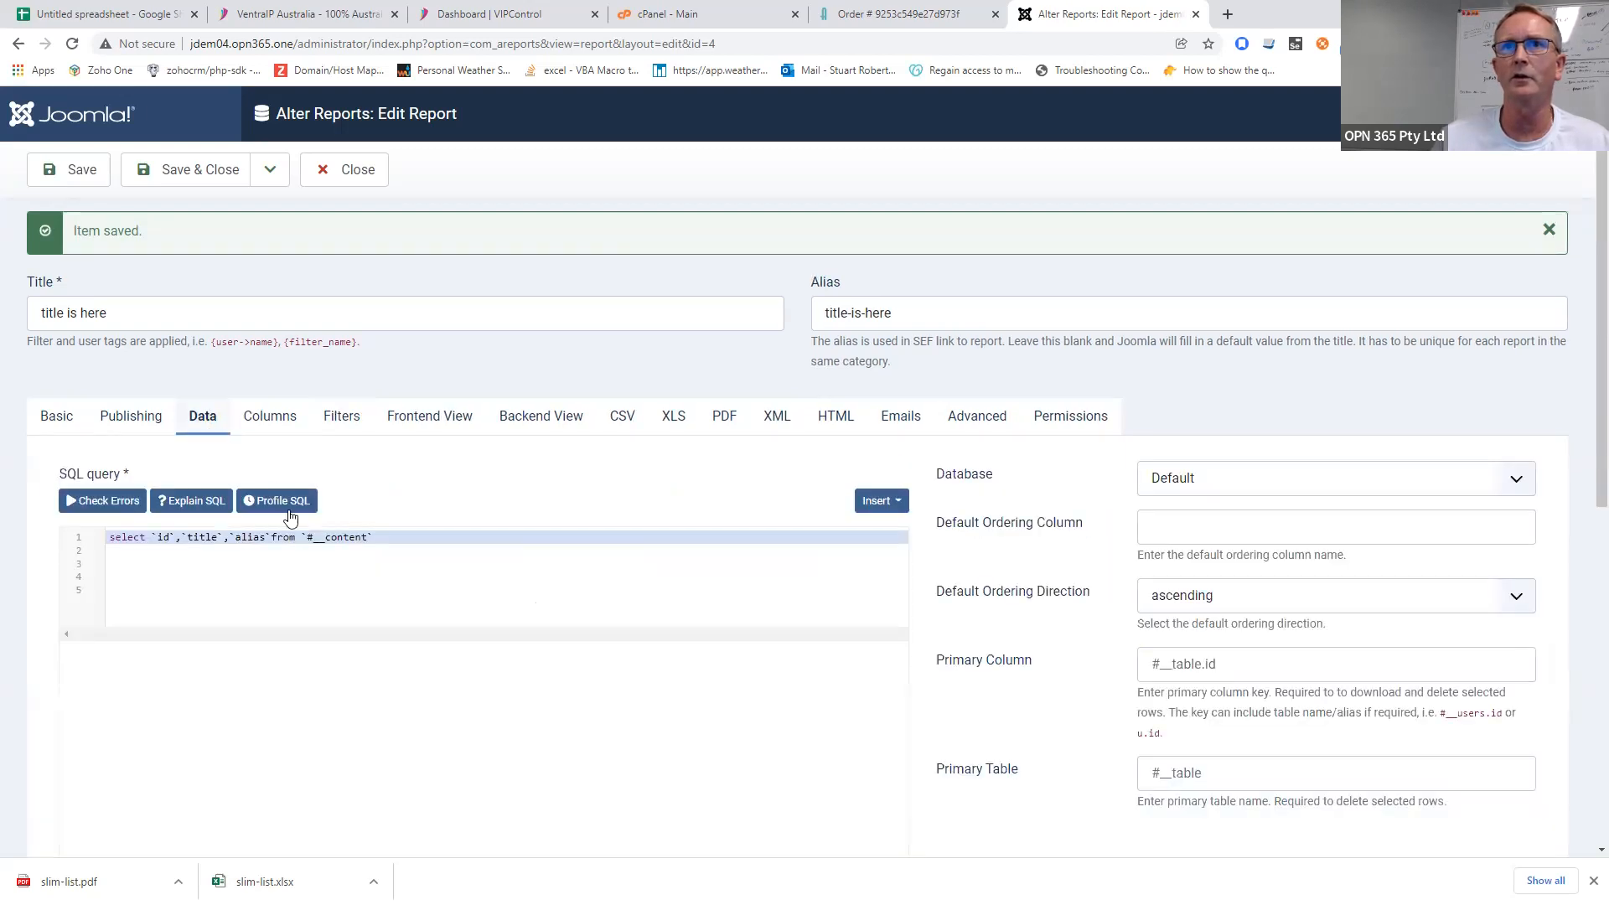
type("where ")
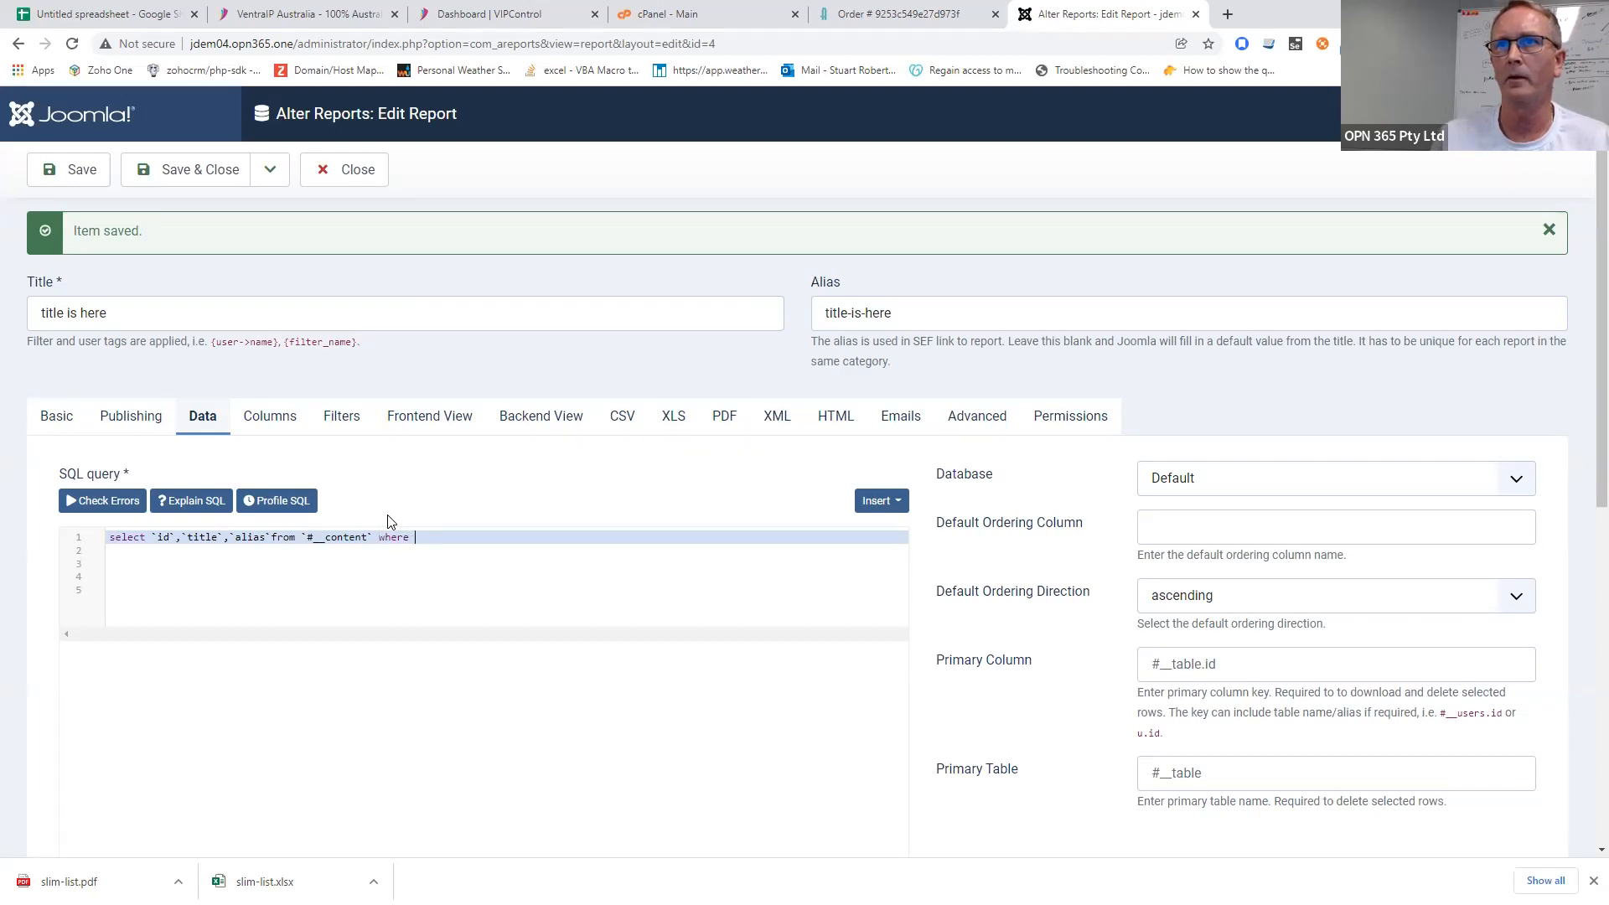
type(" til")
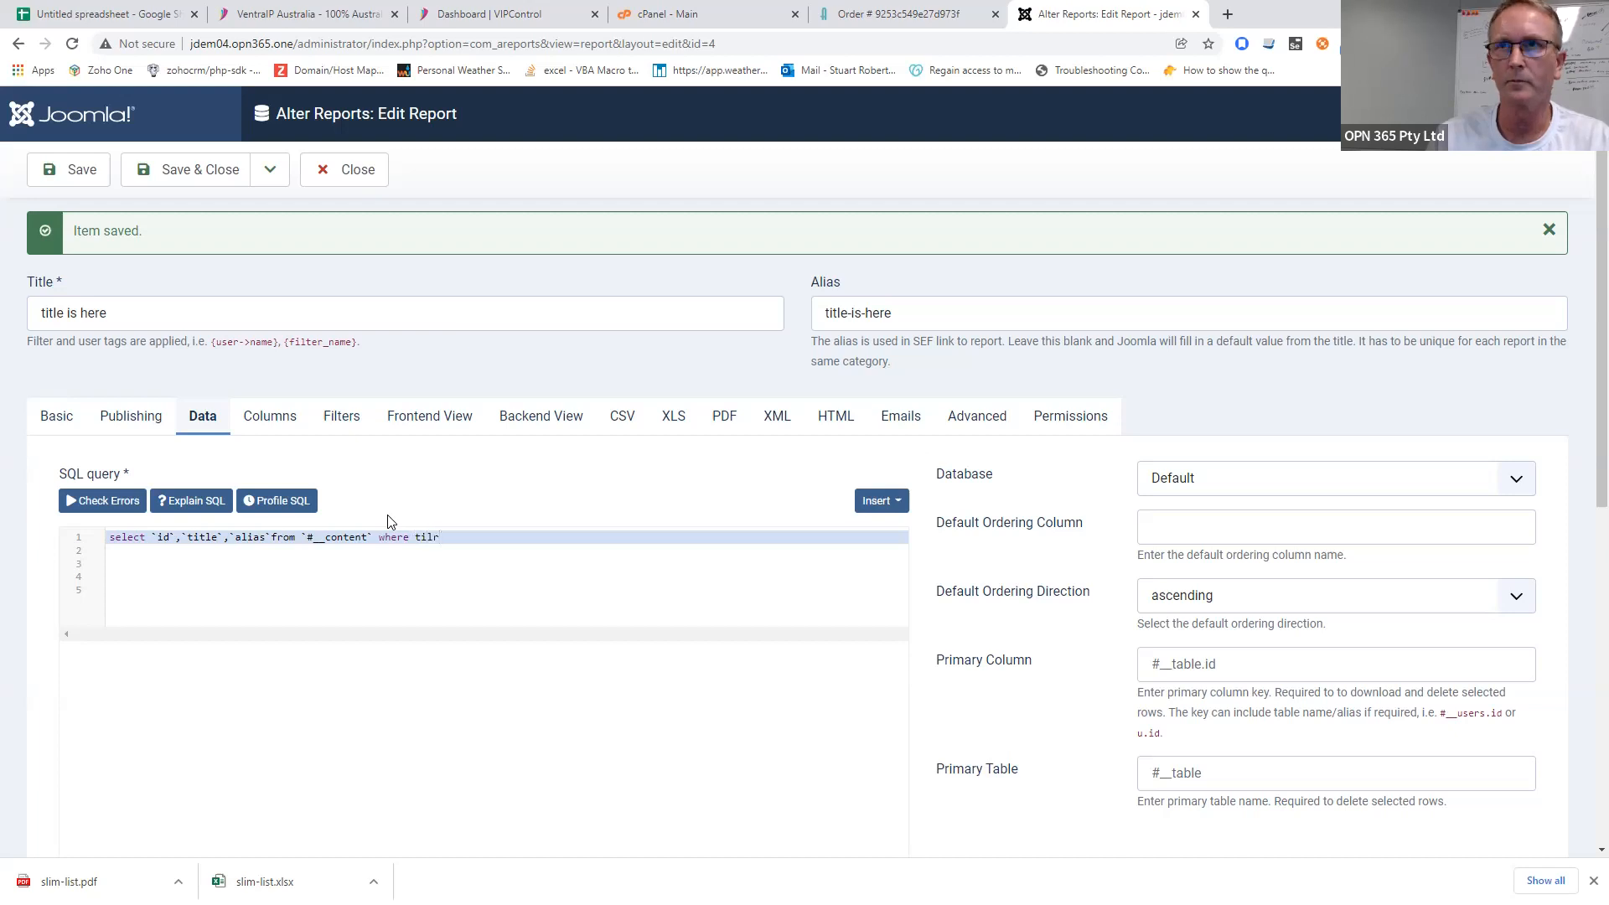
key("BackSpace")
type("tle")
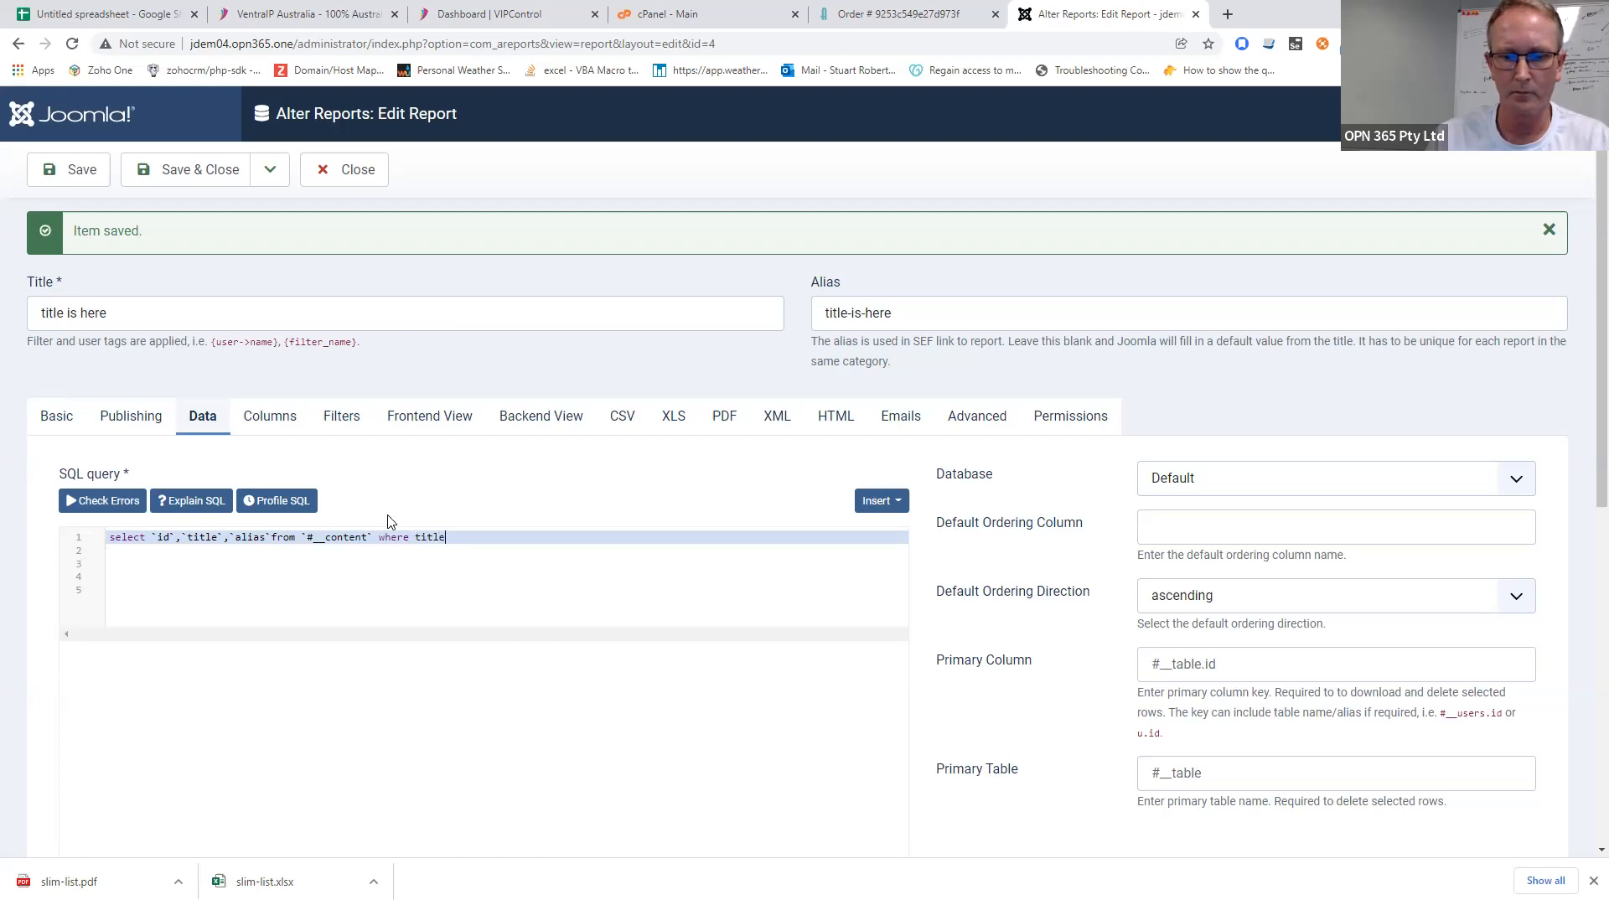
type(" liek")
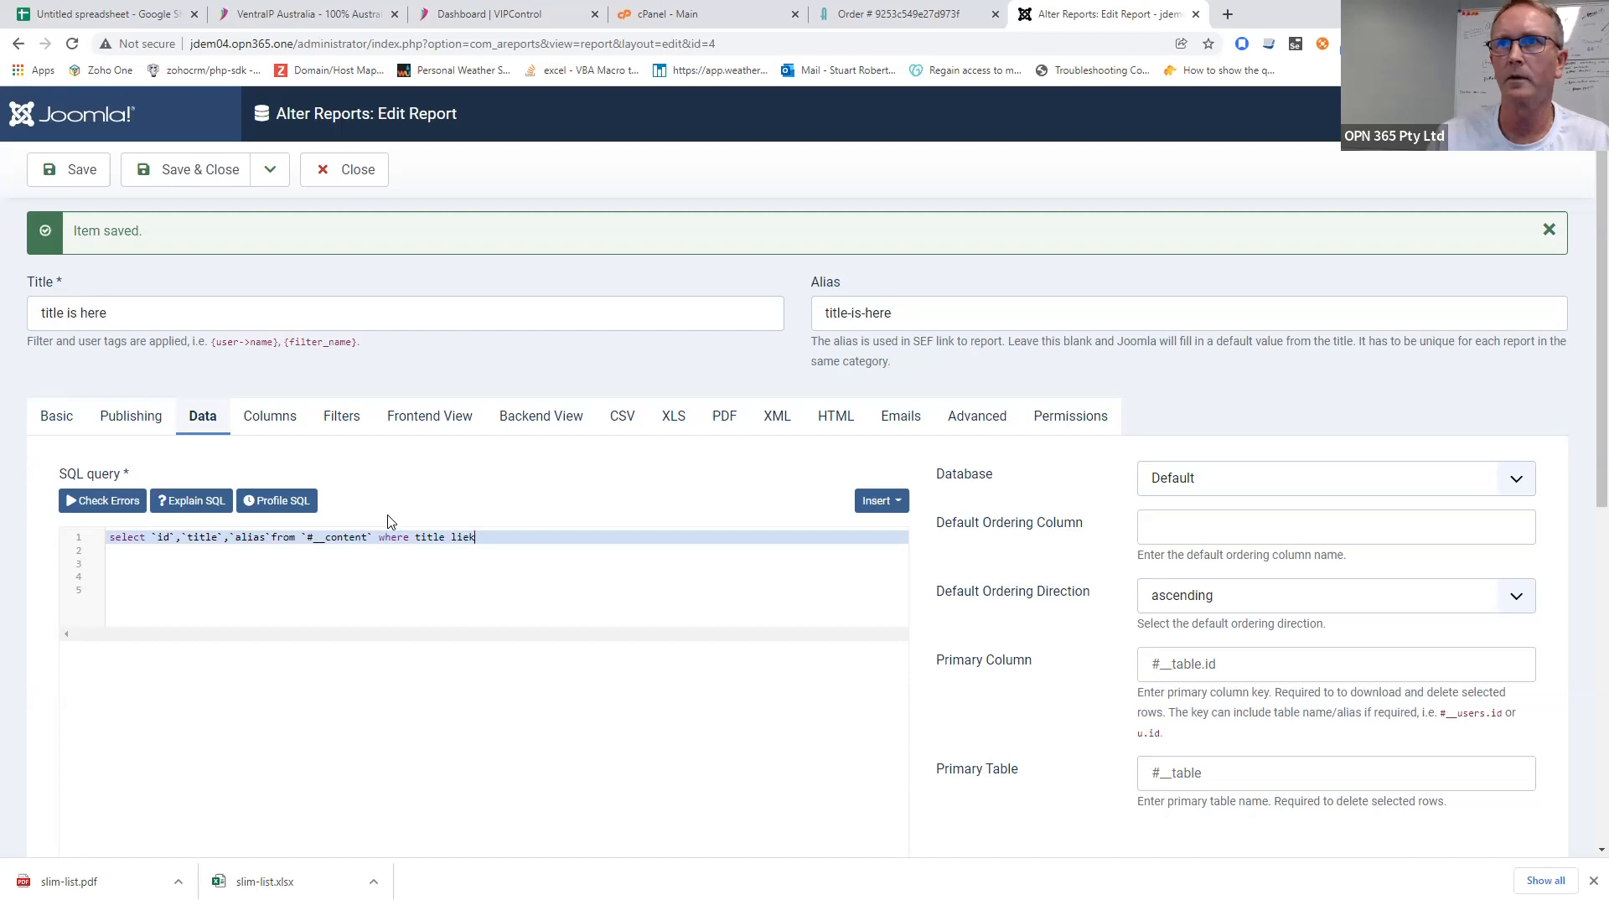
key("BackSpace")
key("BackSpace")
type("ke")
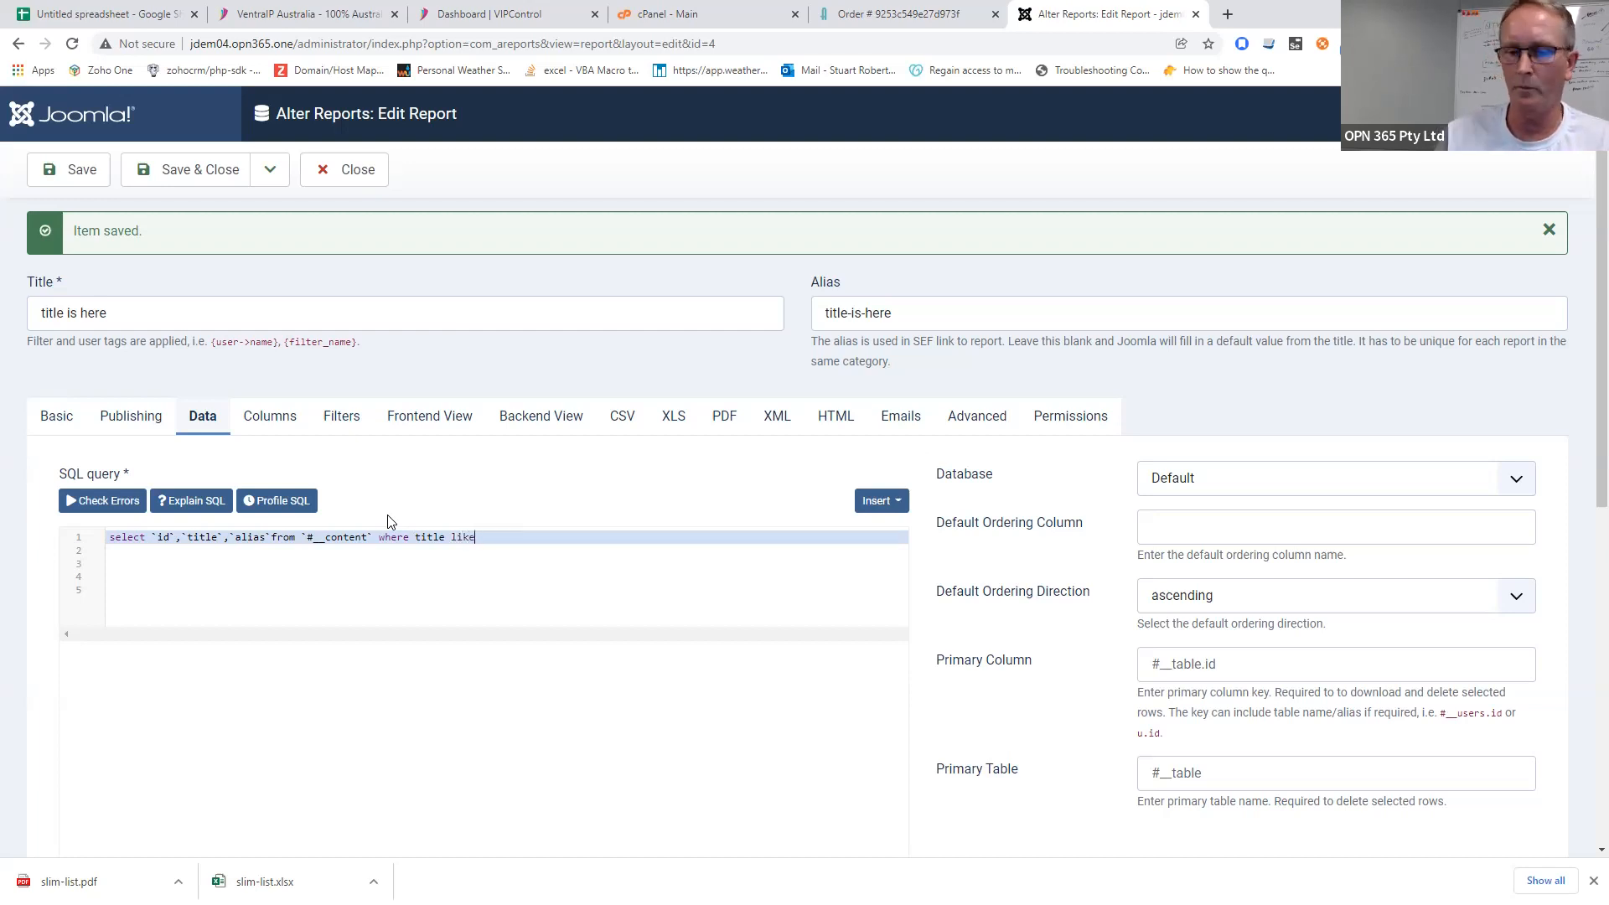
- Replace "like" with "= {source}" so the query's condition uses the source filter's tag
key("BackSpace")
key("BackSpace")
key("BackSpace")
key("BackSpace")
key("BackSpace")
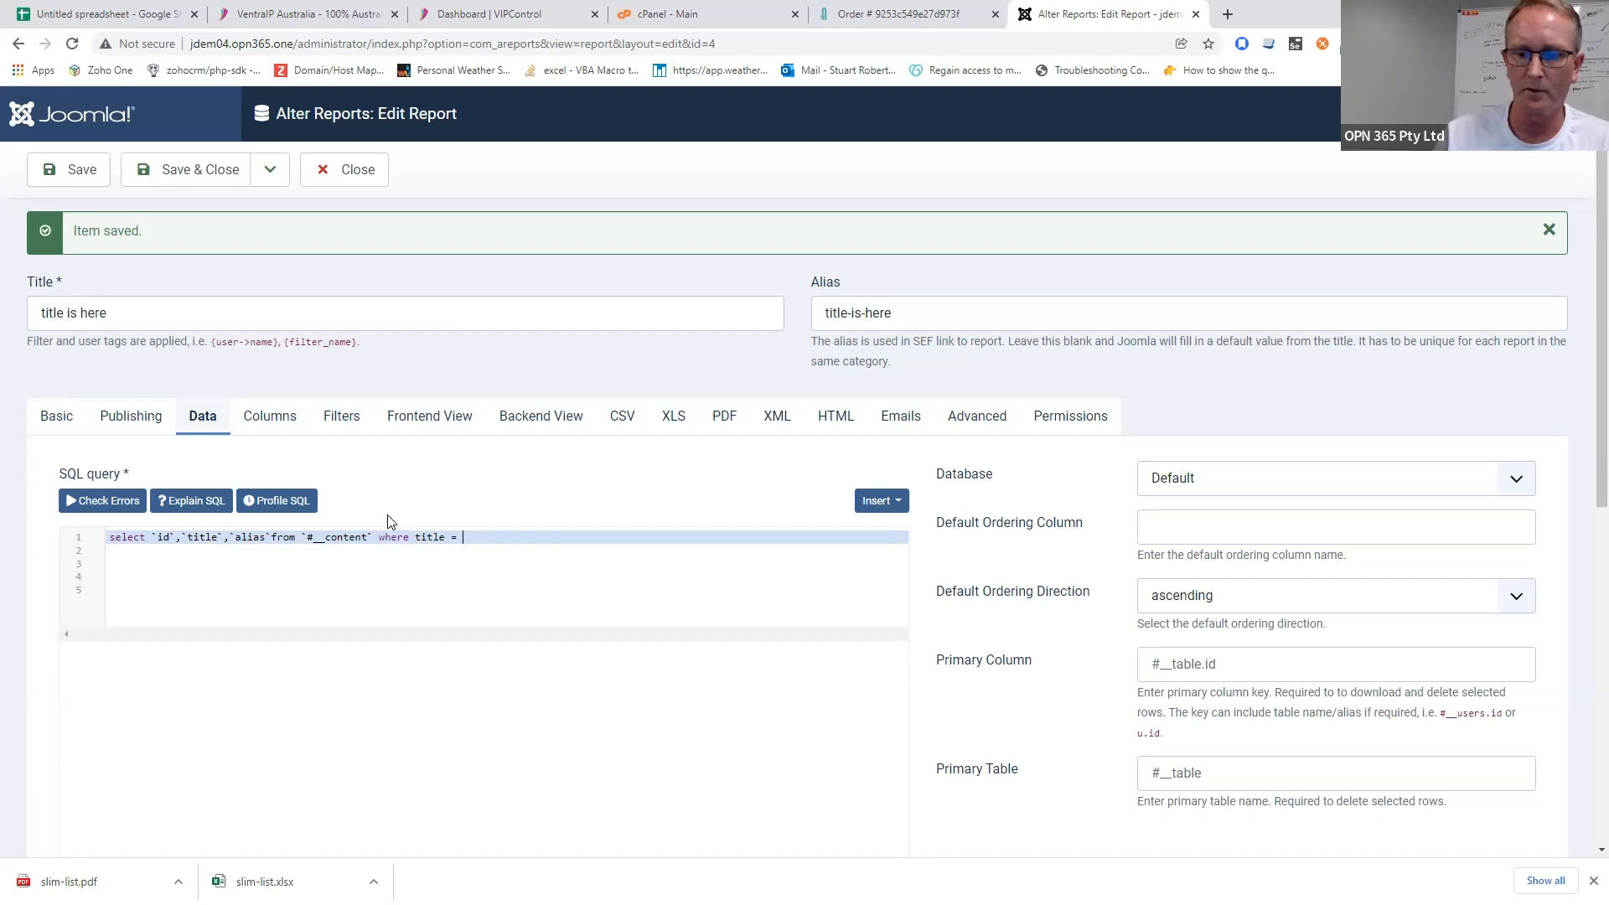
type("= {}")
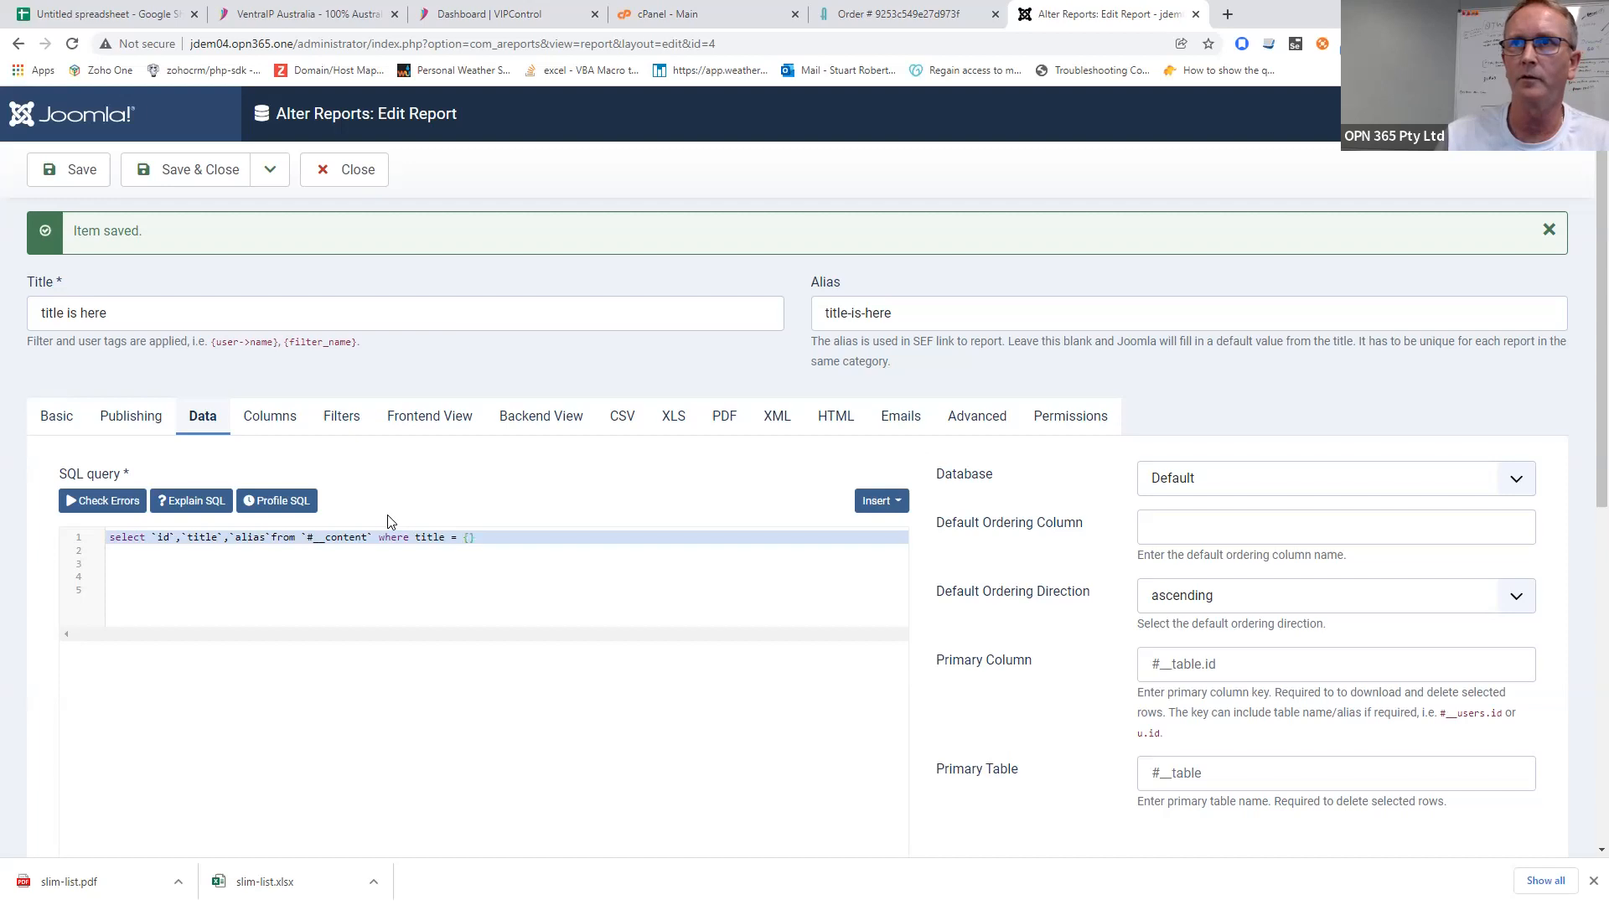
type("source")
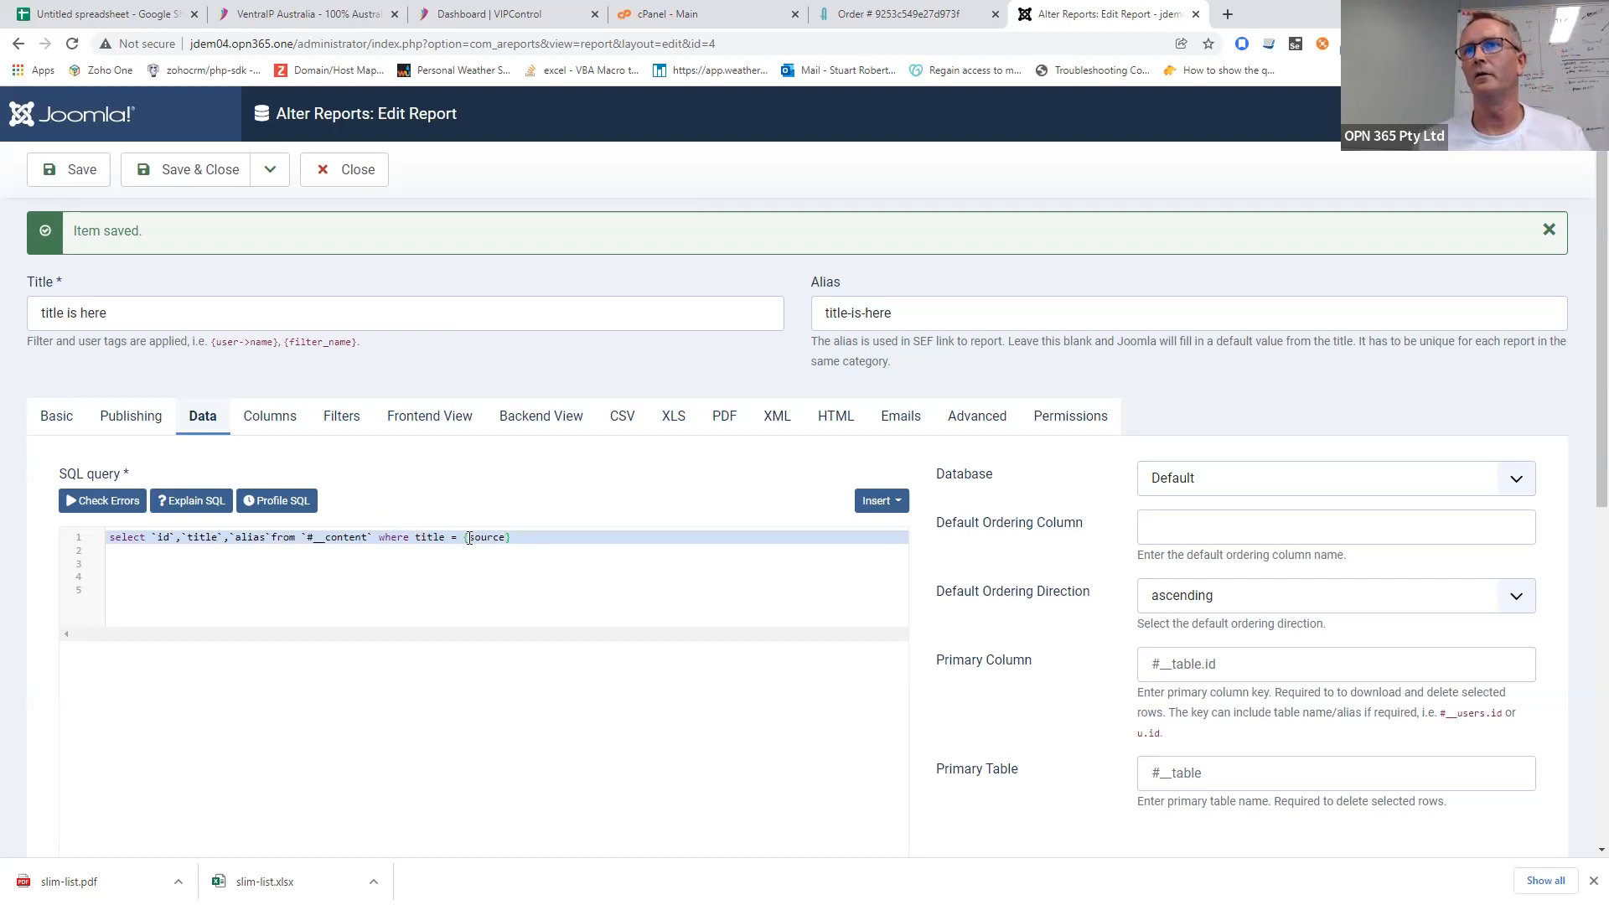
- Examine the query's source filter tag and the help notes on WHERE clauses and conditional filter examples below the editor
left_click_drag(465, 537, 511, 536)
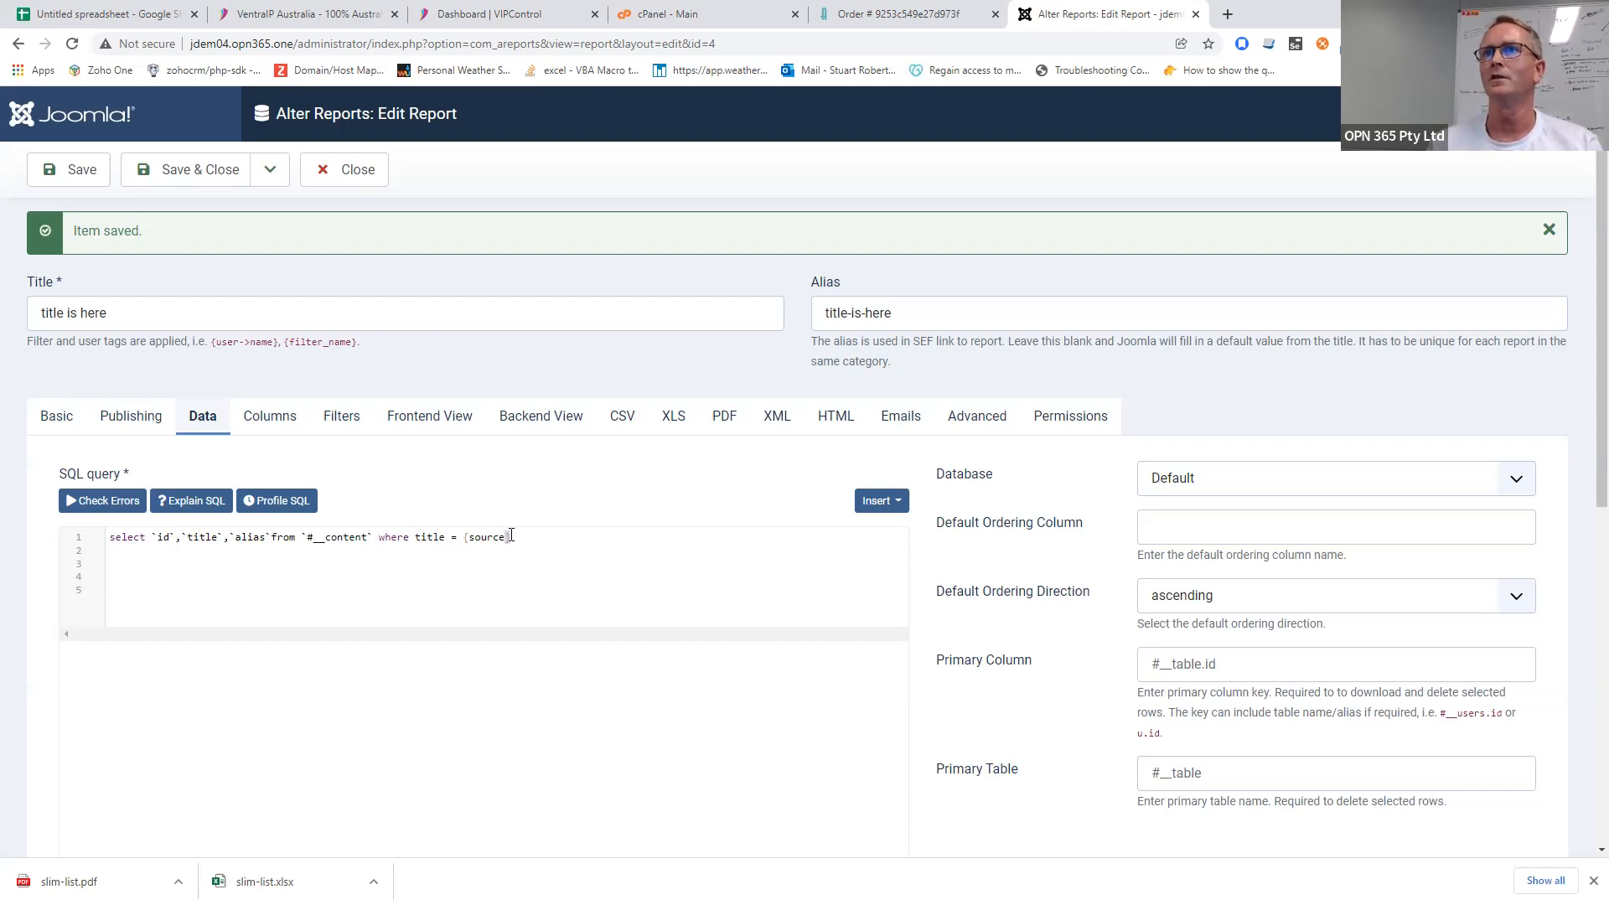
left_click(416, 537)
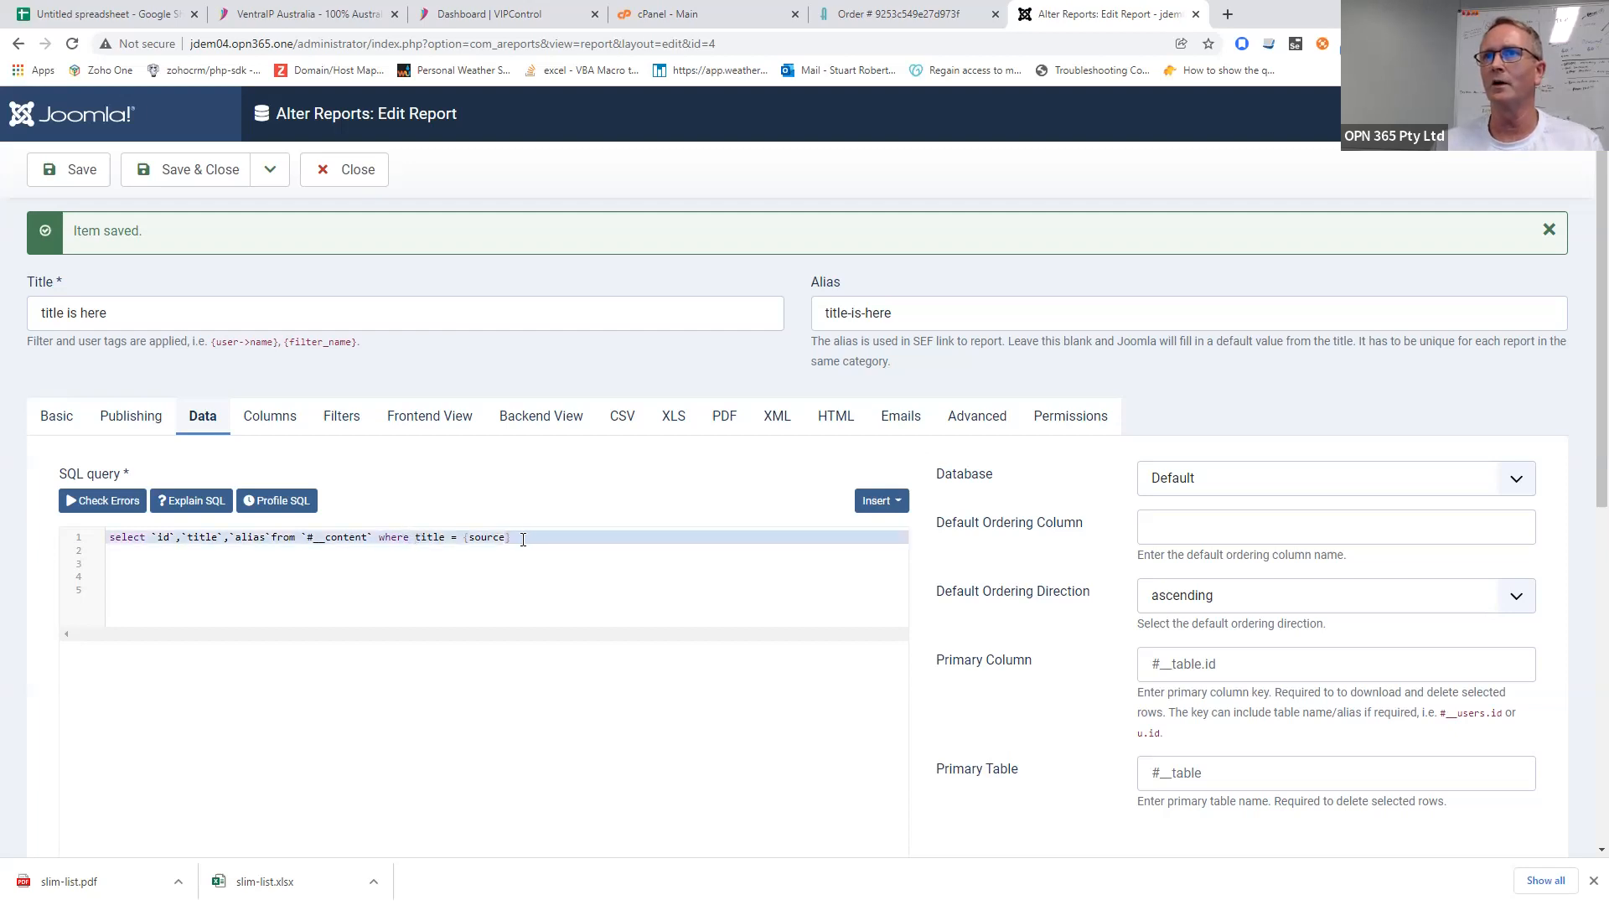
scroll(524, 536, "down", 4)
scroll(522, 528, "down", 3)
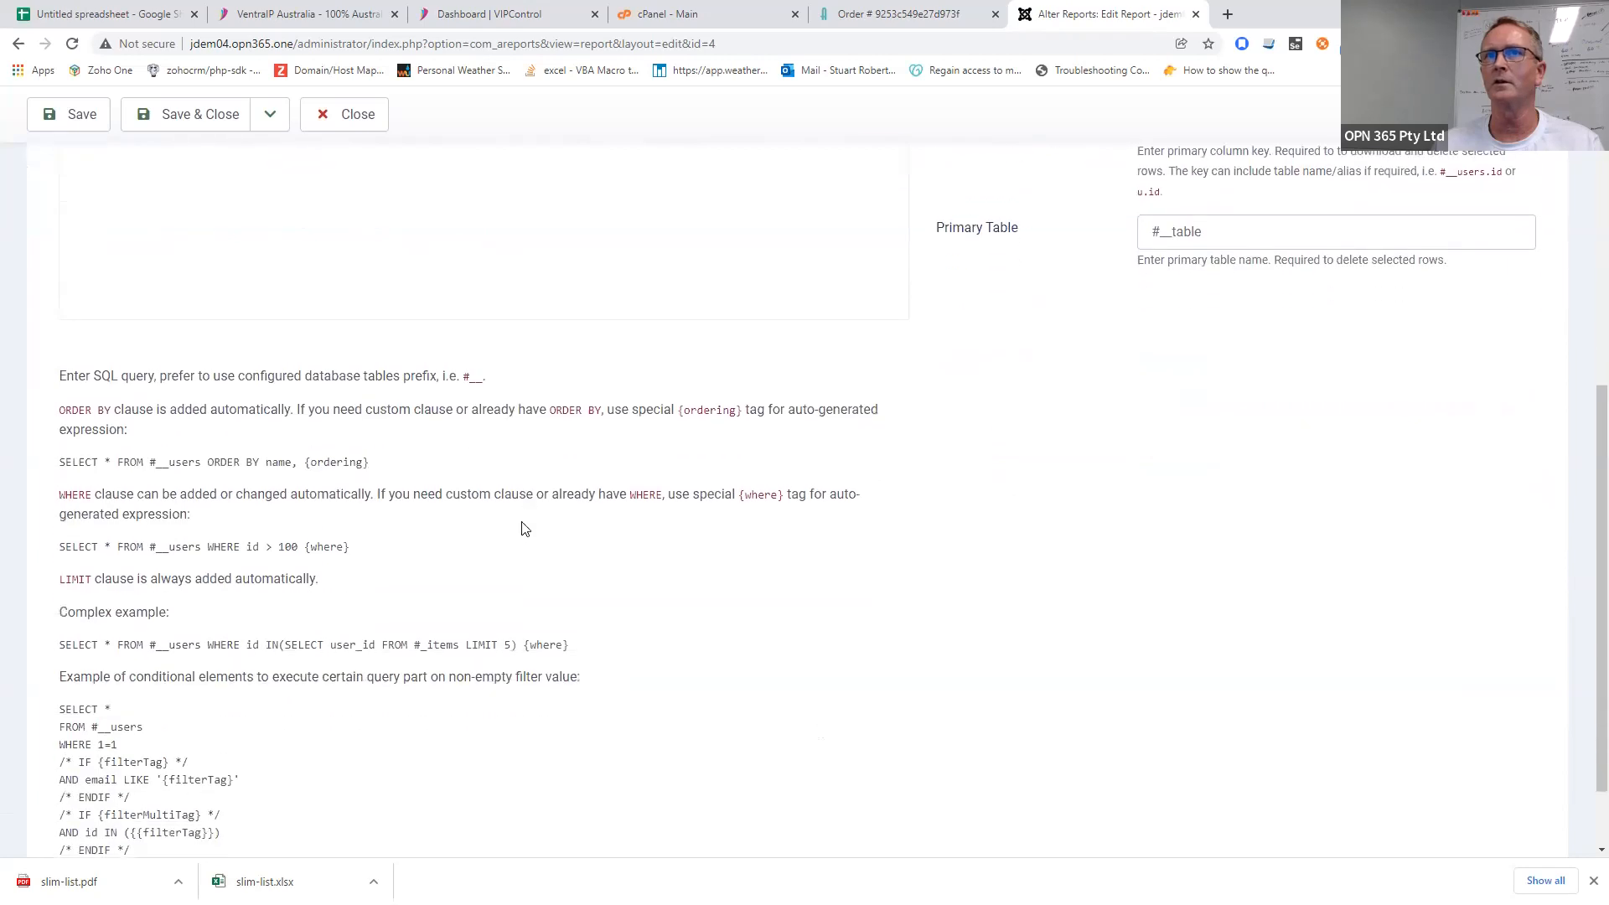
scroll(503, 474, "down", 1)
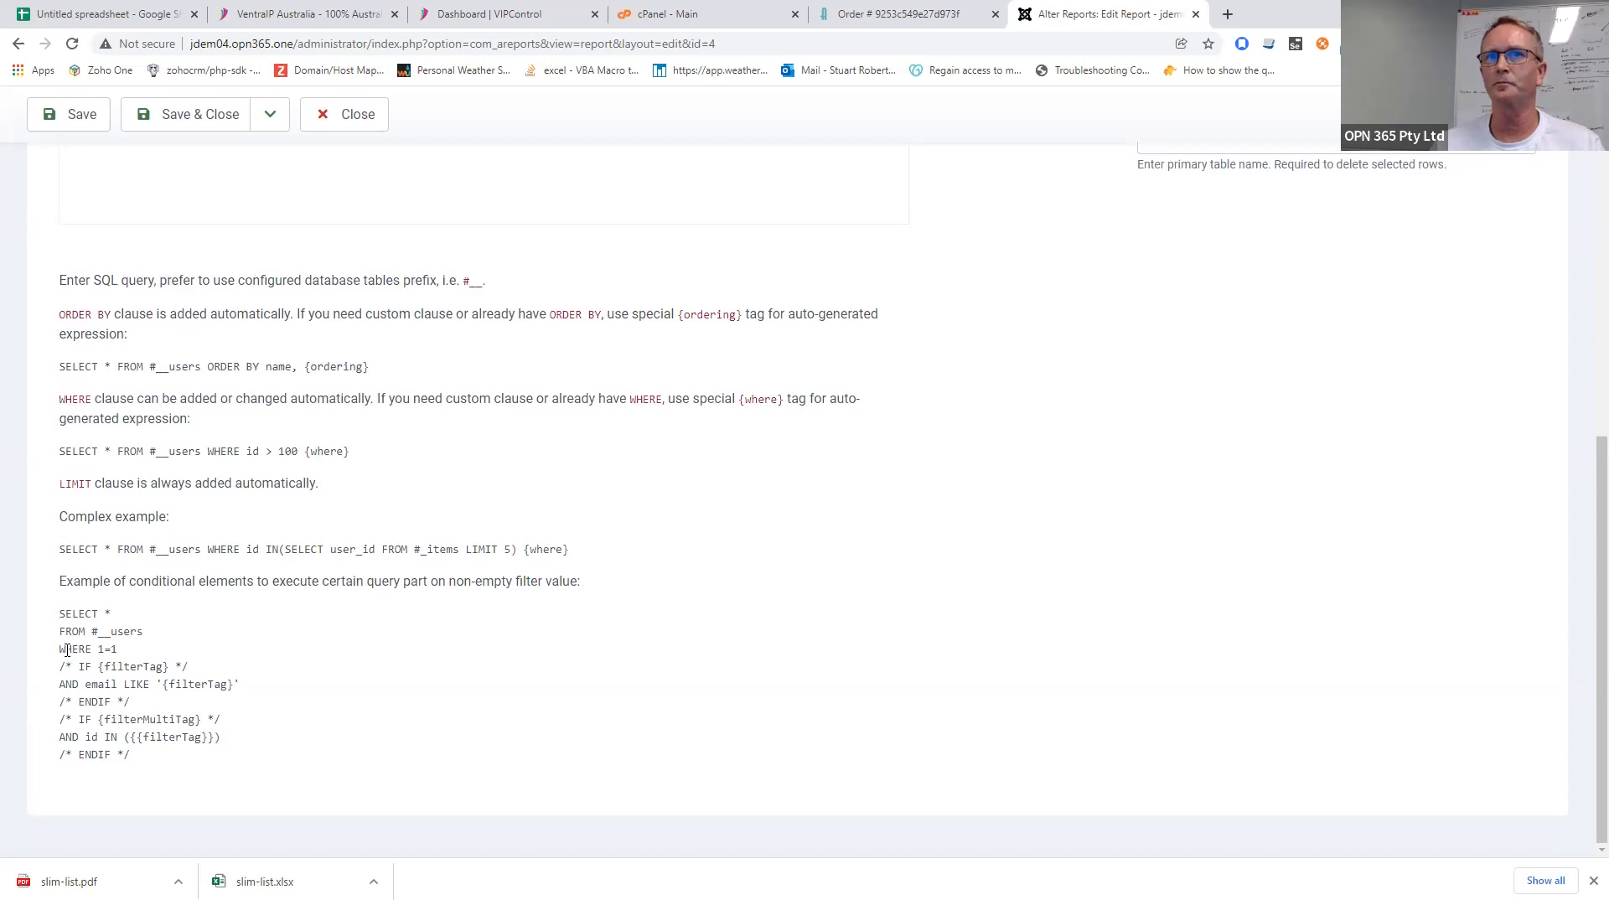
- Remove the WHERE clause from the report's SQL query so it ends after `#__content`, and save and close the report
left_click_drag(61, 668, 187, 673)
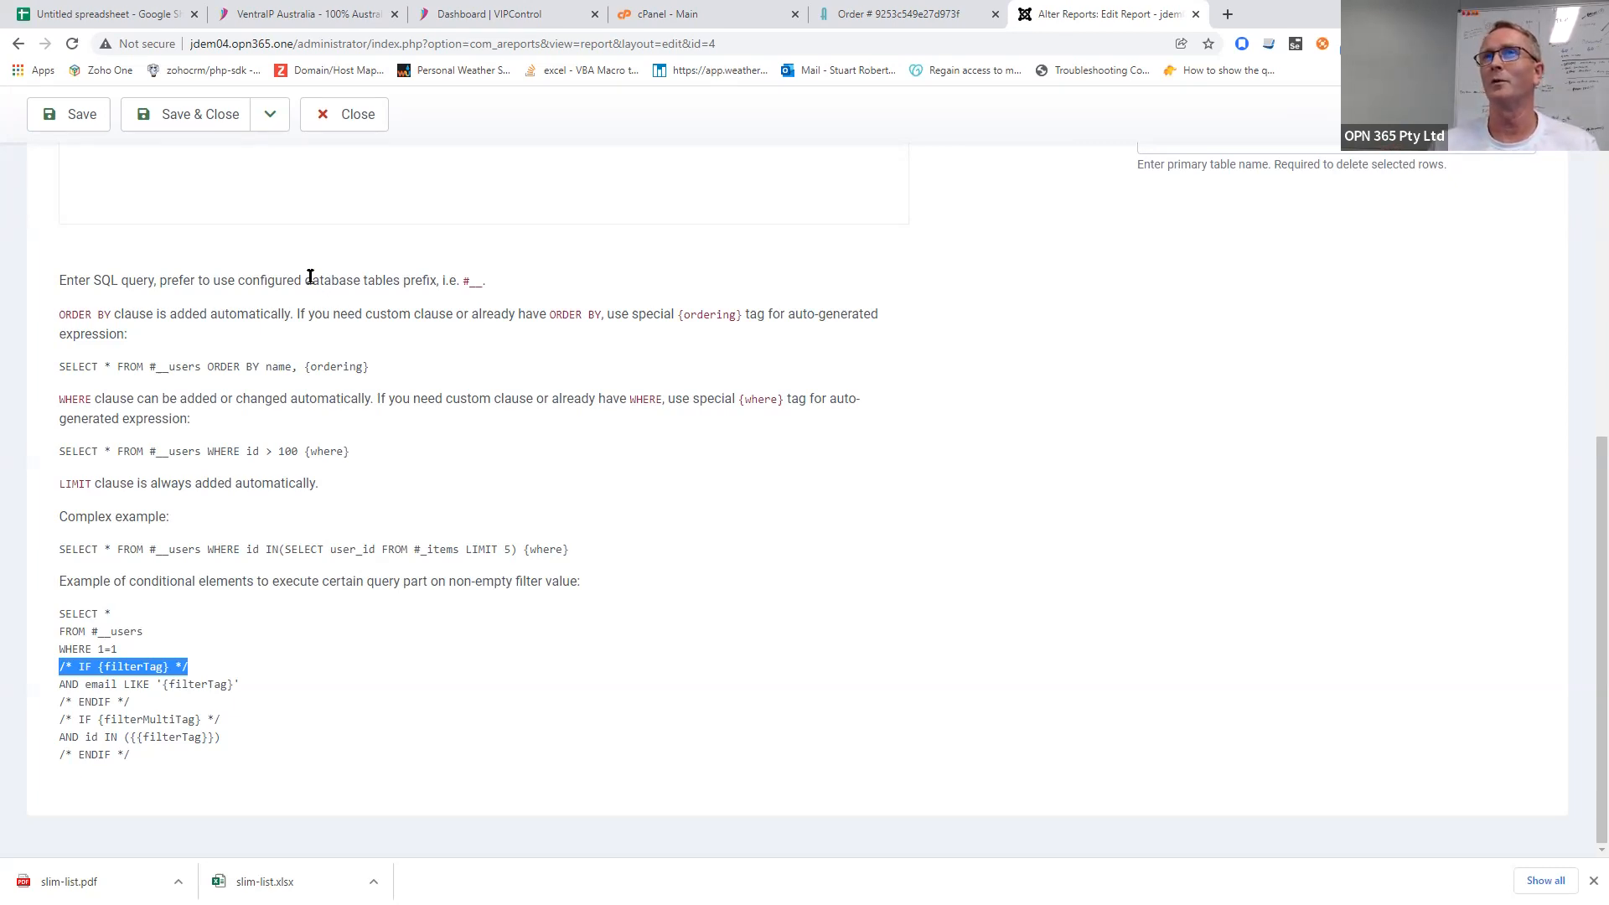
scroll(314, 285, "up", 8)
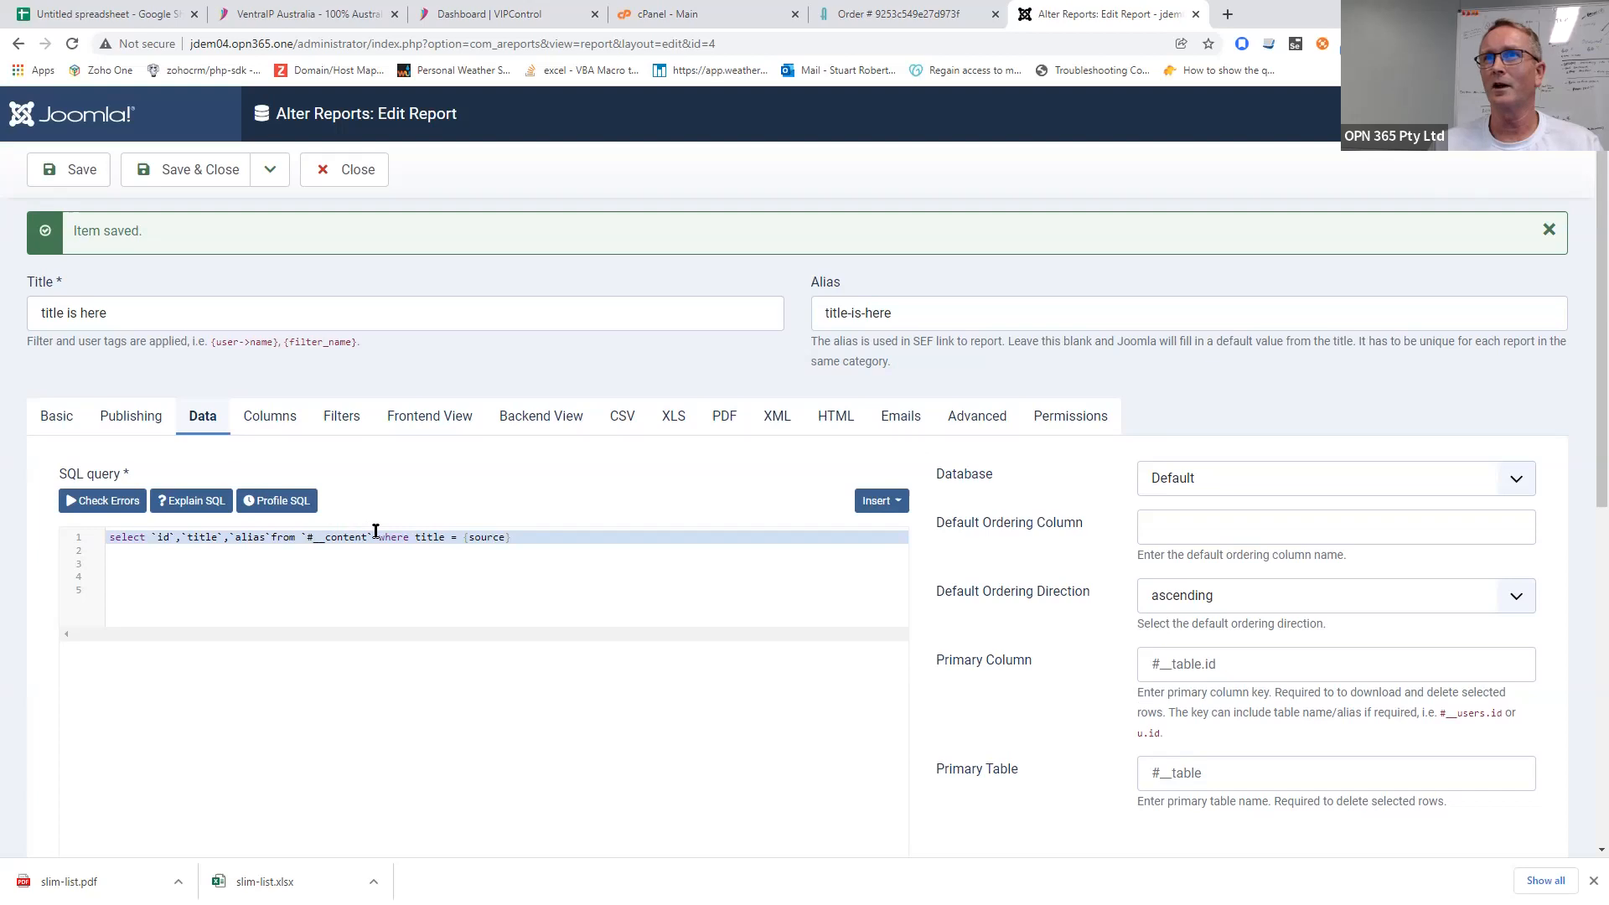
mouse_move(403, 534)
left_mouse_down()
mouse_move(440, 534)
mouse_move(377, 533)
left_mouse_up()
key("BackSpace")
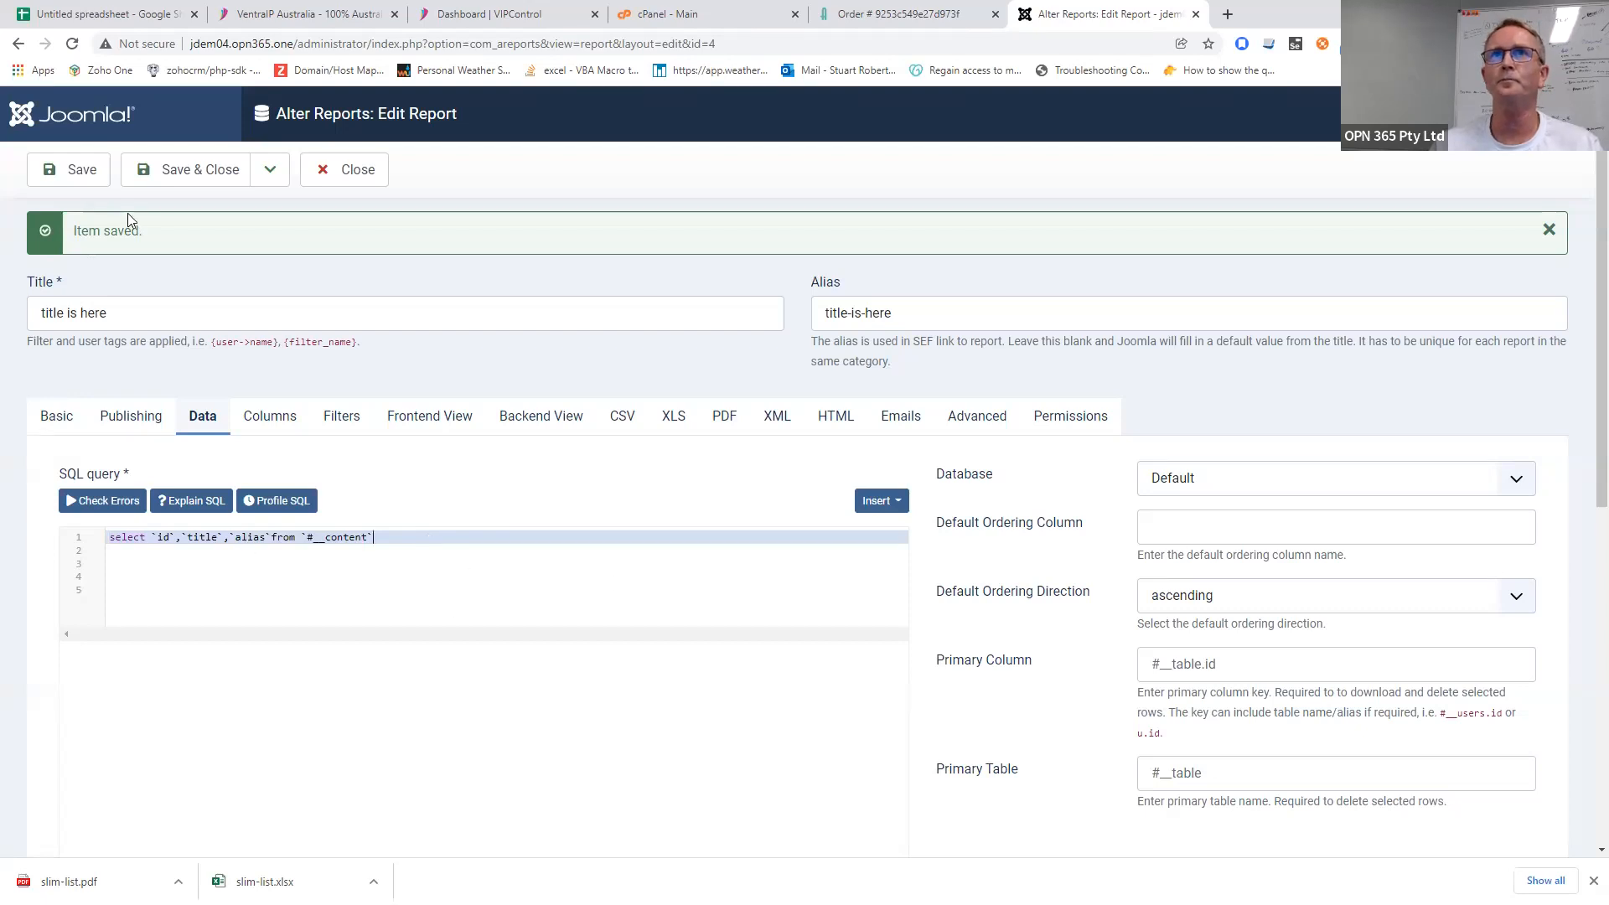
left_click(155, 191)
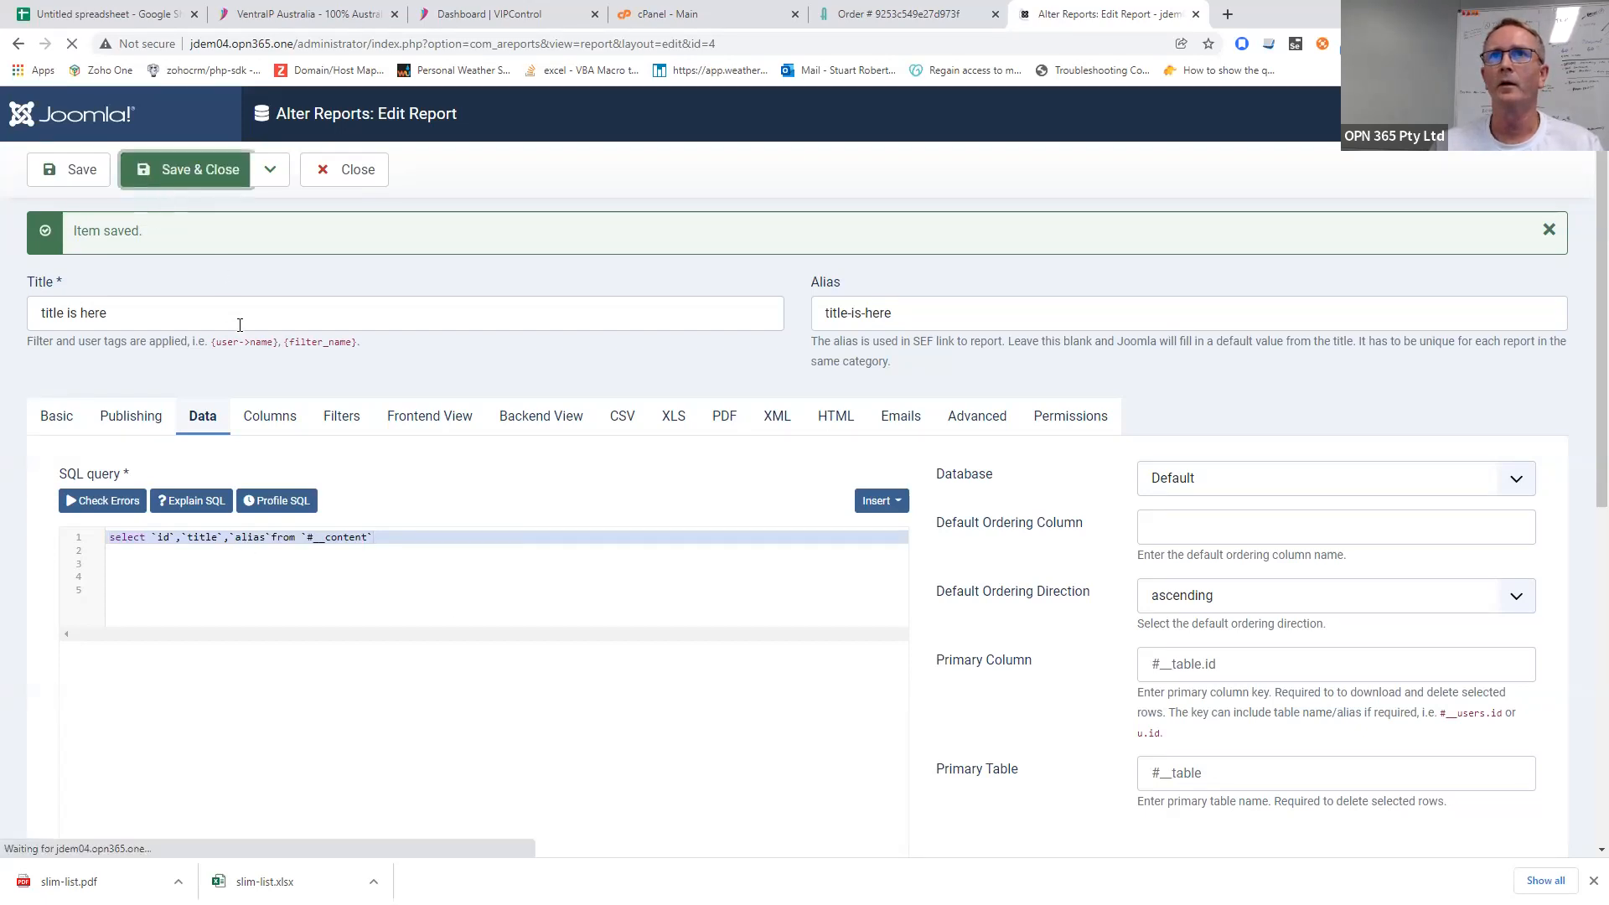
- Disable the topic and source filters of the "title is here" report, and save and close it
left_click(480, 729)
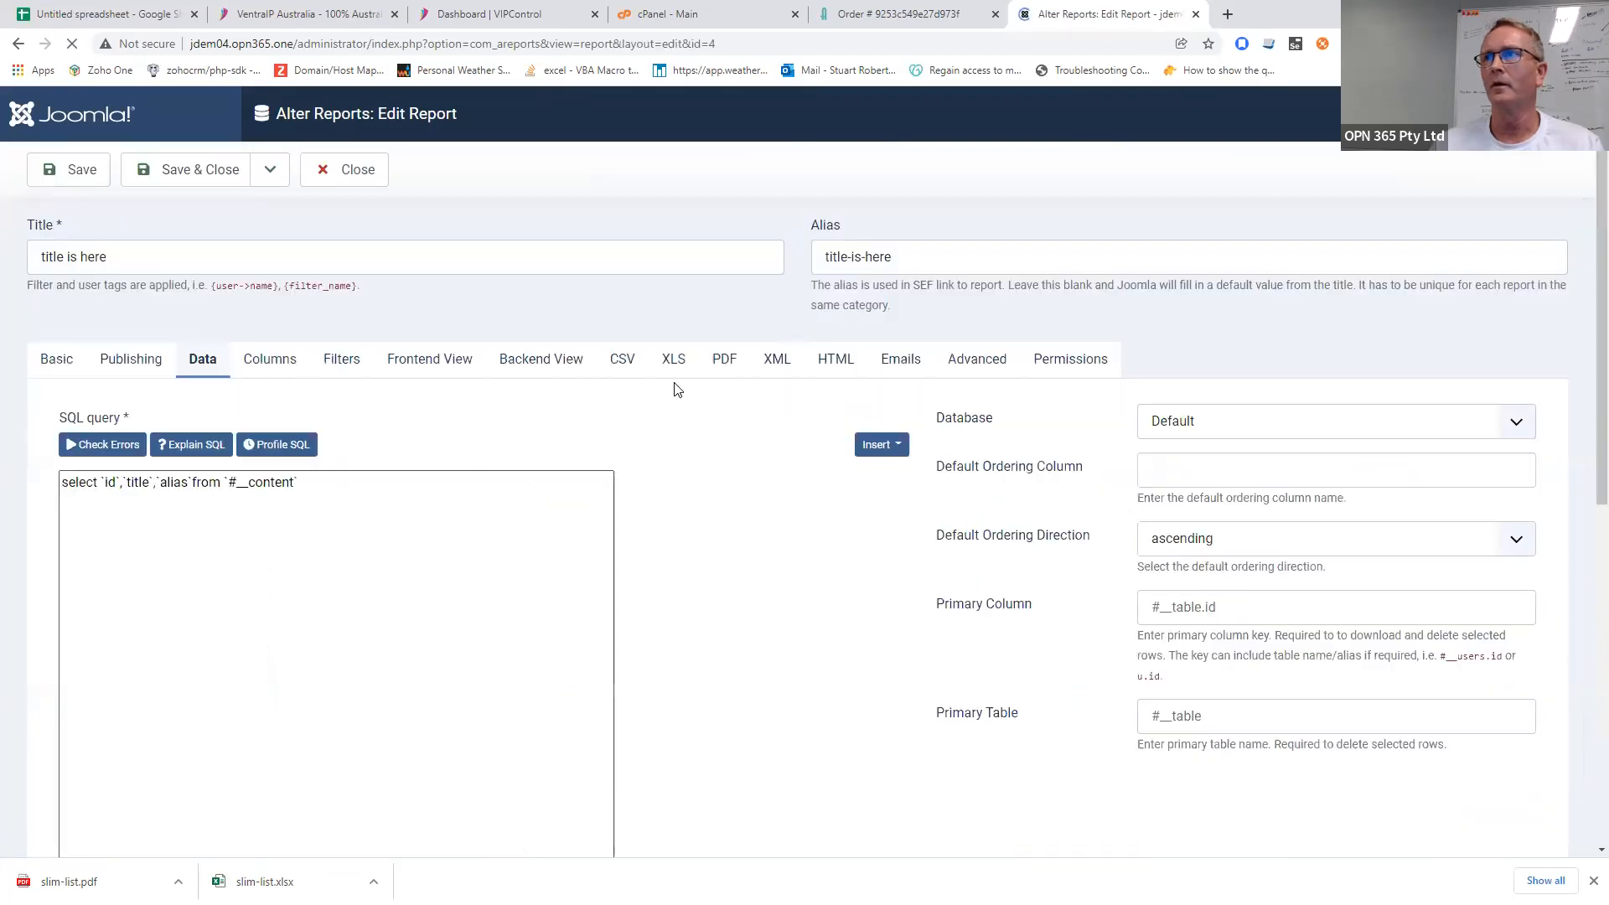
left_click(356, 361)
left_click(1085, 471)
left_click(1085, 527)
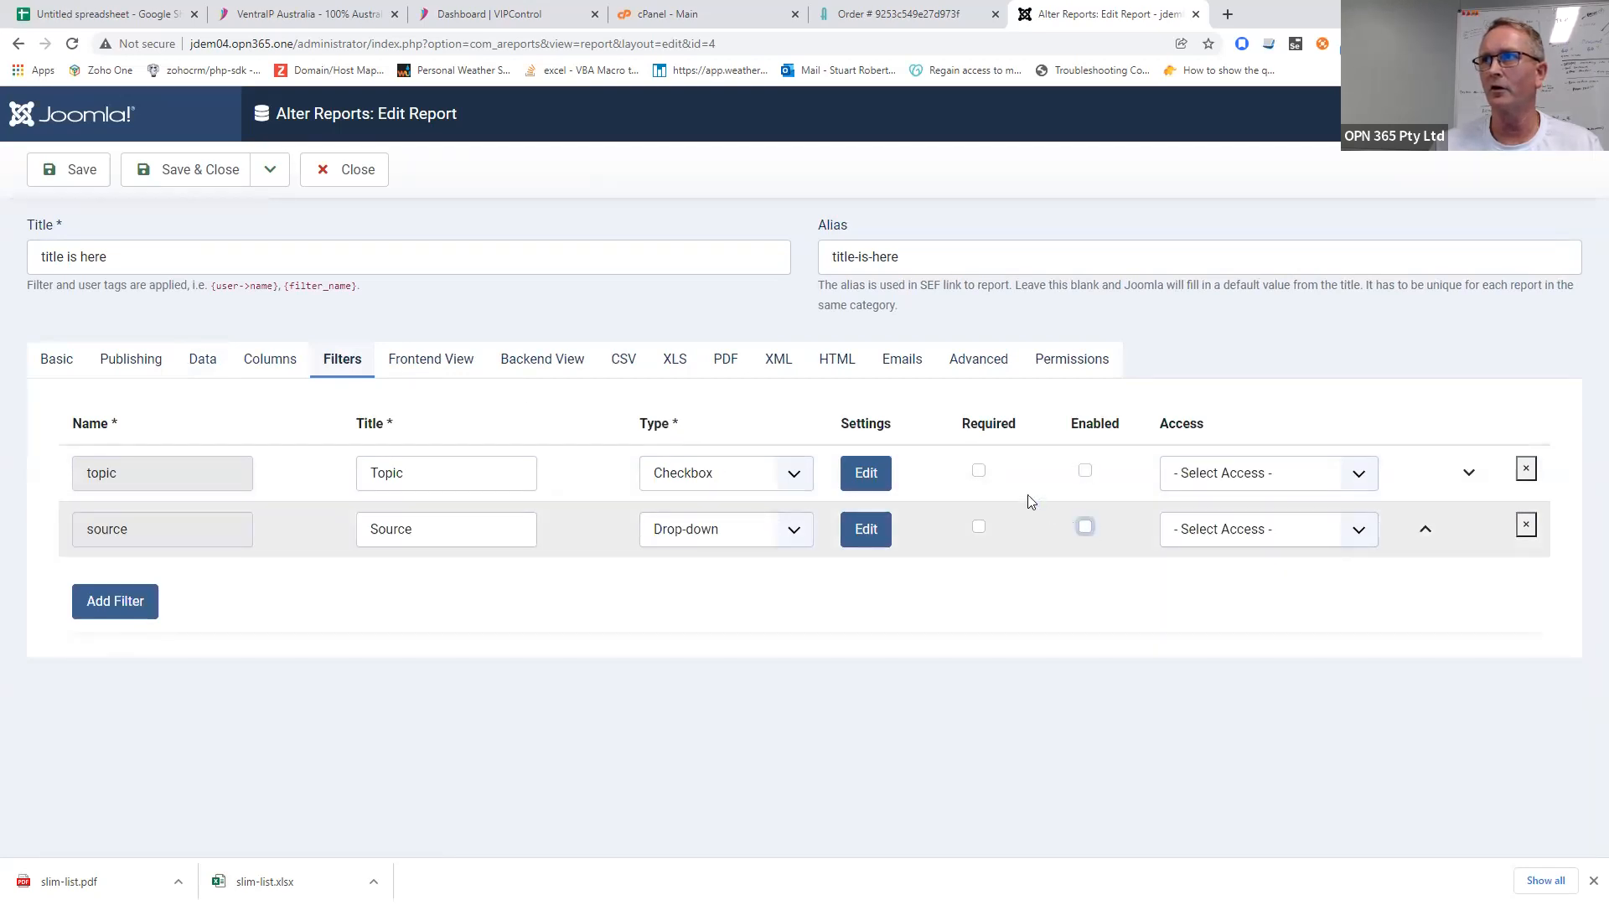
left_click(141, 186)
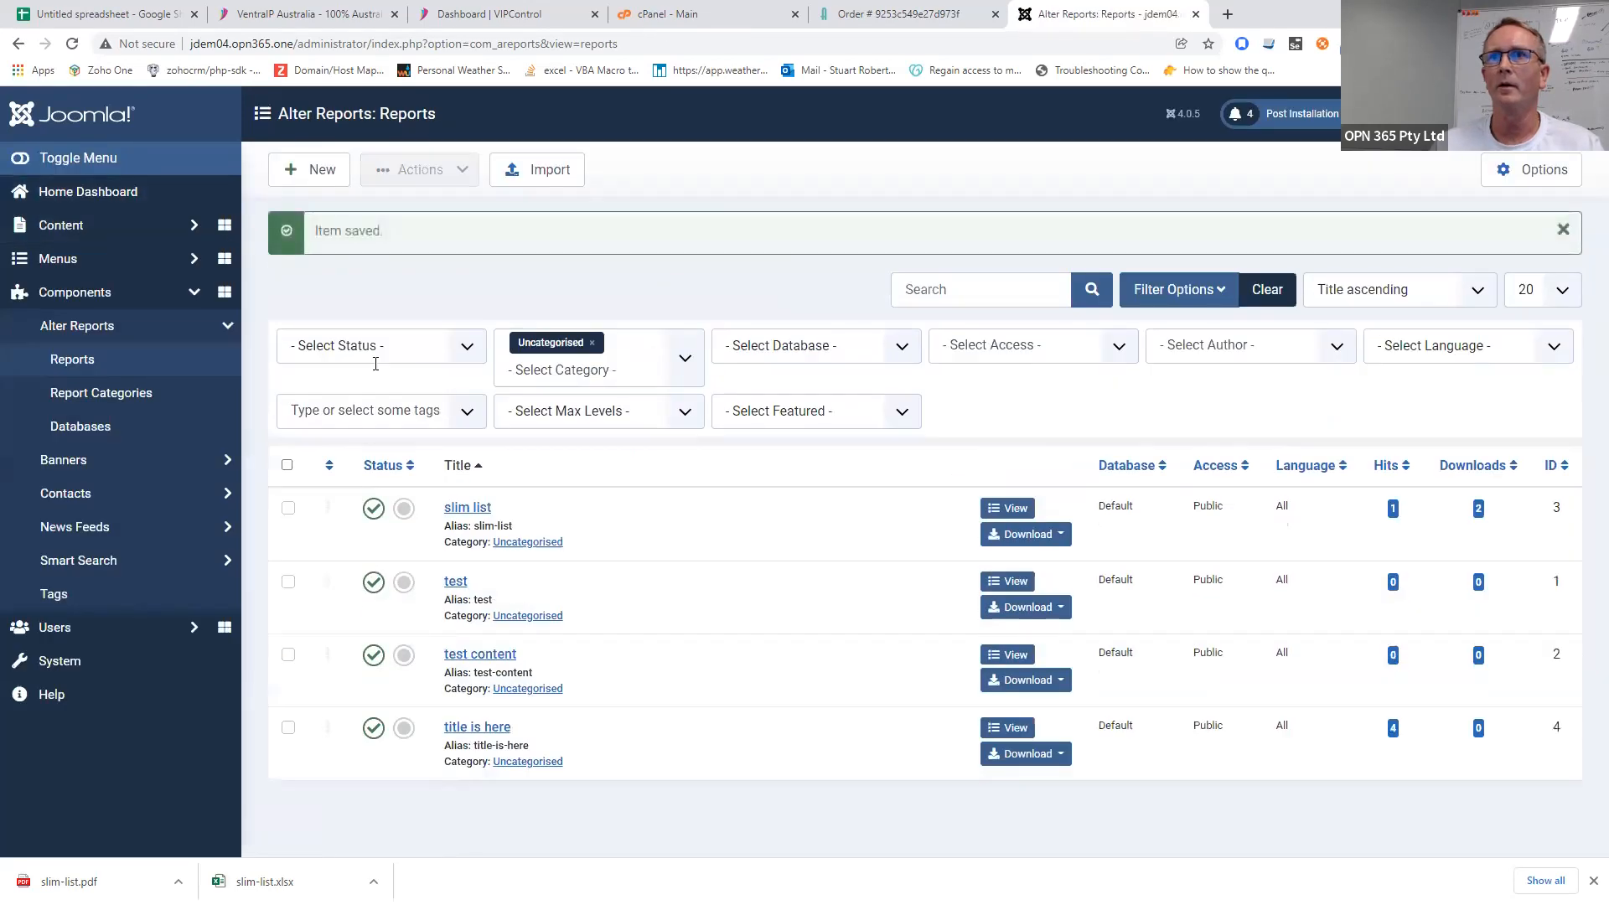
- View the rows of the "title is here" report, close it and check which download formats it offers
left_click(1010, 729)
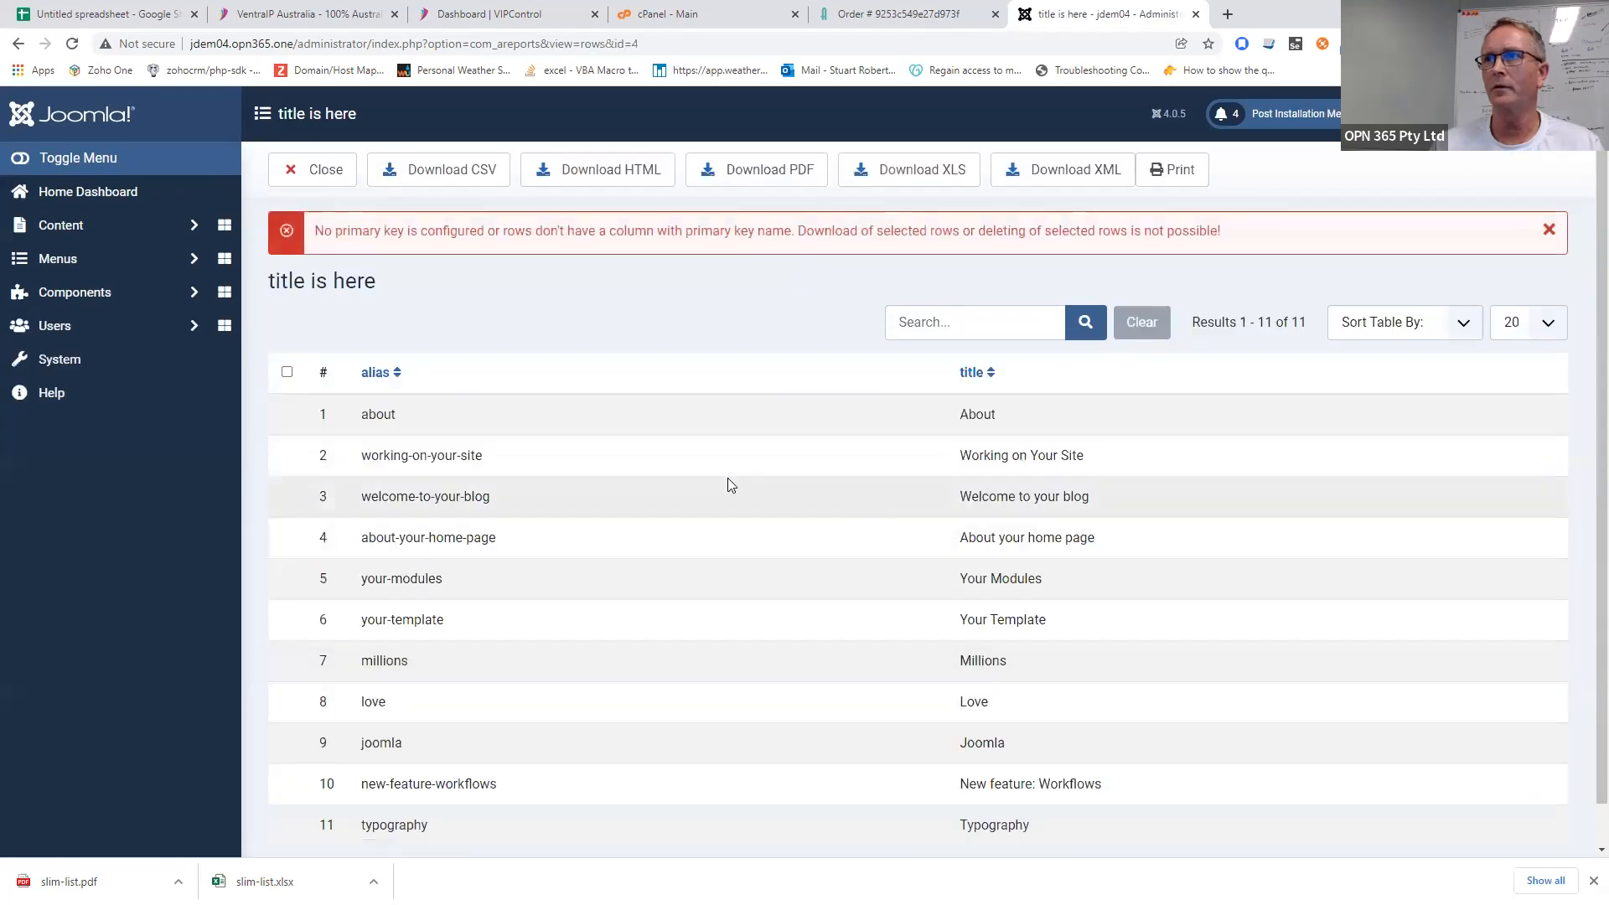
left_click(340, 170)
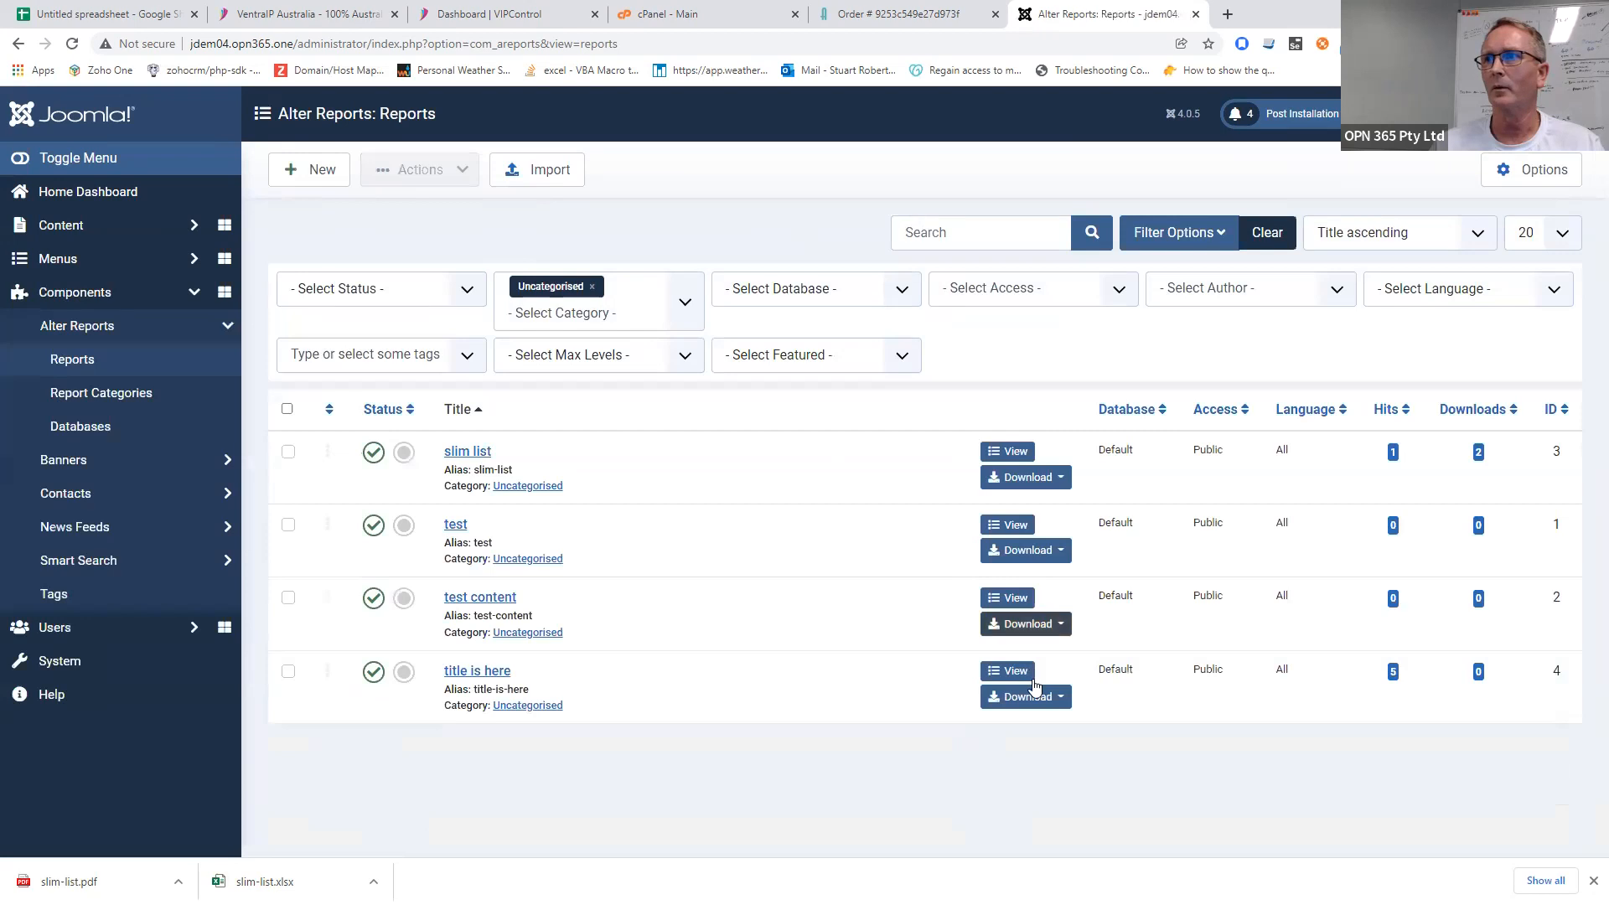
left_click(1031, 706)
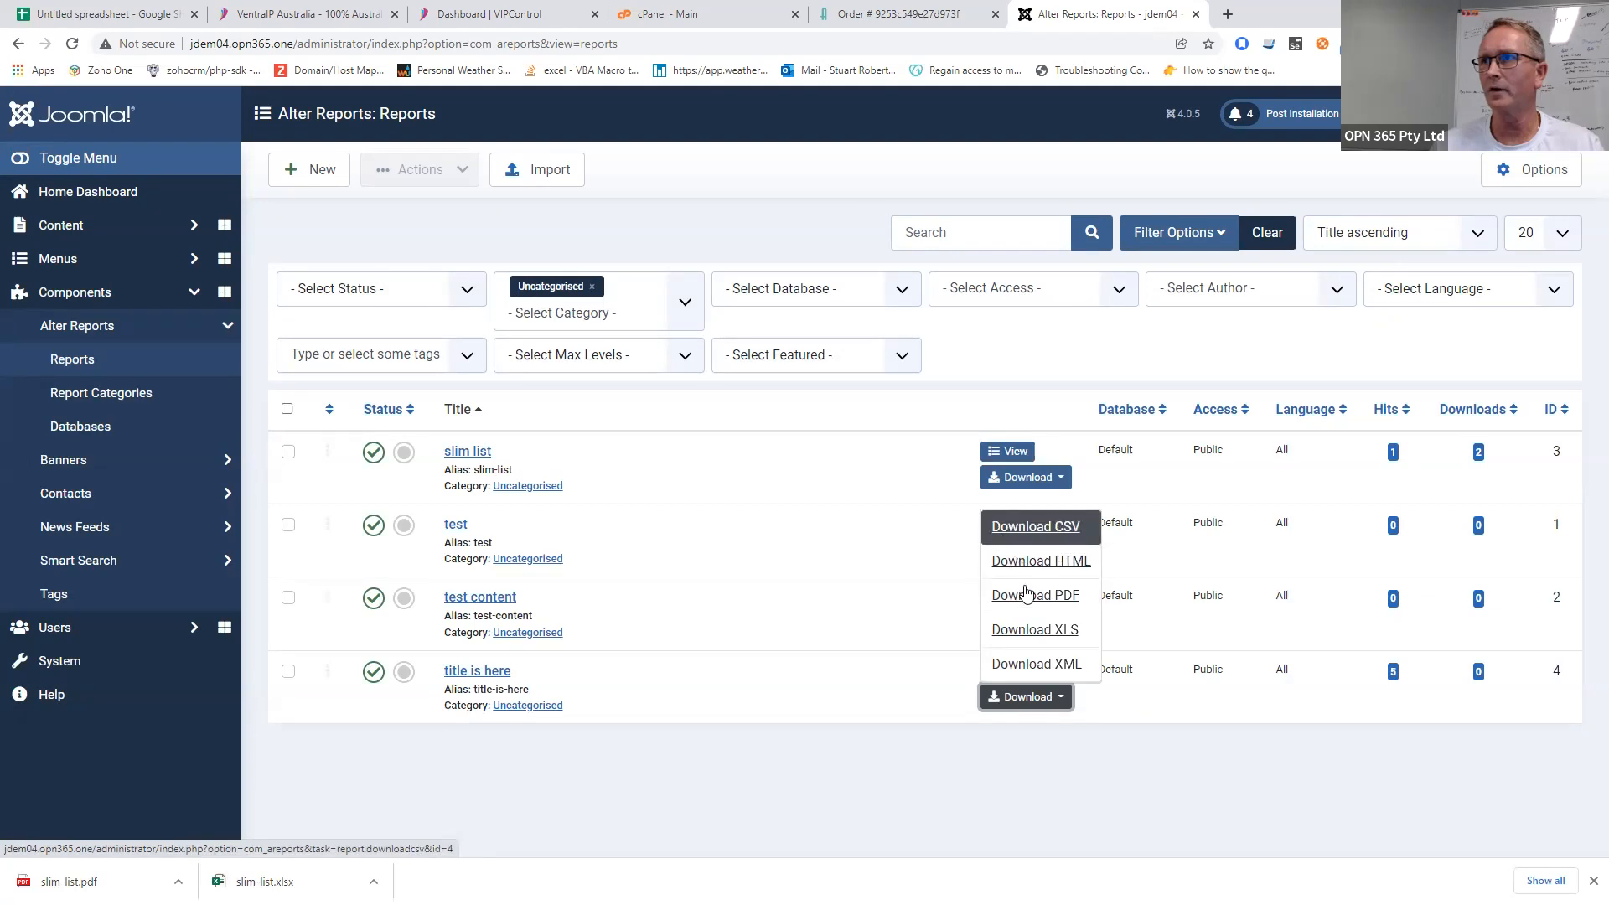
- Set Allow Download to No for the CSV format of the "title is here" report, and save and close it
left_click(508, 675)
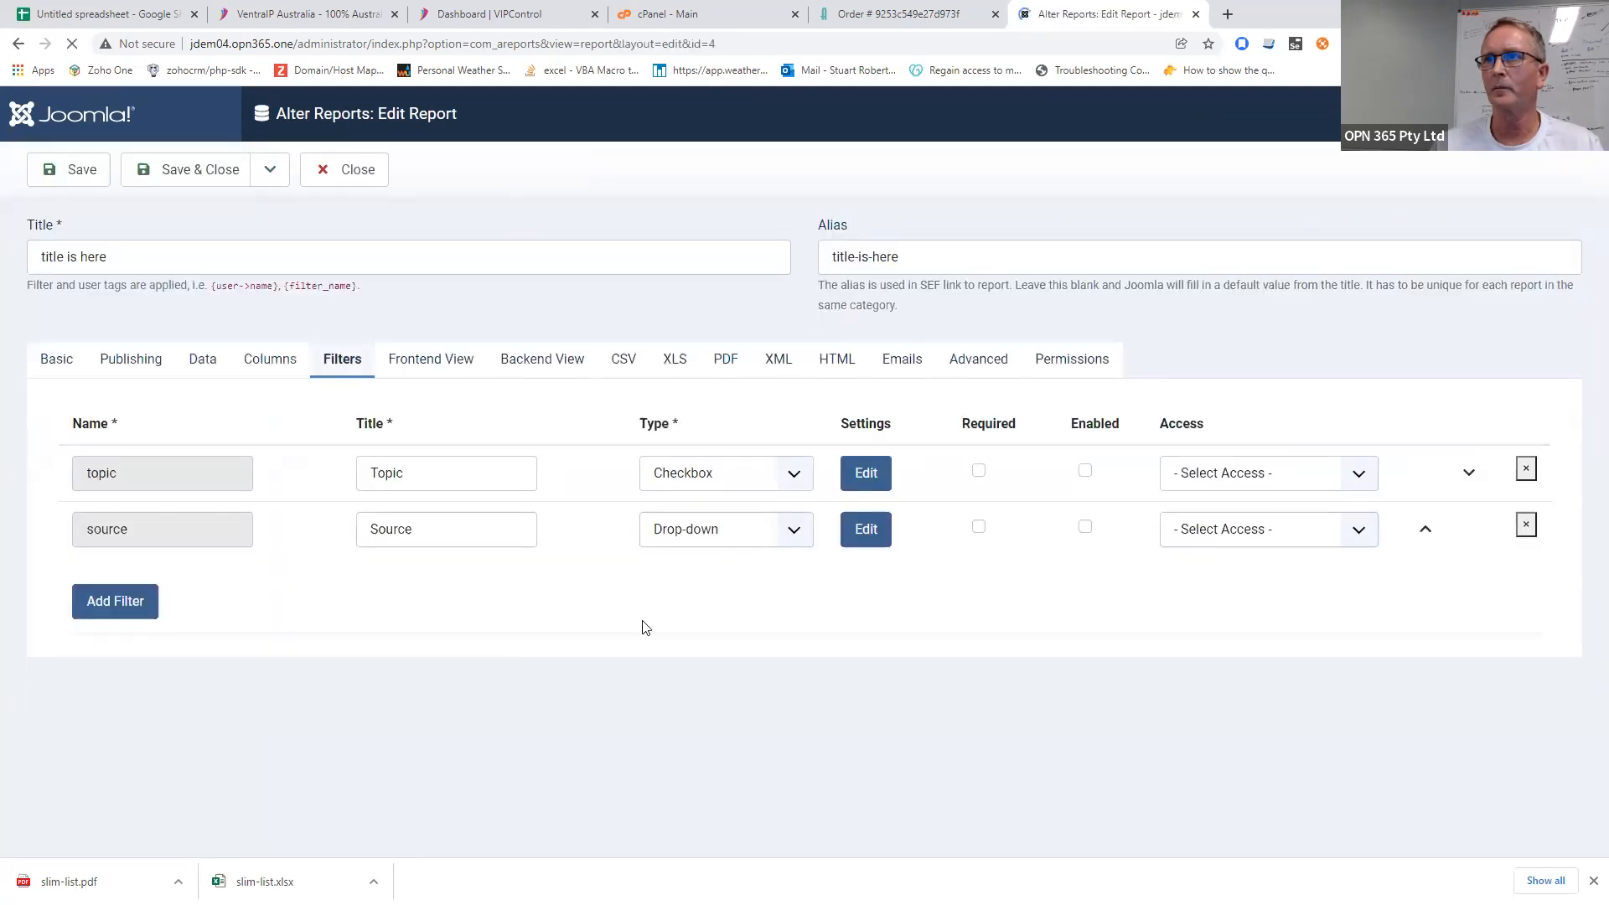
left_click(637, 362)
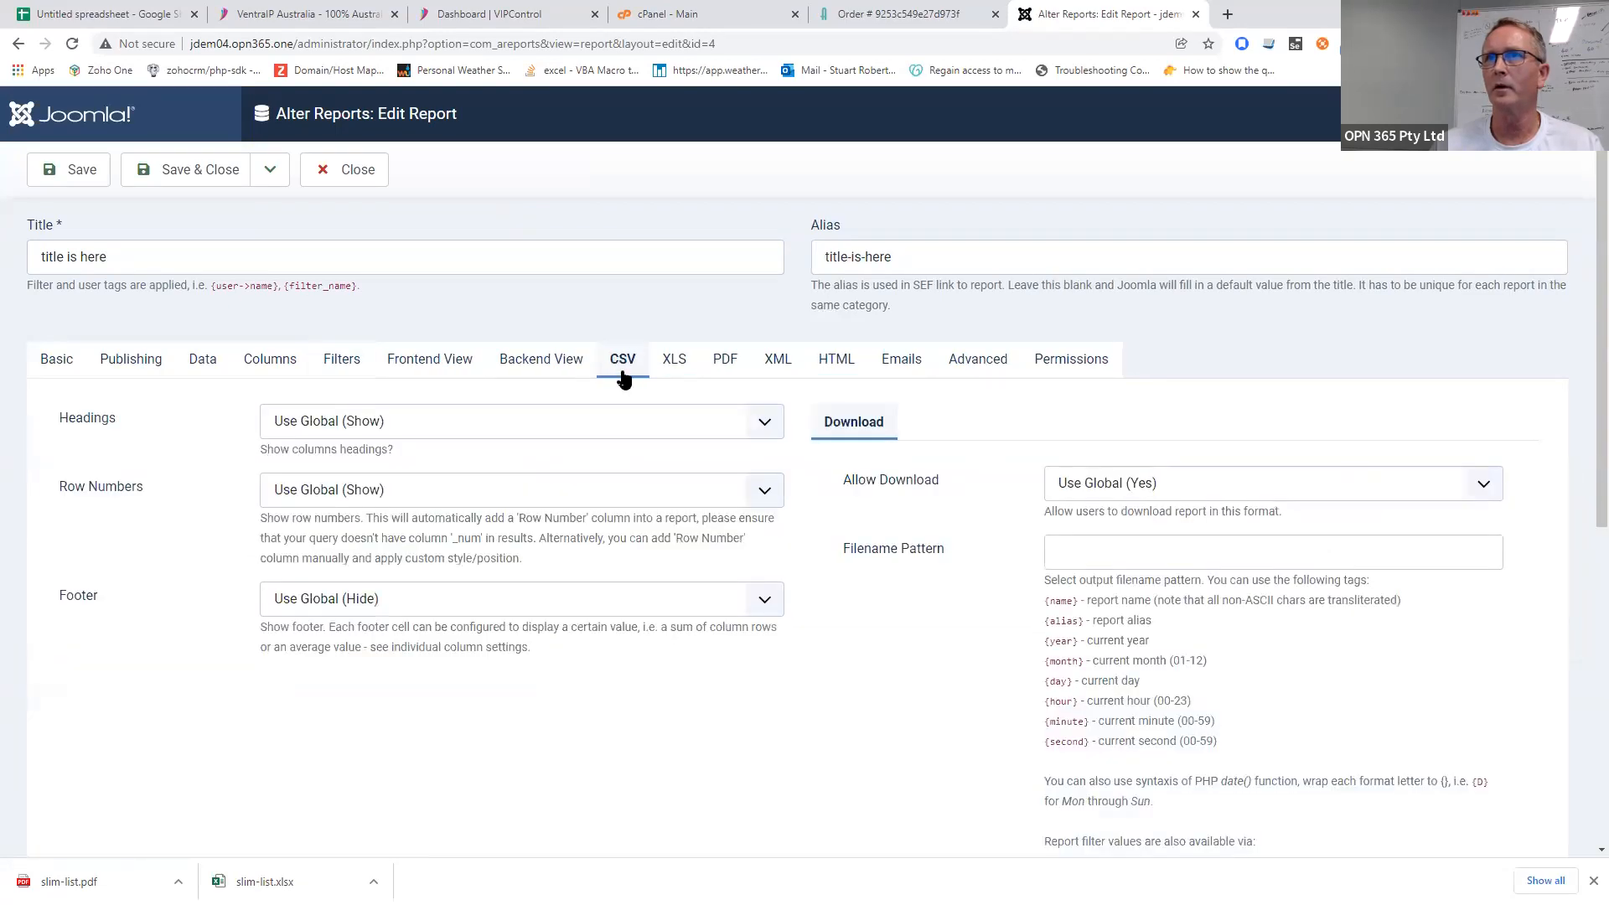
left_click(1059, 484)
left_click(1071, 527)
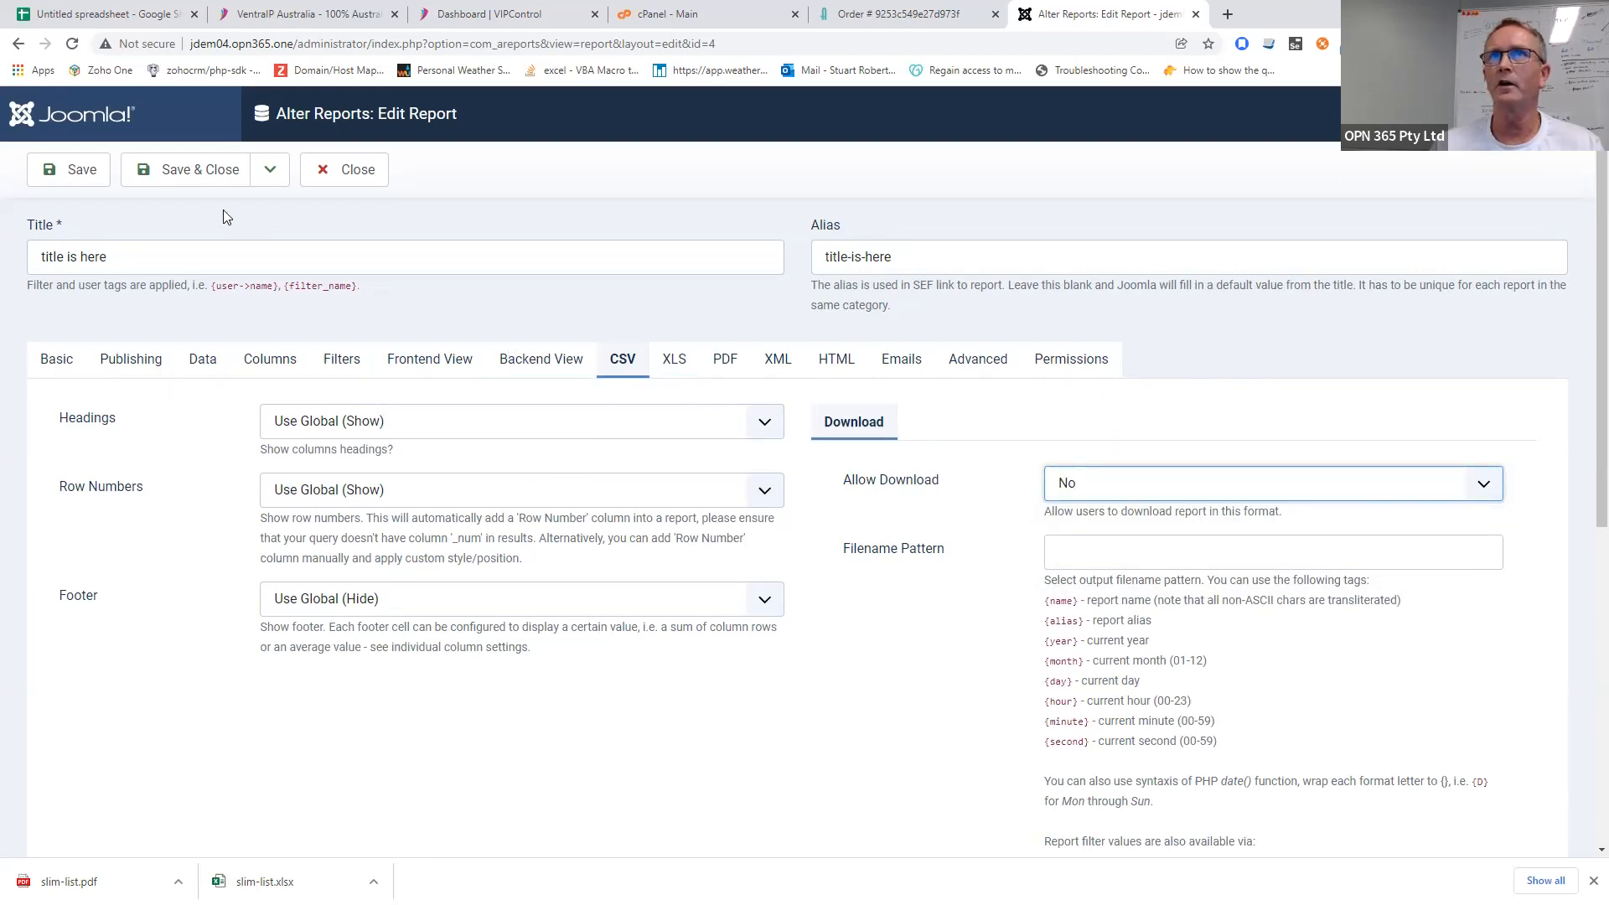
left_click(210, 185)
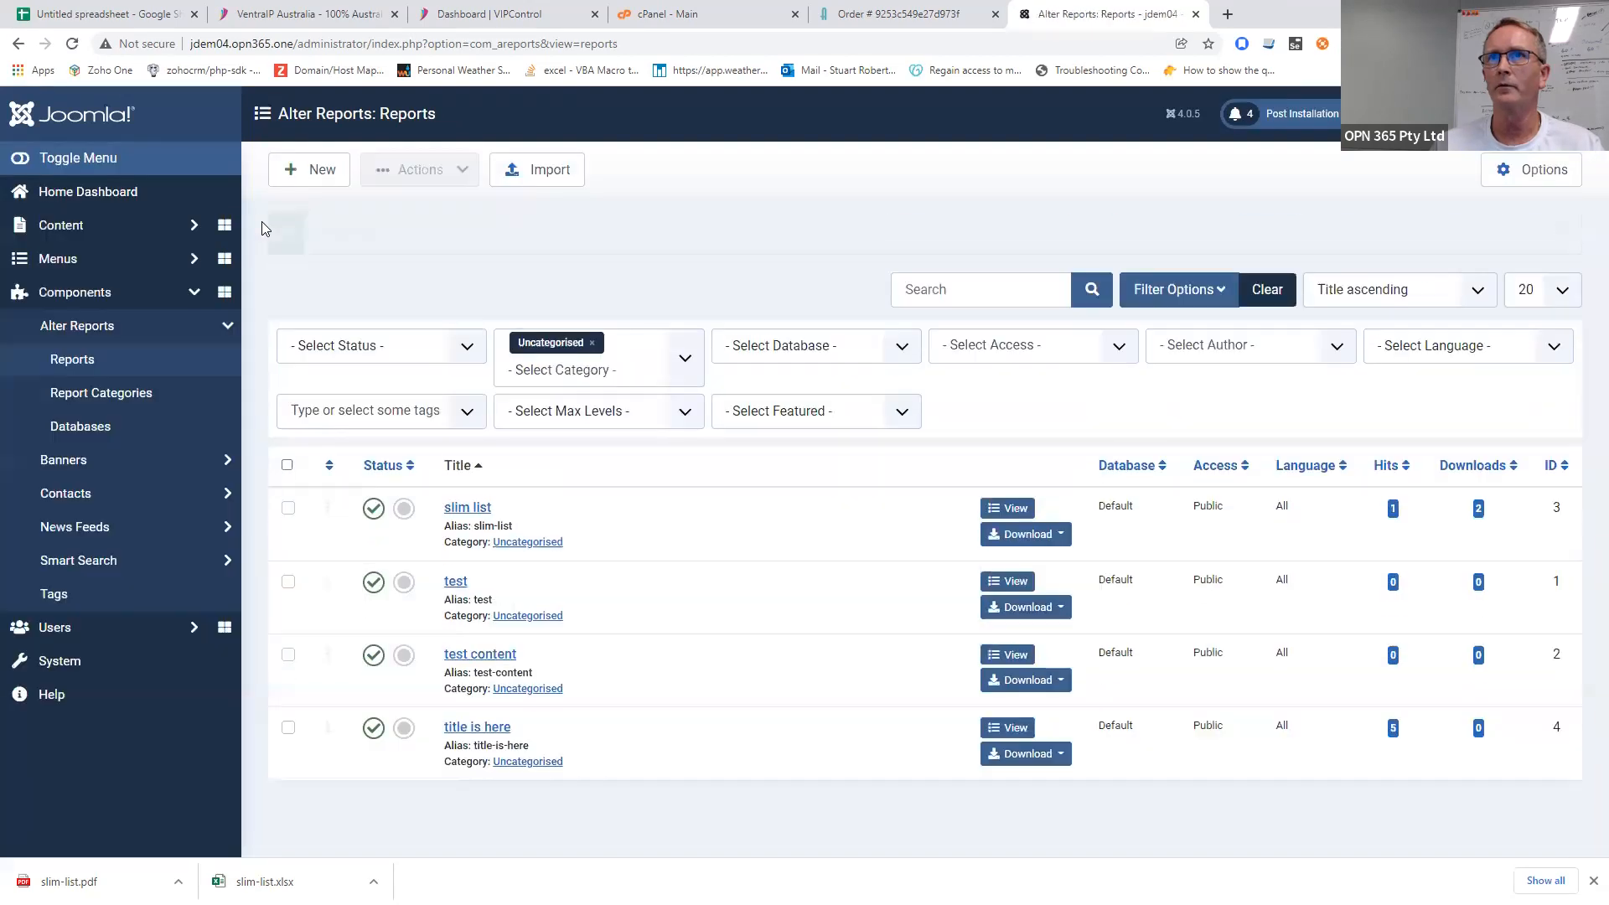
- Download the "title is here" report as XLS, open the file in Excel to check its columns, and return to the reports list
left_click(1020, 754)
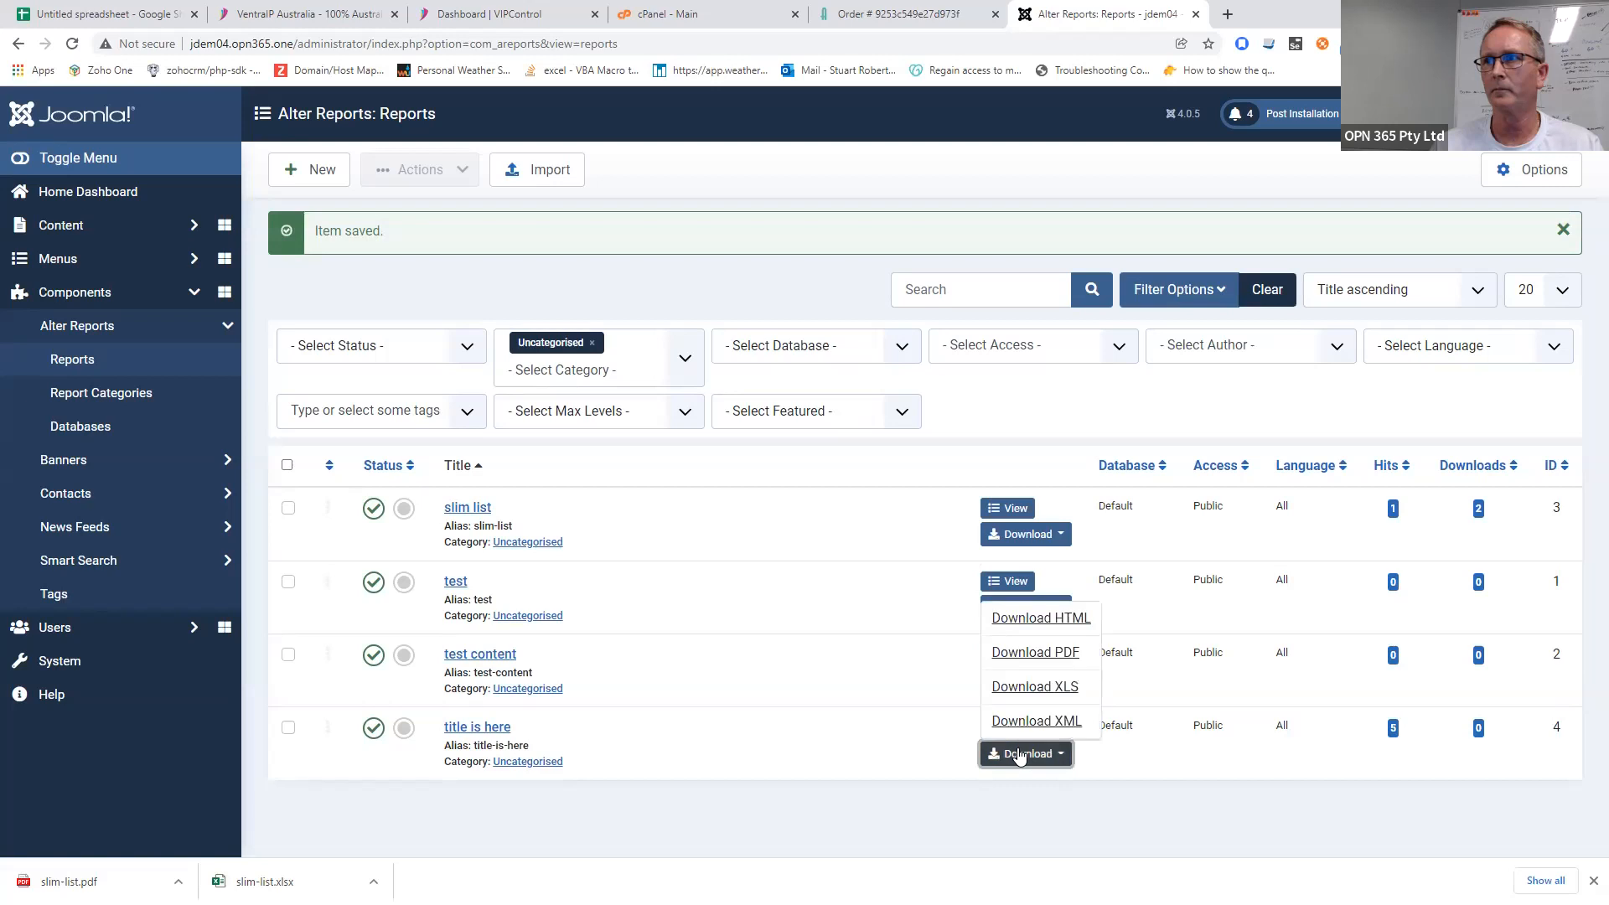
left_click(1012, 698)
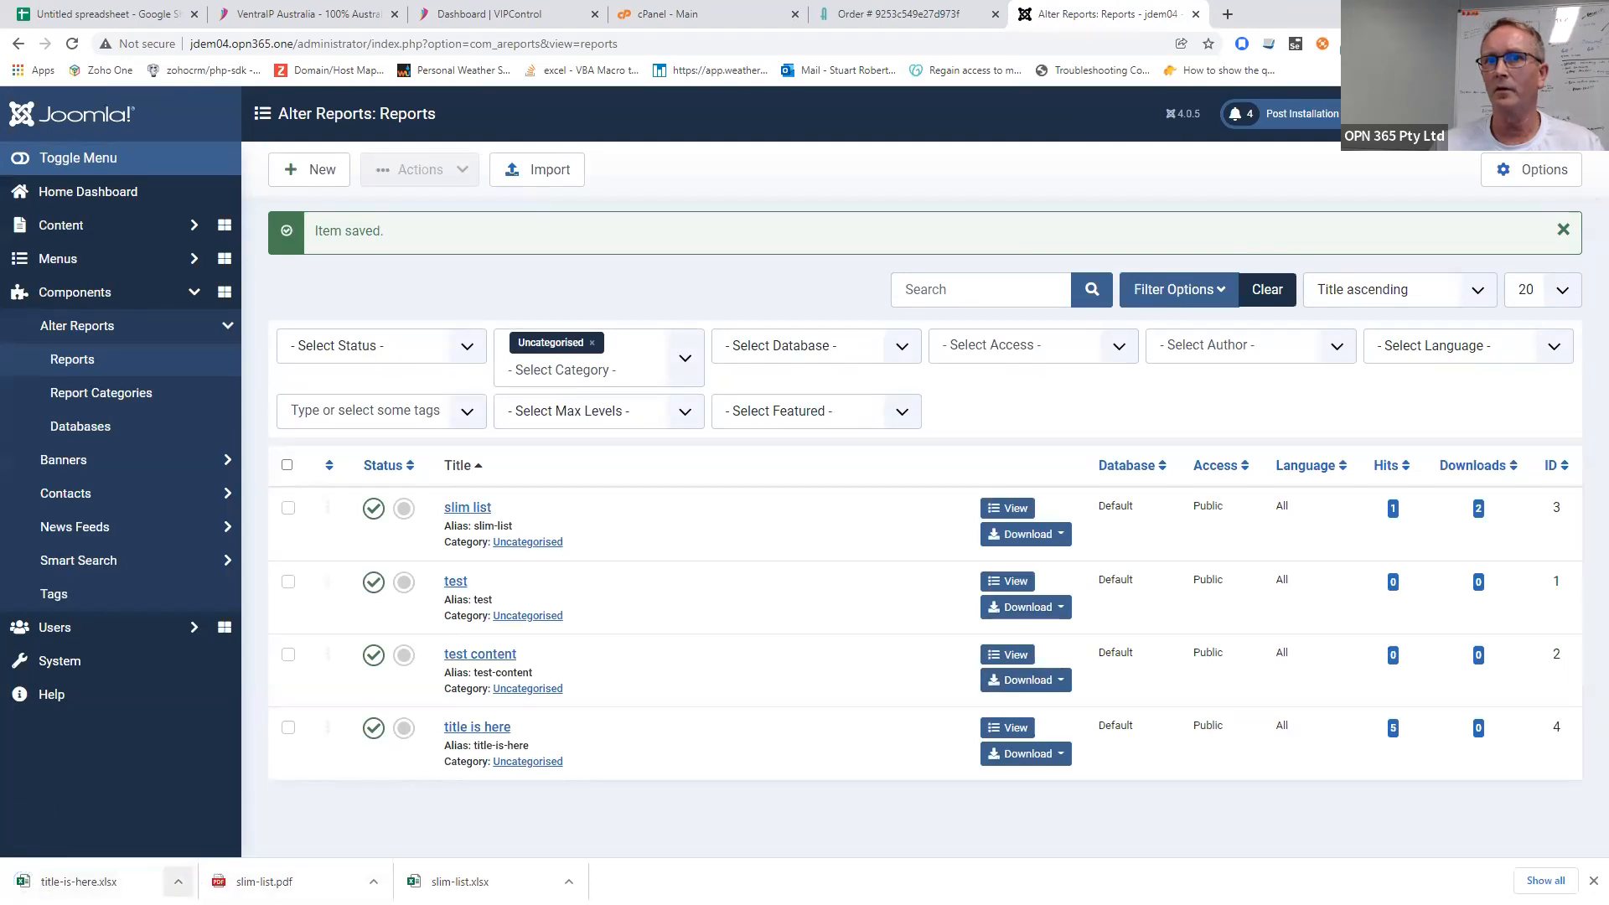
left_click(178, 882)
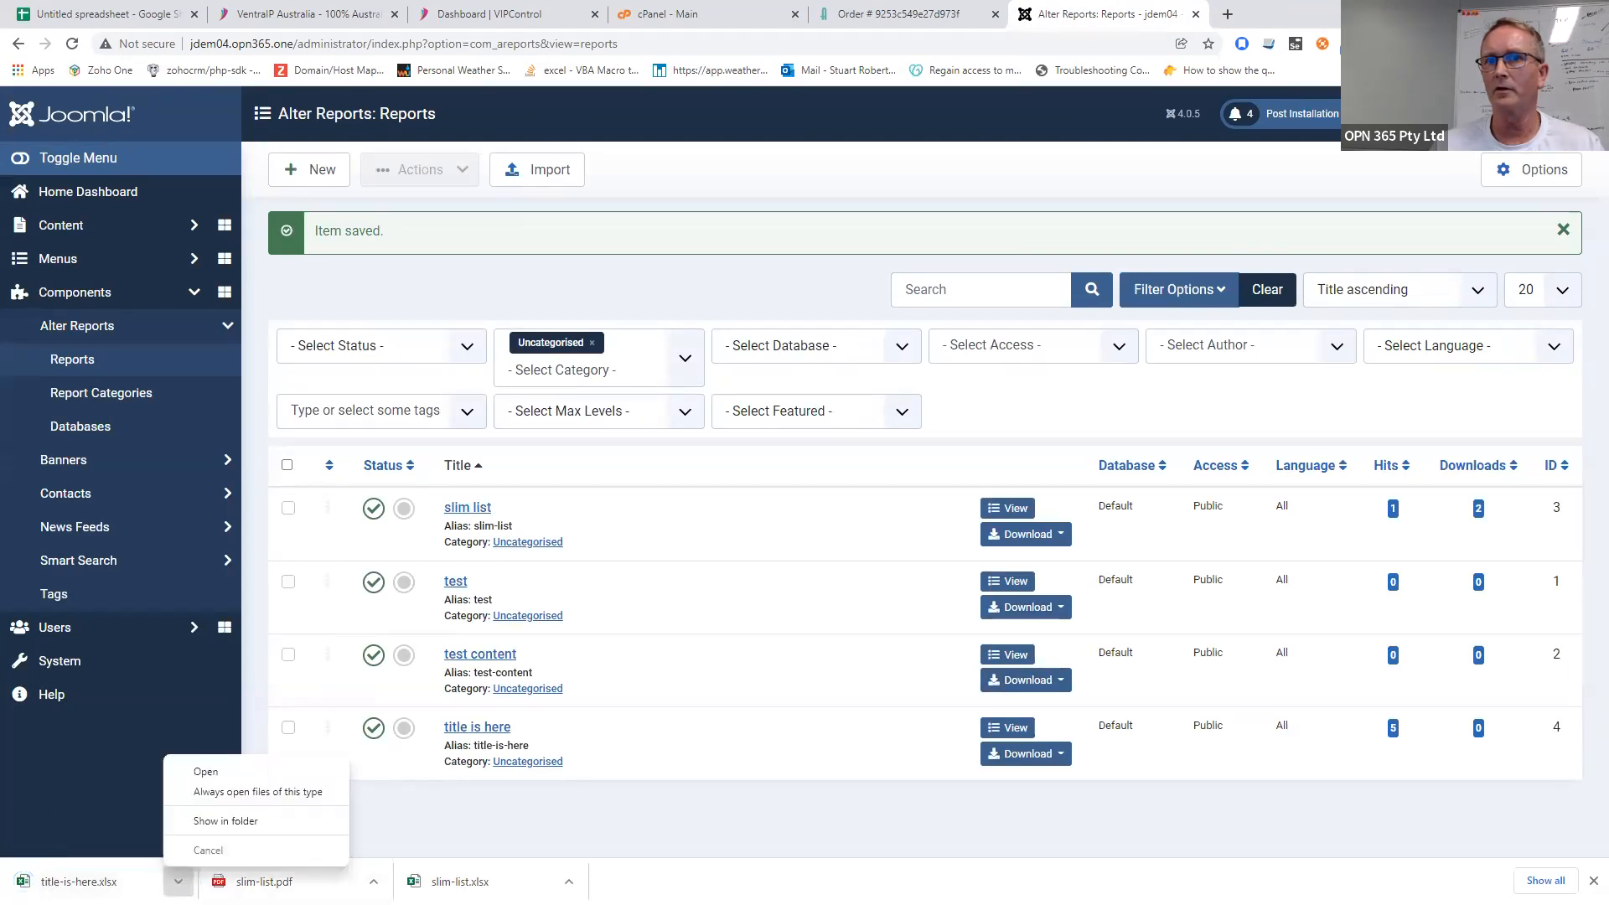
left_click(194, 772)
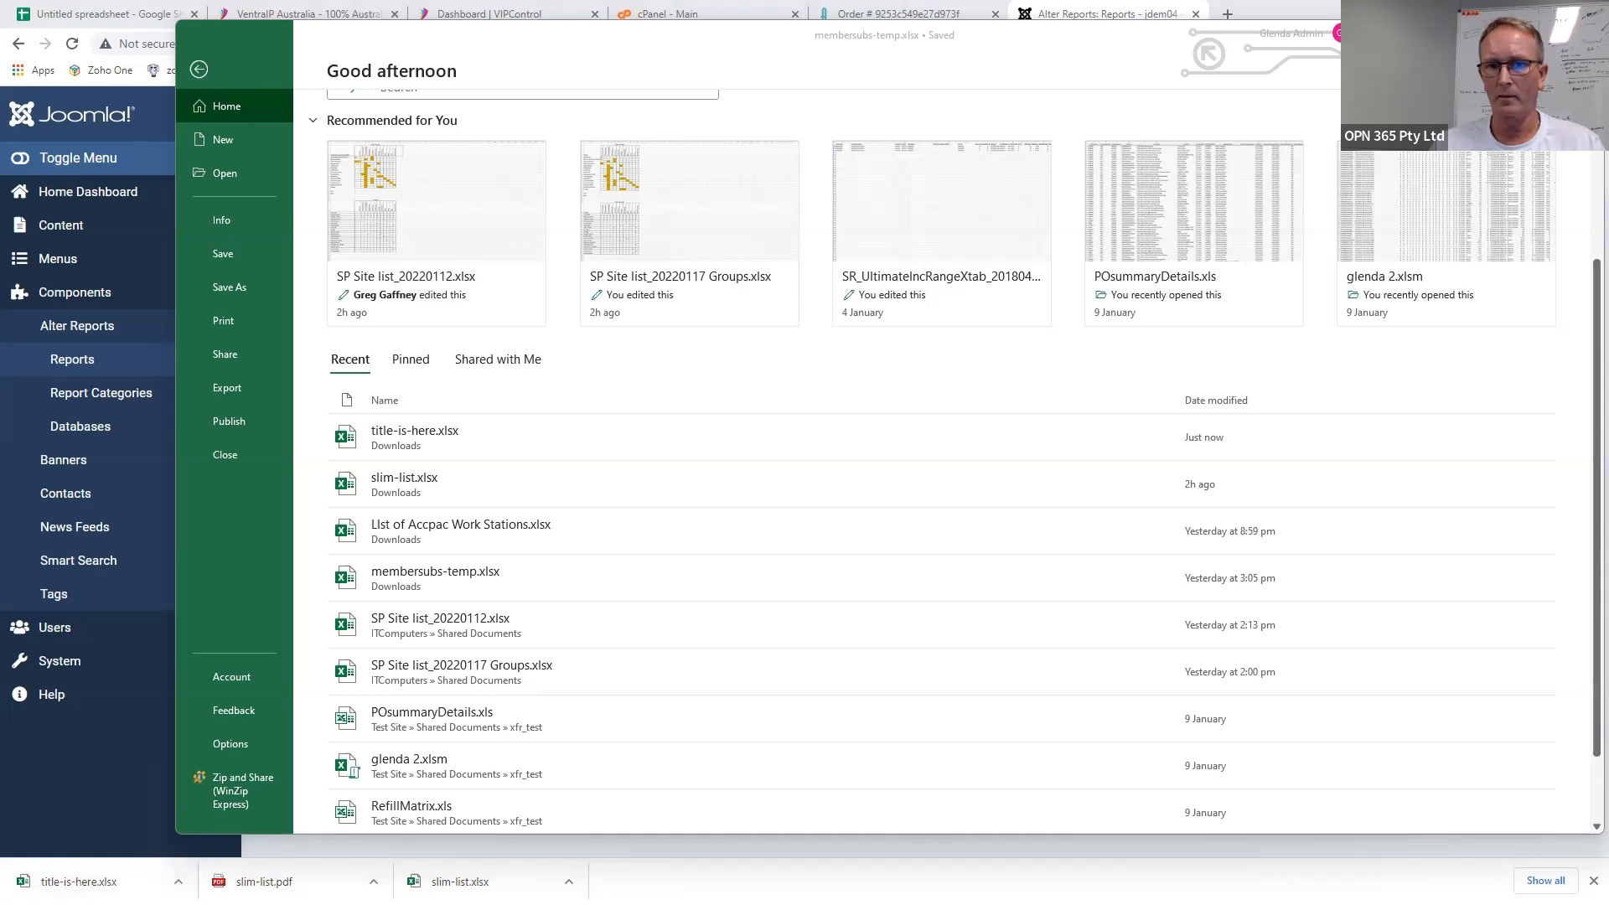
key("alt")
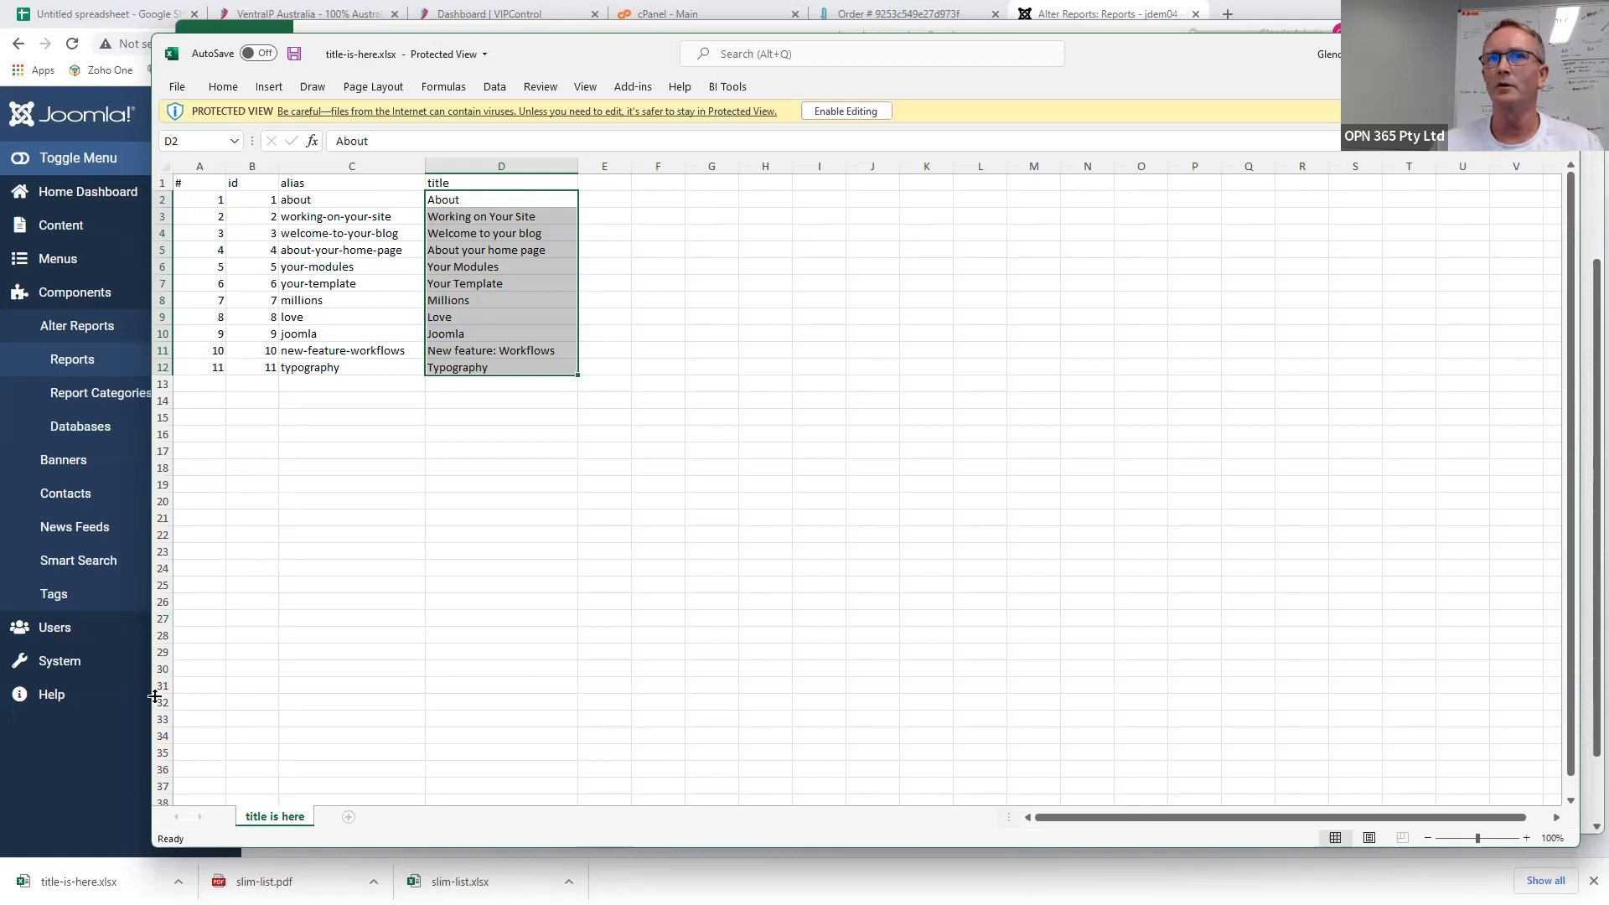
left_click(78, 810)
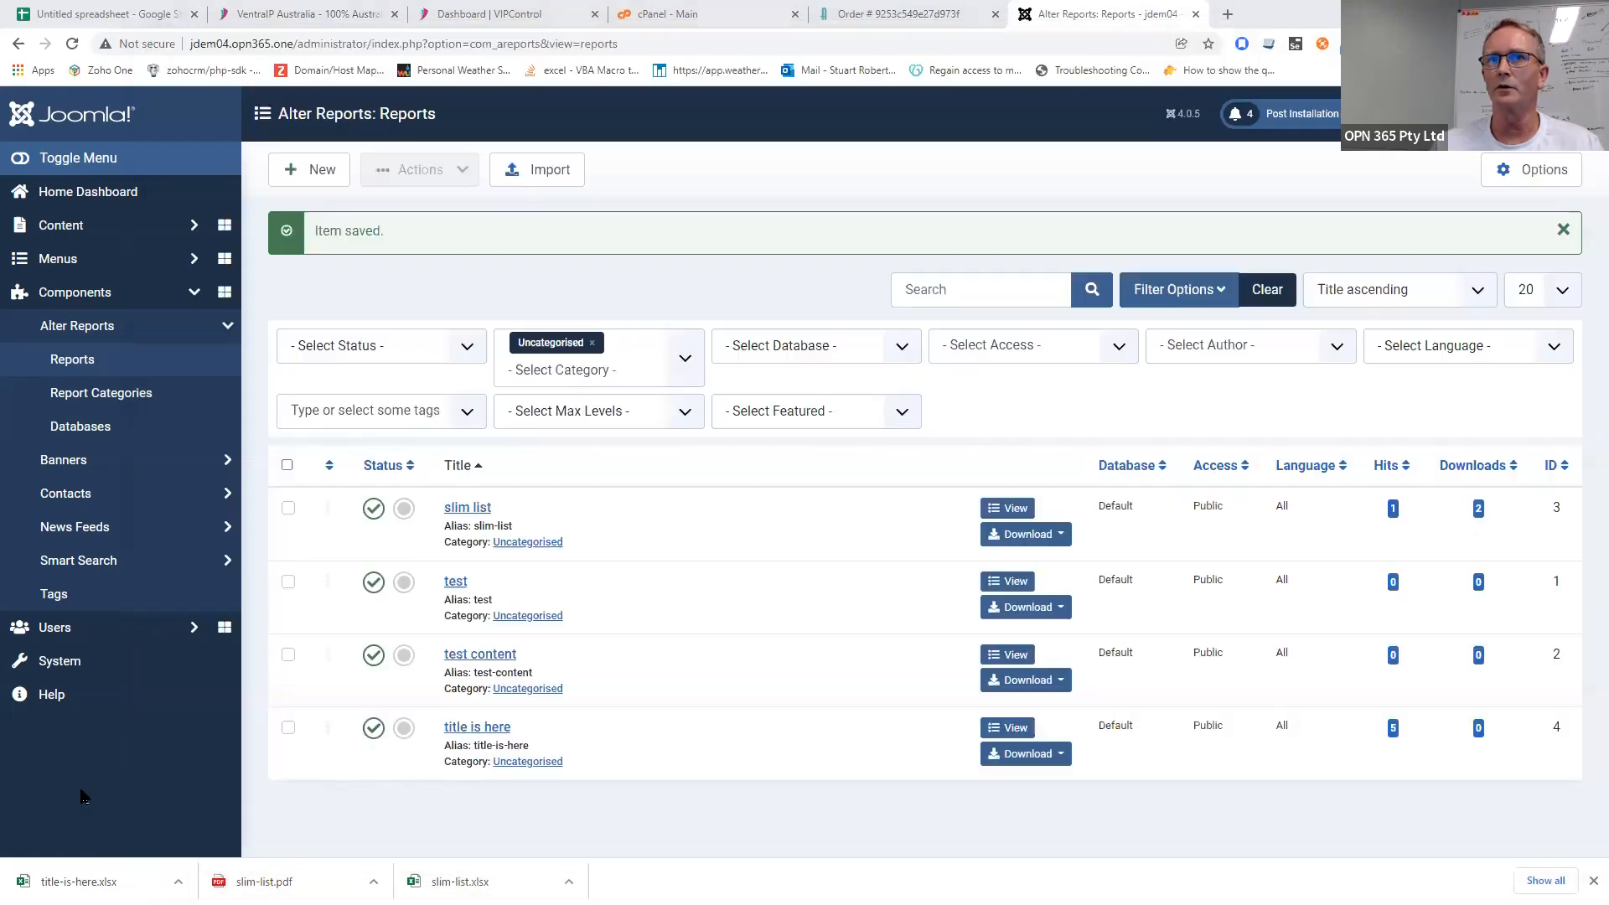
- Hide the id column from XLS output in the "title is here" report's column settings, and save and close the report
left_click(474, 730)
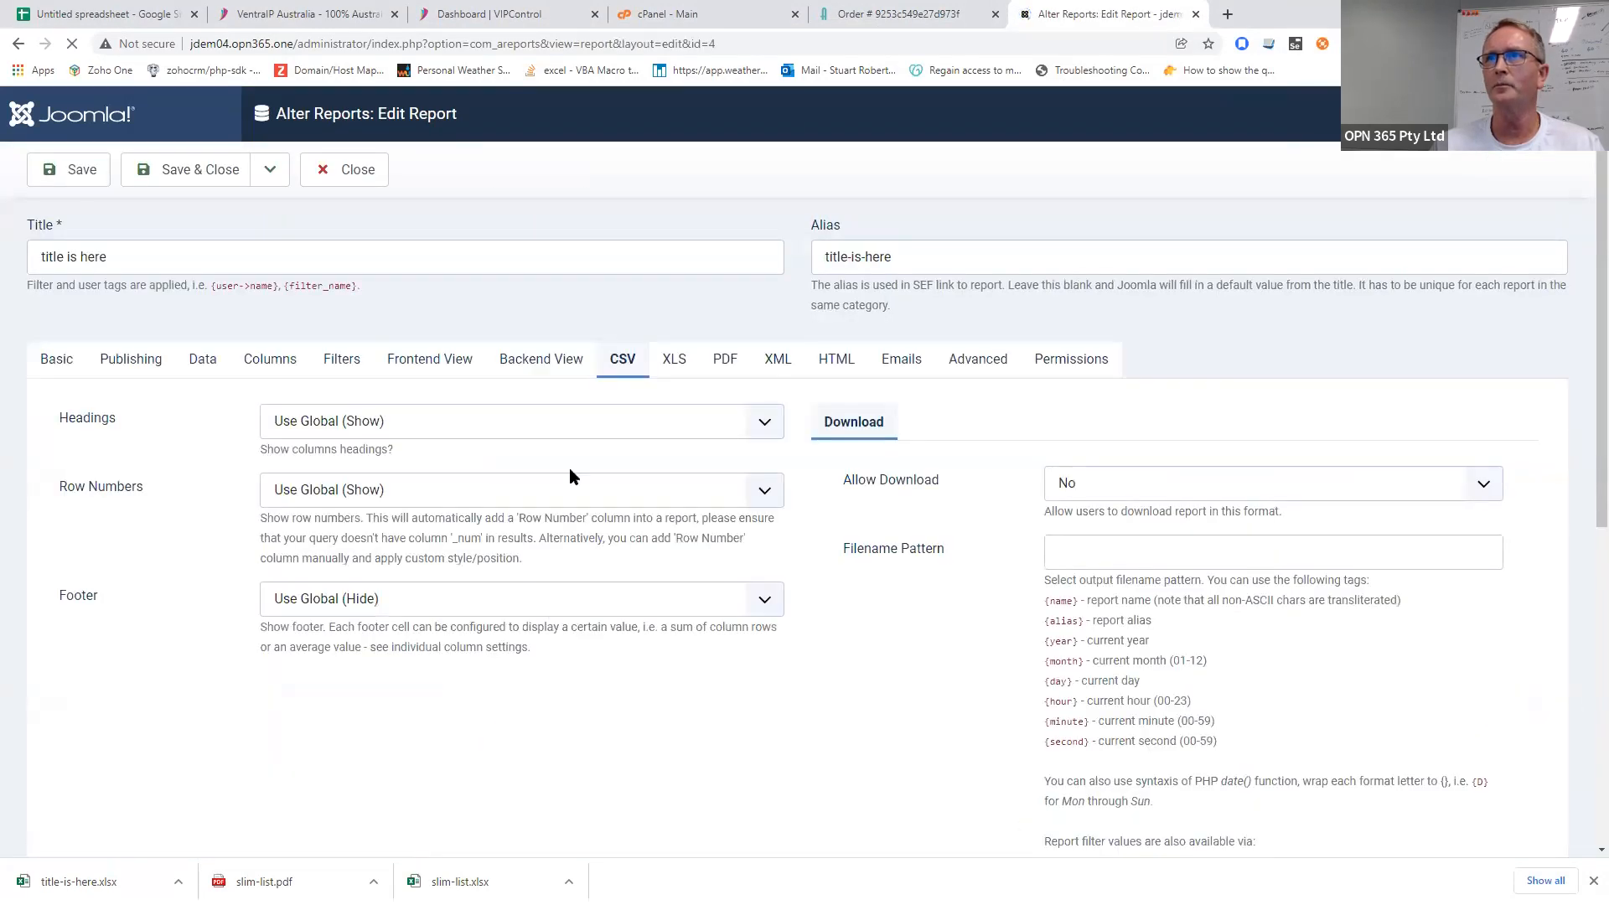
left_click(672, 369)
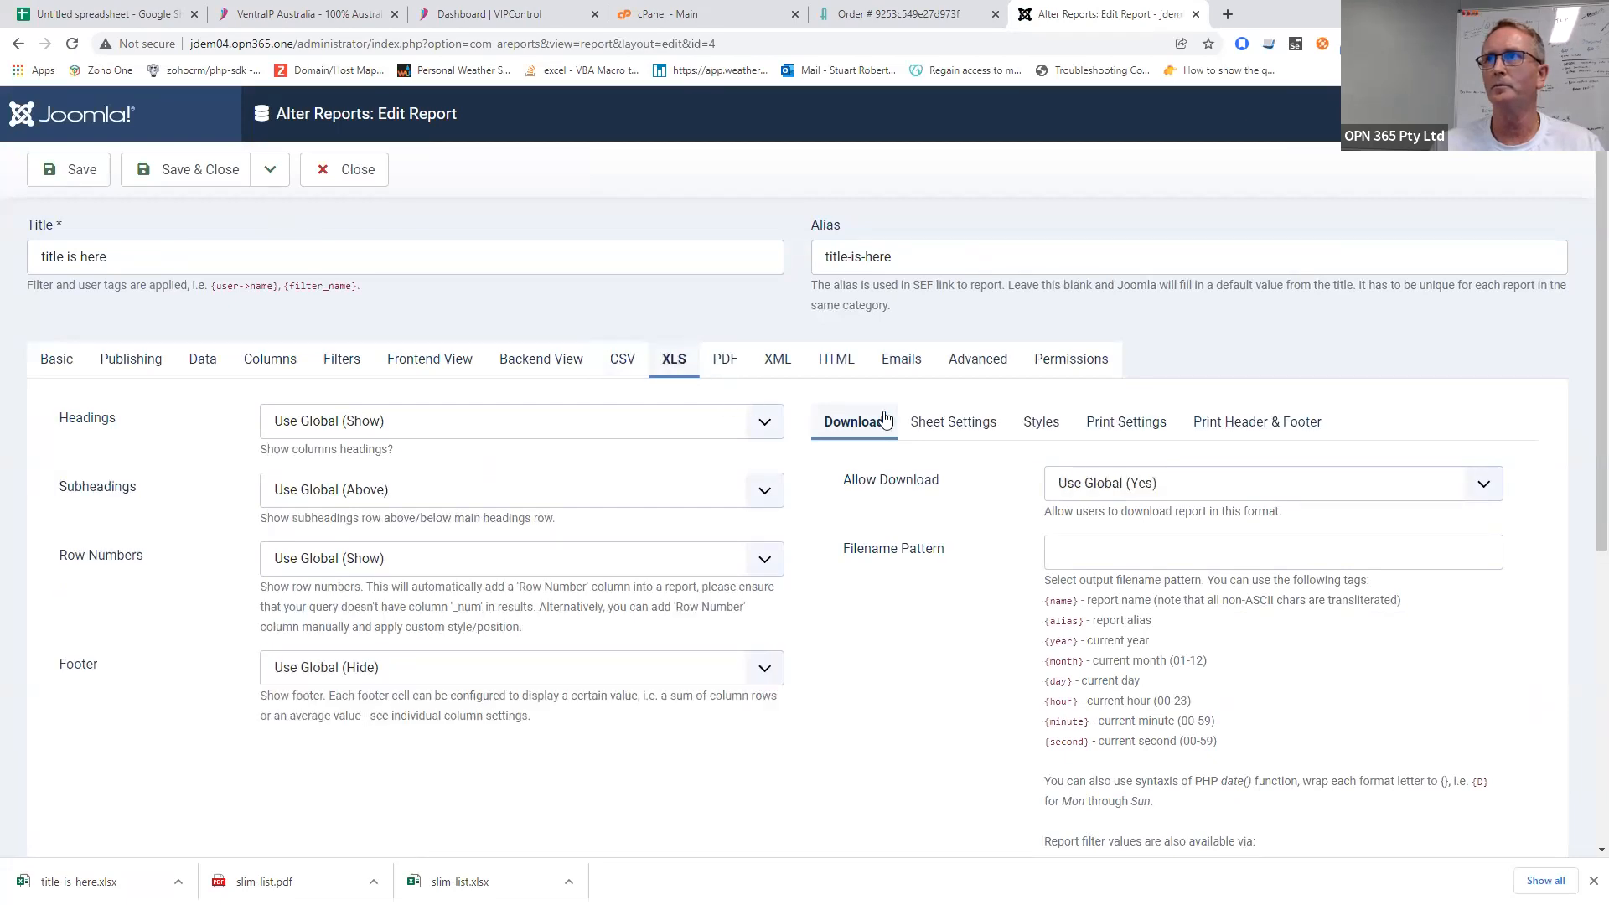
left_click(285, 360)
scroll(838, 453, "down", 3)
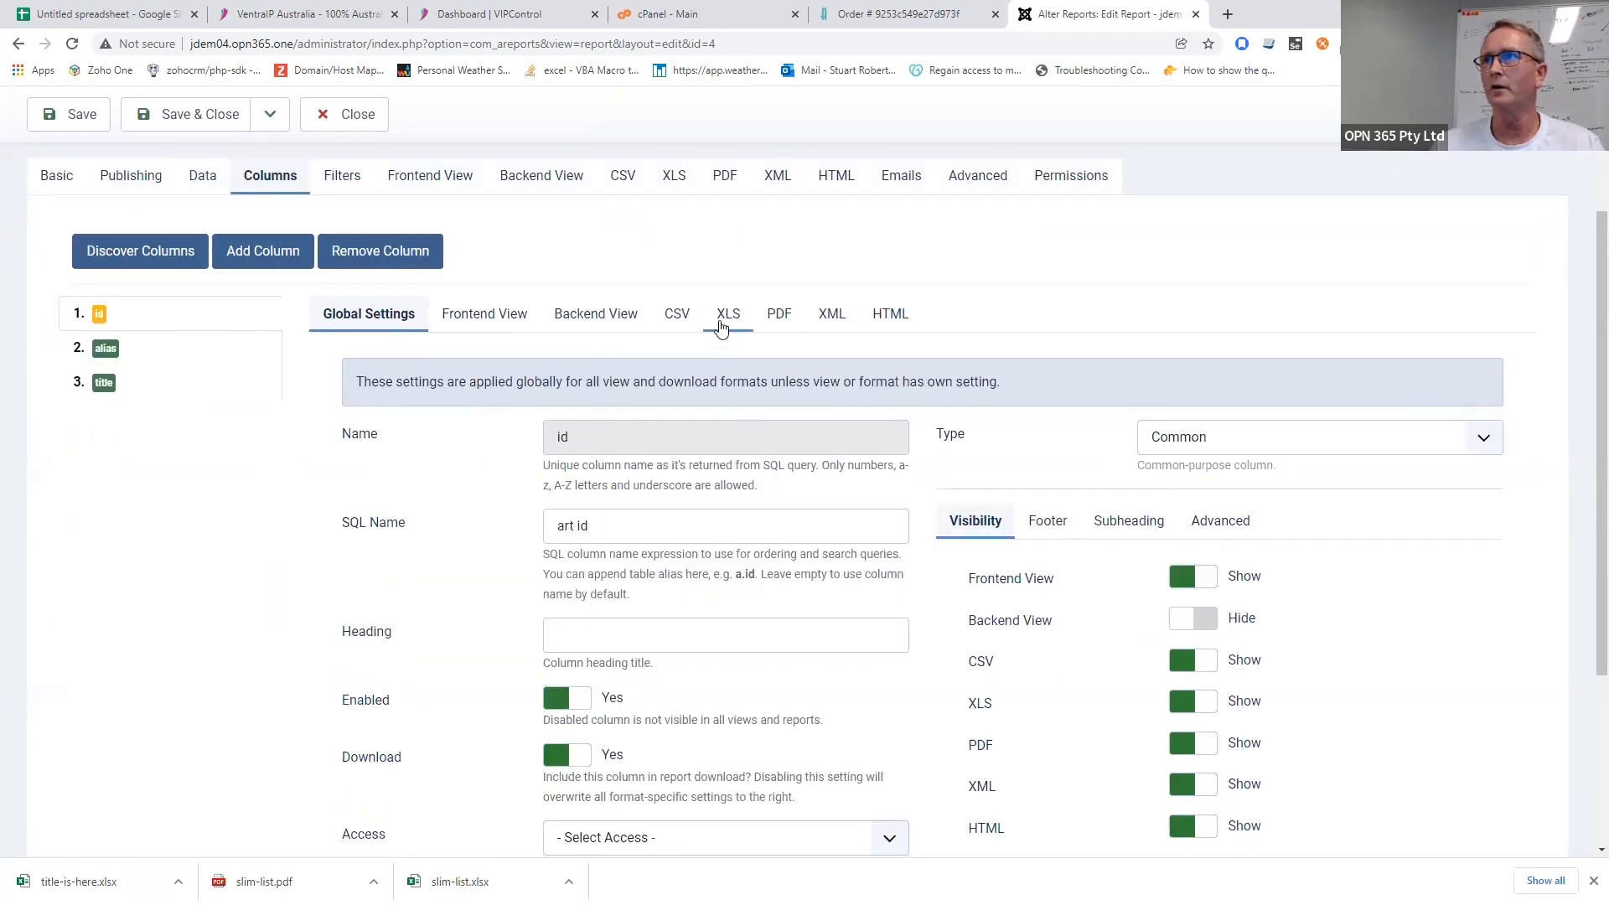
left_click(1211, 708)
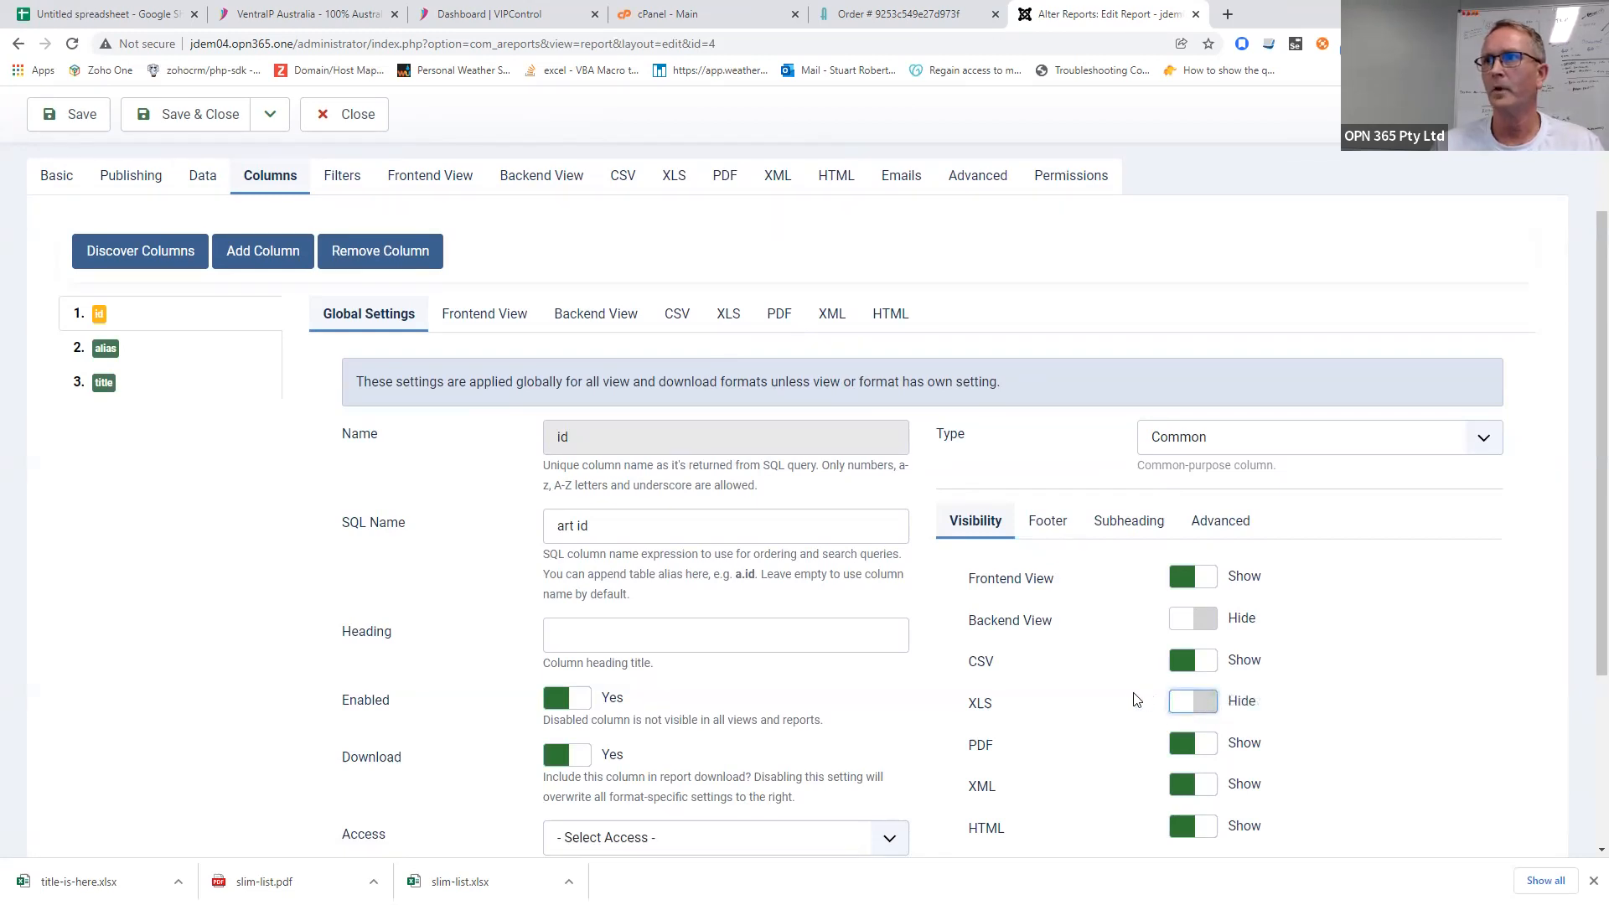
left_click(204, 124)
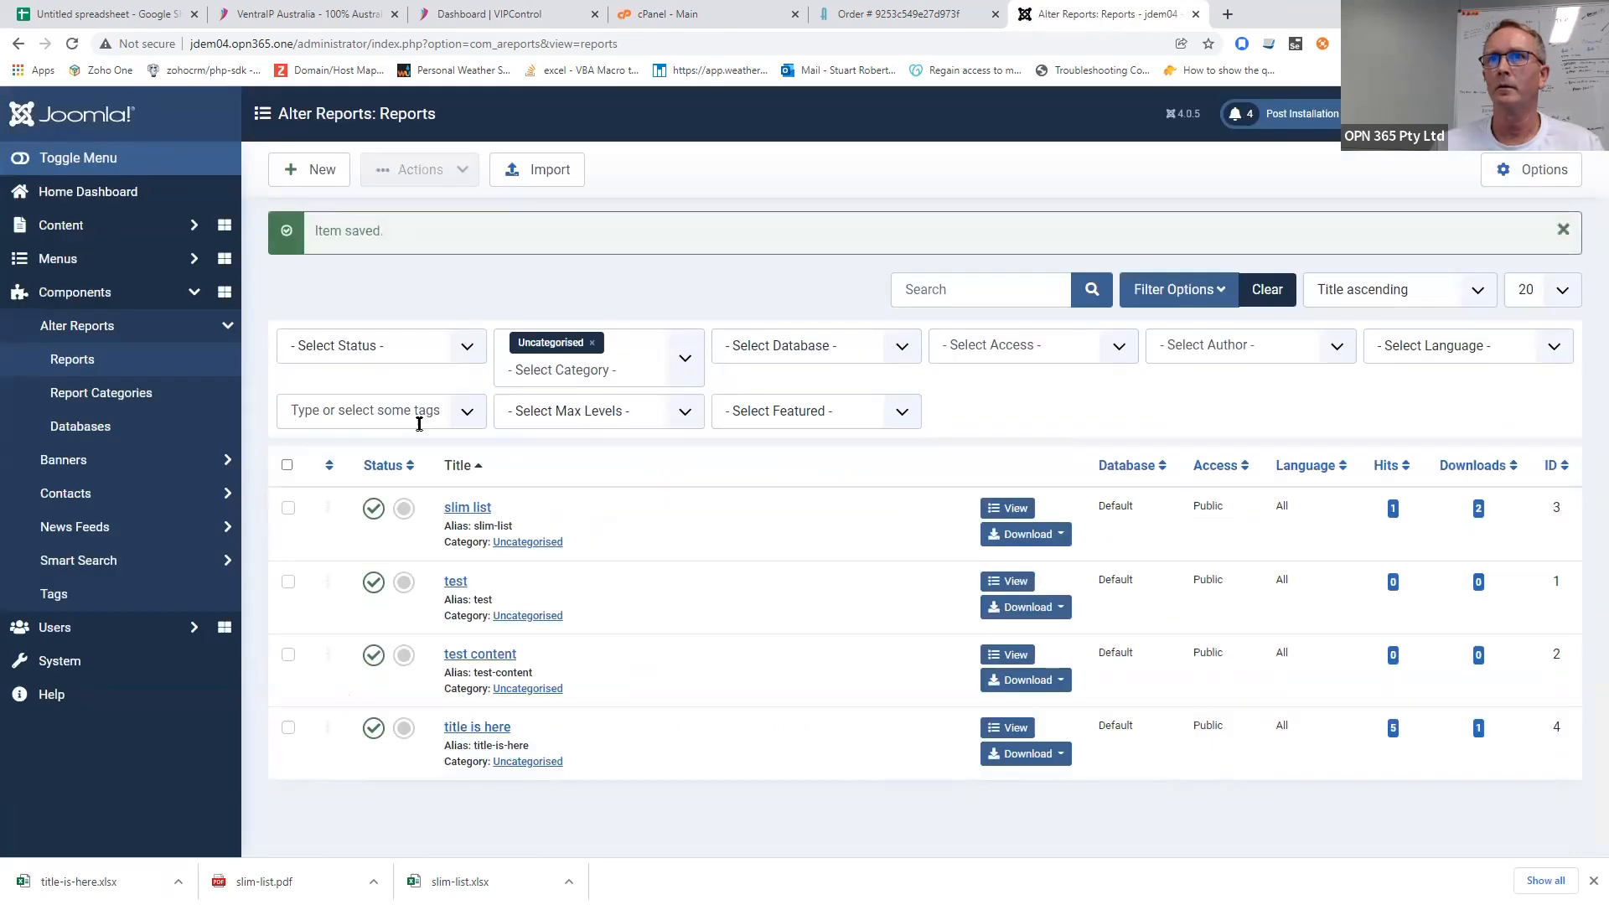
- Download the "title is here" report as XLS again and open the new file in Excel
left_click(1014, 754)
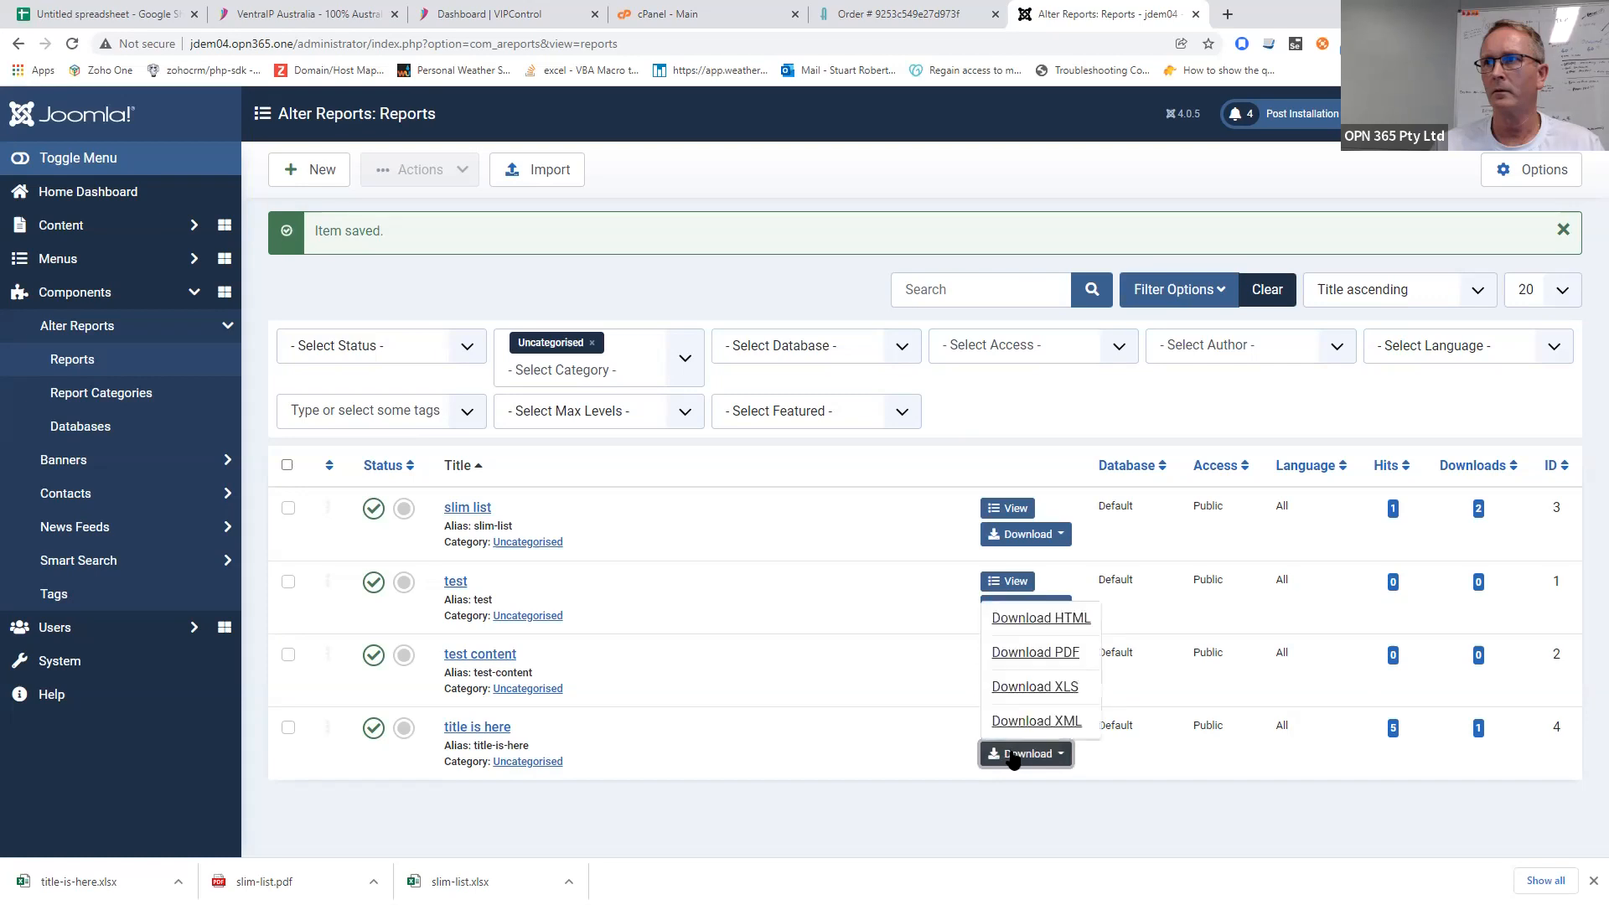
left_click(998, 694)
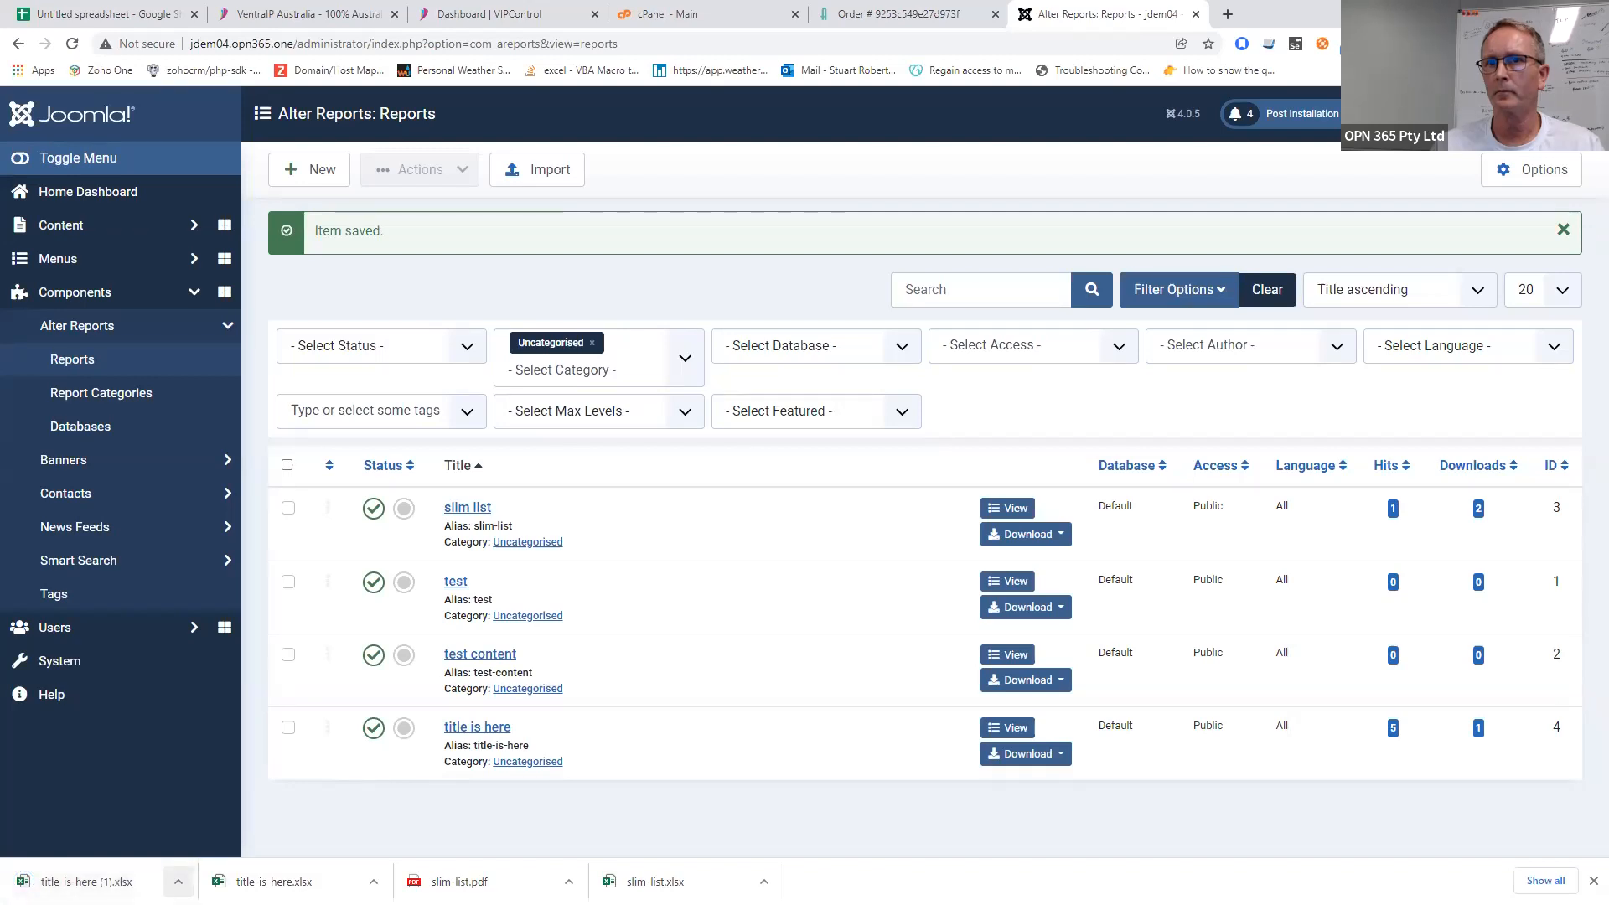
left_click(179, 881)
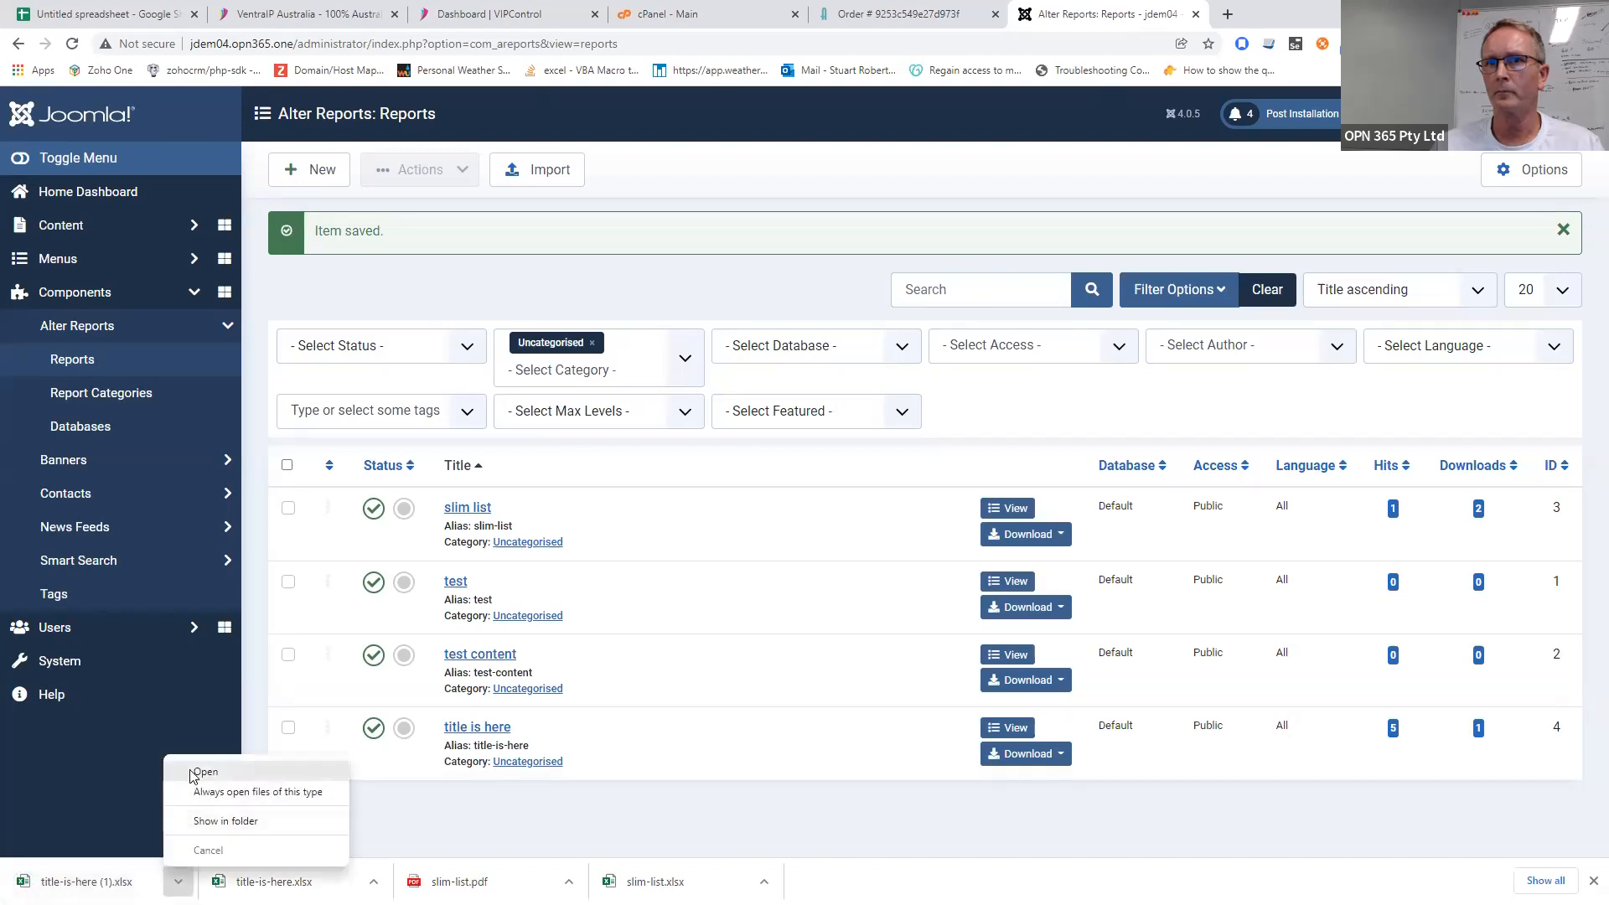
left_click(191, 774)
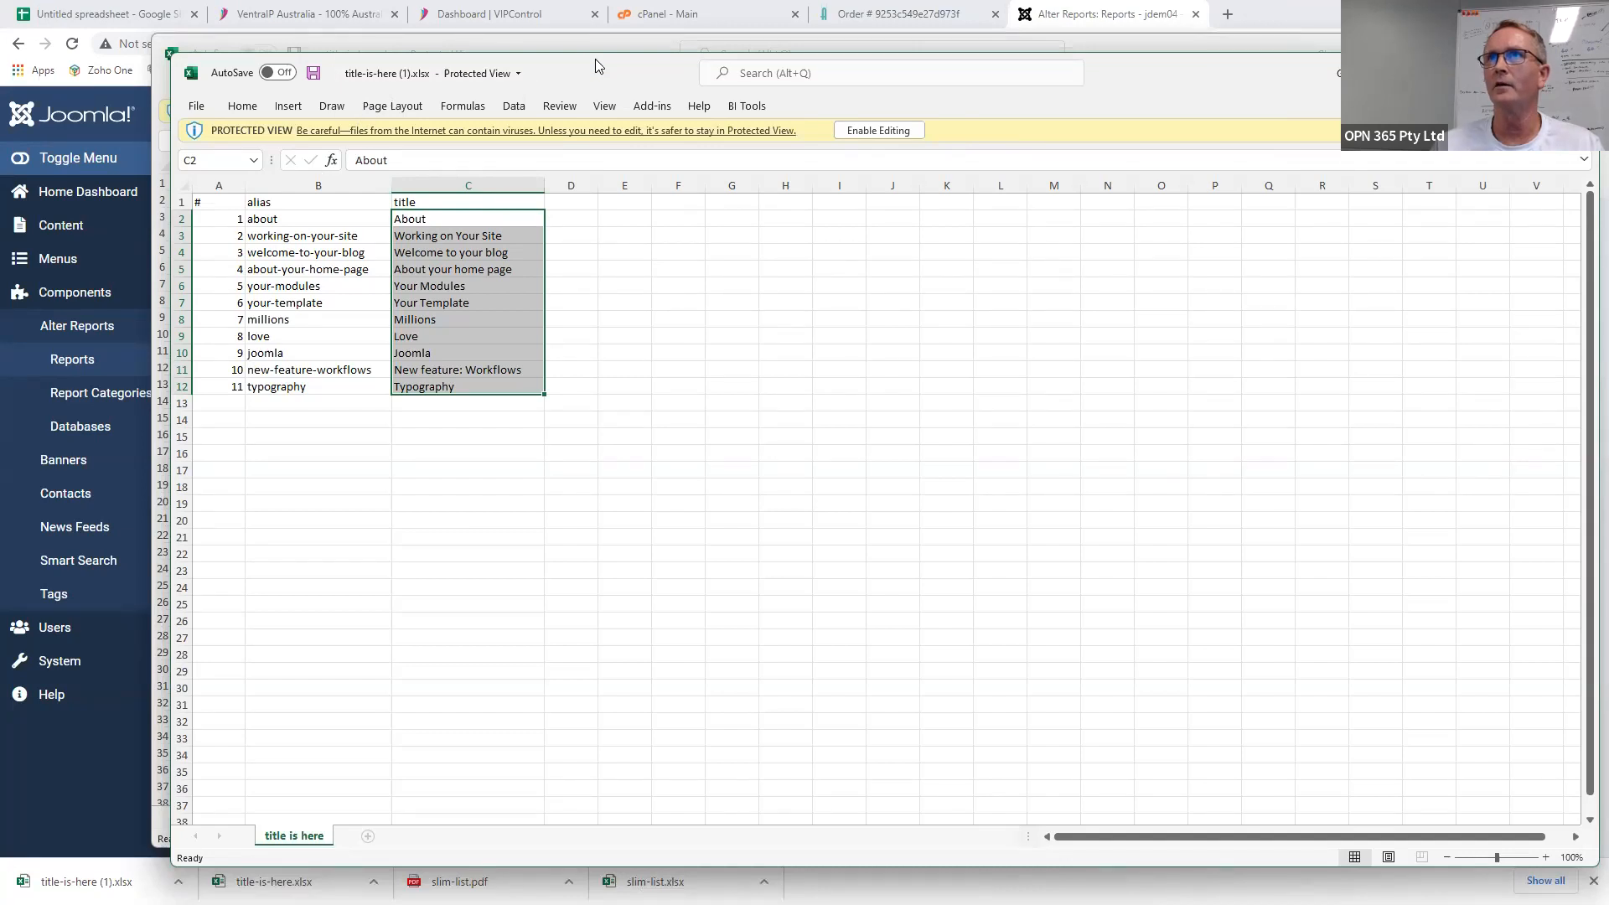
- Compare the two downloaded workbooks side by side and close both of them
left_click_drag(596, 61, 964, 46)
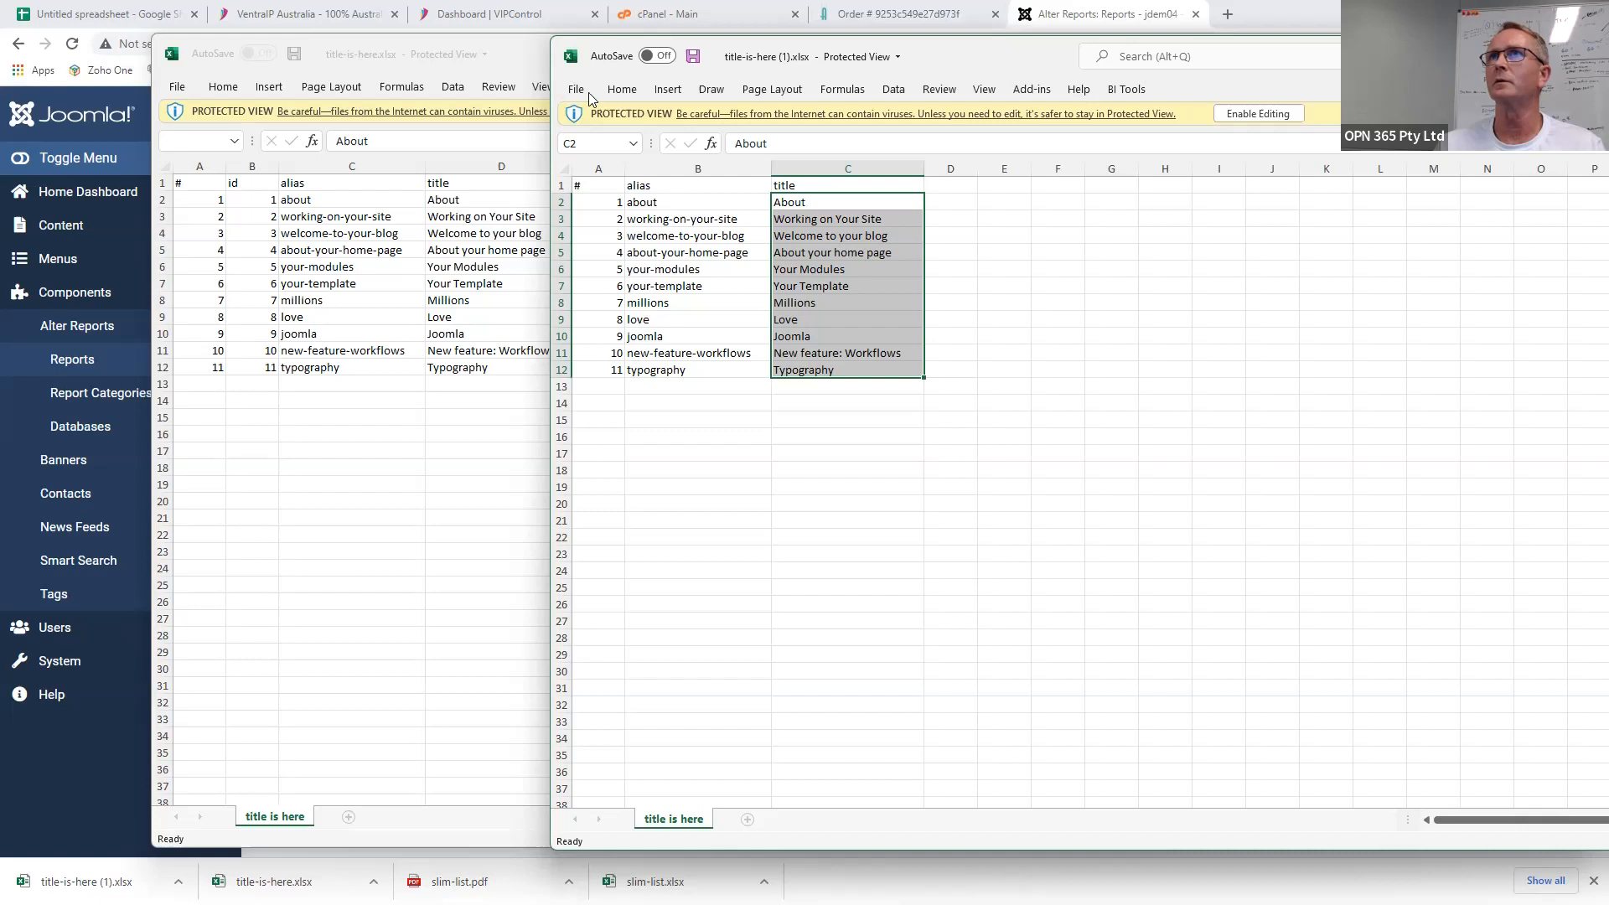
left_click_drag(1474, 66, 1200, 110)
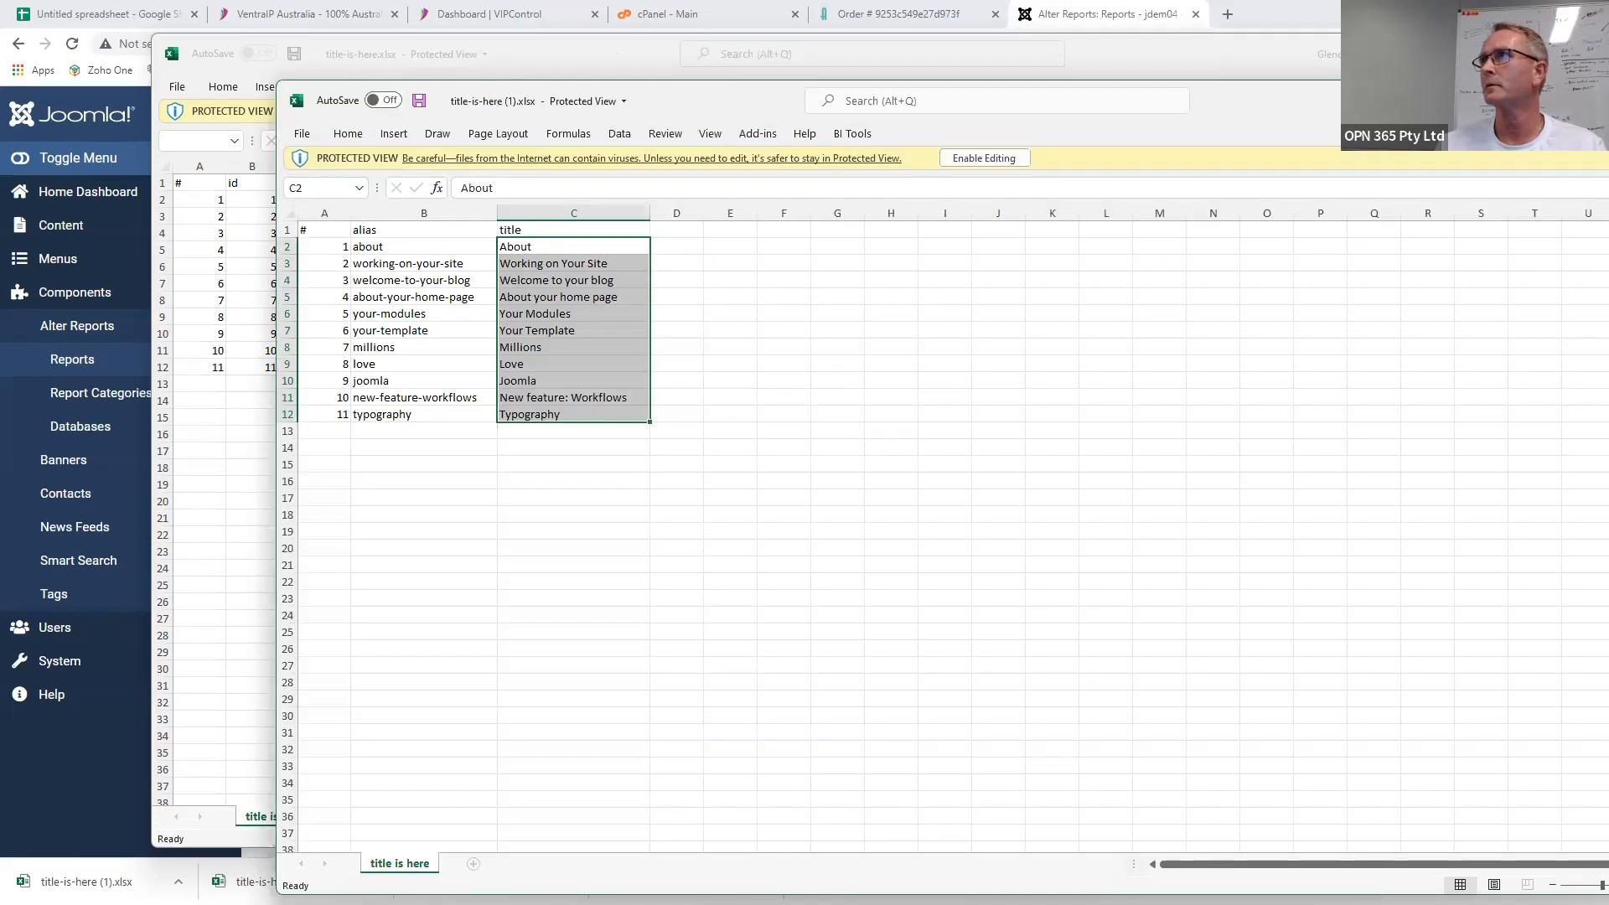
key("alt+F4")
key("alt+F4")
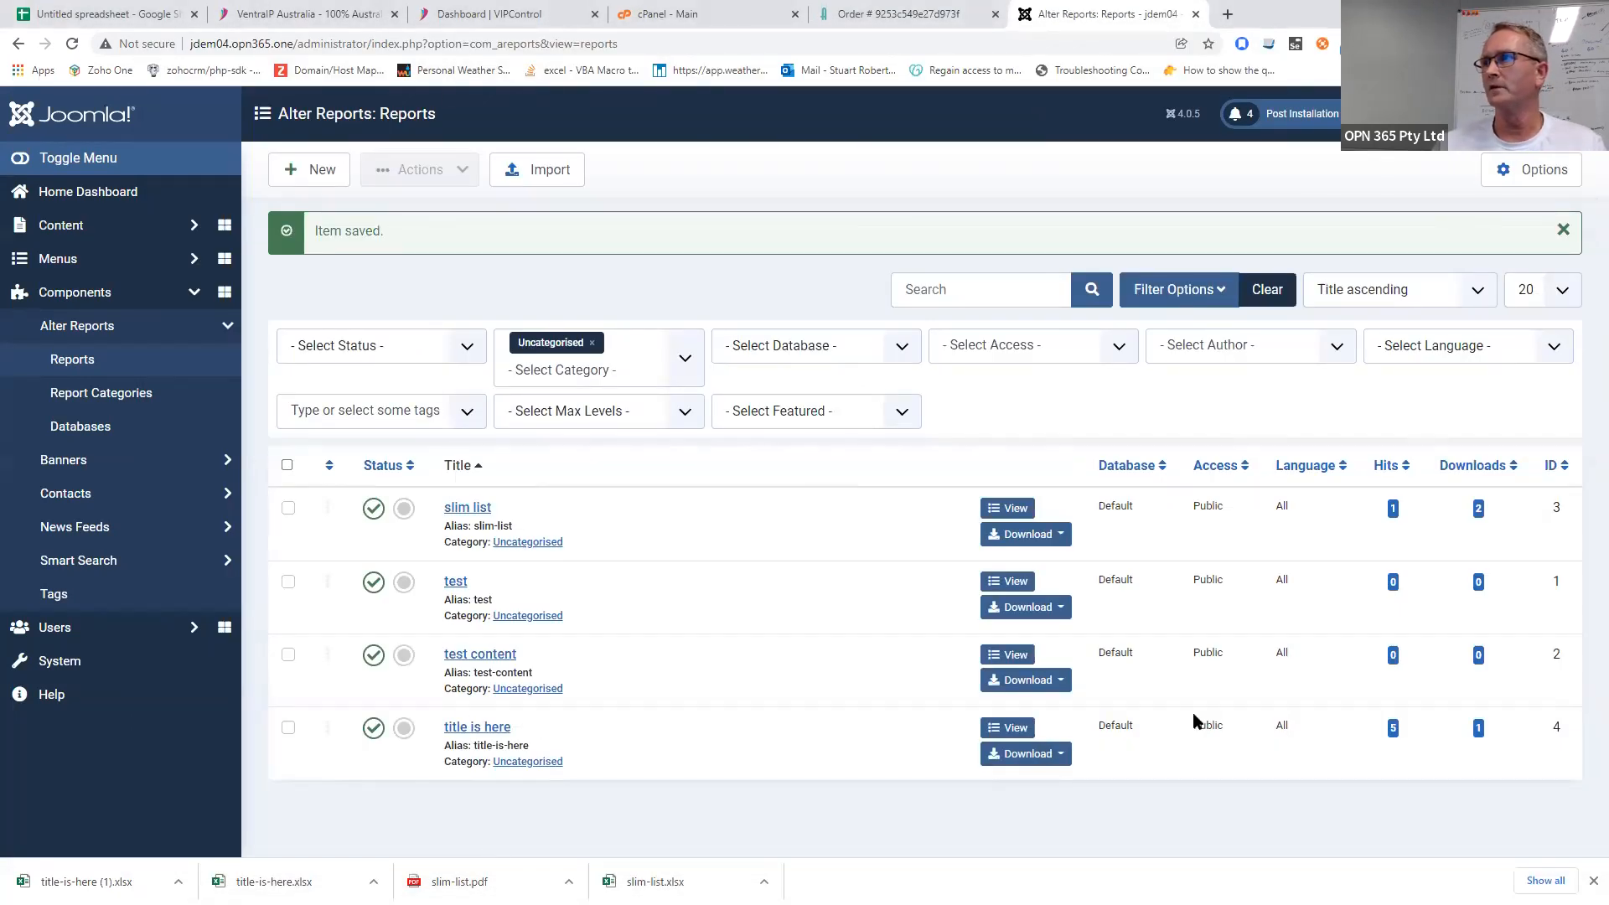
- Check the ID of the "title is here" report and look through the Alter Reports PDF manual from its last page back to the installation steps
double_click(1557, 726)
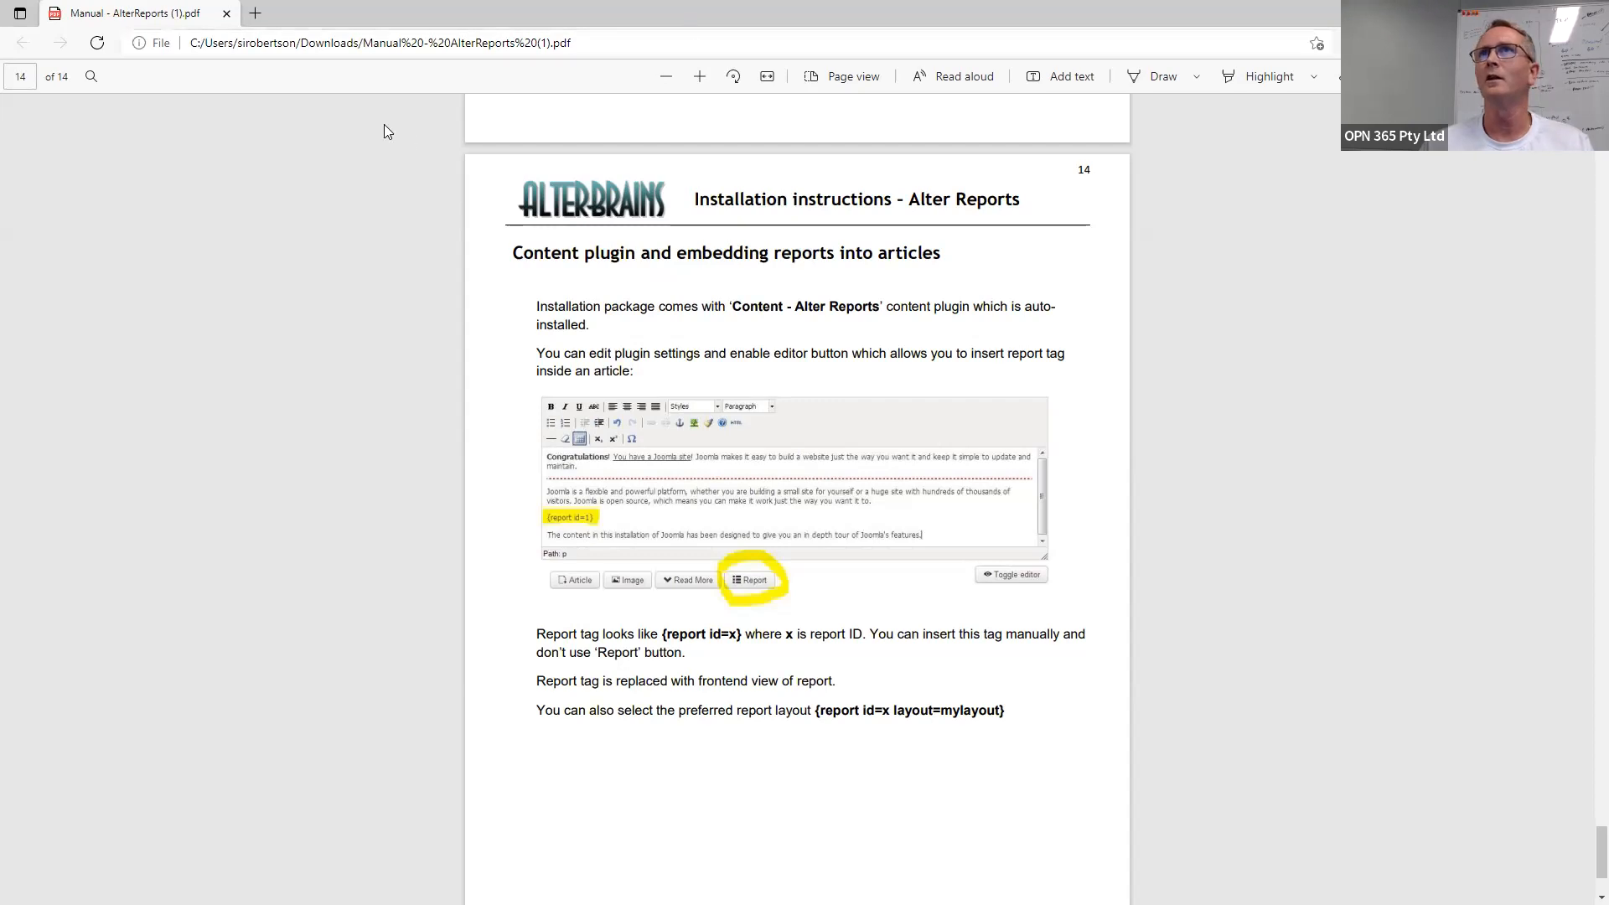
scroll(384, 127, "up", 15)
scroll(384, 125, "up", 20)
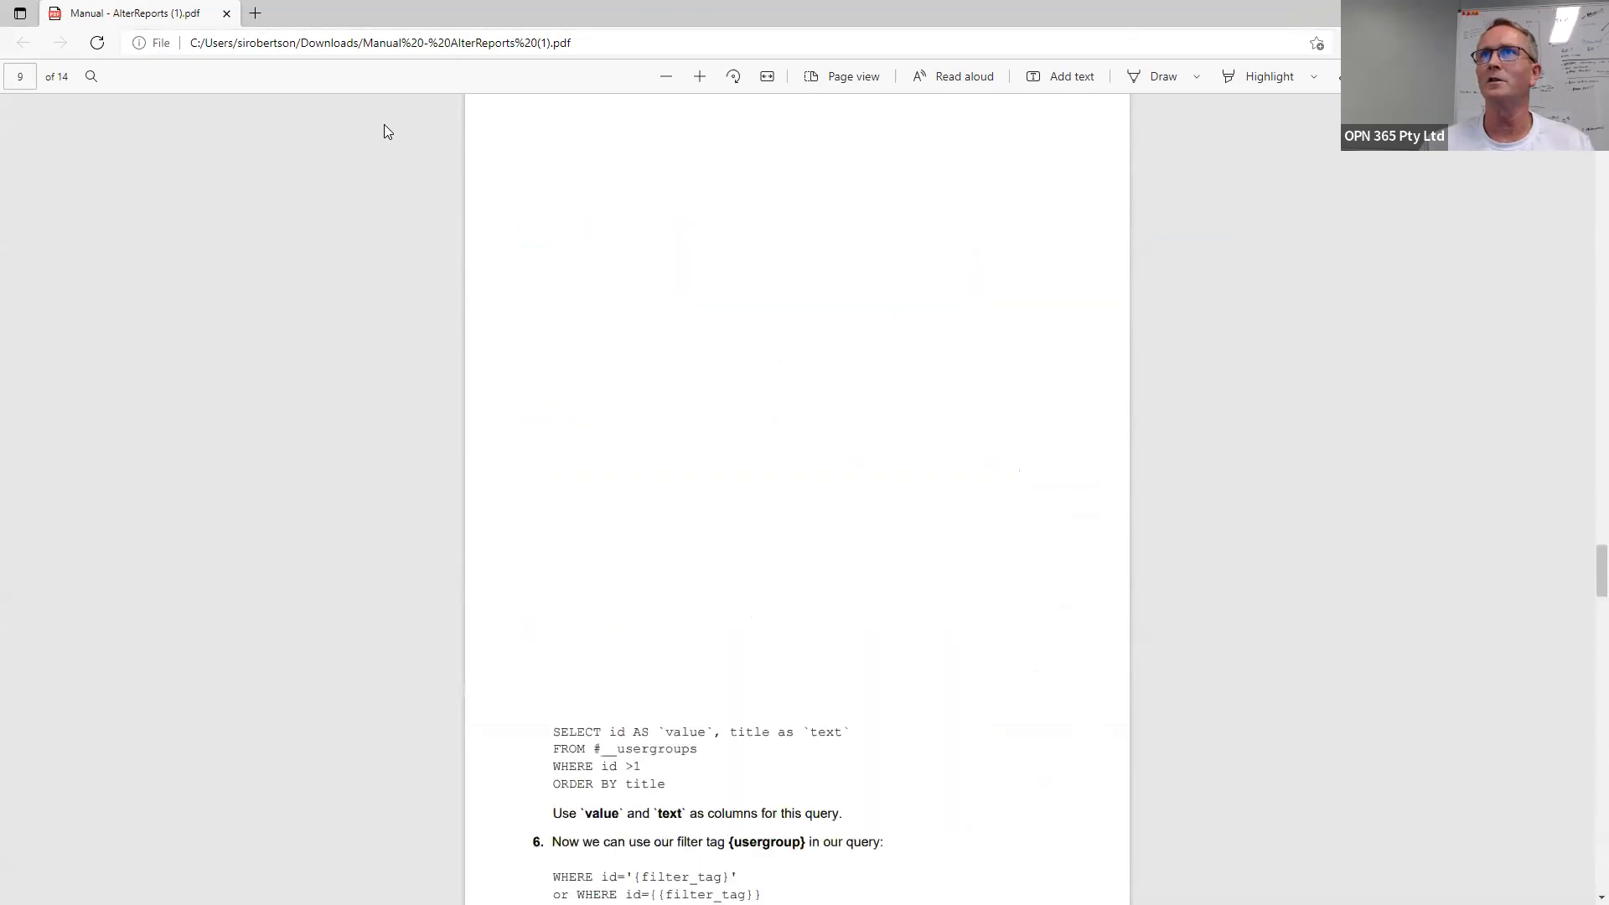
scroll(384, 126, "up", 15)
scroll(384, 126, "down", 8)
scroll(384, 126, "down", 12)
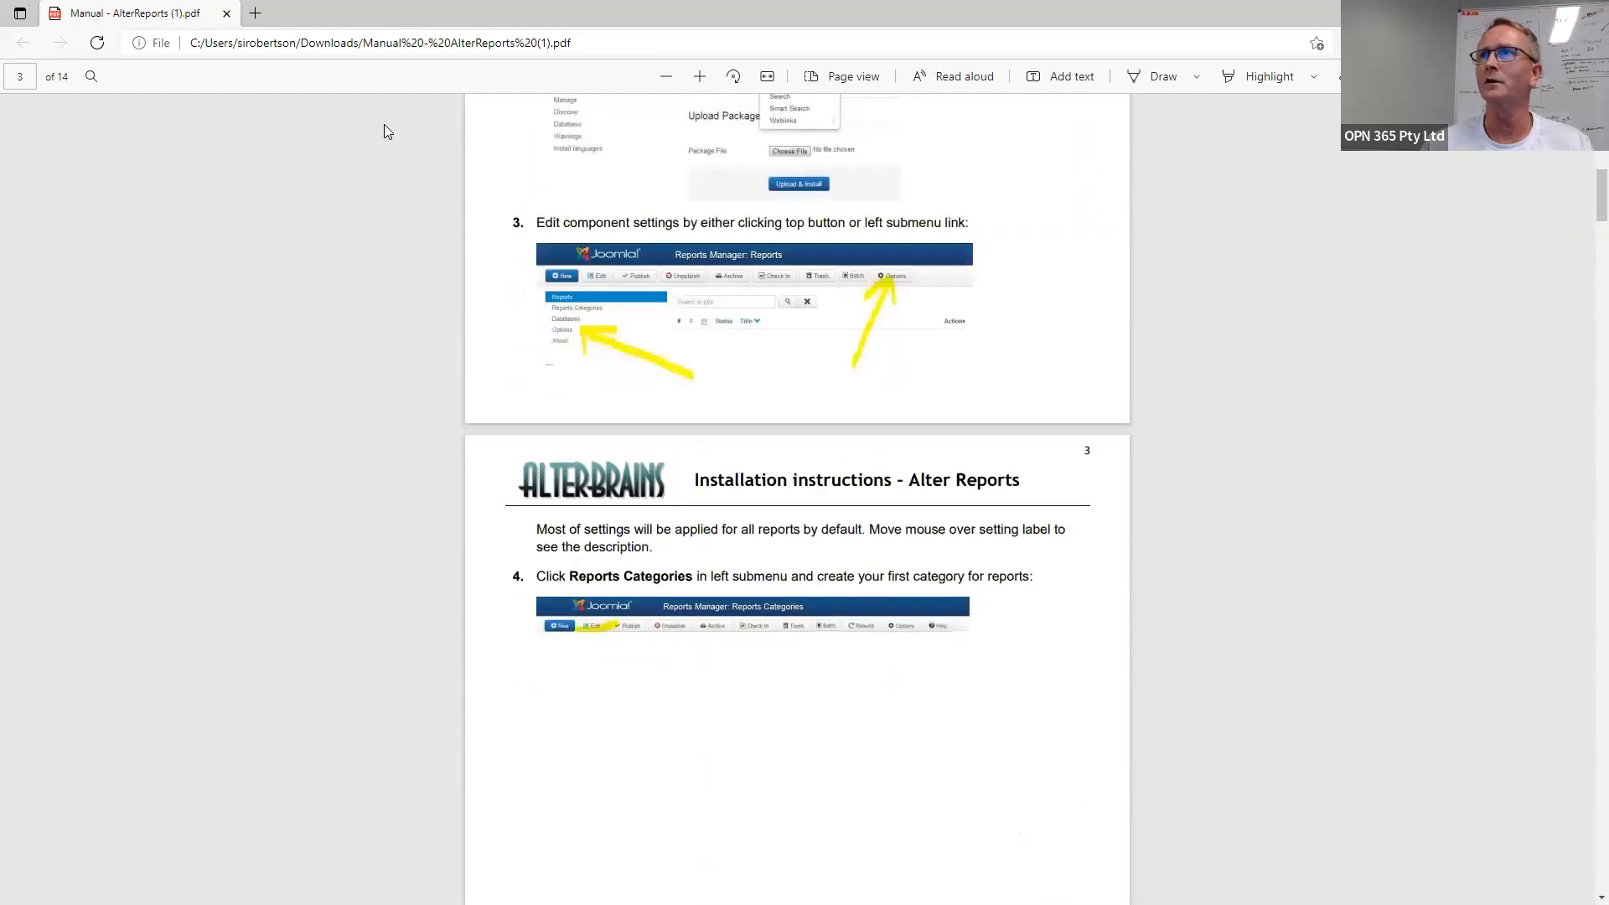
- Look through the Alter Reports PDF manual from the component settings to the filter tags and conditional query statements, and put the manual away
scroll(384, 124, "down", 15)
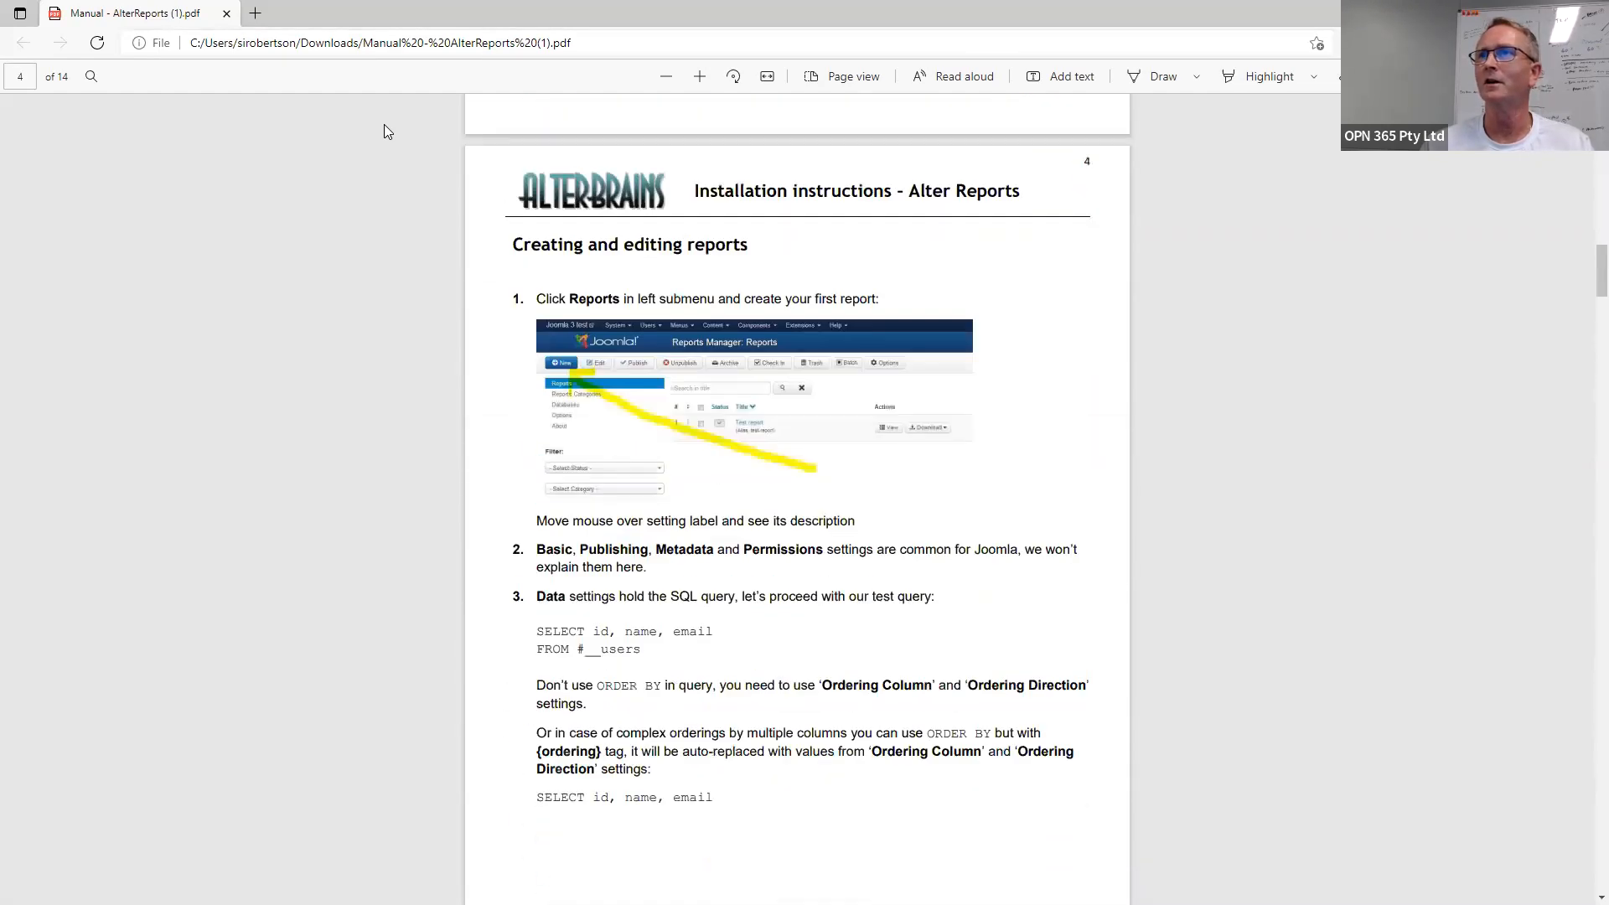
scroll(383, 124, "down", 8)
scroll(384, 124, "up", 3)
scroll(384, 124, "down", 1)
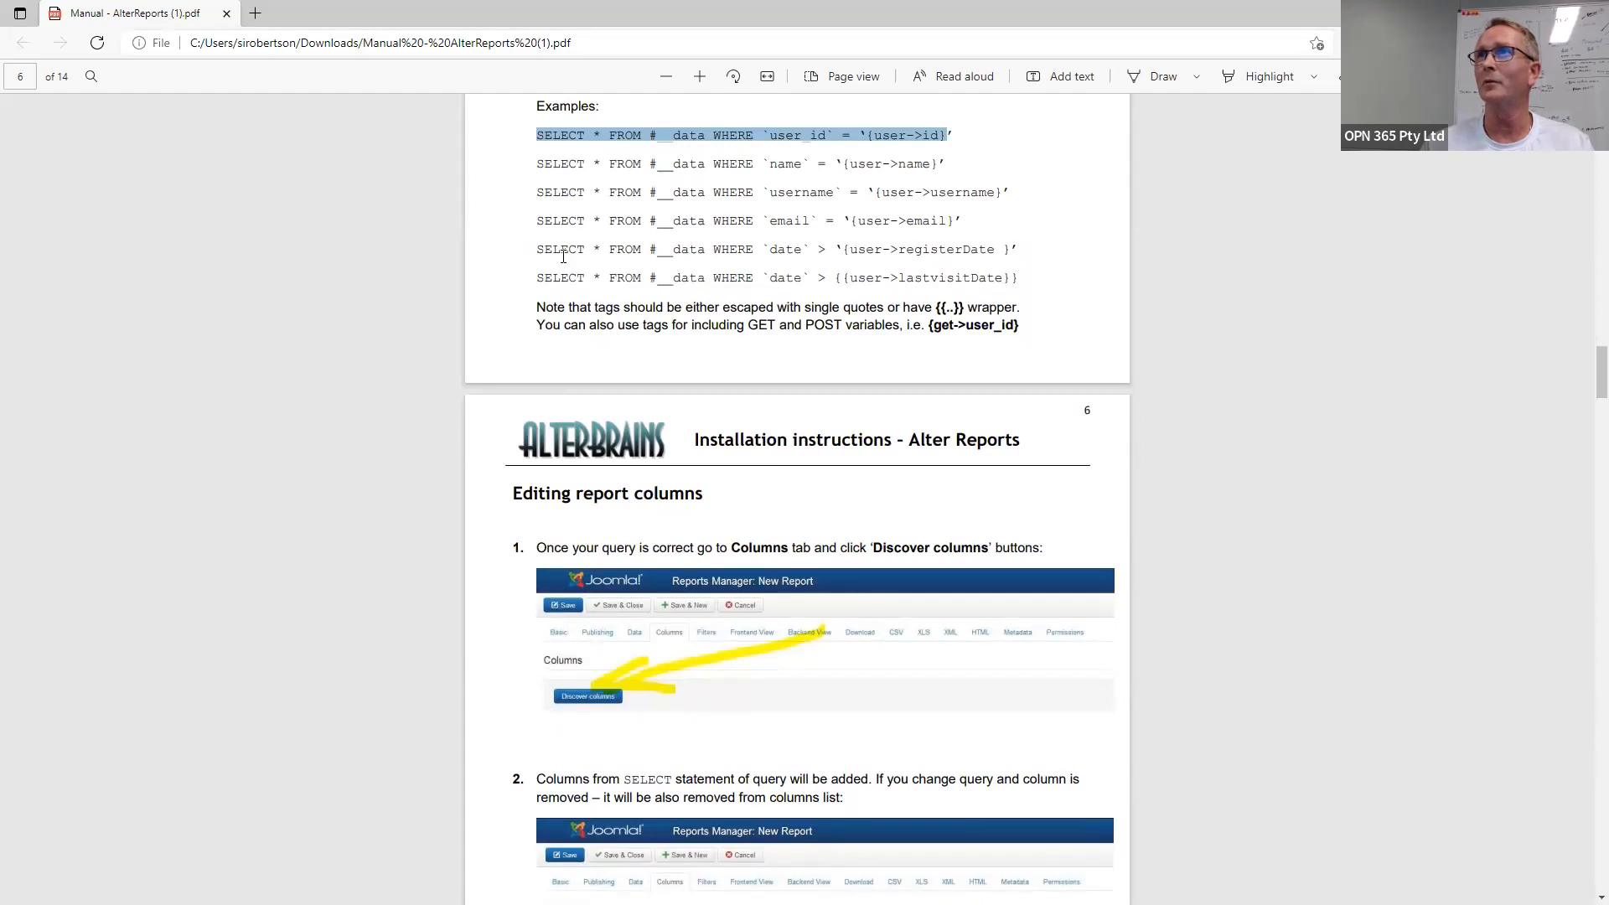
scroll(537, 273, "down", 10)
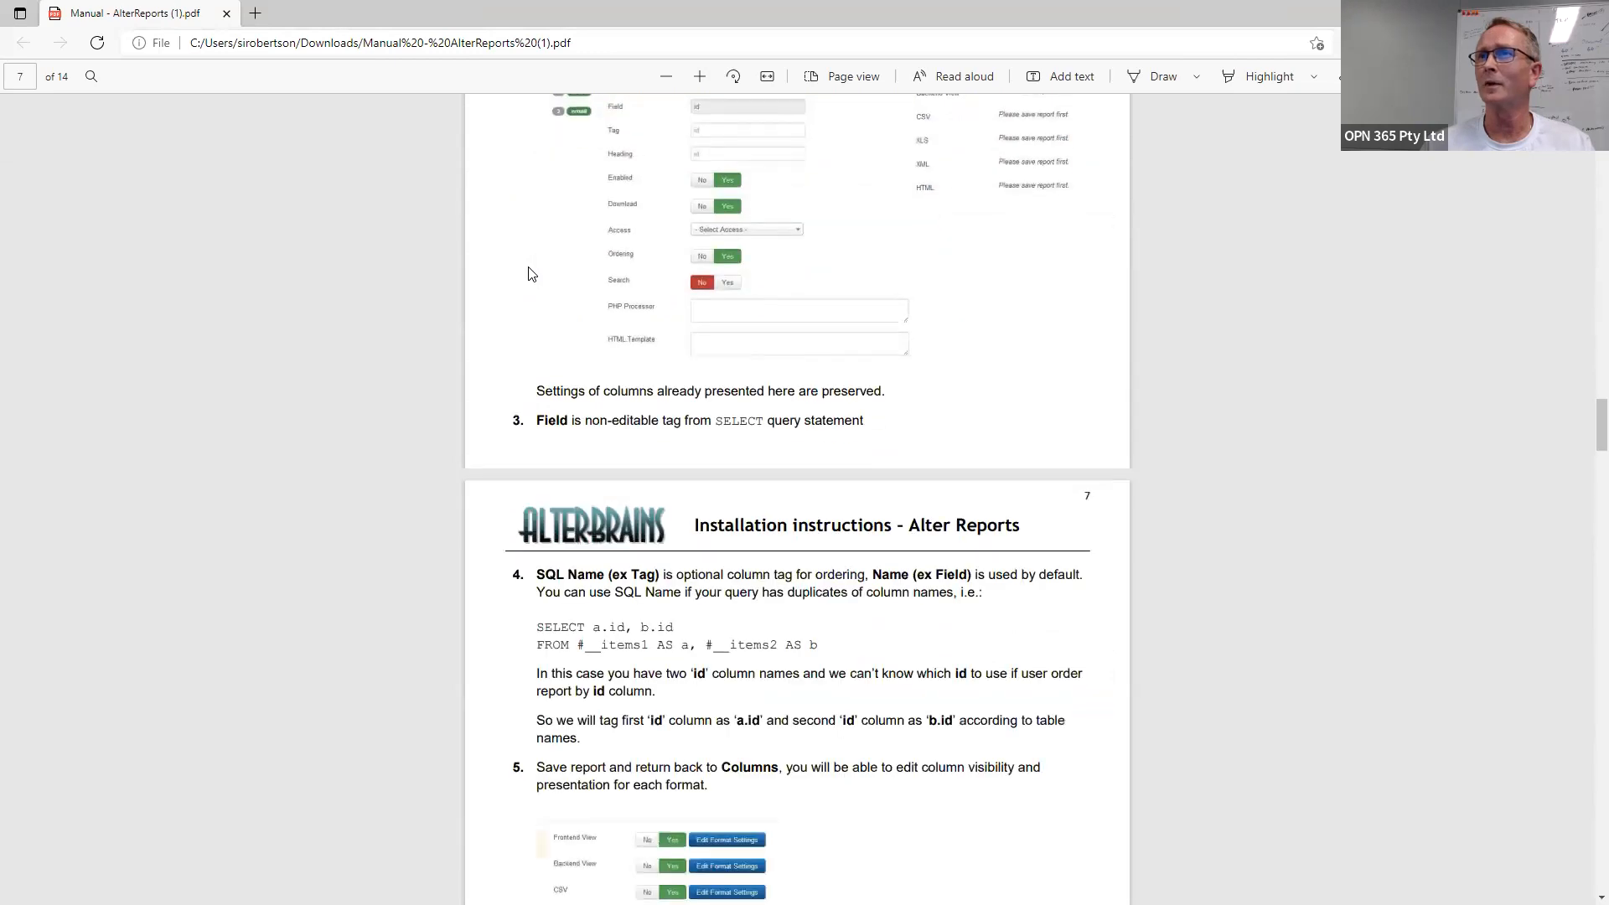
scroll(531, 273, "down", 4)
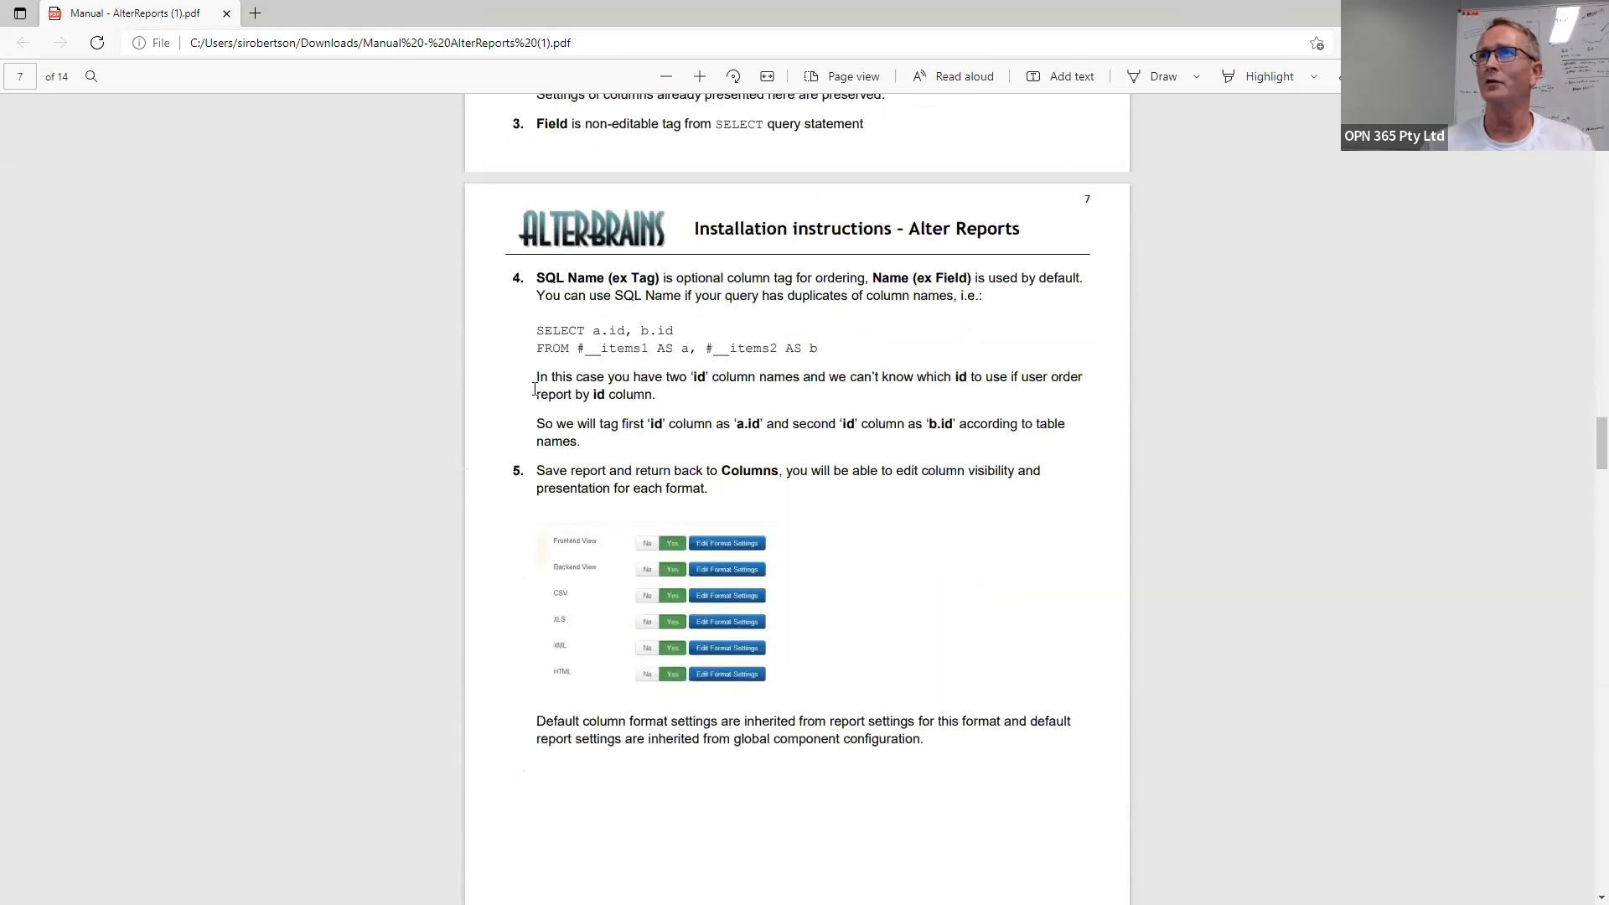
scroll(535, 389, "down", 12)
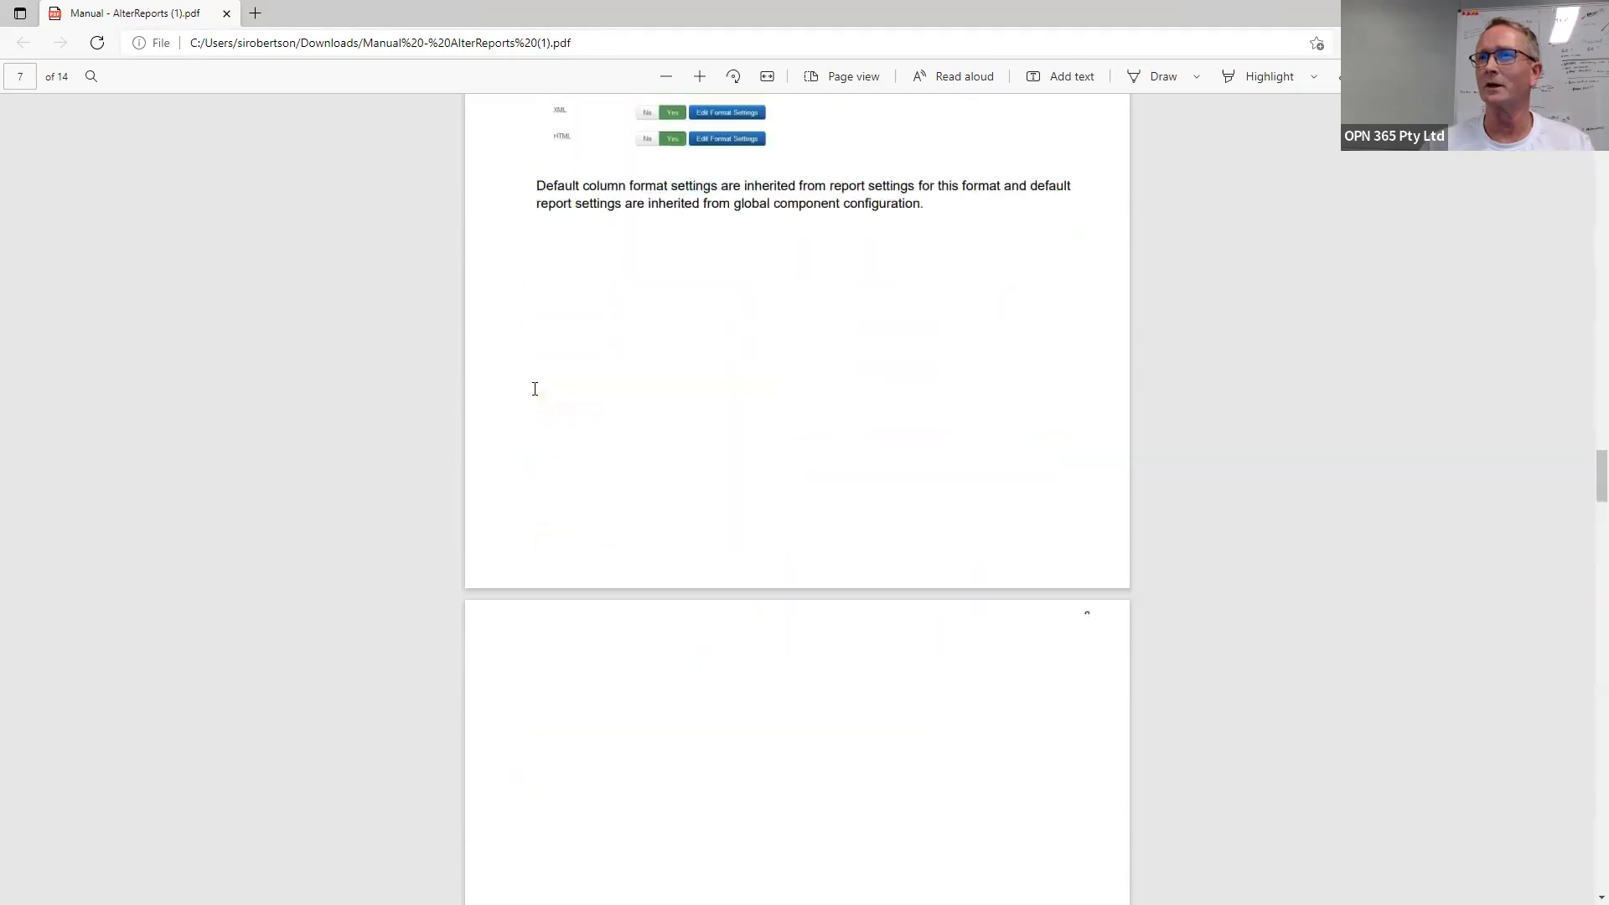
scroll(535, 388, "down", 10)
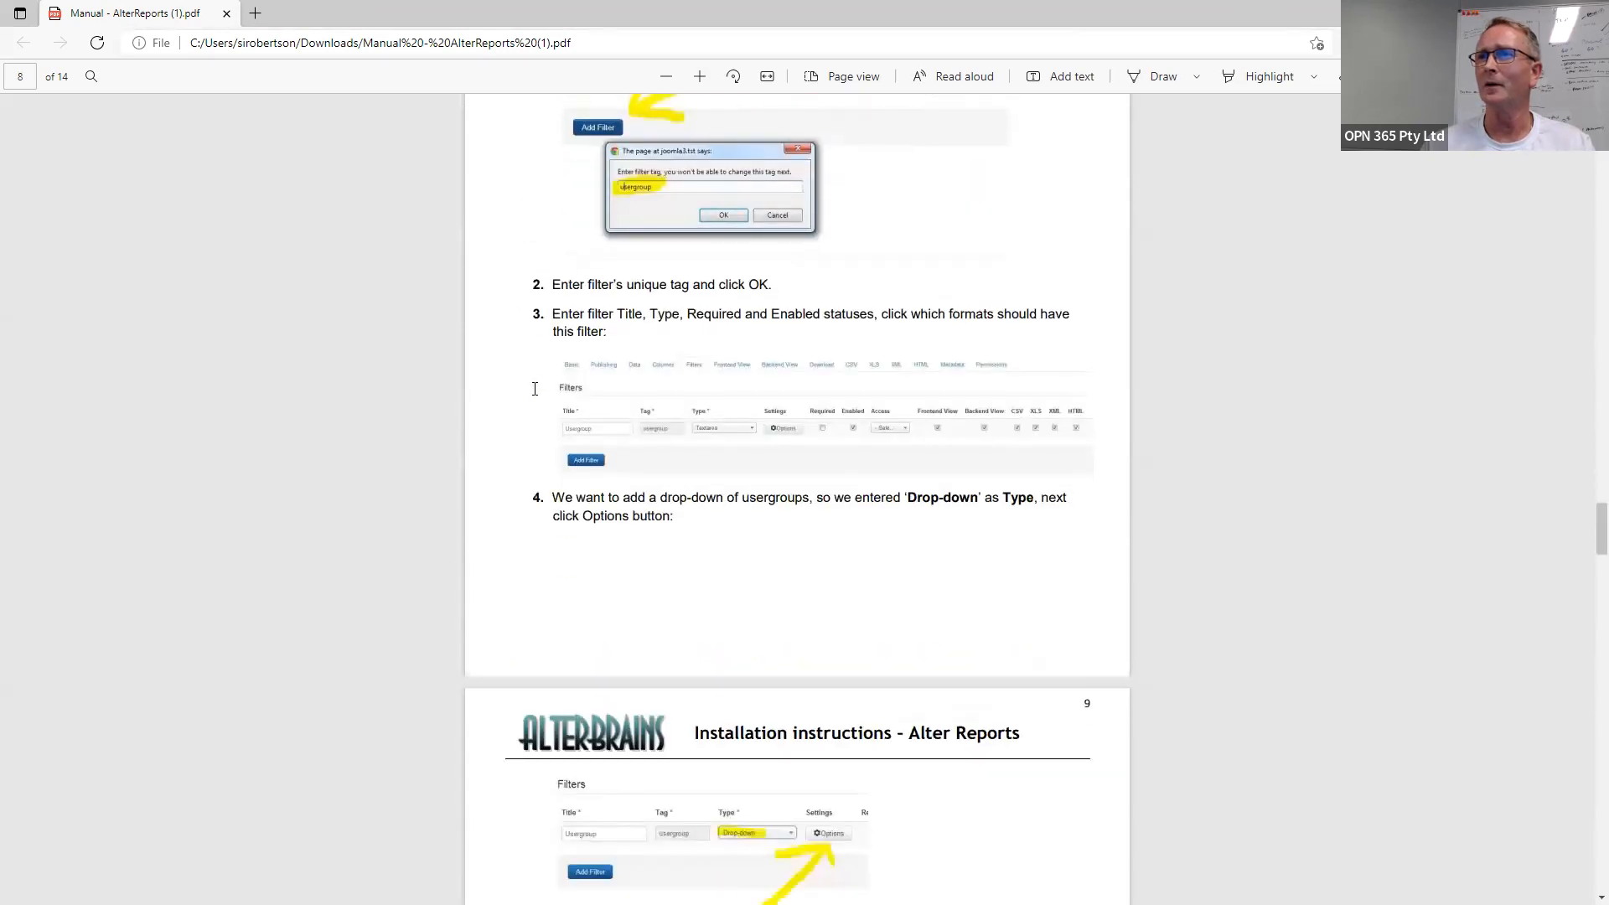
scroll(535, 389, "down", 8)
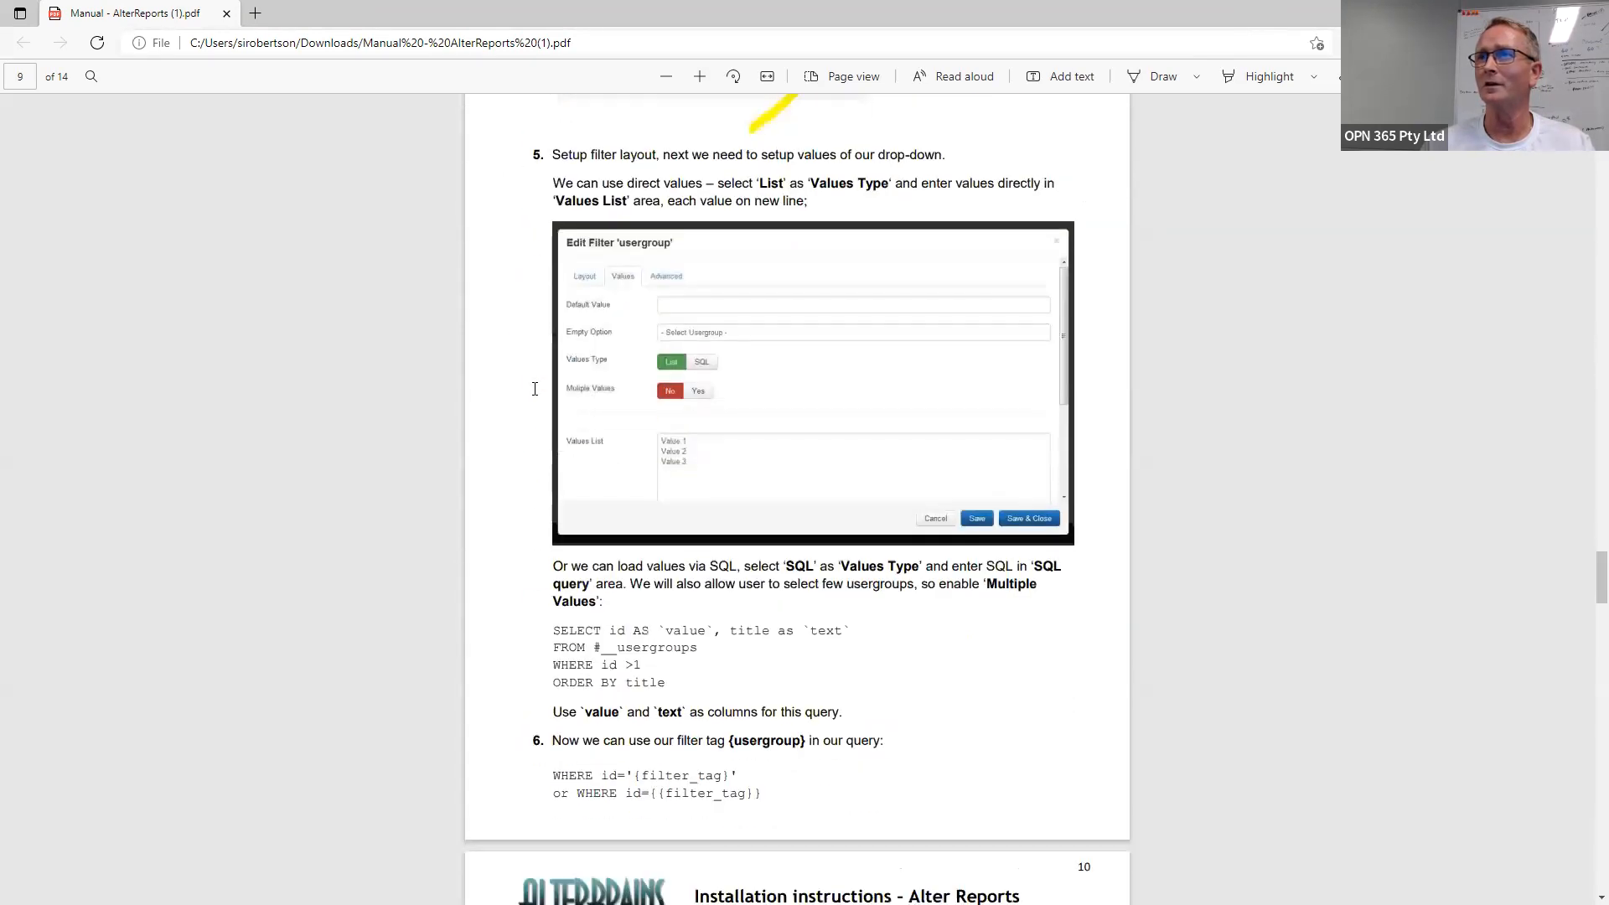
scroll(535, 389, "down", 10)
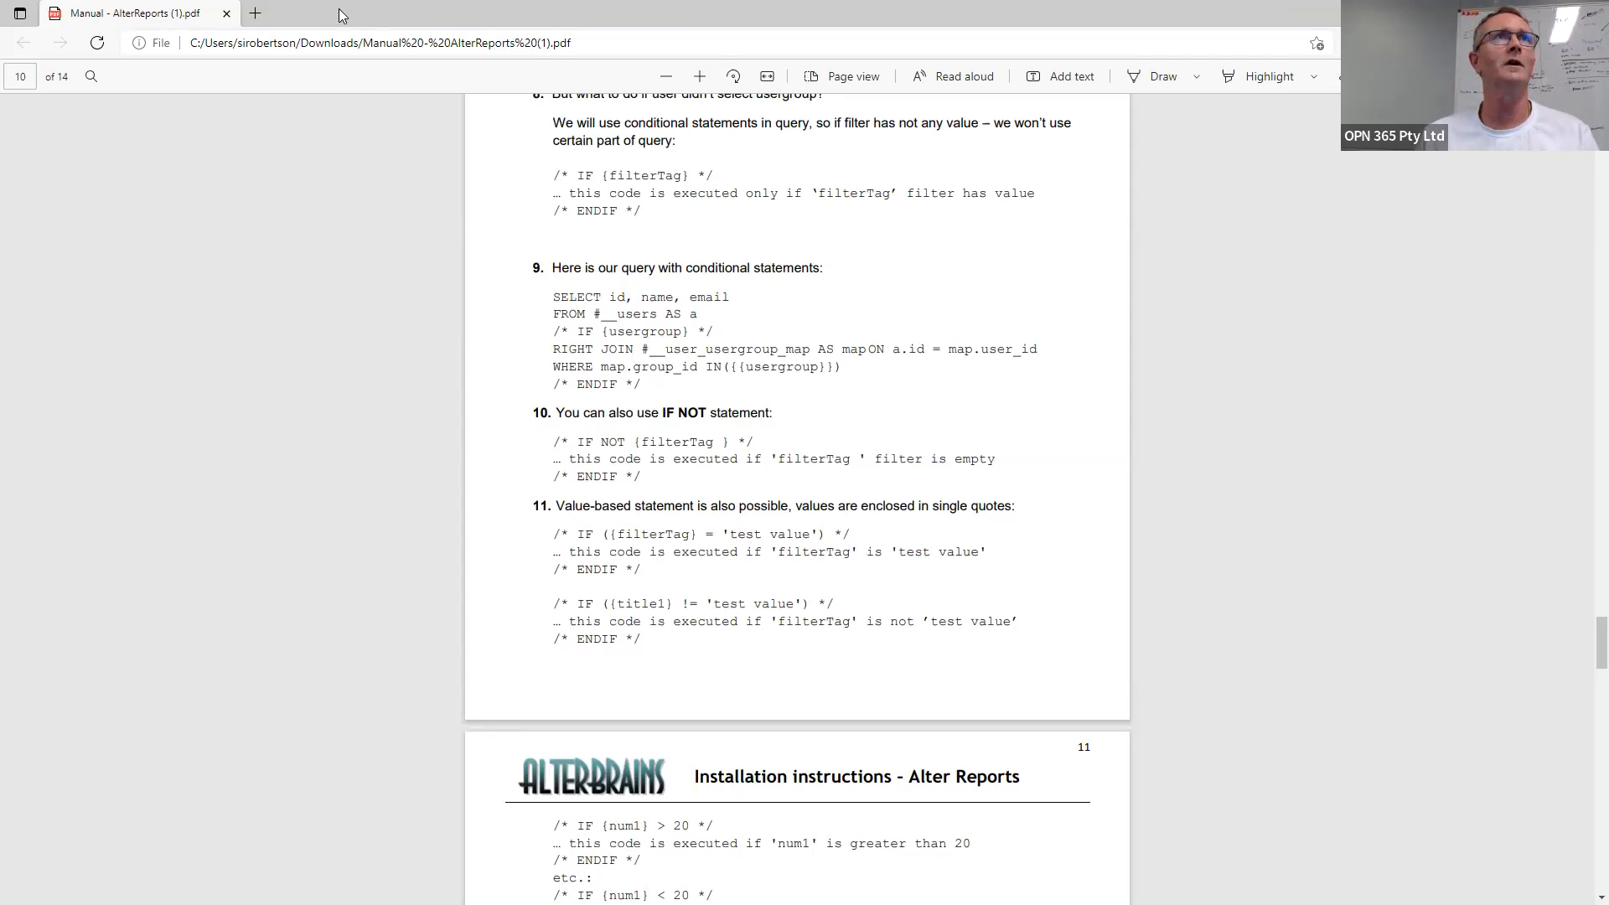
left_click(1511, 14)
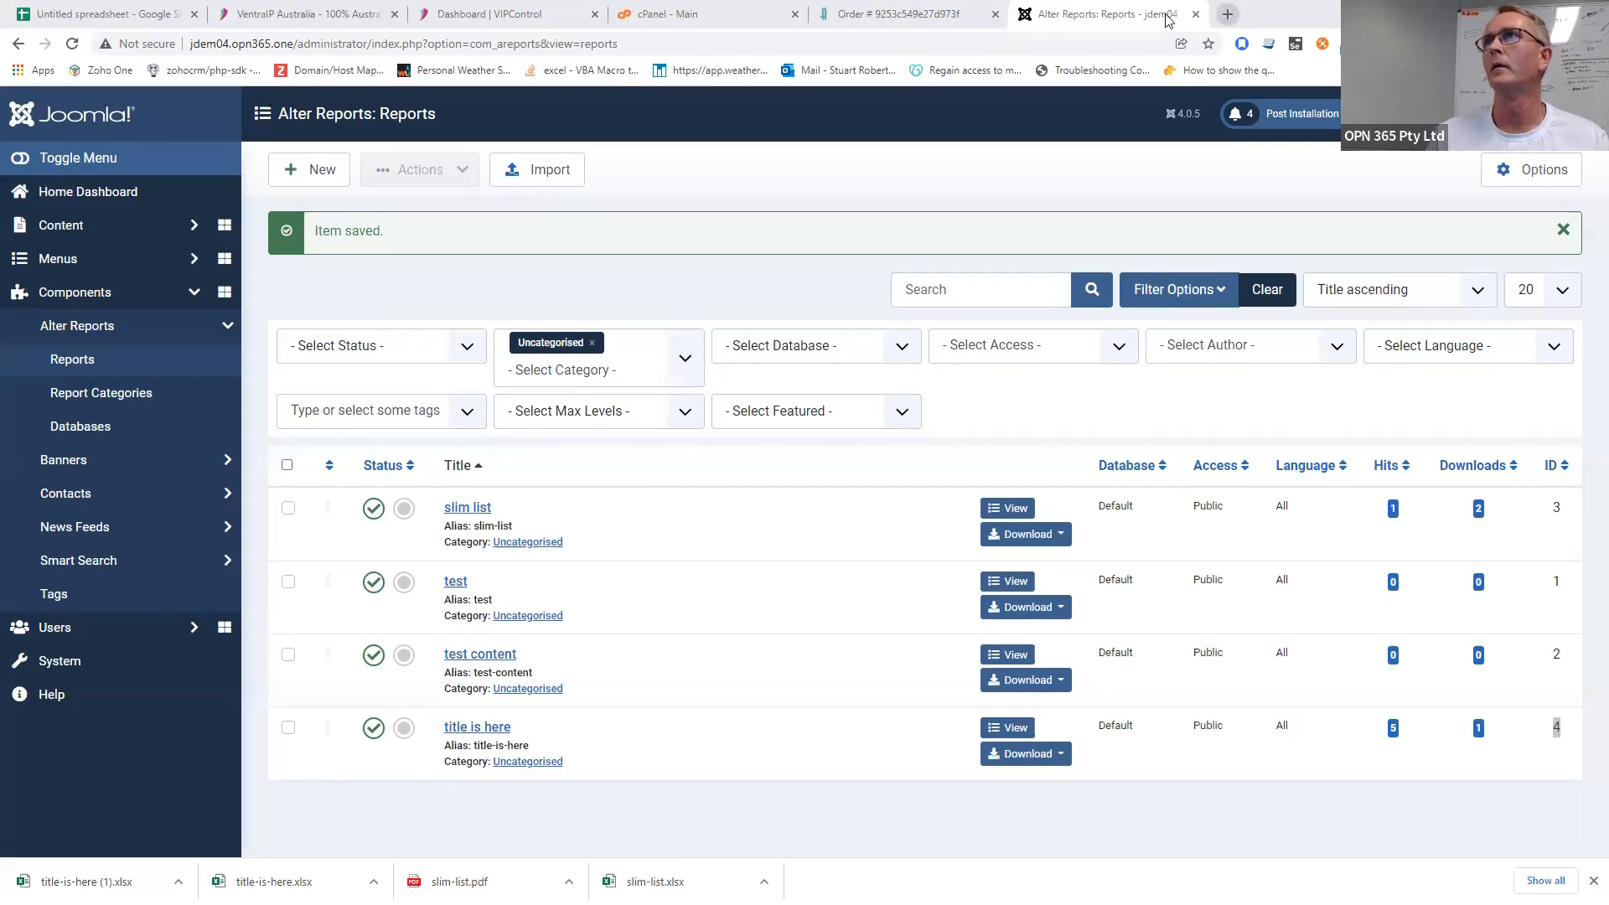
- Open the administrator login page of independentretirees.com.au in a new browser tab
left_click(1228, 17)
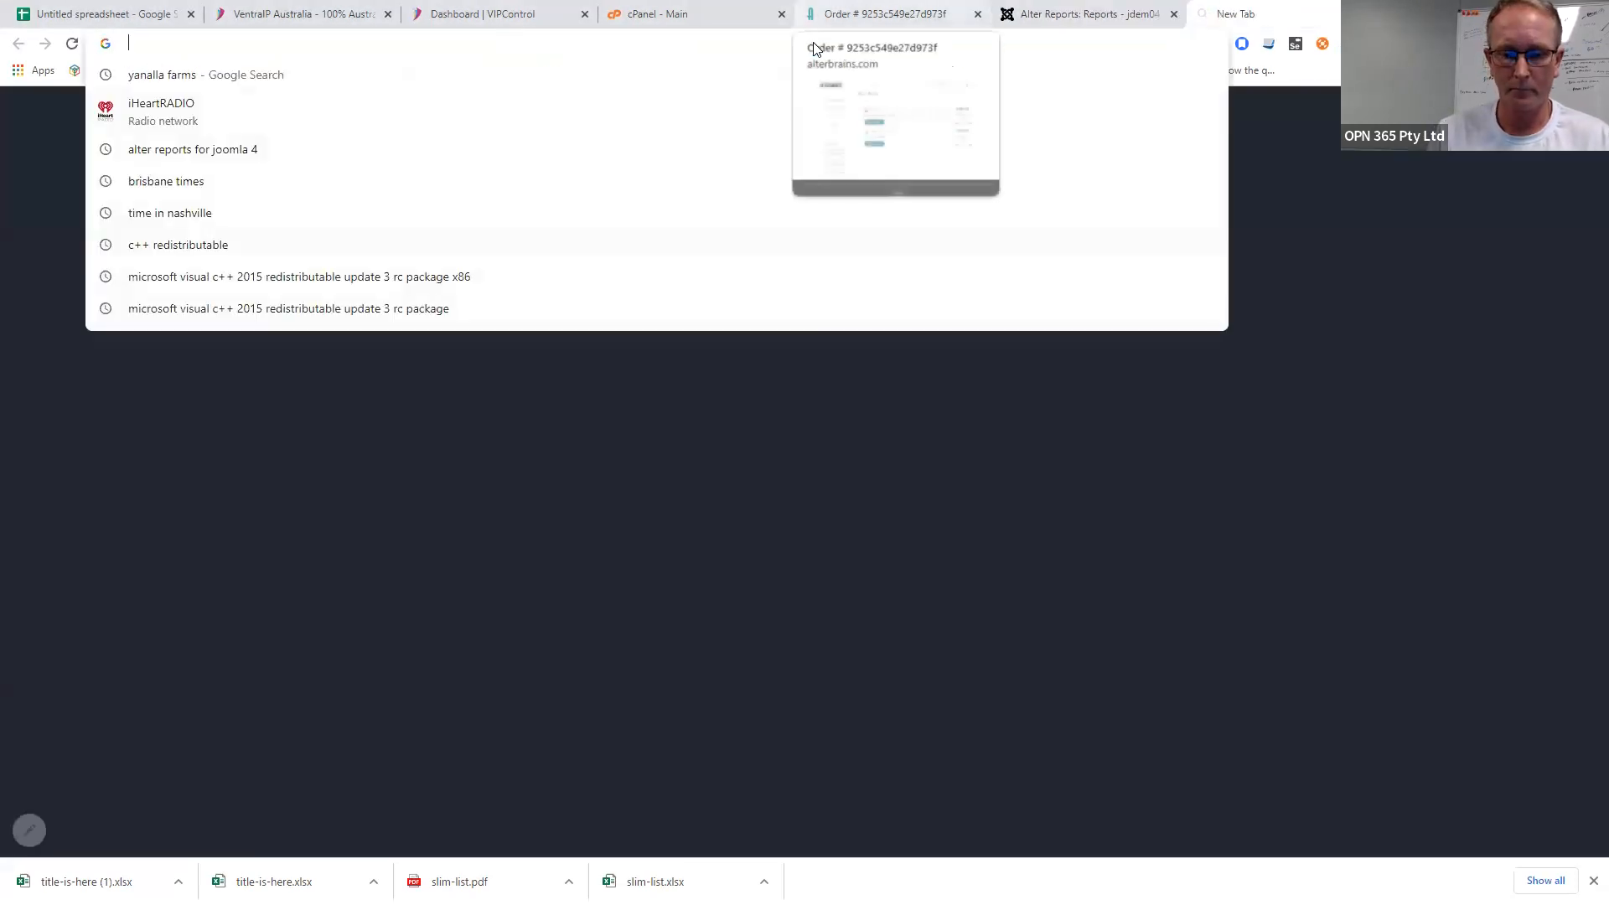
type("independentretirees.com.au")
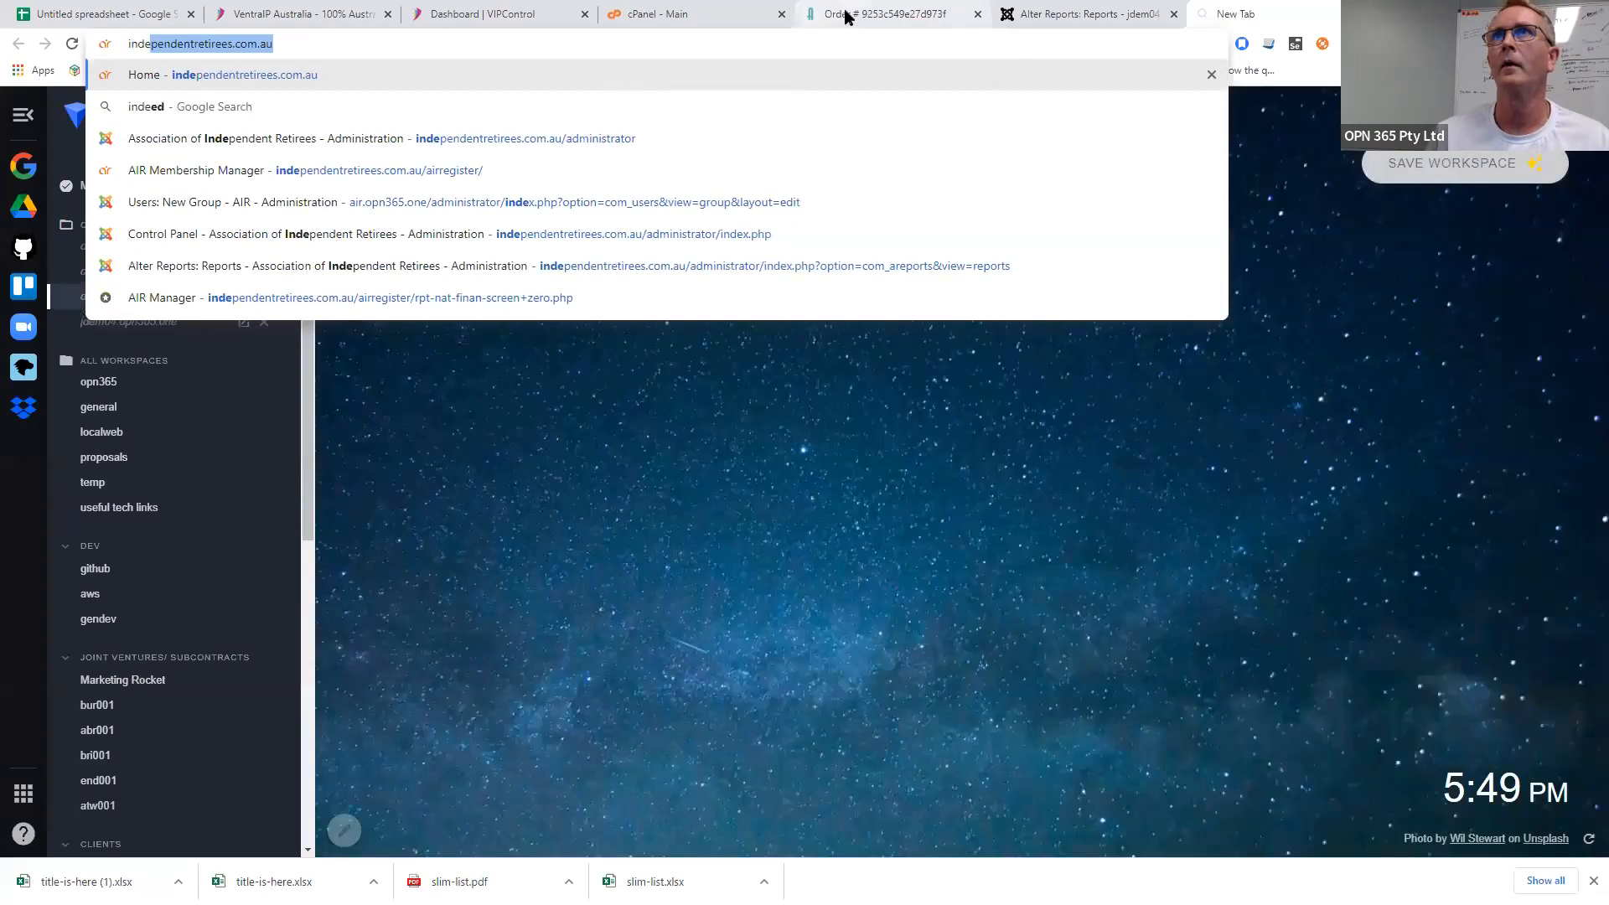
left_click(671, 138)
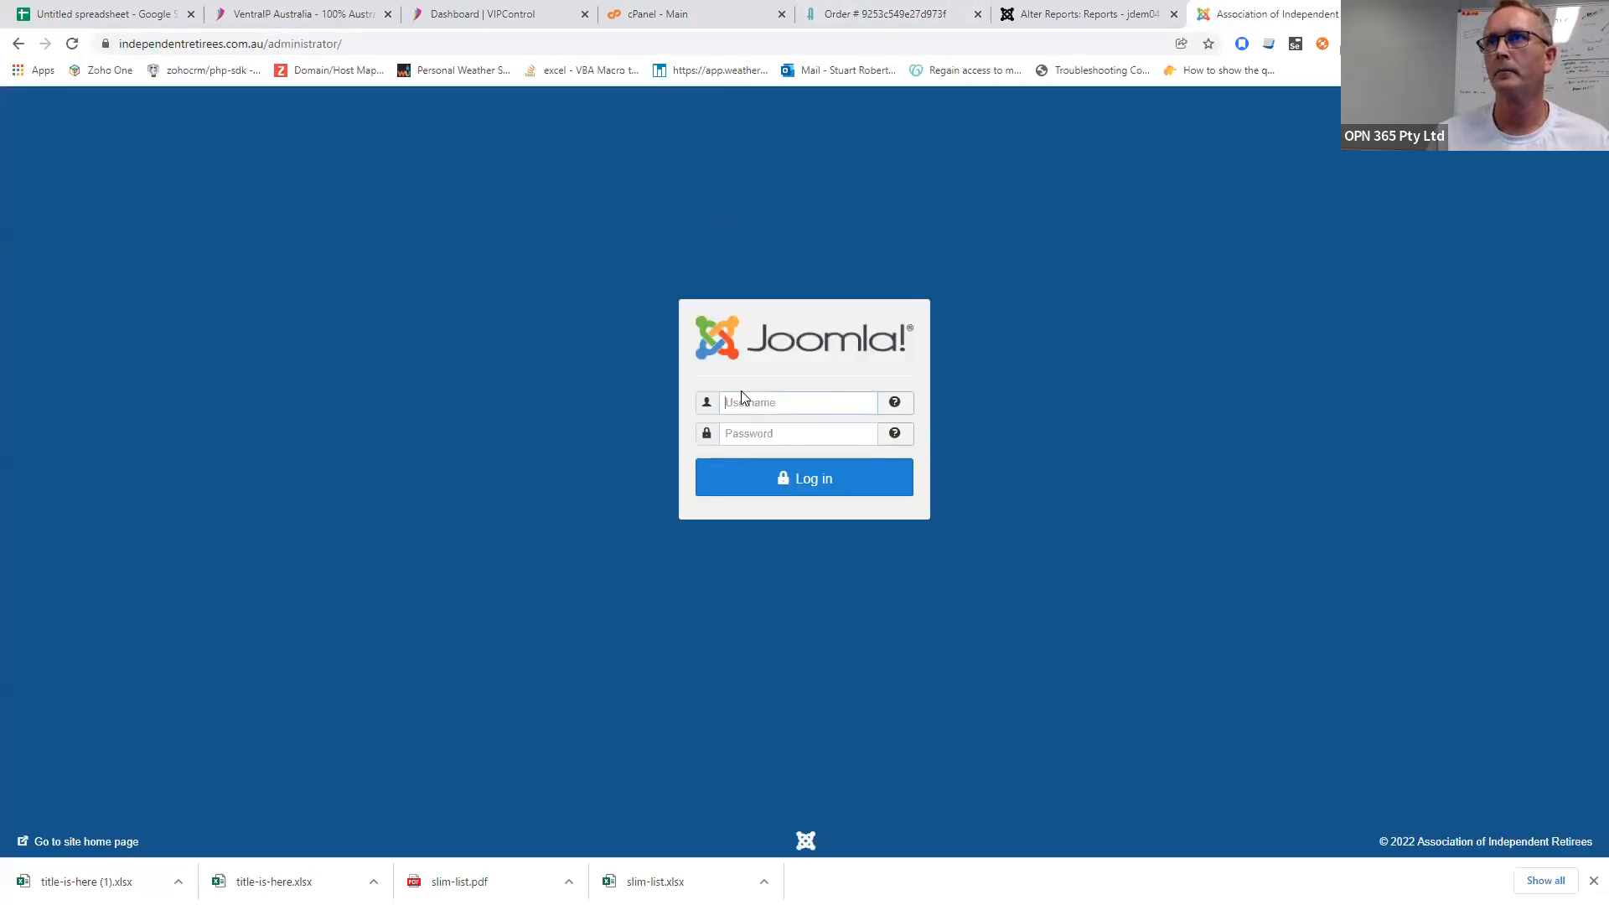
- Log in to the Joomla administrator with the admin username and the account password
type("ad")
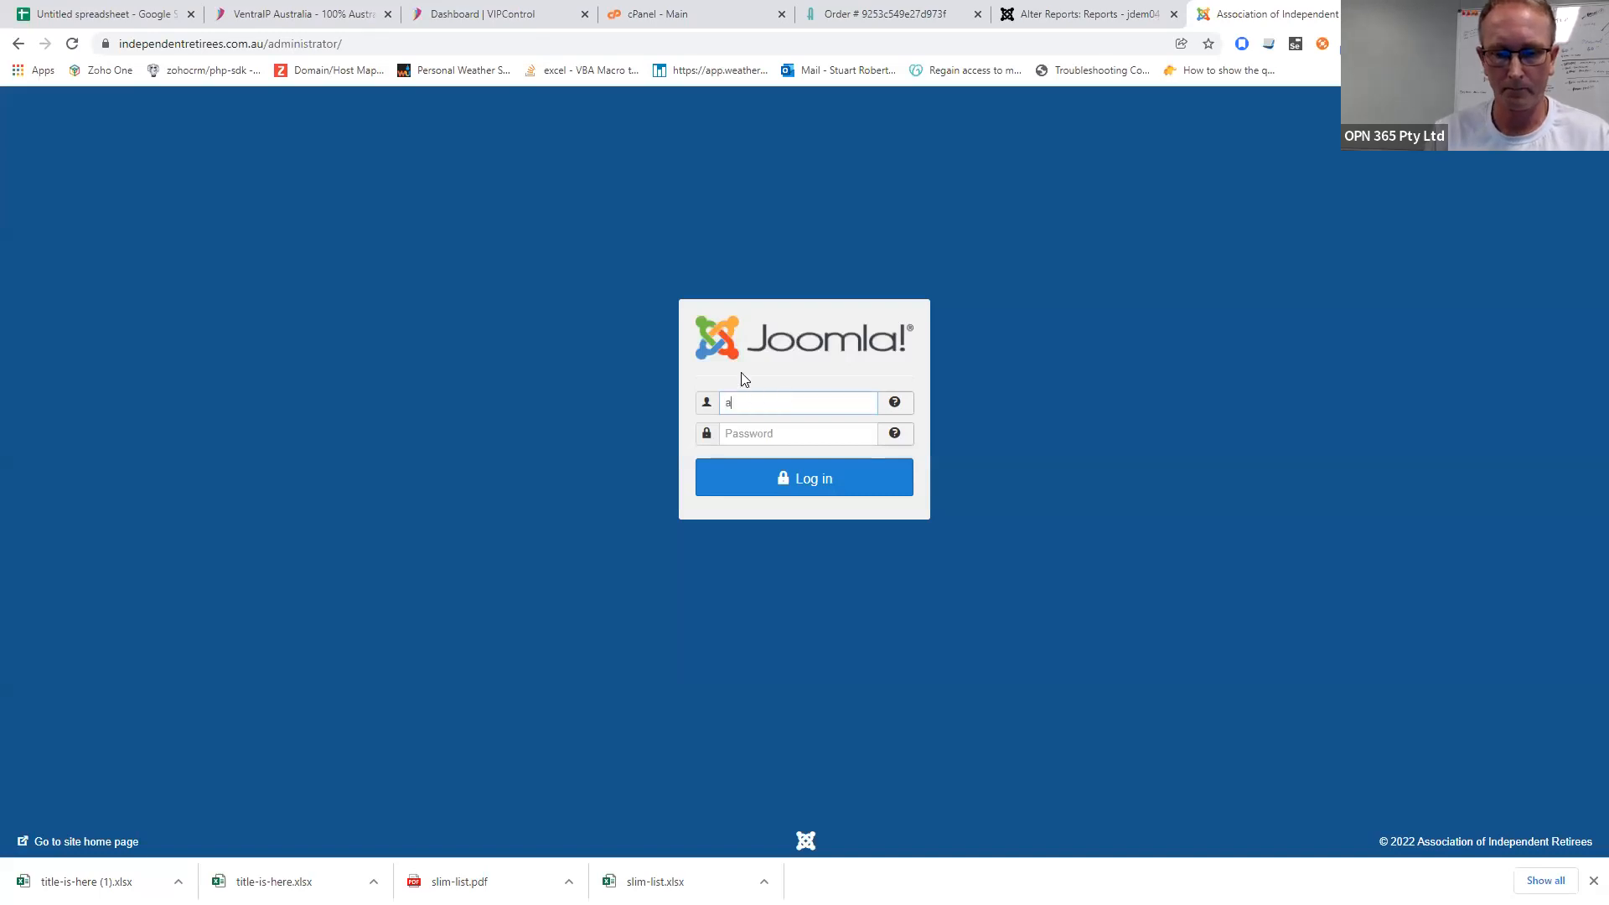
key("BackSpace")
key("BackSpace")
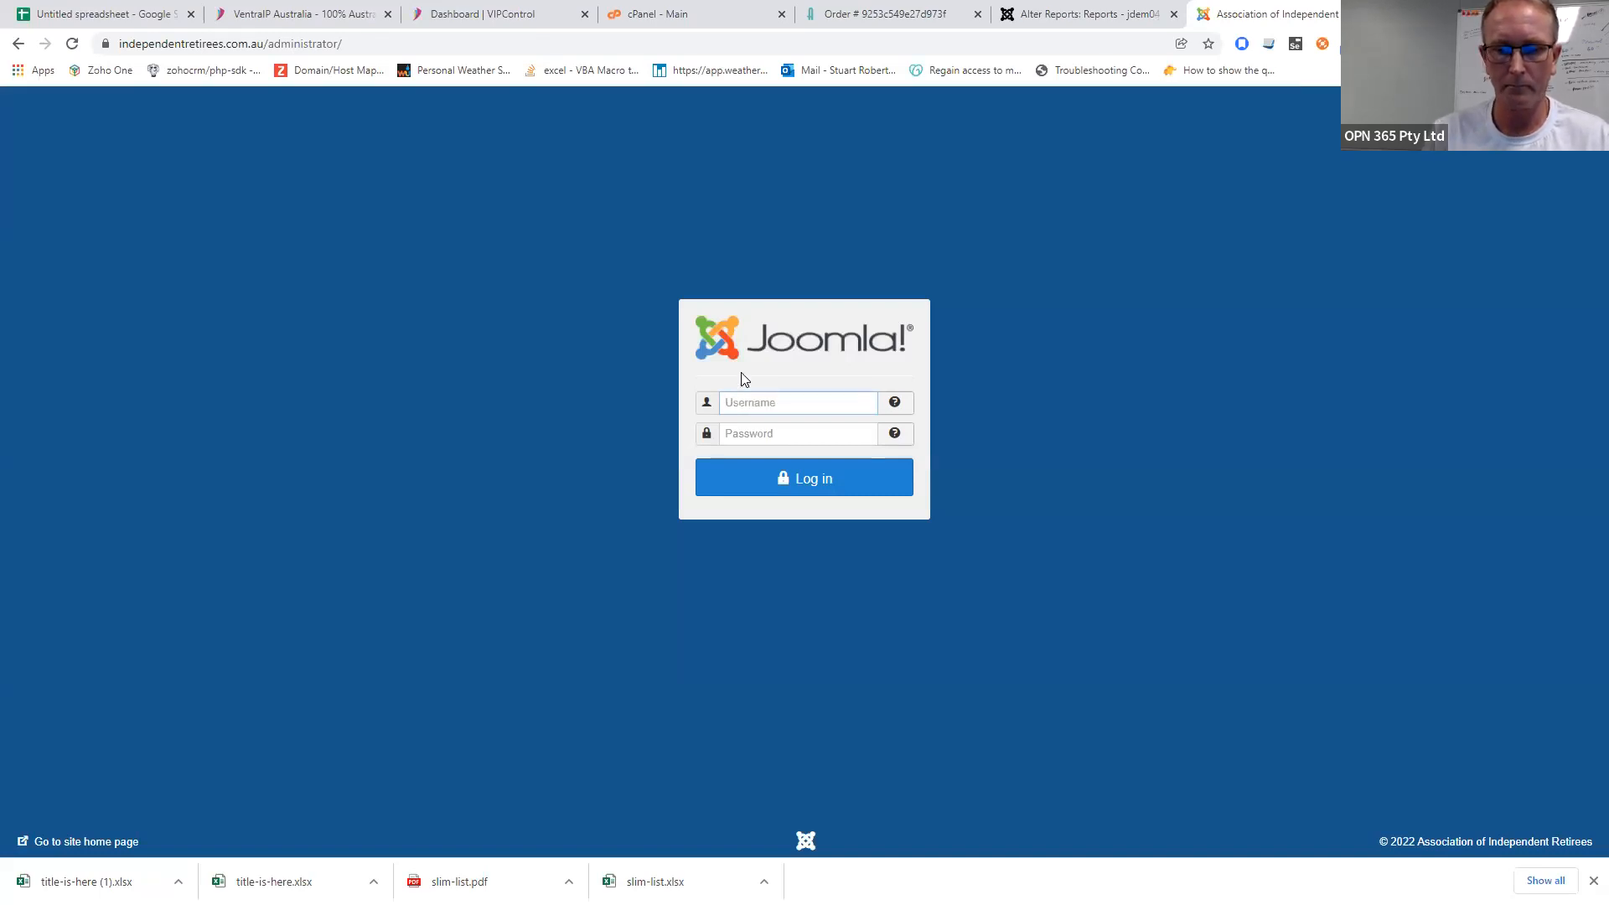
type("airadmin")
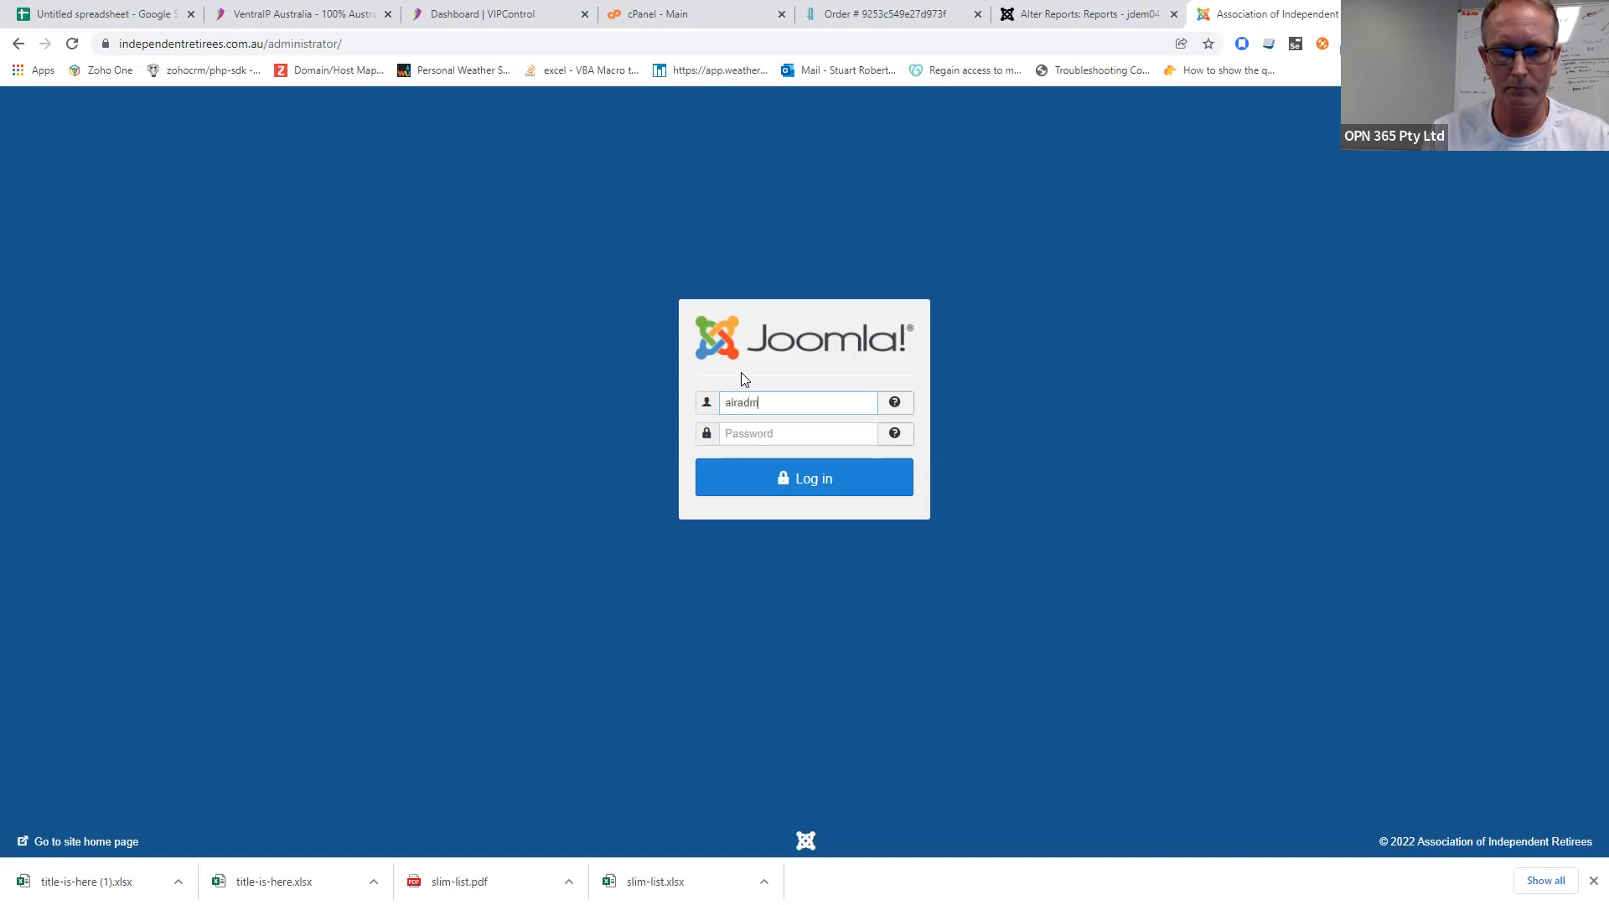
key("Tab")
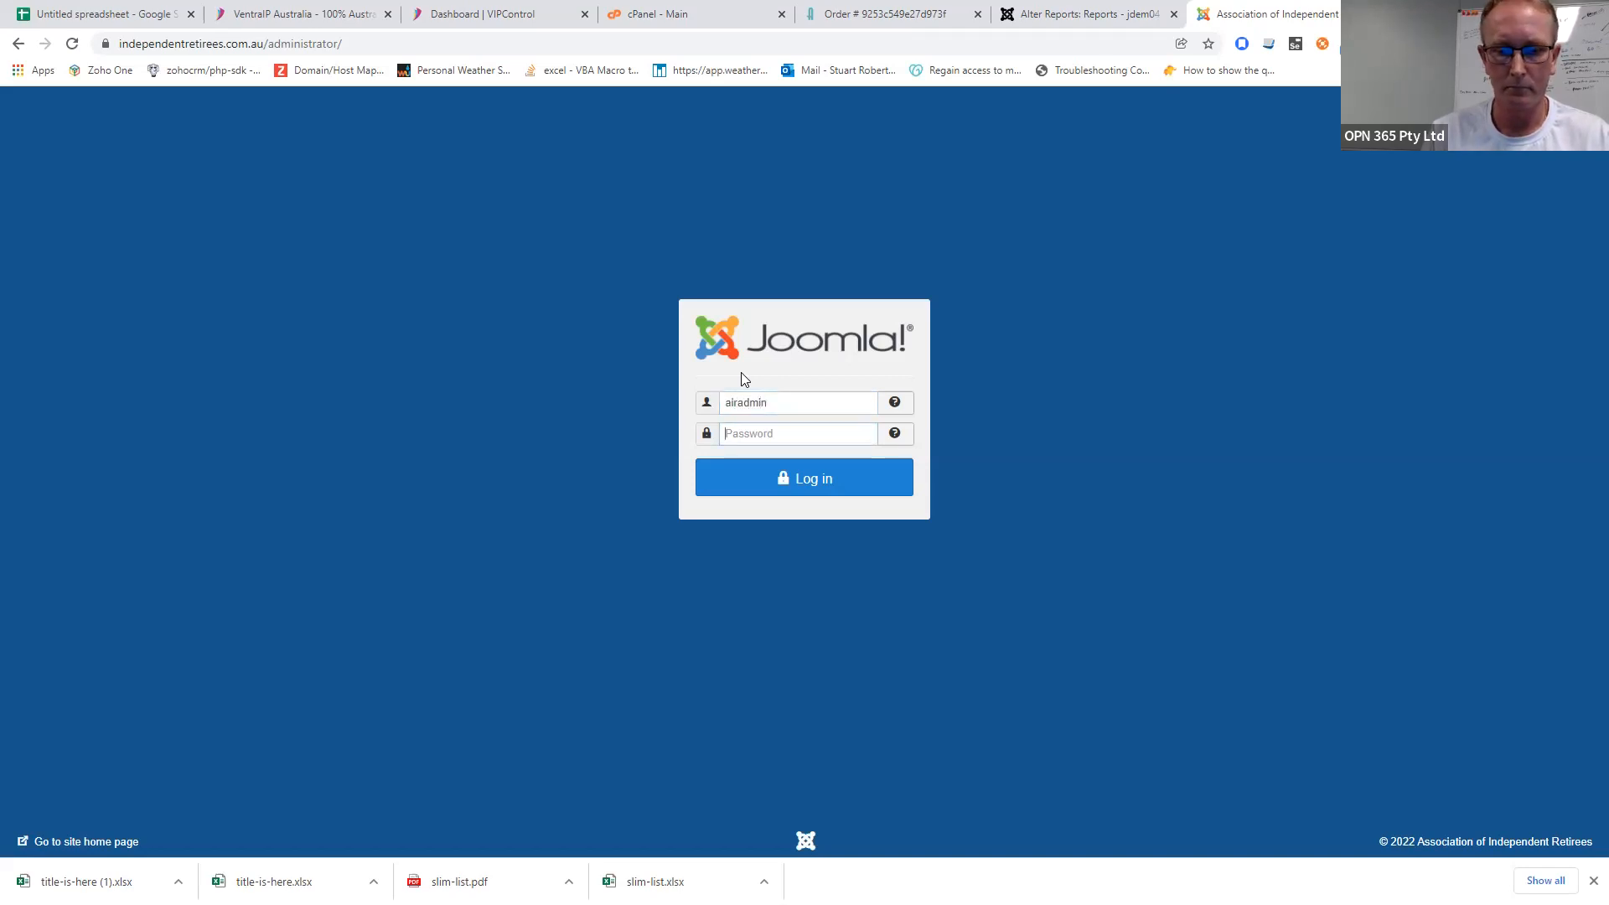
type("••")
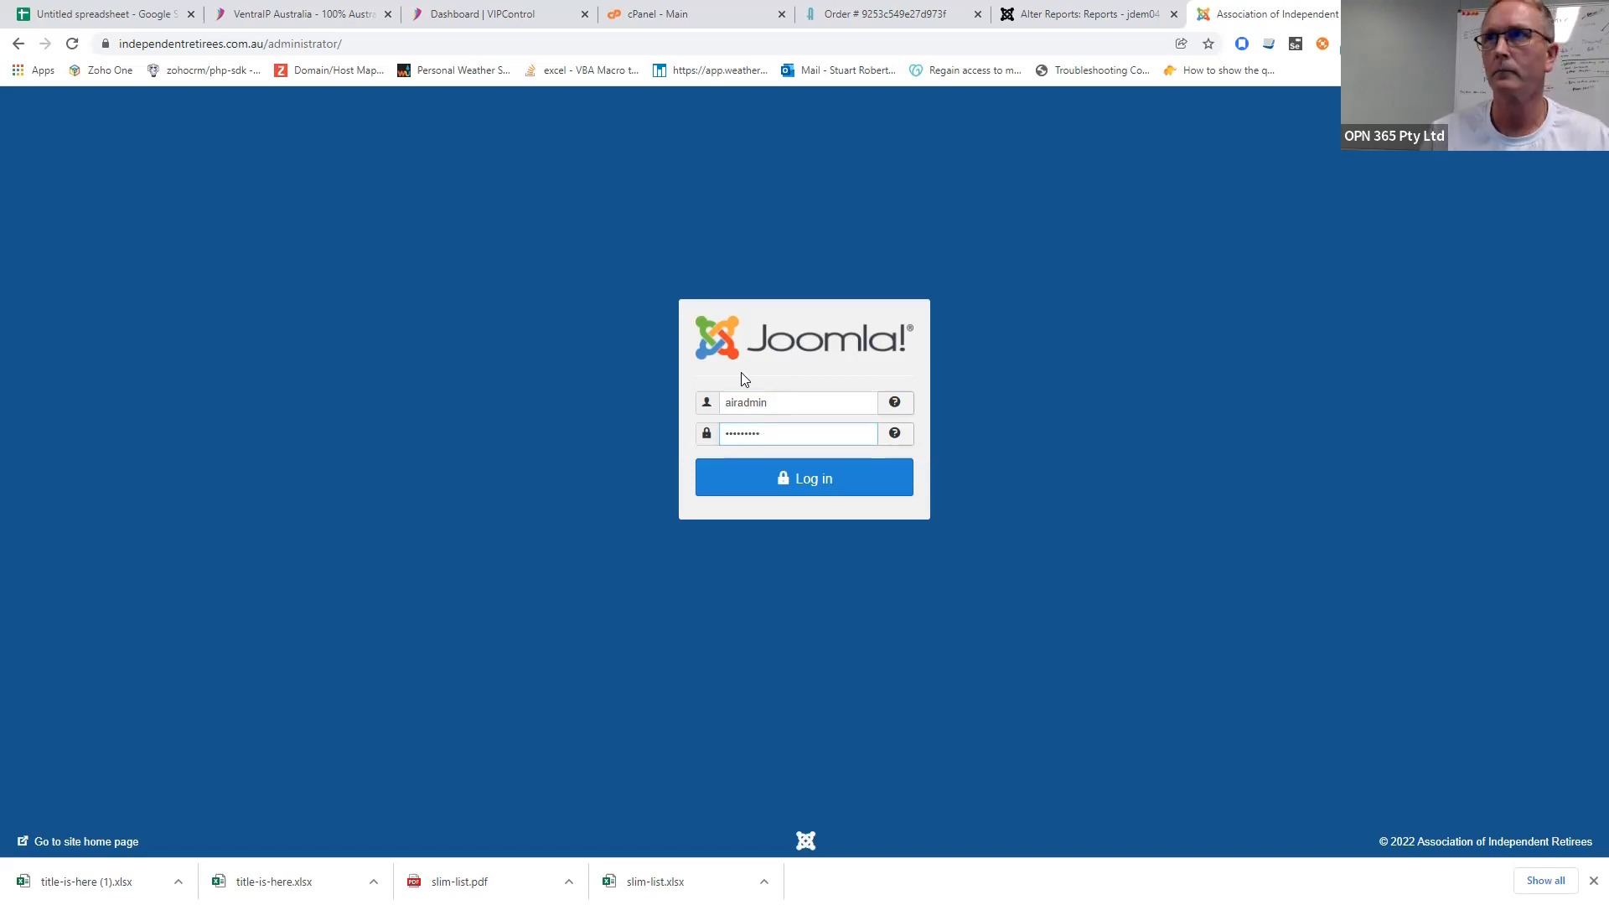
left_click(712, 478)
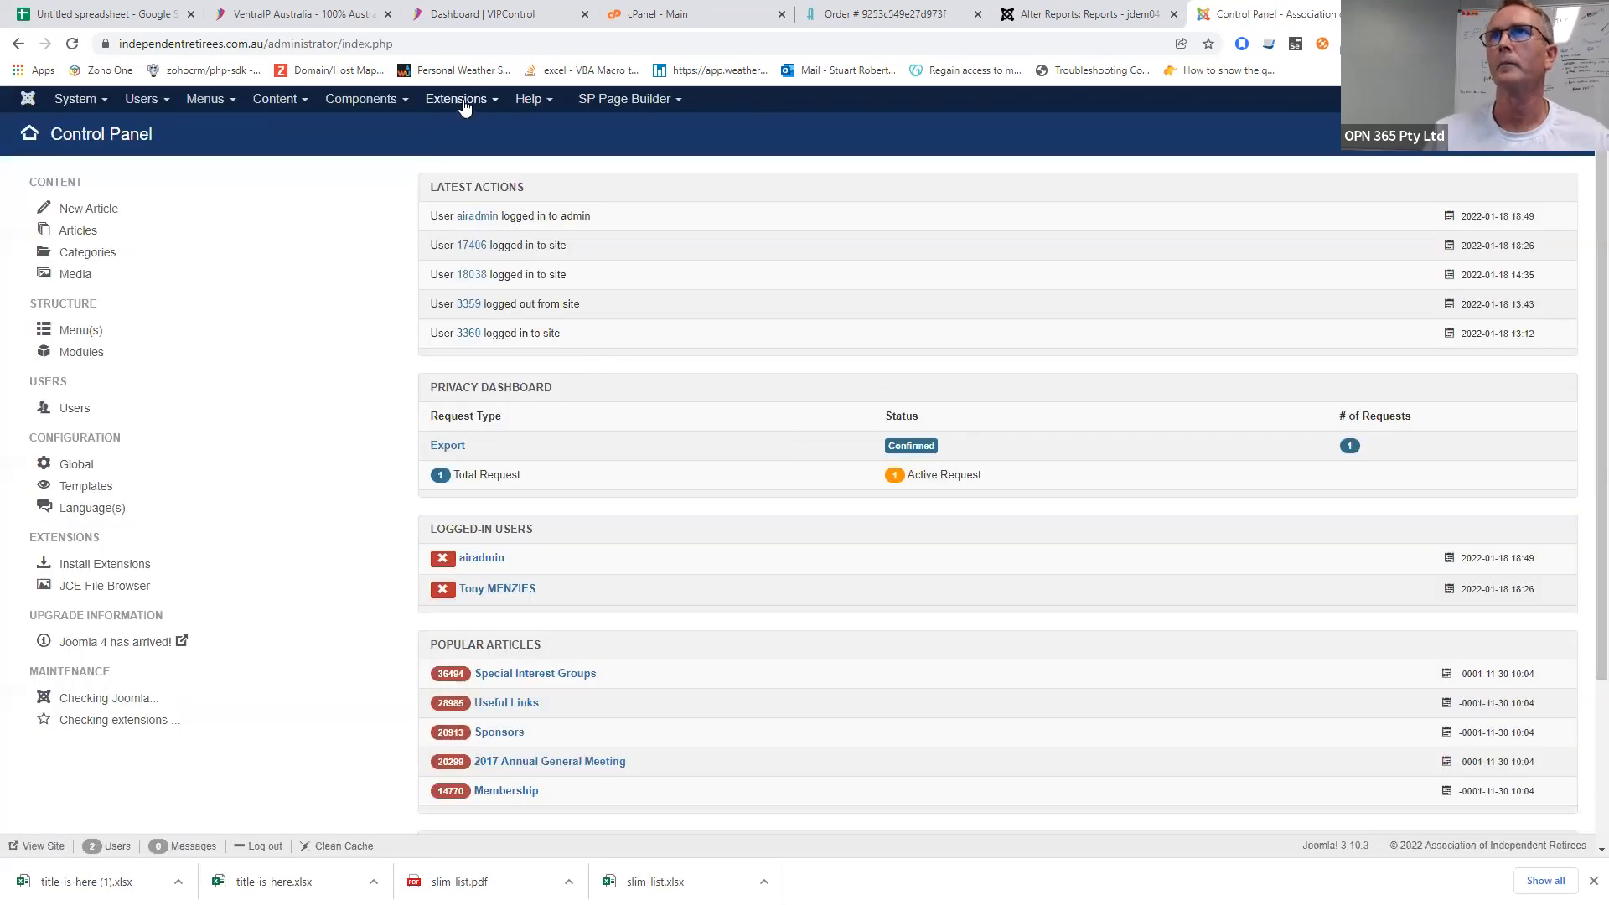
- Open the Alter Reports component's report list and filter it to the Subscription Plan Reports category
left_click(441, 101)
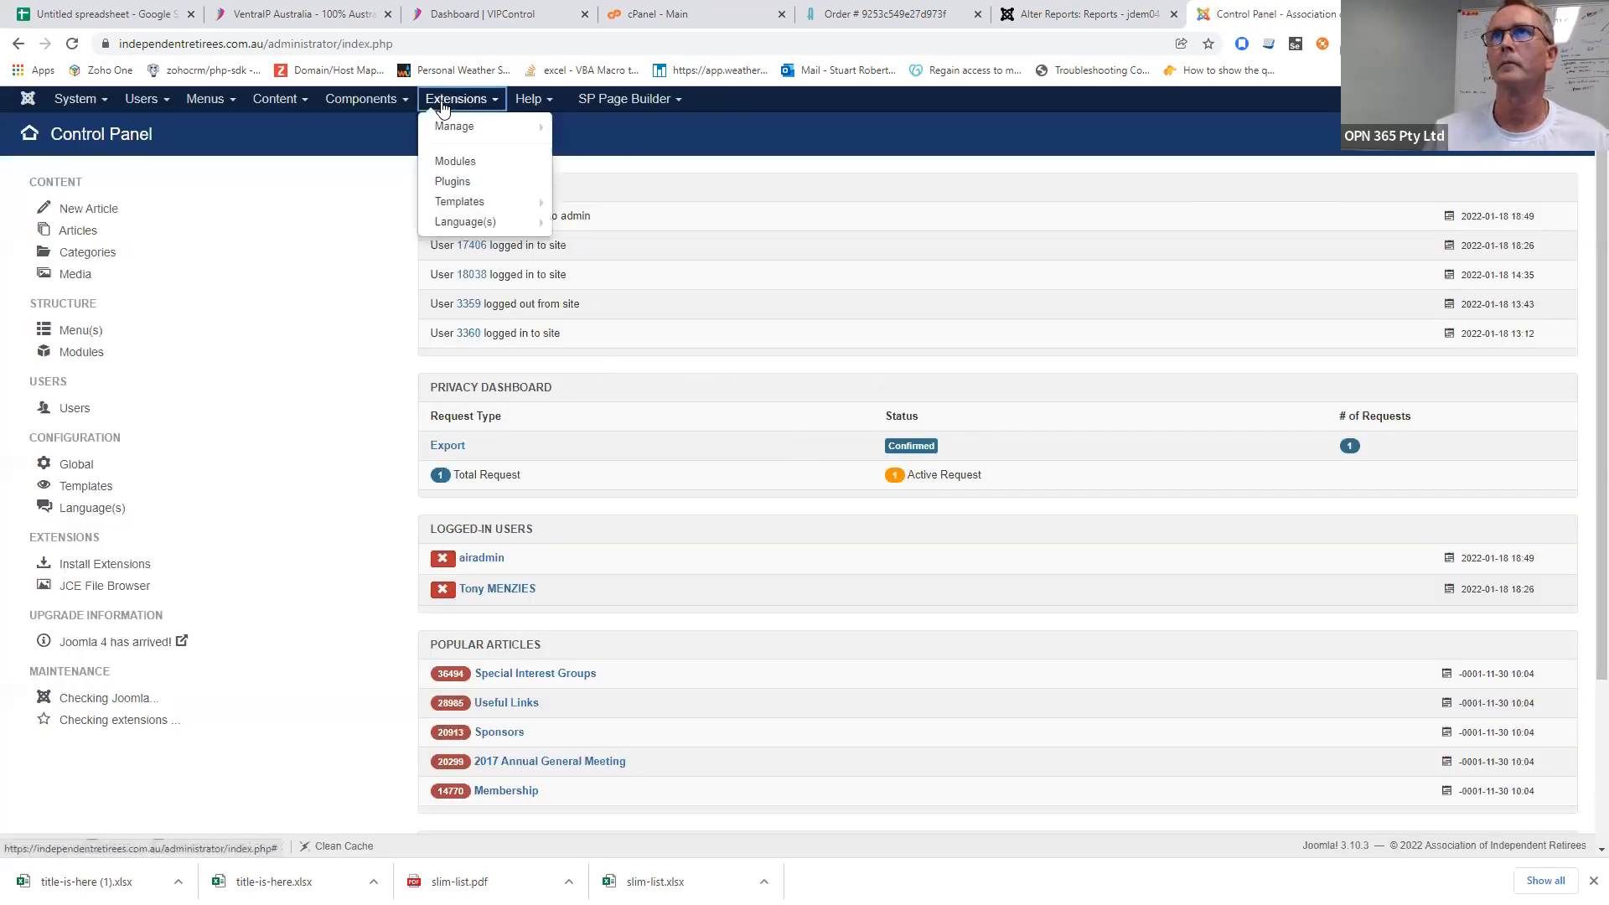
left_click(360, 99)
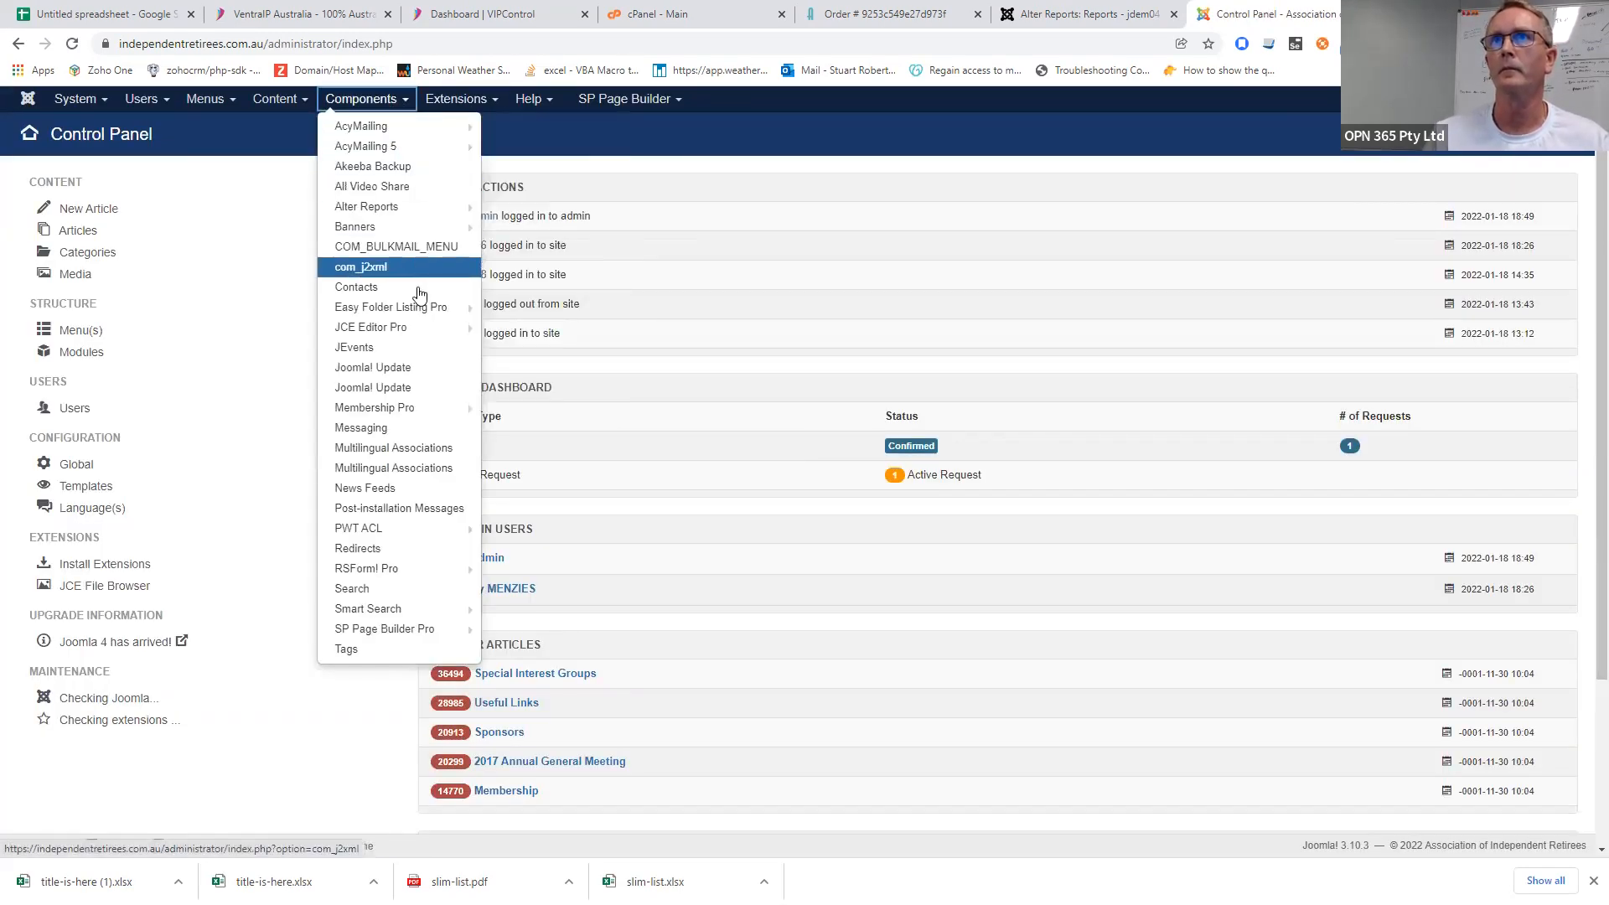
left_click(389, 208)
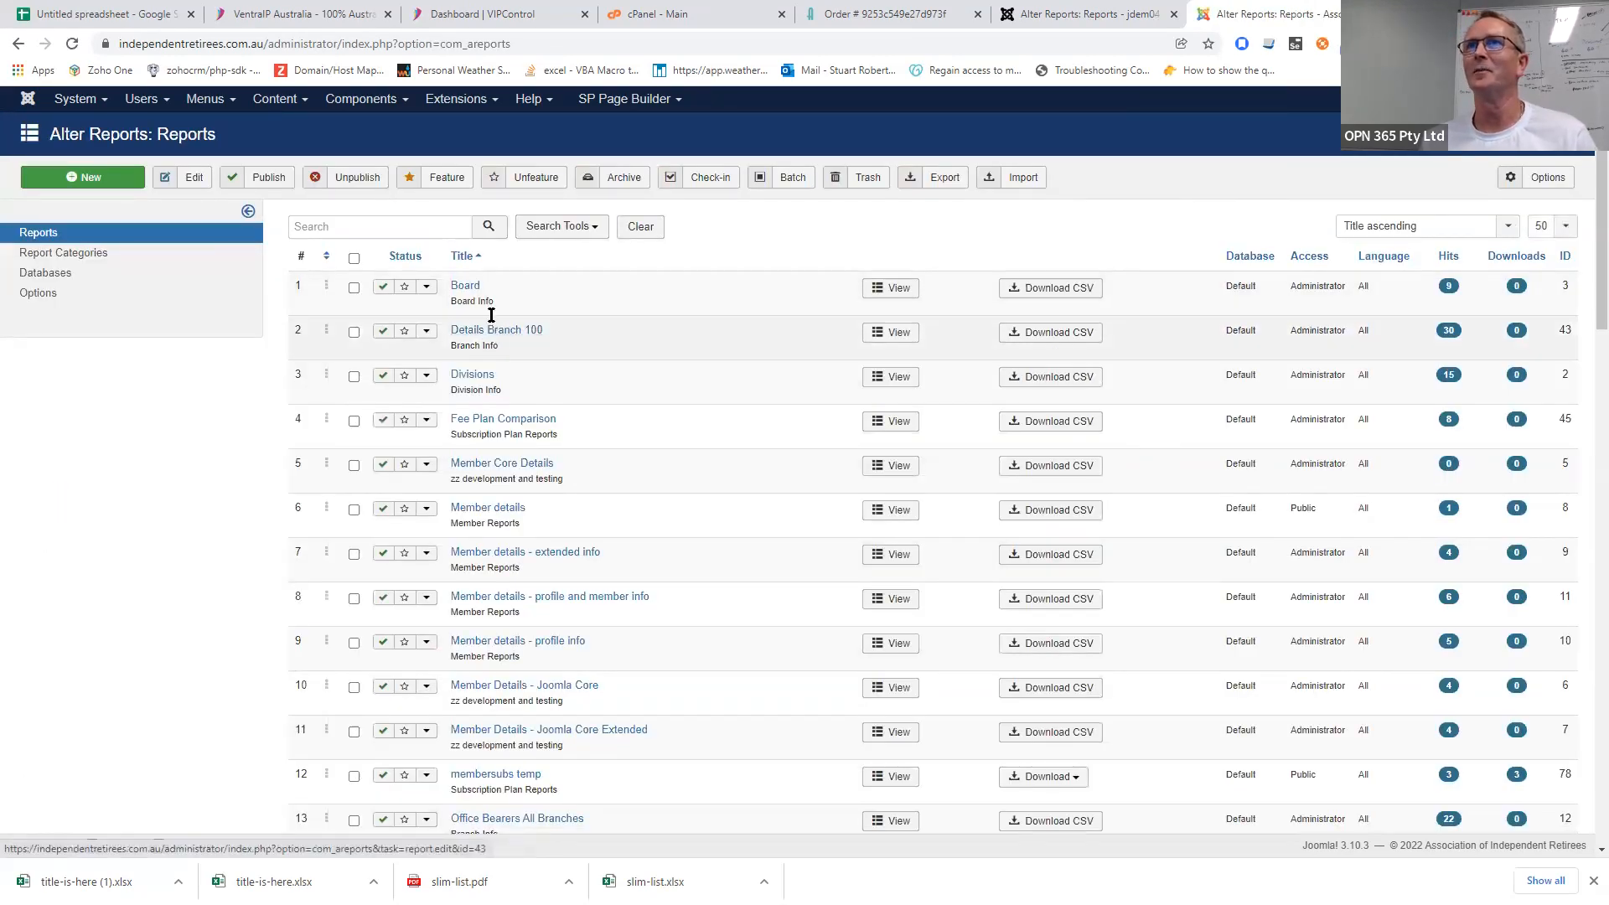
left_click(560, 226)
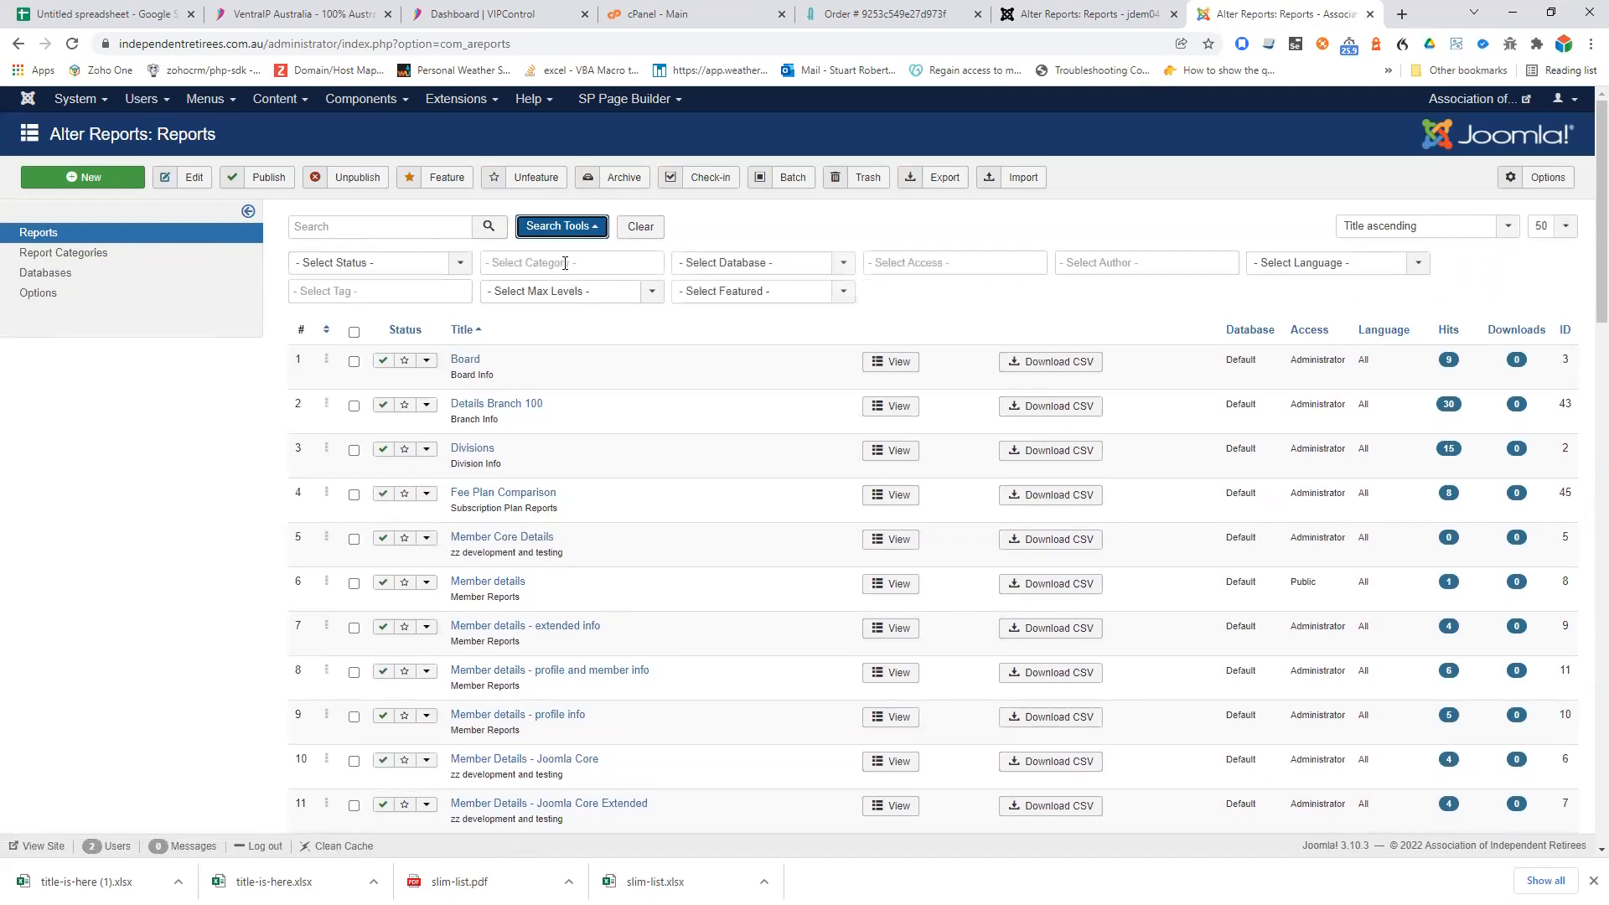
left_click(564, 262)
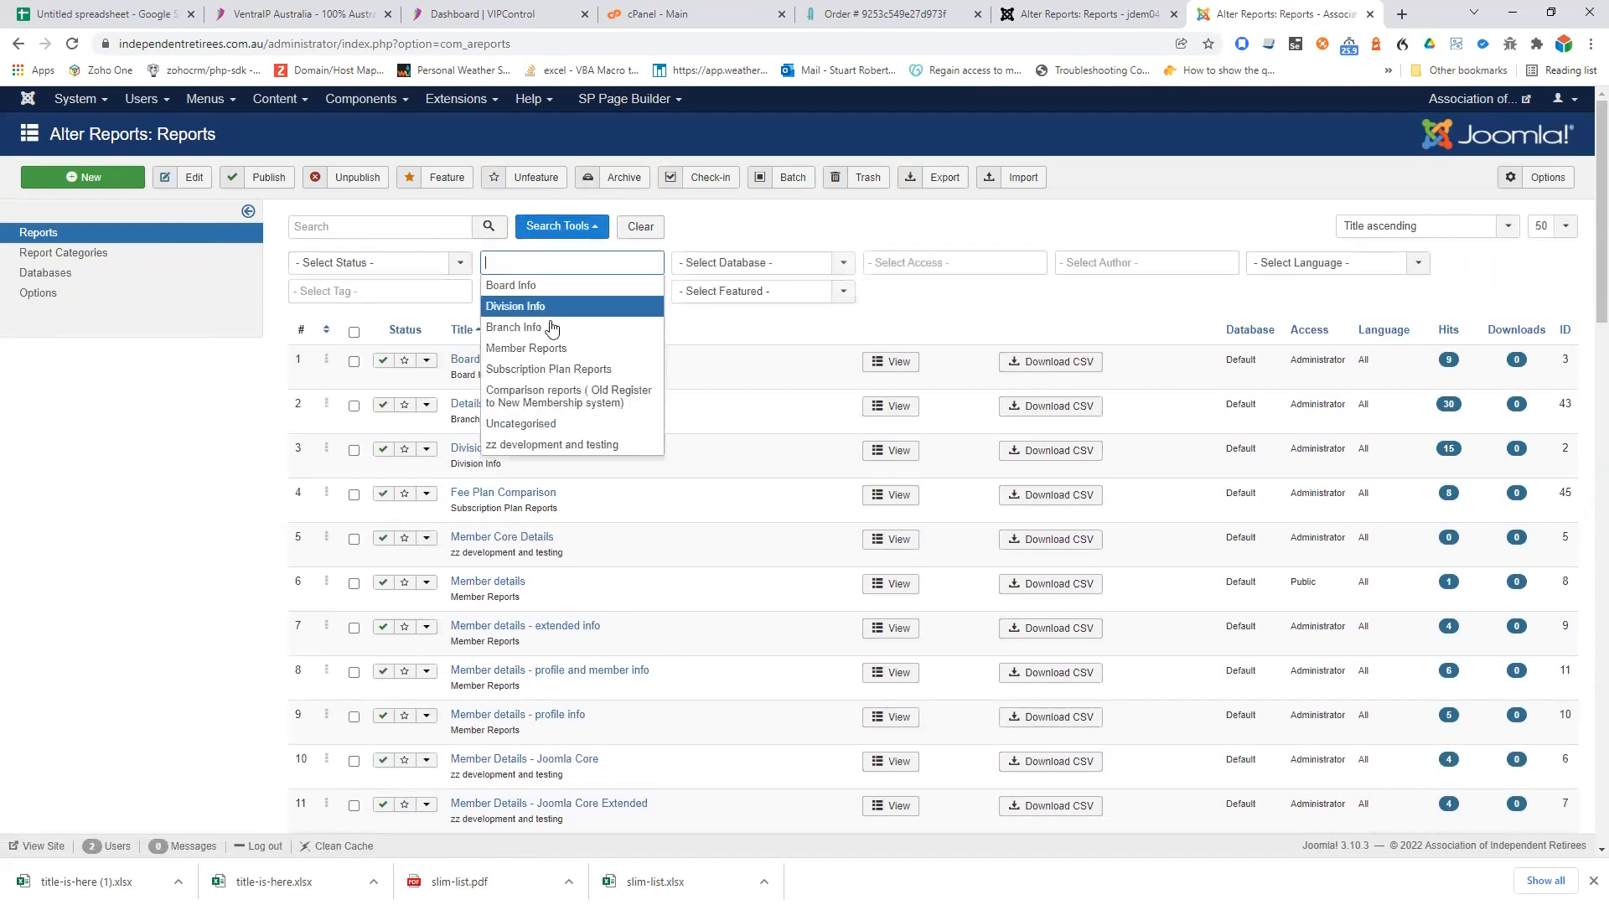
left_click(538, 374)
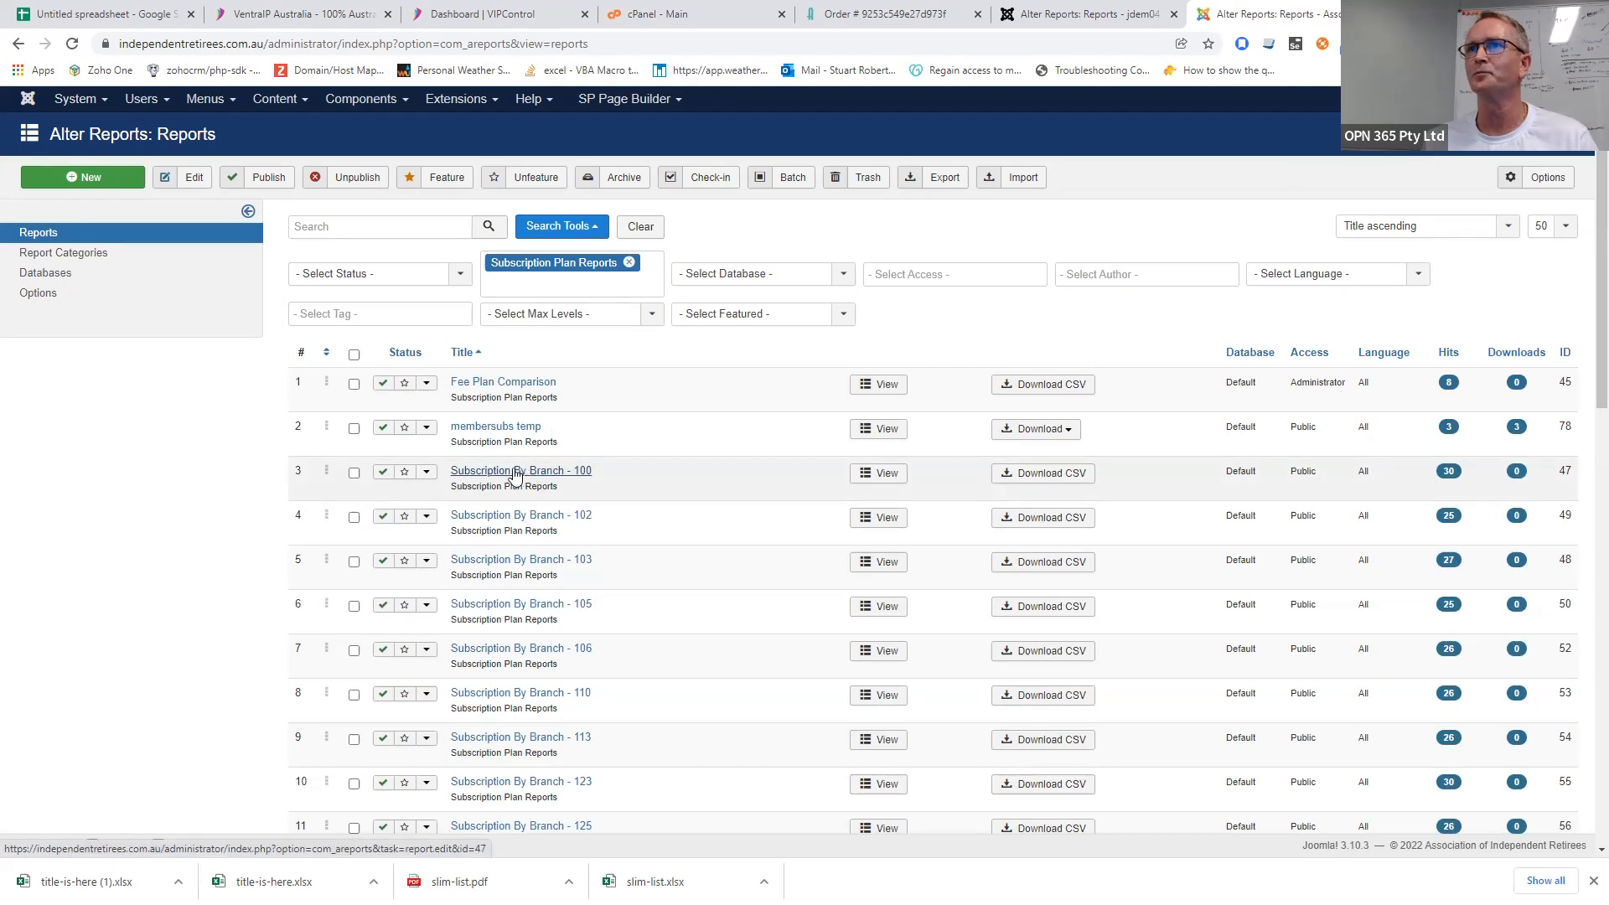
- Open the "Subscription By Branch - 100" report for editing and view its SQL query
left_click(516, 471)
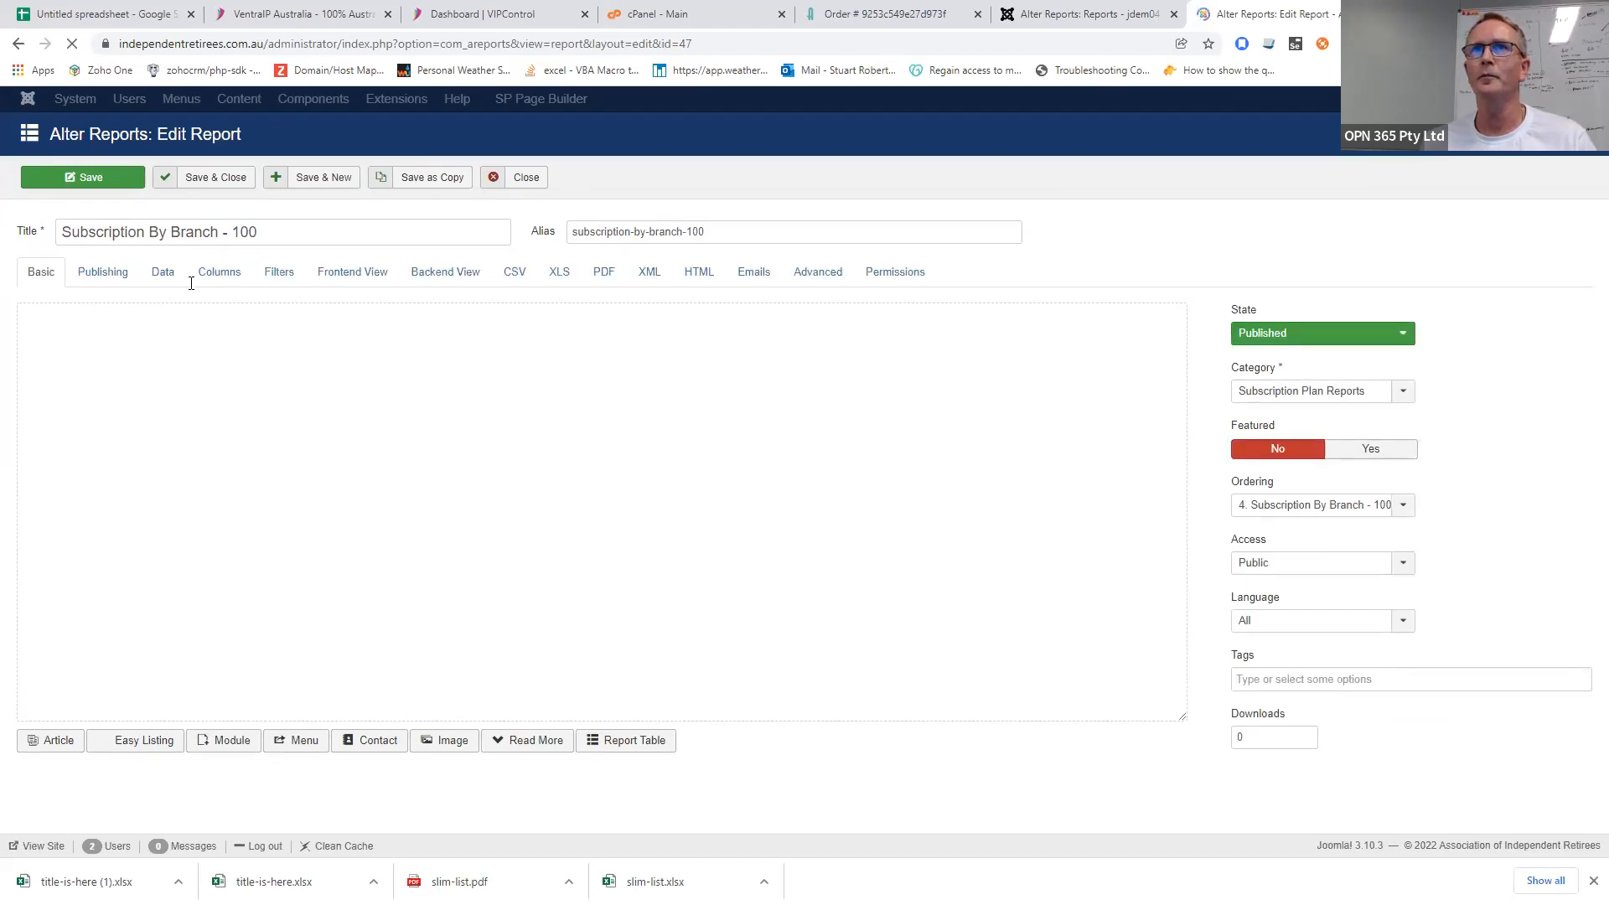
left_click(166, 277)
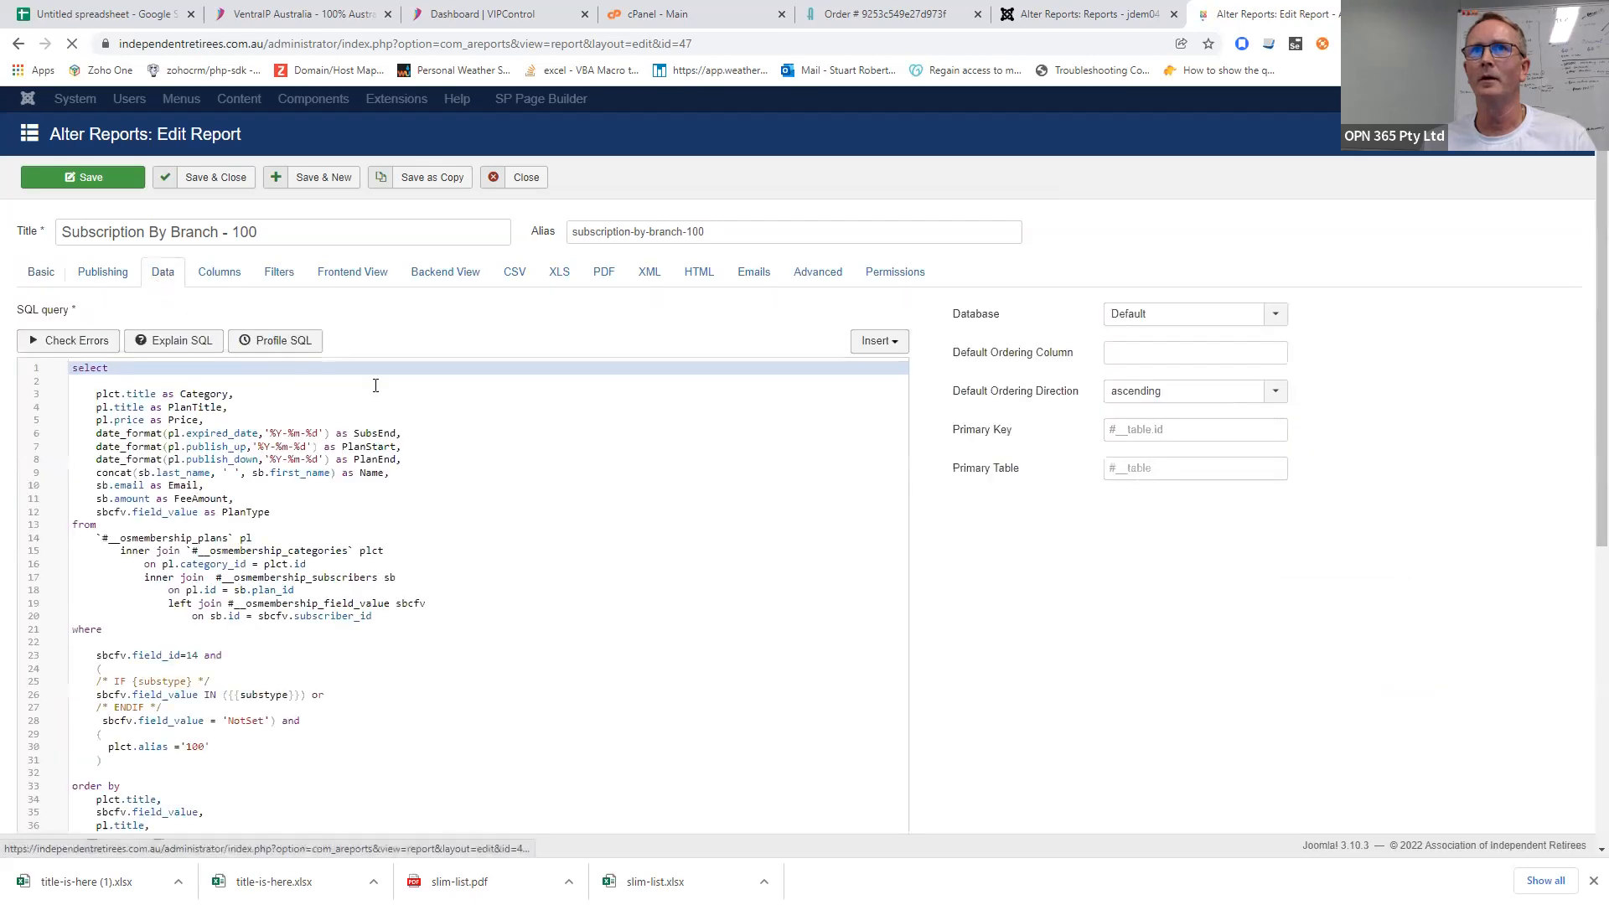
scroll(467, 392, "down", 2)
scroll(471, 391, "down", 1)
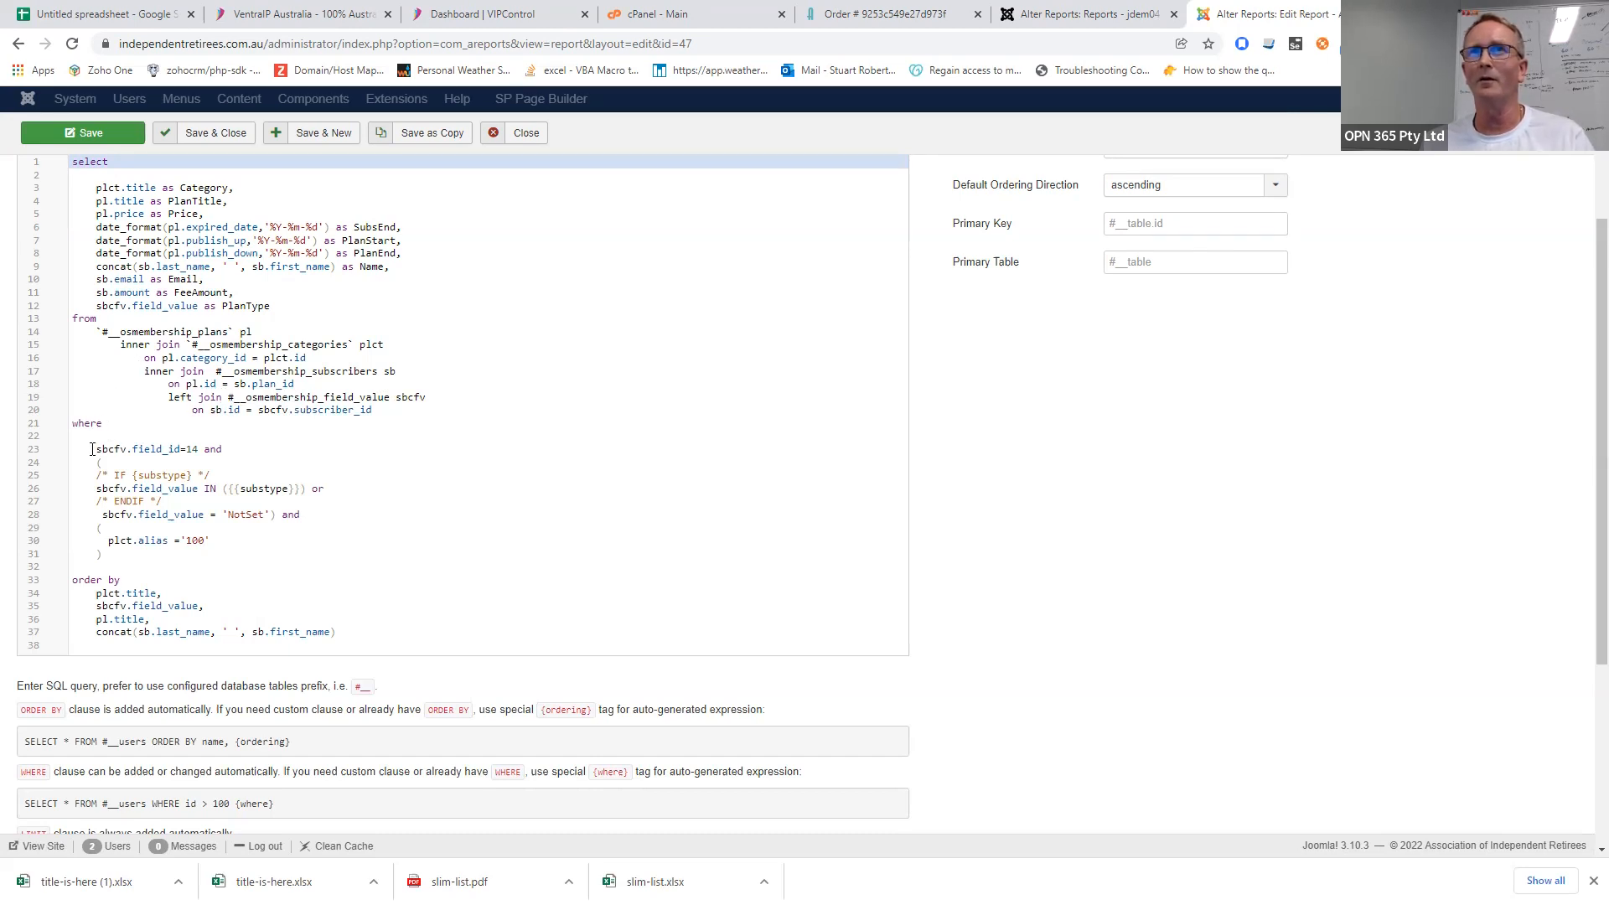
- Examine the query's where clause, highlighting the field_id=14 condition, the substype filter line and the plct.alias ='100' condition
left_click_drag(94, 449, 201, 447)
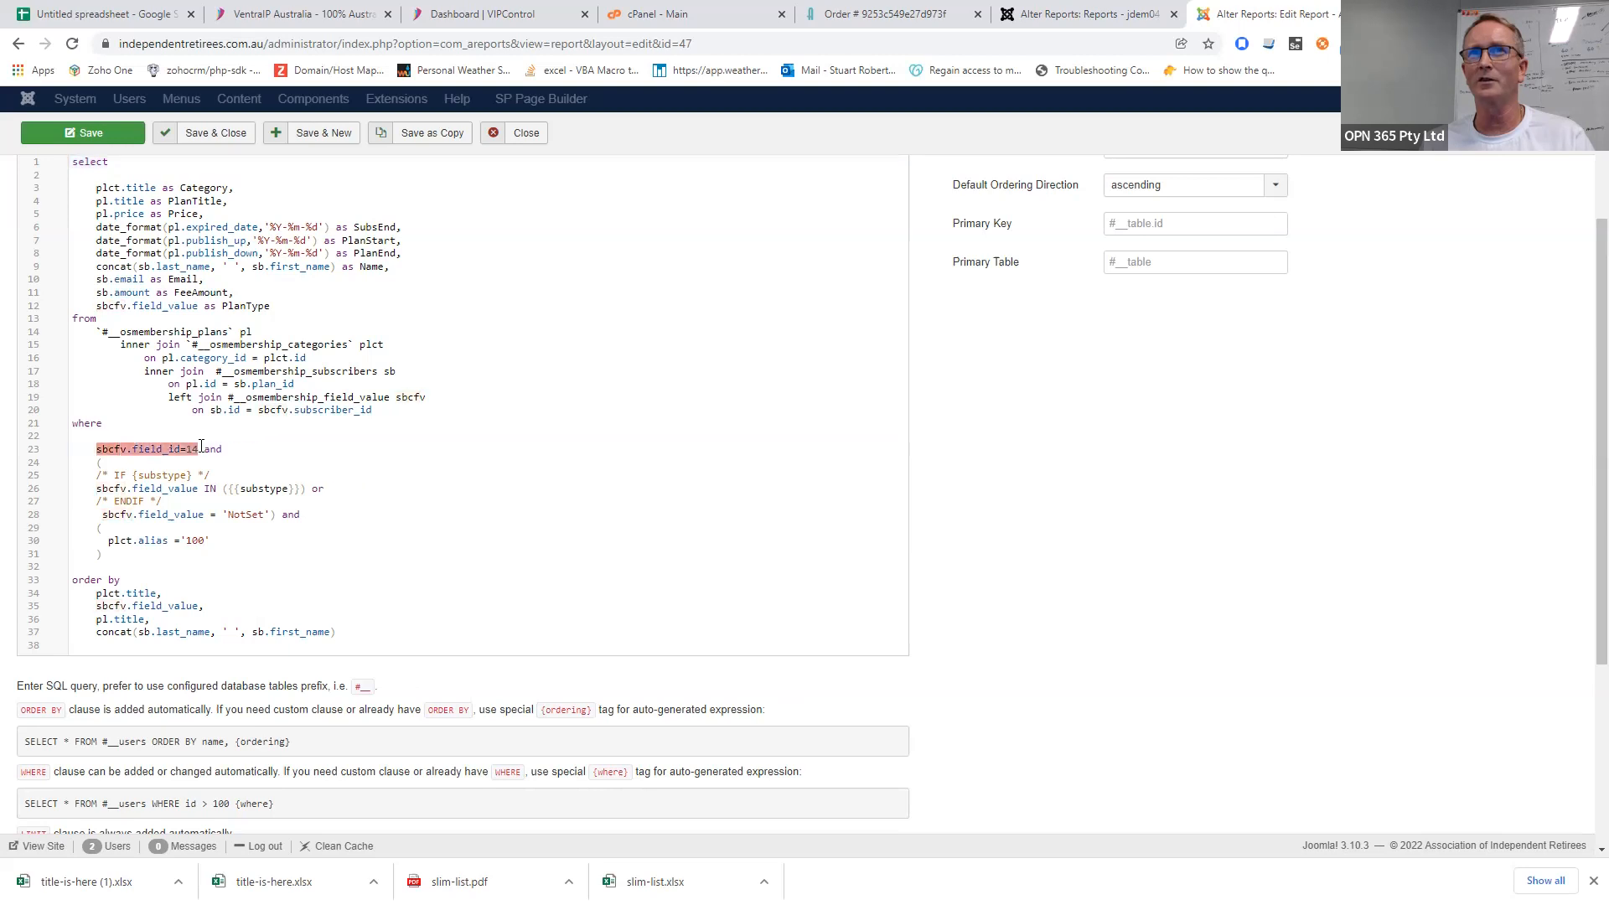
left_click(97, 461)
type("(")
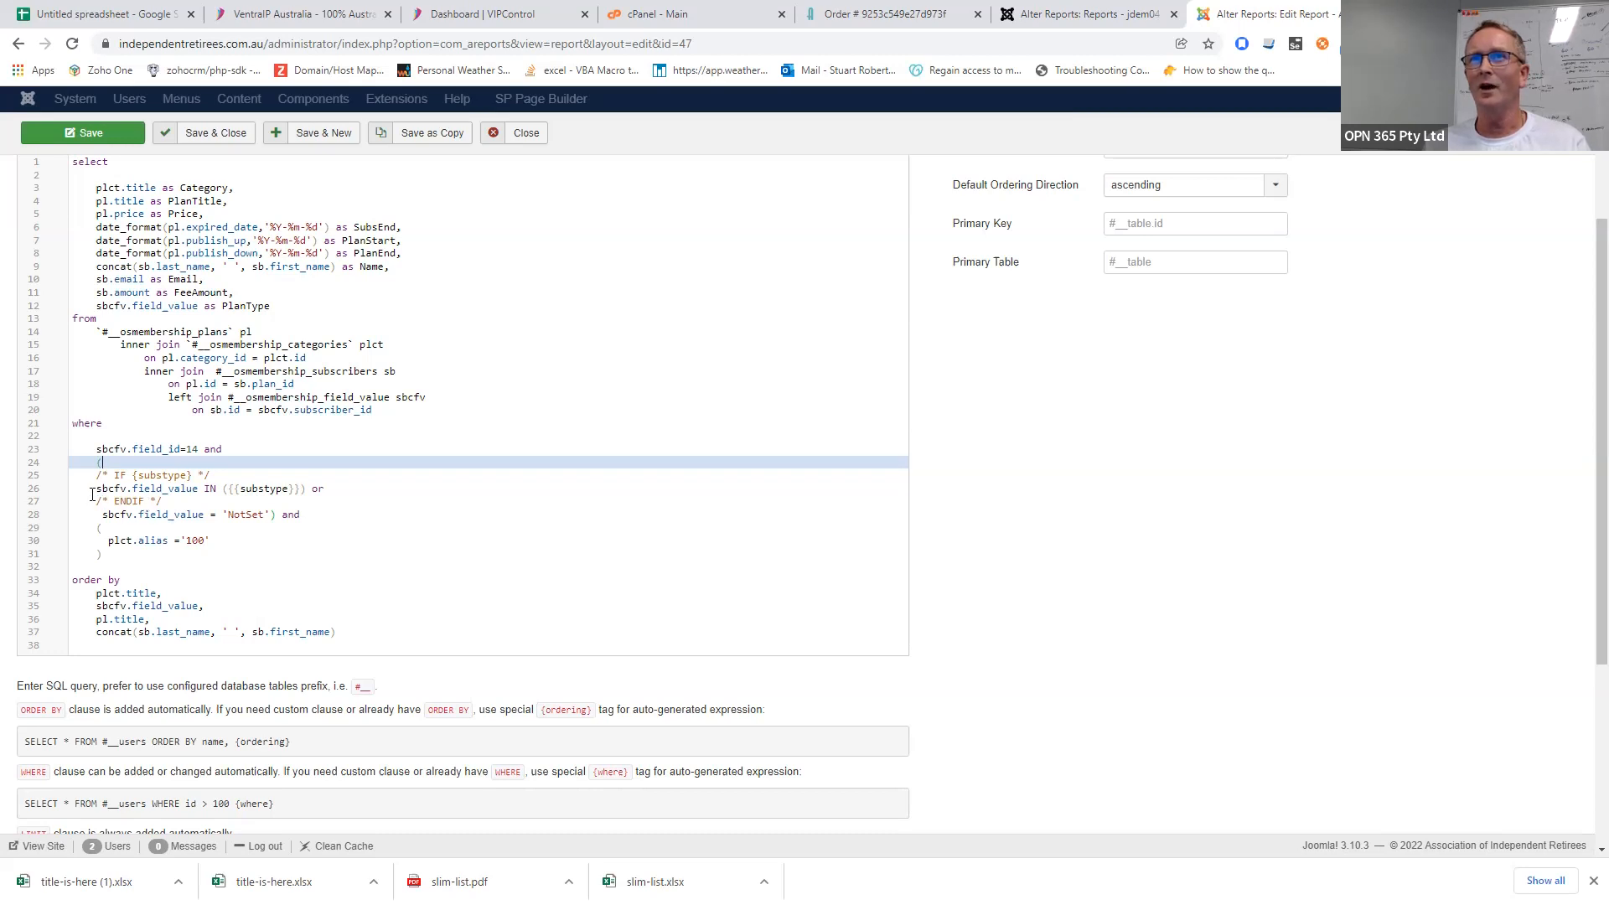
left_click_drag(90, 491, 326, 489)
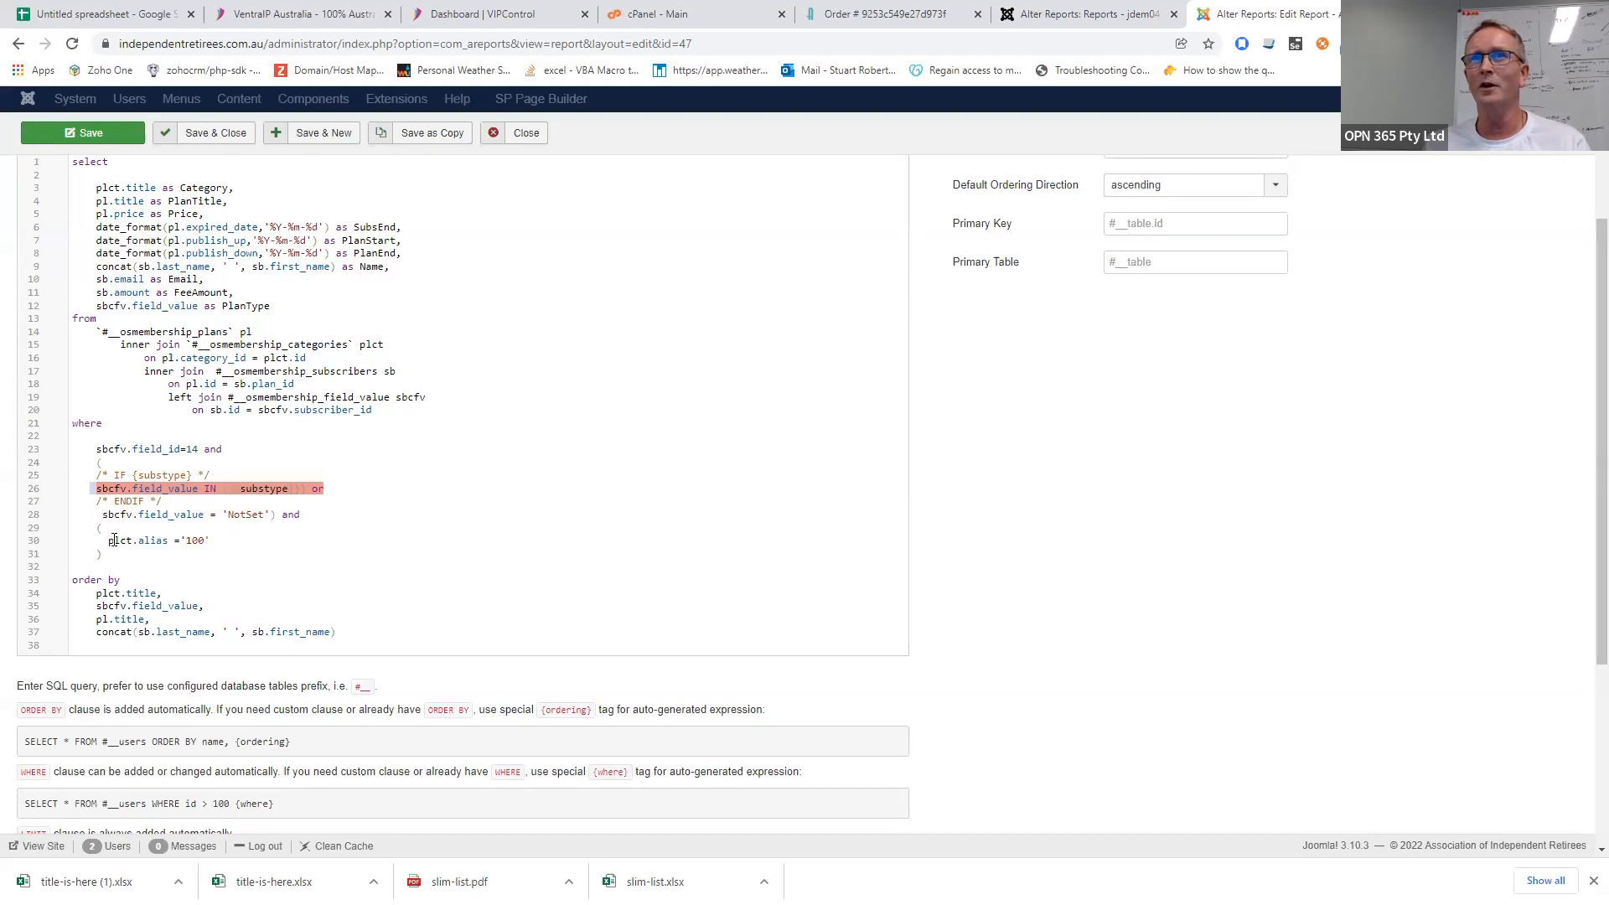
left_click_drag(225, 541, 101, 541)
scroll(201, 534, "down", 1)
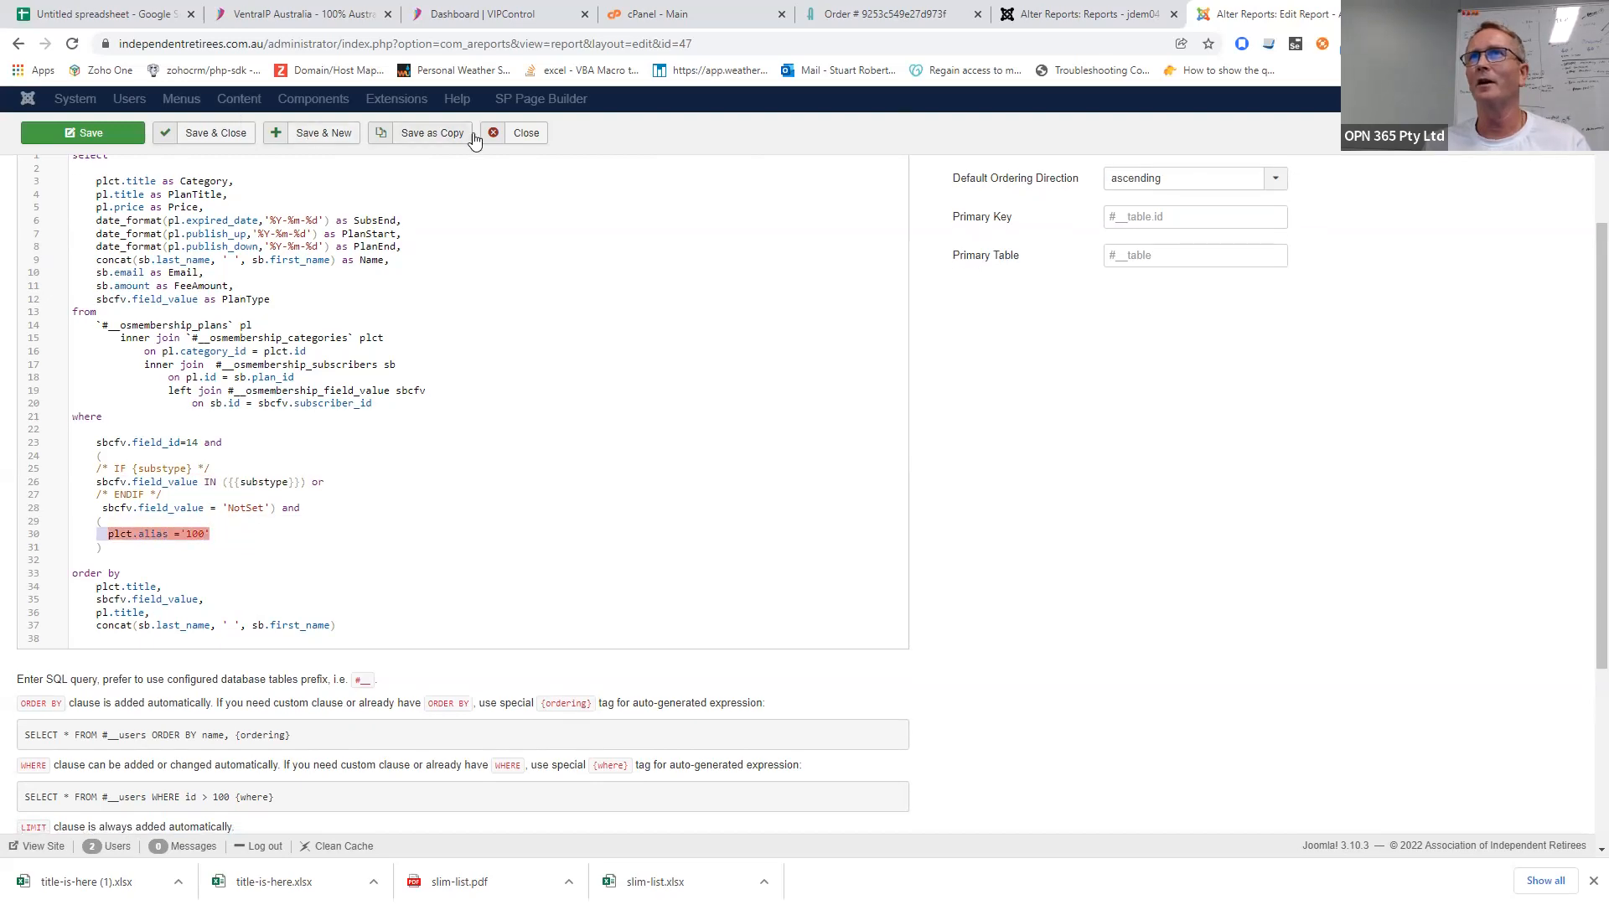
- Check the report's SQL query for errors and compare the generated query with the original conditional statements
scroll(658, 179, "up", 3)
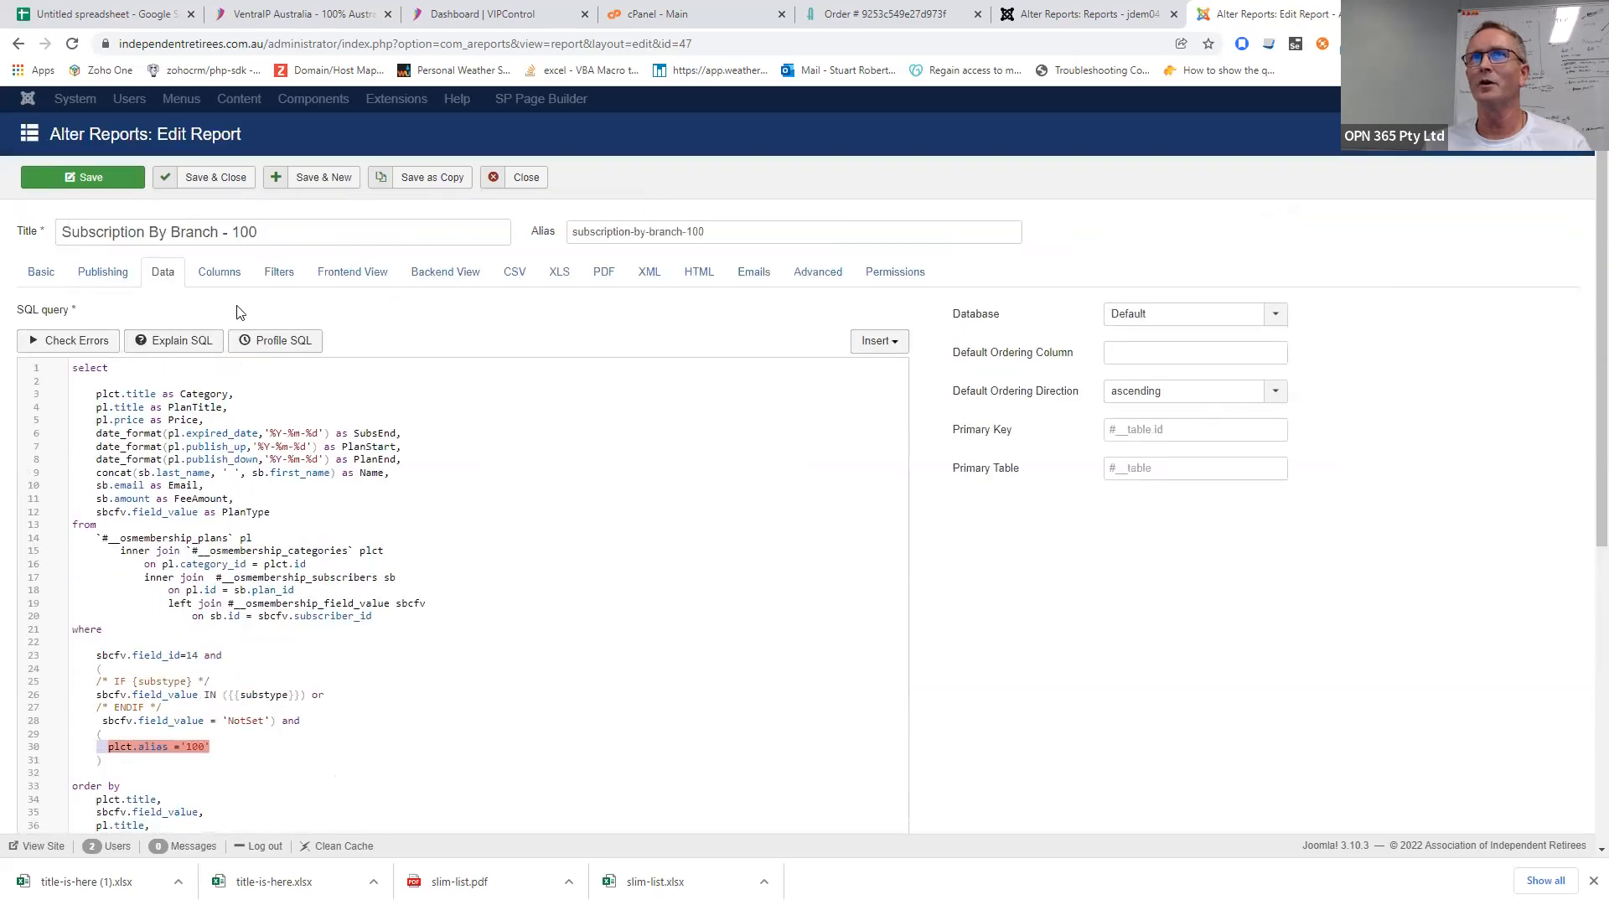
scroll(79, 318, "down", 1)
left_click(80, 322)
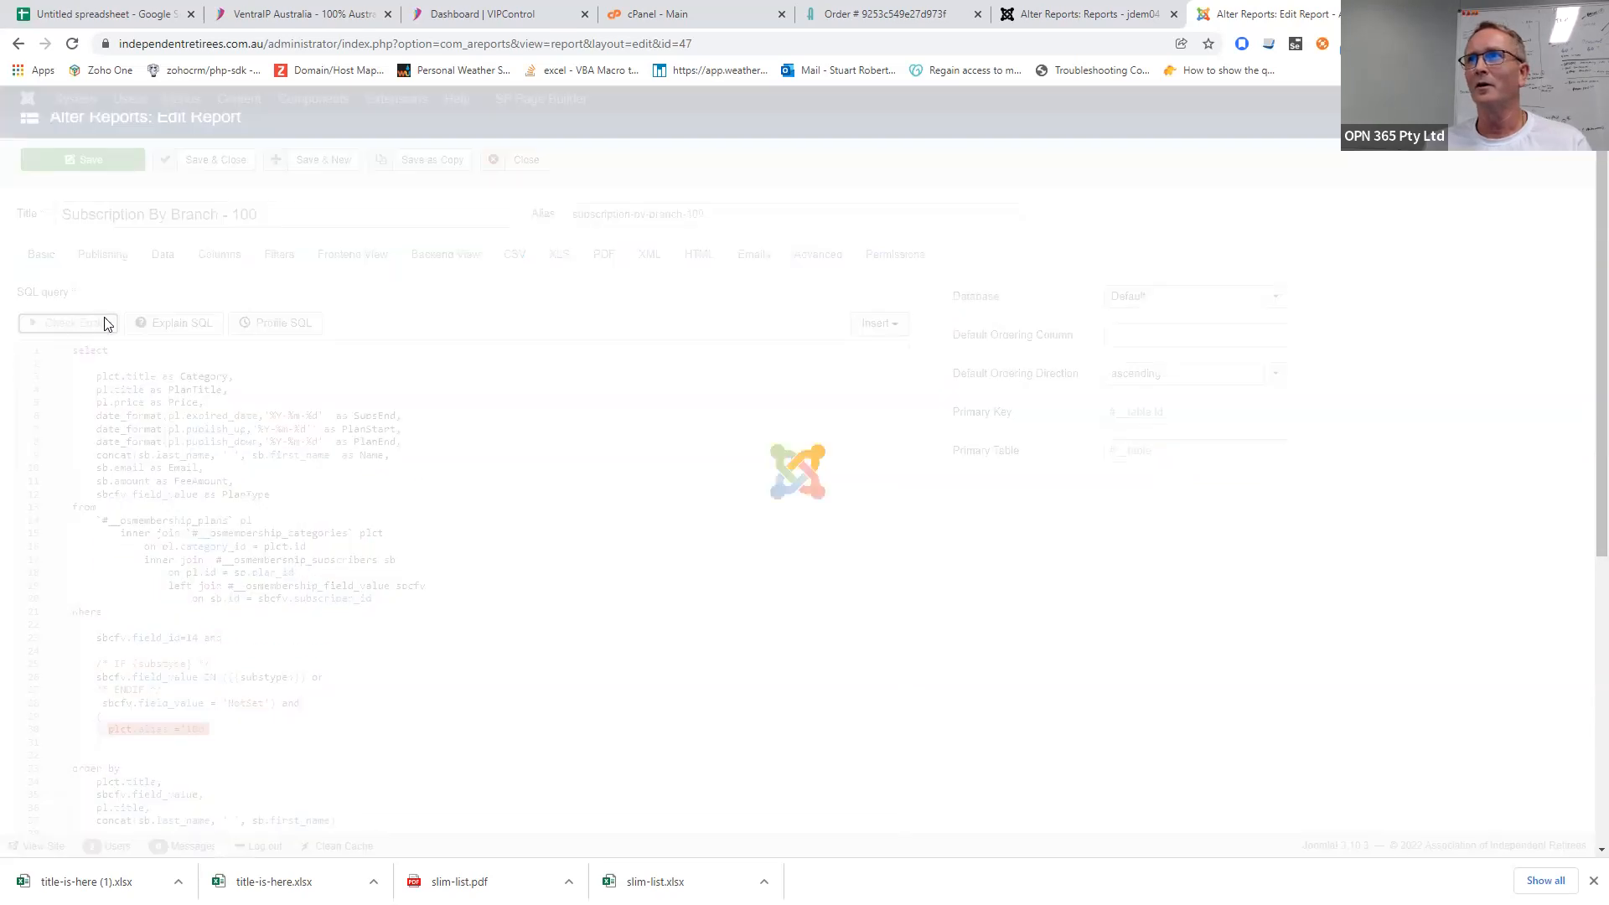
scroll(545, 285, "down", 5)
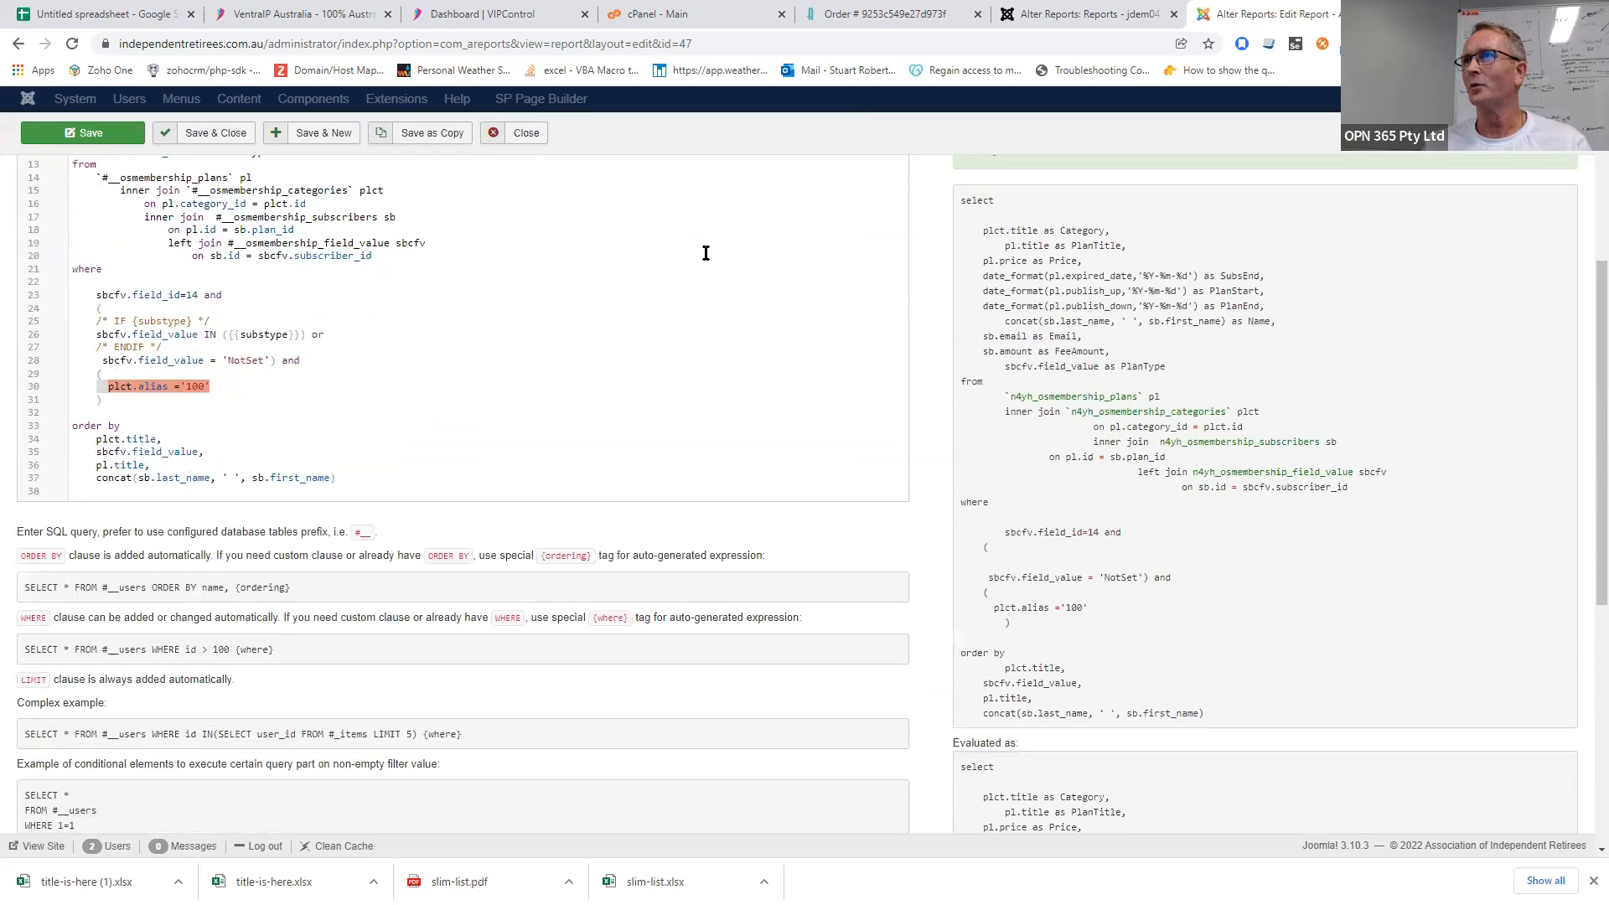
scroll(705, 253, "down", 1)
scroll(913, 241, "up", 1)
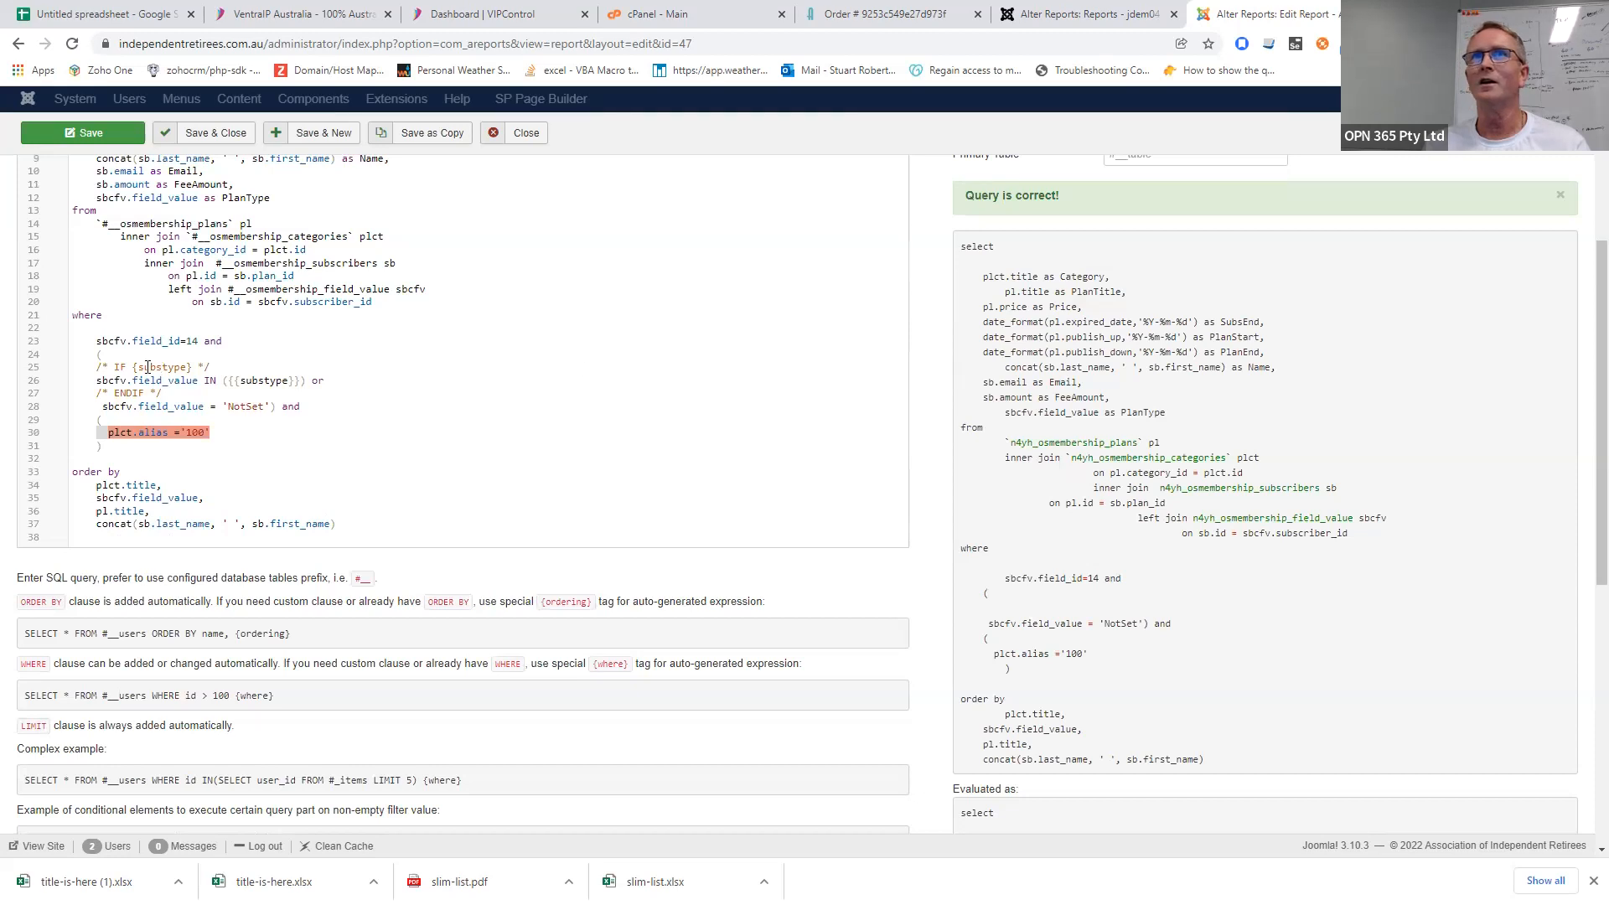
- Highlight the osmembership_field_value table in the left join and the query check message, and close the report's editor
left_click_drag(227, 290, 240, 290)
double_click(241, 290)
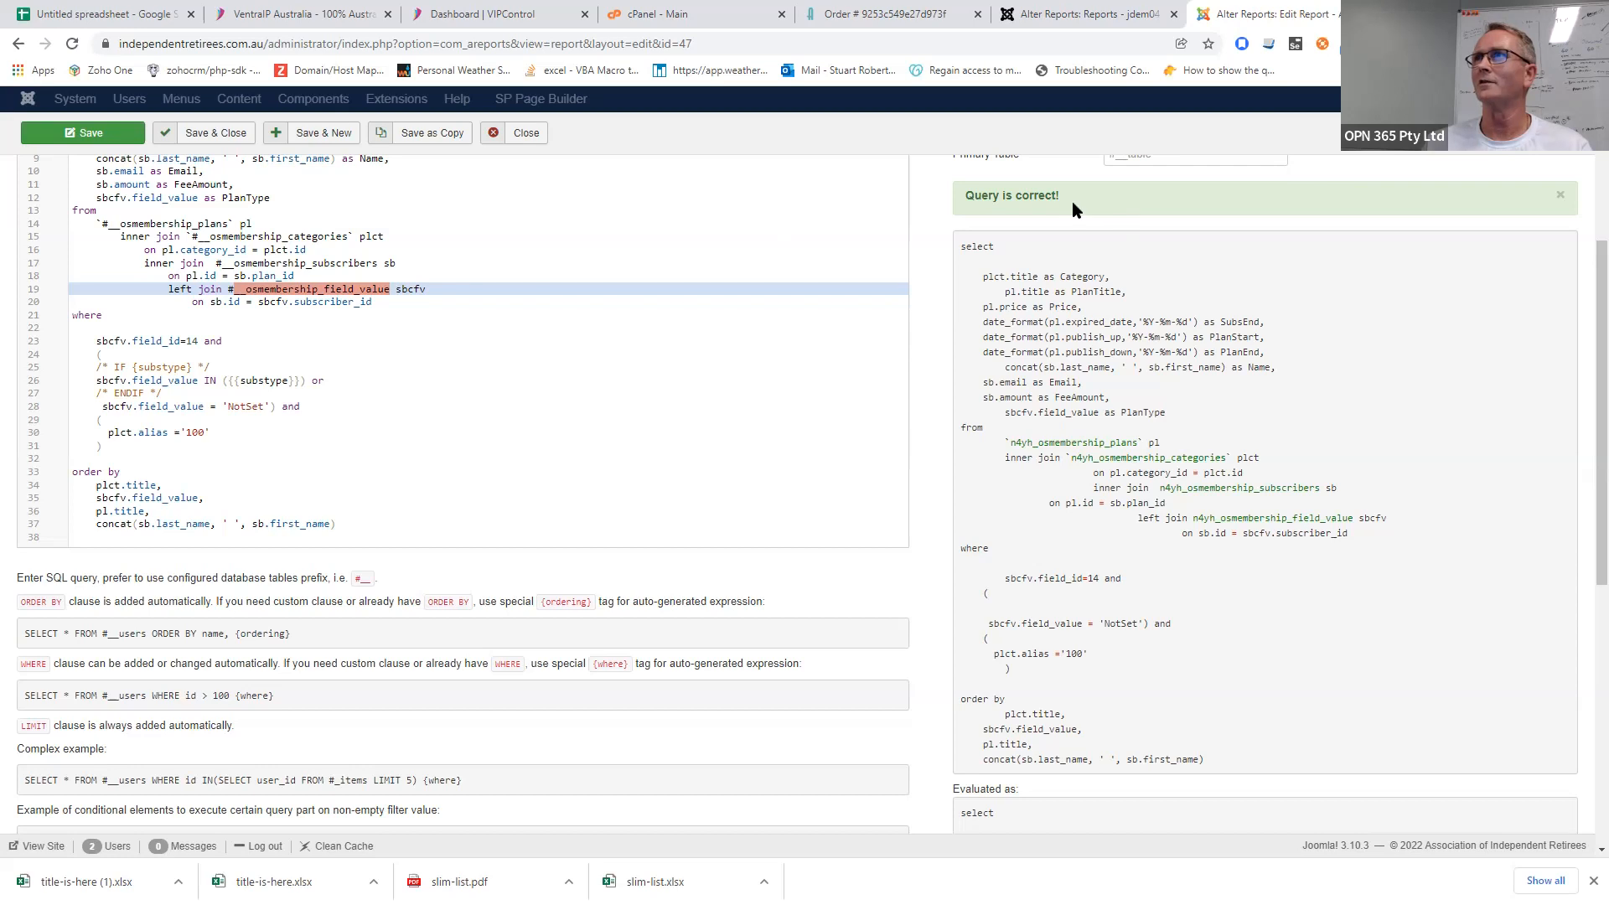
left_click_drag(1057, 192, 998, 194)
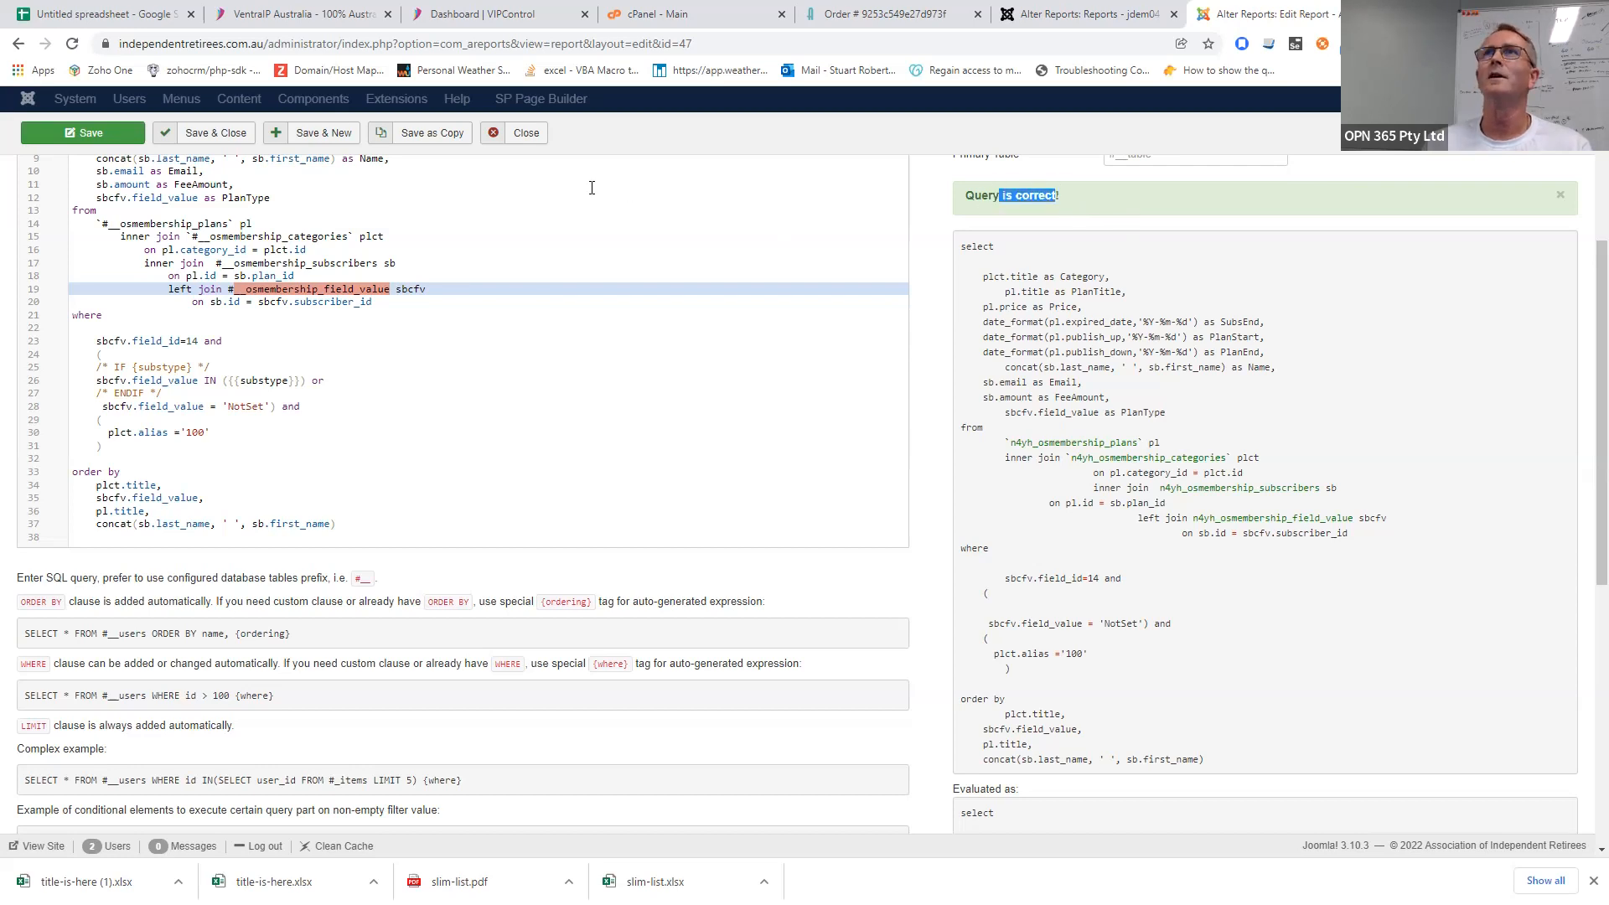
left_click(517, 141)
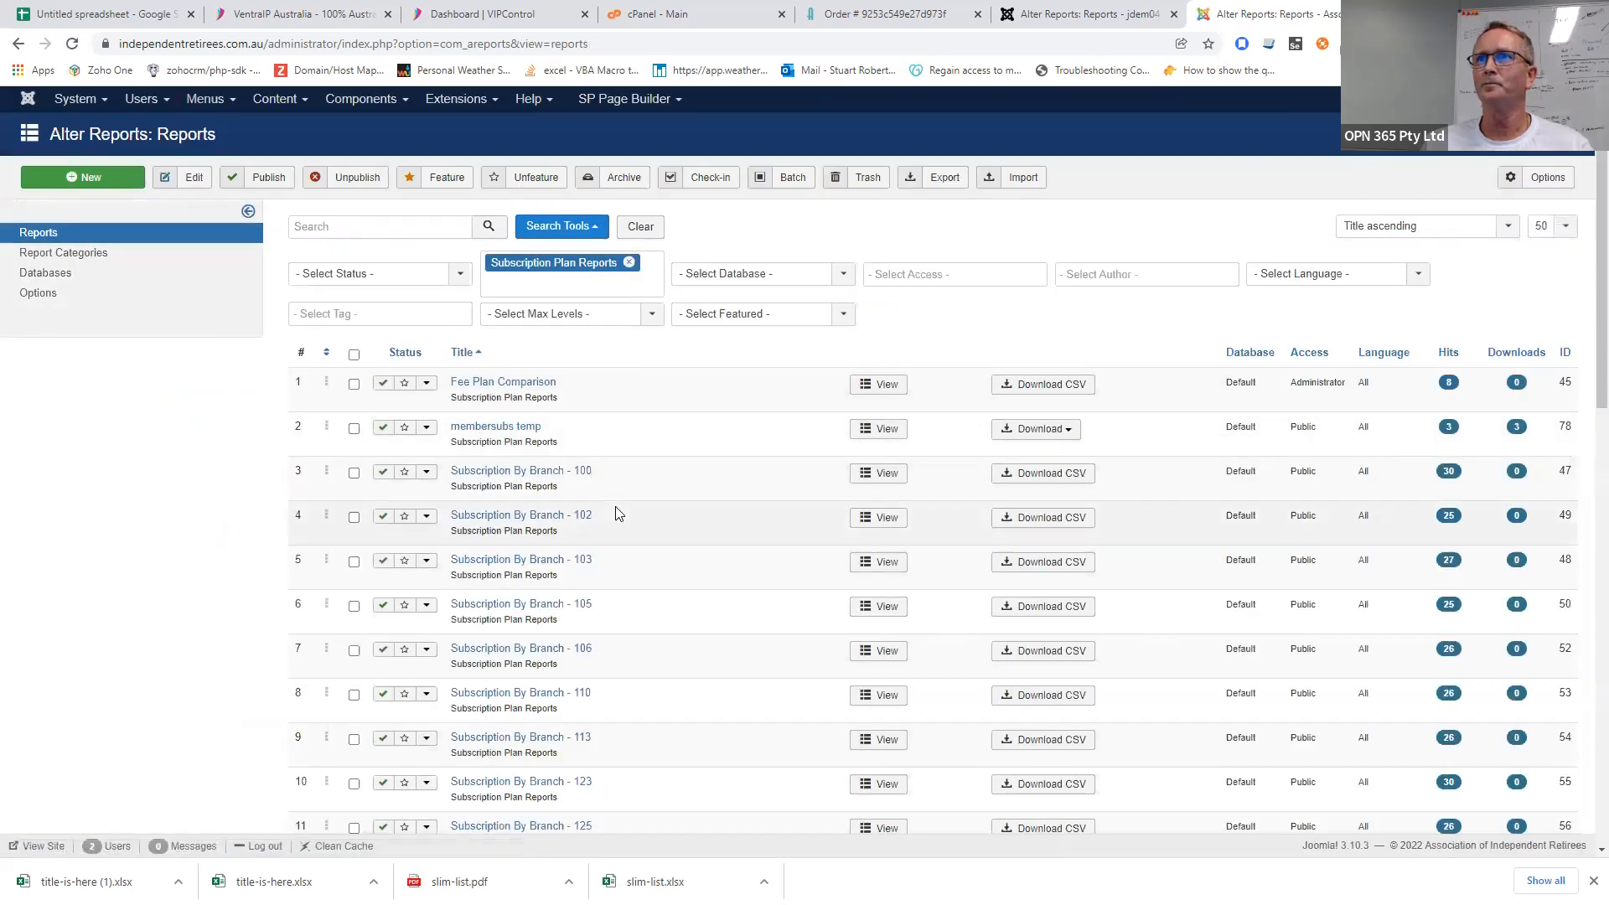
- View the "Subscription By Branch - 100" report's rows and filter them to the Single subs type only
left_click(893, 478)
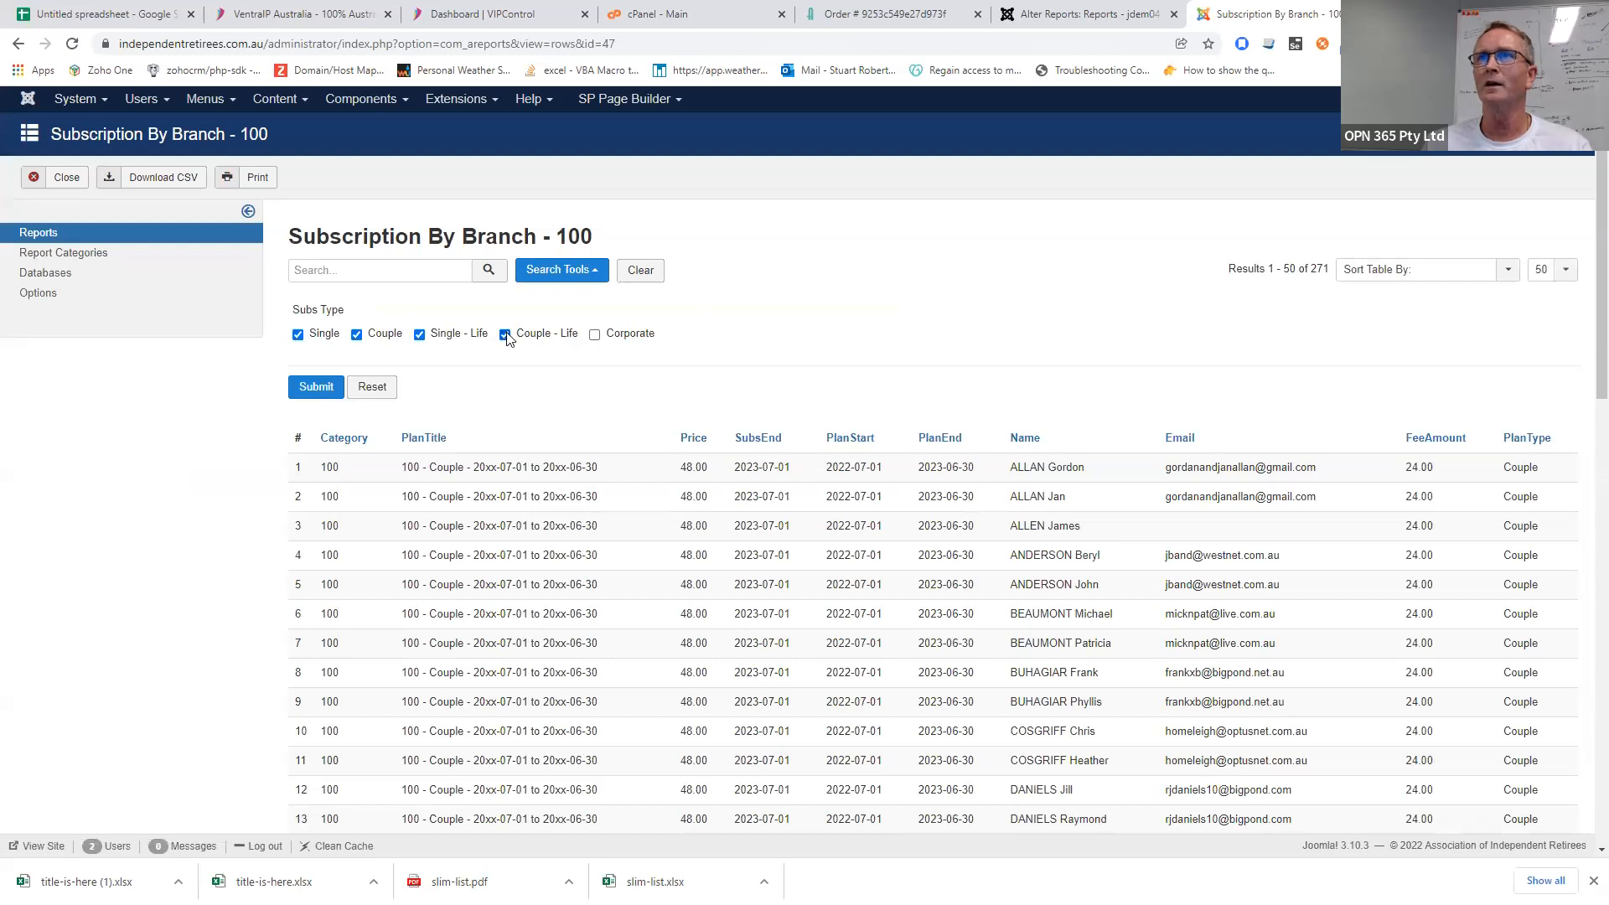
left_click(504, 334)
left_click(419, 335)
left_click(357, 335)
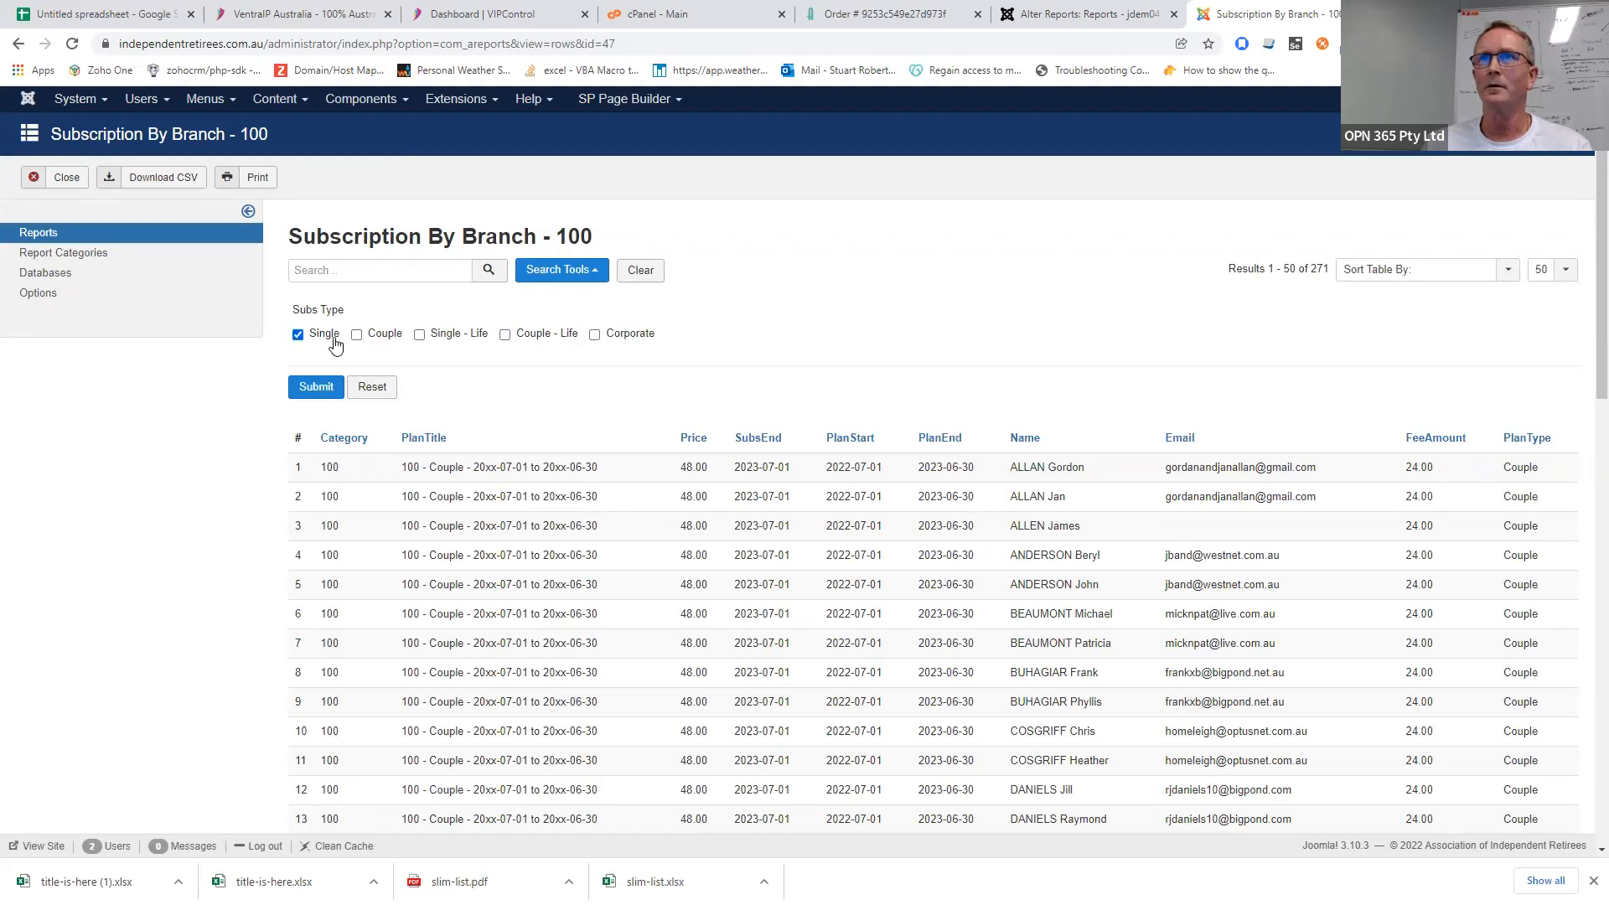
left_click(329, 389)
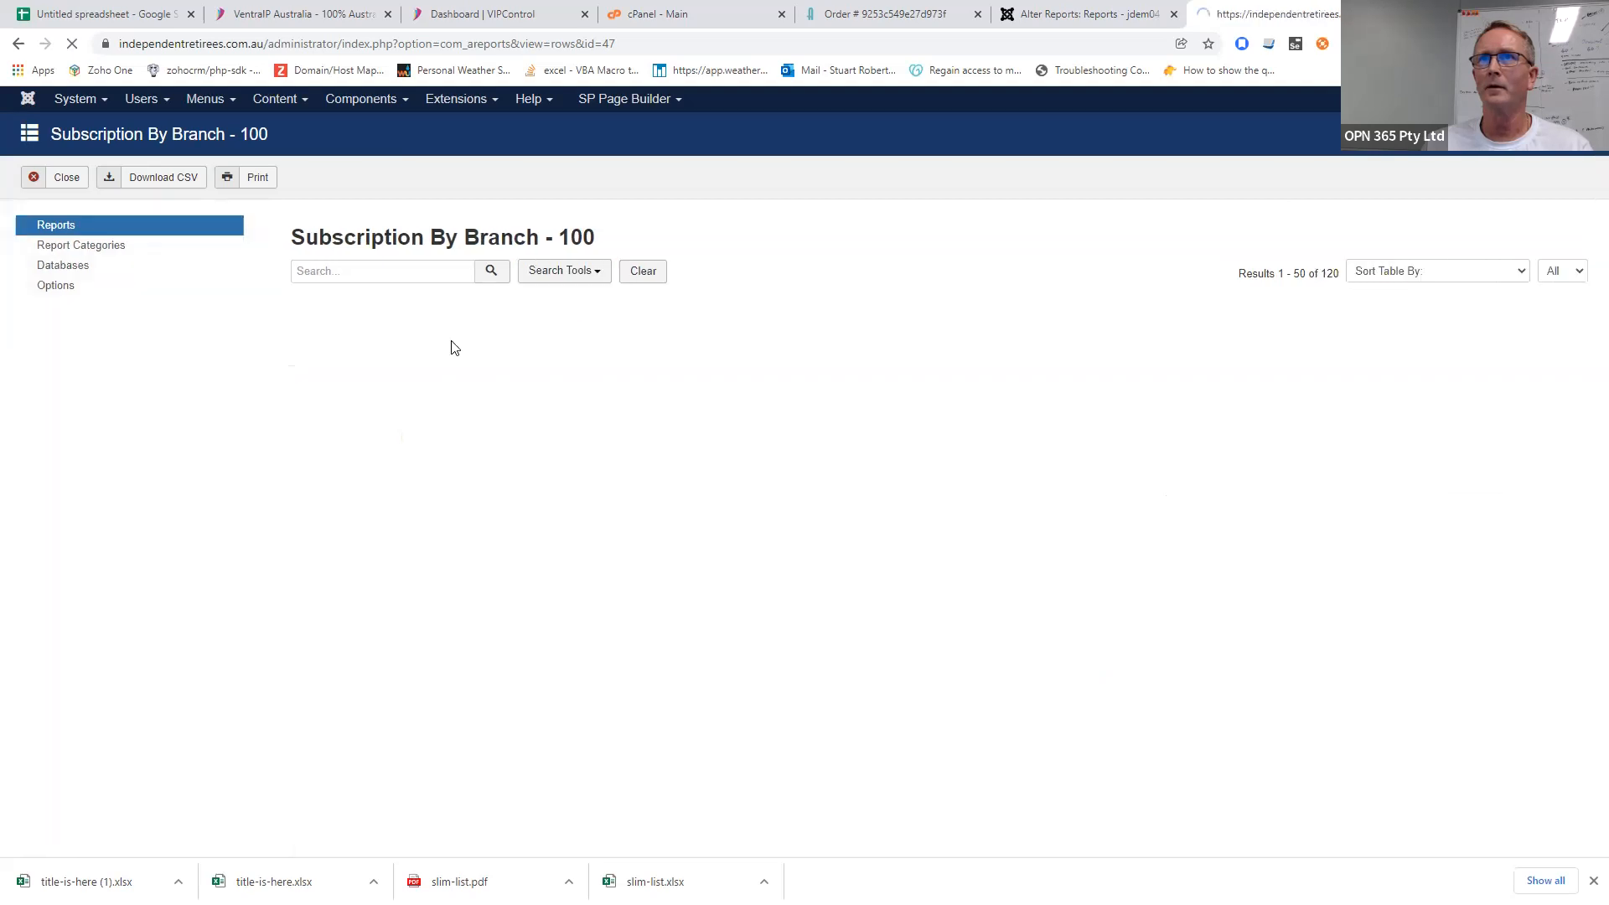
- Filter the report to the Couple - Life subs type only and look through the listed rows
left_click(504, 335)
left_click(324, 385)
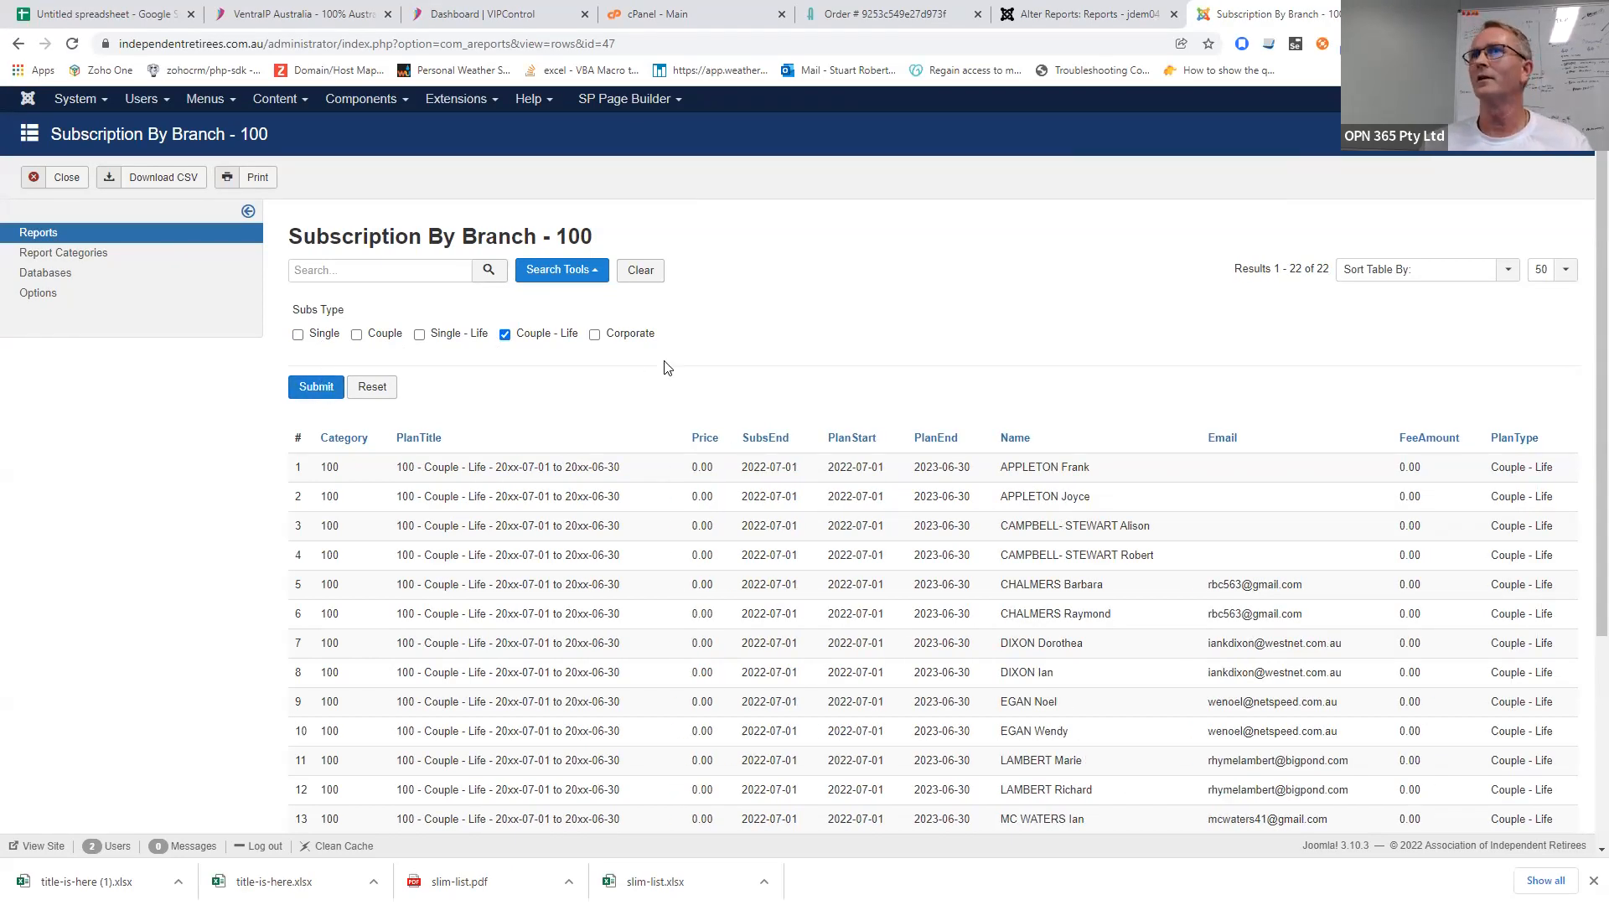
scroll(662, 344, "down", 3)
scroll(662, 330, "down", 2)
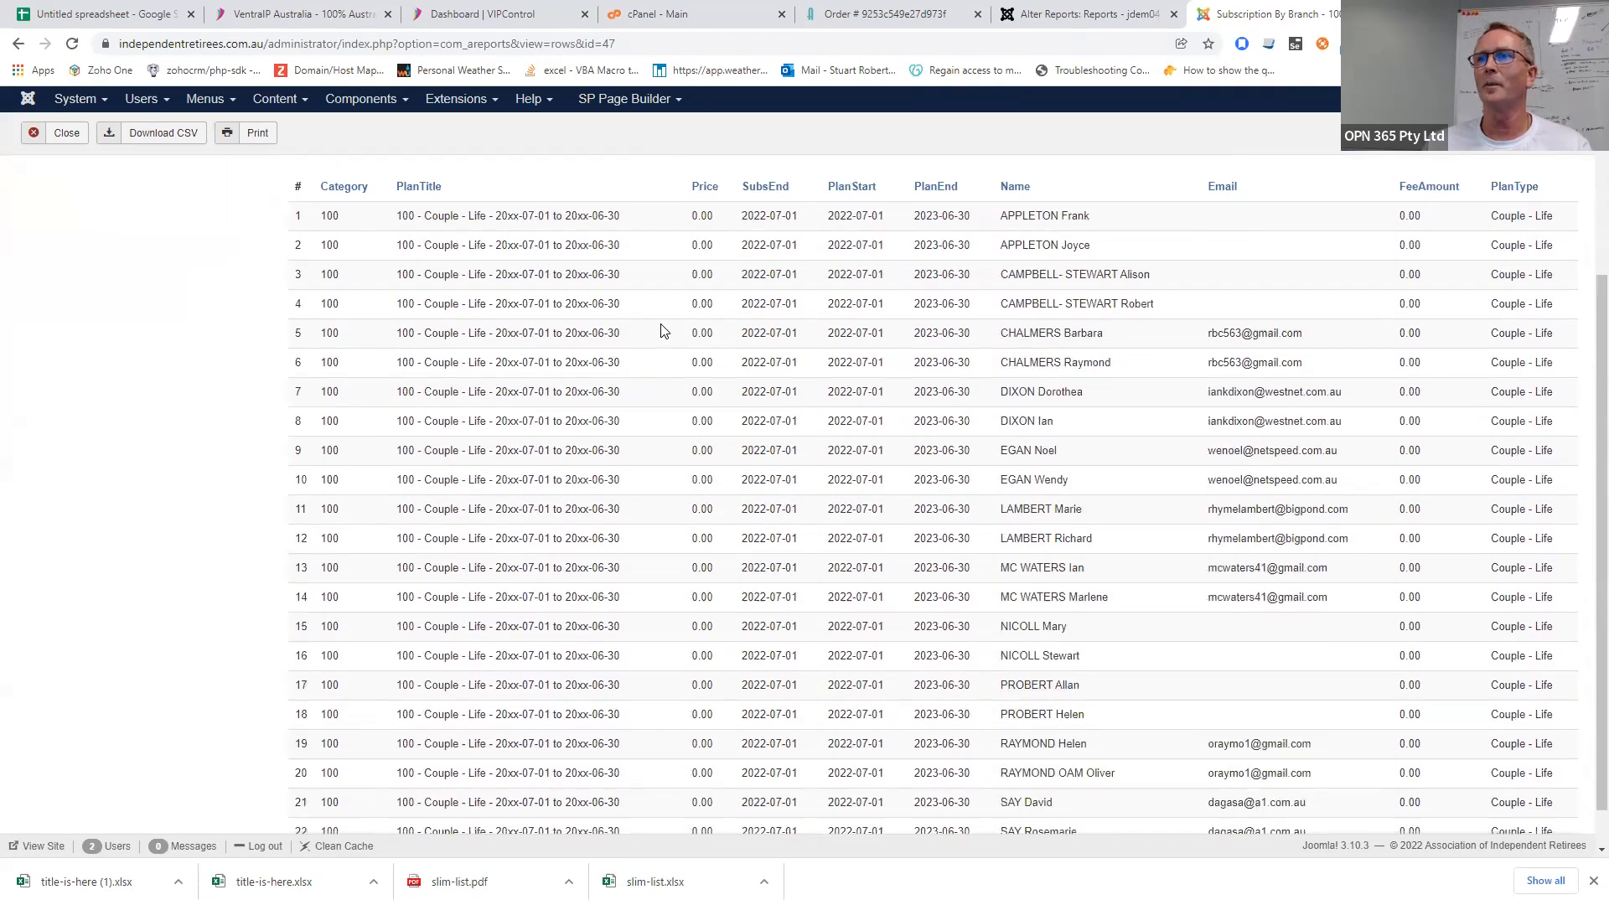
scroll(662, 323, "up", 5)
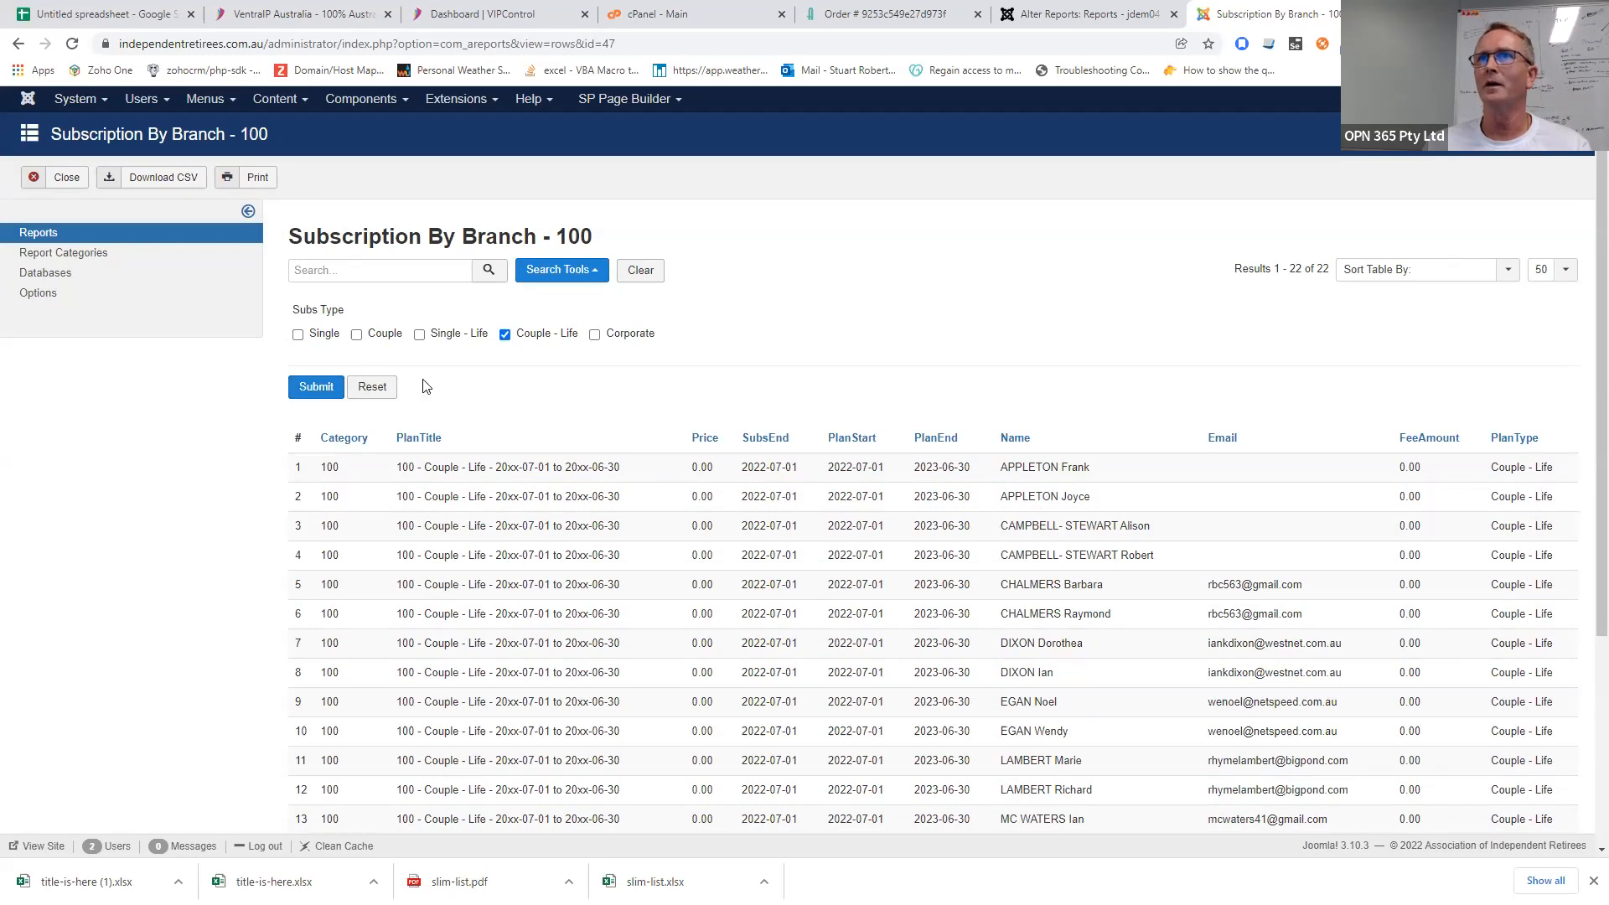
- Reset the report's filters and close it to browse the Subscription Plan Reports list
left_click(374, 386)
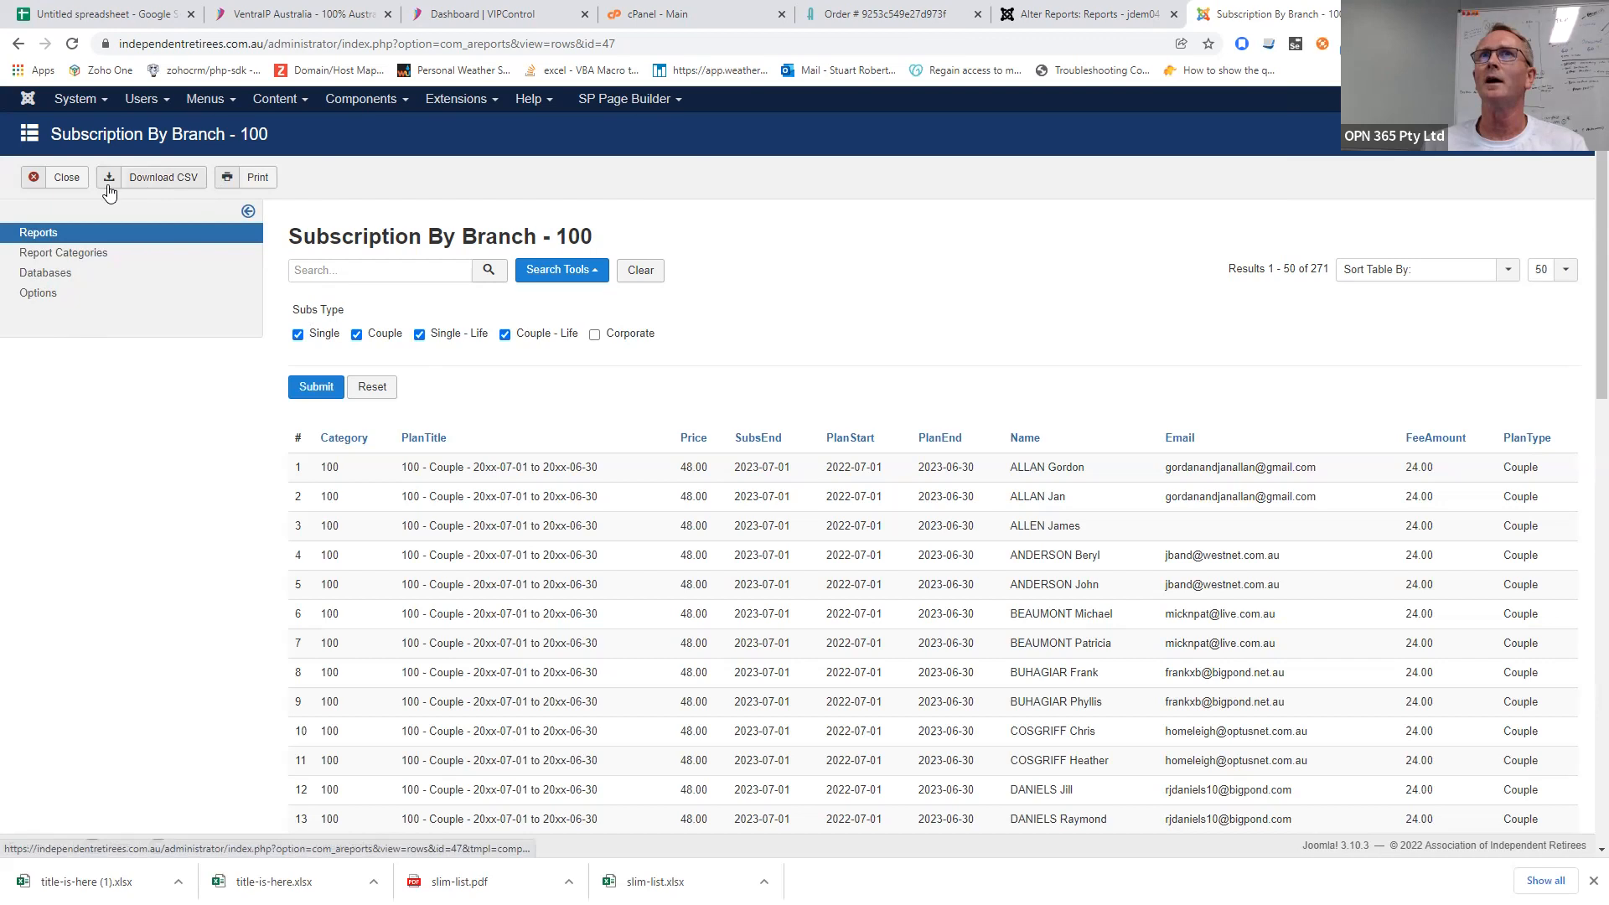
left_click(64, 178)
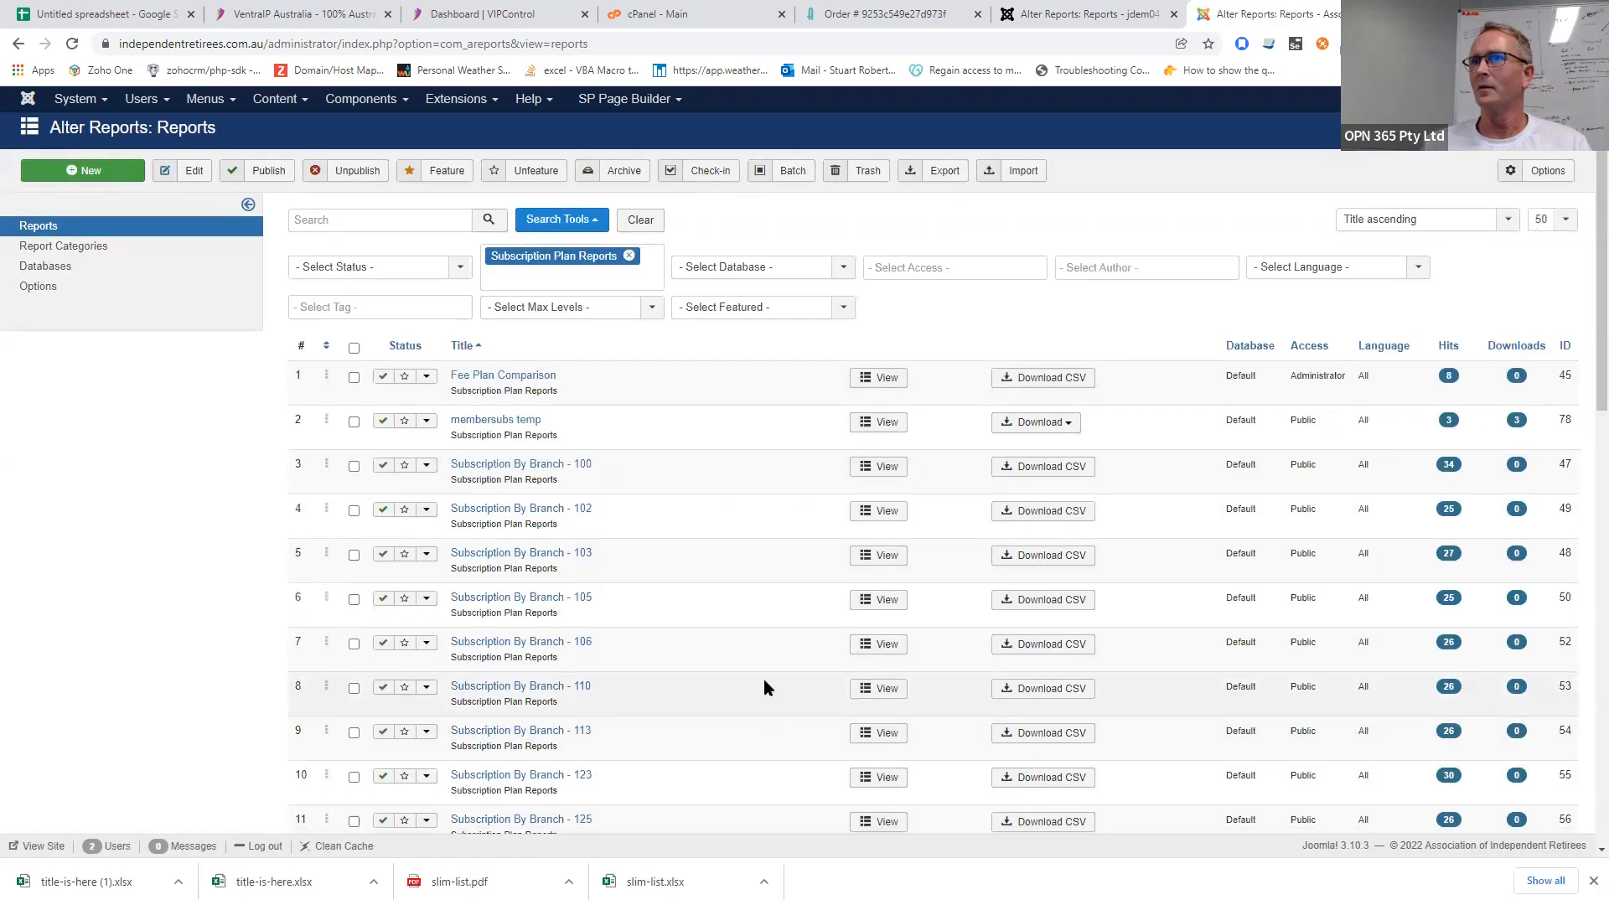
scroll(758, 679, "down", 1)
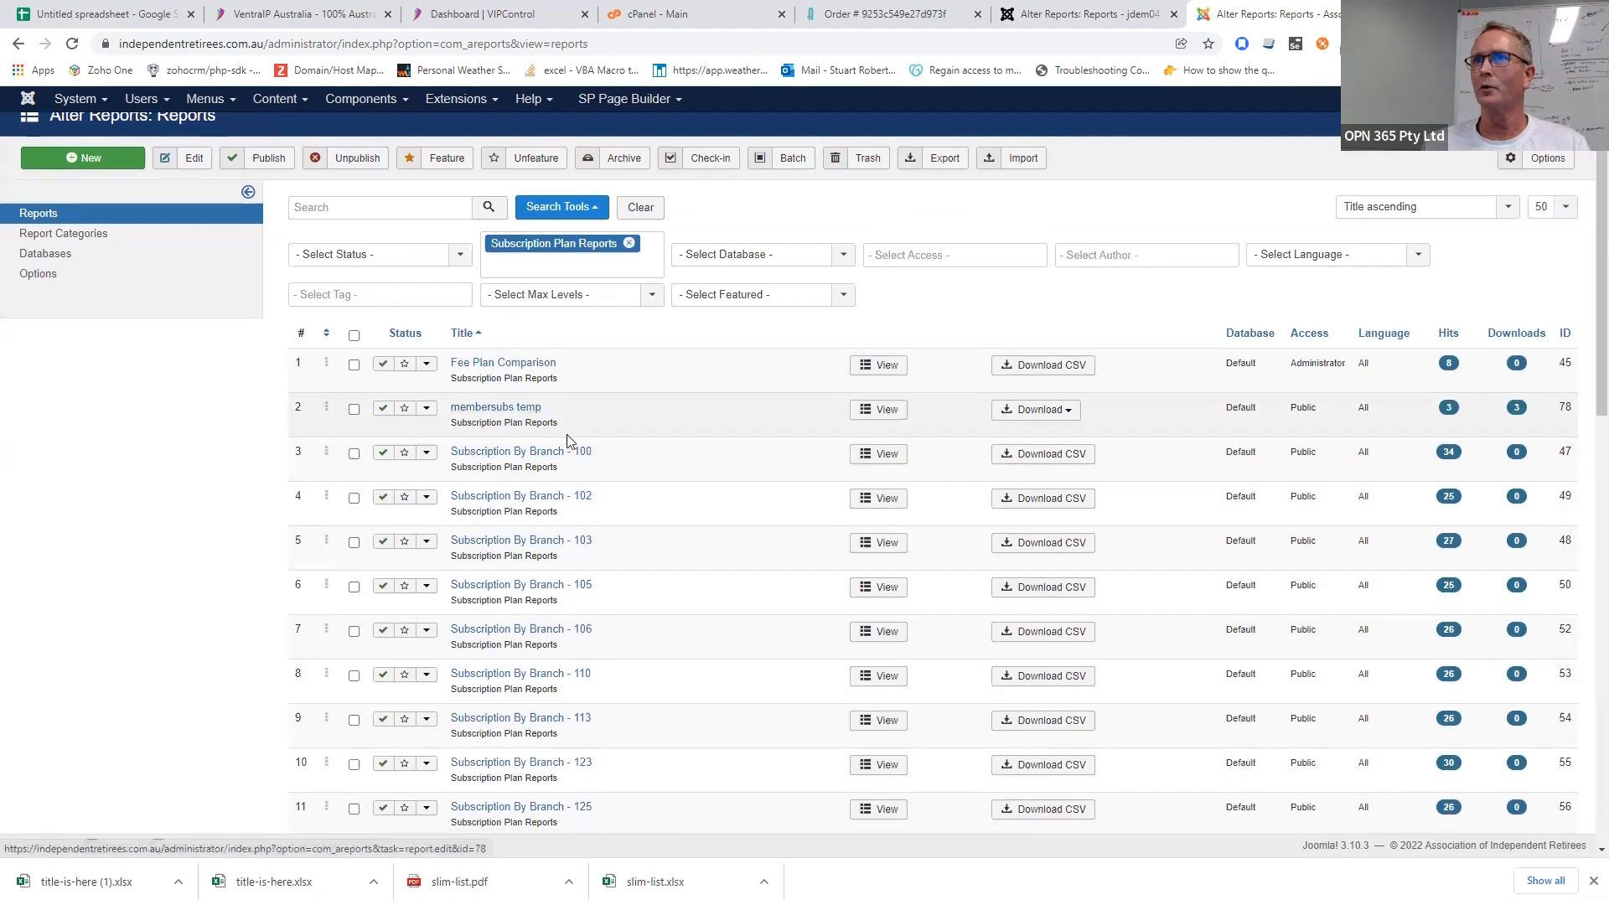
scroll(578, 440, "down", 2)
scroll(590, 435, "up", 3)
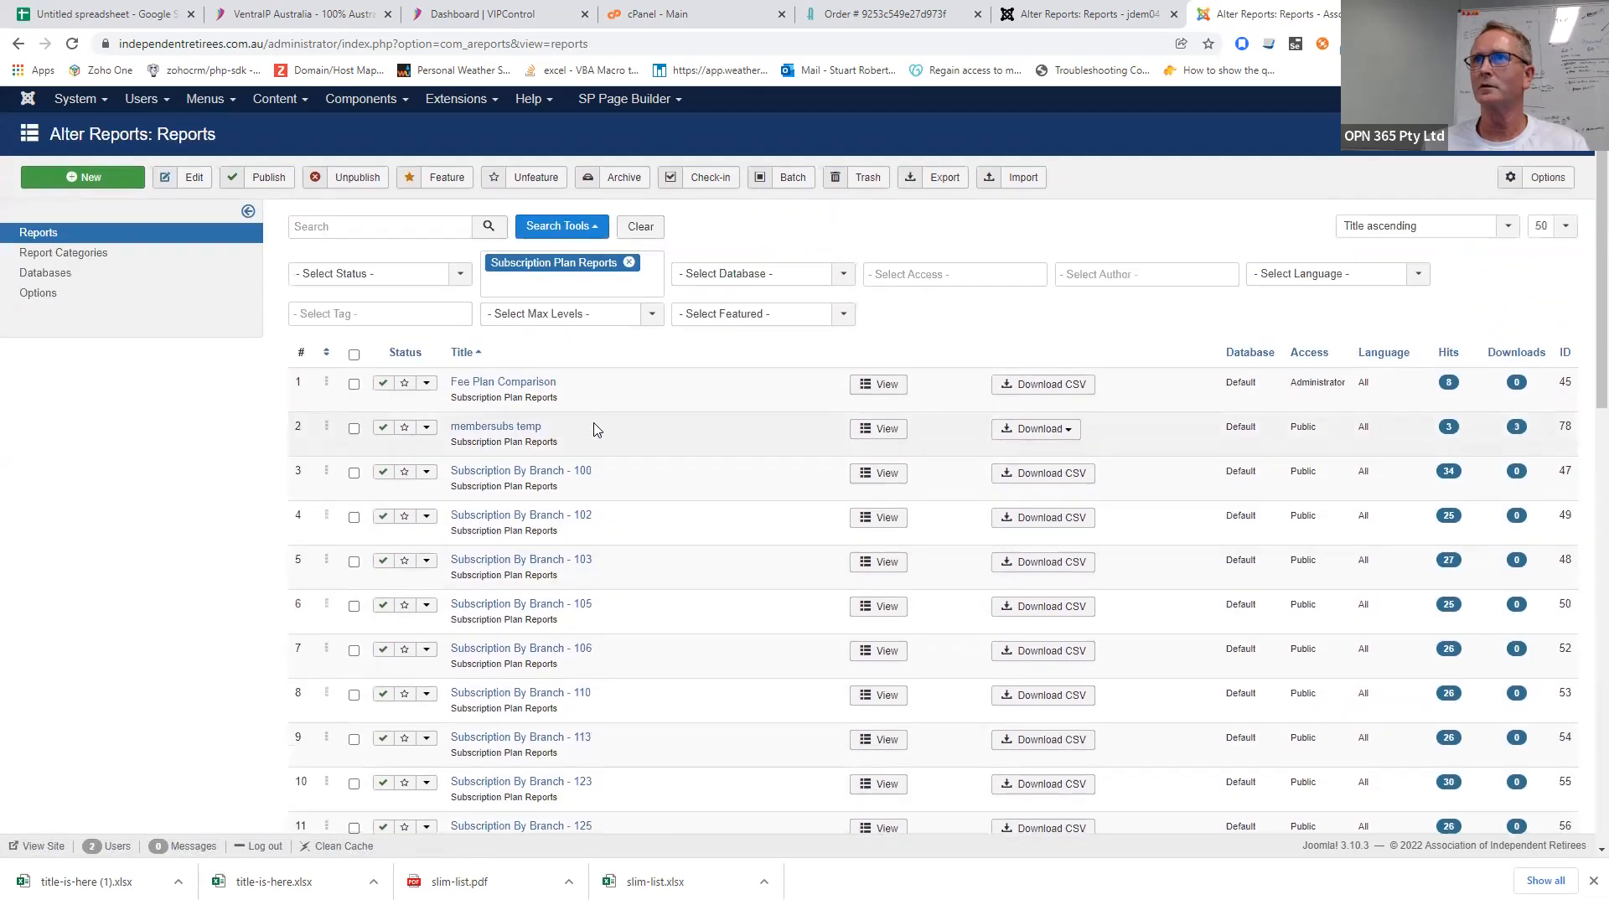
- View the SQL query of the Fee Plan Comparison report and close its editor
left_click(514, 386)
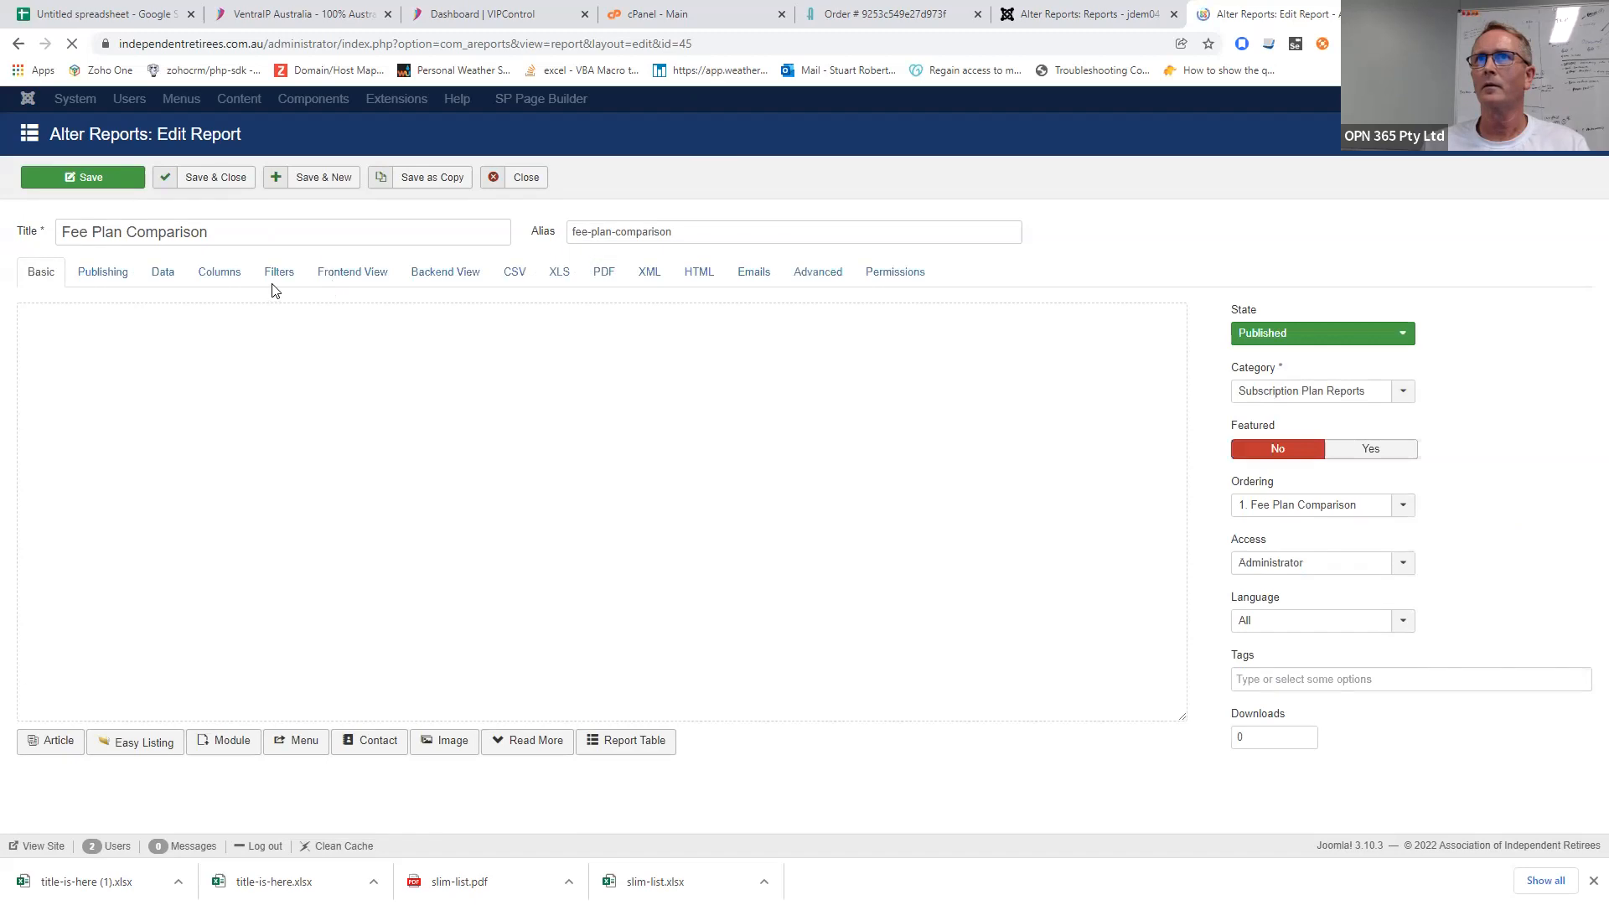
left_click(158, 275)
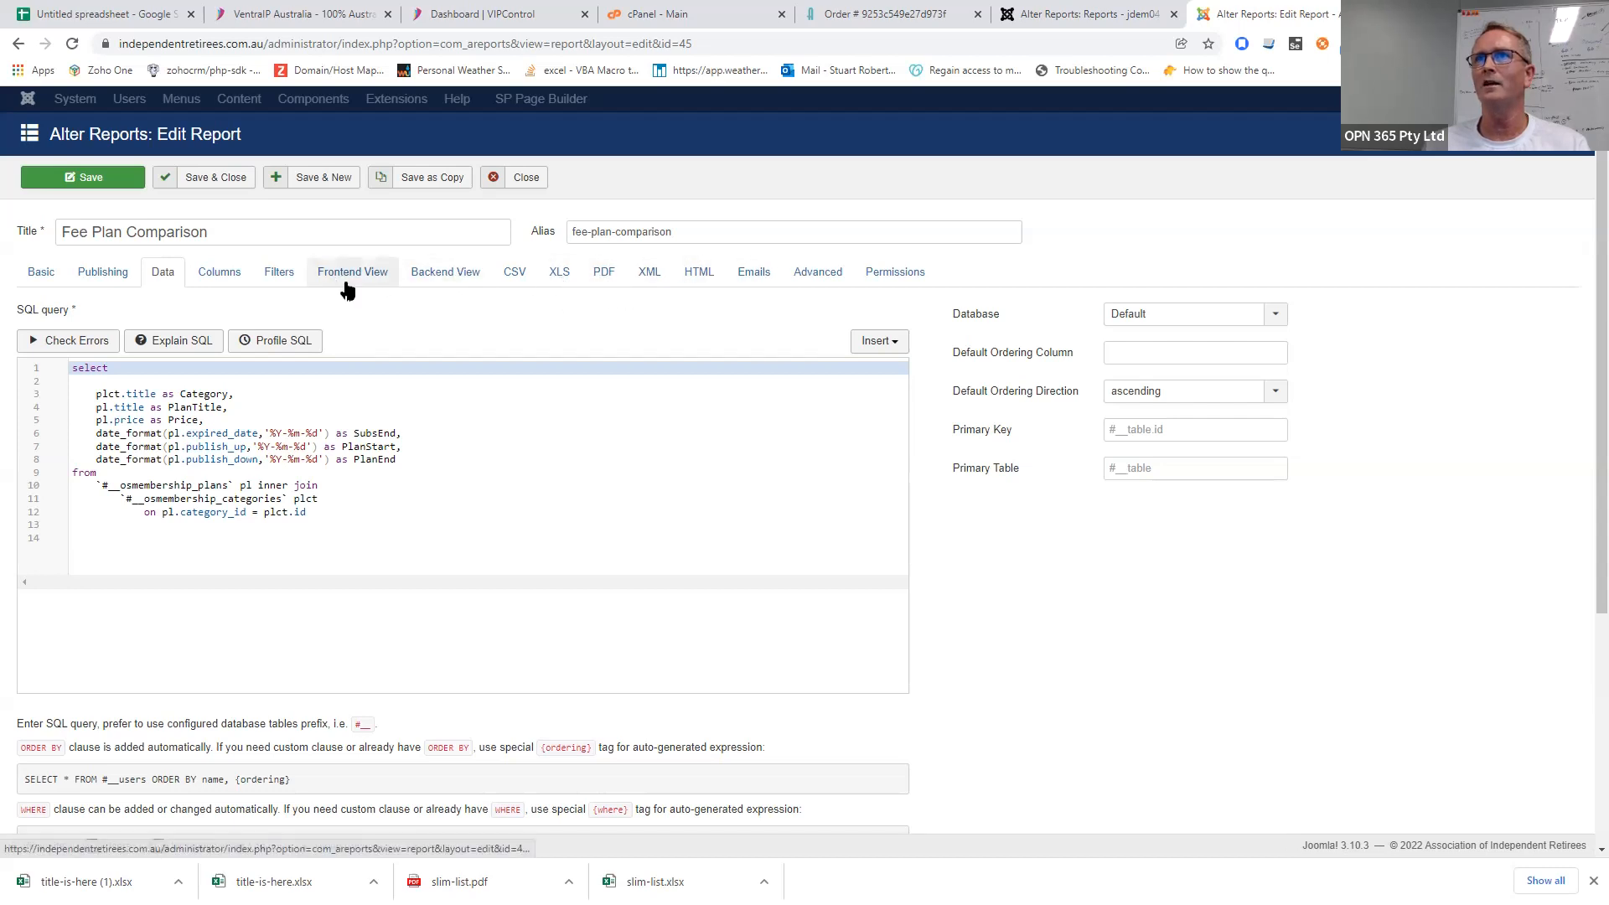
left_click(533, 188)
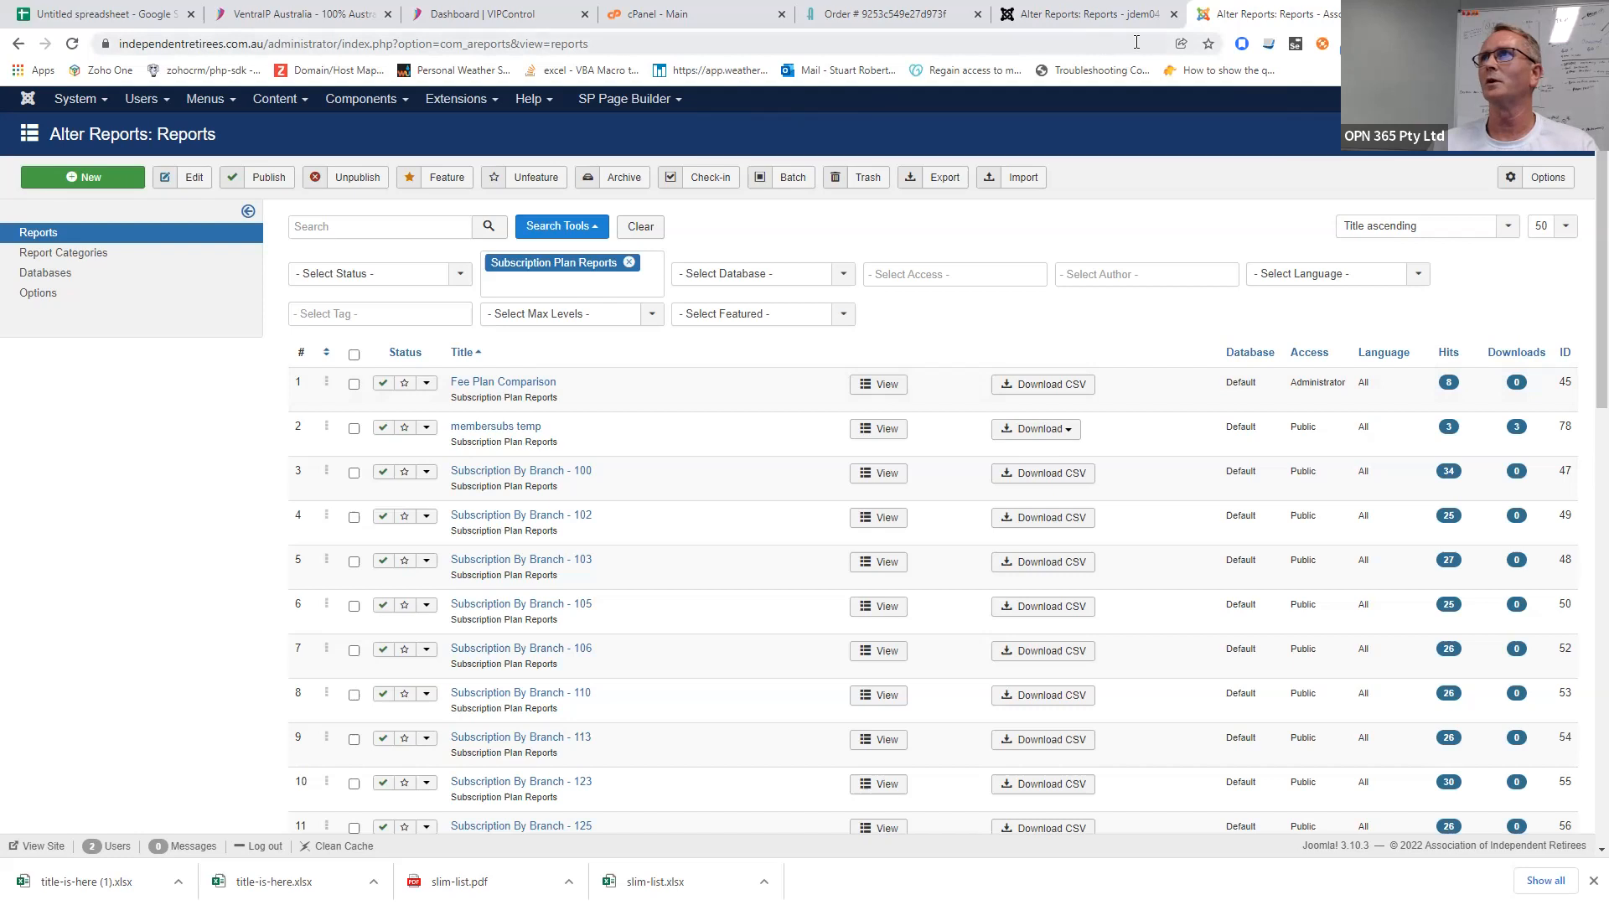
- Move the live site's page out of the browser window, and view and close the demo site's "title is here" report
left_click_drag(1221, 17, 1059, 54)
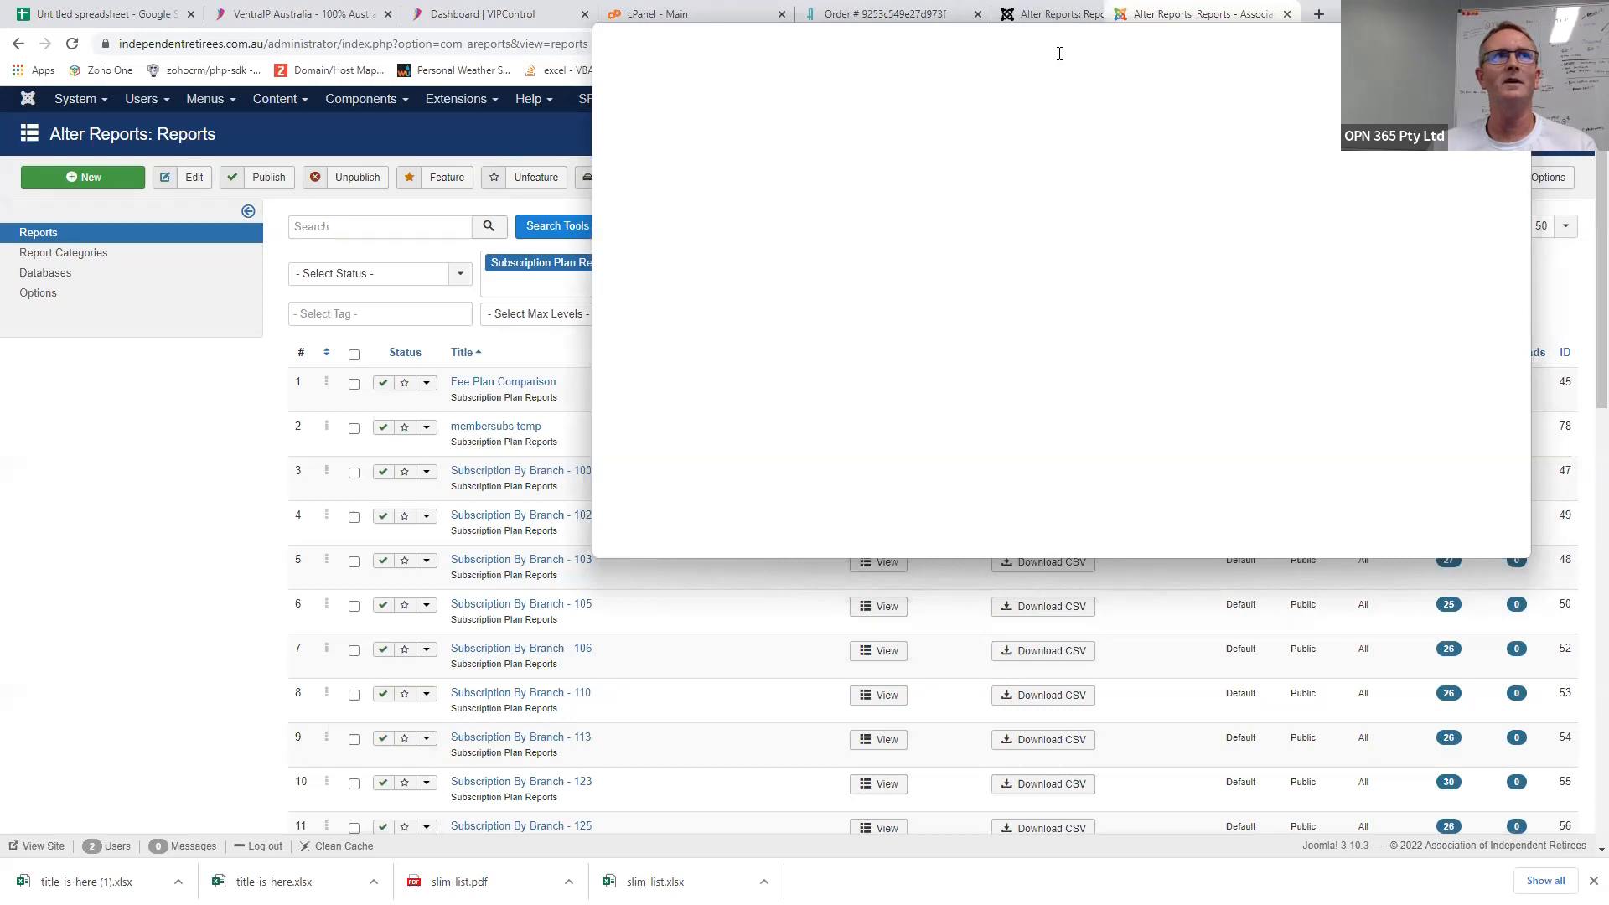
left_click_drag(1060, 54, 965, 70)
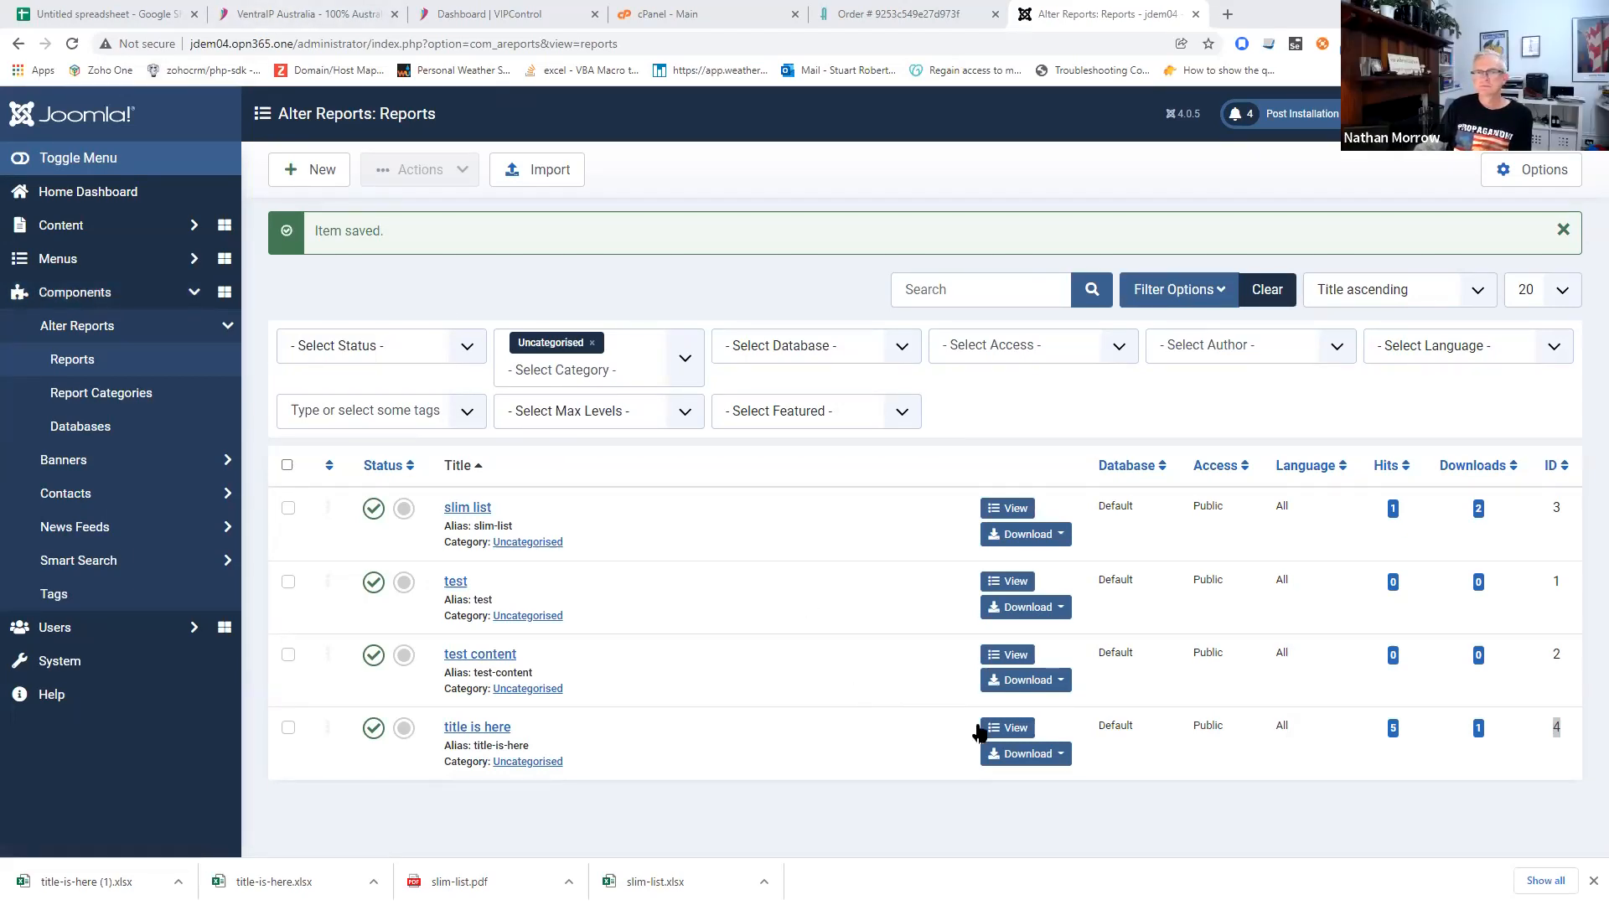
left_click(1012, 729)
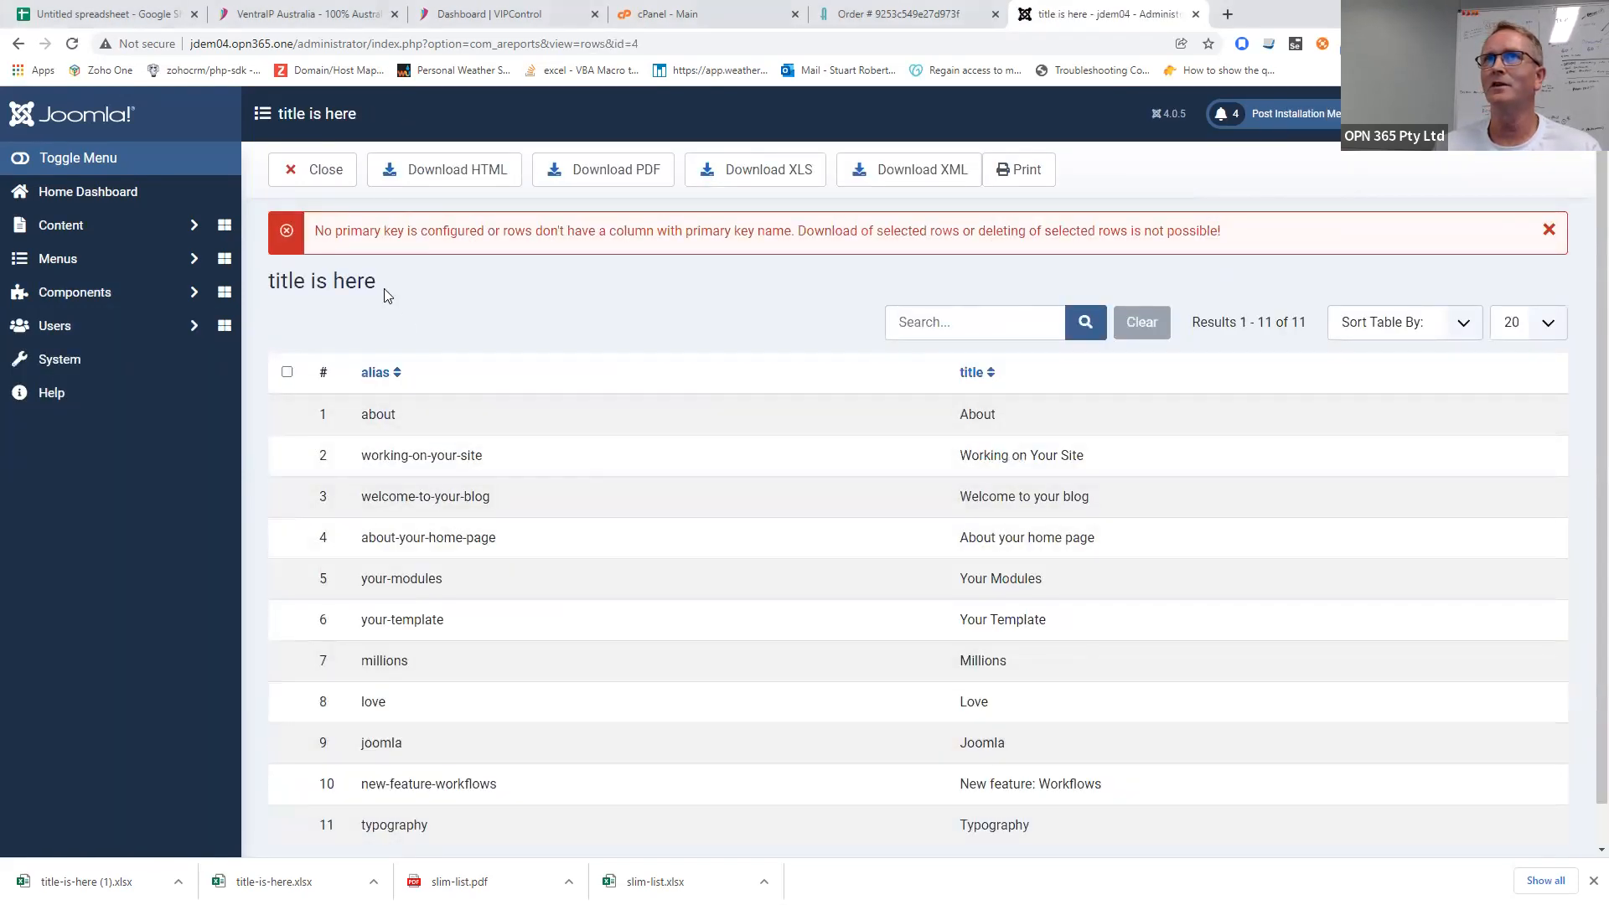
left_click(344, 179)
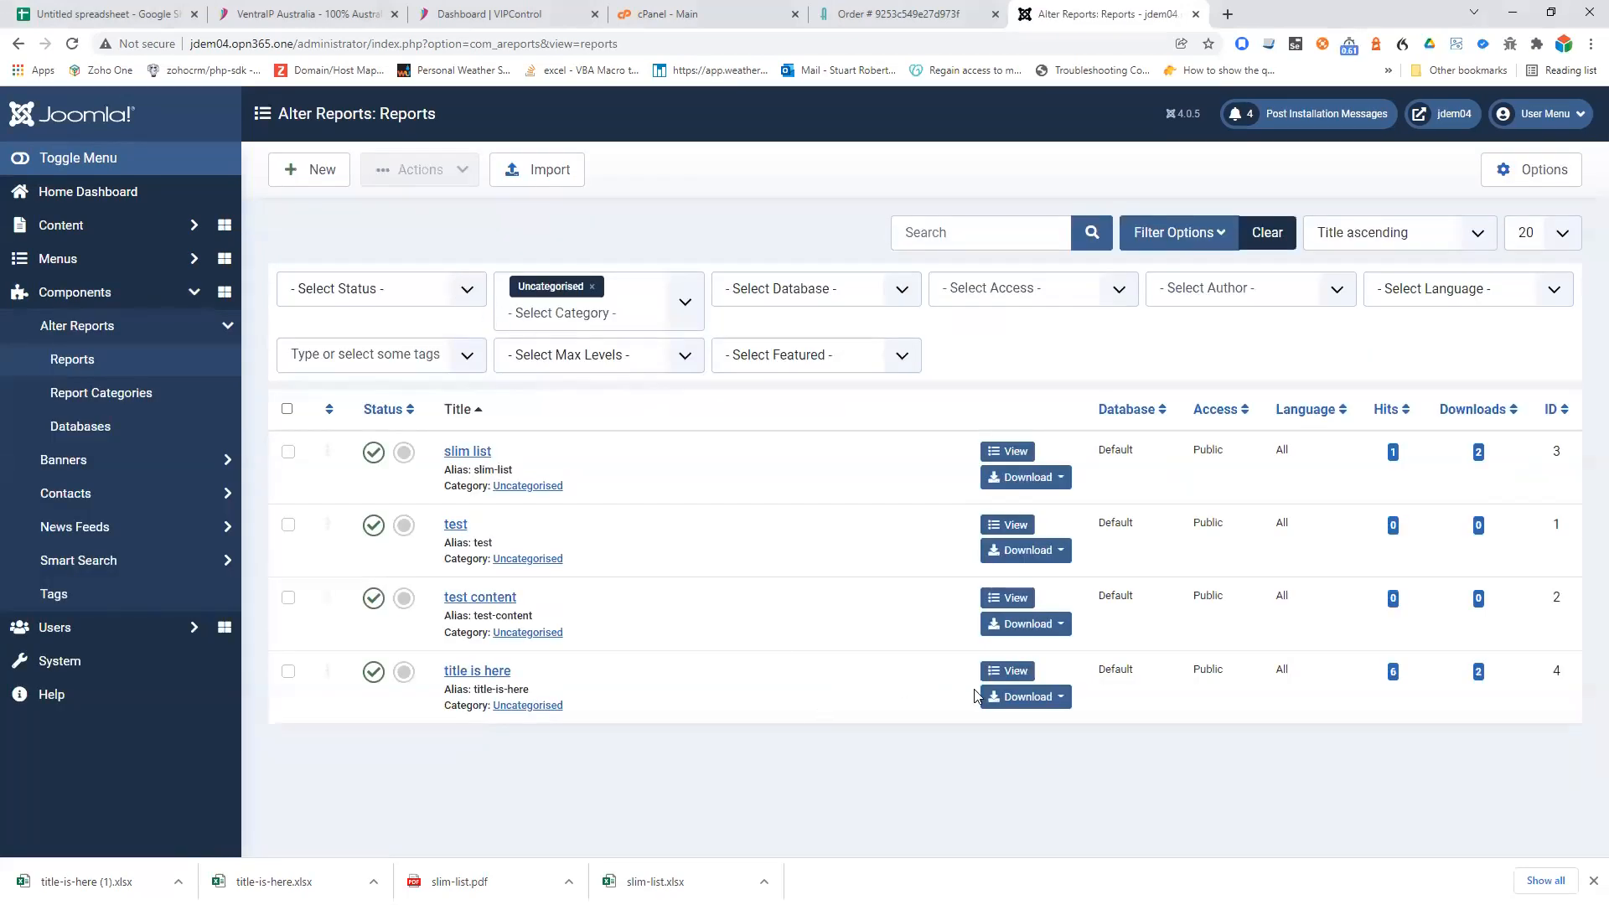
- Open the "title is here" report for editing and examine its email settings and email template fields
left_click(492, 670)
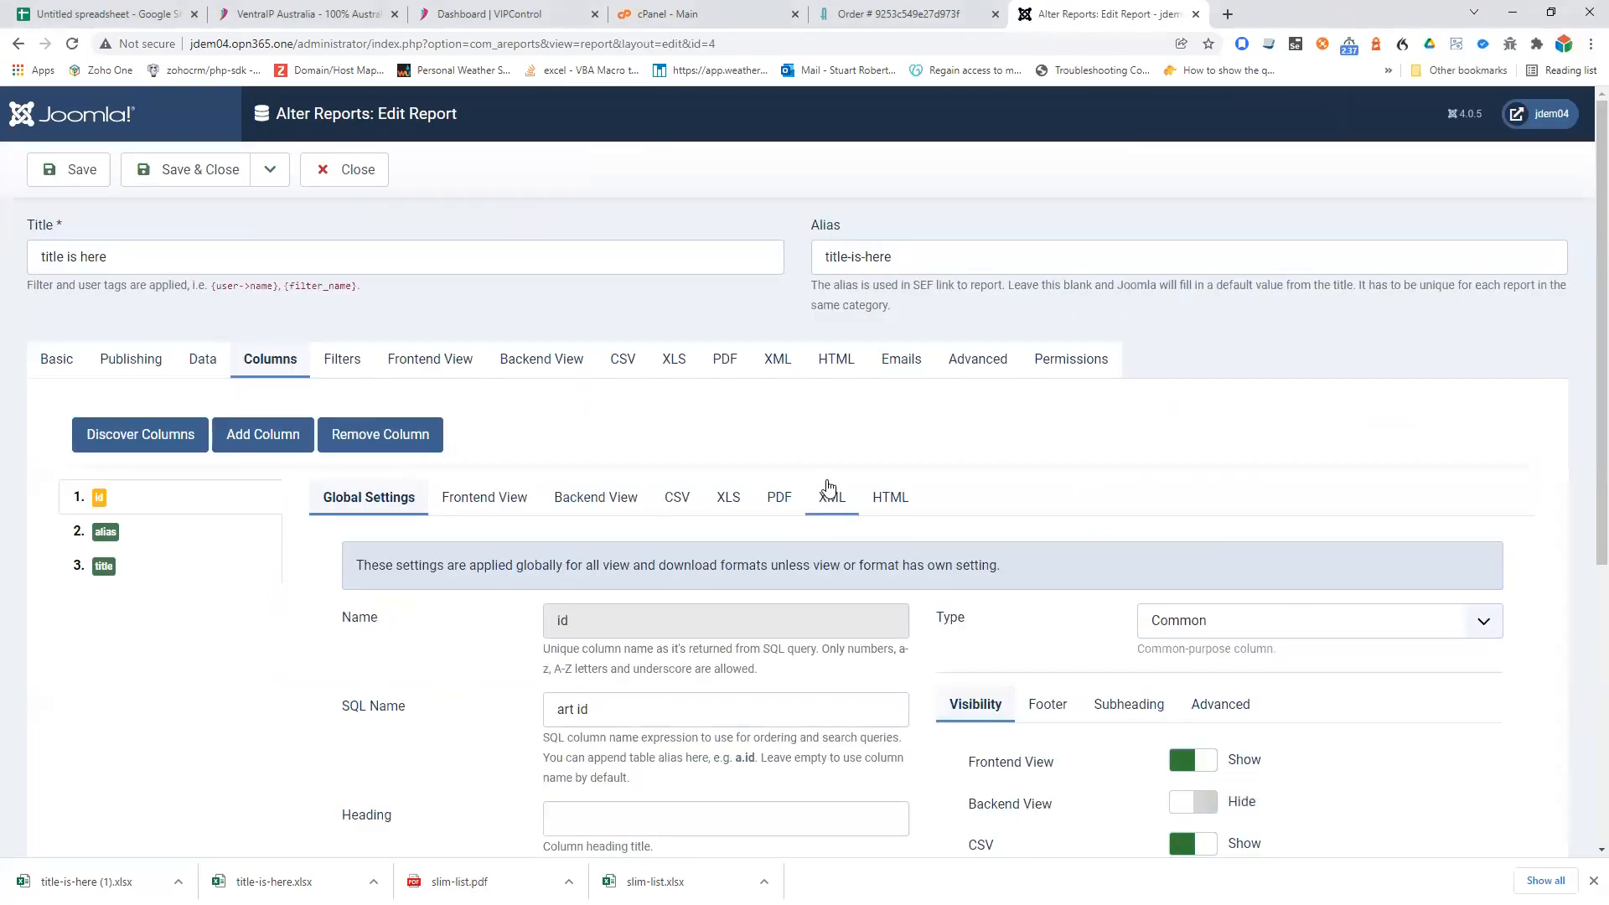
left_click(895, 365)
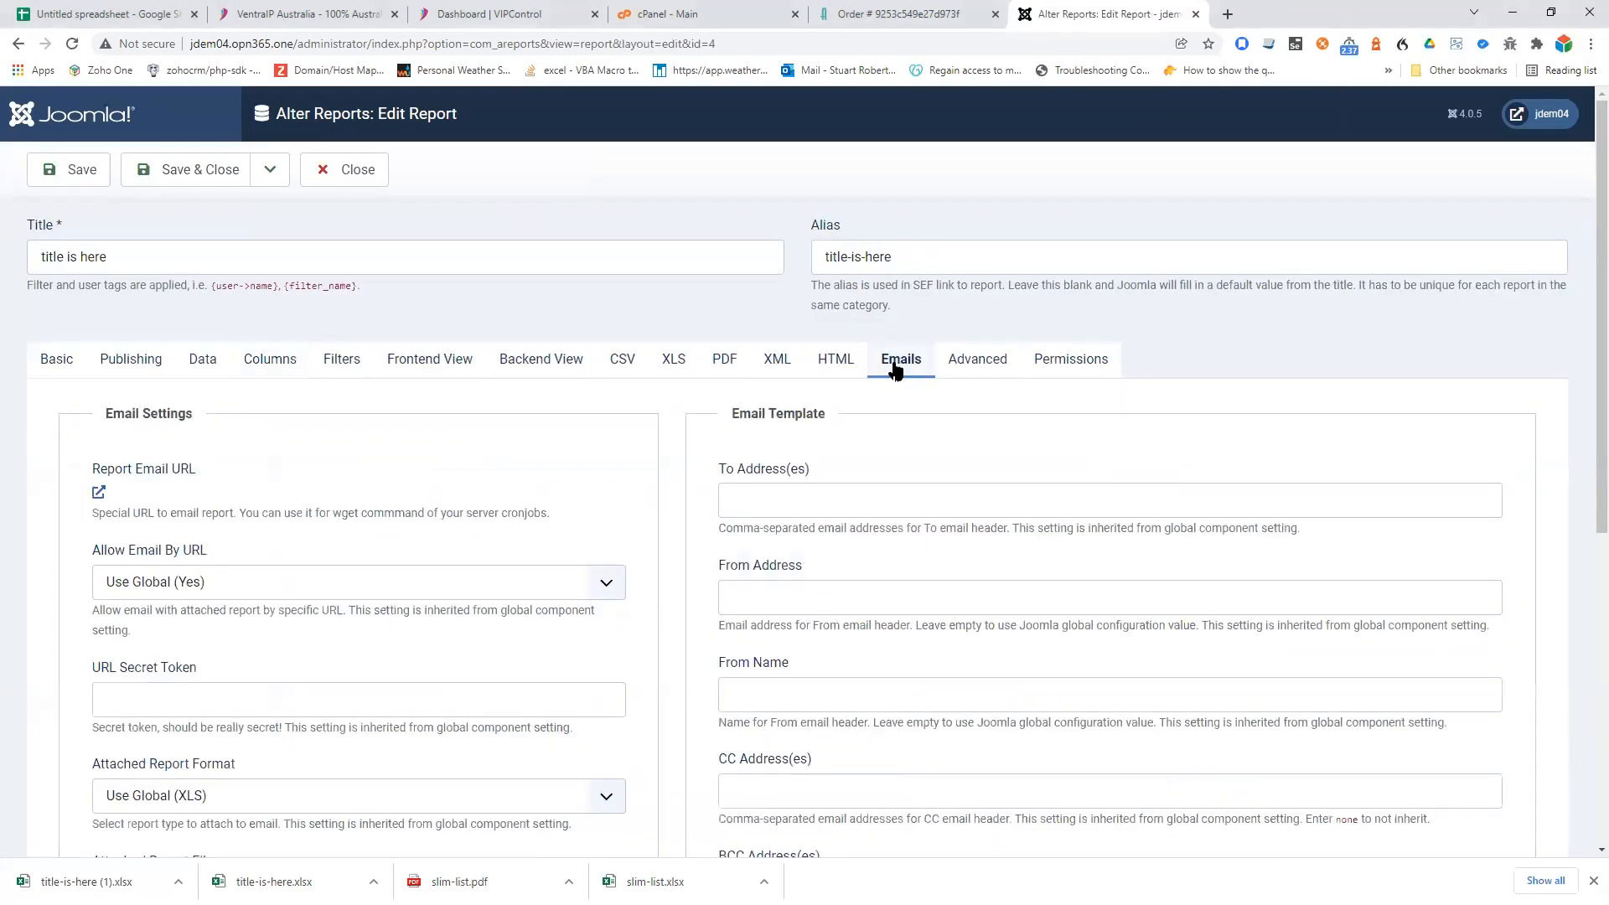
left_click(745, 503)
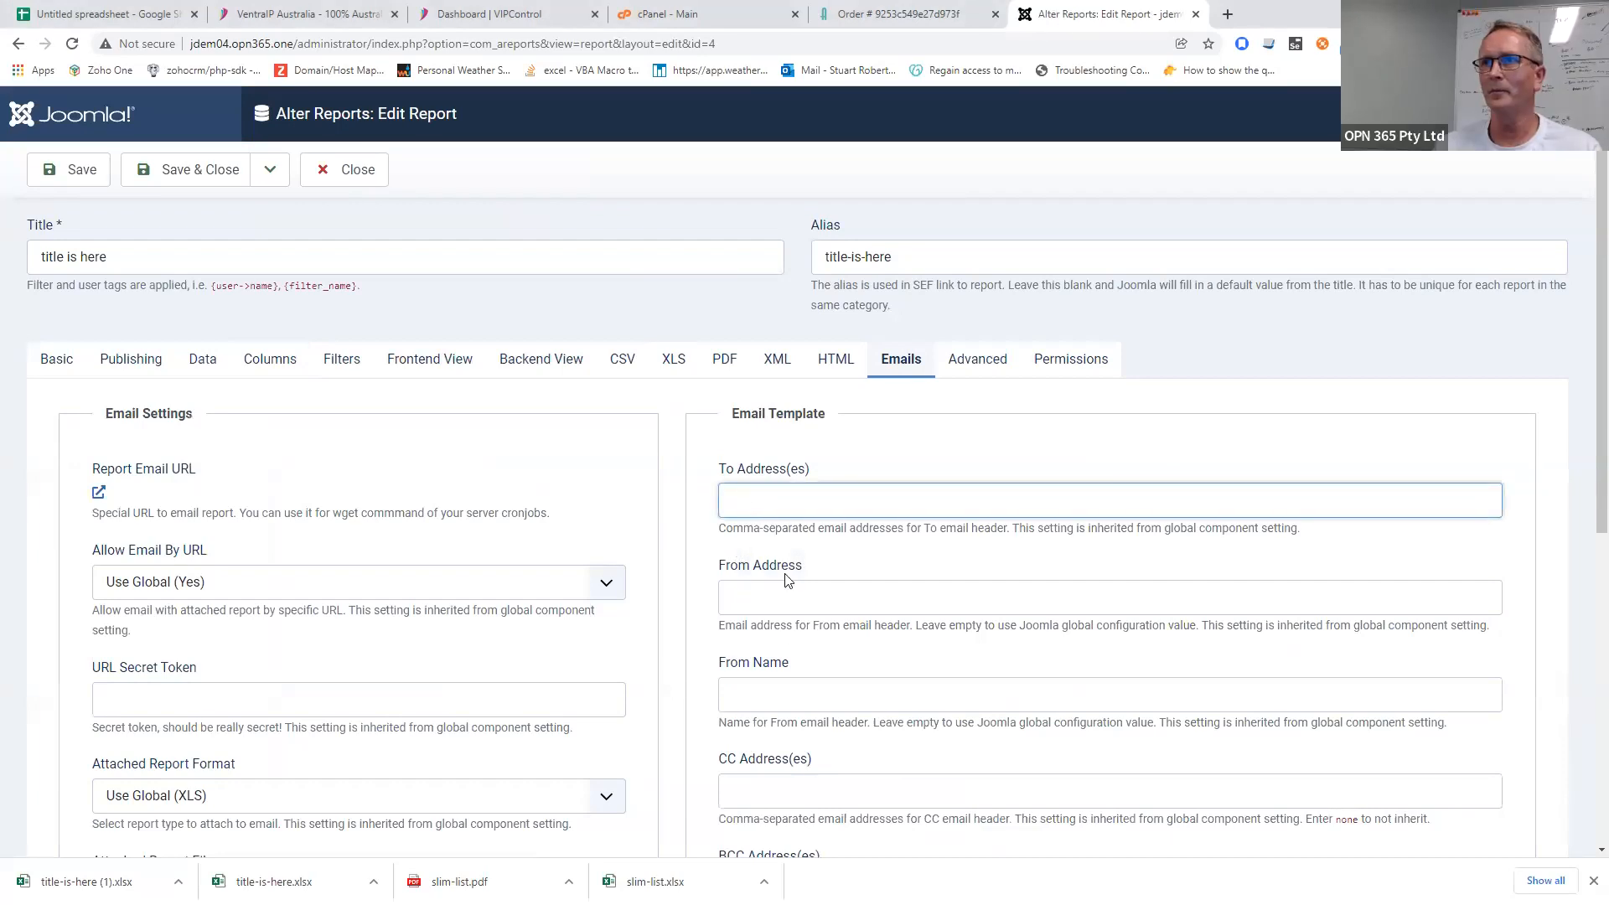
scroll(797, 637, "down", 5)
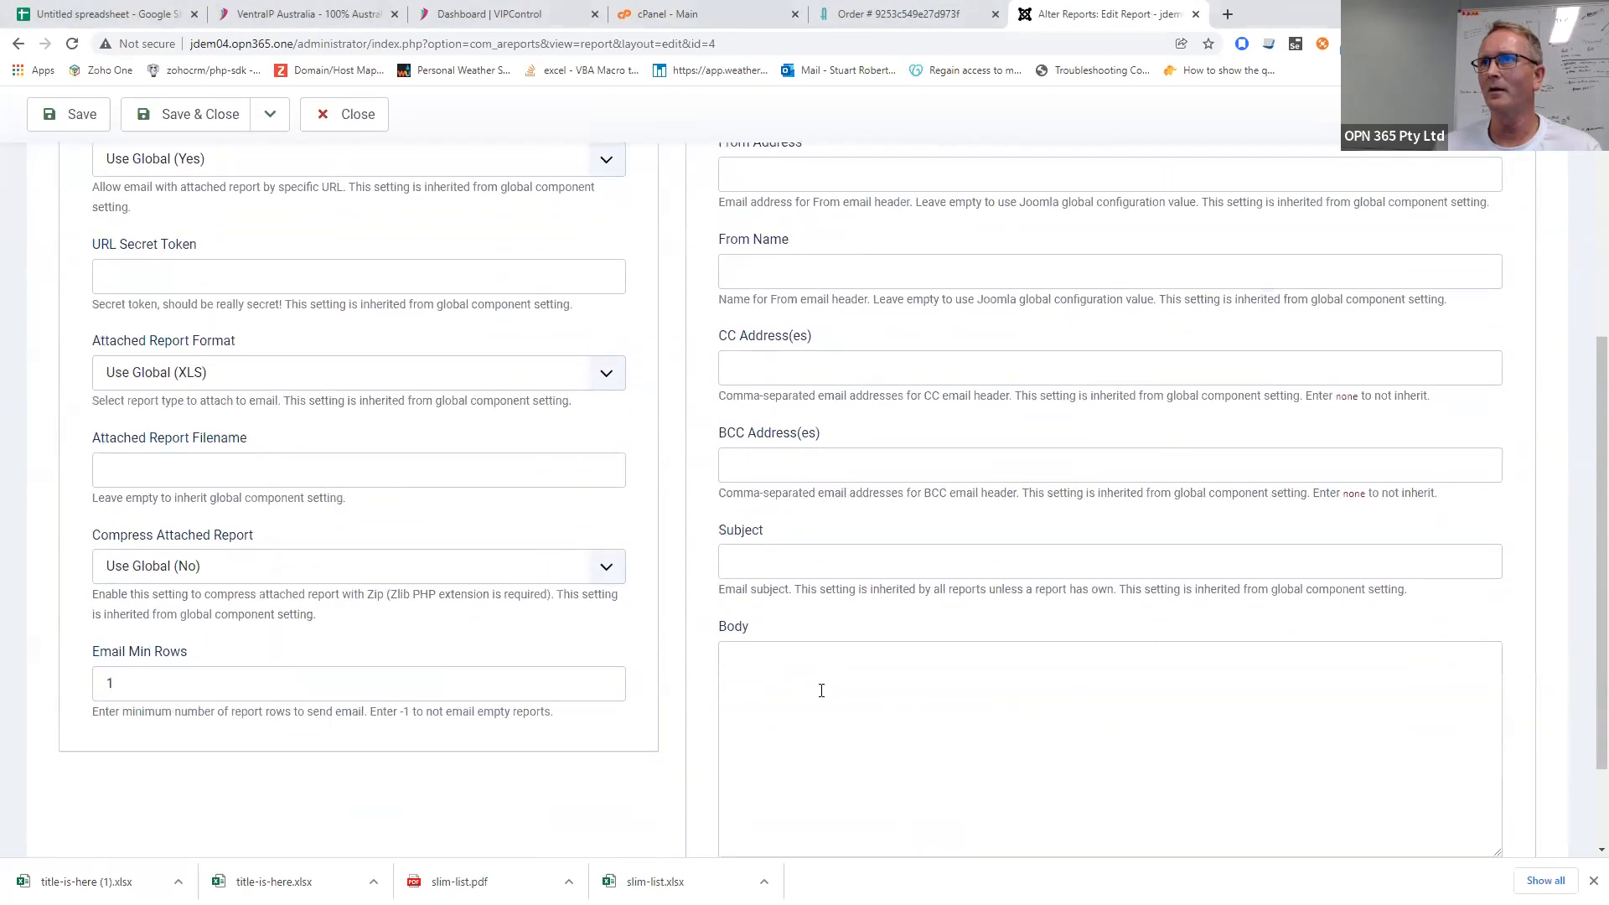
scroll(822, 690, "up", 4)
scroll(821, 690, "up", 1)
scroll(821, 690, "down", 4)
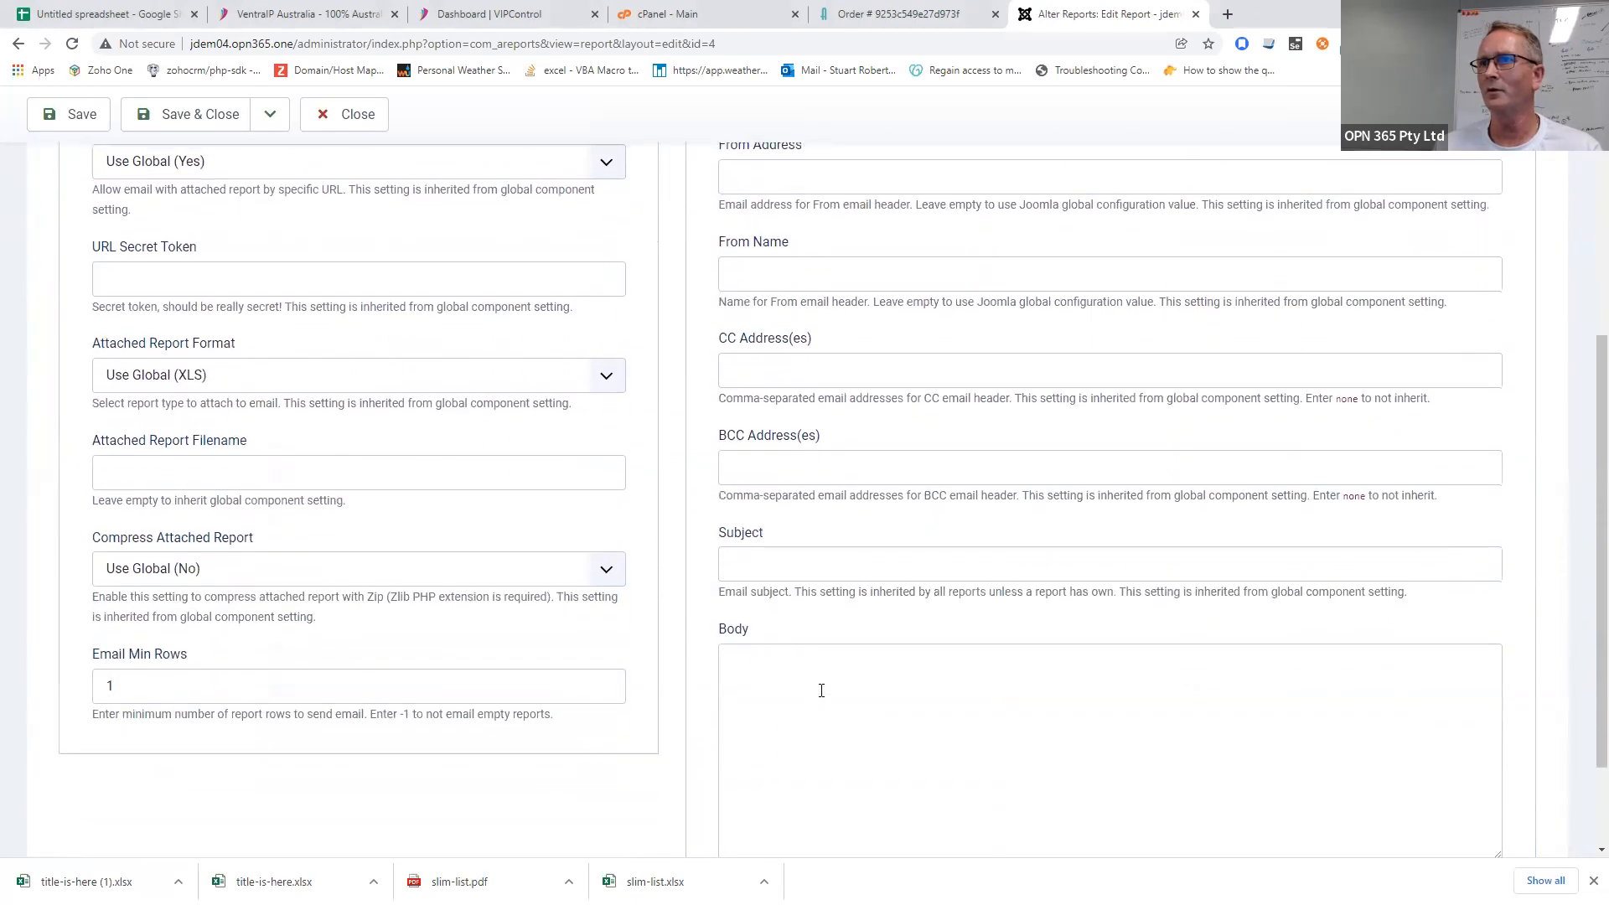
left_click(822, 690)
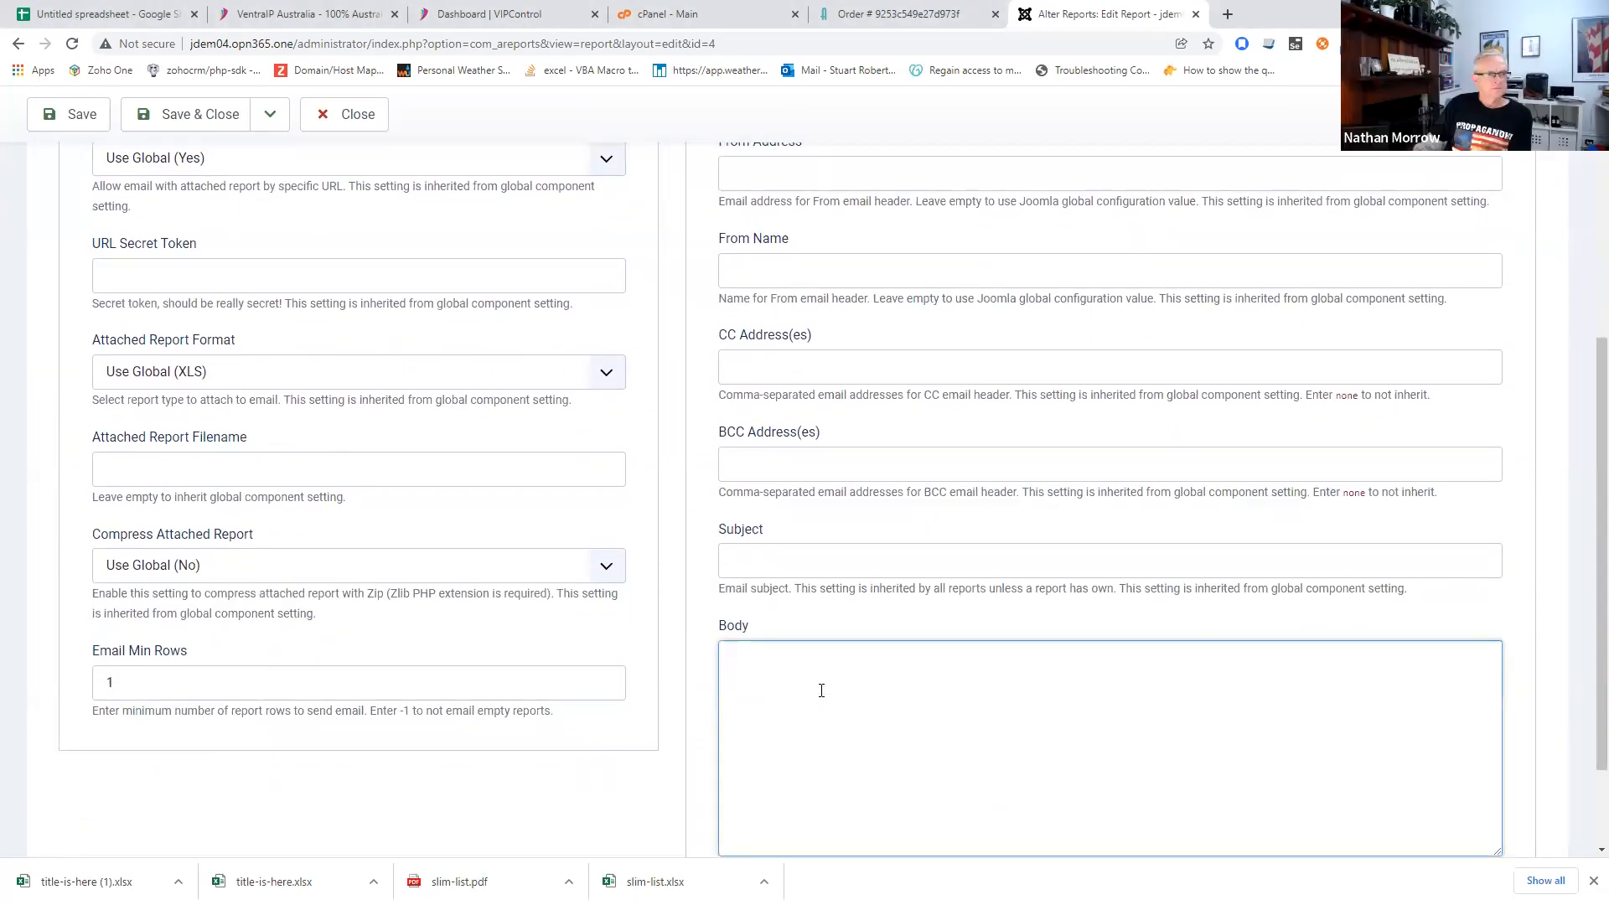
scroll(822, 690, "up", 5)
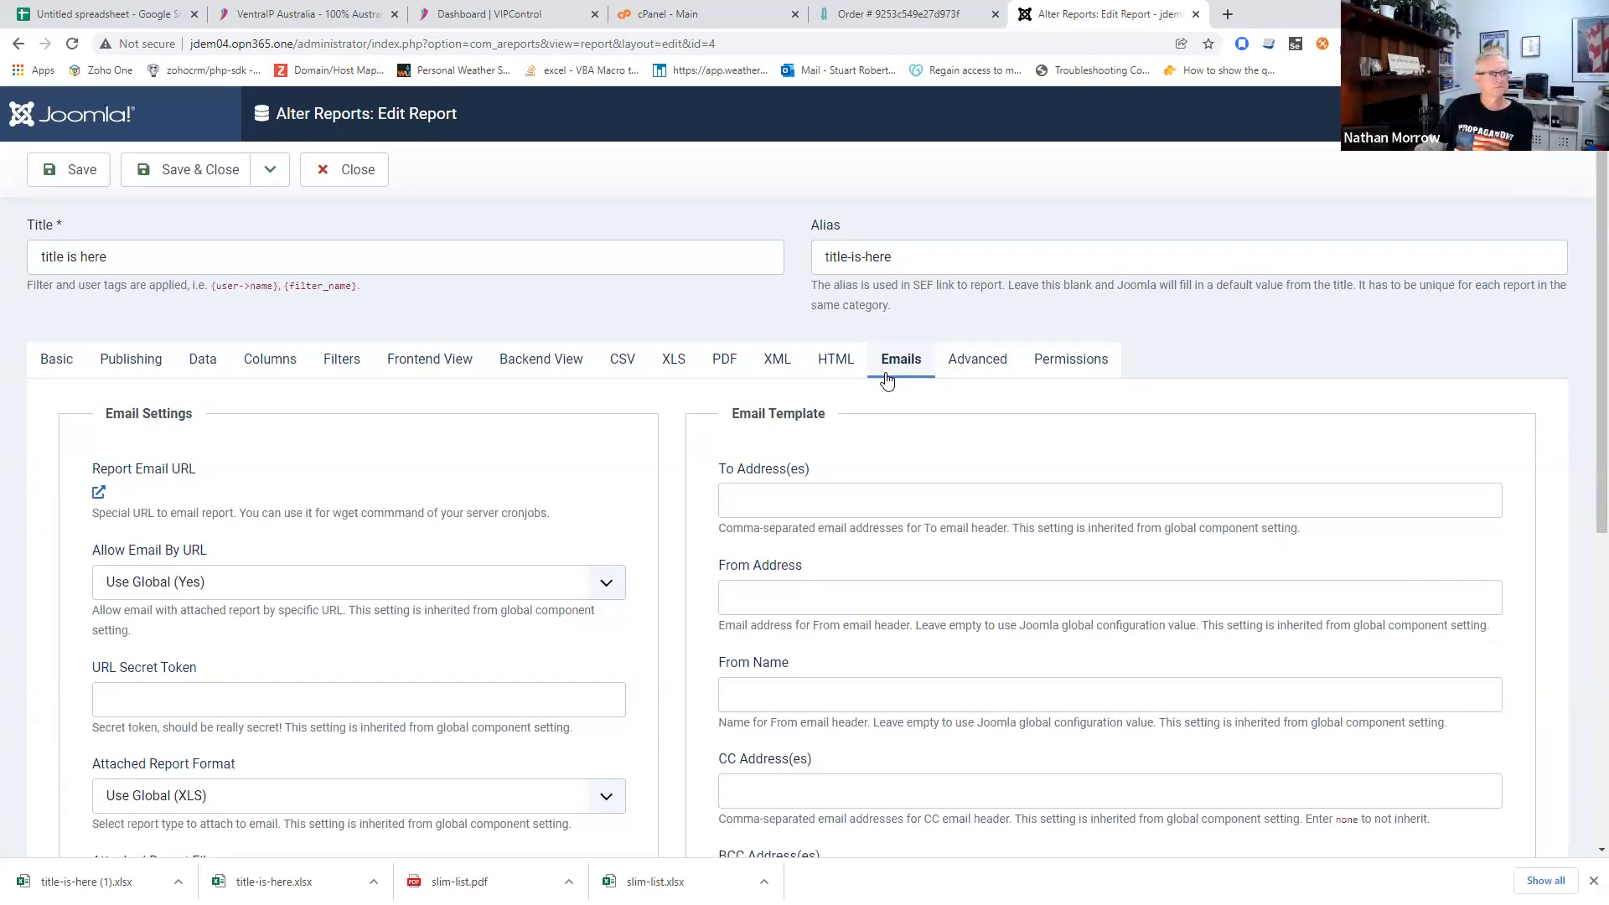
scroll(887, 382, "down", 2)
scroll(887, 378, "up", 2)
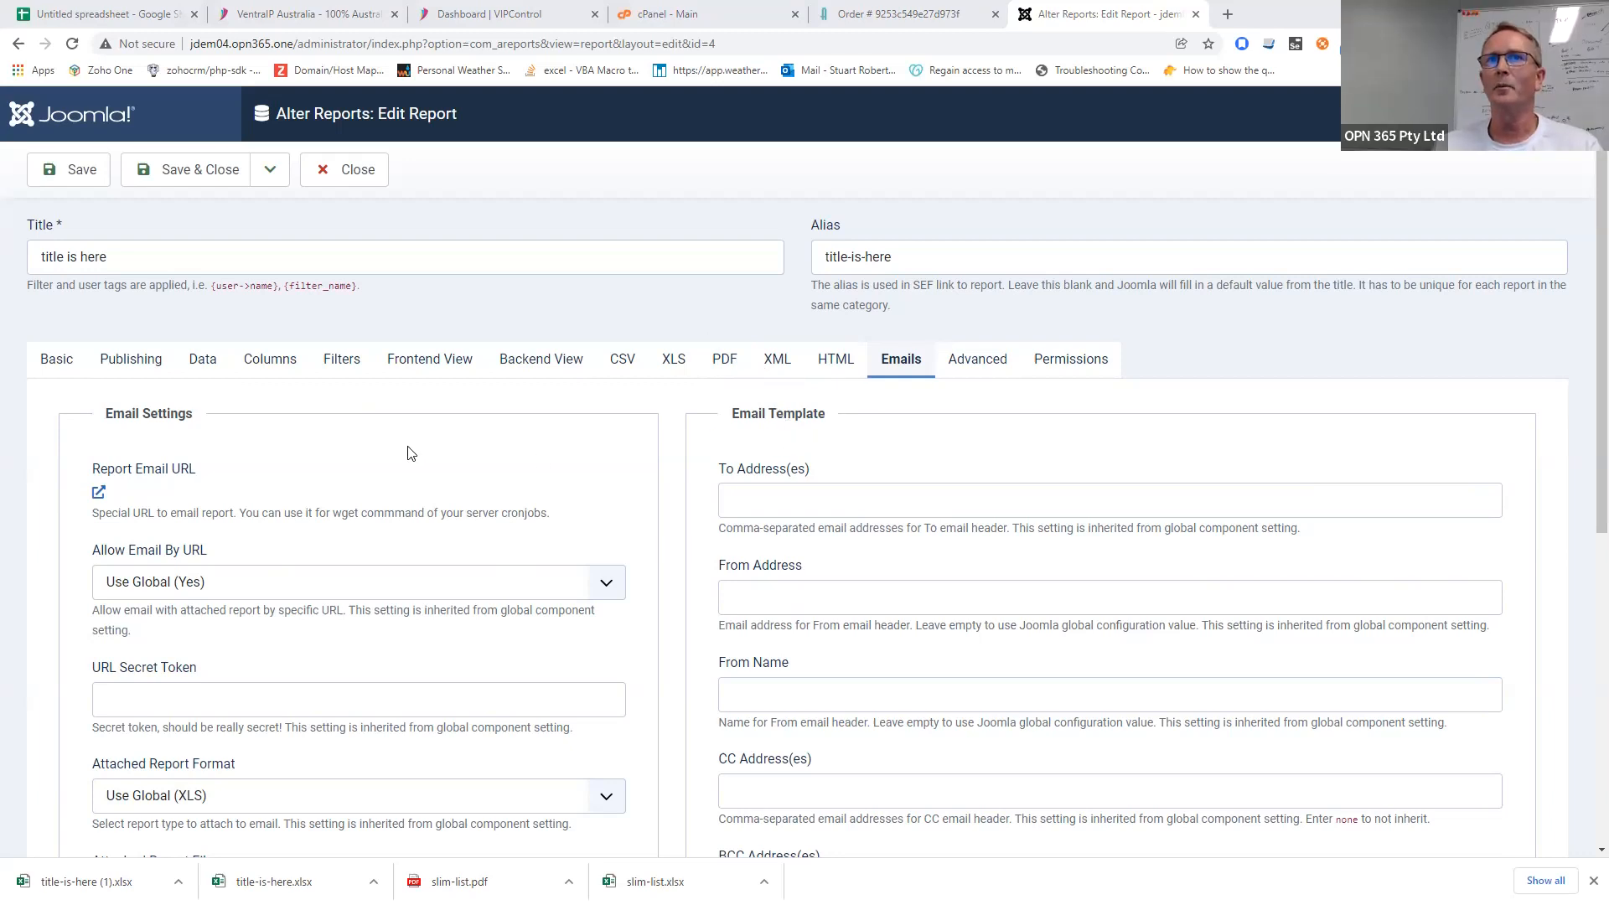
- Enter the URL secret token in the report's email settings and open the report email URL
scroll(276, 465, "down", 2)
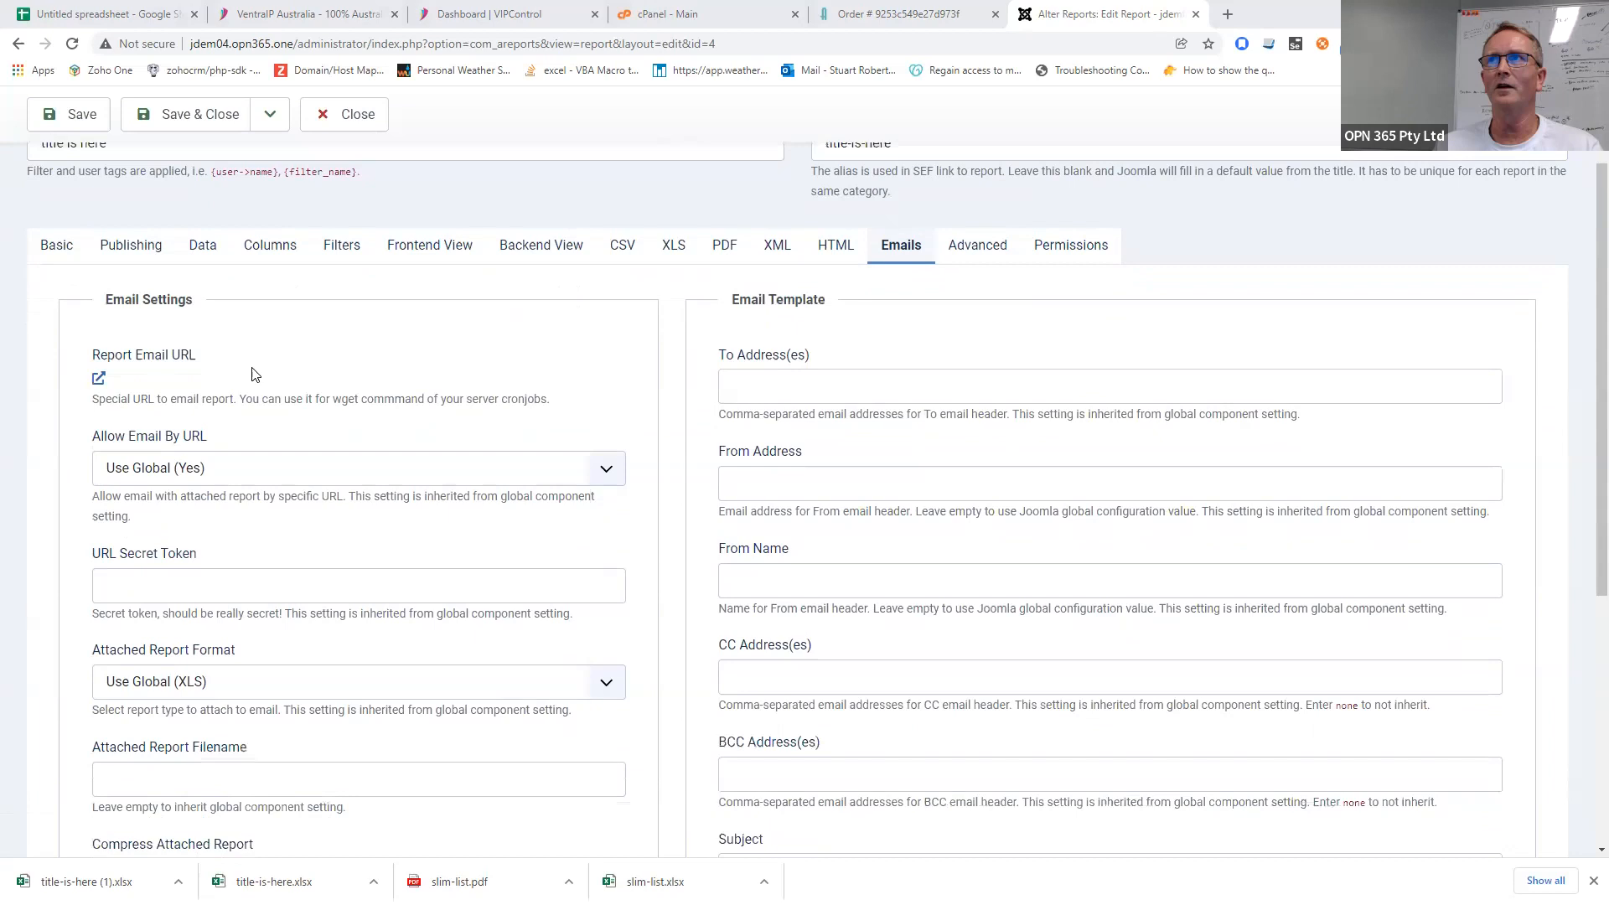
scroll(256, 374, "down", 1)
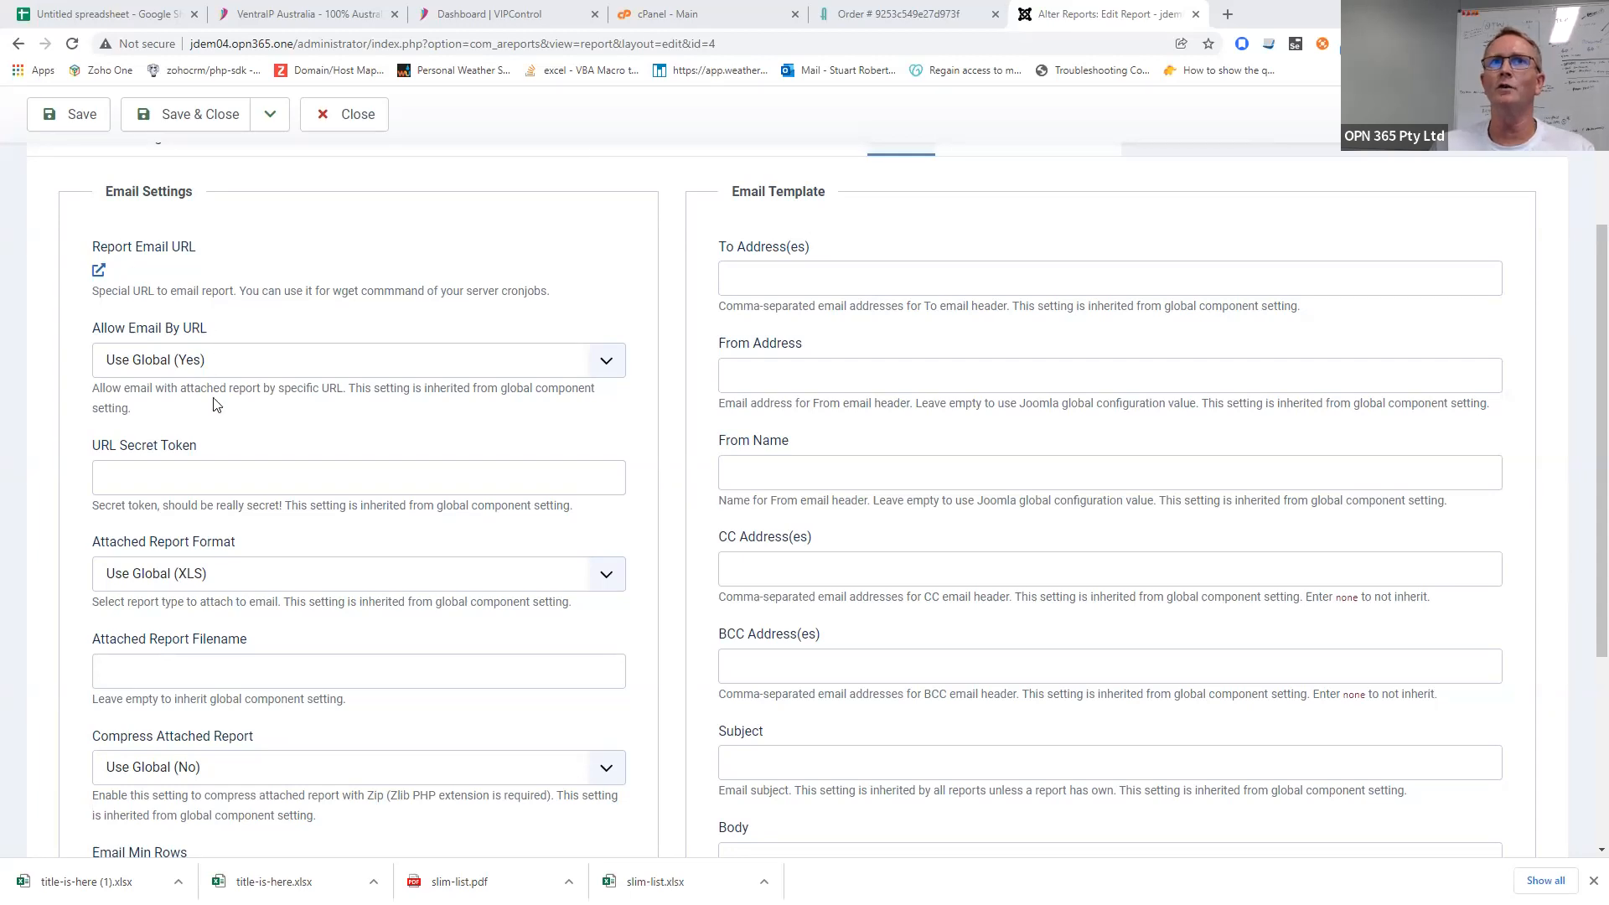
left_click(176, 473)
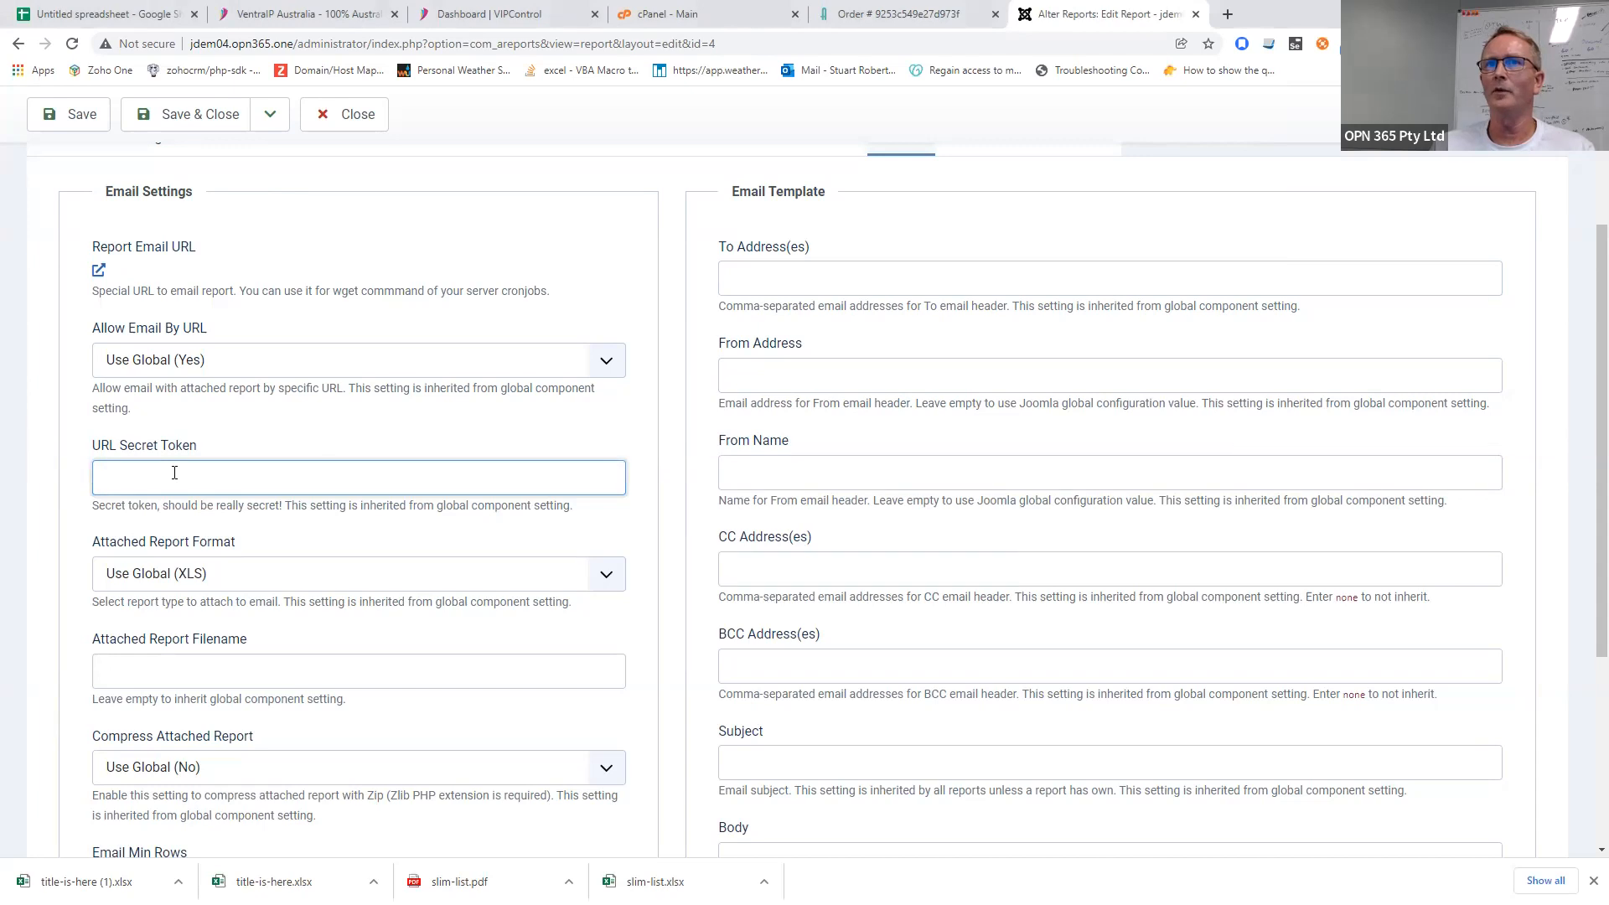
scroll(174, 473, "down", 2)
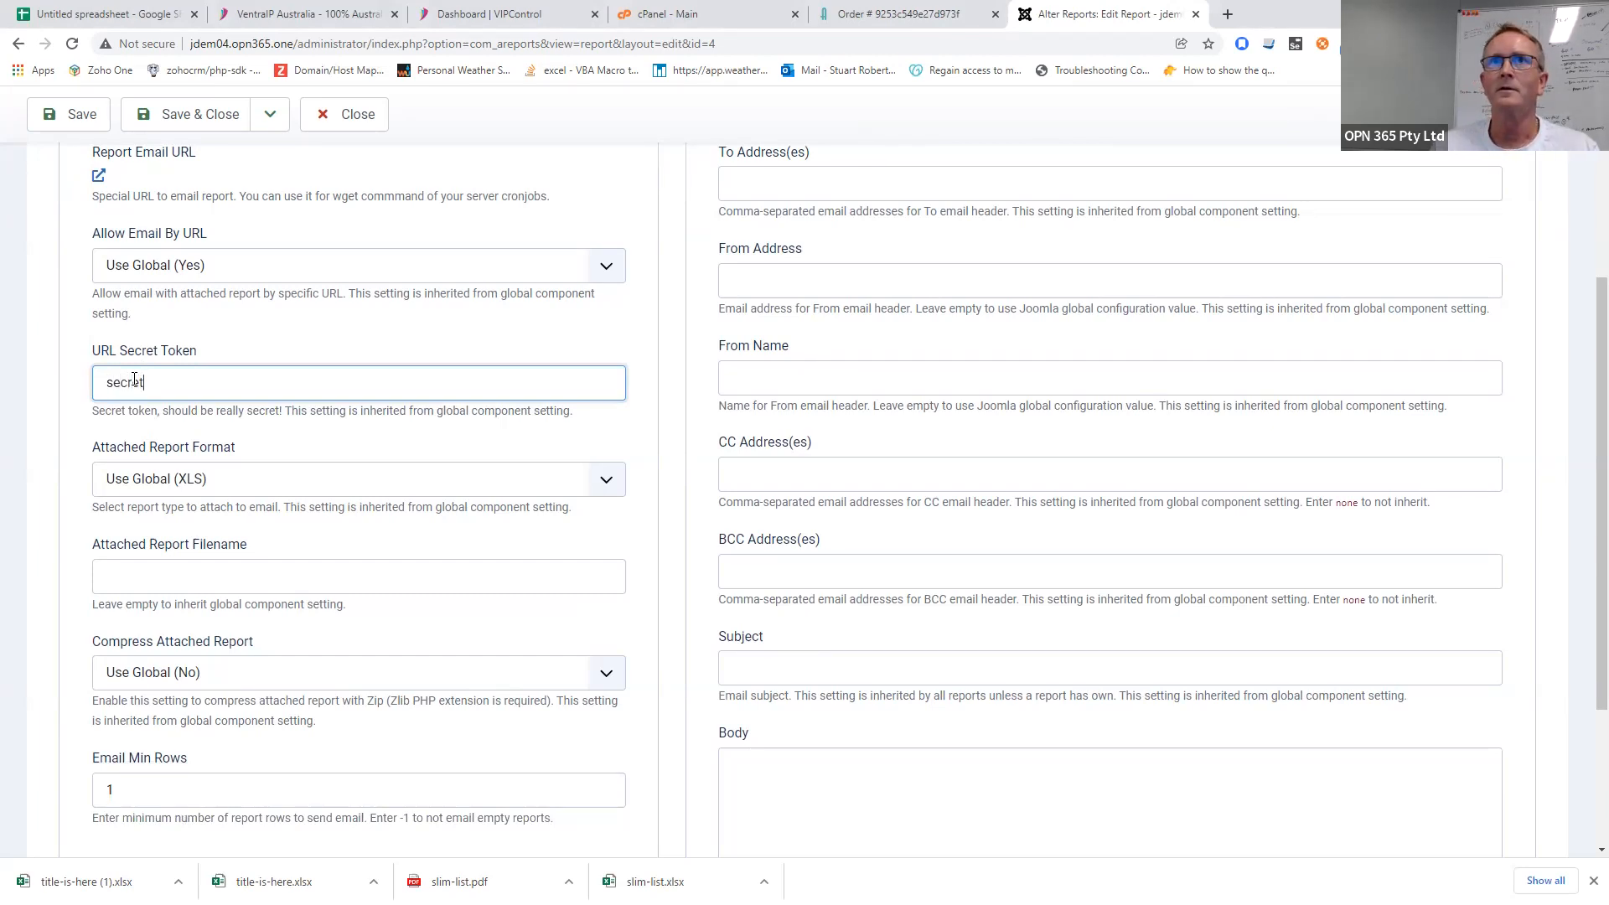
left_click(99, 176)
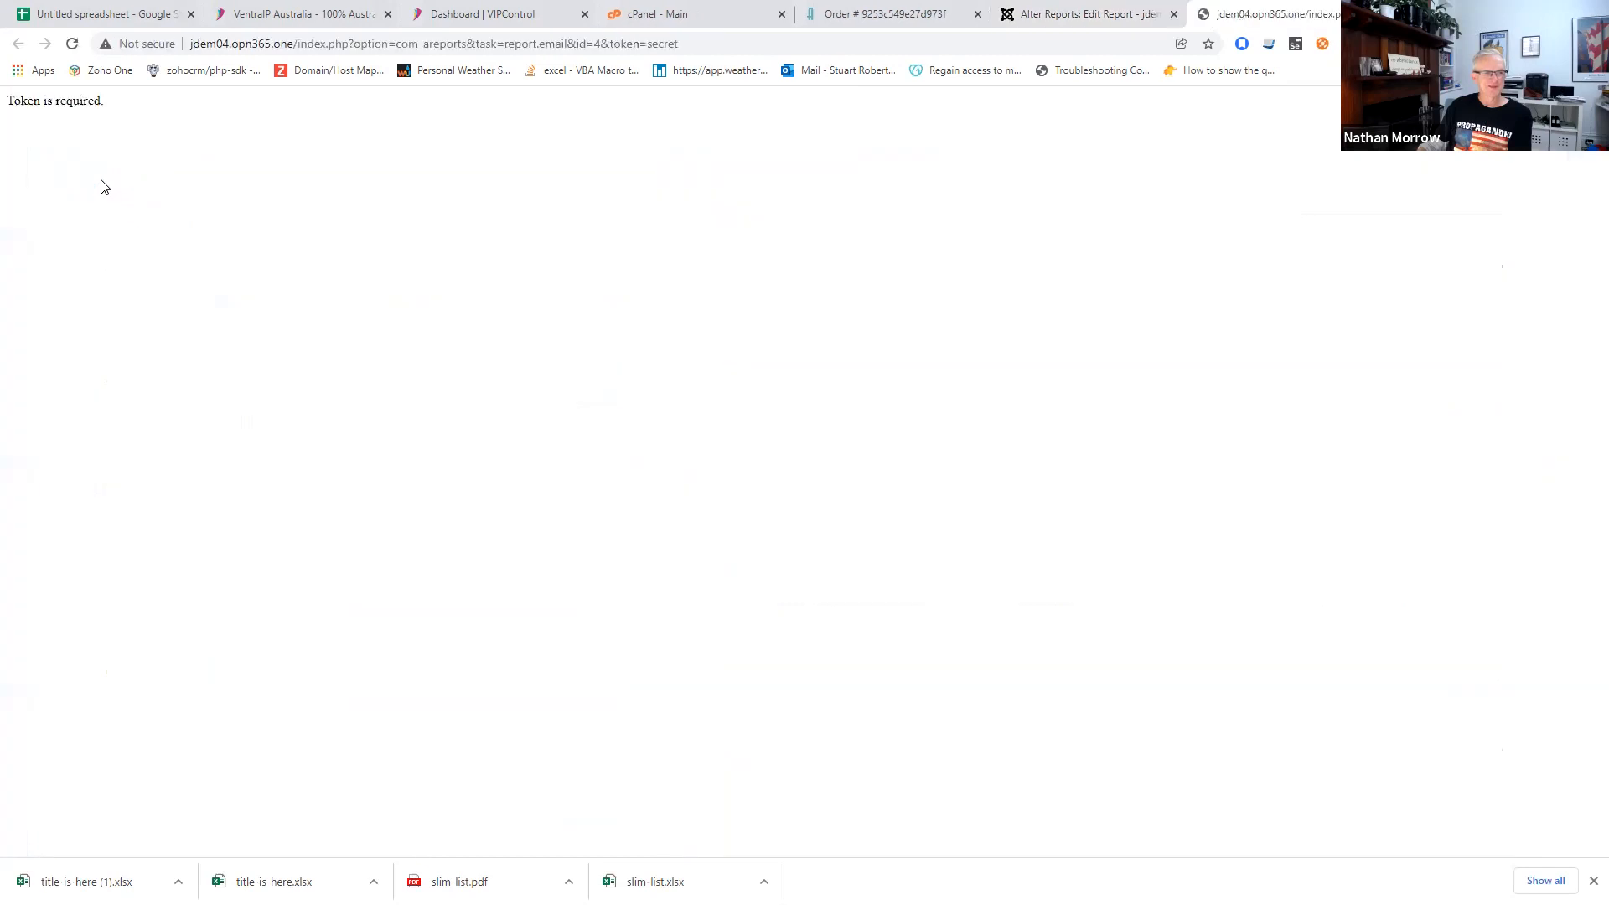
- Highlight the full report email URL and load it again
left_click_drag(707, 40, 192, 44)
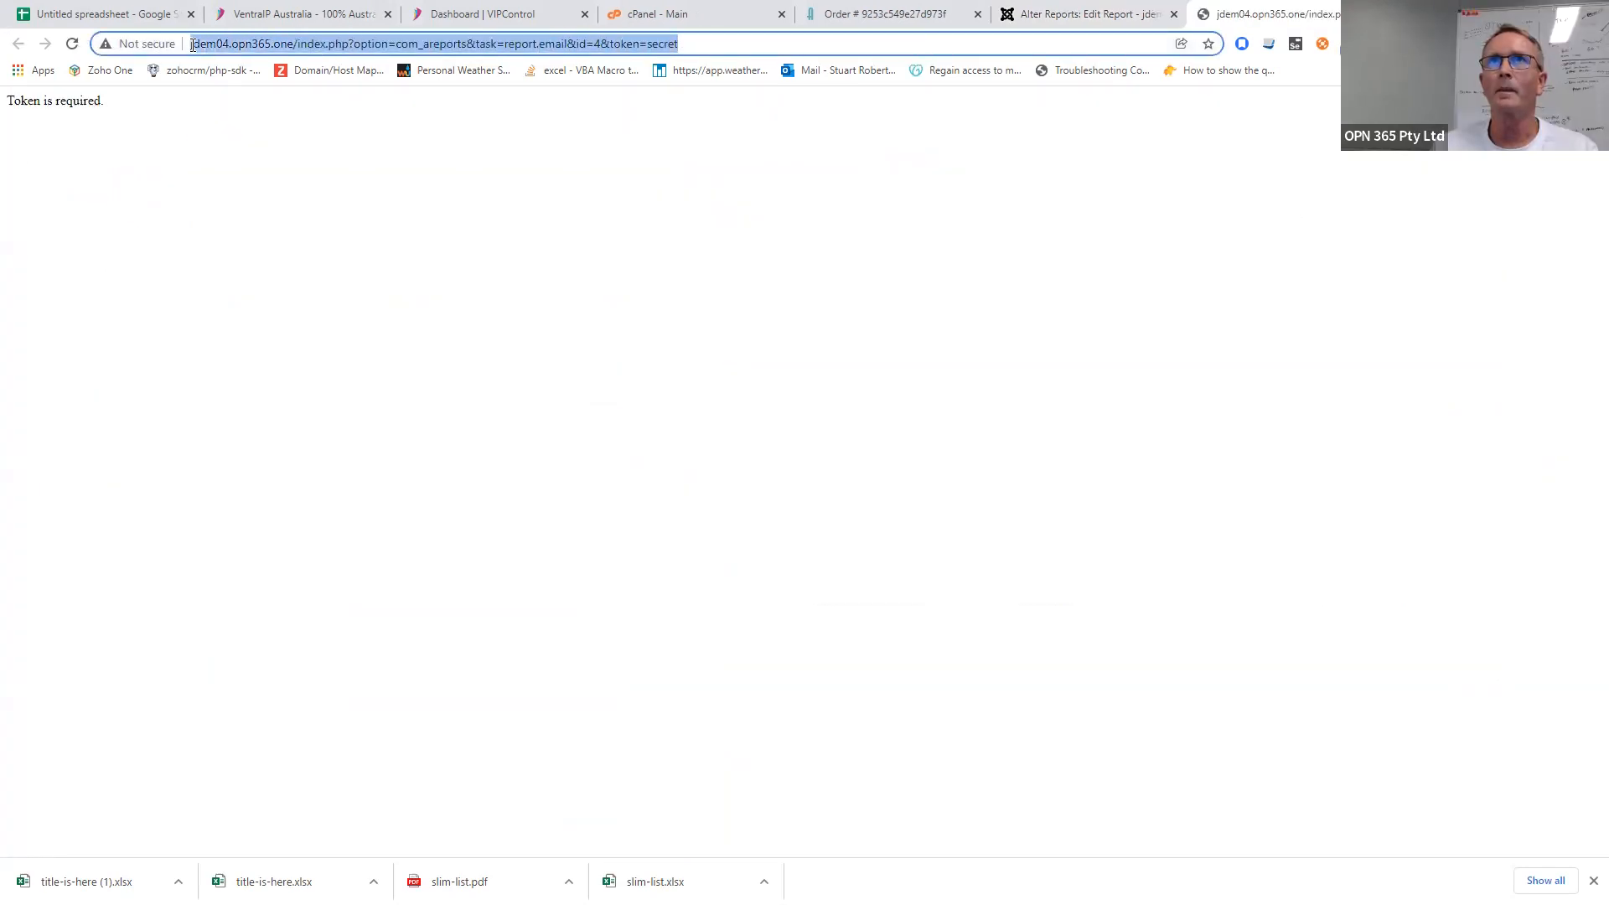
left_click(685, 41)
key("Return")
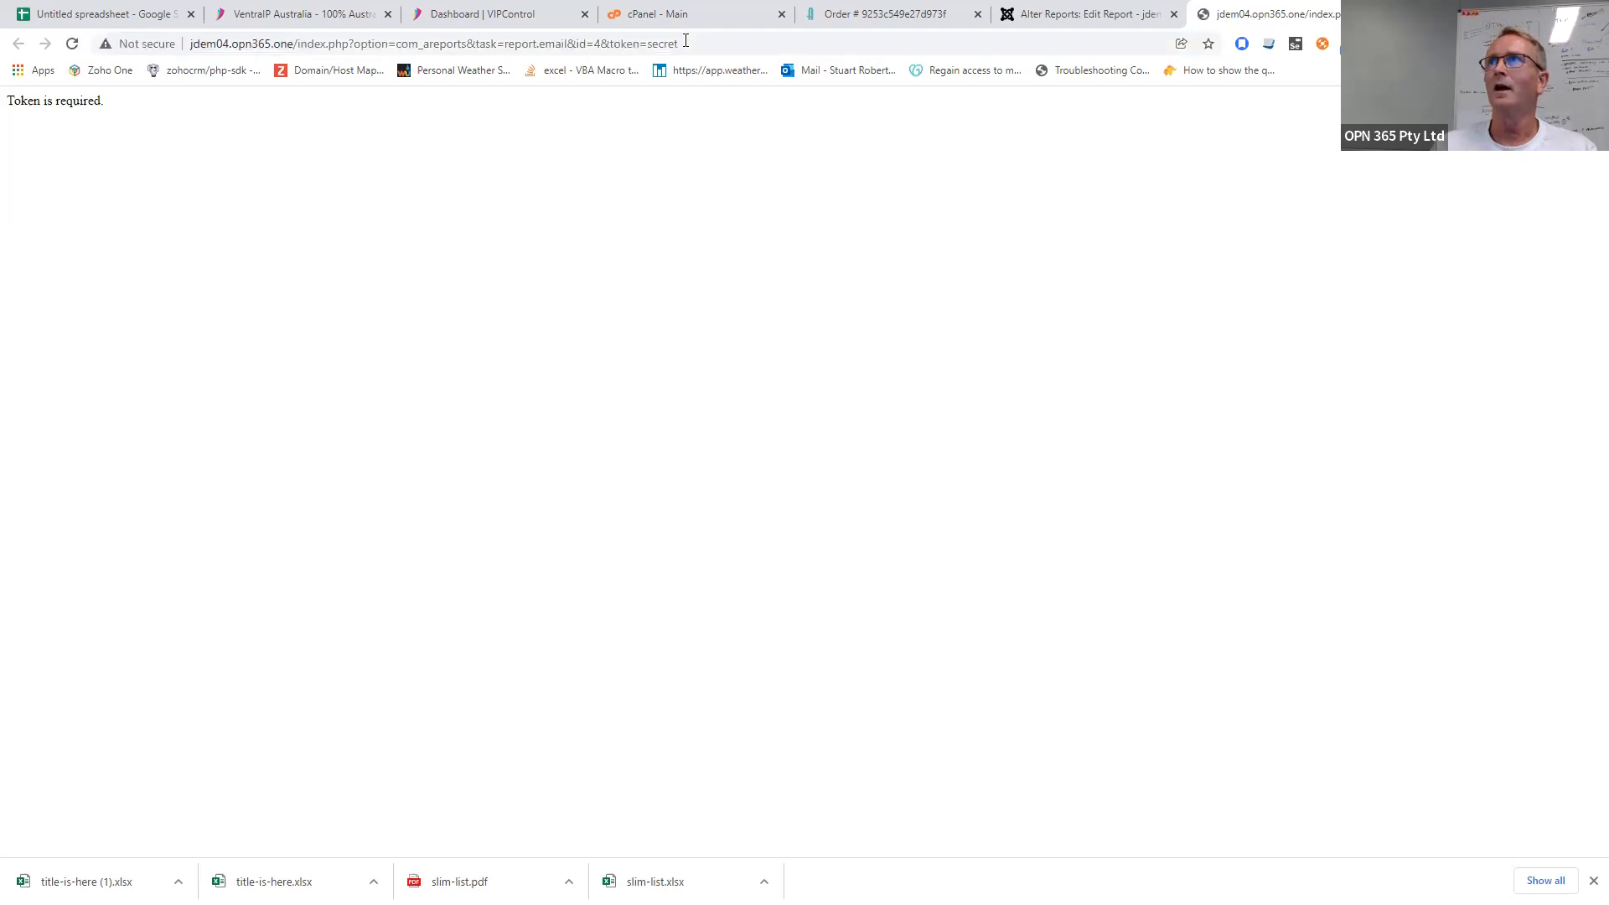
- Return to the "title is here" report's email settings and check the Outlook mailbox folders for the emailed report
left_click(1052, 21)
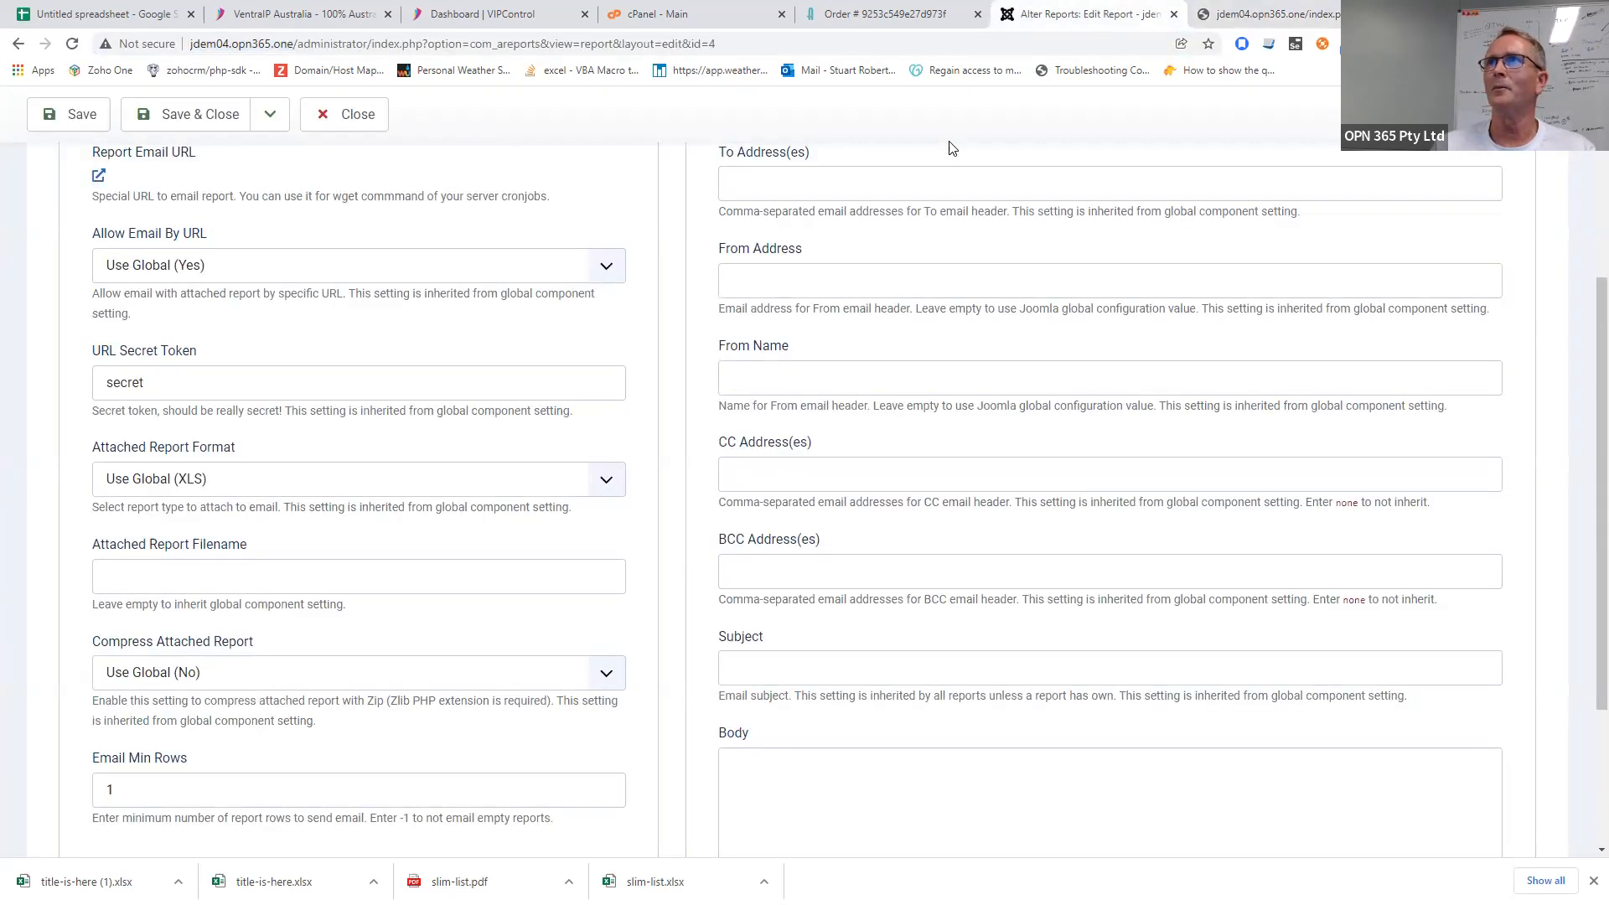
scroll(952, 149, "up", 2)
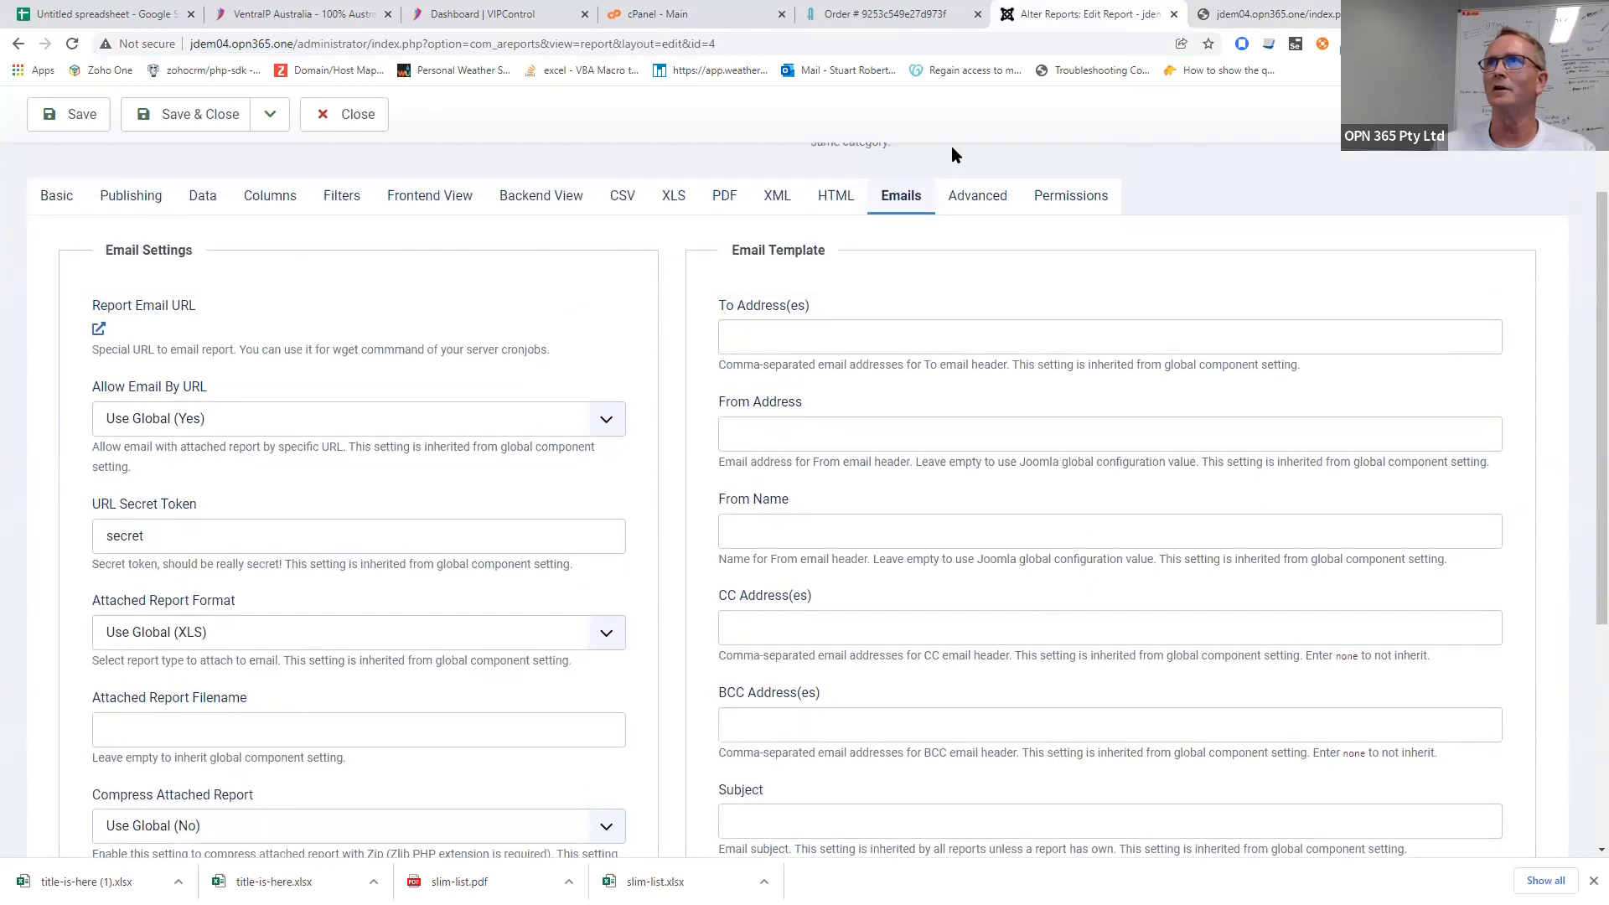
scroll(953, 146, "up", 2)
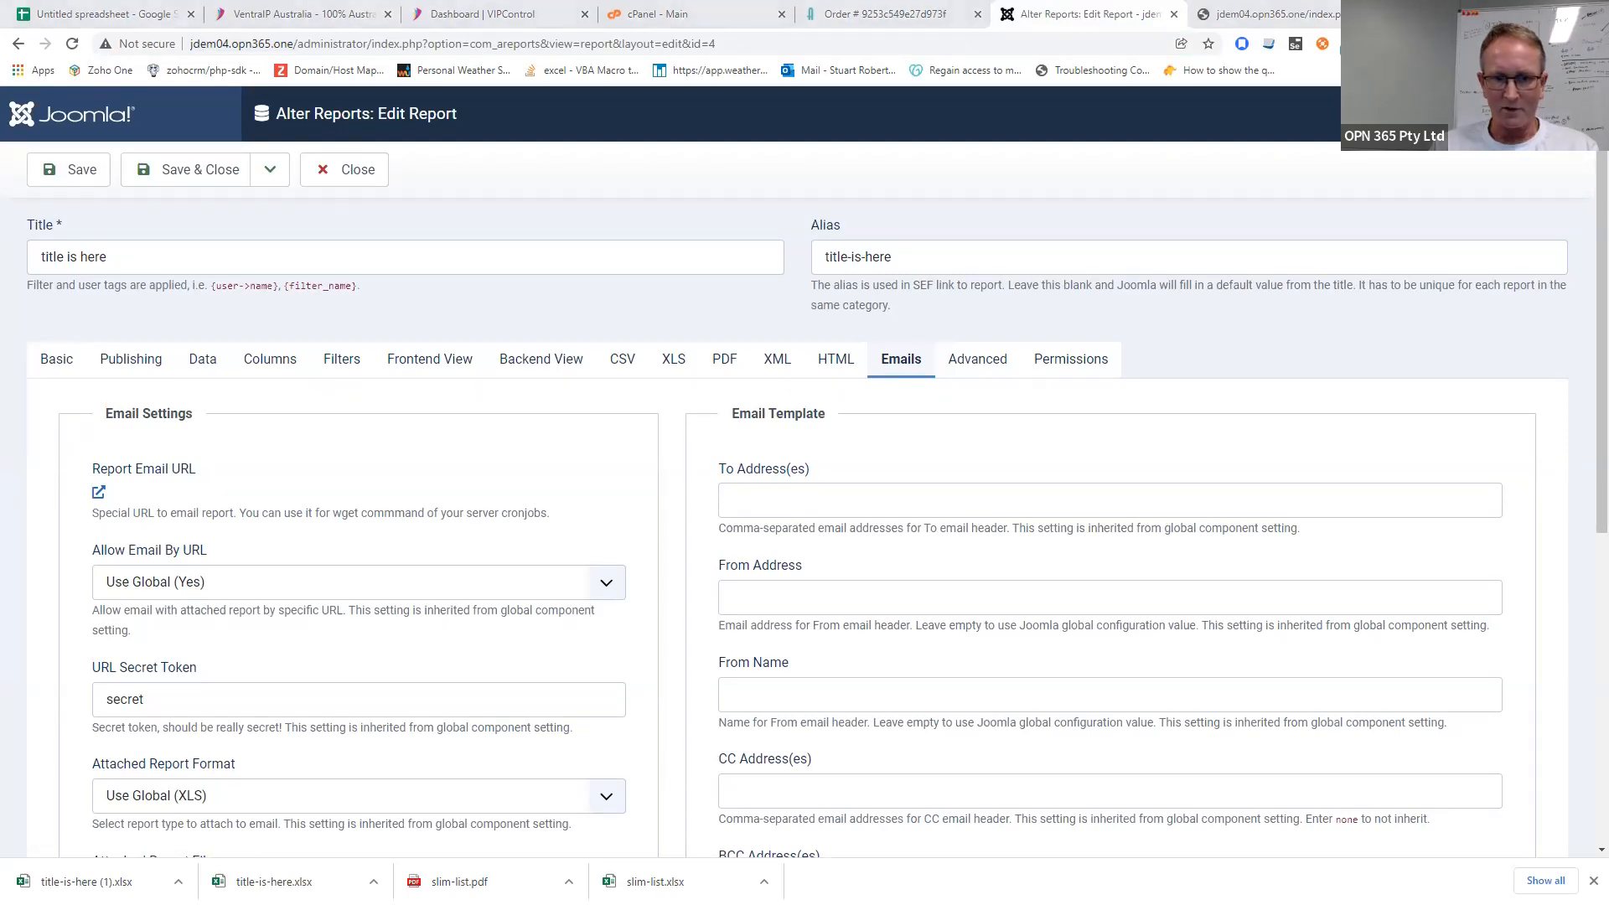
key("alt+Tab")
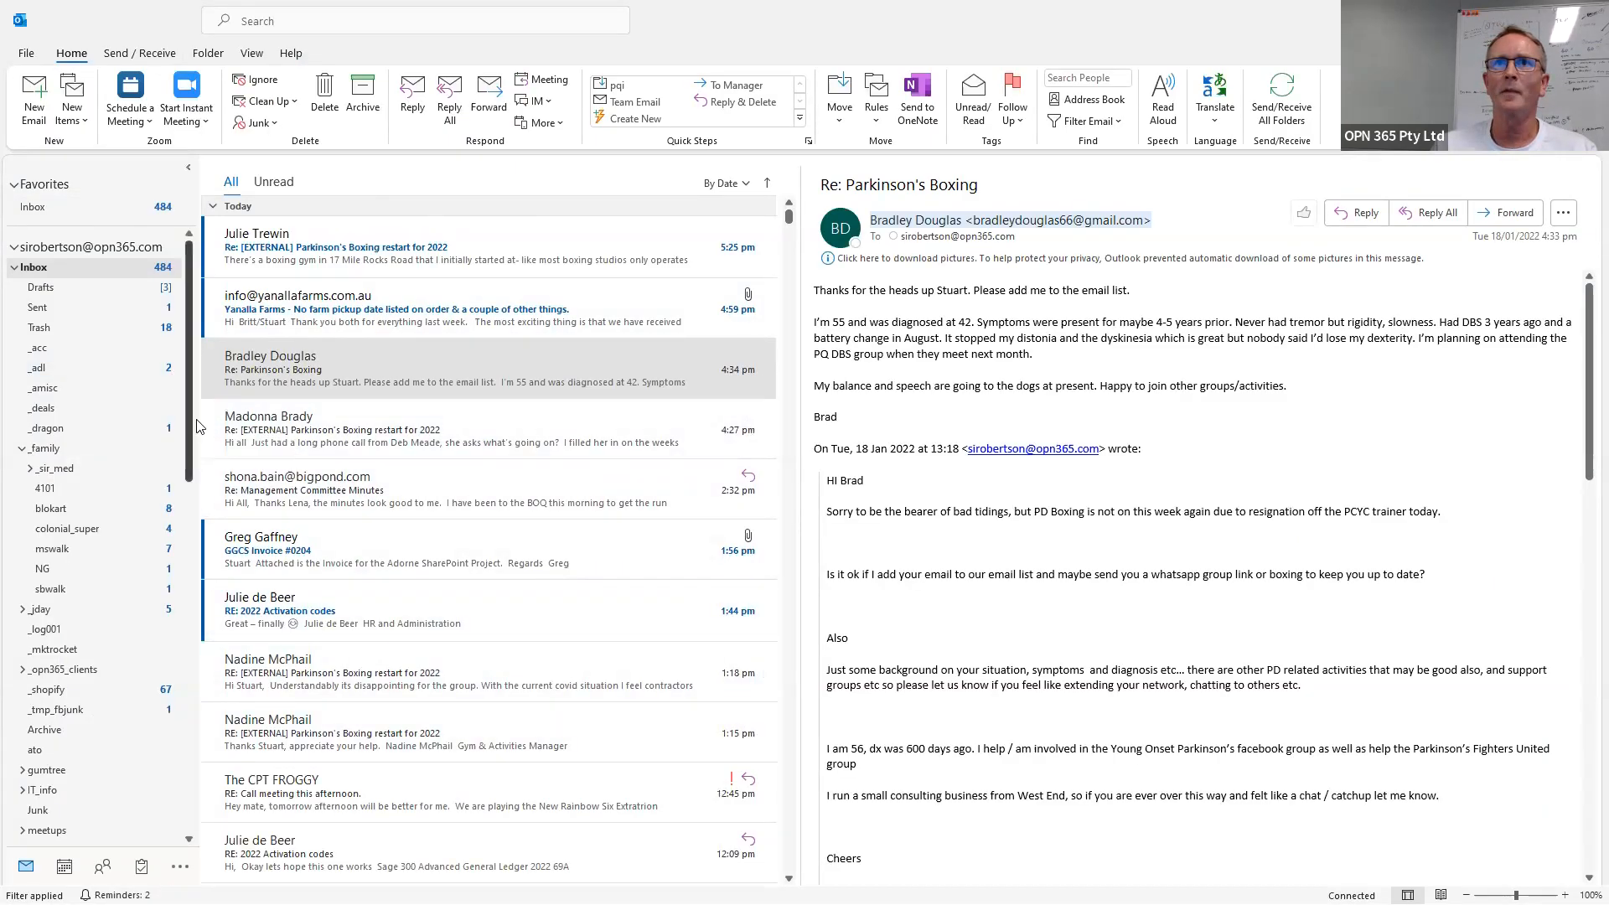
scroll(186, 436, "down", 2)
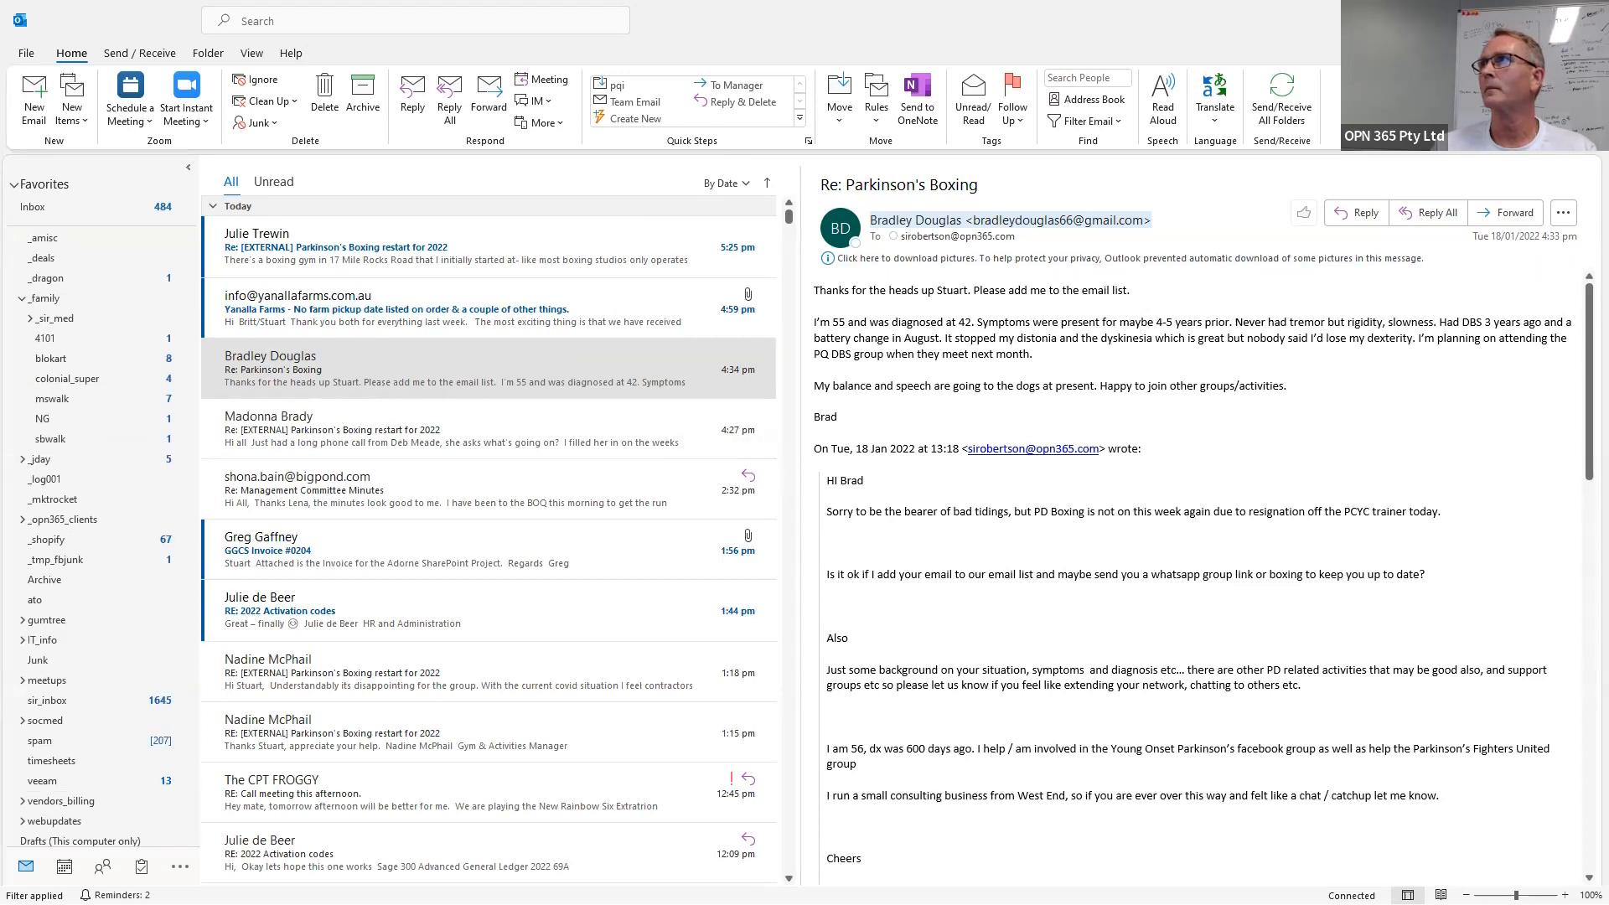
key("alt+Tab")
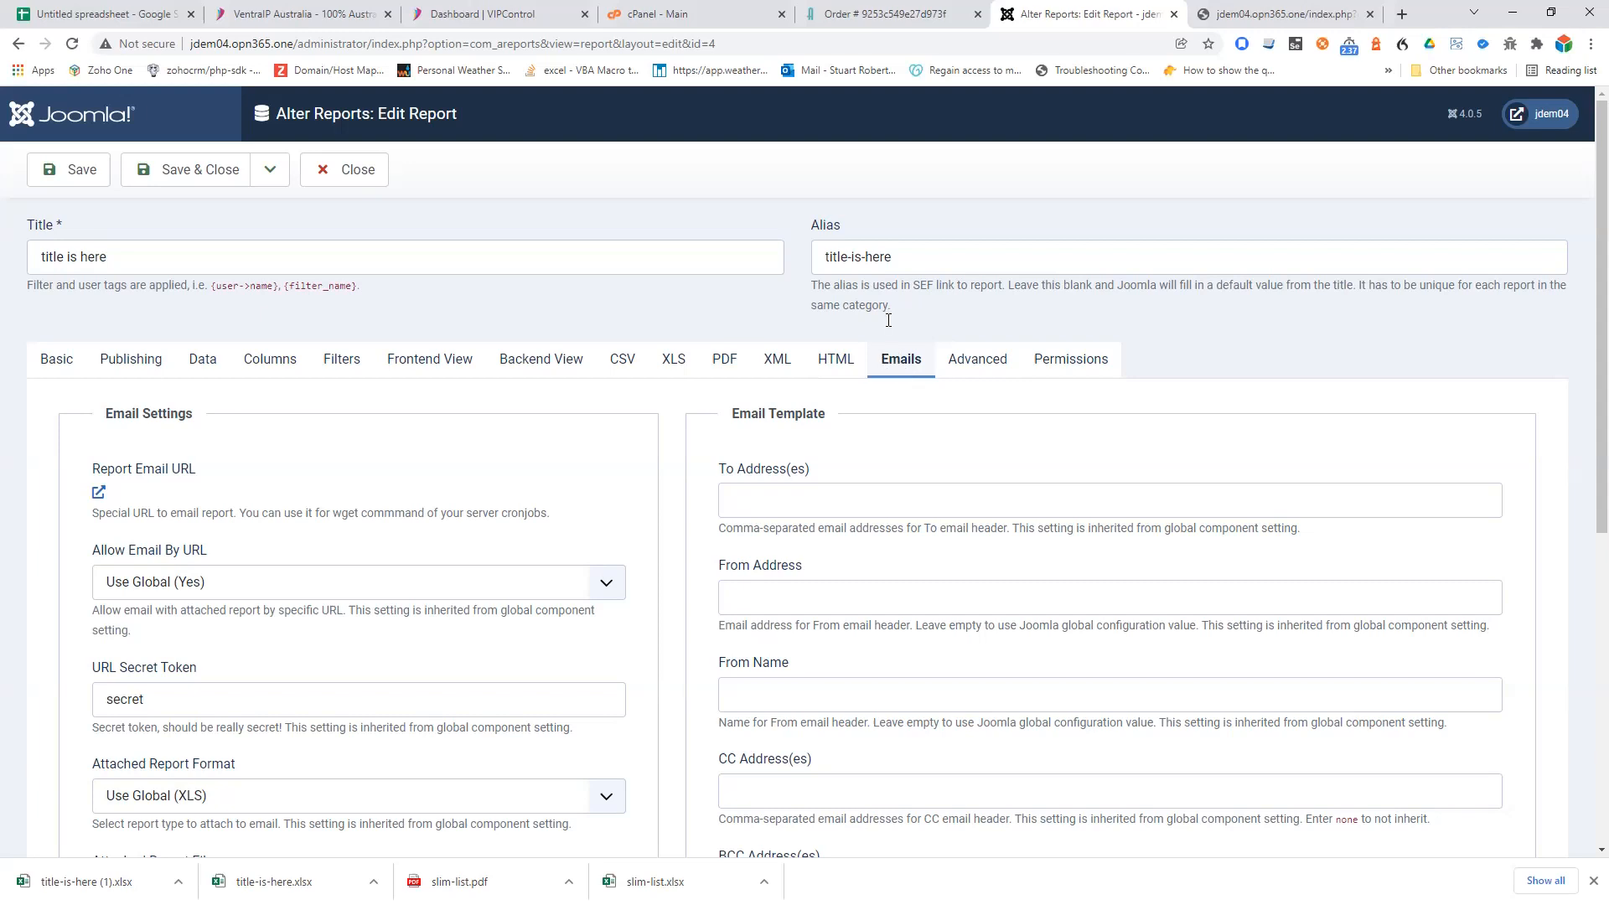
- Close the "title is here" report, then check the "slim list" report's download formats and email settings and close it
left_click(352, 183)
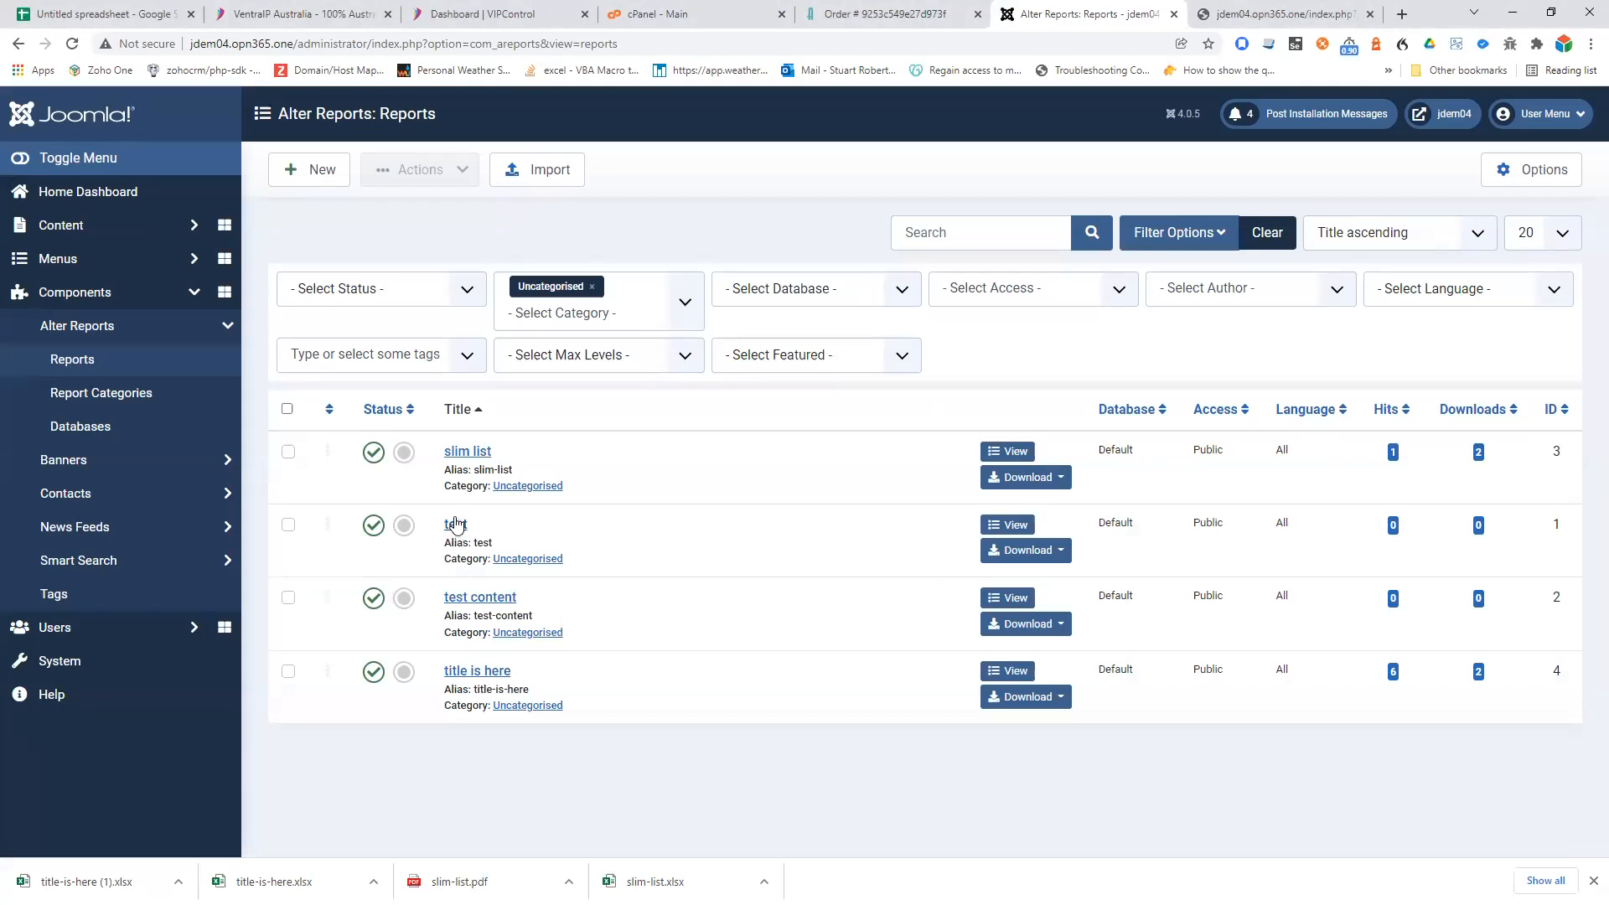
left_click(1018, 476)
left_click(928, 453)
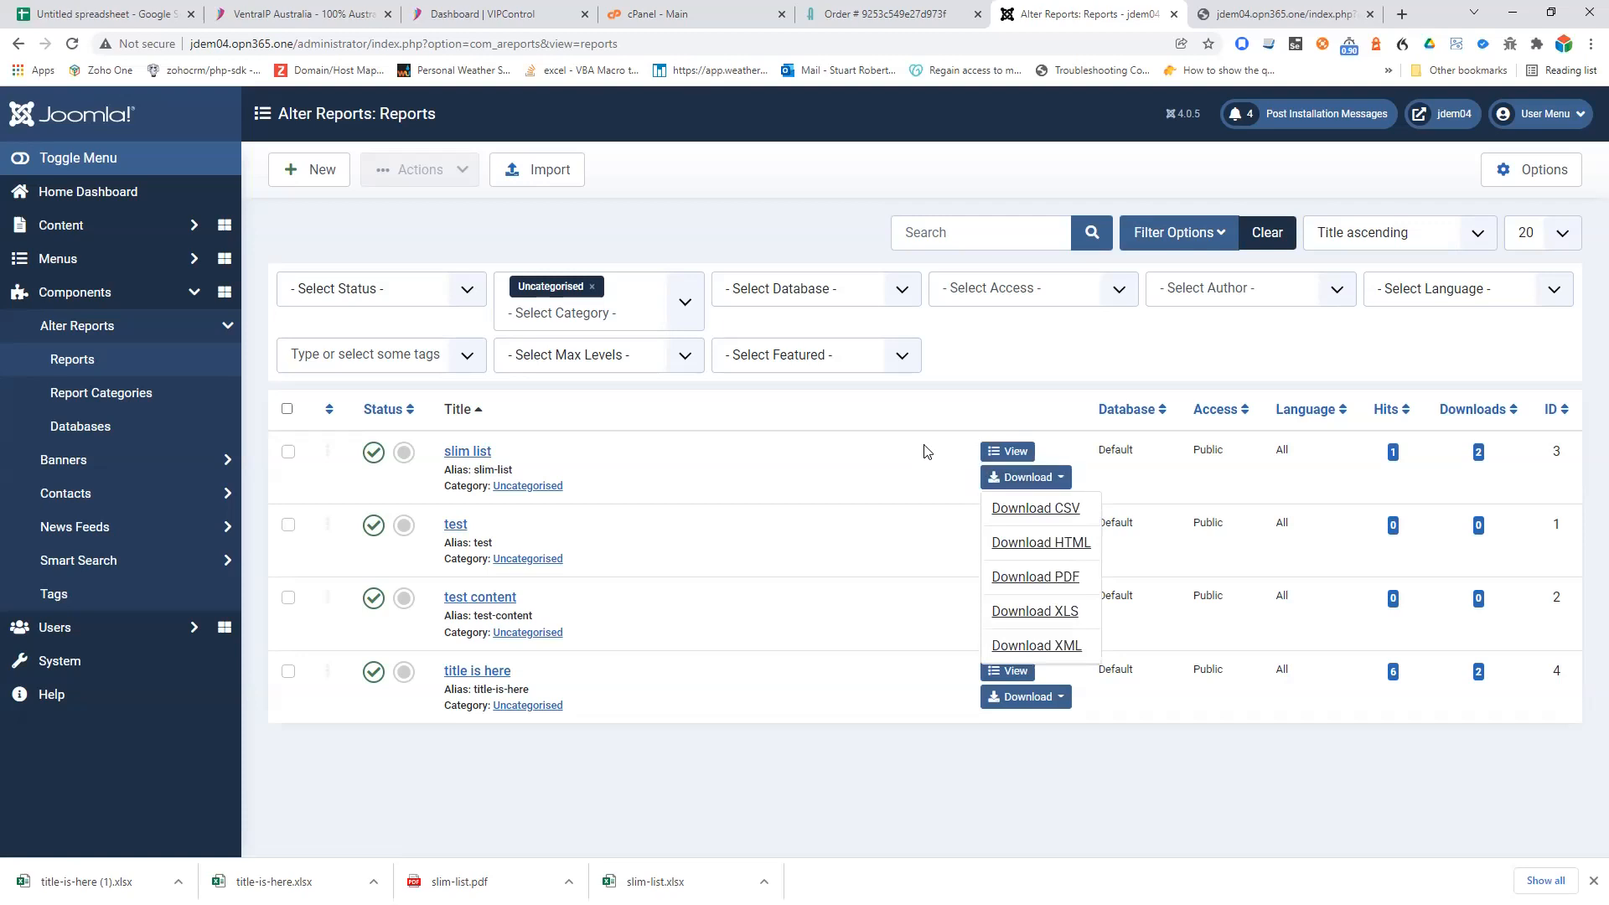
left_click(485, 455)
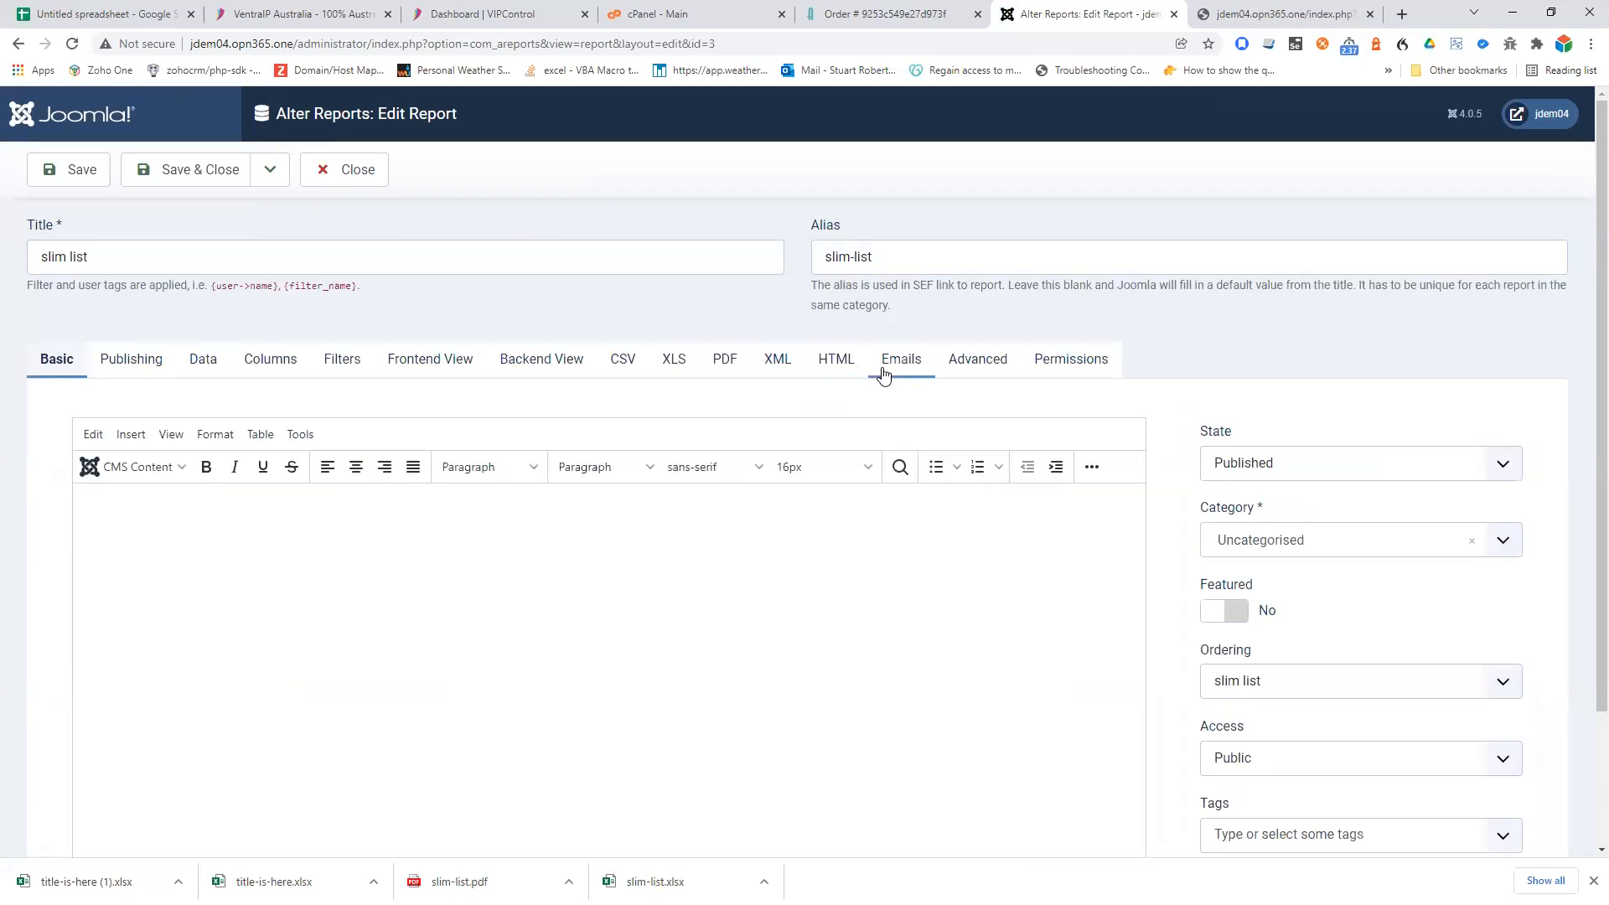
left_click(884, 376)
left_click(344, 169)
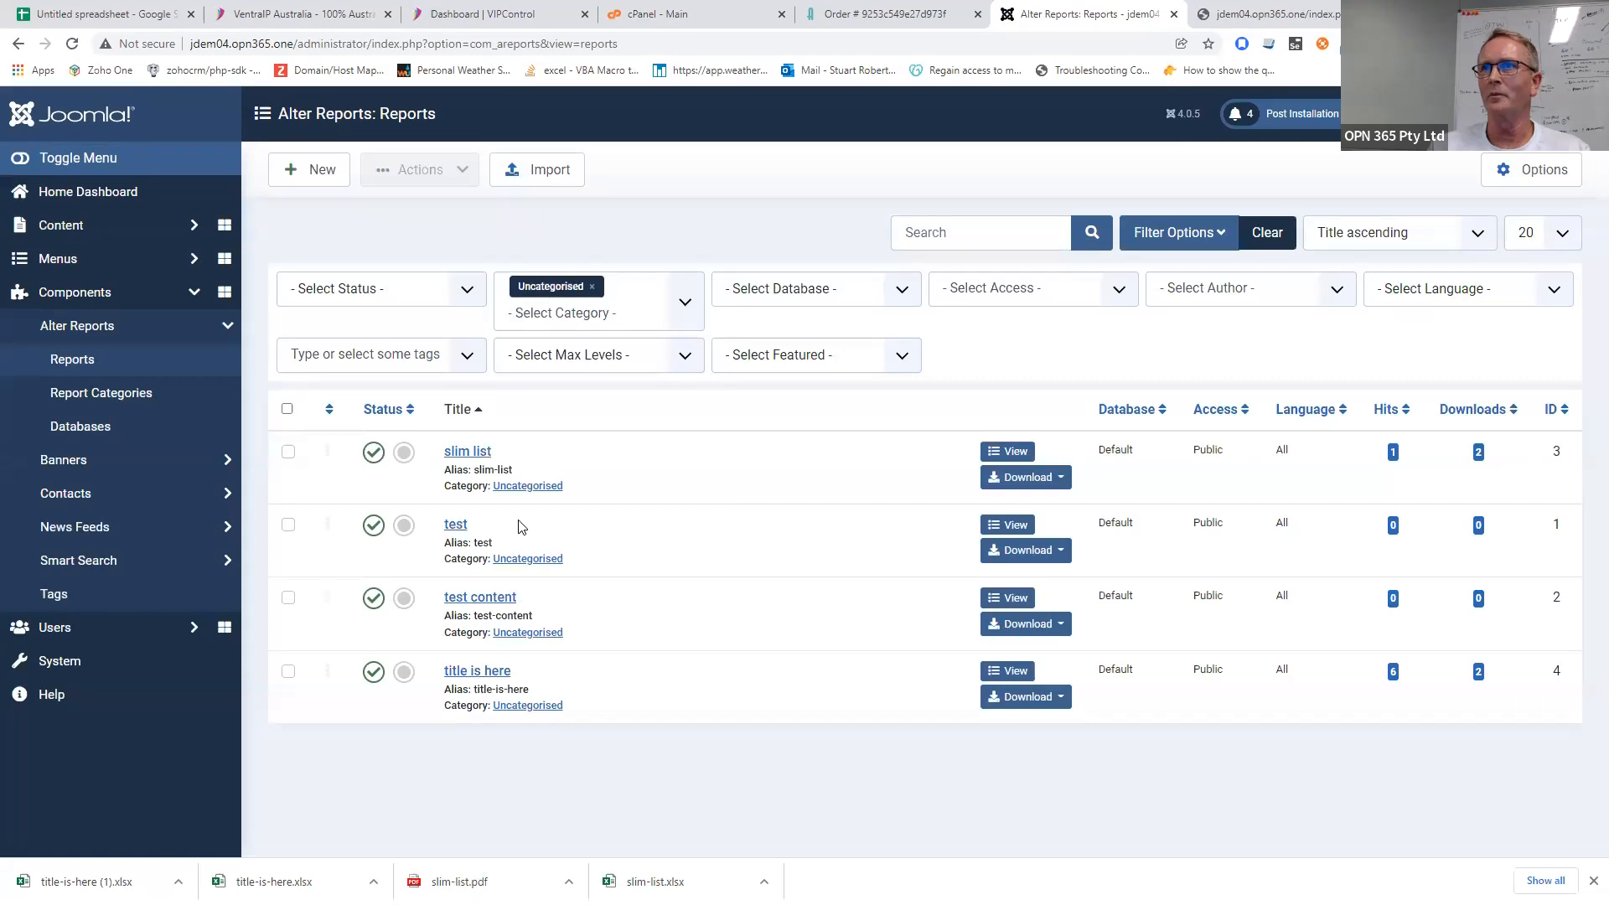
- Check the email settings of the "test content" report and close it
left_click(490, 598)
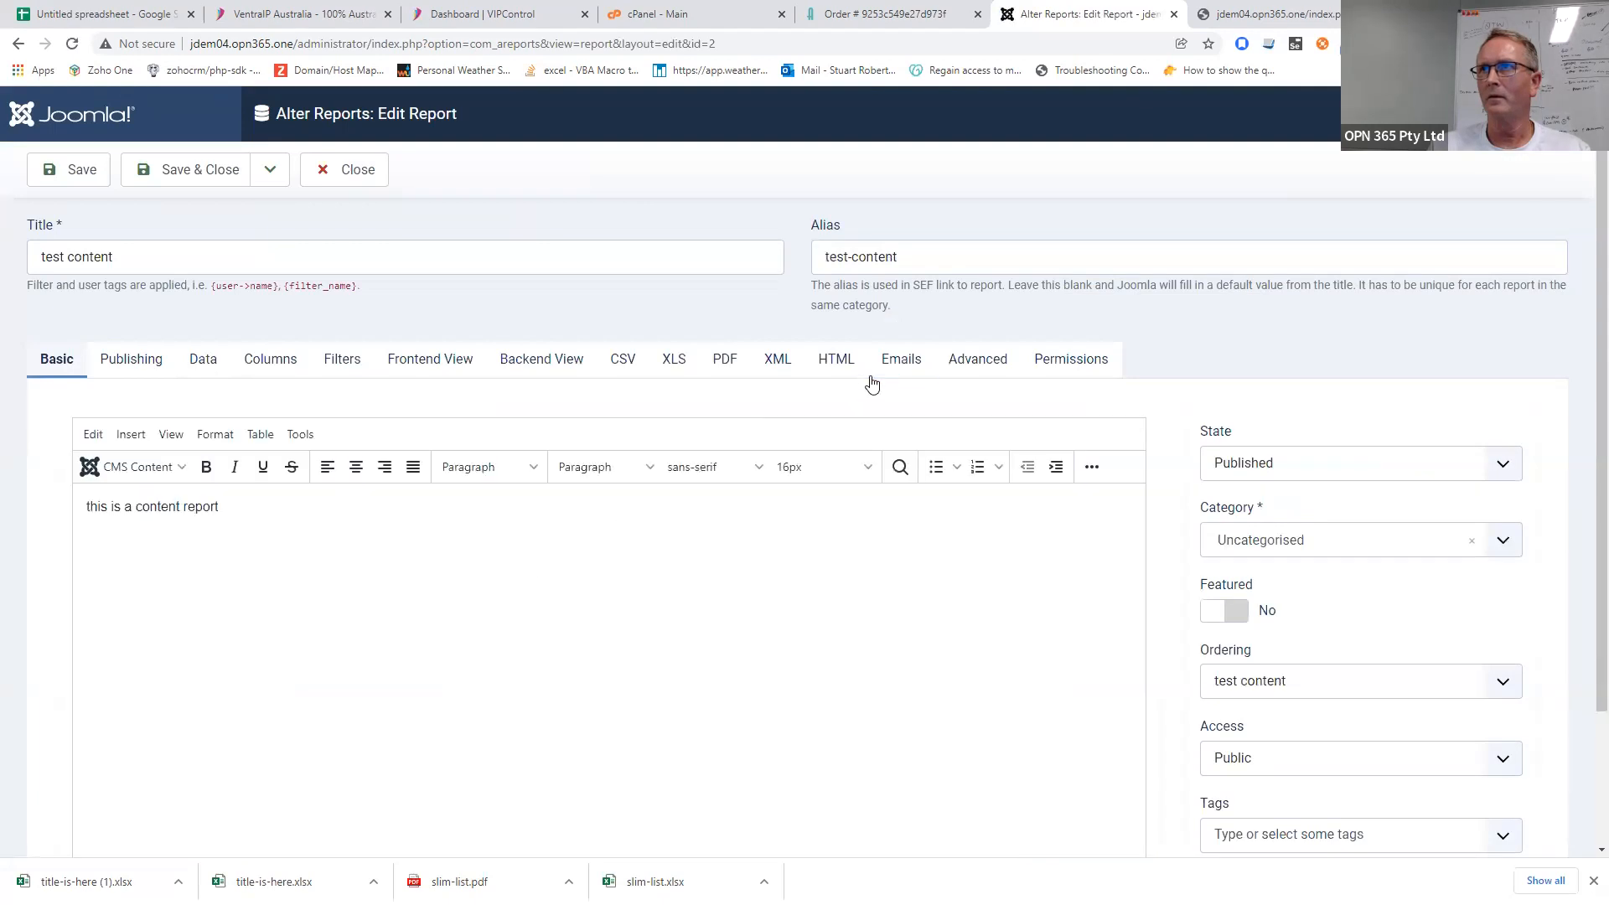
left_click(876, 374)
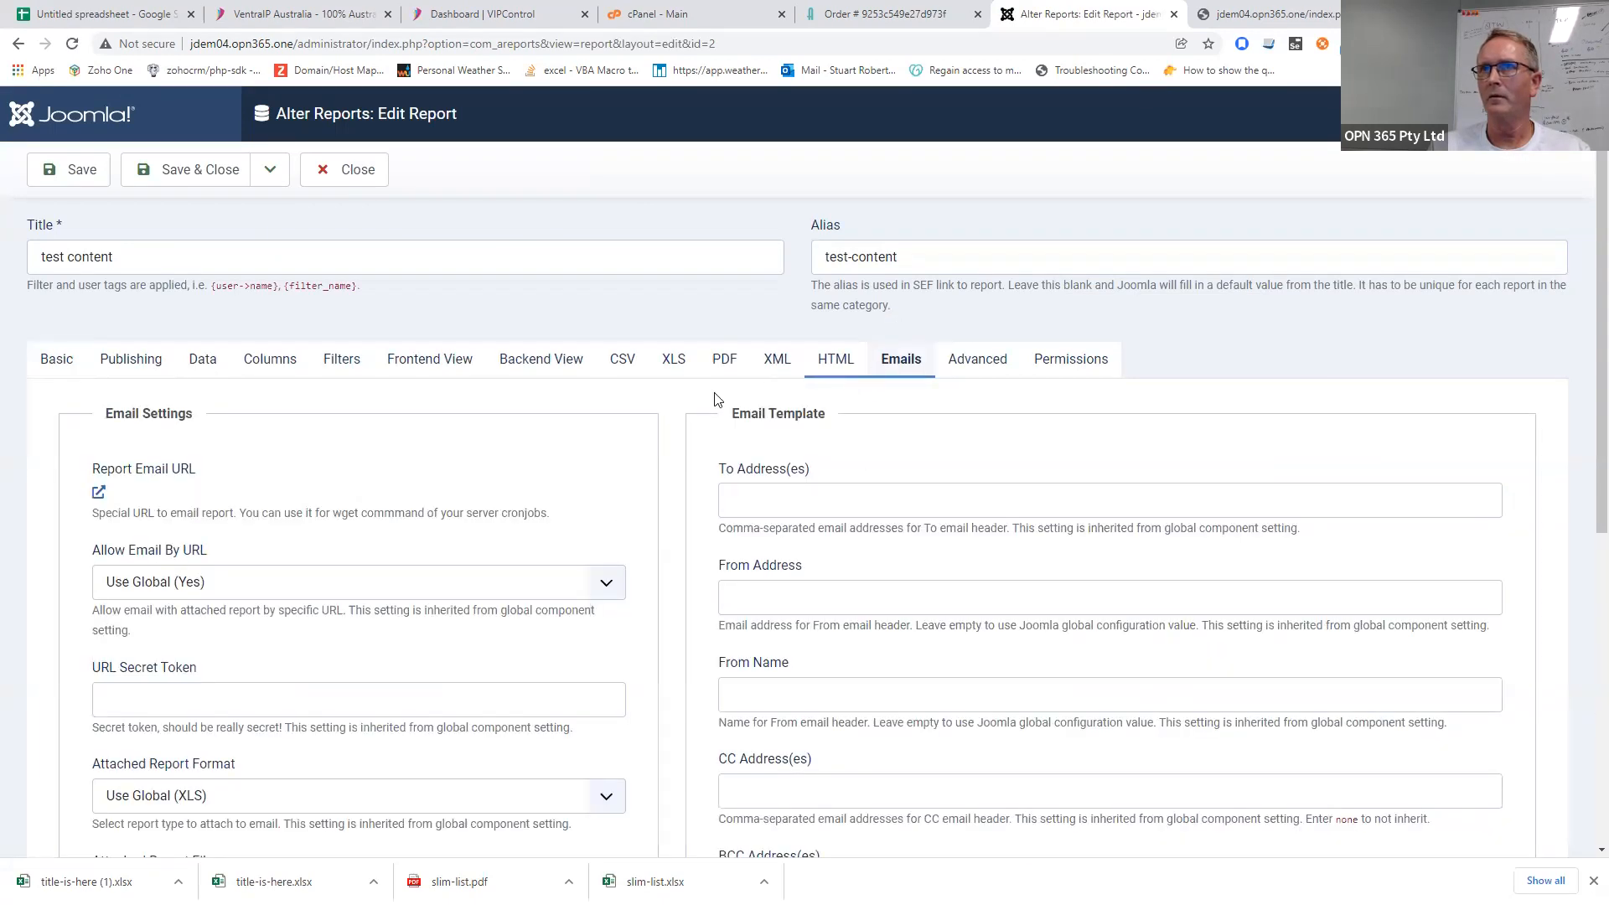
left_click(346, 170)
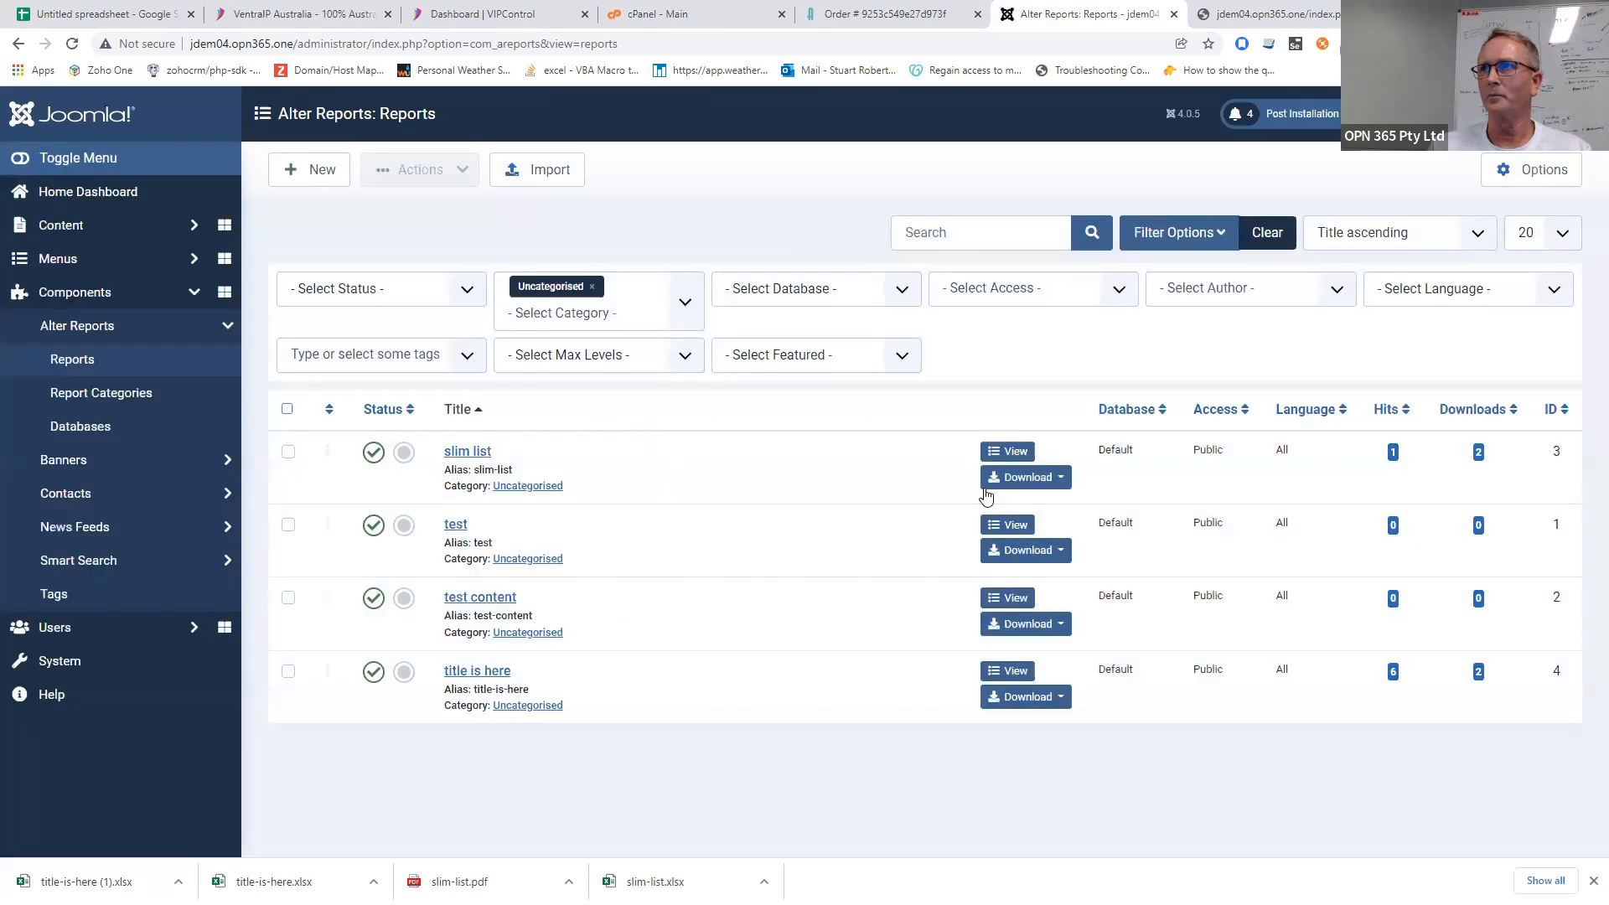
- Open the "test" report's email settings and send the report by email through its report email URL
left_click(455, 527)
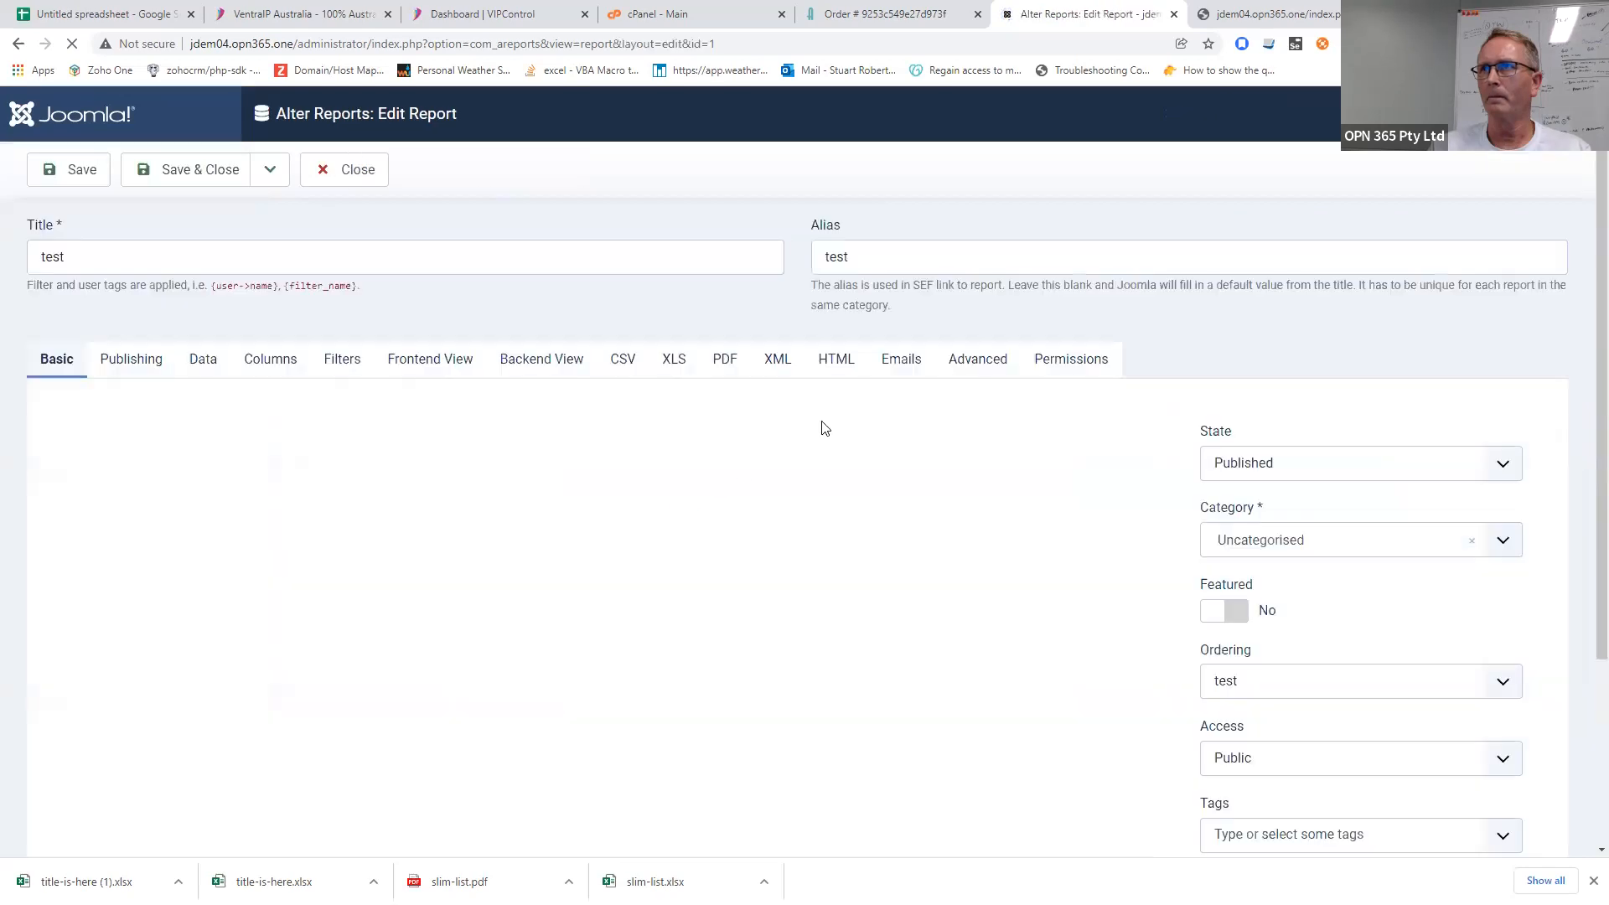
left_click(889, 370)
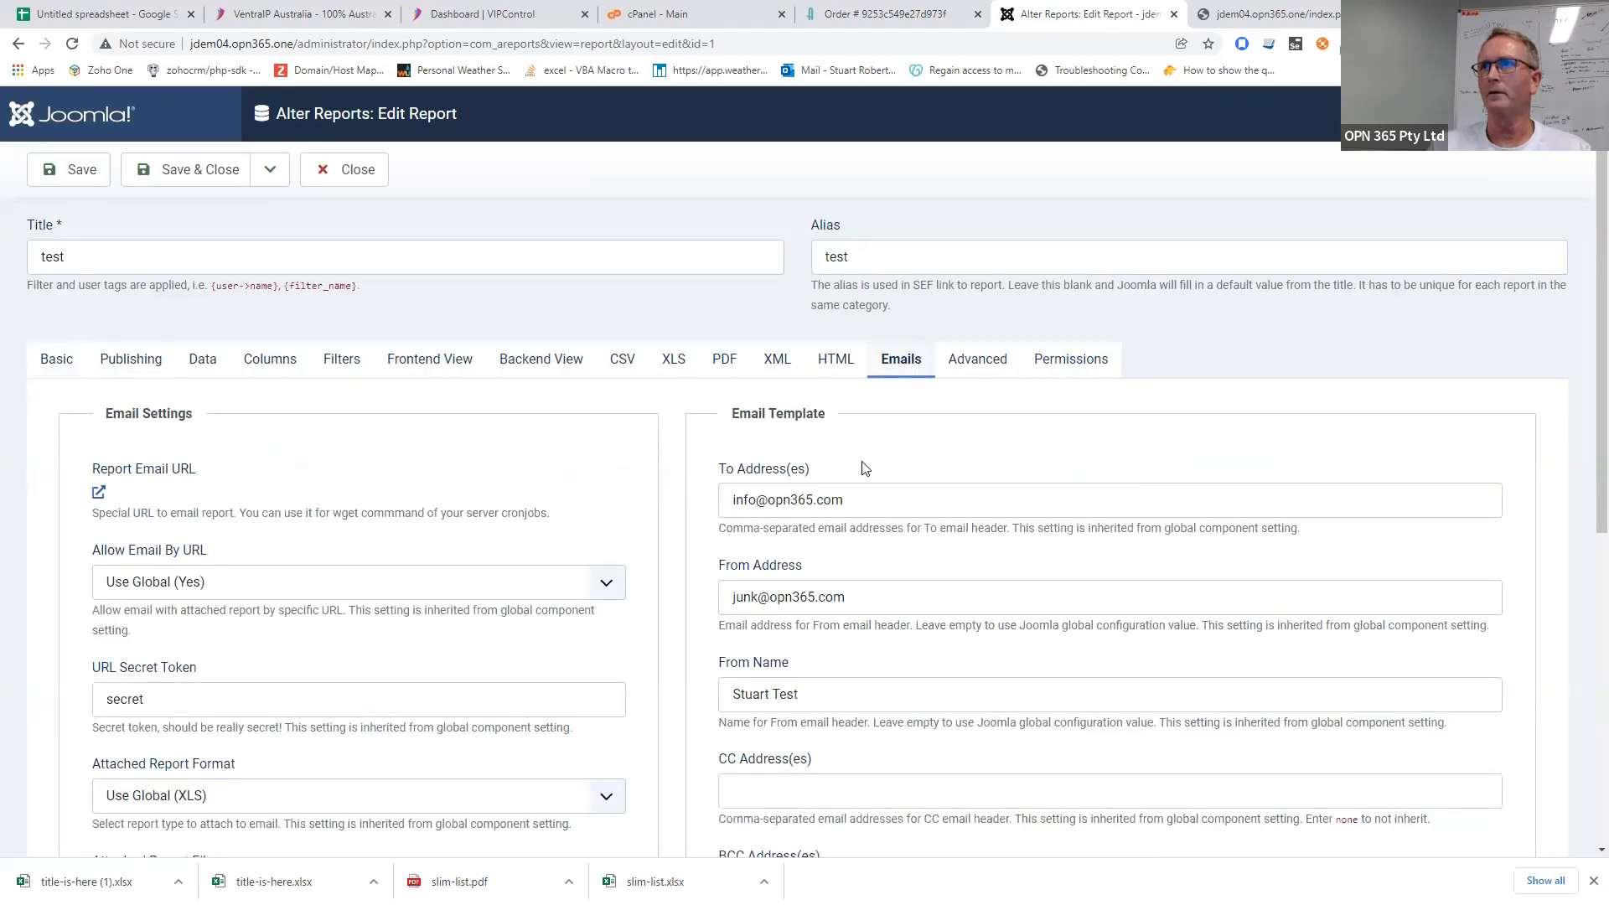
scroll(855, 460, "down", 1)
scroll(853, 458, "down", 2)
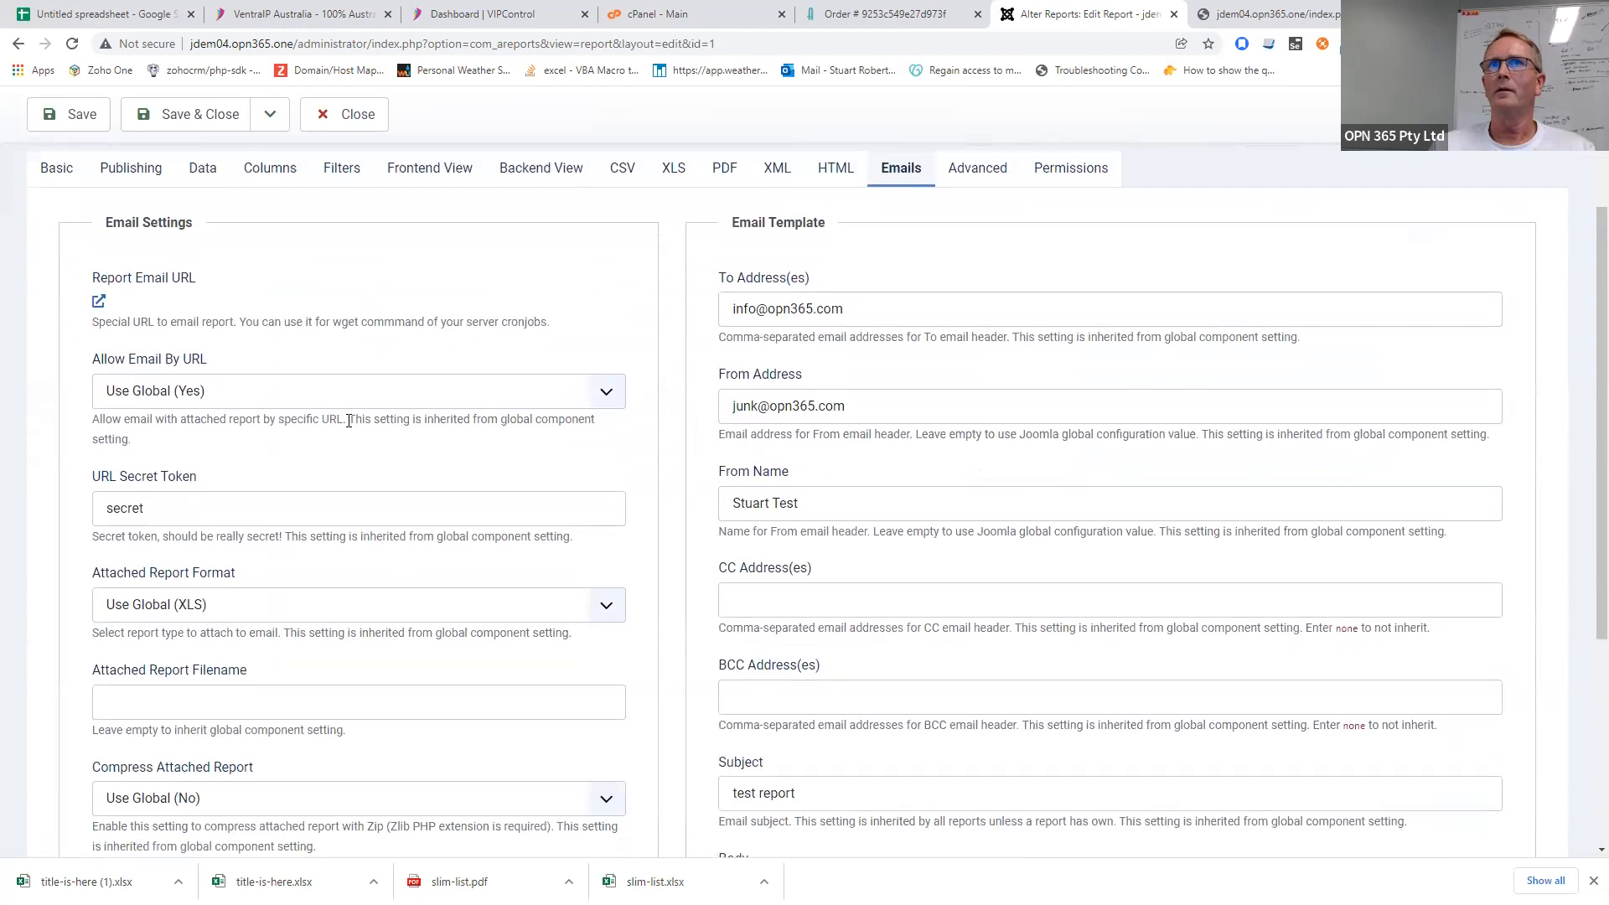
left_click(98, 302)
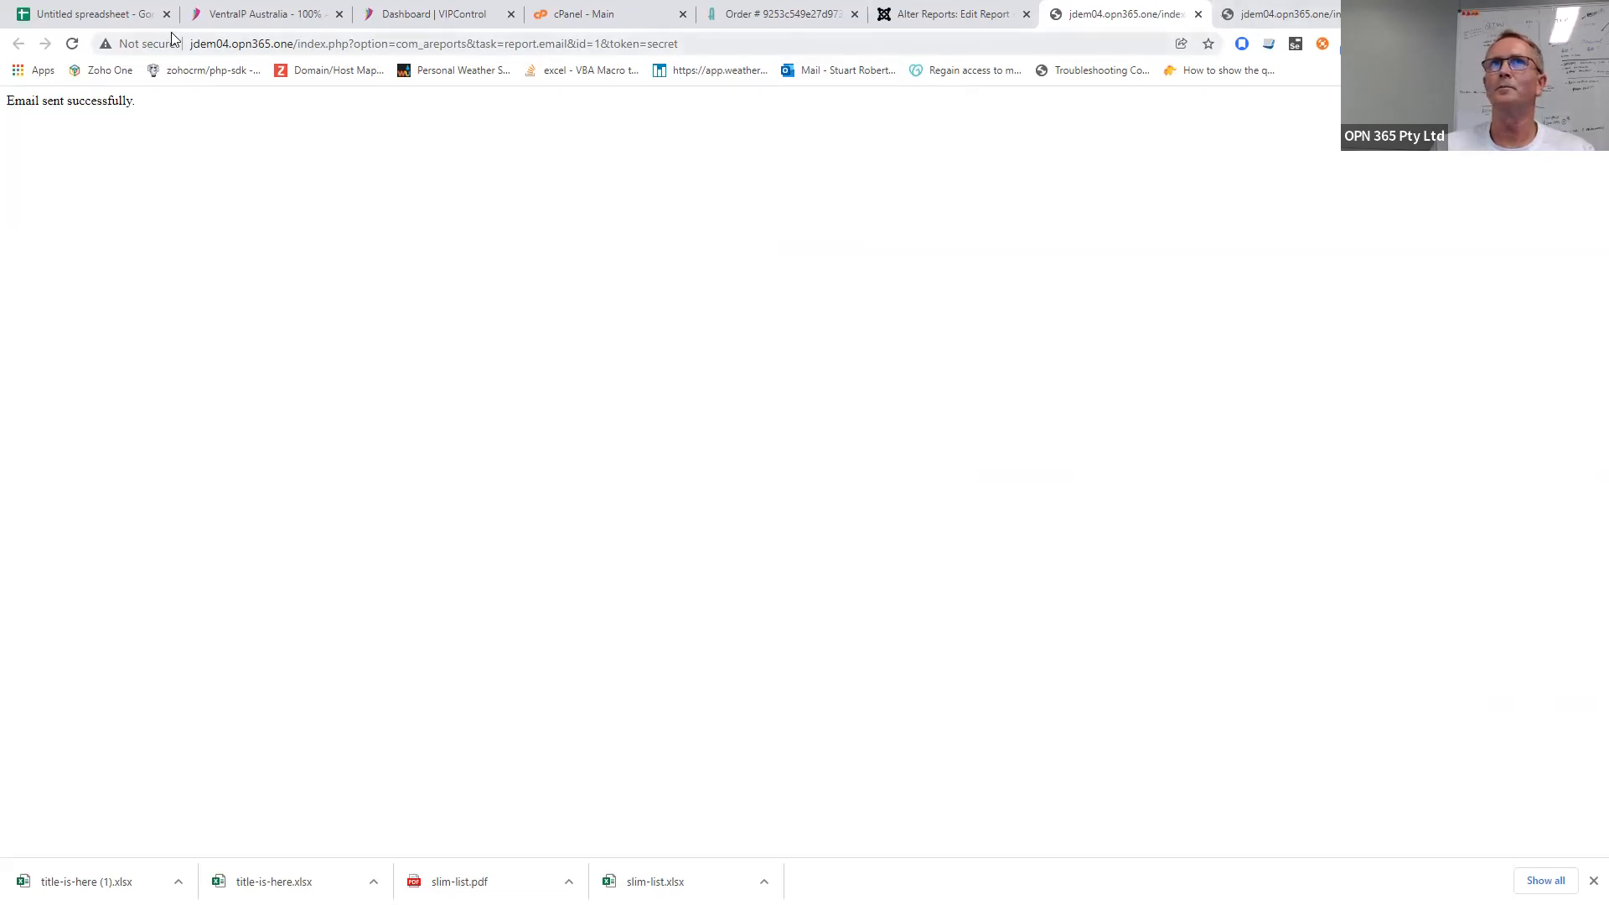
- Examine the "test" report's email template, highlight the {REPORT} tag in the body, and view the report's description and SQL query
left_click(993, 14)
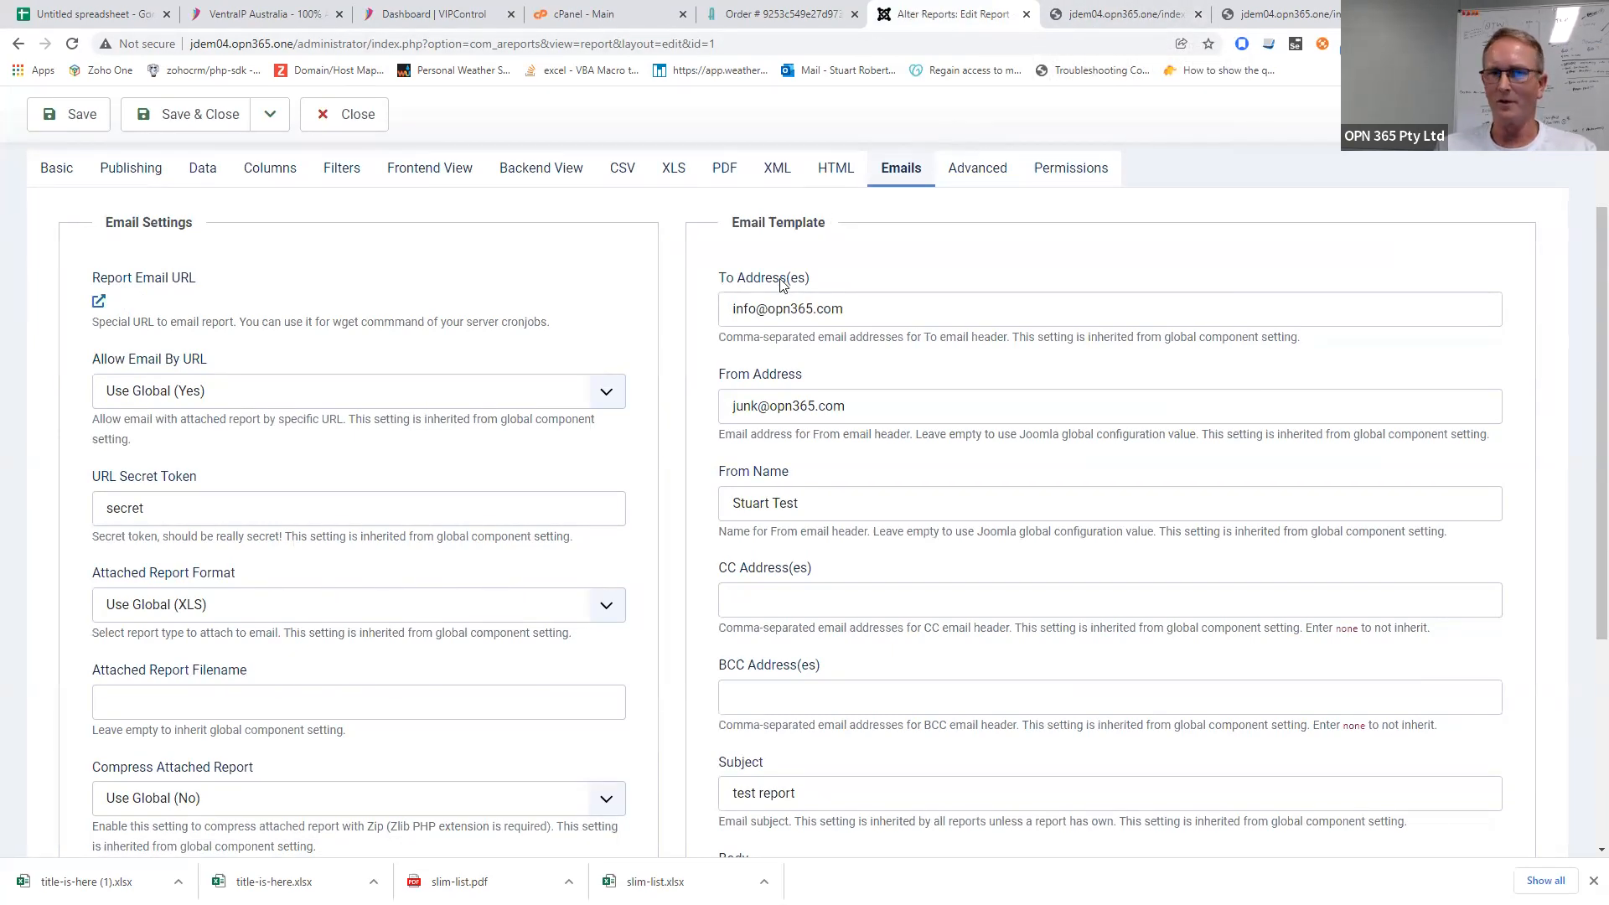
scroll(737, 361, "down", 4)
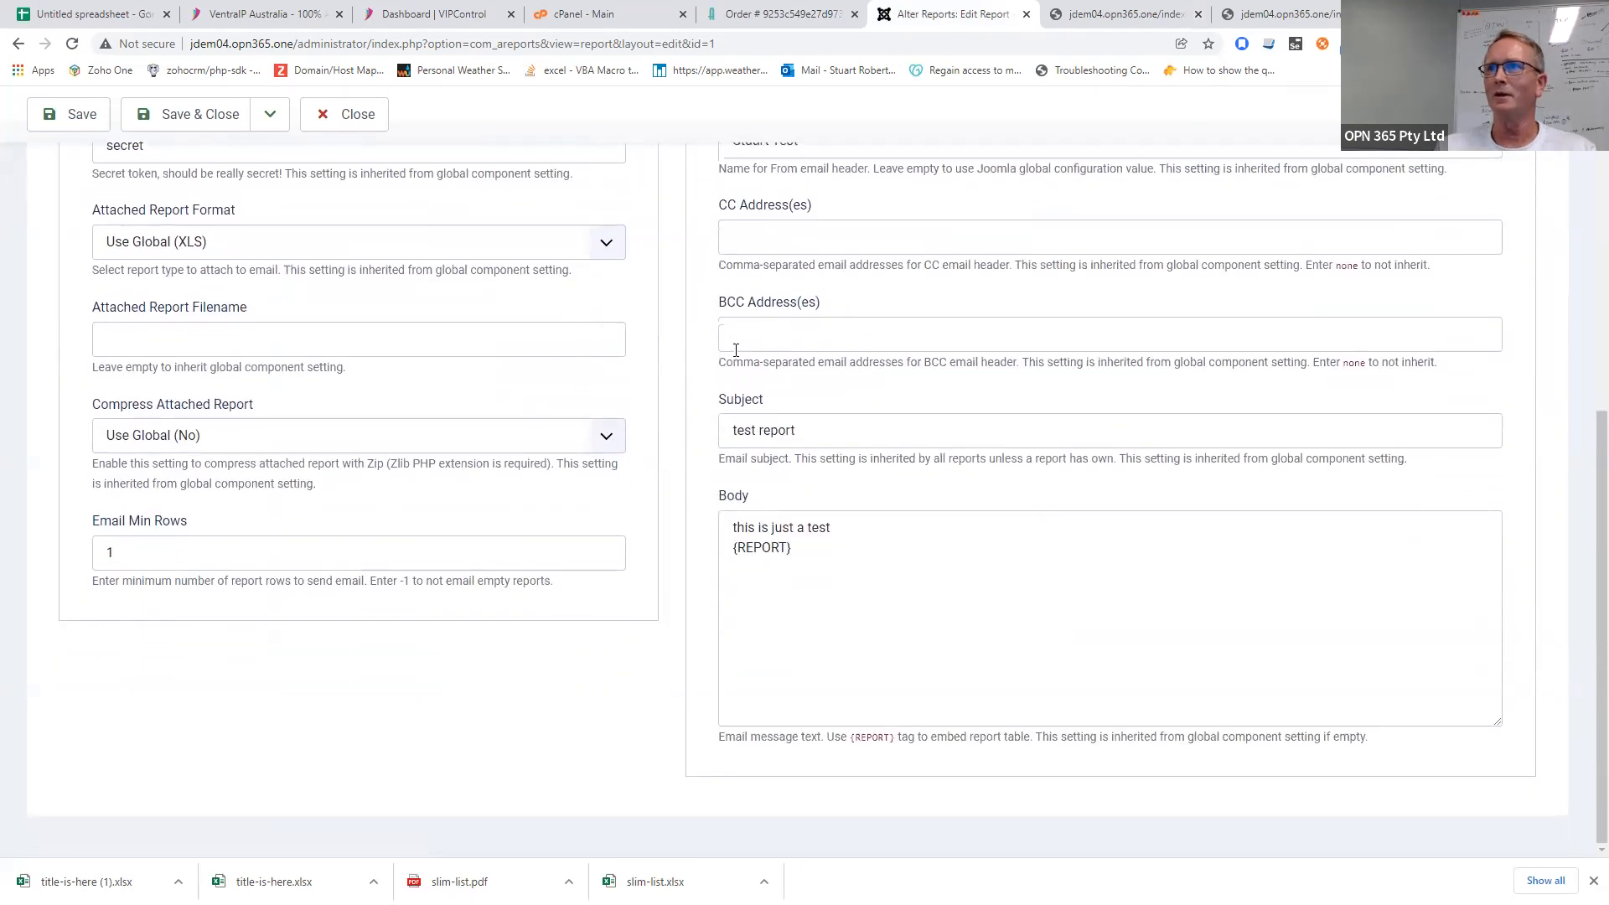
left_click_drag(793, 548, 729, 543)
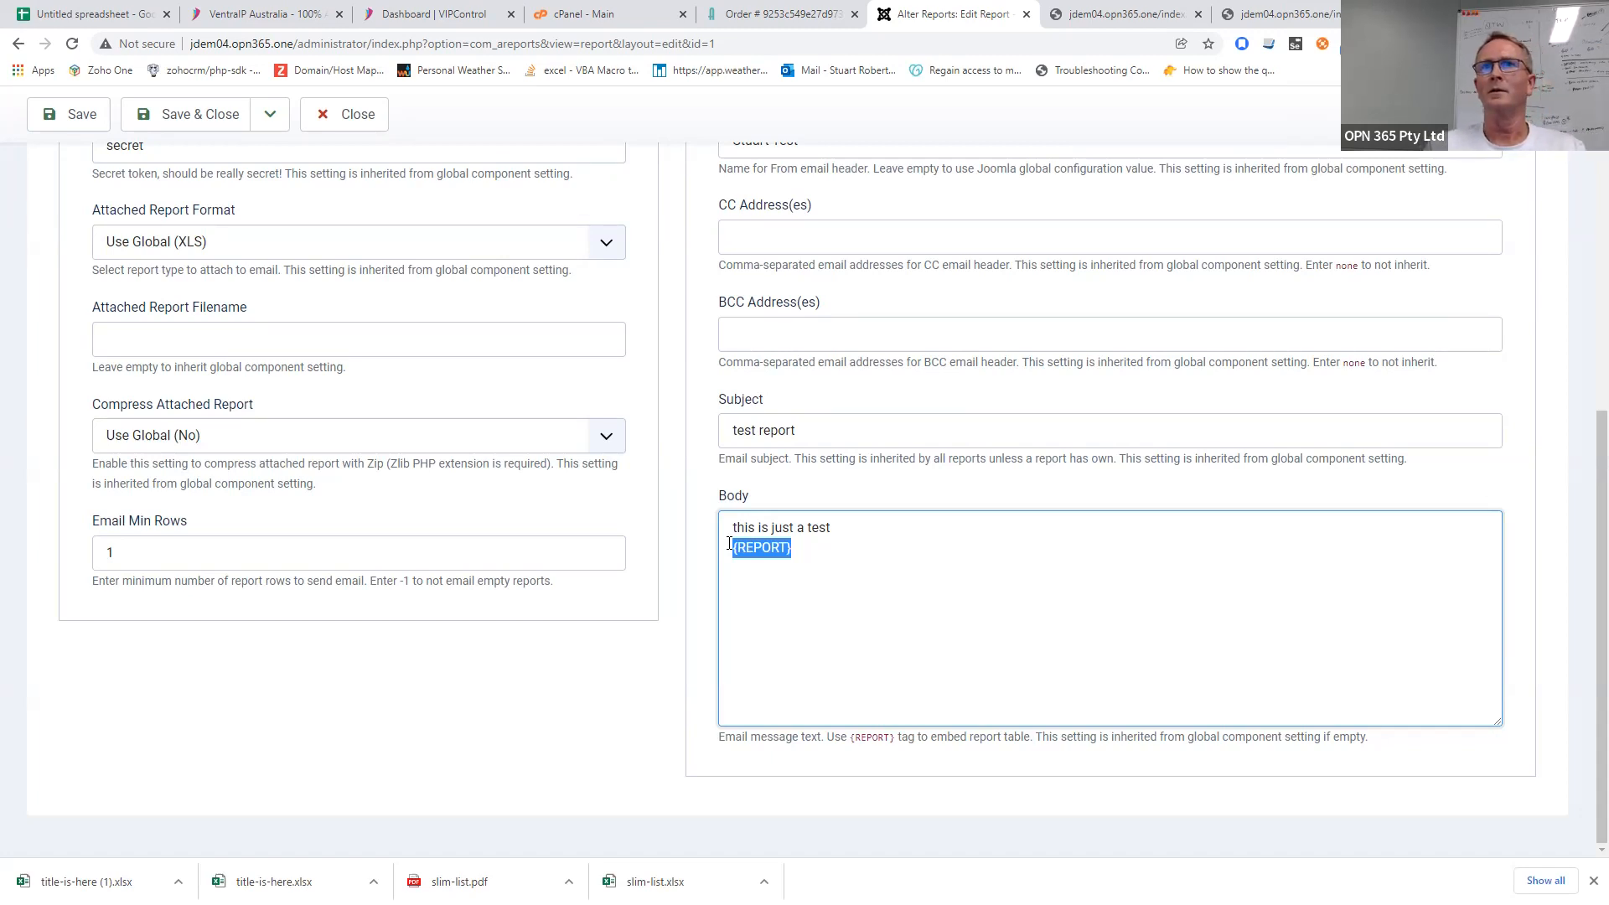
scroll(729, 543, "up", 7)
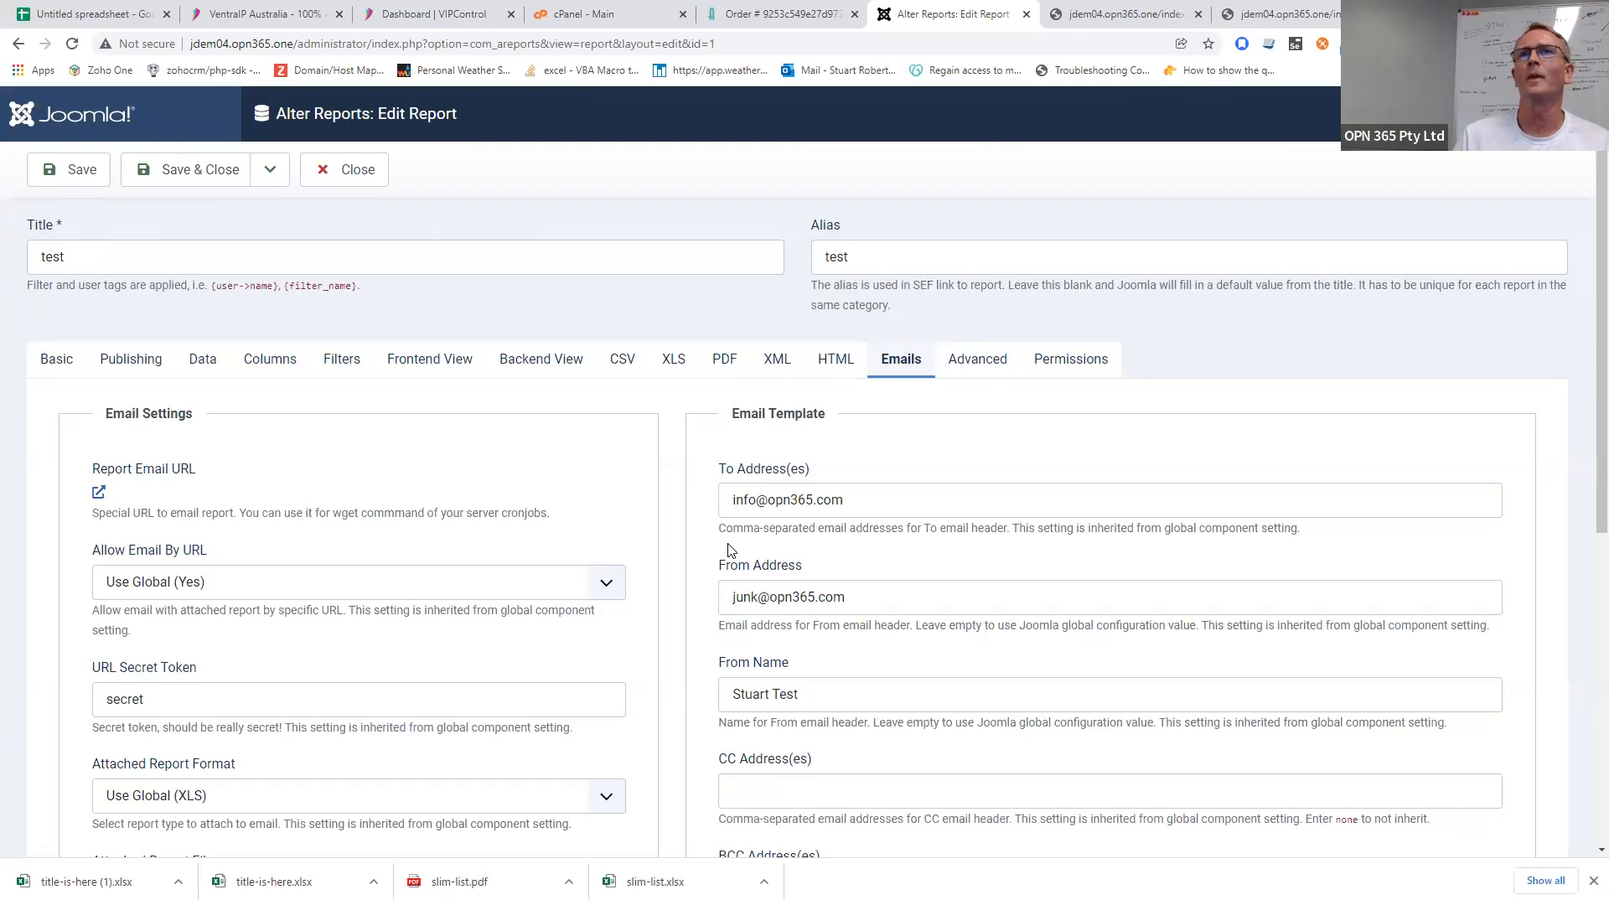
left_click(53, 367)
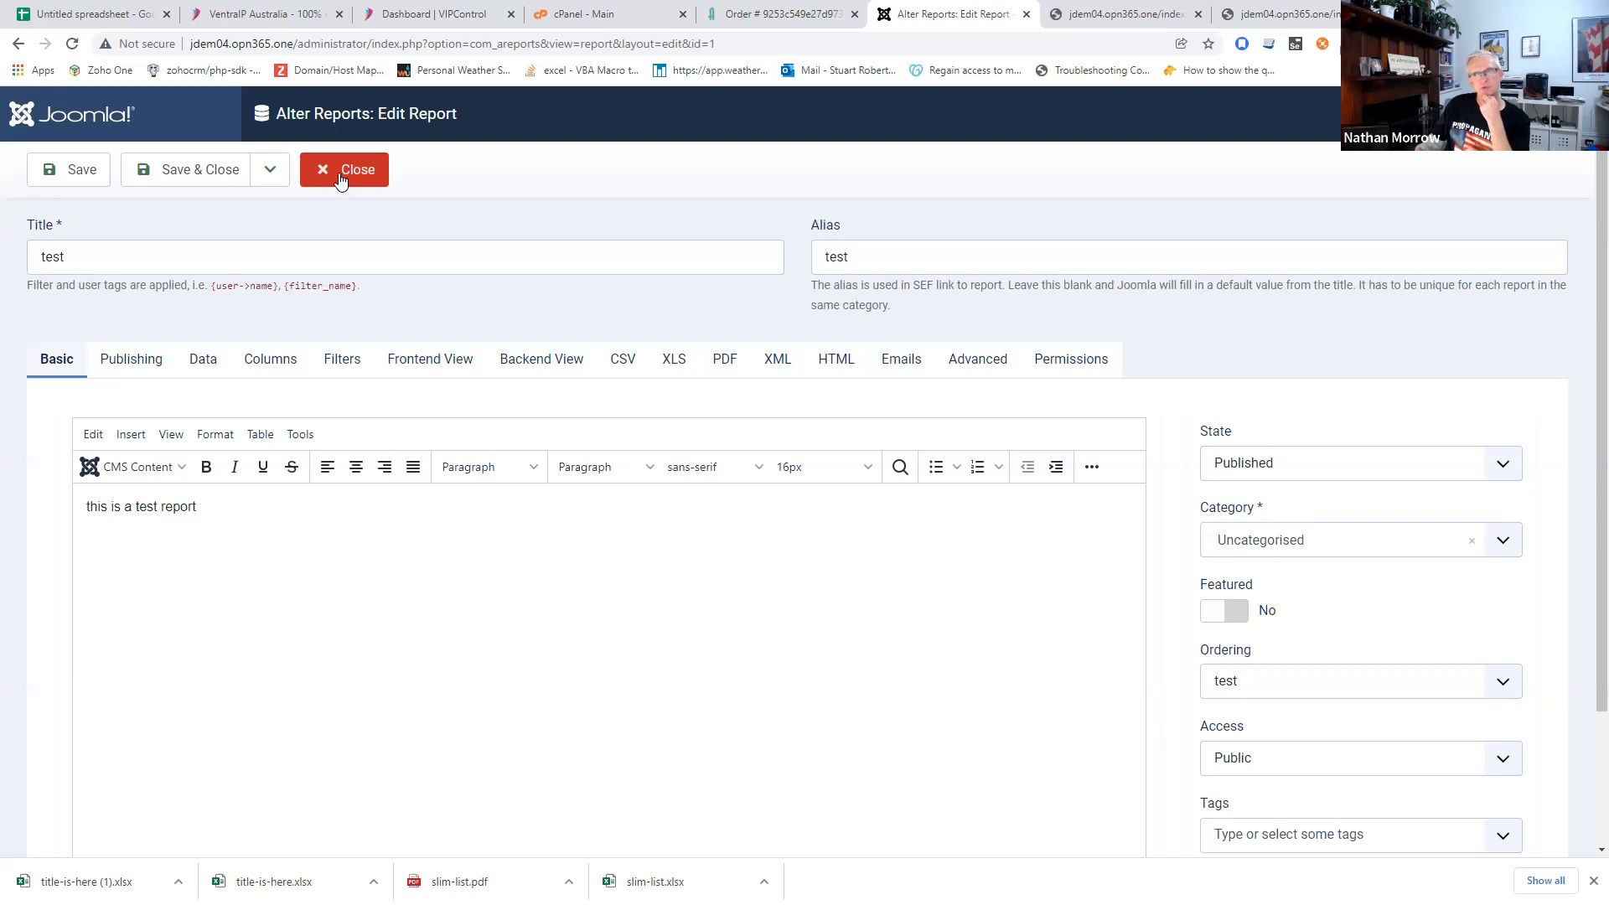
left_click(204, 361)
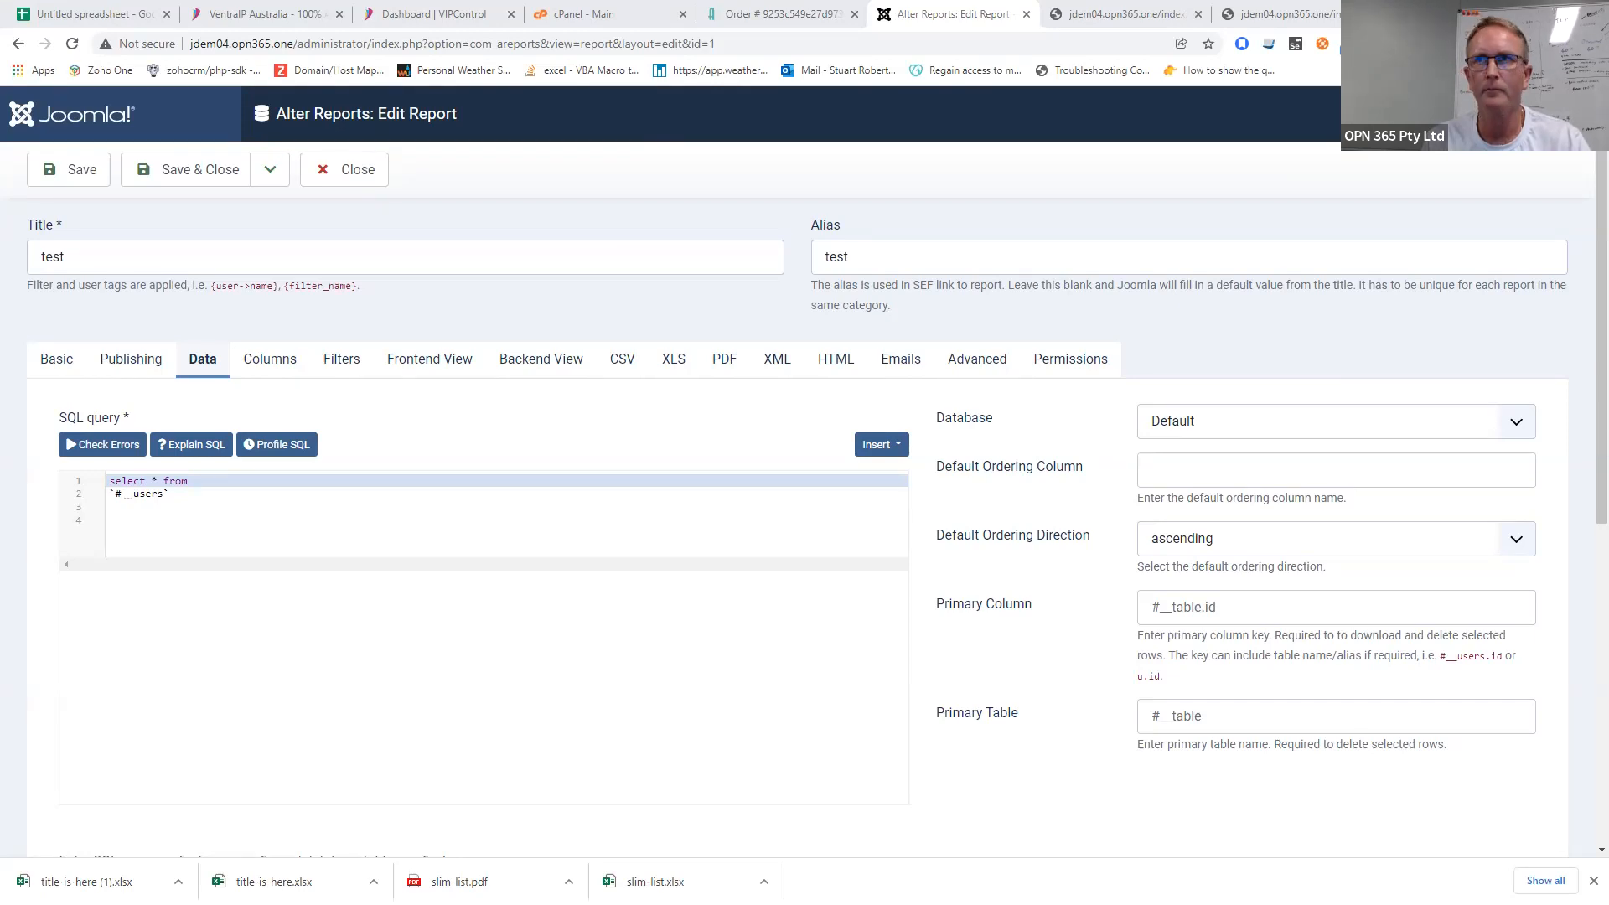
- Switch to Outlook, open the received "test report" email, view the options for its test.xlsx attachment, and close the message
key("alt+Tab")
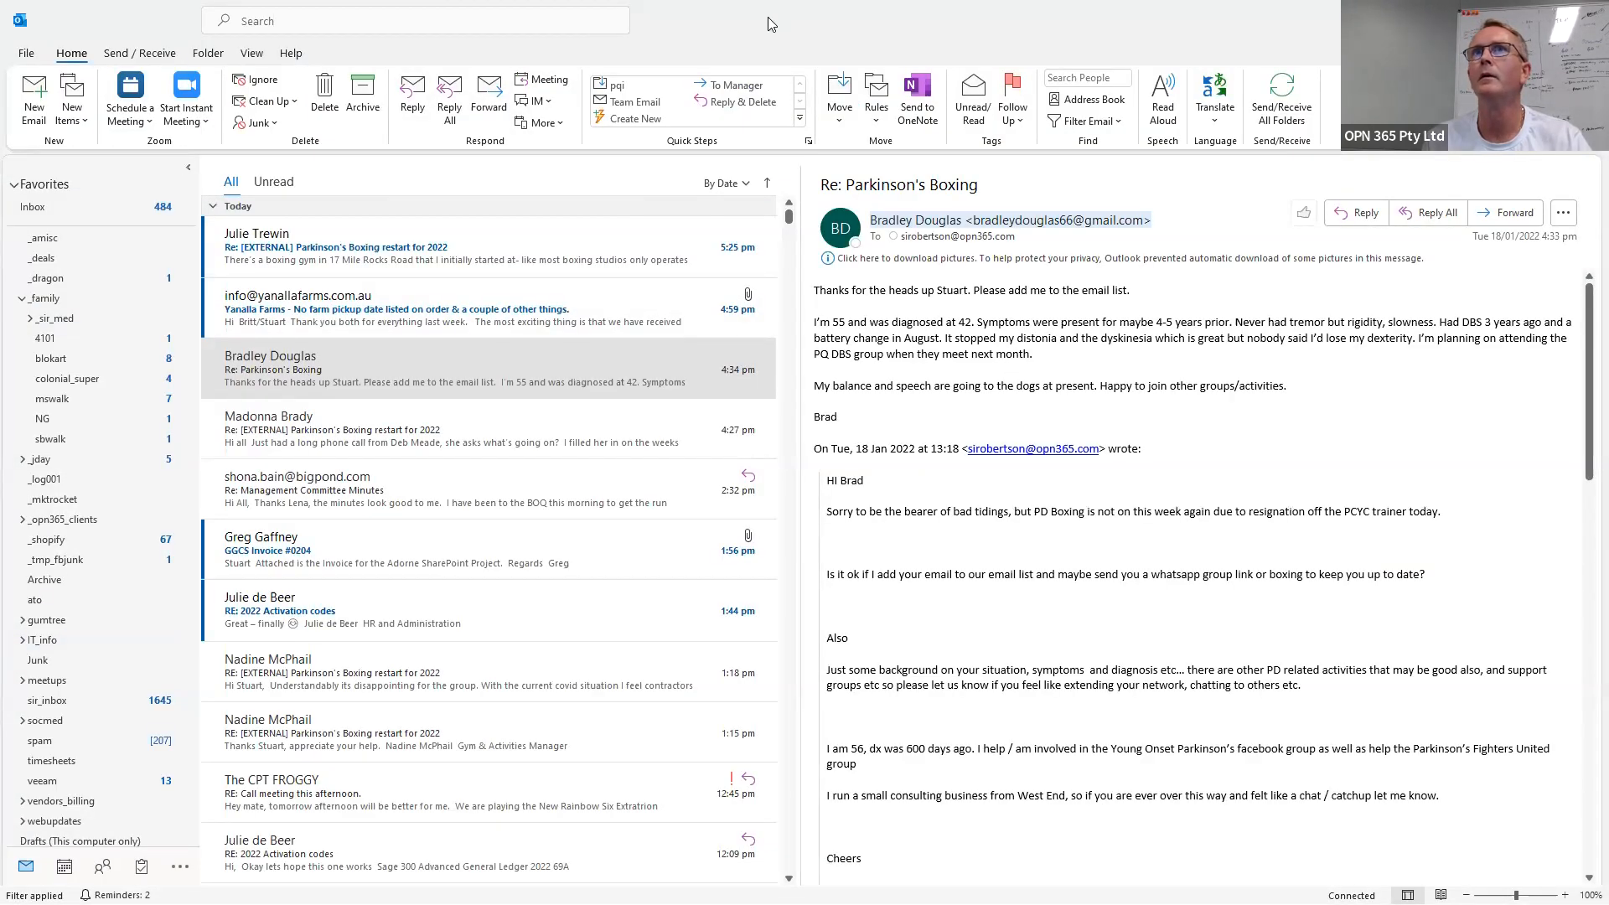
key("alt+Tab")
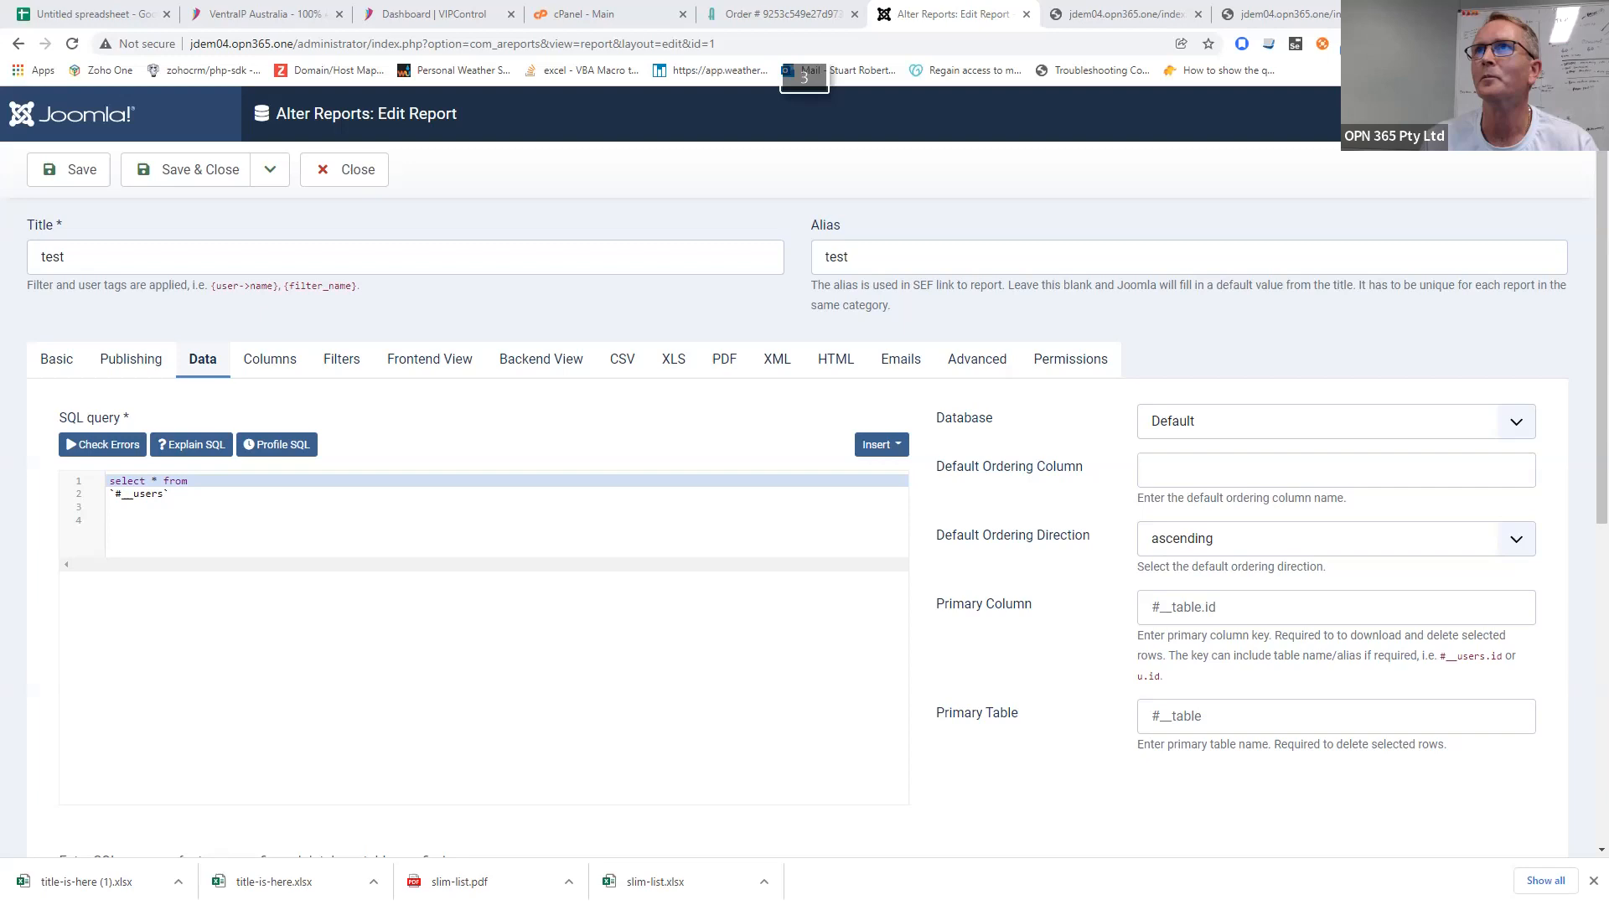
double_click(683, 171)
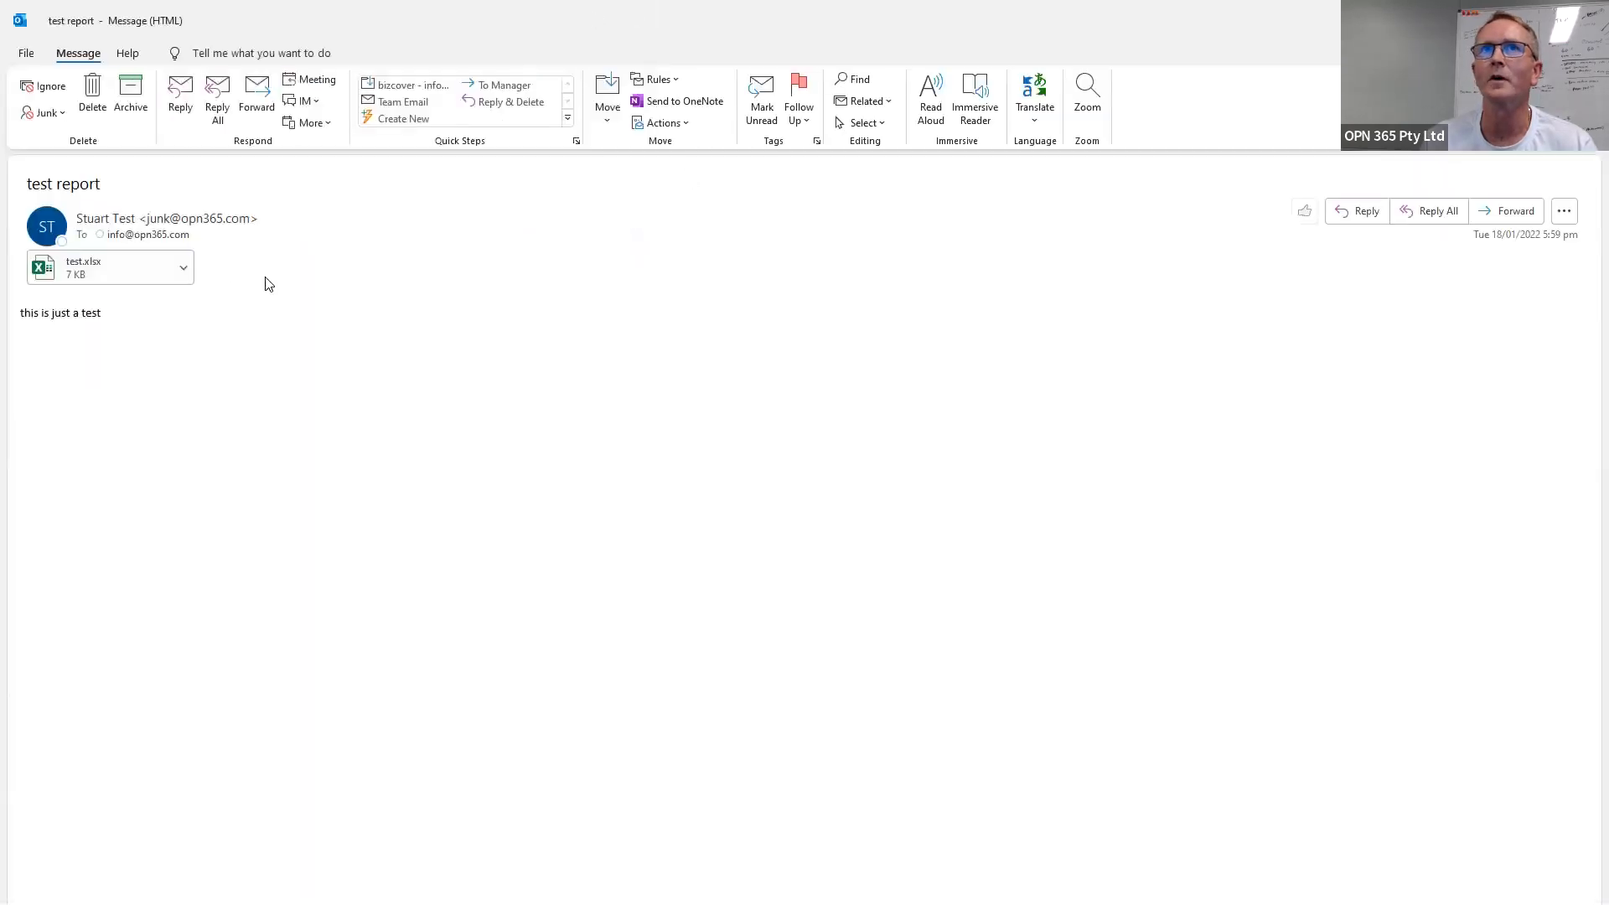
left_click(183, 267)
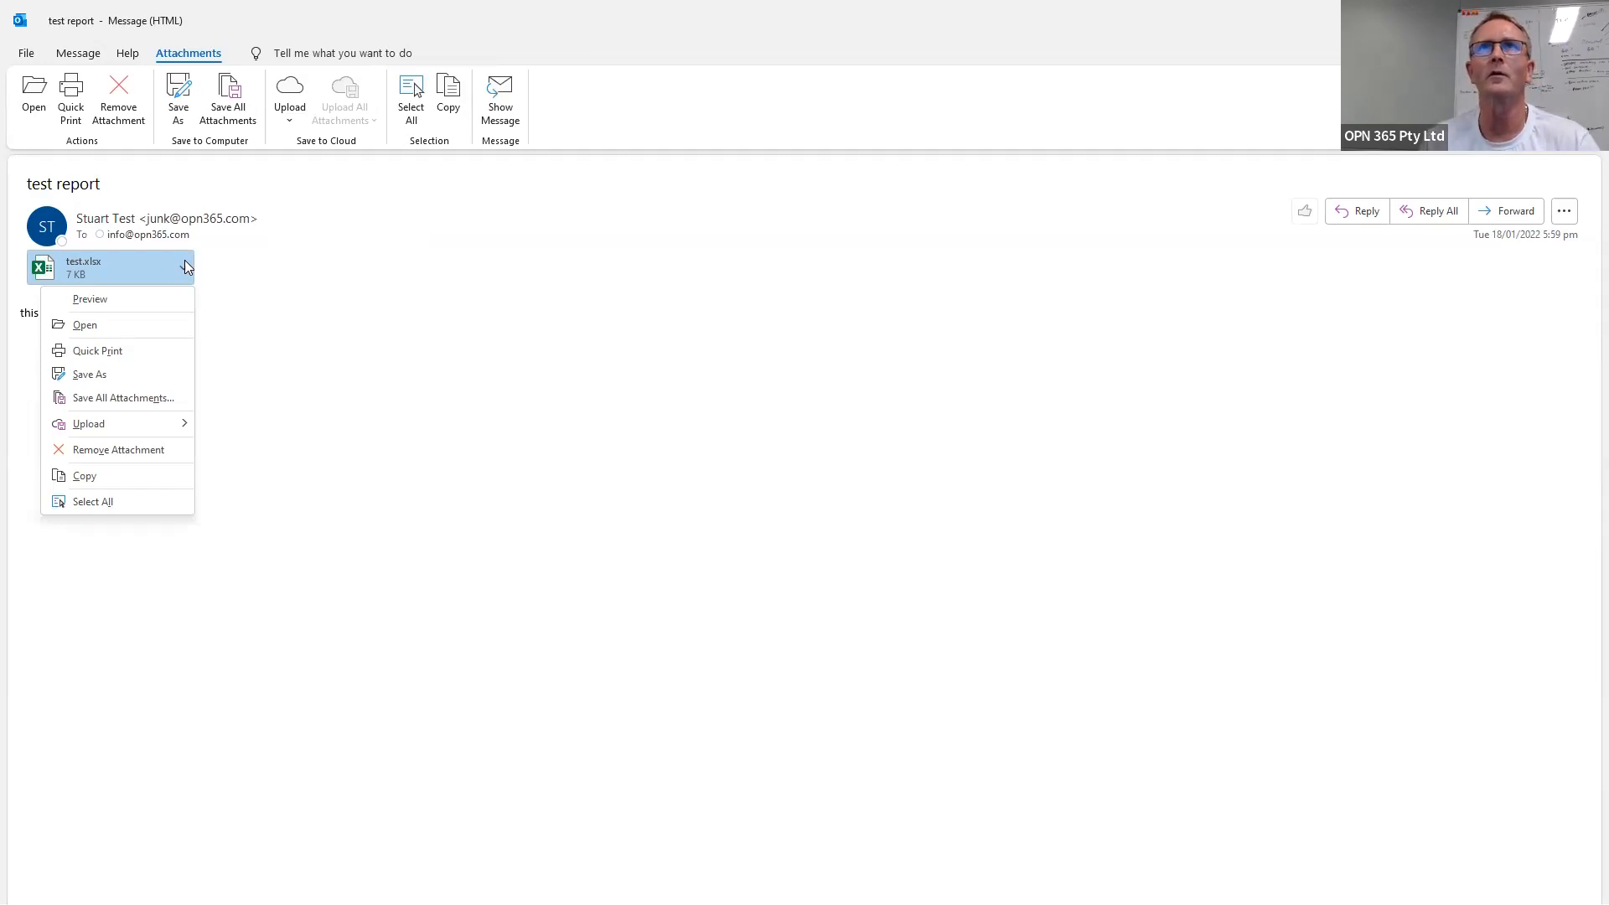
left_click(658, 65)
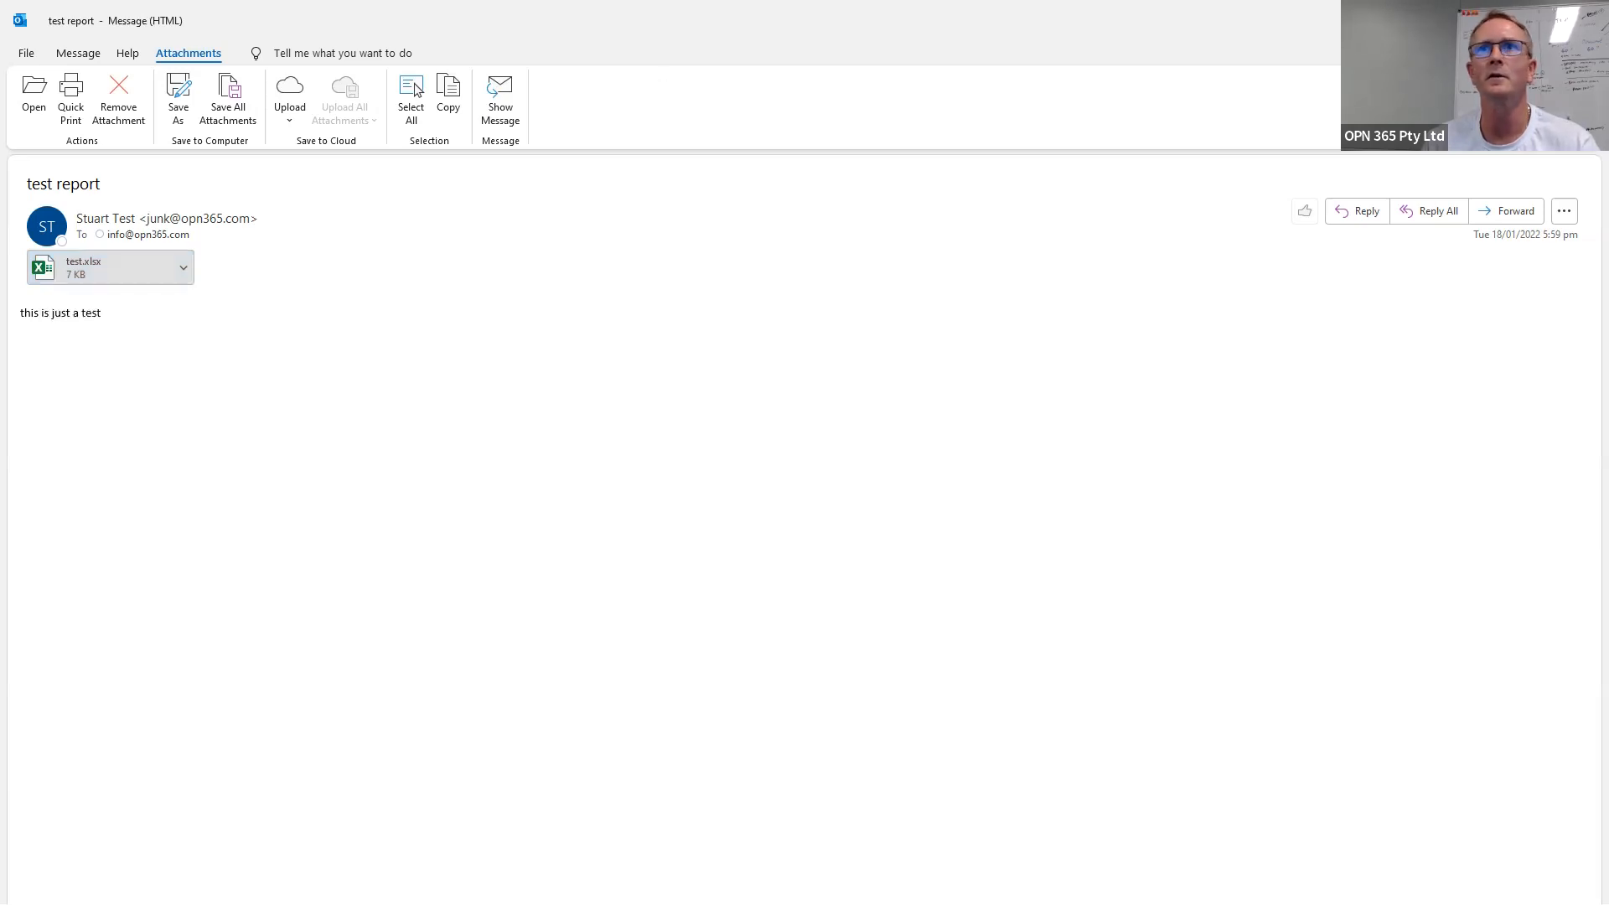
left_click(1589, 14)
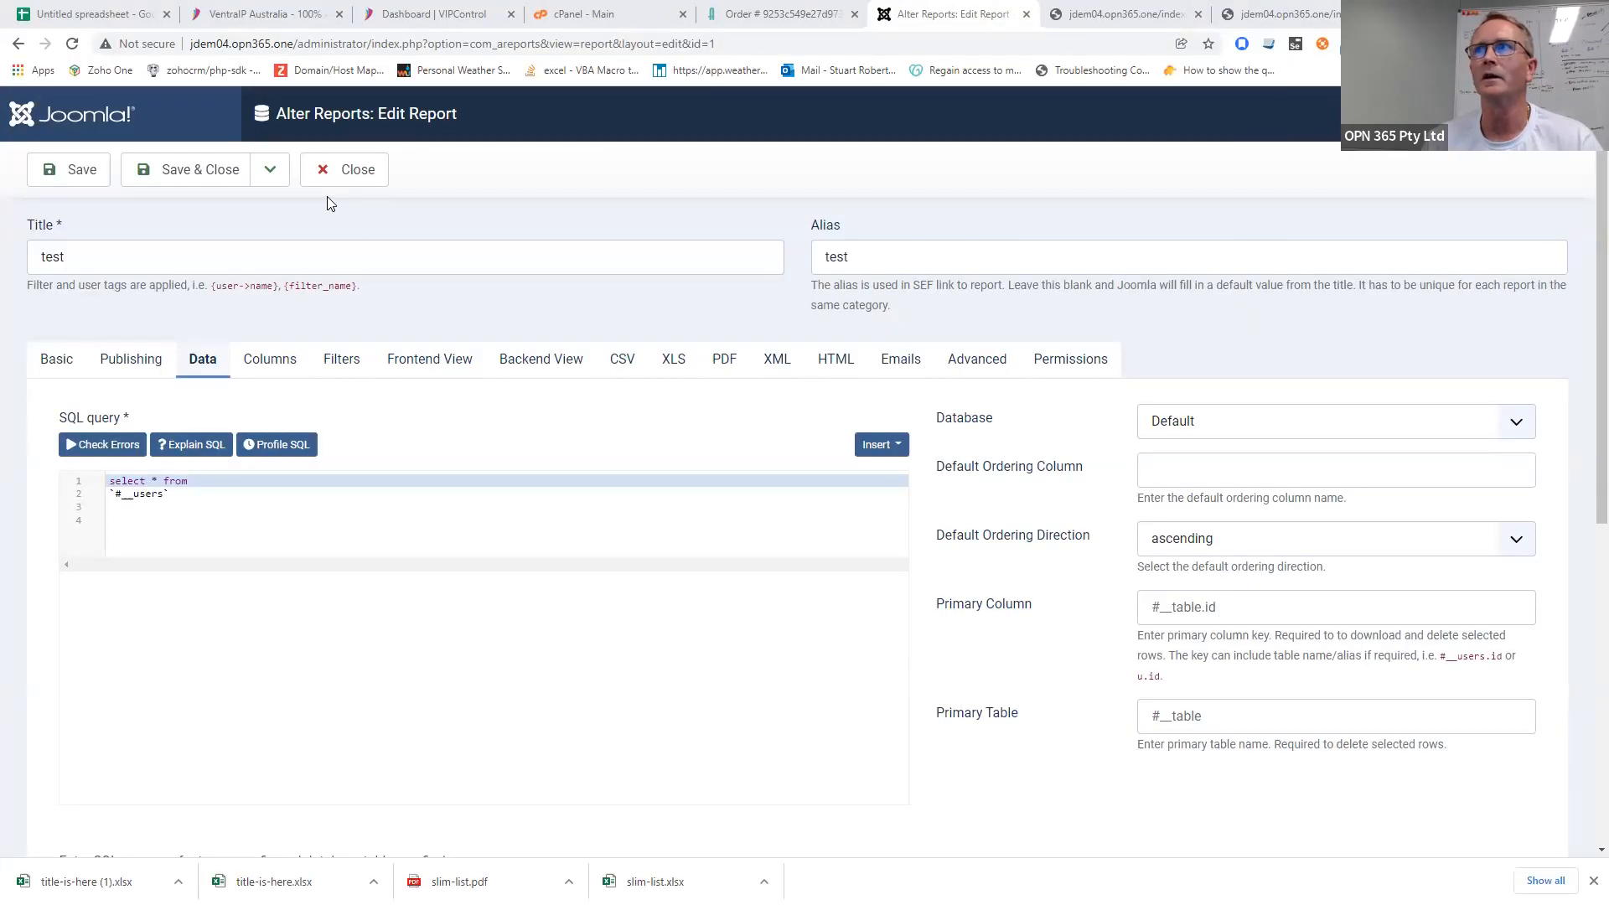
- Close and reopen the "test" report, and set its attached report format for emails to HTML
left_click(345, 180)
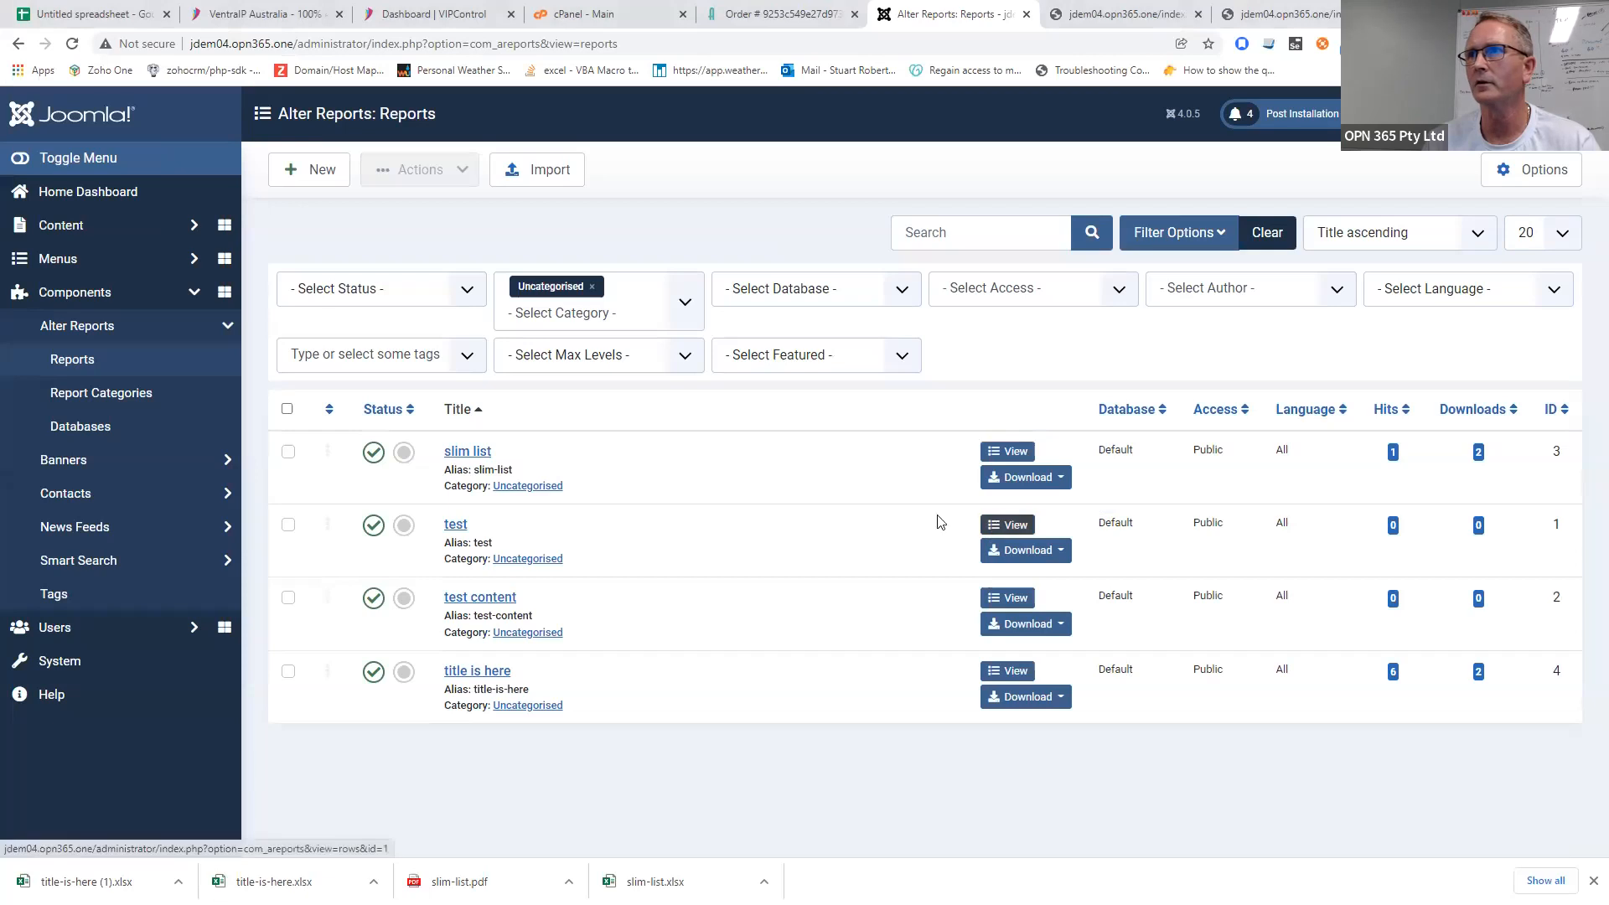
left_click(466, 525)
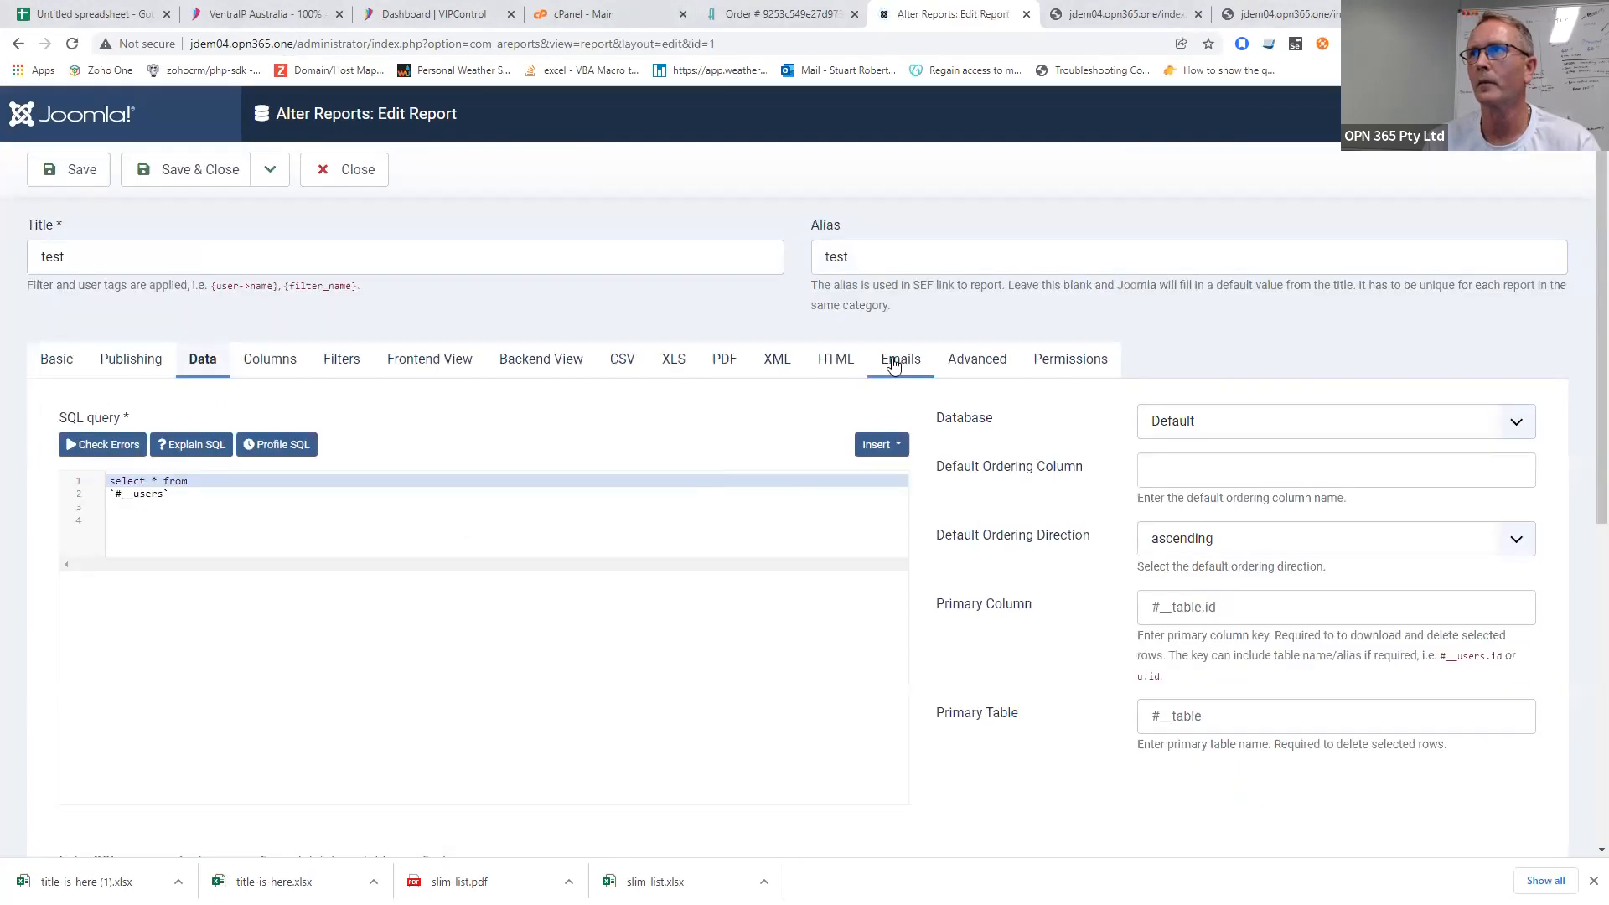
left_click(894, 362)
scroll(809, 454, "down", 2)
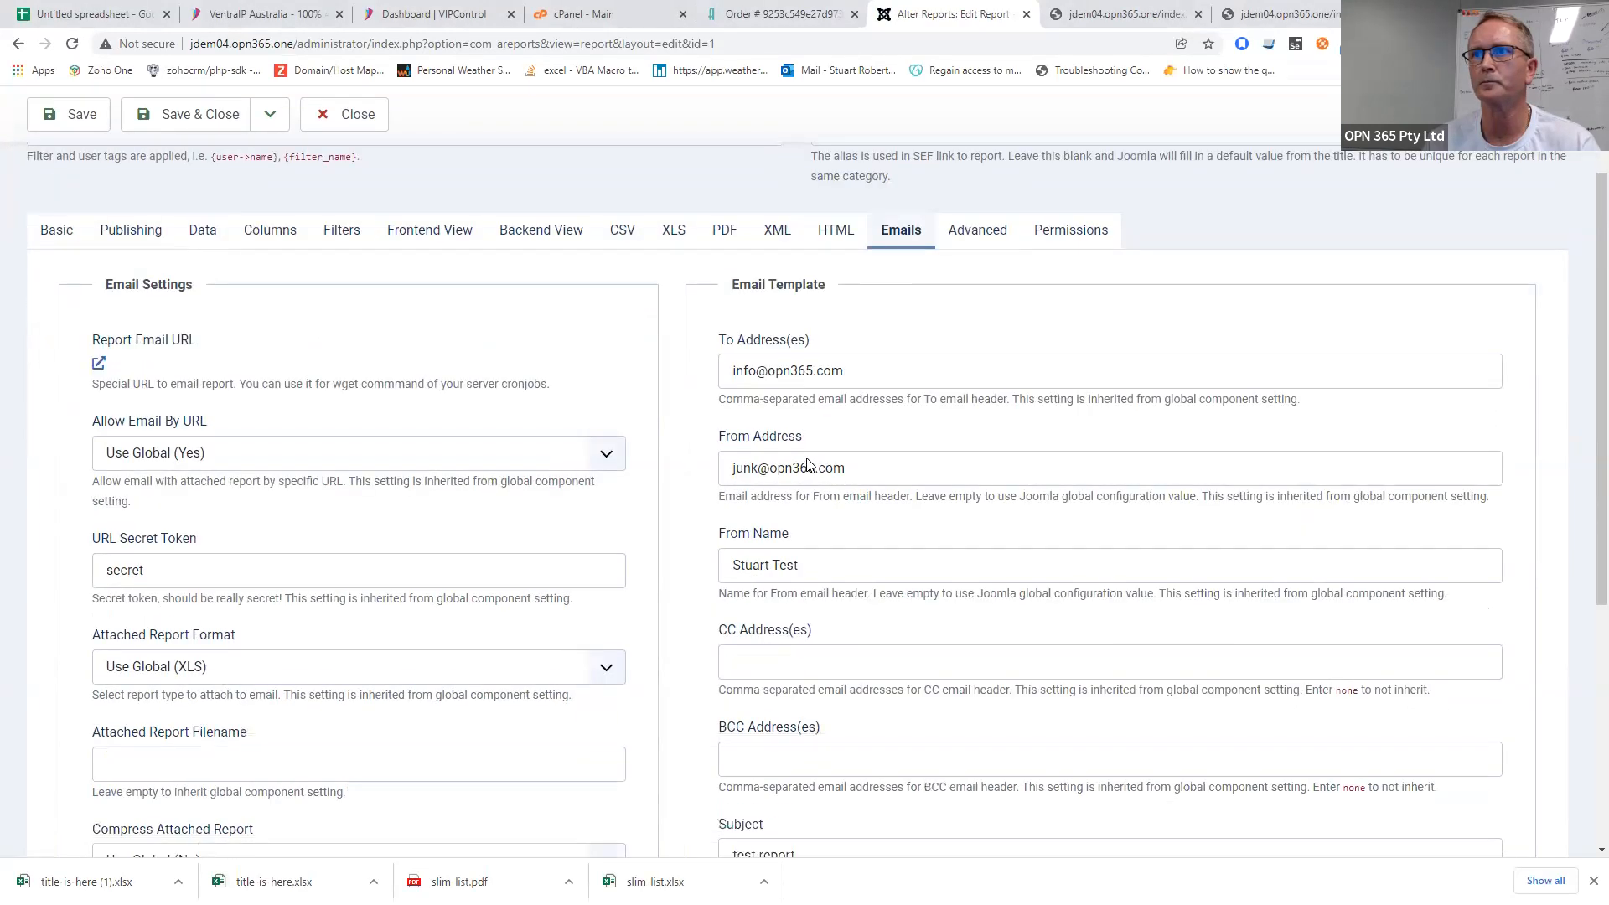
scroll(808, 453, "down", 3)
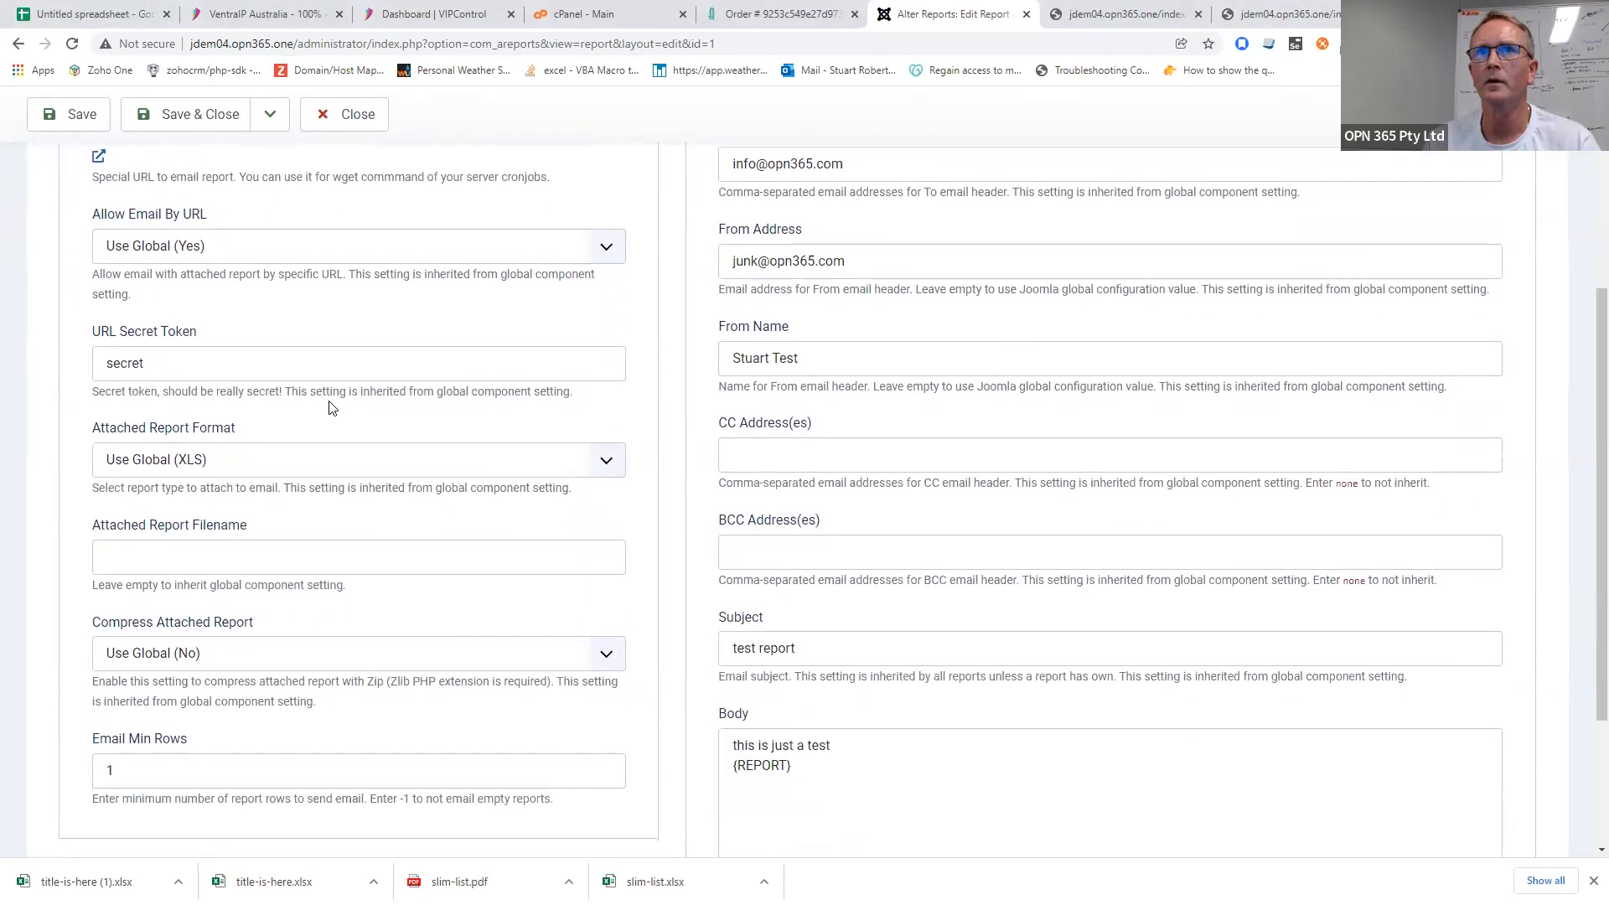
left_click(265, 460)
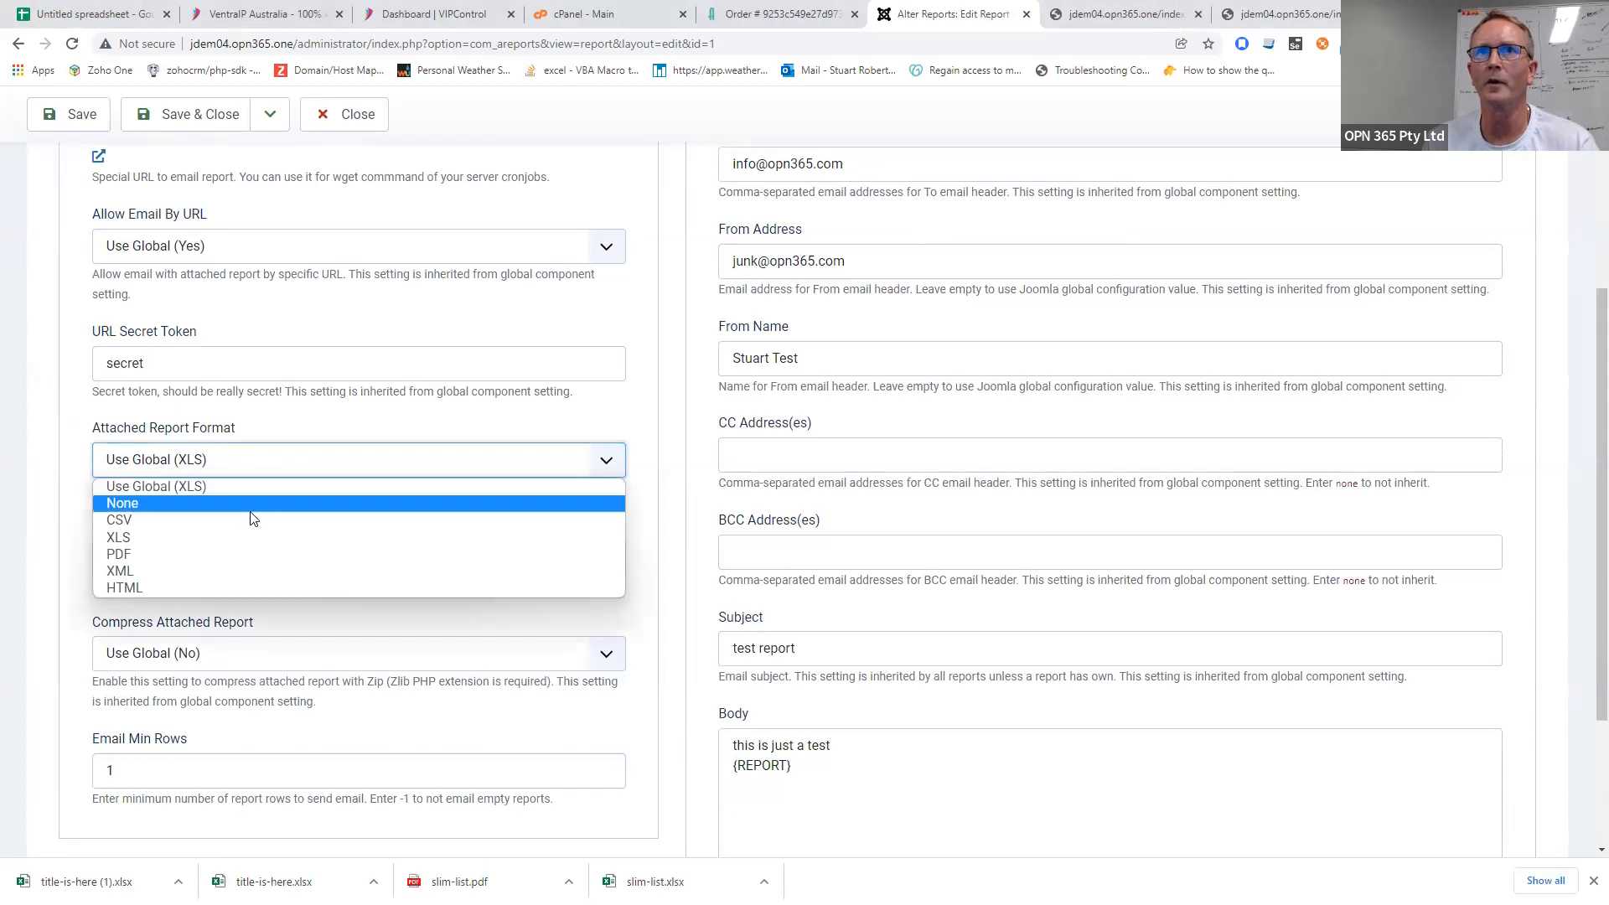
left_click(256, 586)
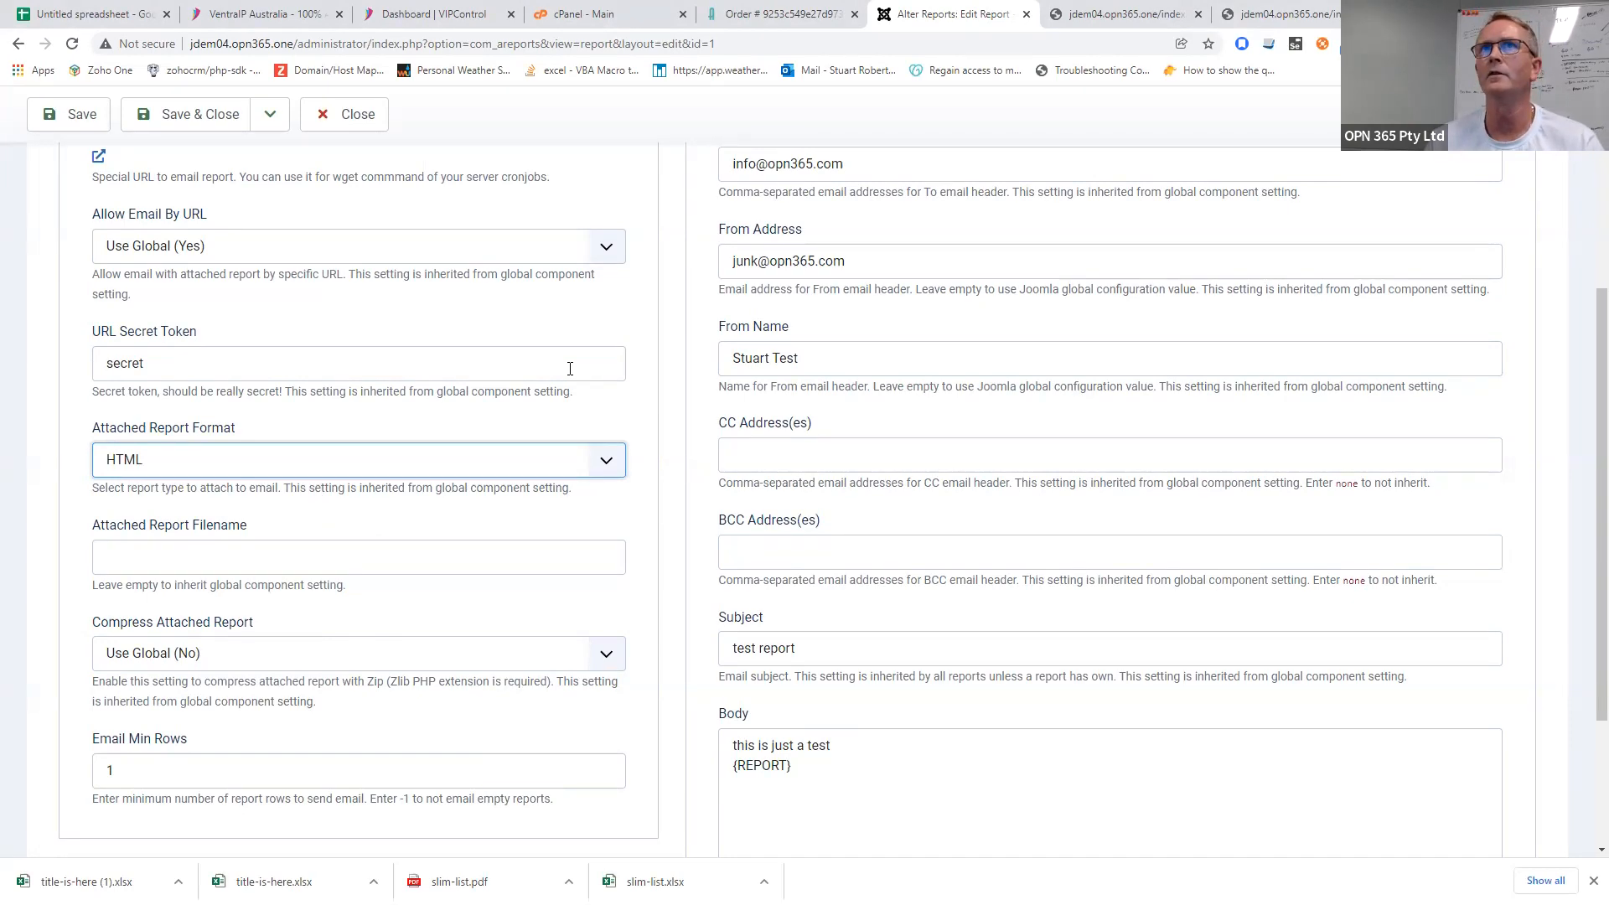
- Save the "test" report with its HTML attachment format and send it by email through its report email URL
scroll(570, 369, "up", 1)
scroll(570, 368, "up", 2)
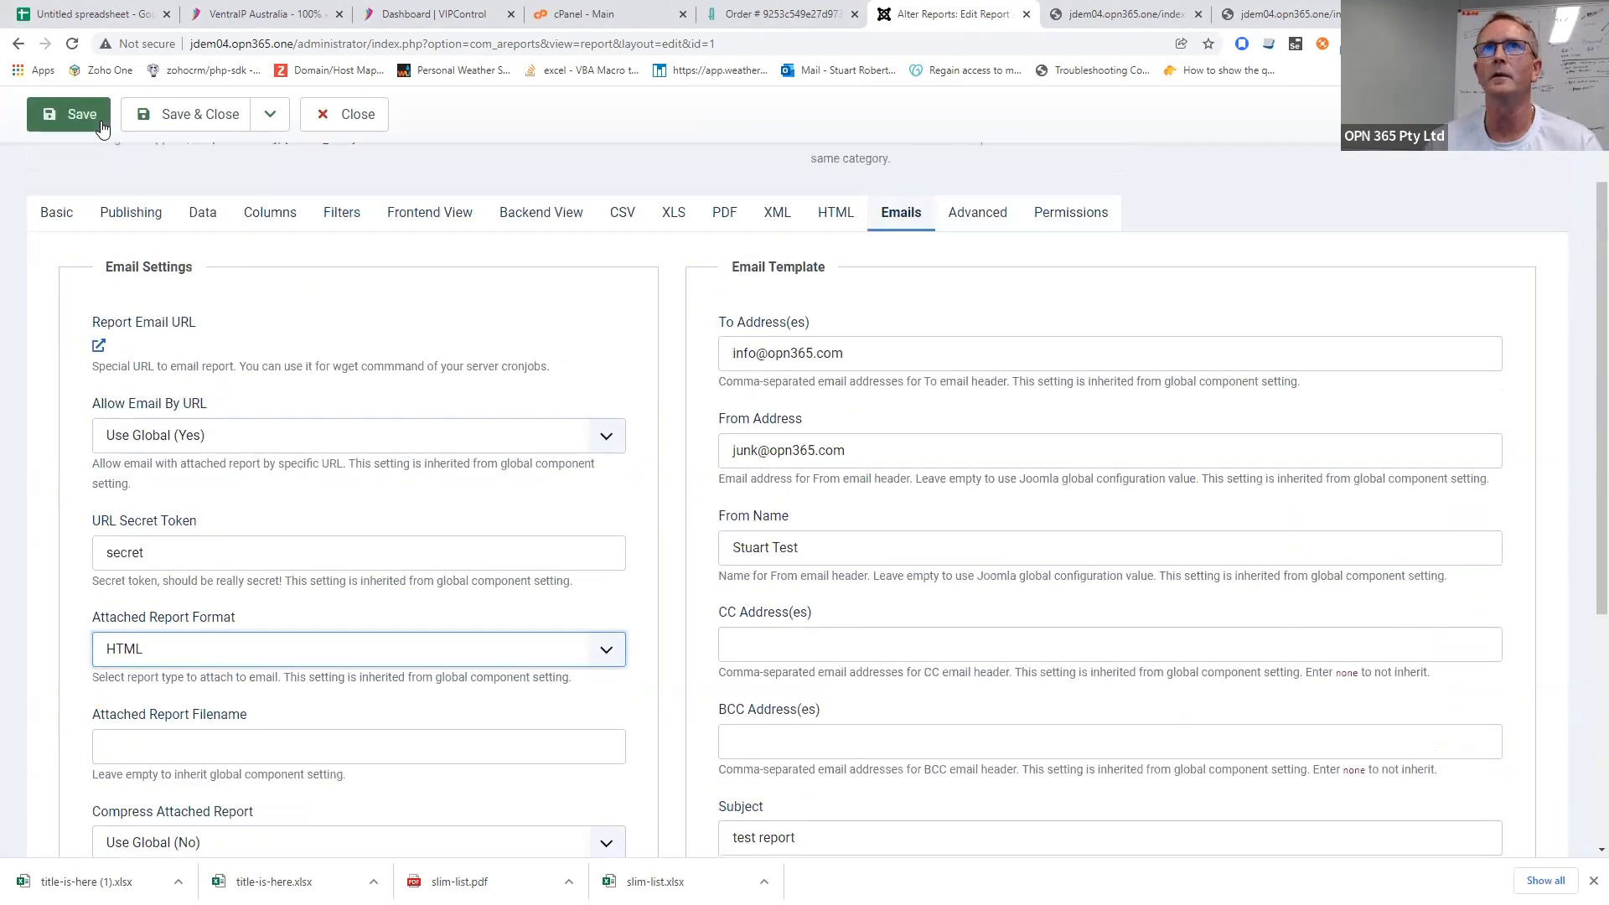
left_click(68, 114)
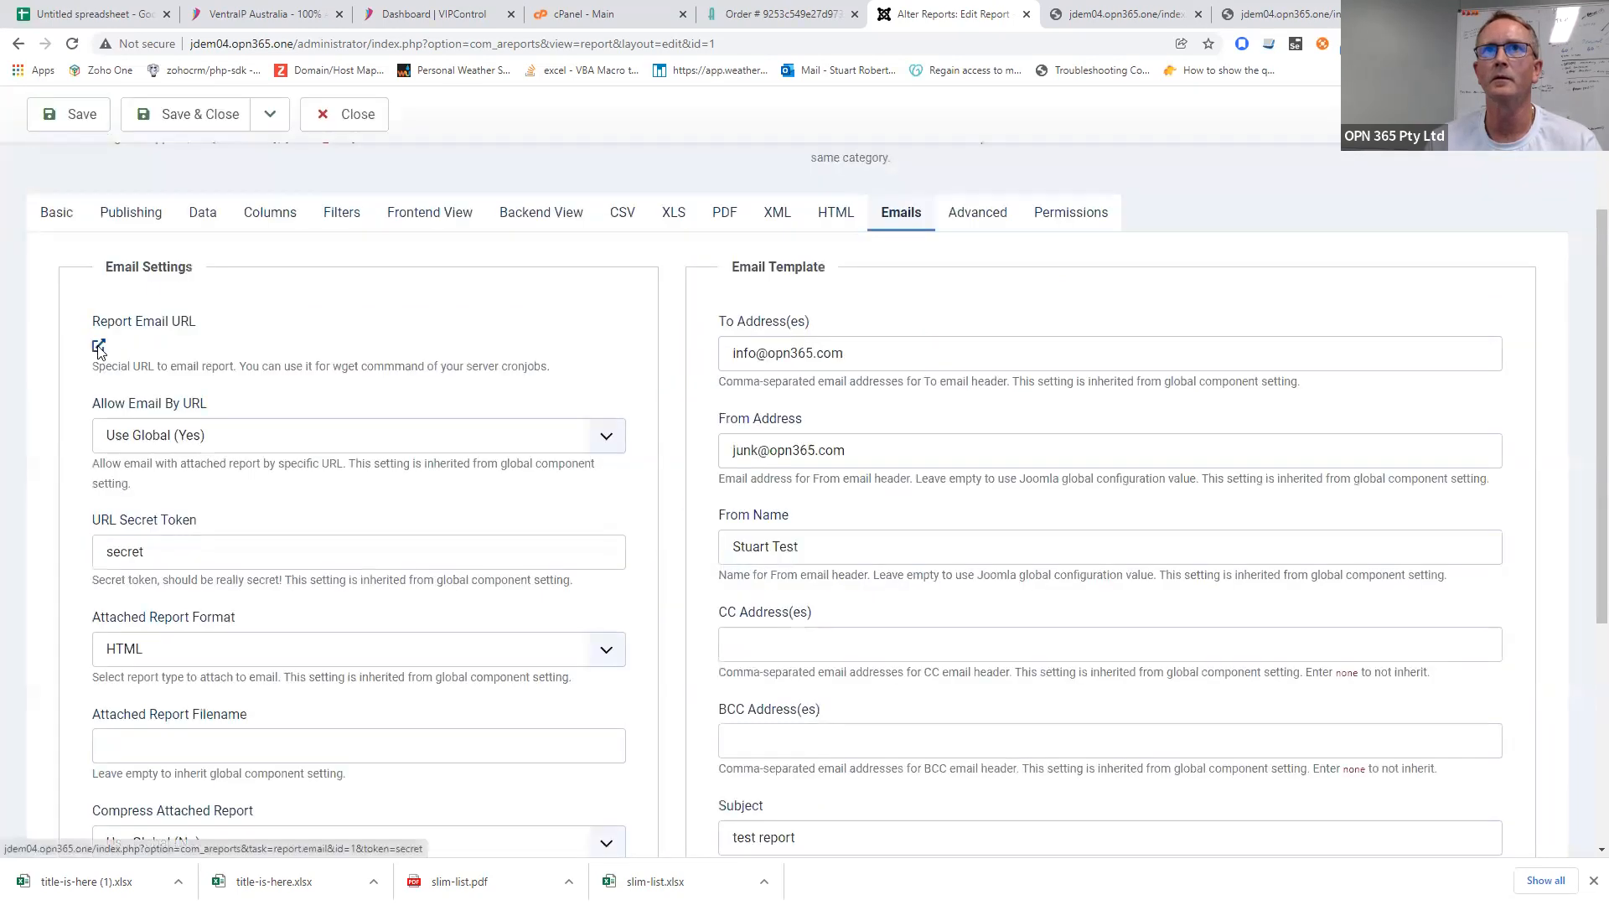
left_click(99, 347)
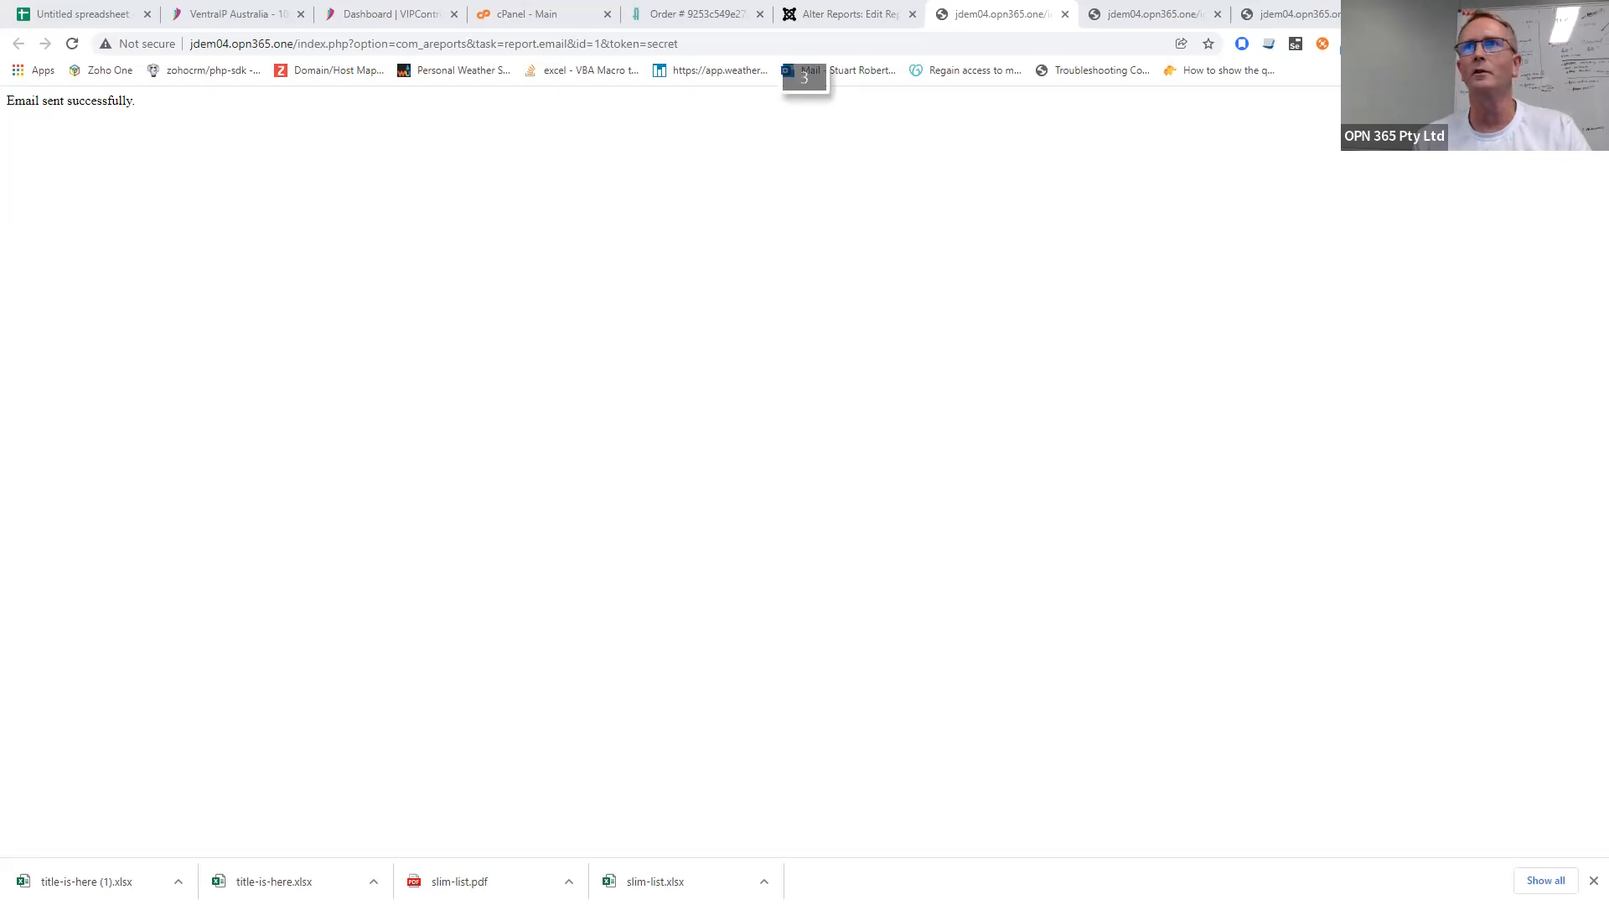
- Switch to the received "test report" message in Outlook, preview its test.html attachment, and close the message
left_click_drag(689, 4, 688, 183)
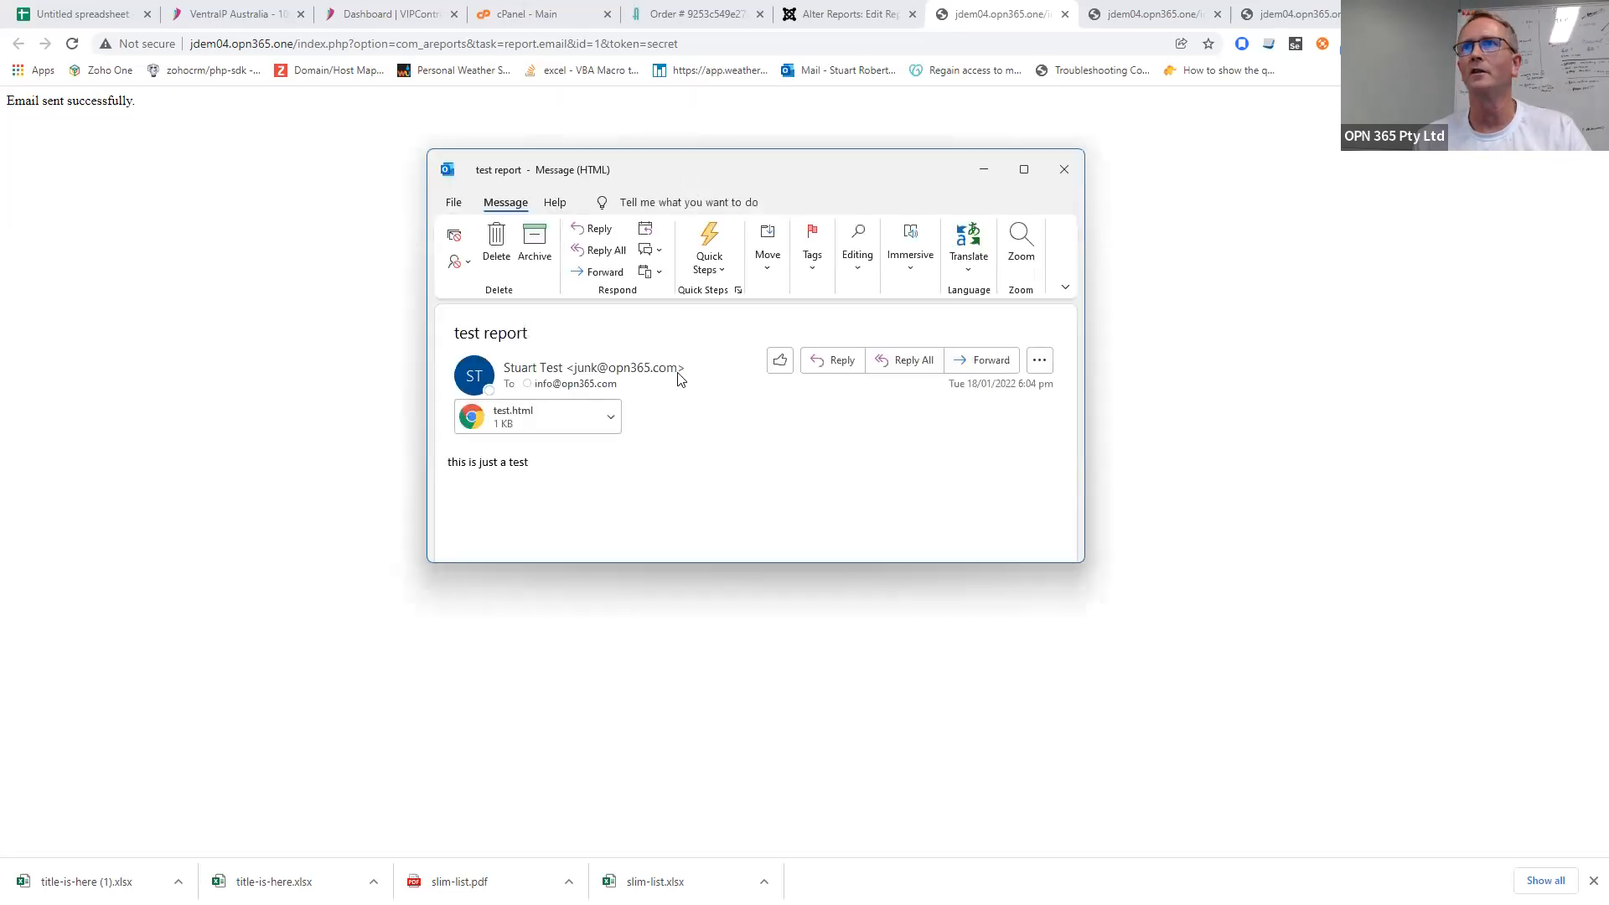
left_click(610, 419)
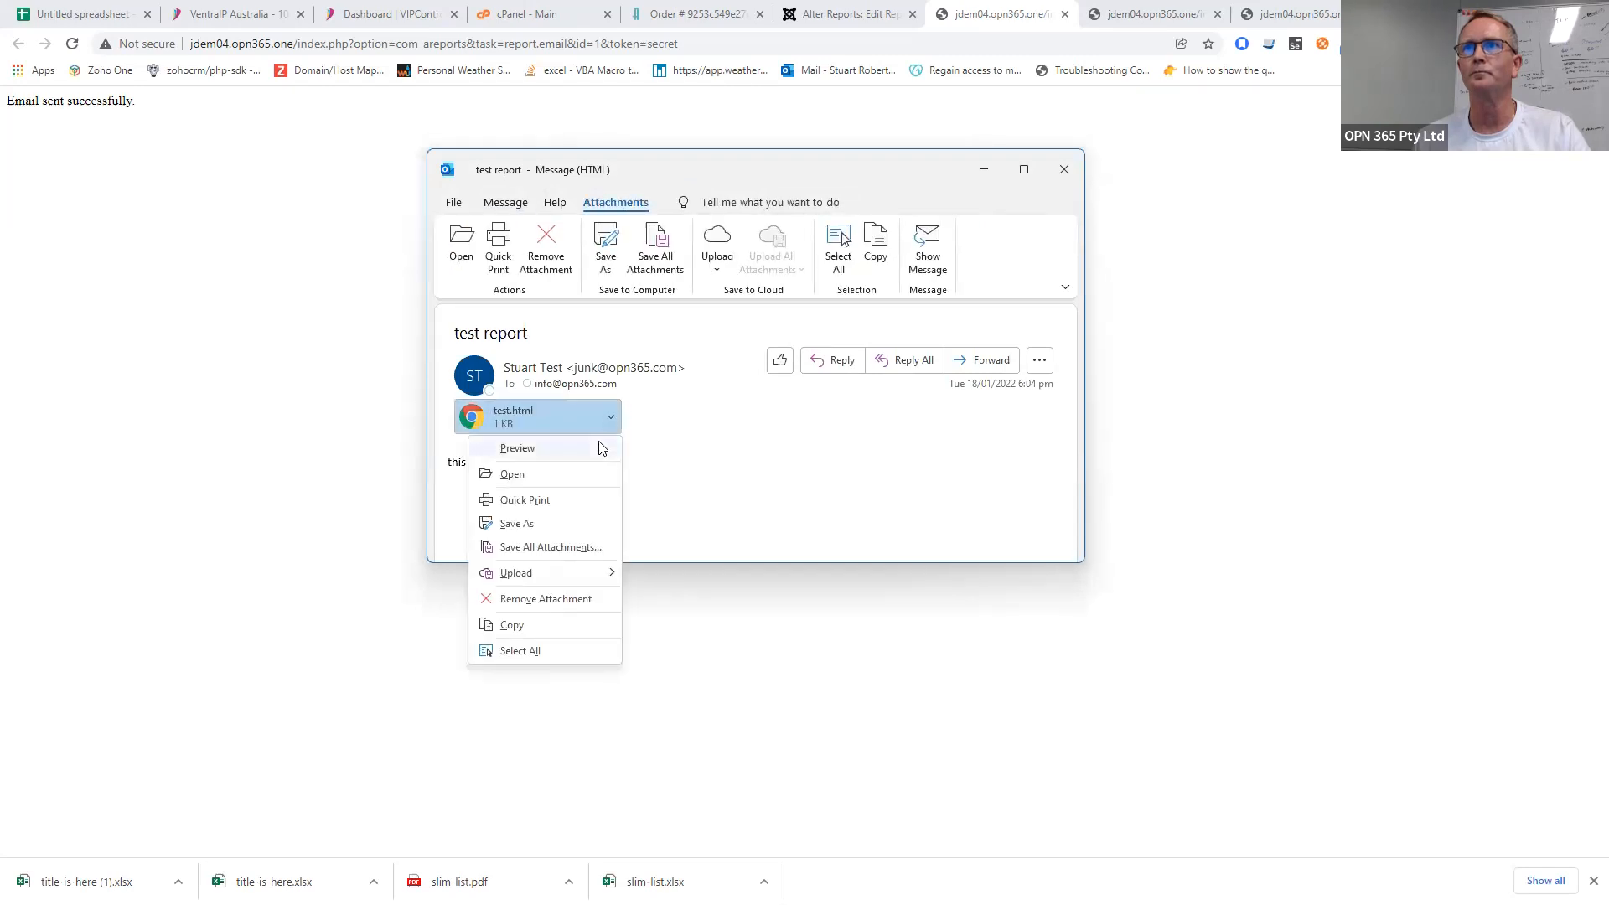
left_click(599, 449)
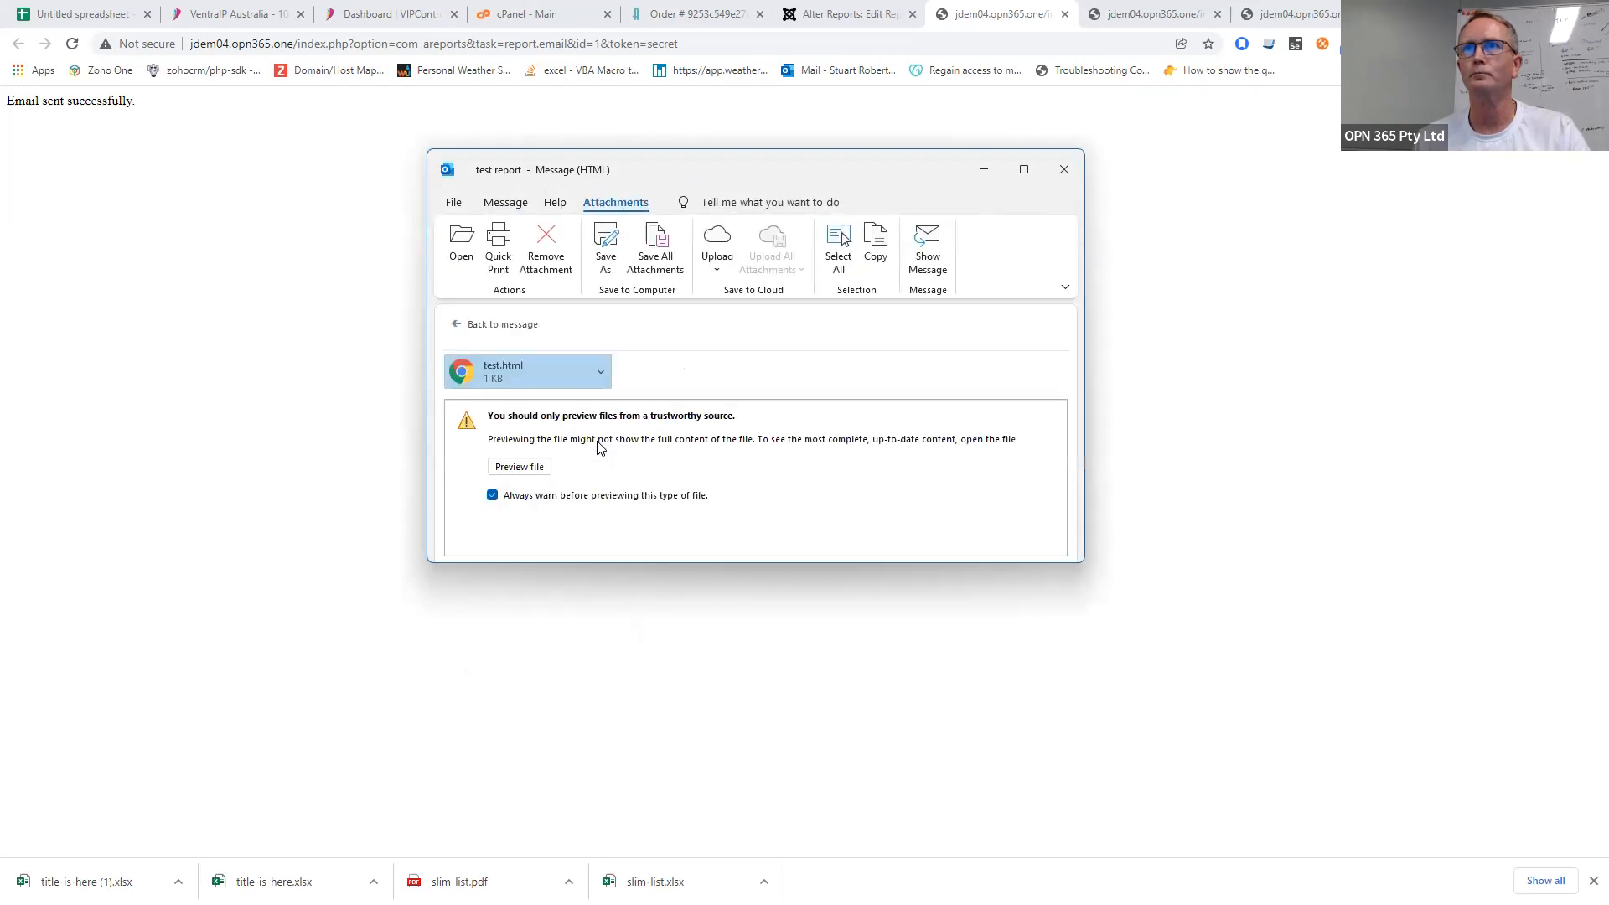
left_click(539, 466)
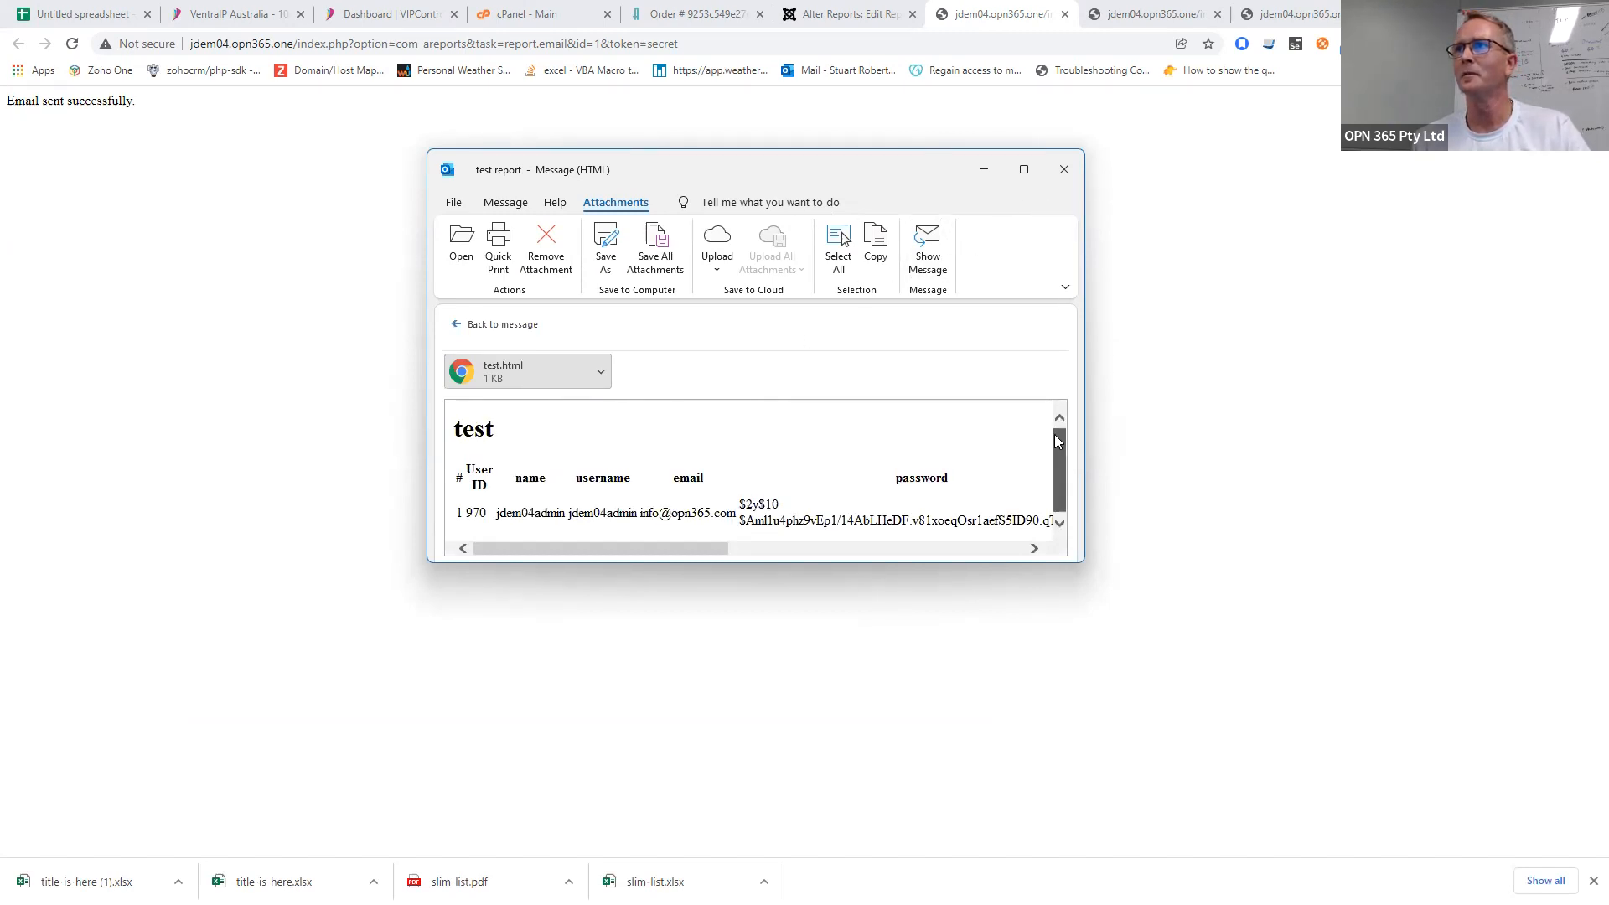
left_click(1060, 180)
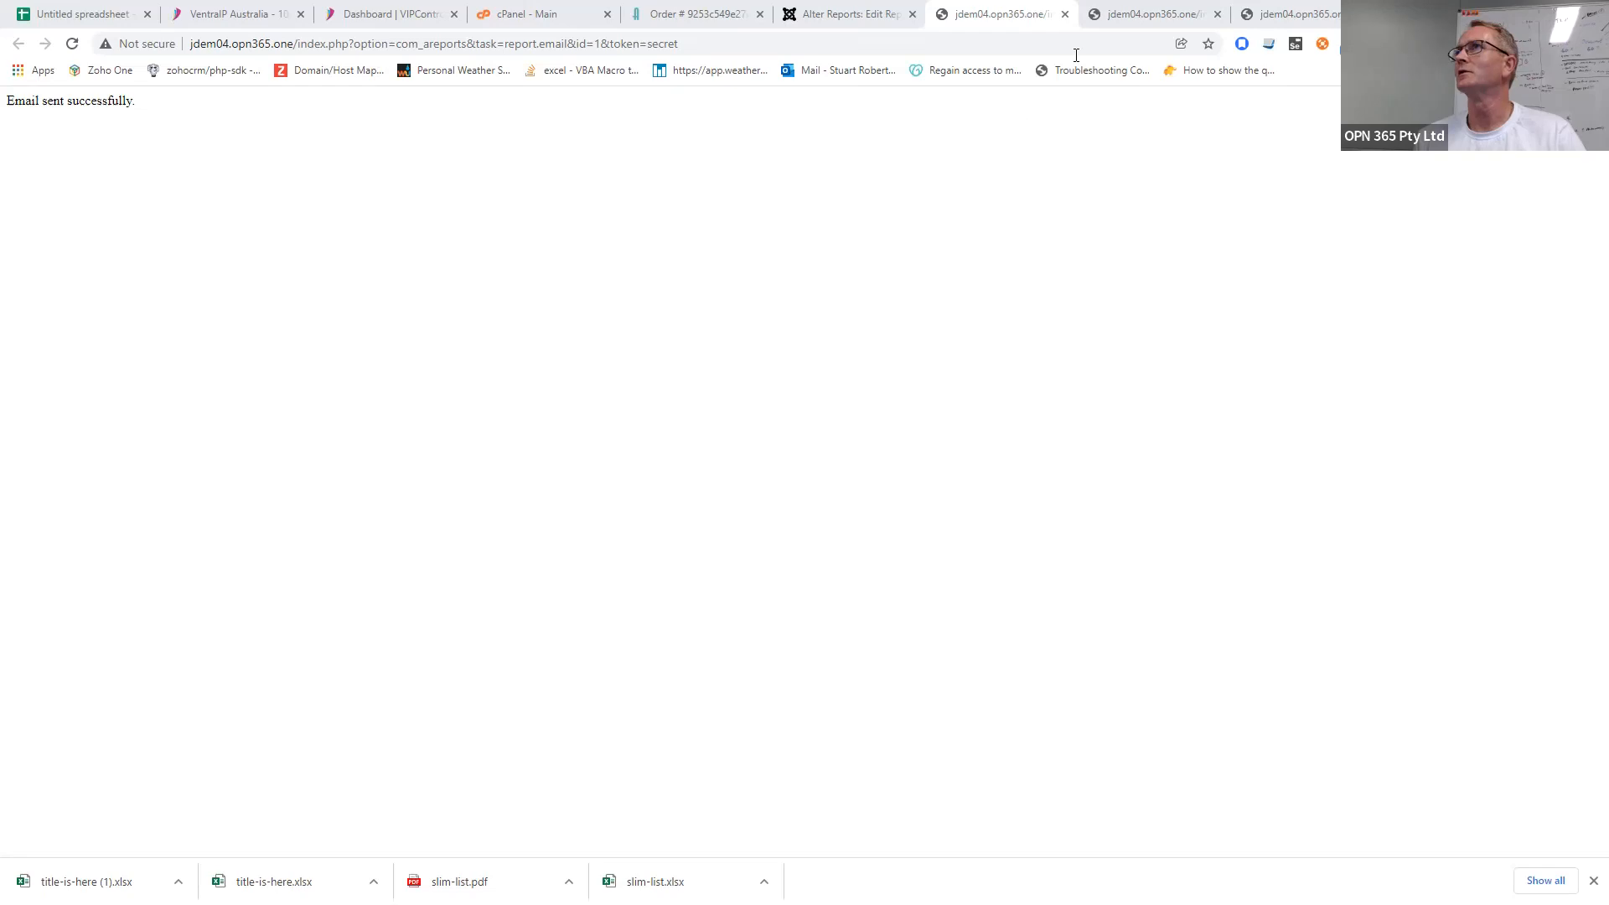
- Close the three browser tabs opened by the report email URL and return to the report editor
left_click(1217, 15)
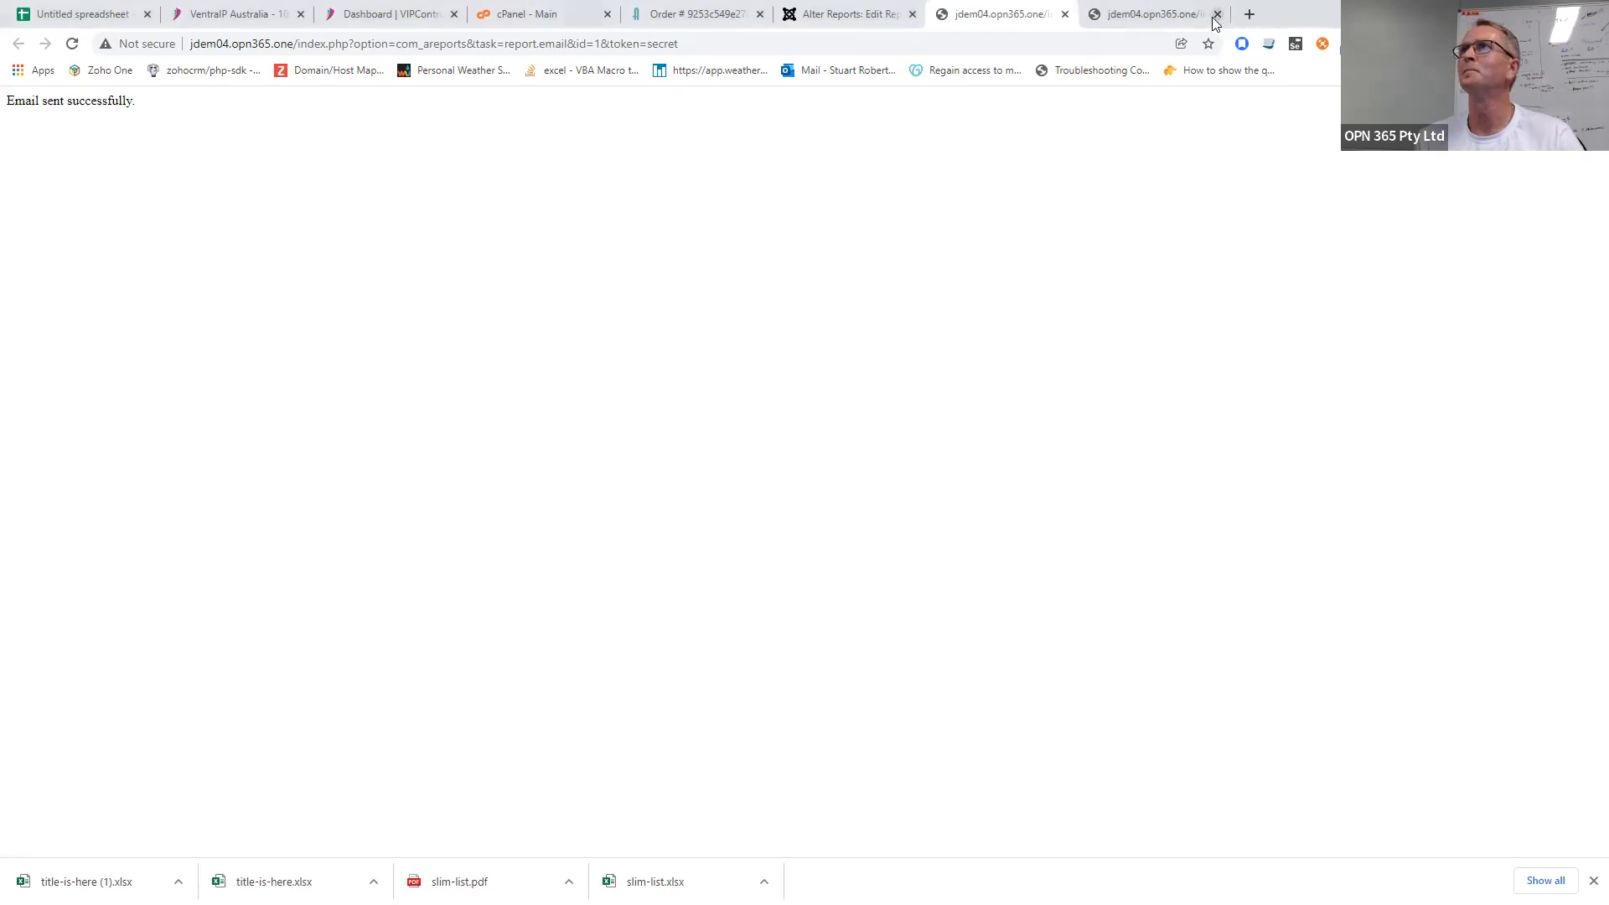
left_click(1217, 15)
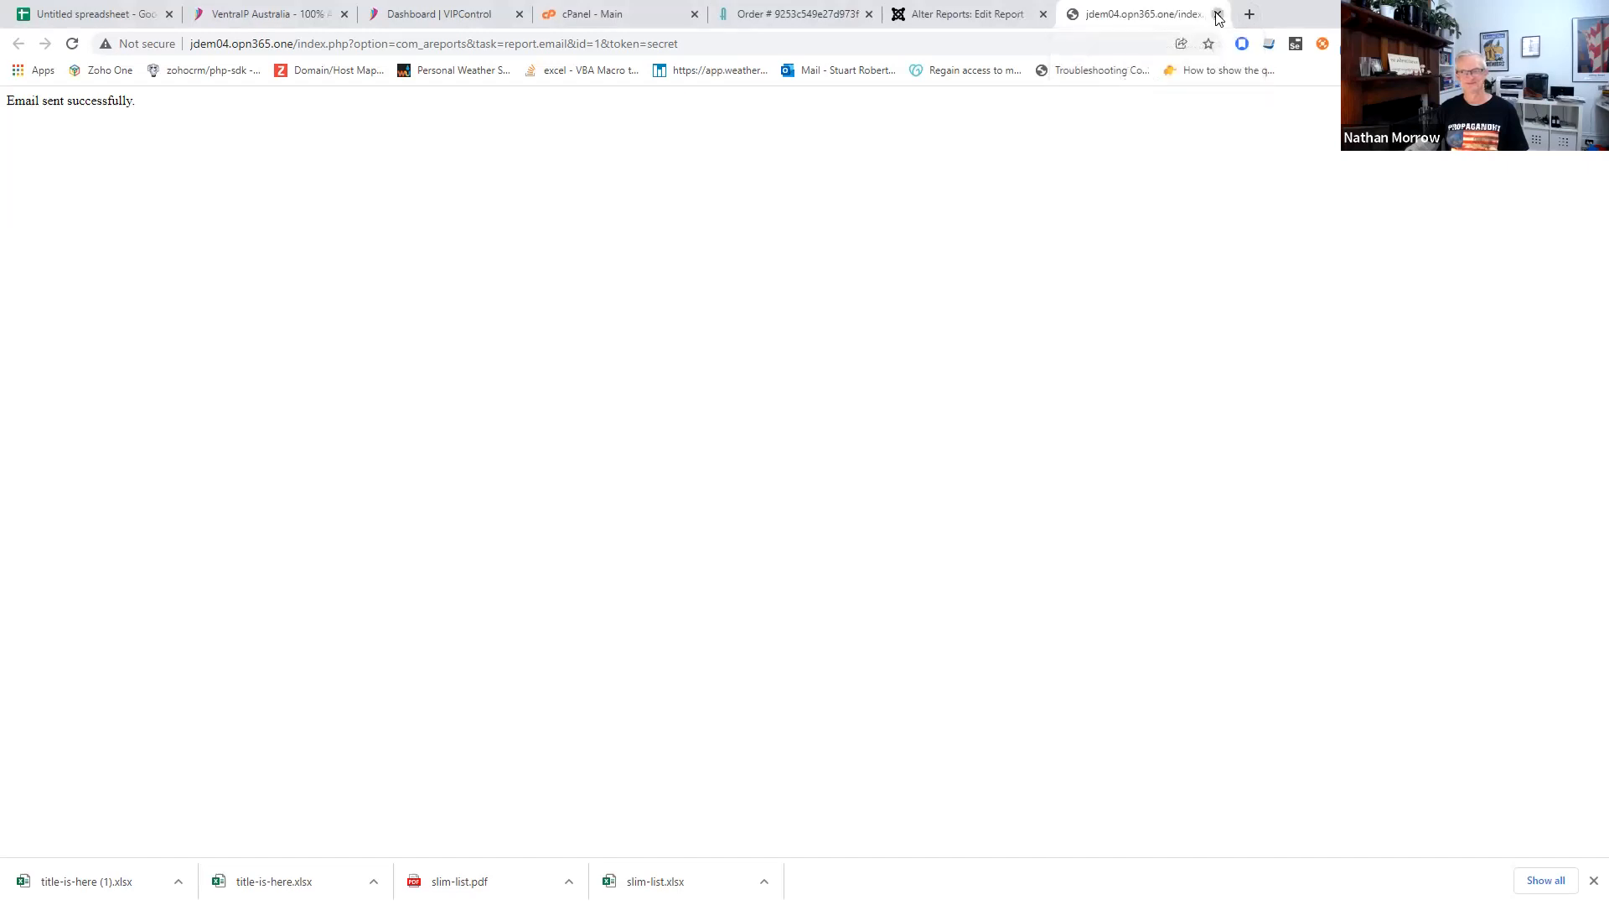
left_click(1217, 15)
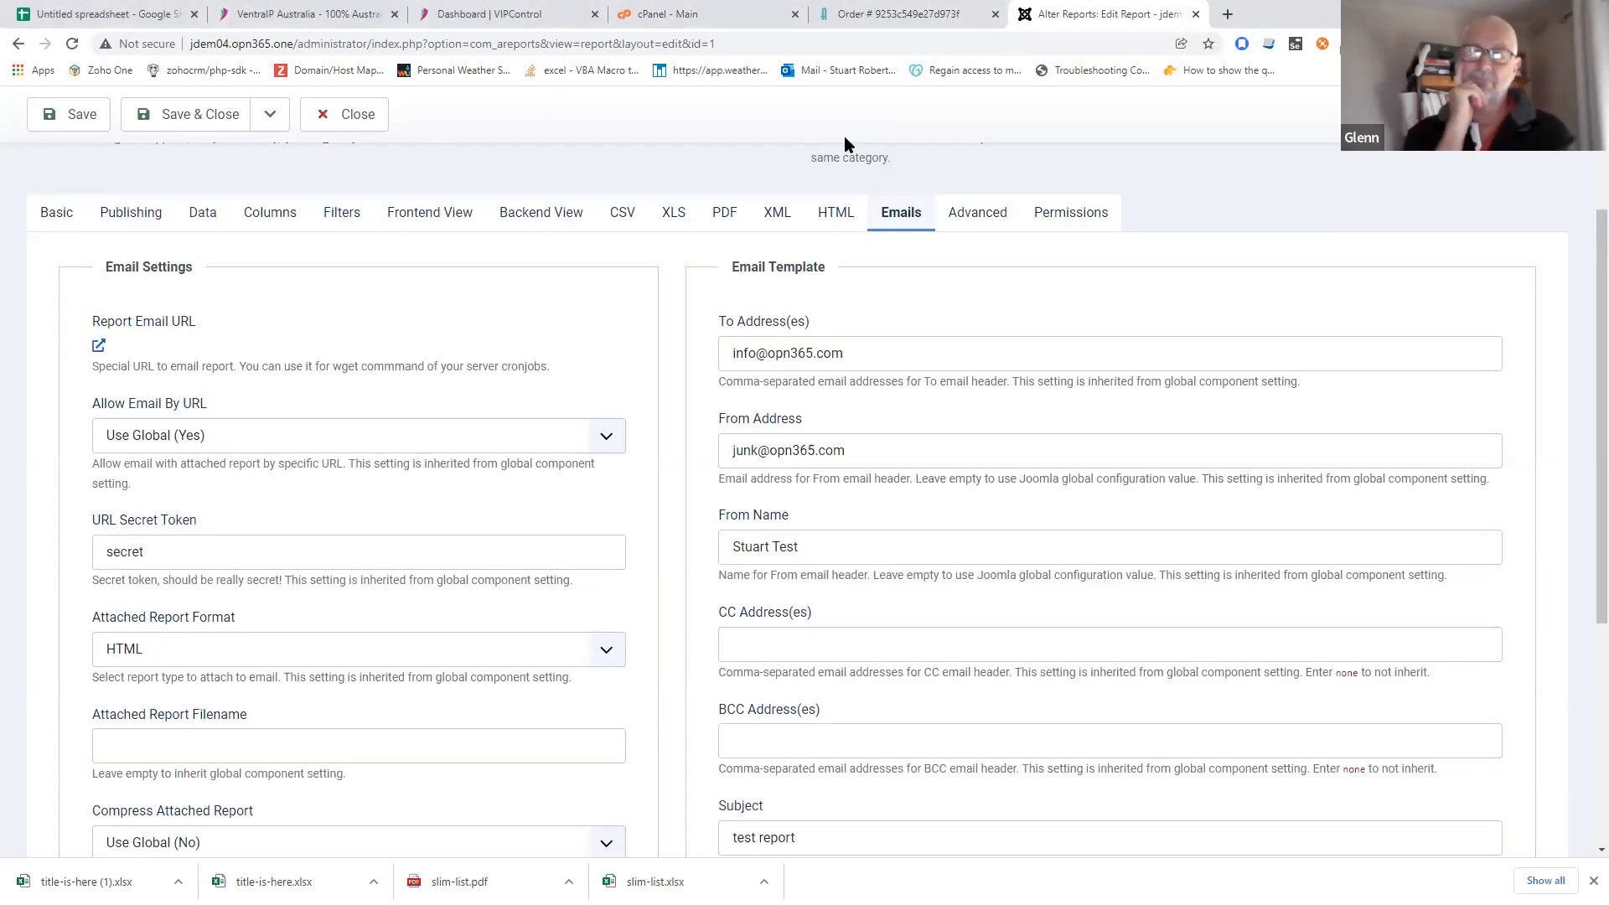
- Switch to the AlterBrains order page and look over the Alter Reports subscription details and available downloads
left_click(864, 18)
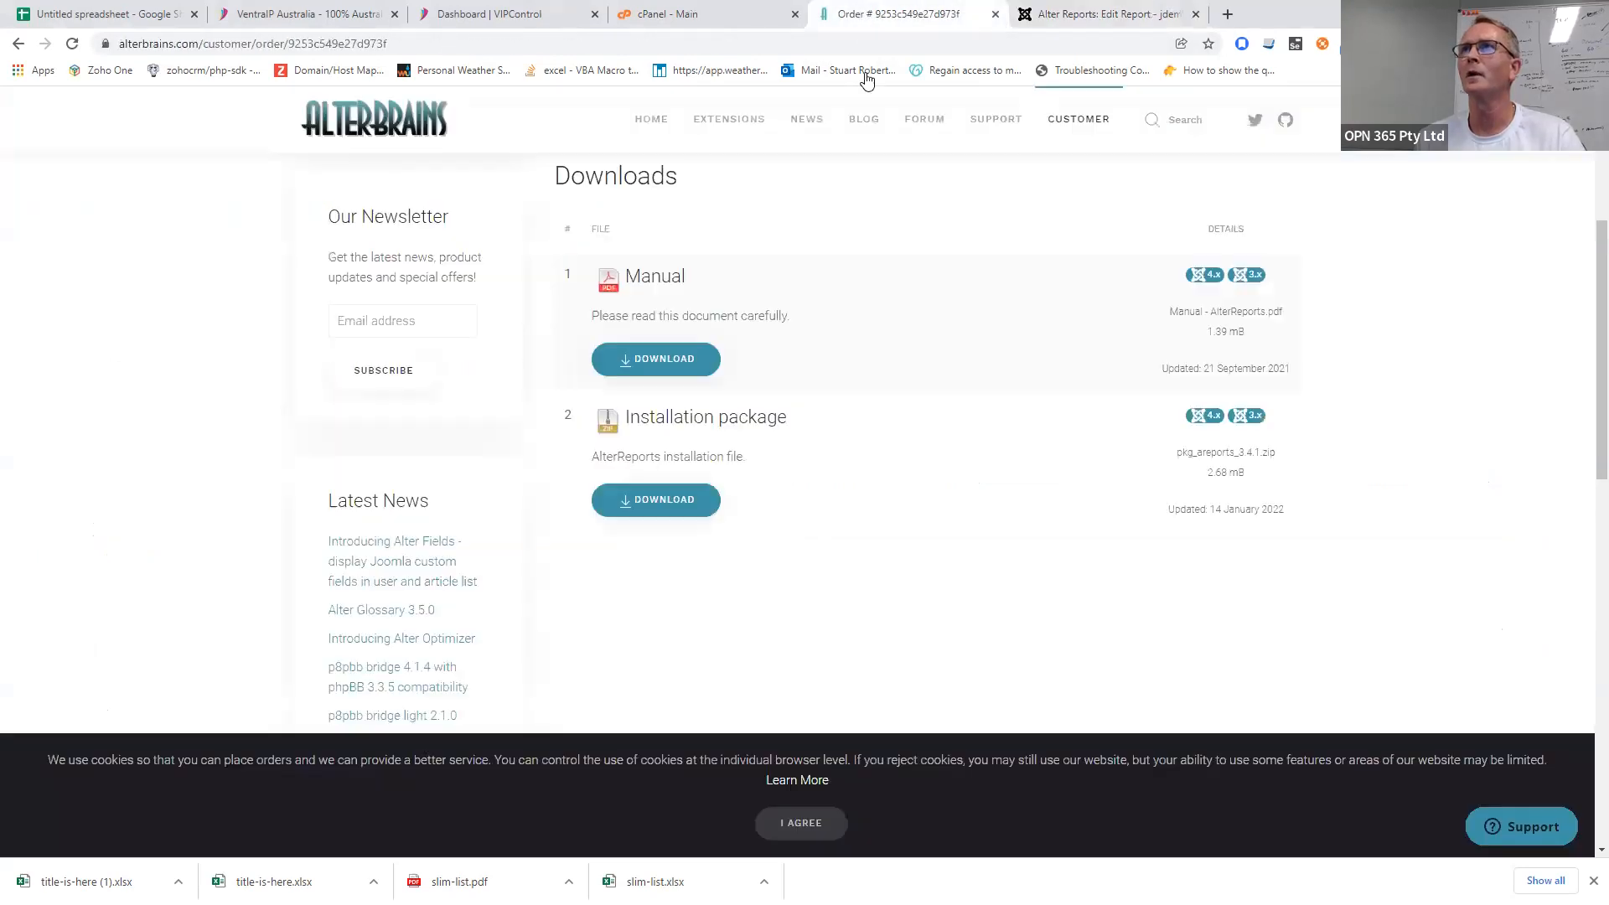
mouse_move(986, 124)
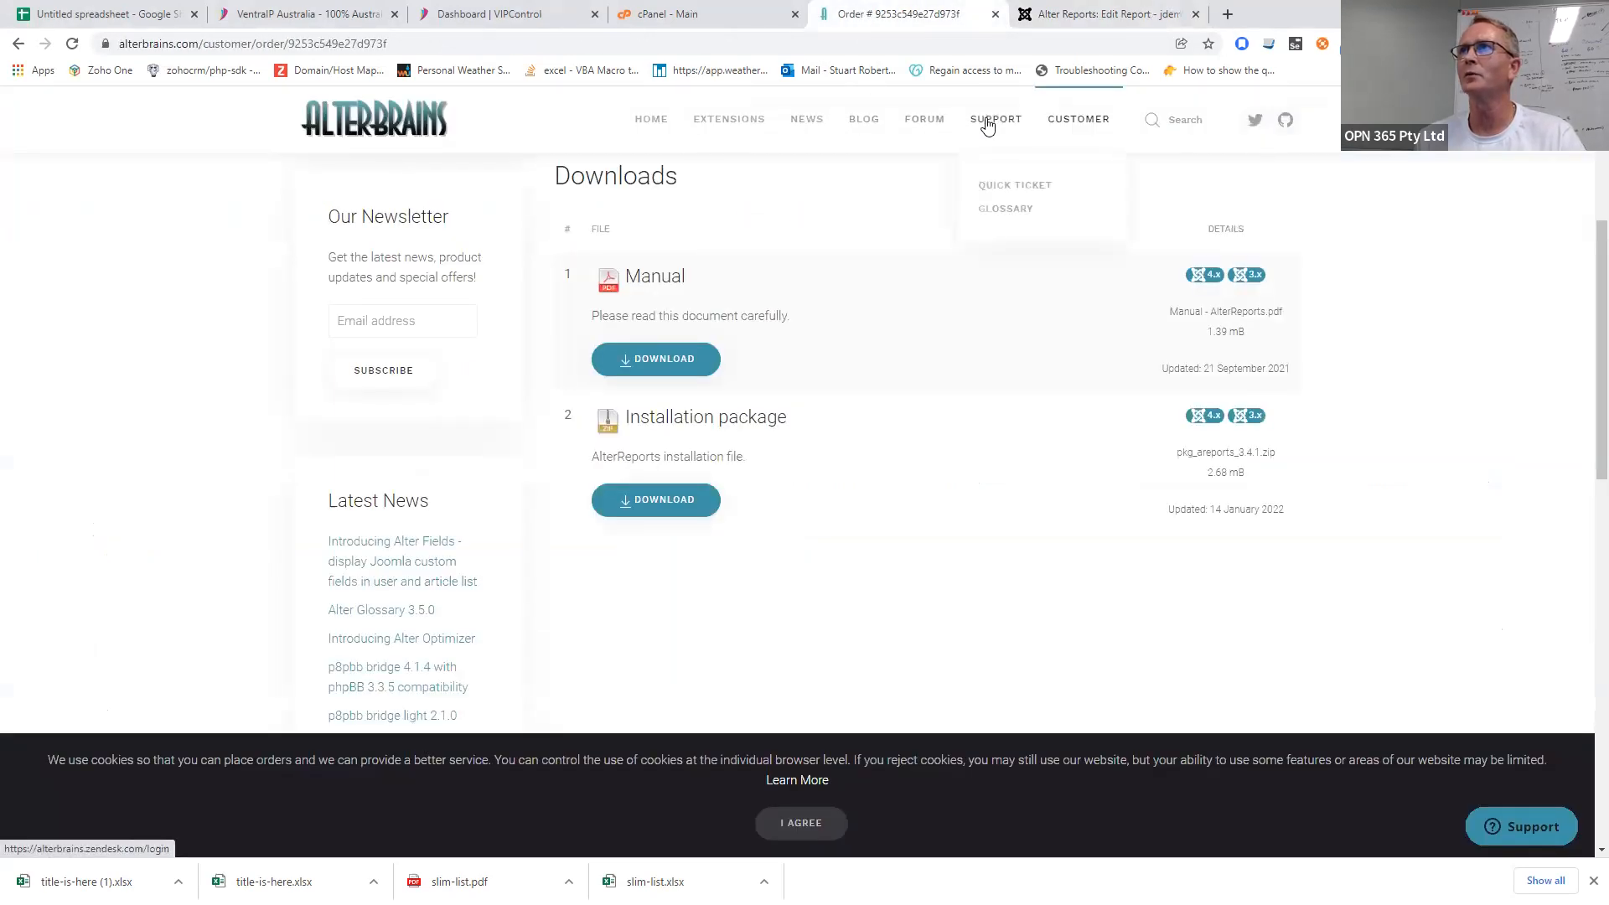
mouse_move(737, 124)
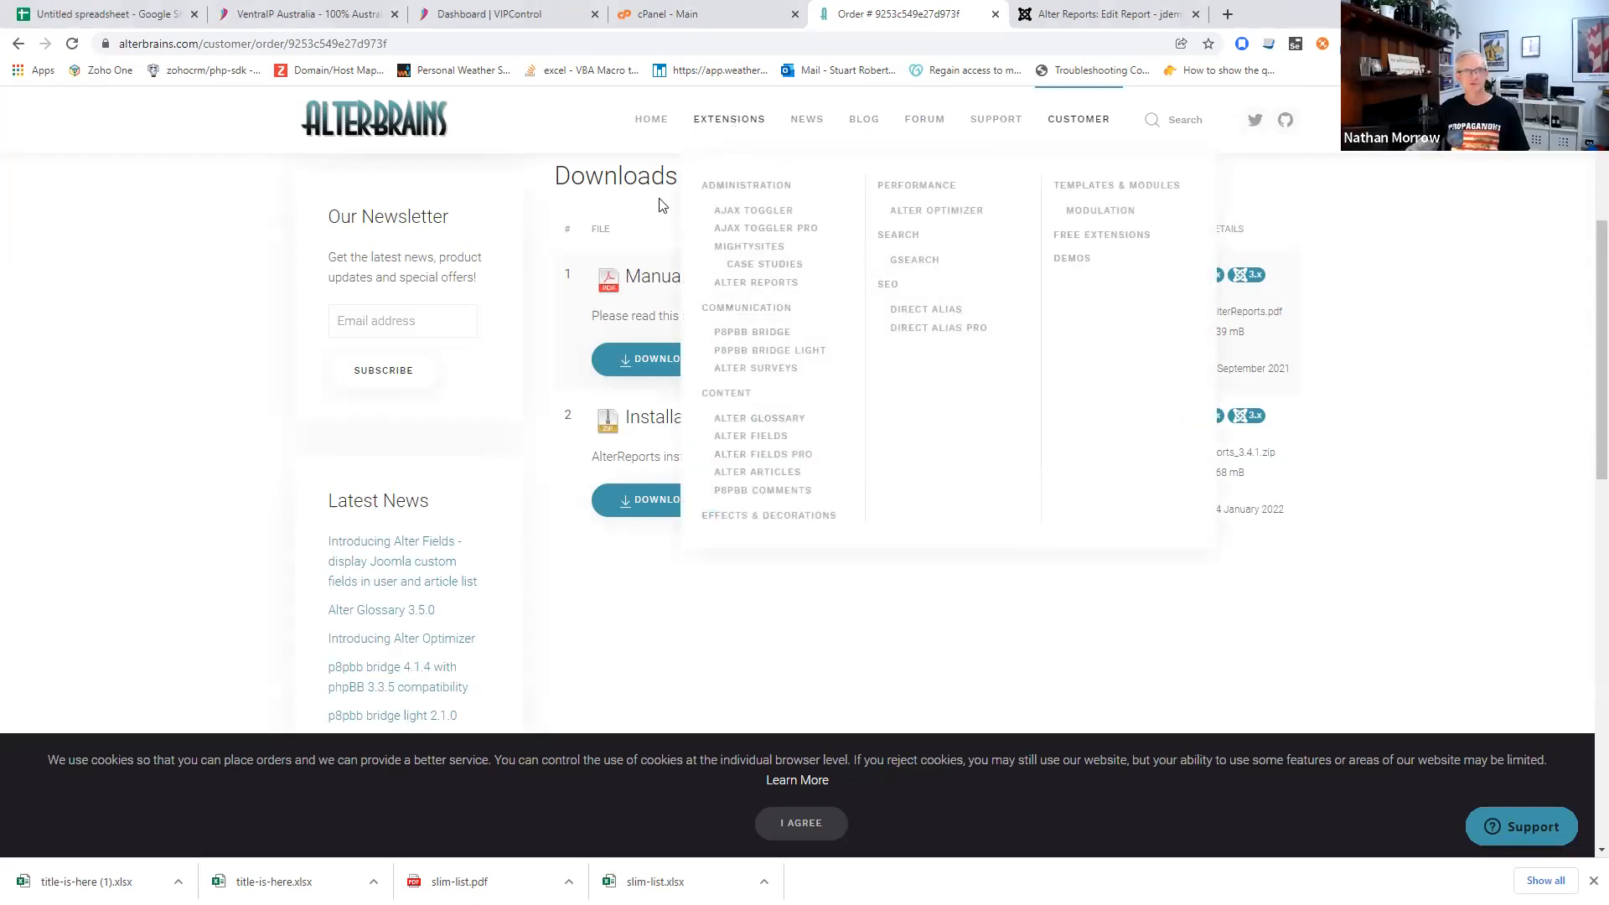
scroll(679, 201, "down", 2)
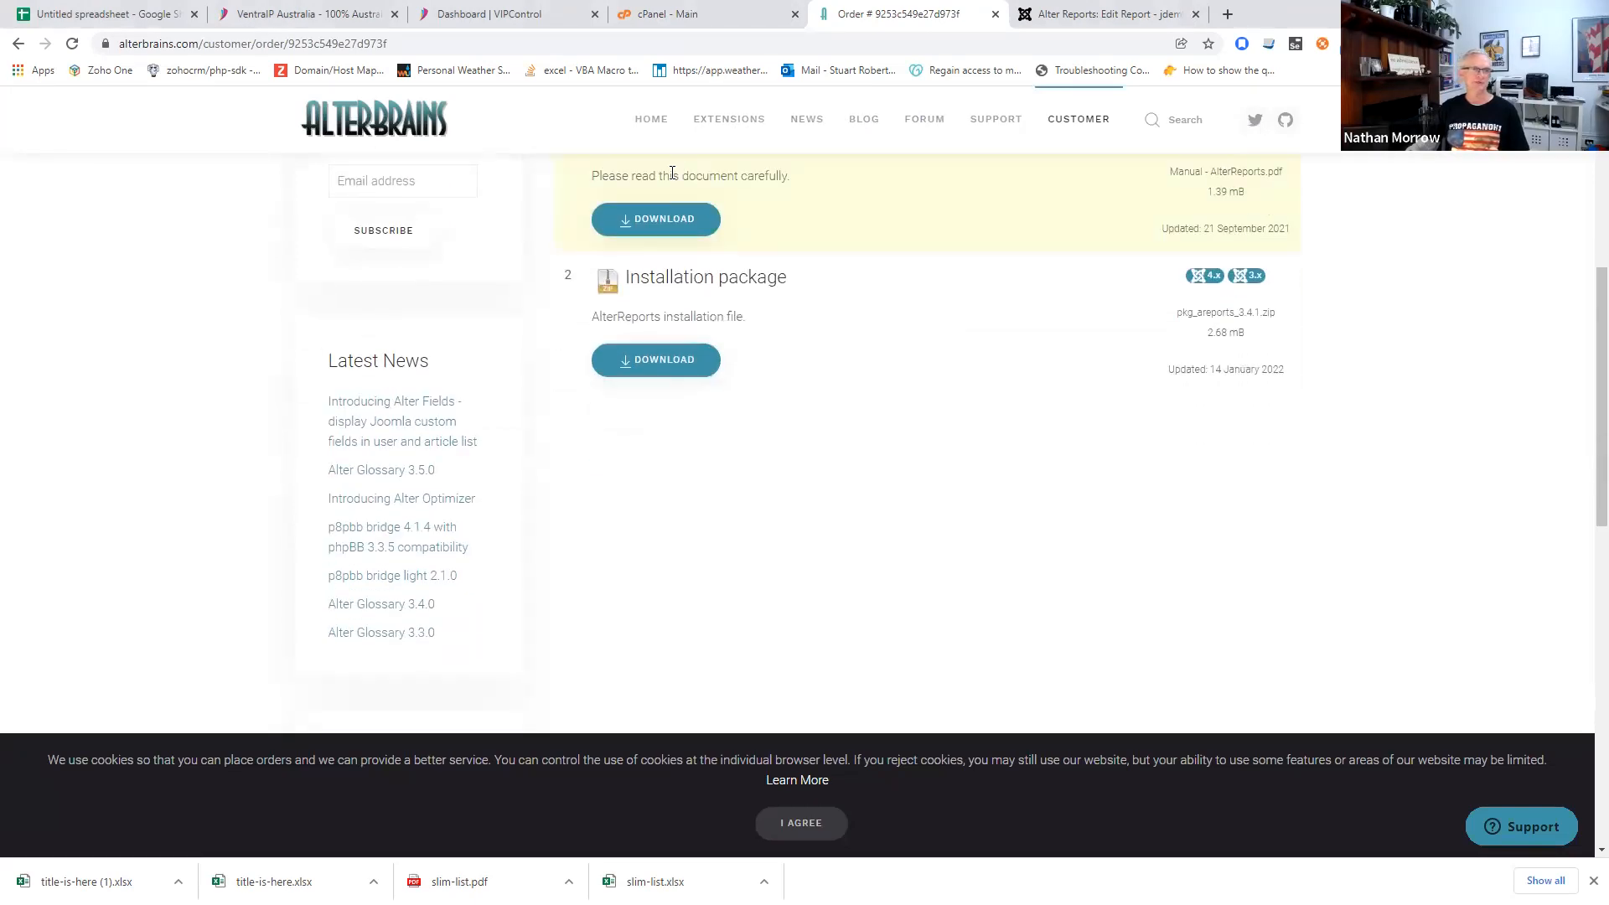
scroll(683, 209, "down", 1)
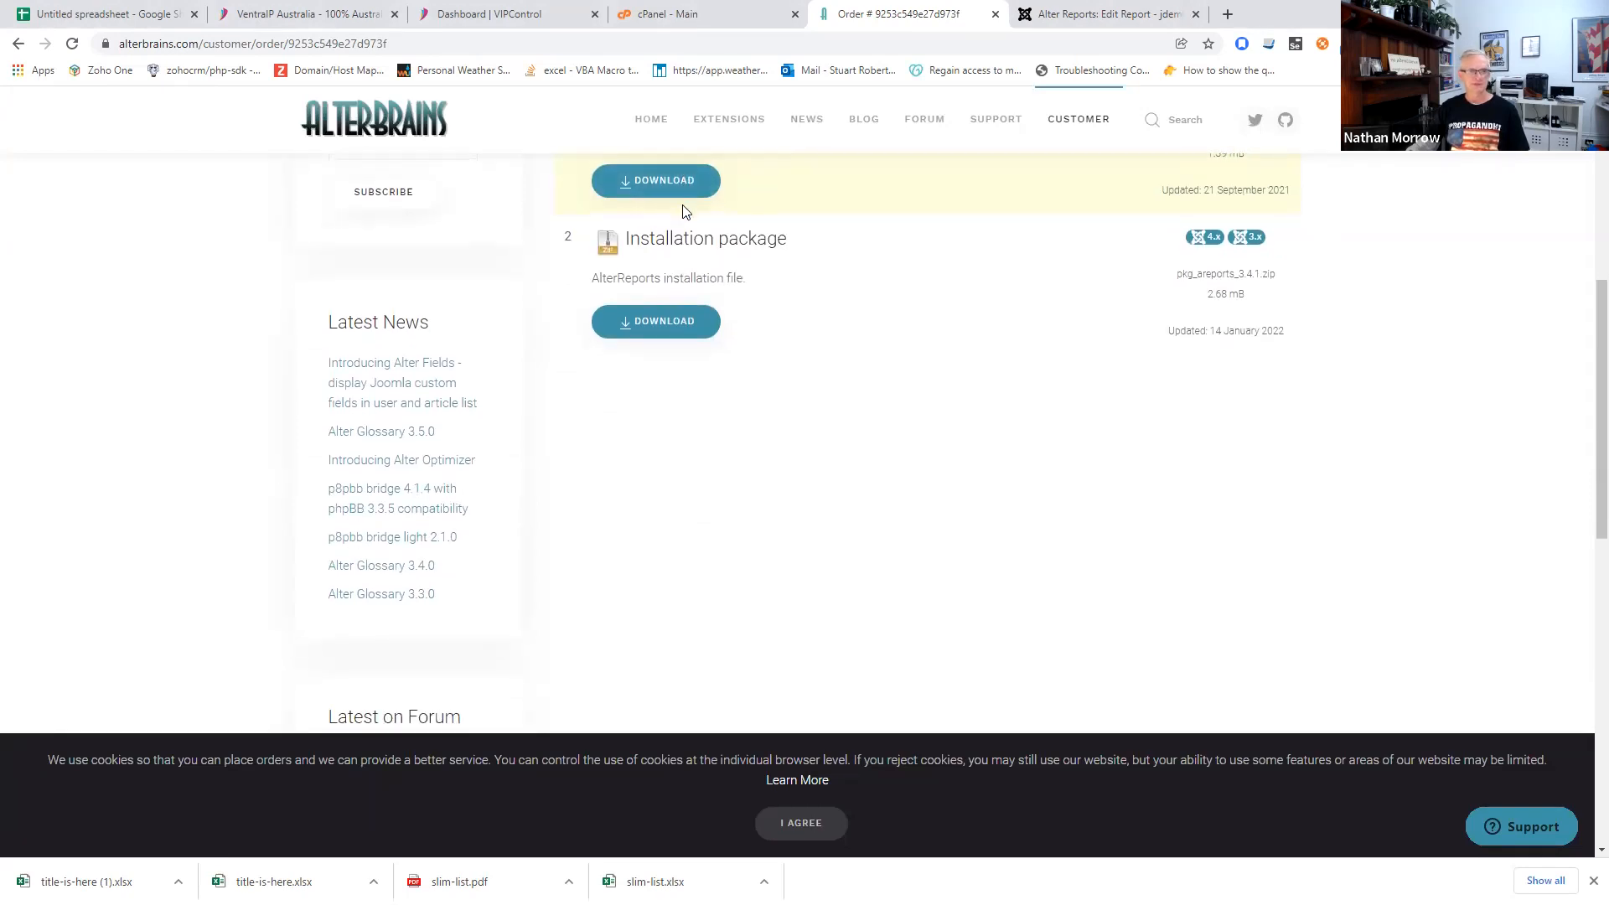
scroll(684, 212, "up", 5)
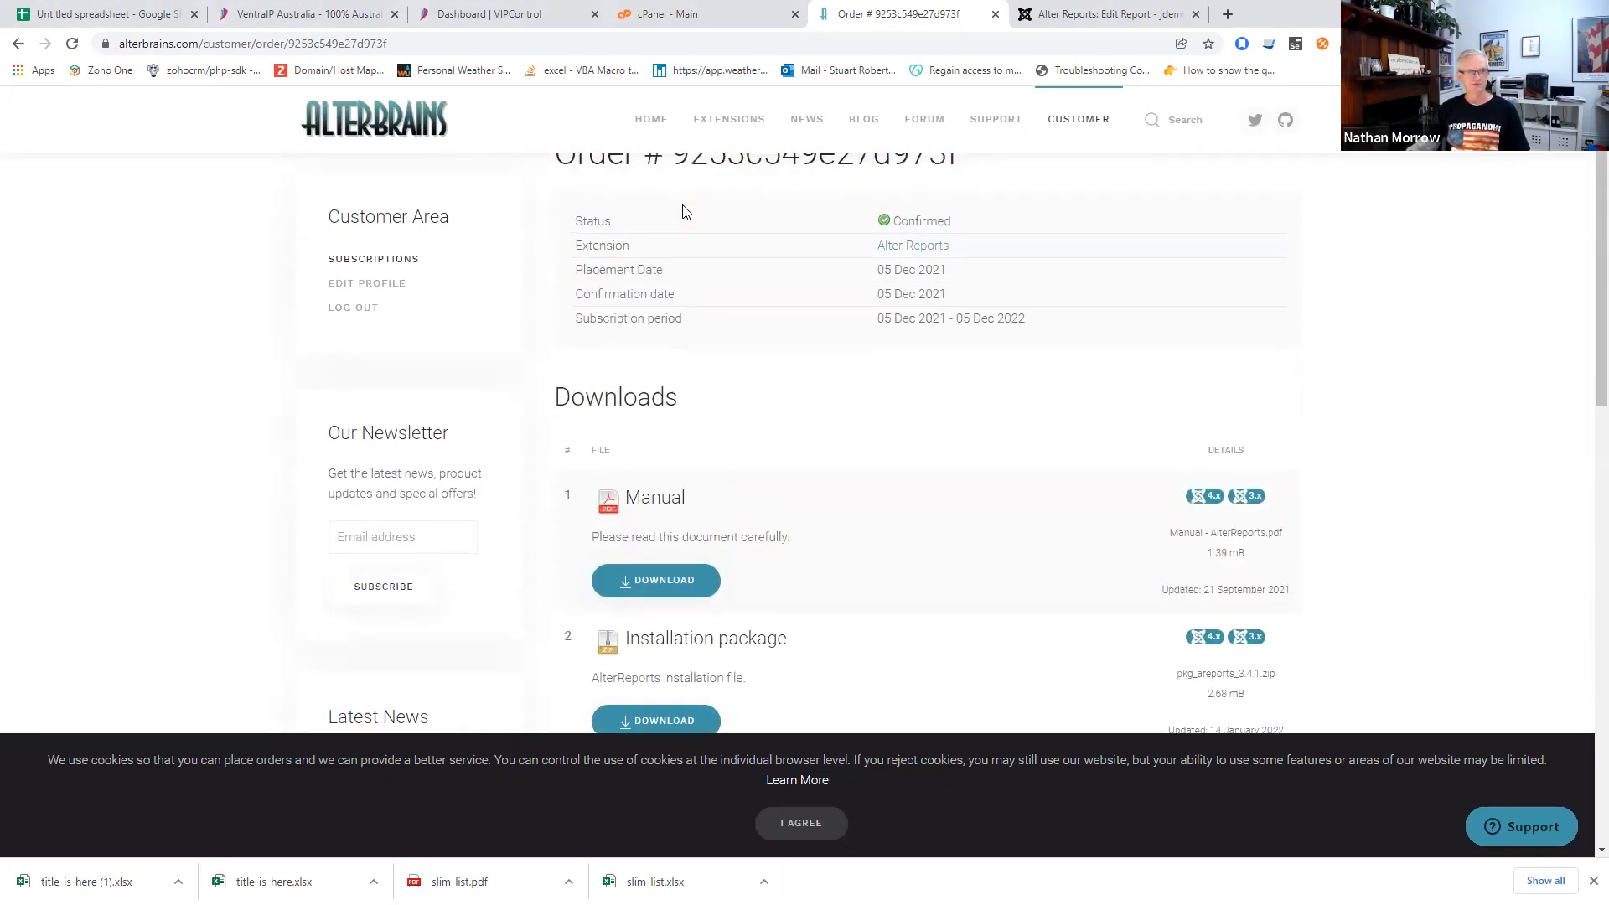
scroll(683, 211, "up", 2)
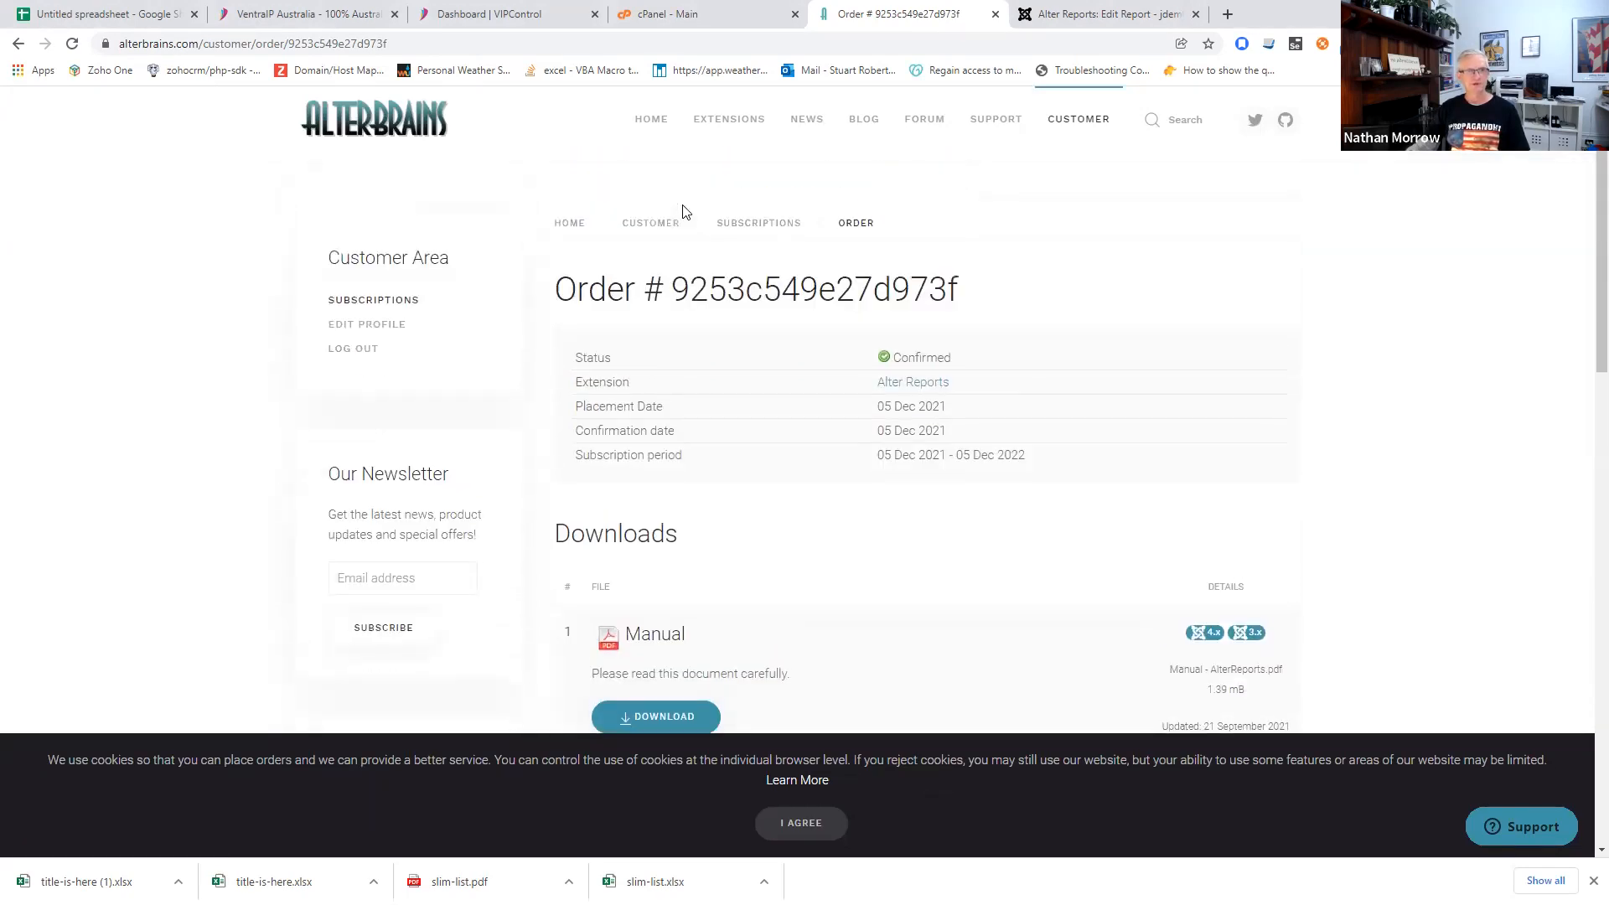
- Open the Alter Reports extension page on the AlterBrains site and highlight its price
left_click(726, 231)
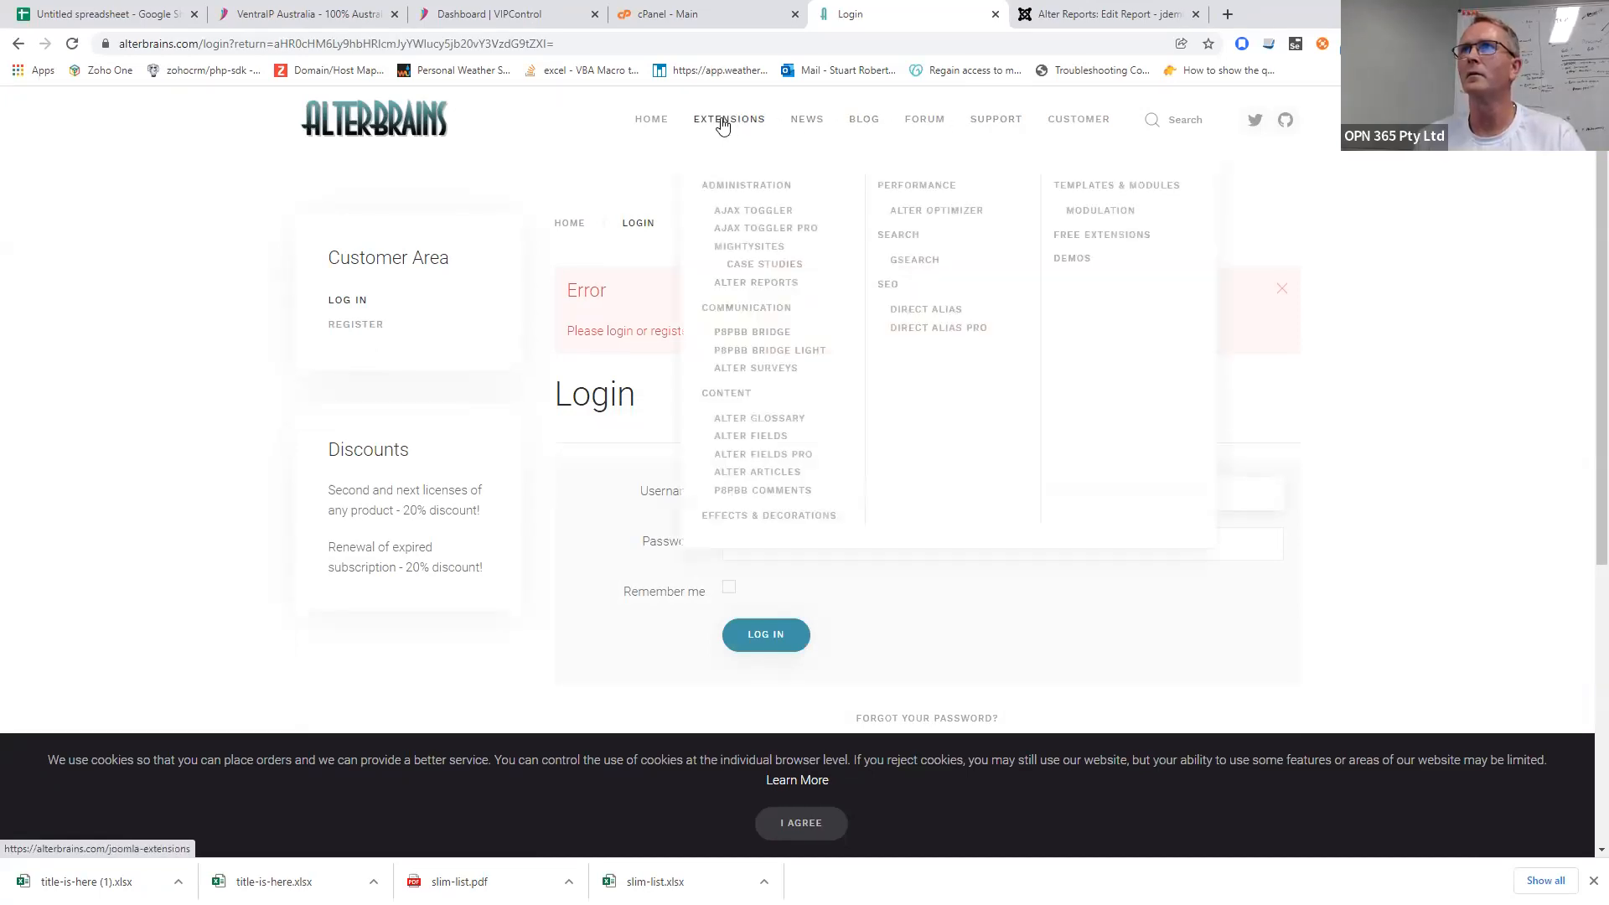
left_click(769, 284)
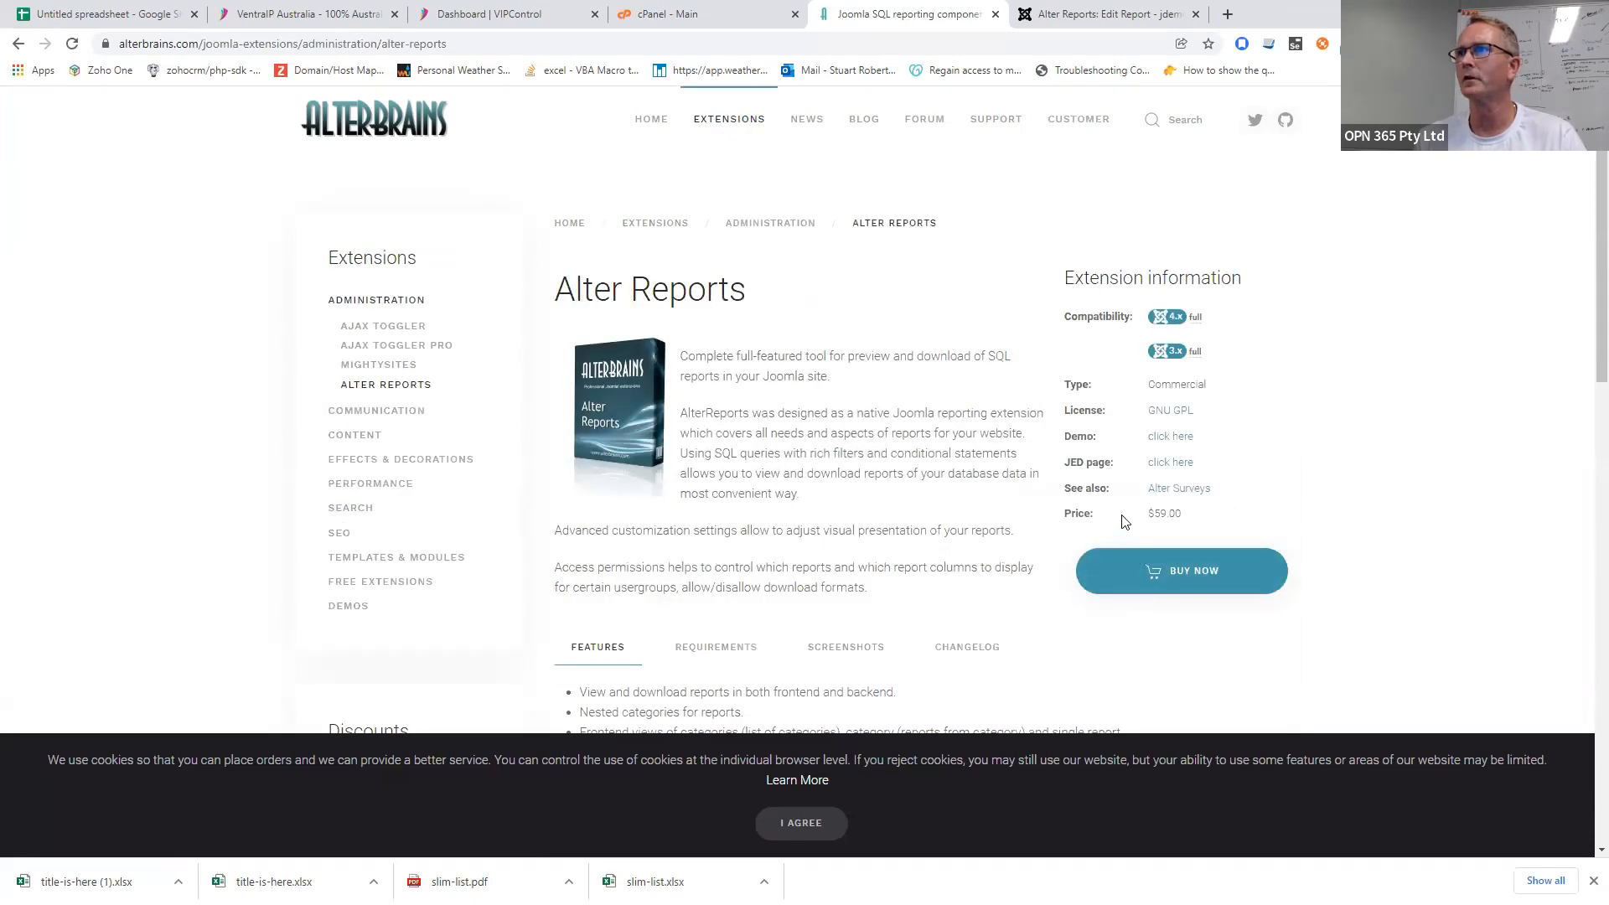
triple_click(1168, 511)
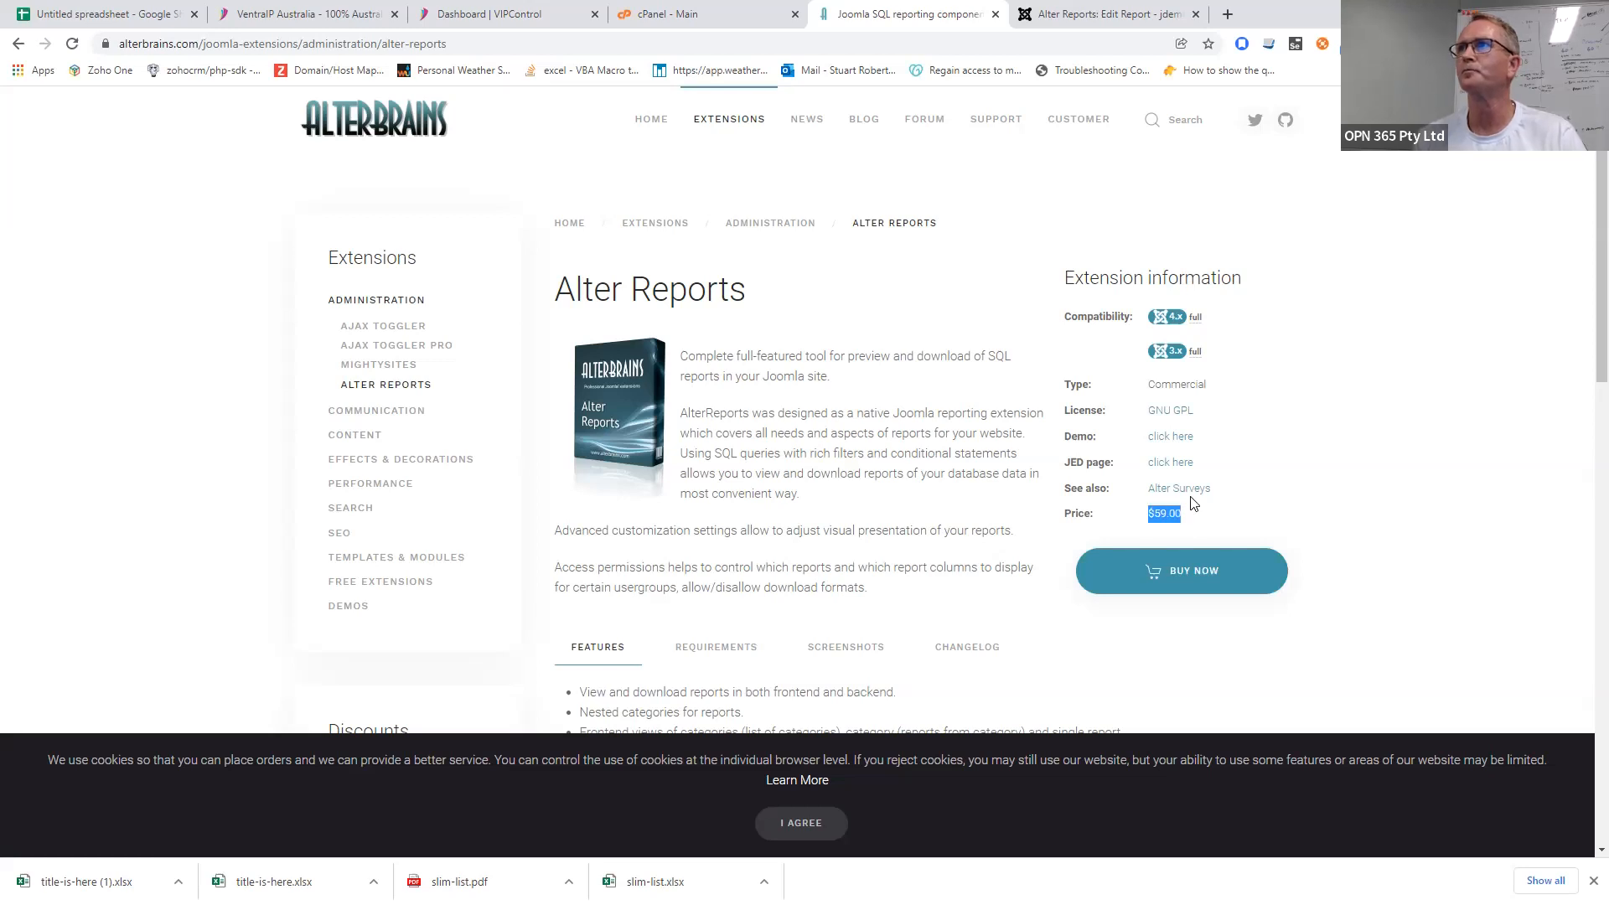
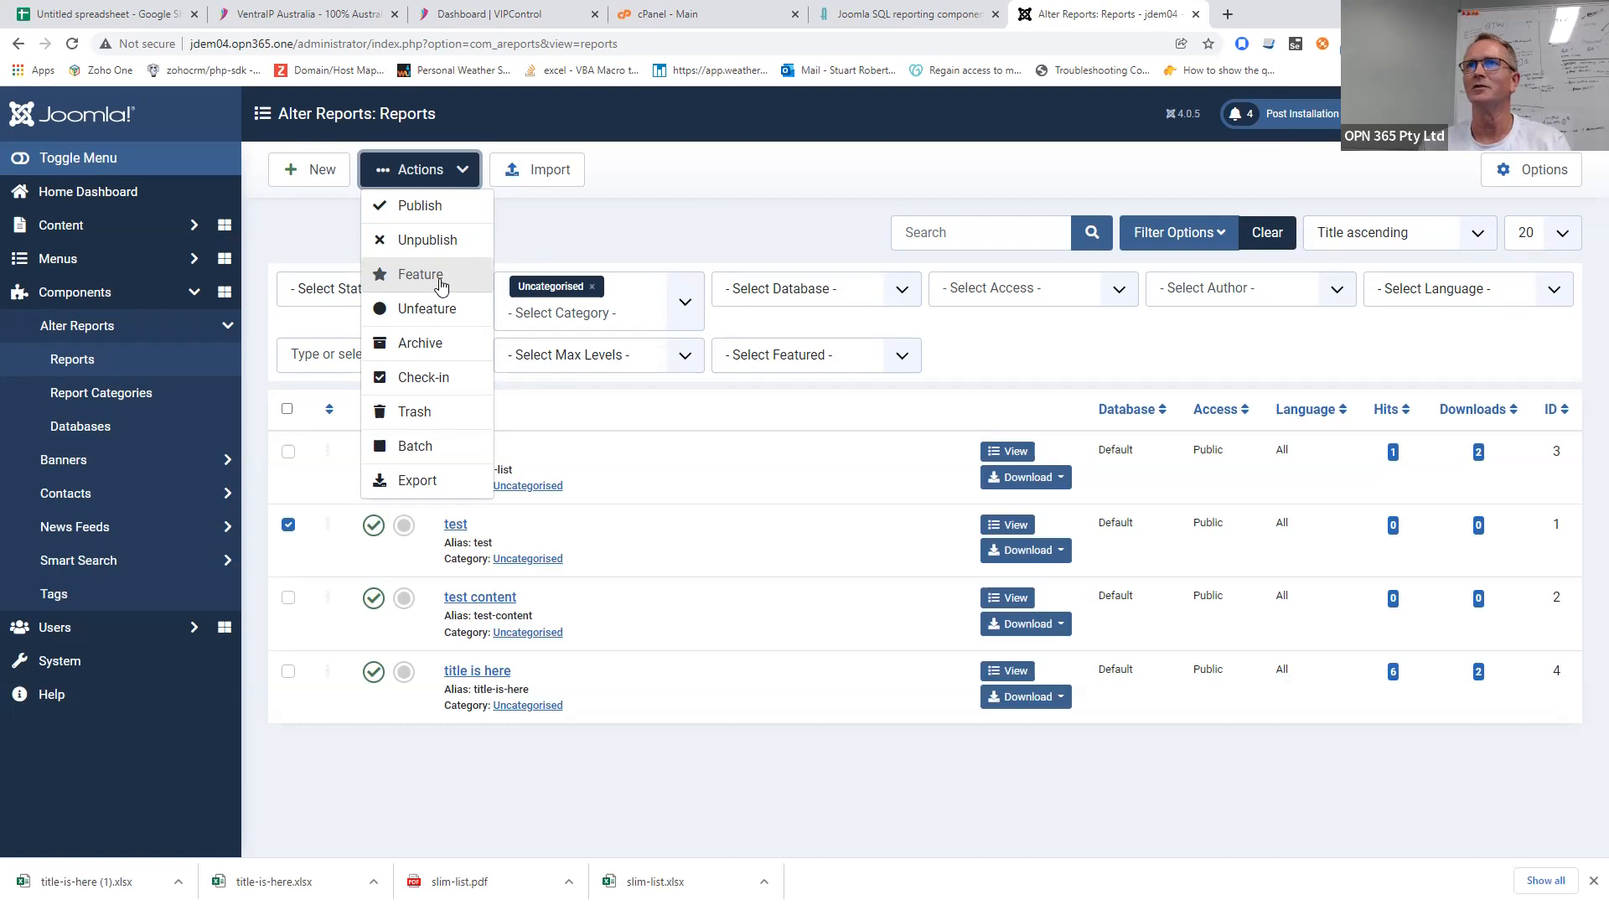
left_click(522, 228)
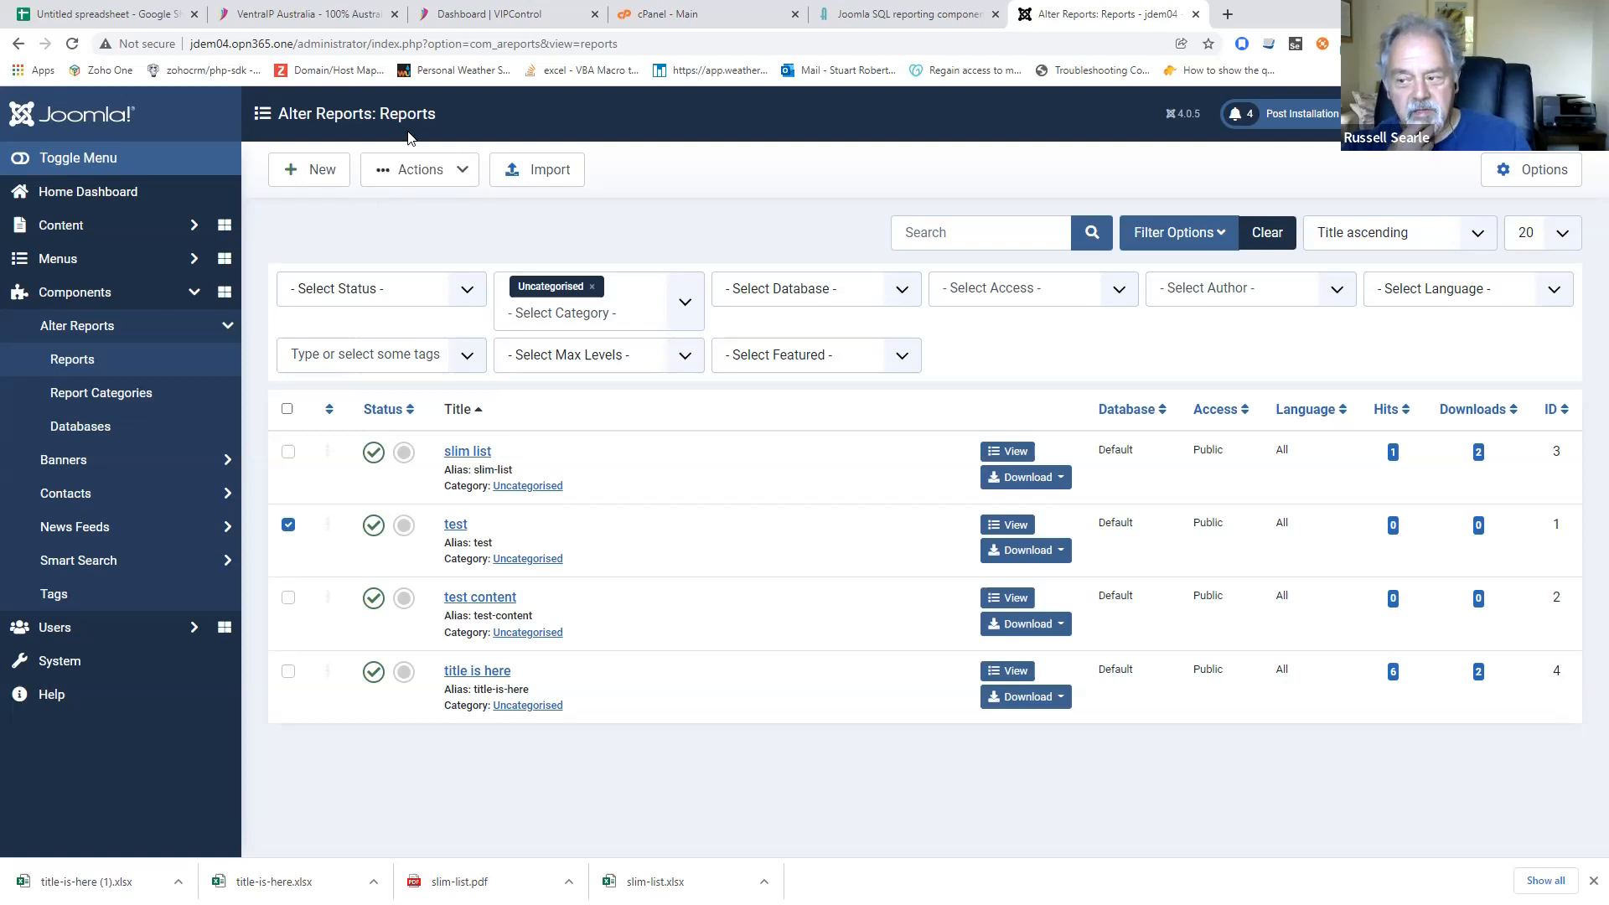
left_click(181, 225)
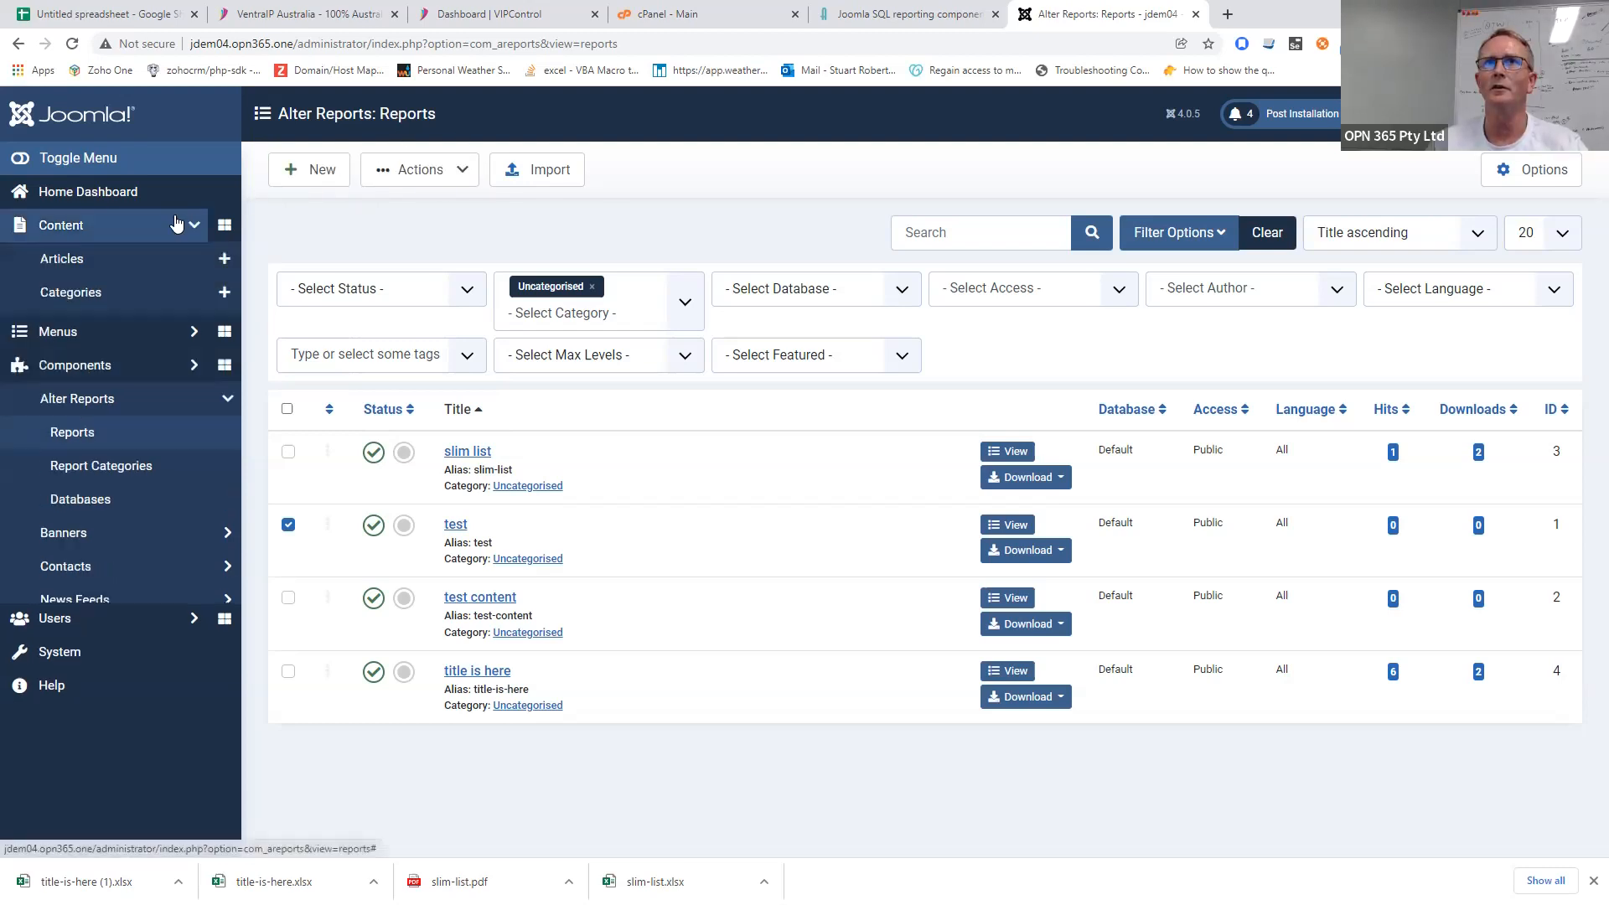
left_click(145, 227)
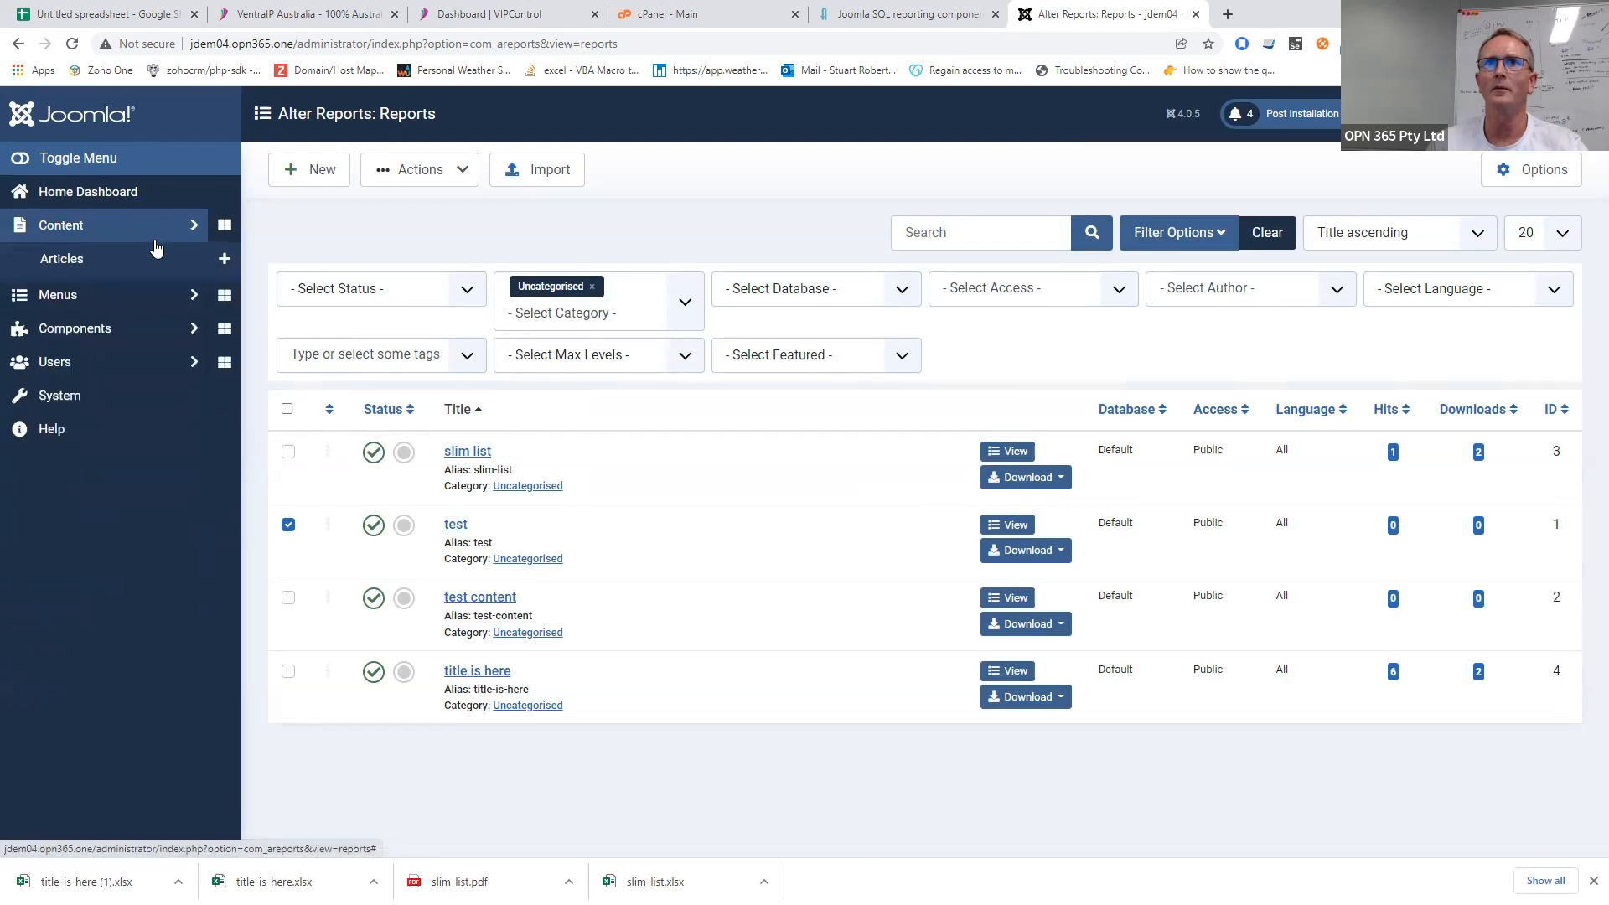
left_click(152, 268)
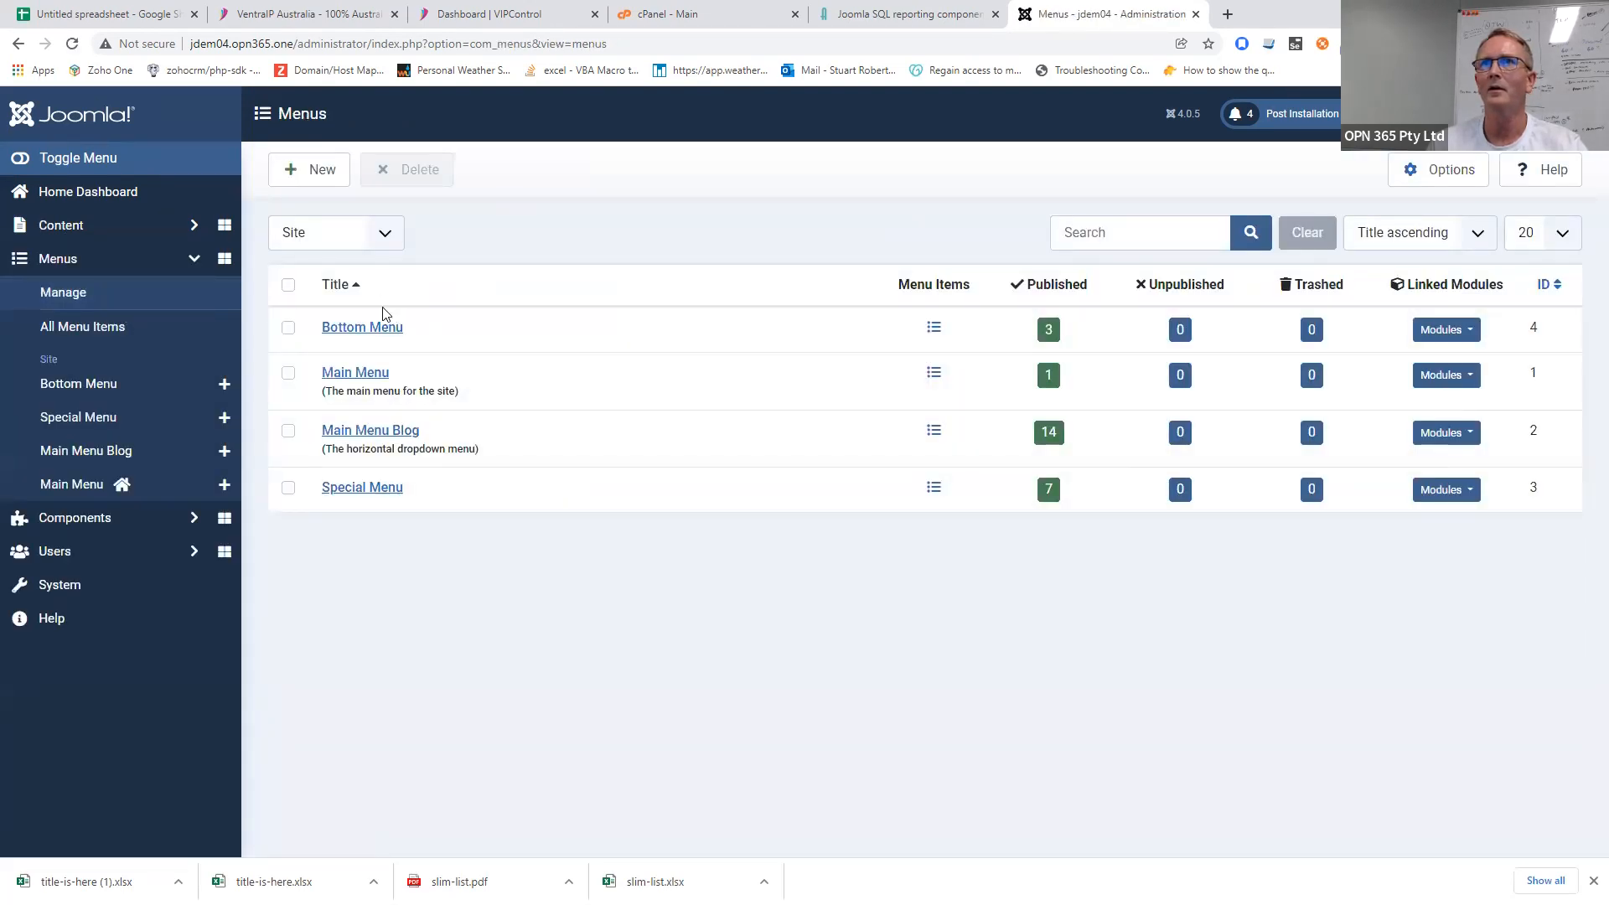
left_click(333, 178)
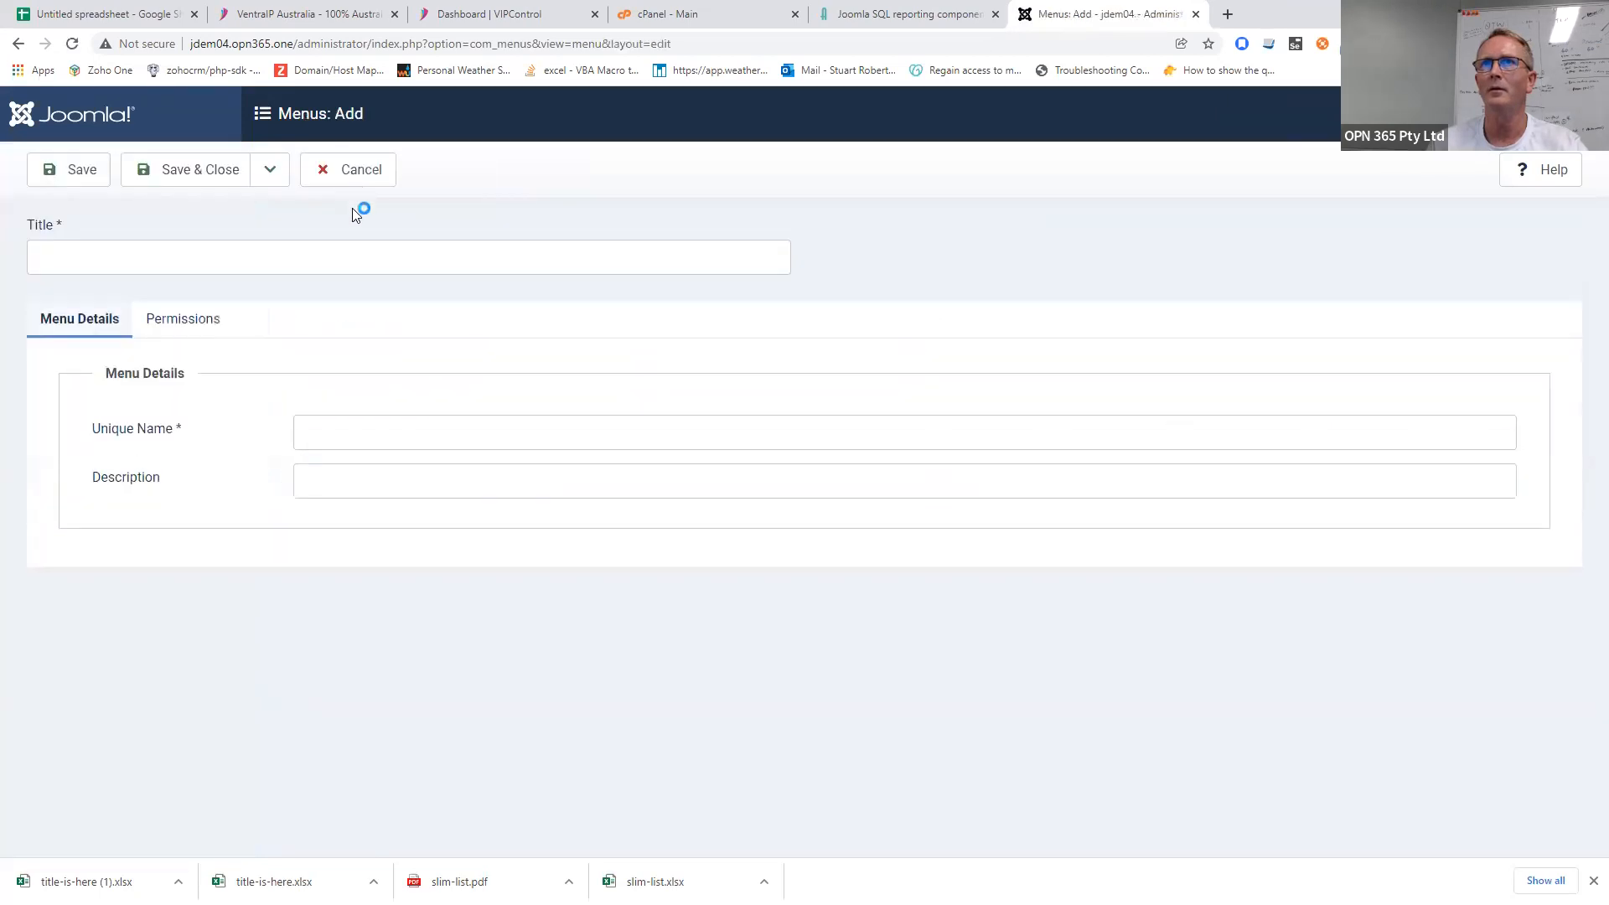
left_click(350, 189)
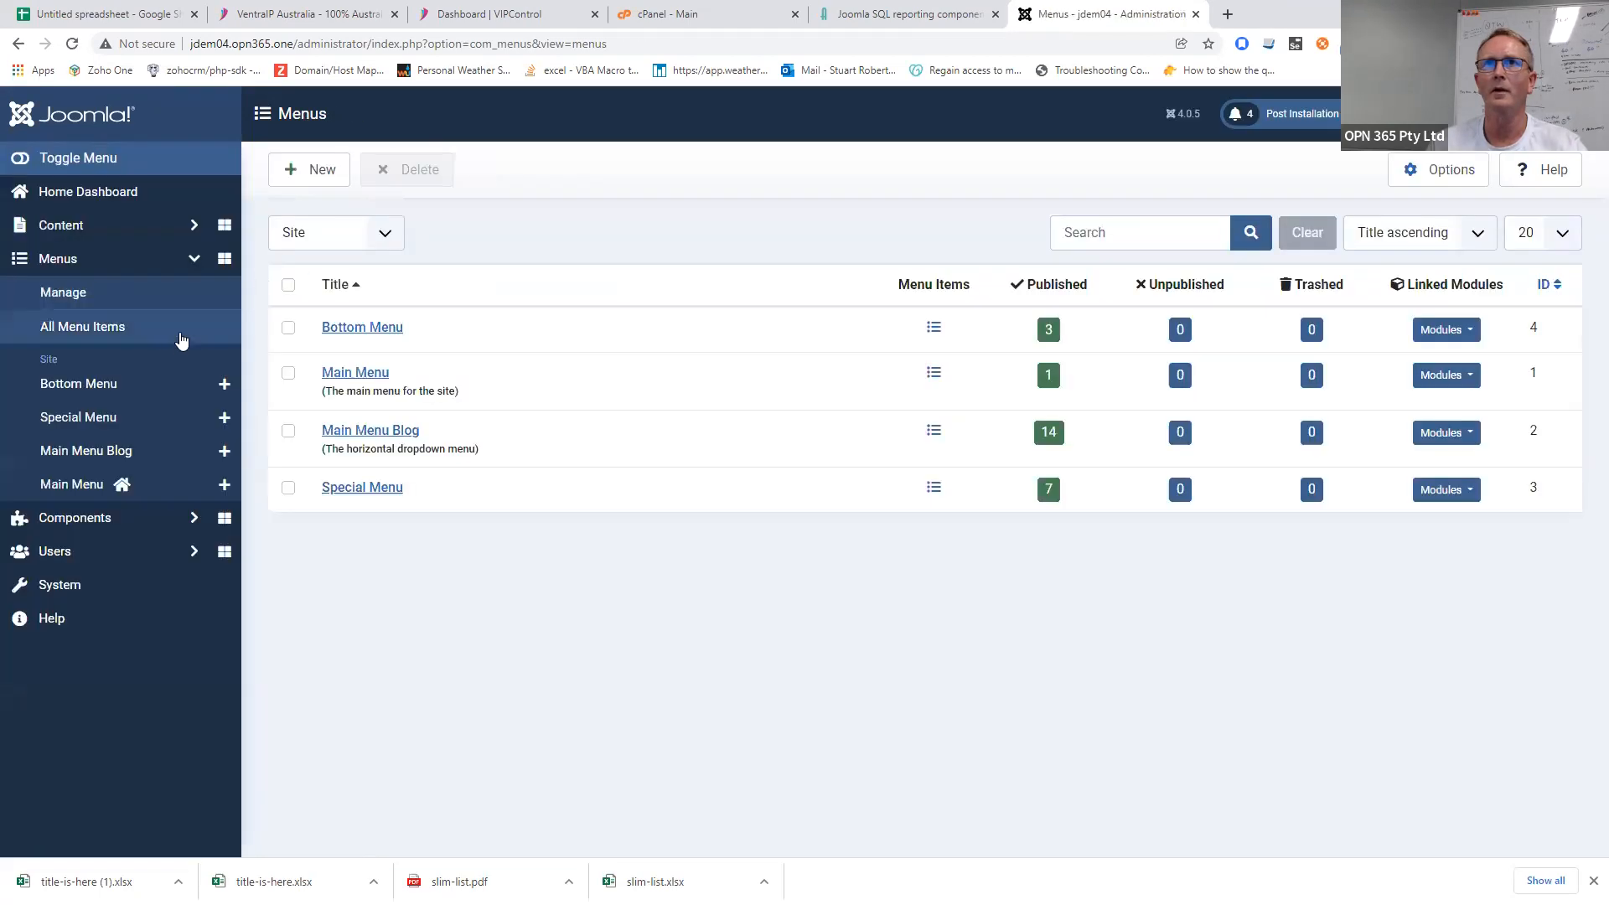
- From the list of all menu items, start a new item and set its type to Alter Reports' Report Categories
left_click(127, 337)
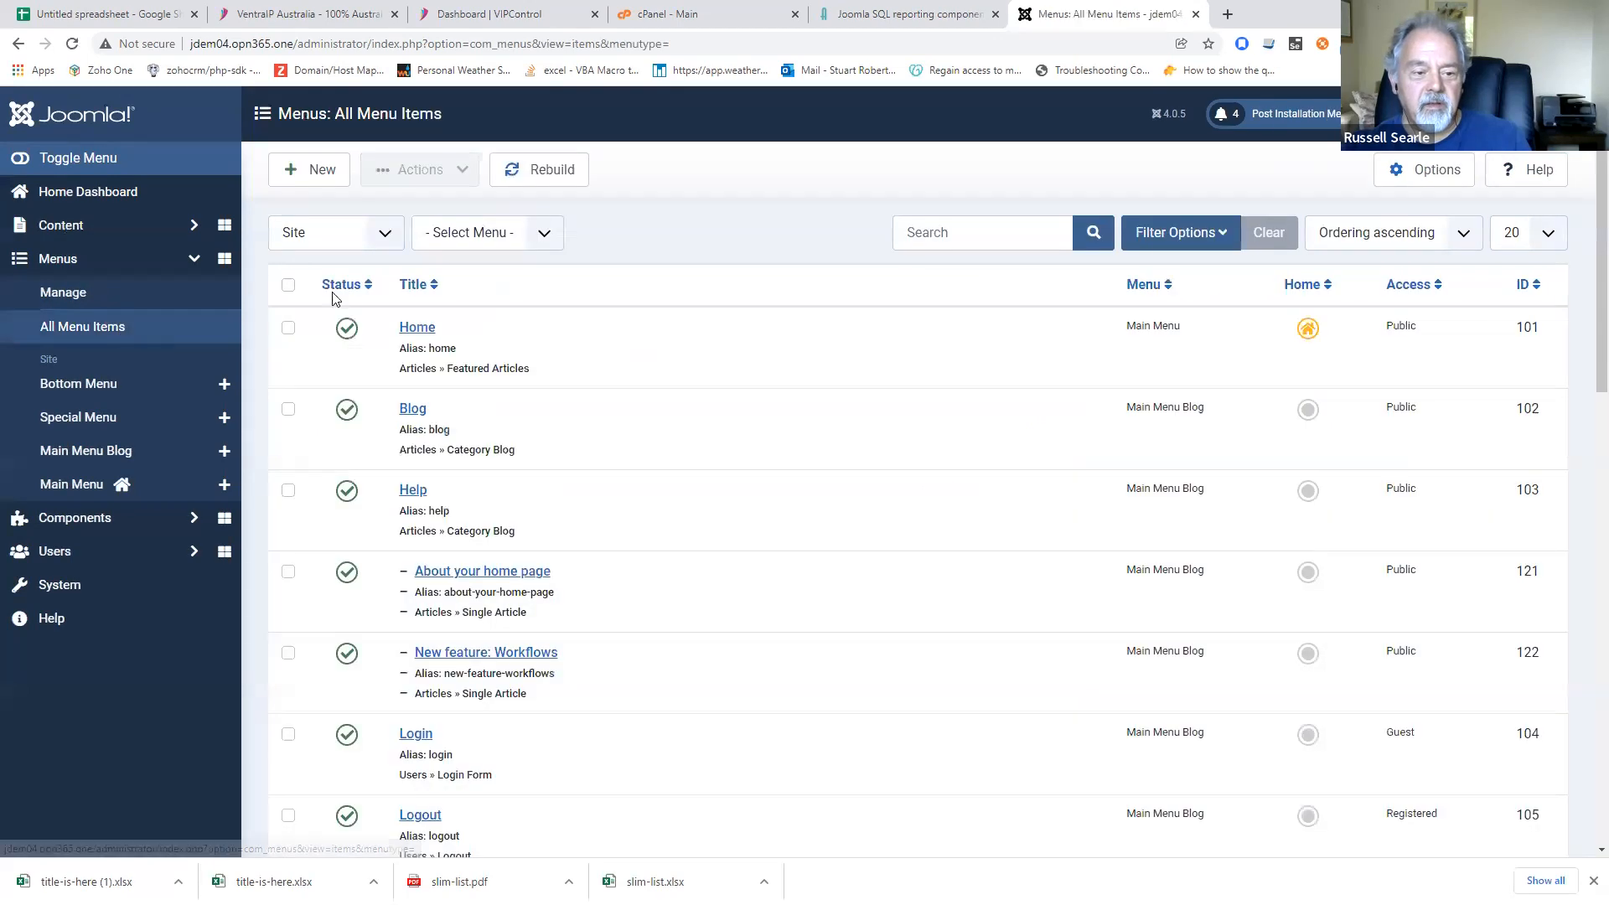
left_click(350, 188)
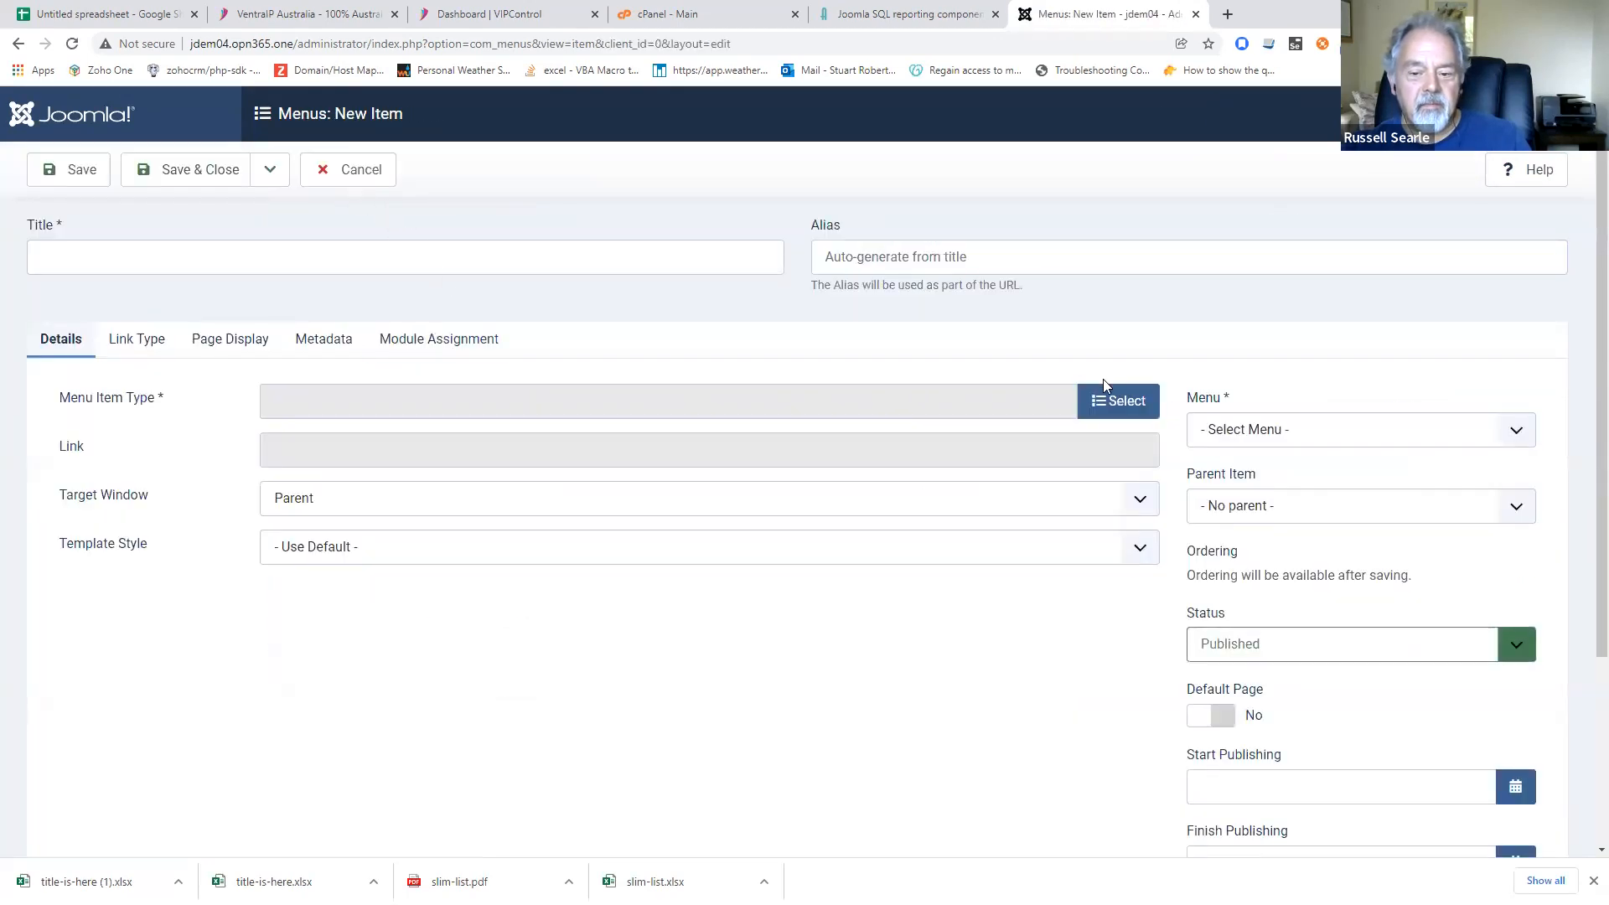
left_click(1113, 402)
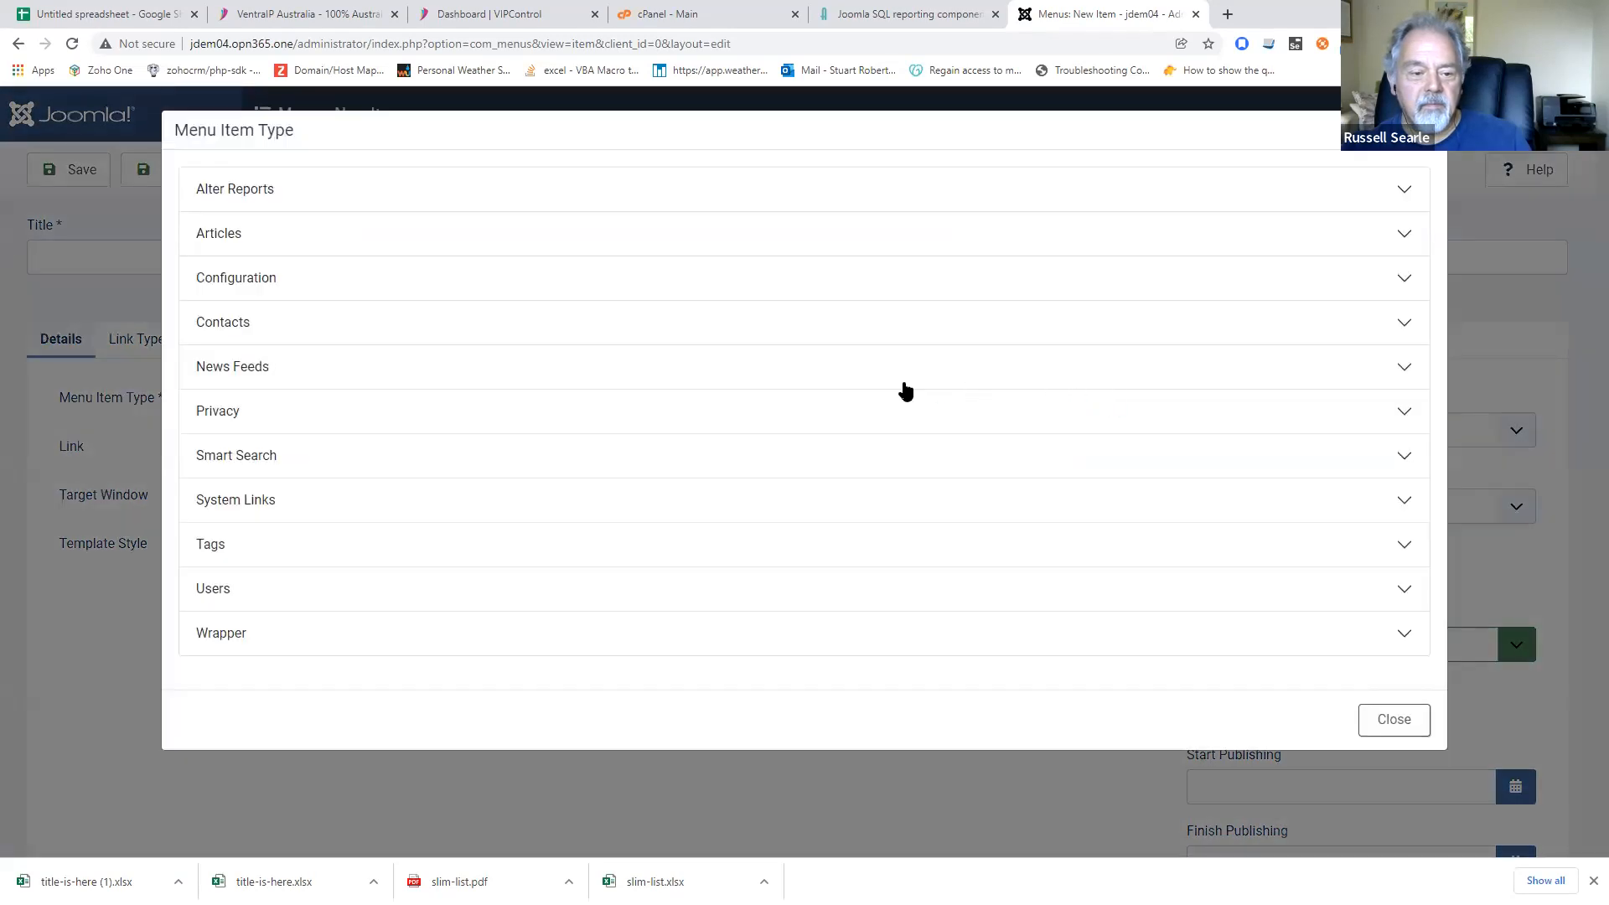
left_click(252, 196)
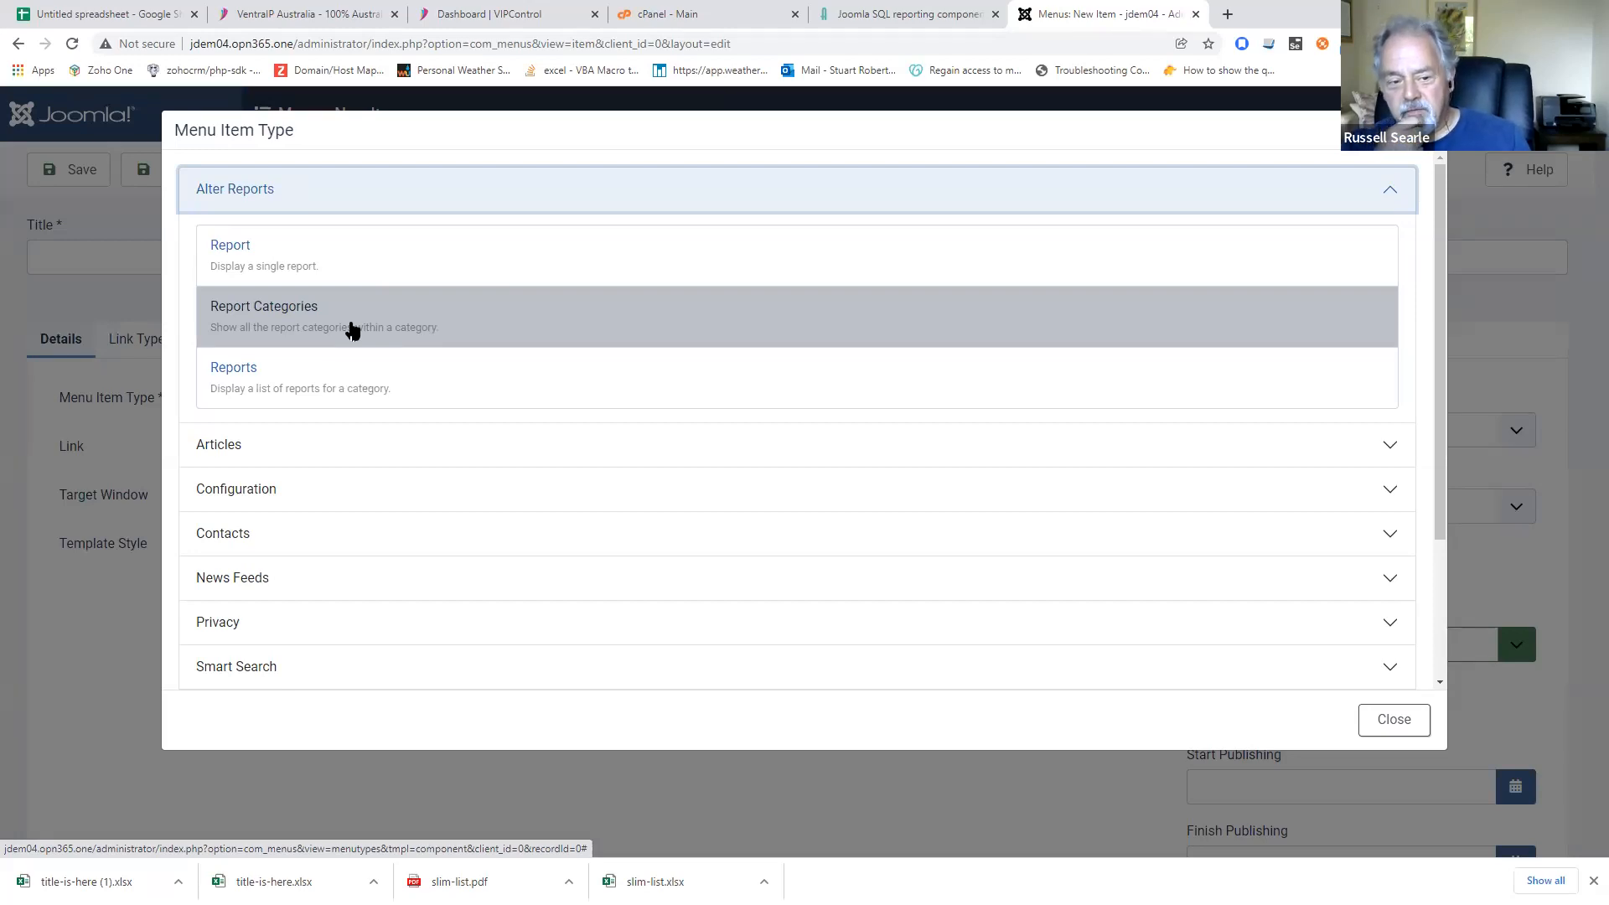
left_click(289, 314)
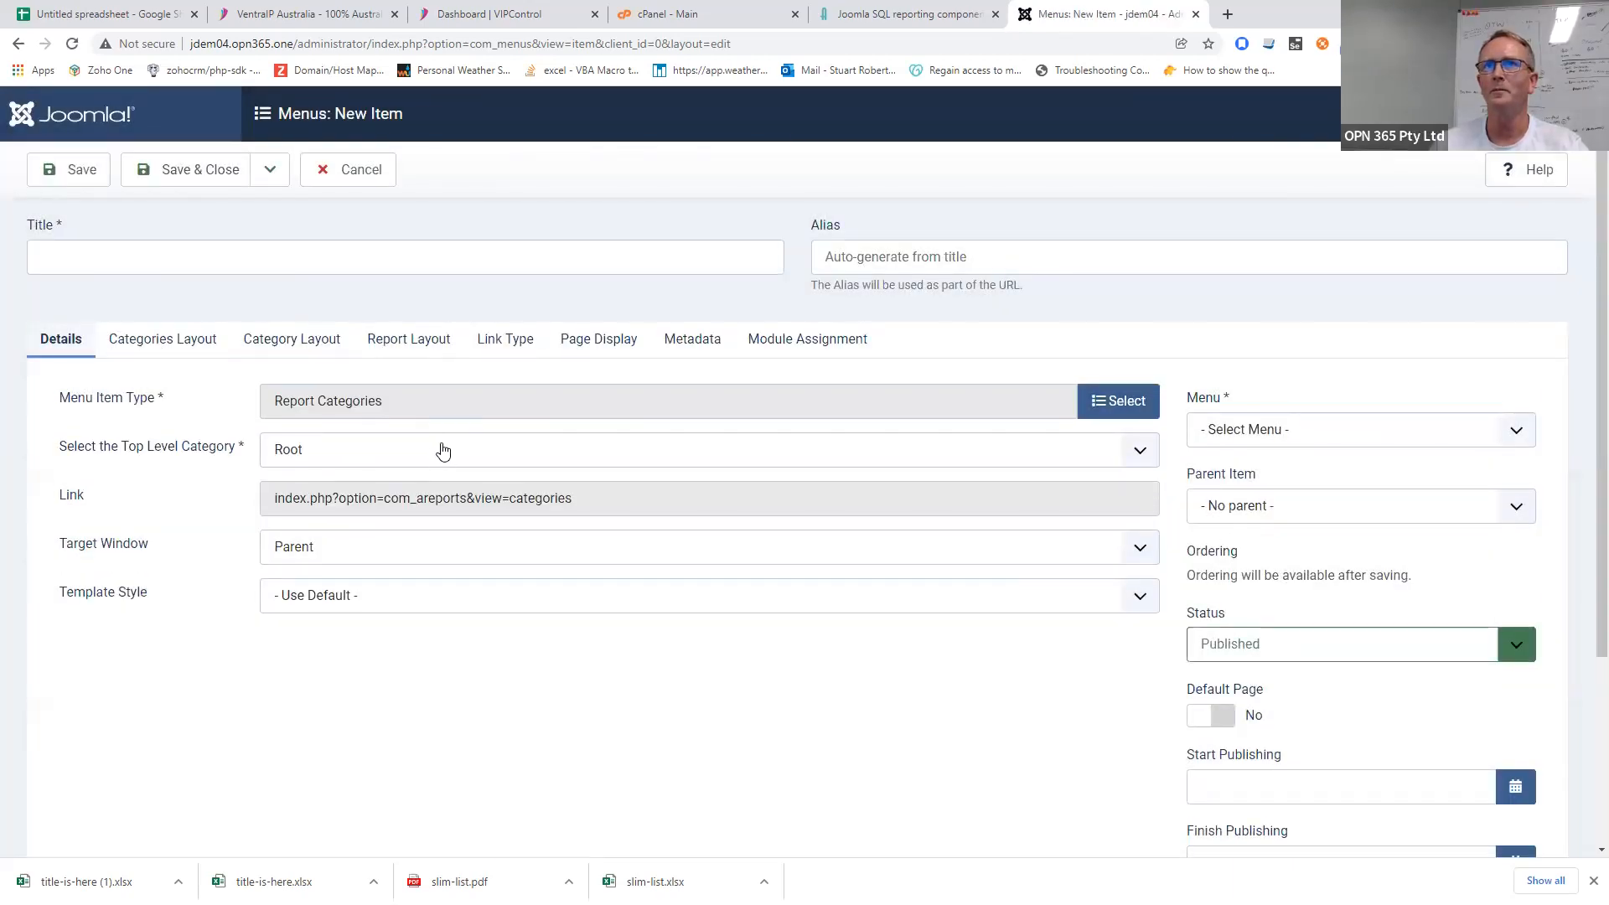
- Check the new menu item's top-level category choices, keep Root, and view its categories layout settings
left_click(463, 461)
left_click(463, 461)
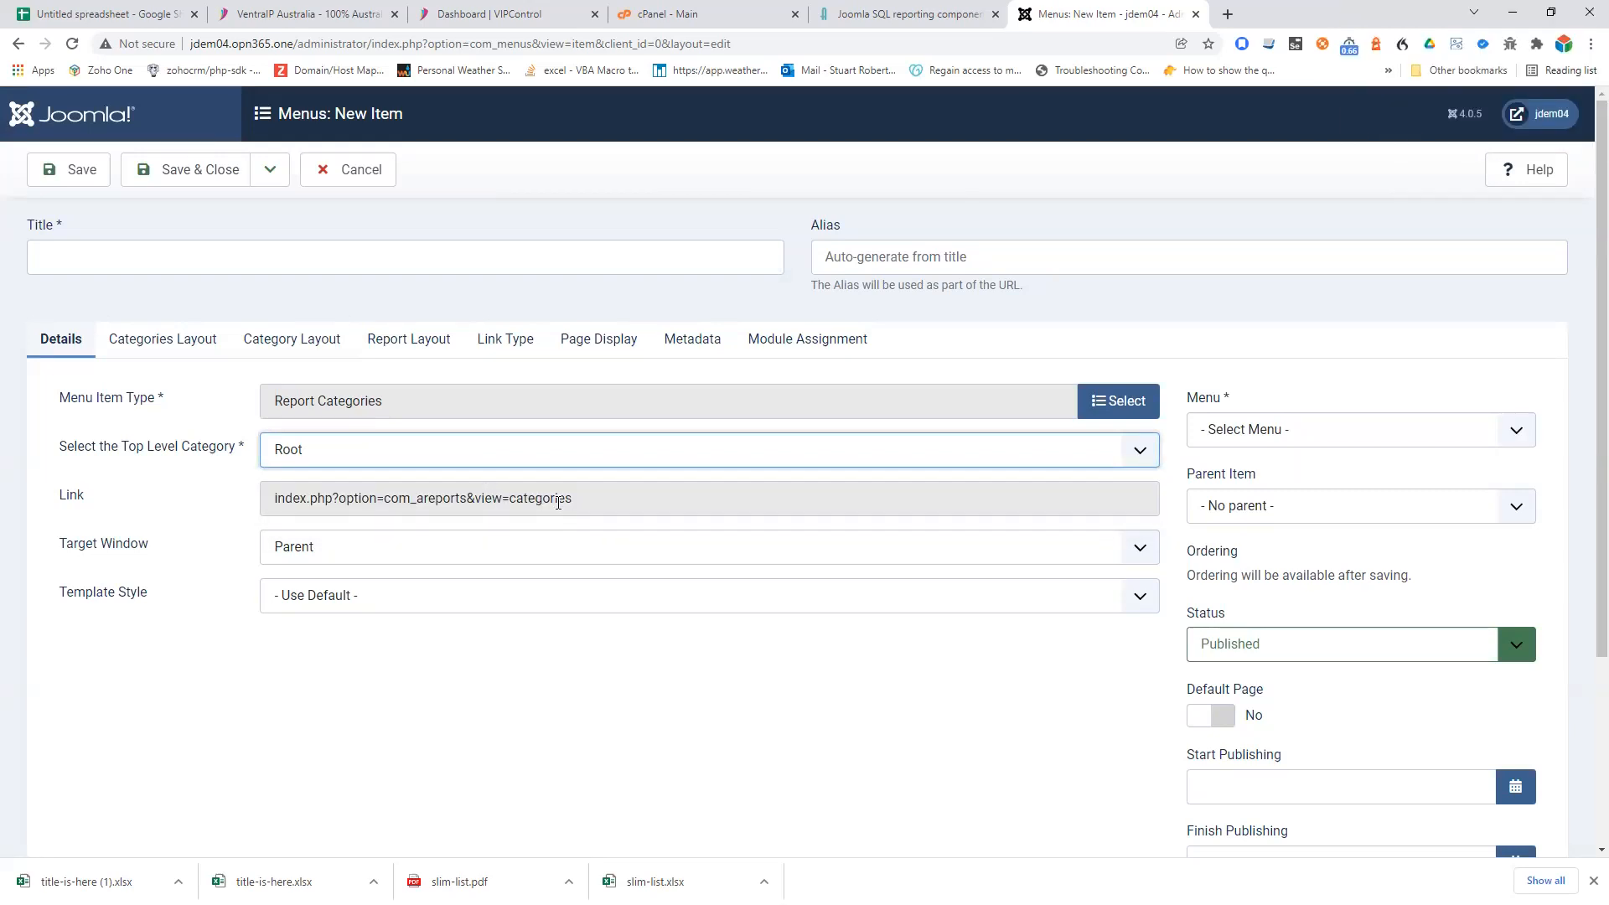
left_click(199, 350)
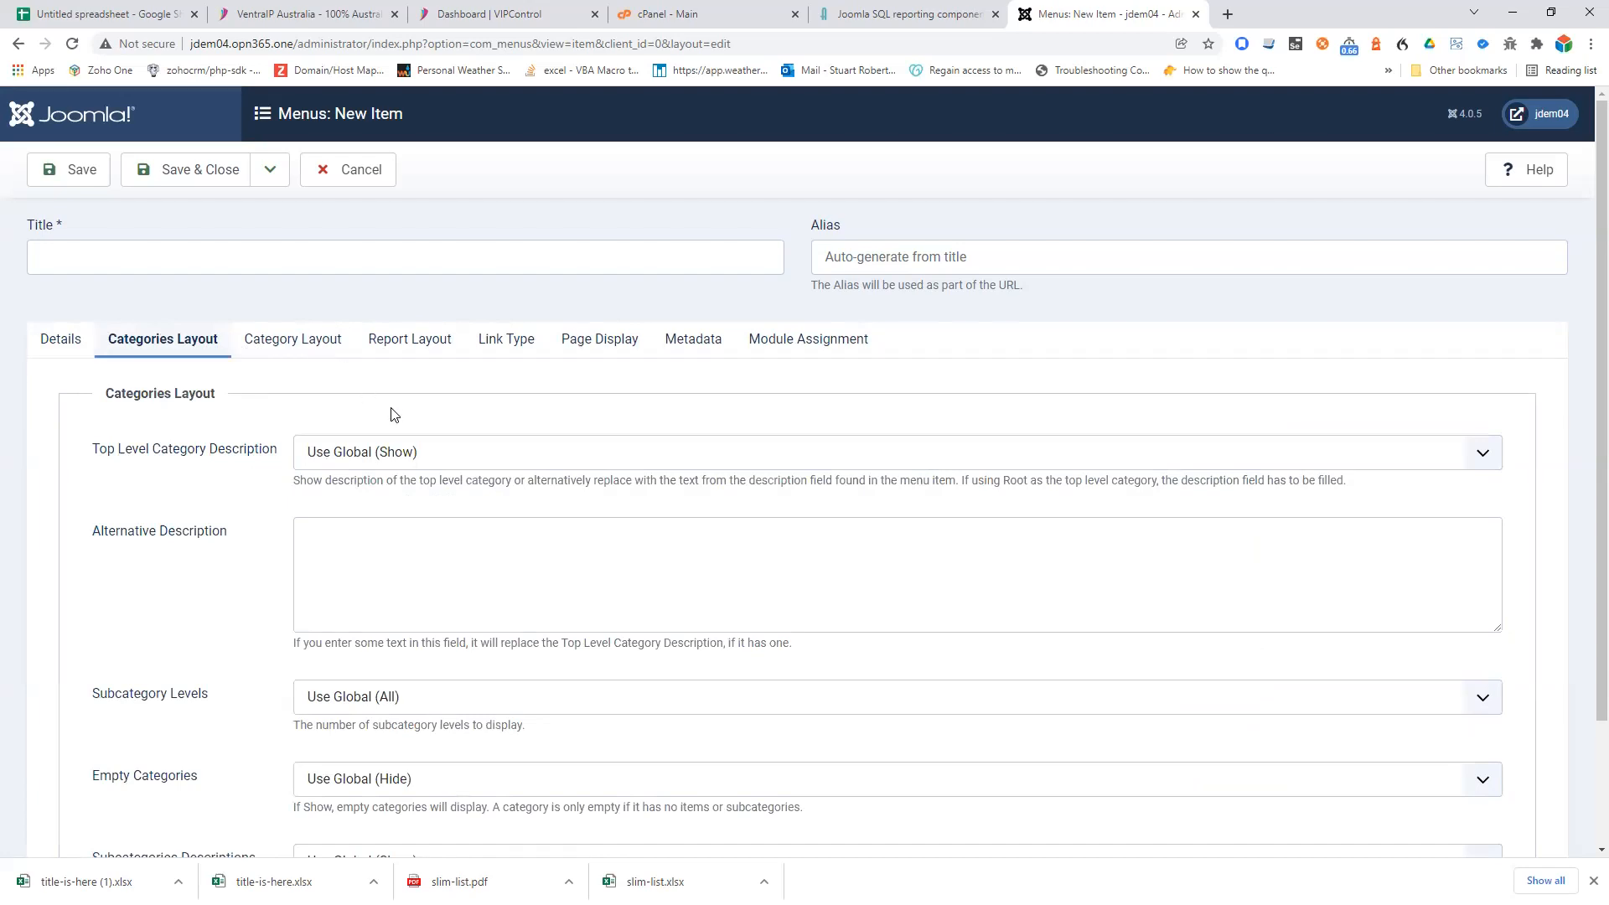
- Review the new menu item's categories layout and report layout settings, and cancel the item without saving
scroll(409, 427, "down", 2)
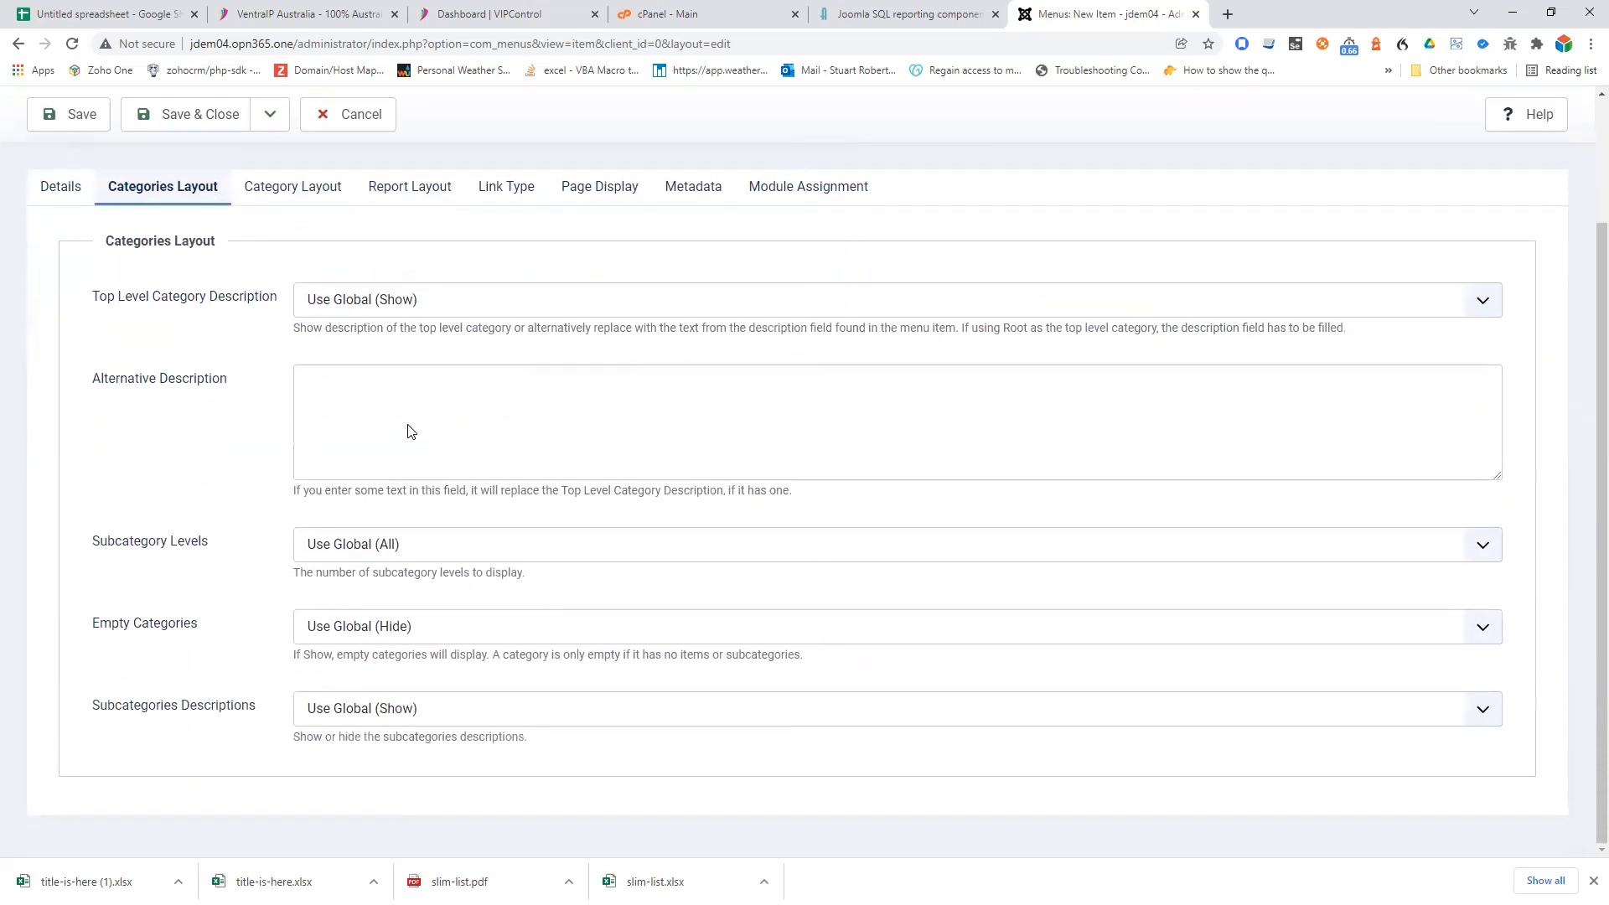
scroll(406, 411, "up", 2)
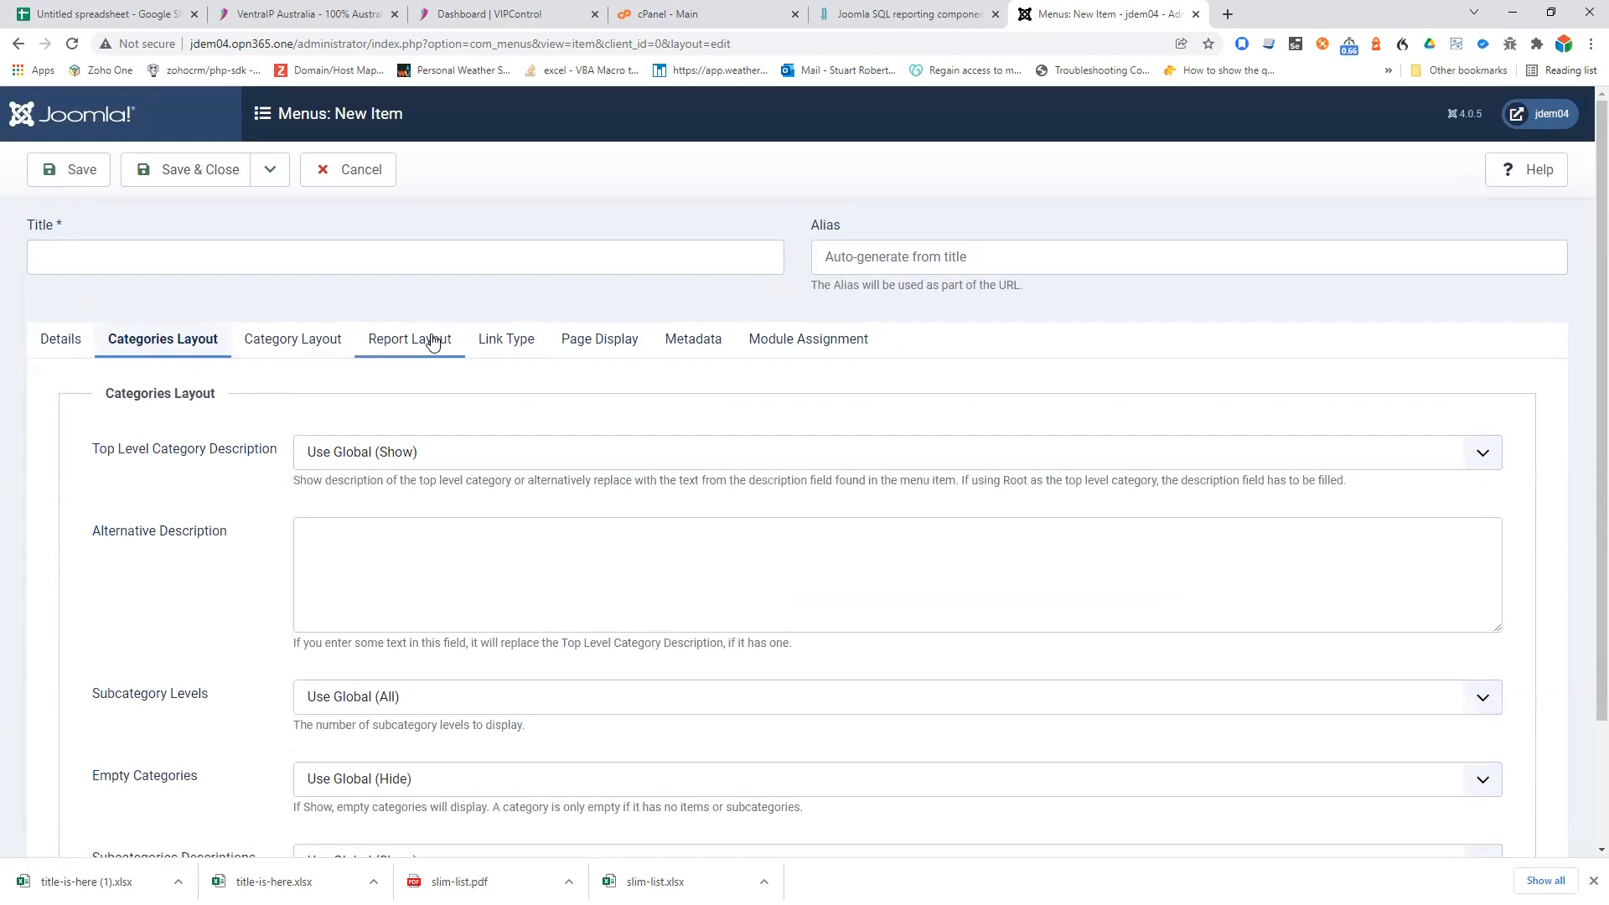
left_click(436, 342)
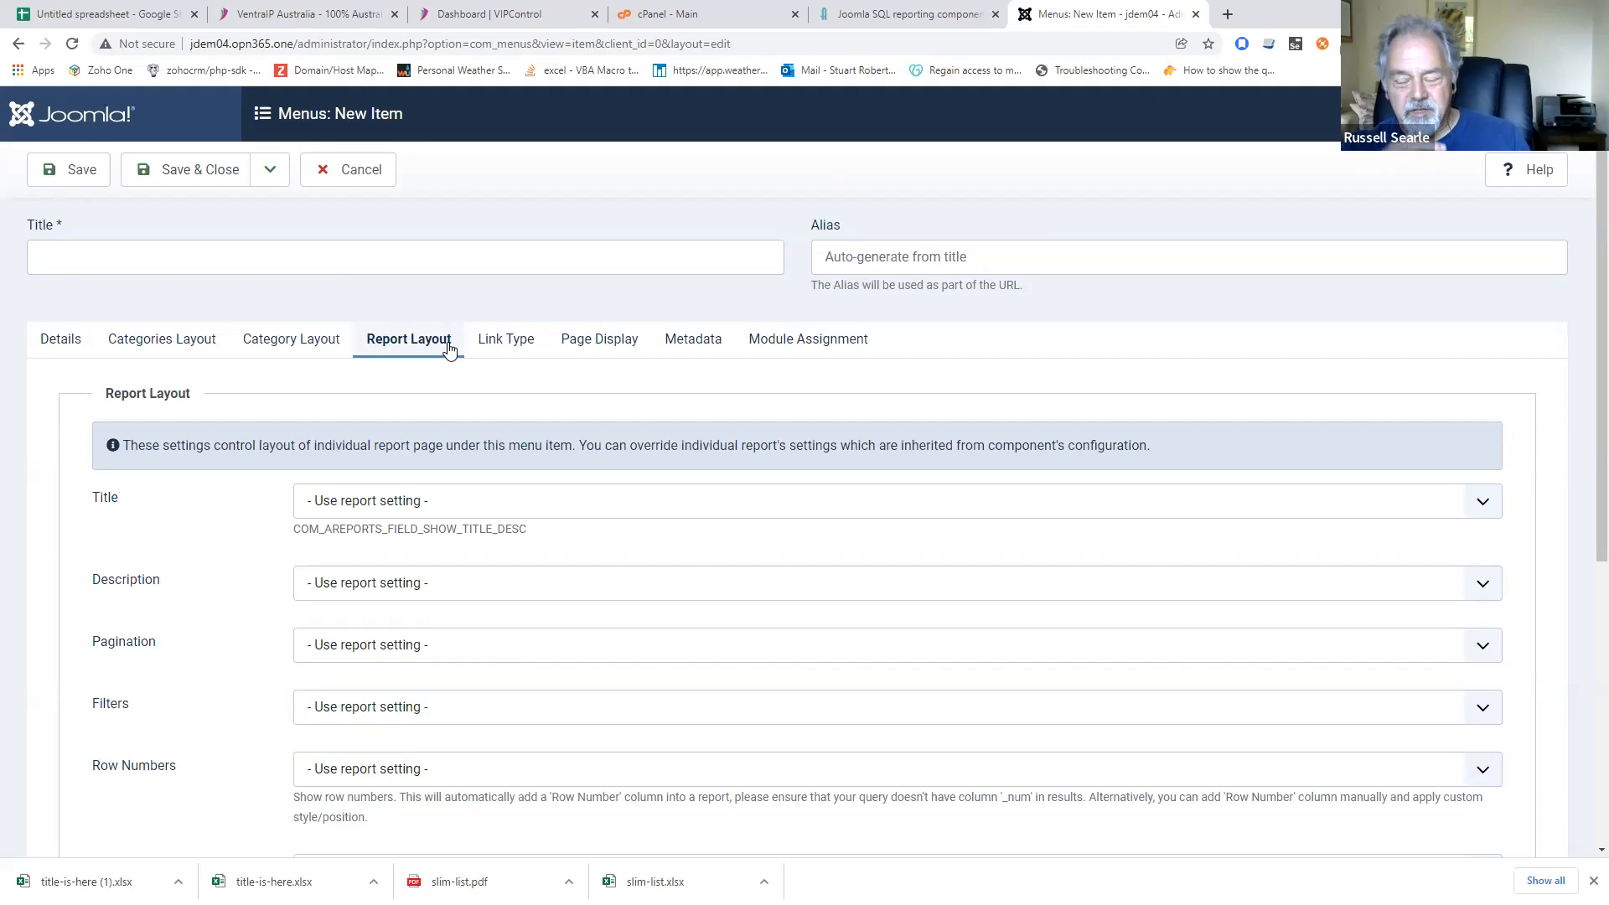
left_click(363, 176)
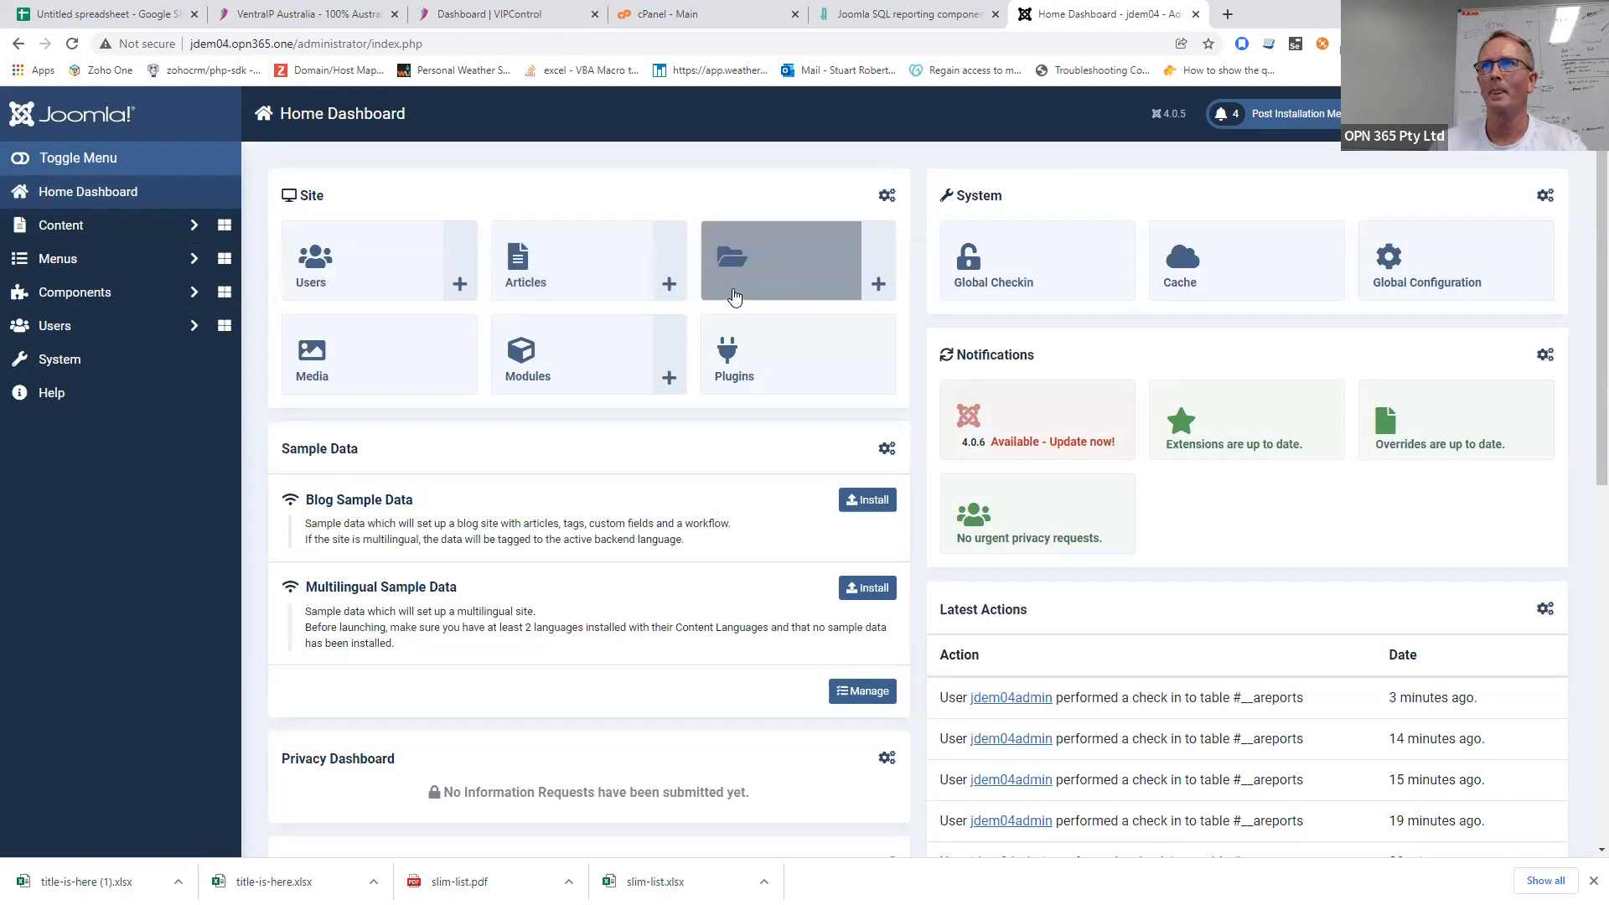
- Look through the available site module types for one belonging to Alter Reports
left_click(668, 368)
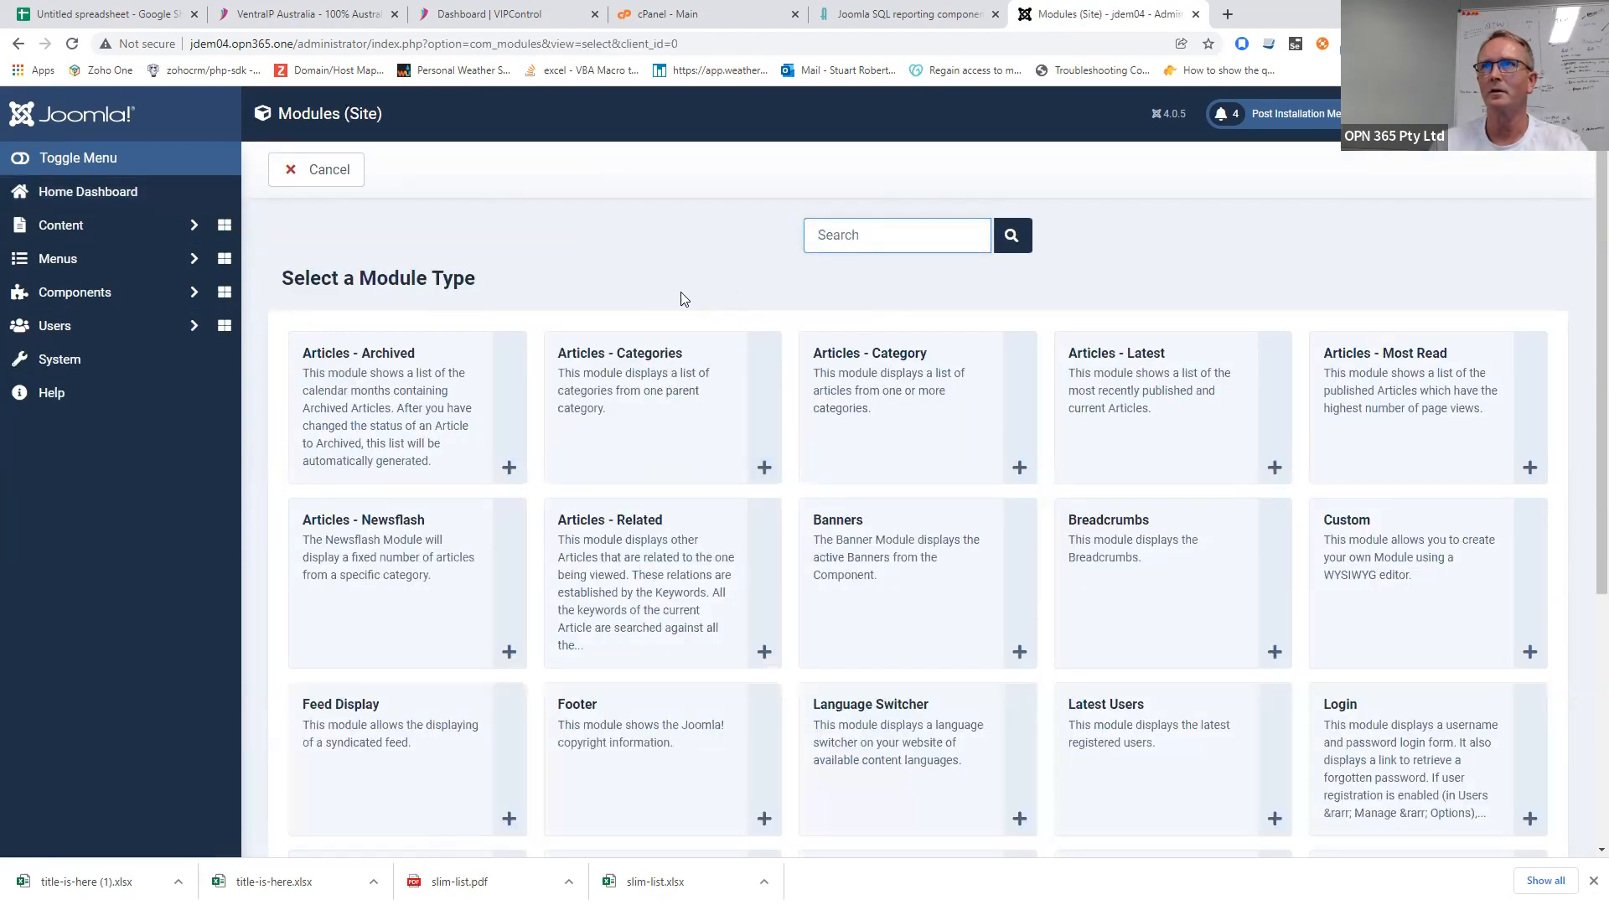
scroll(680, 300, "down", 5)
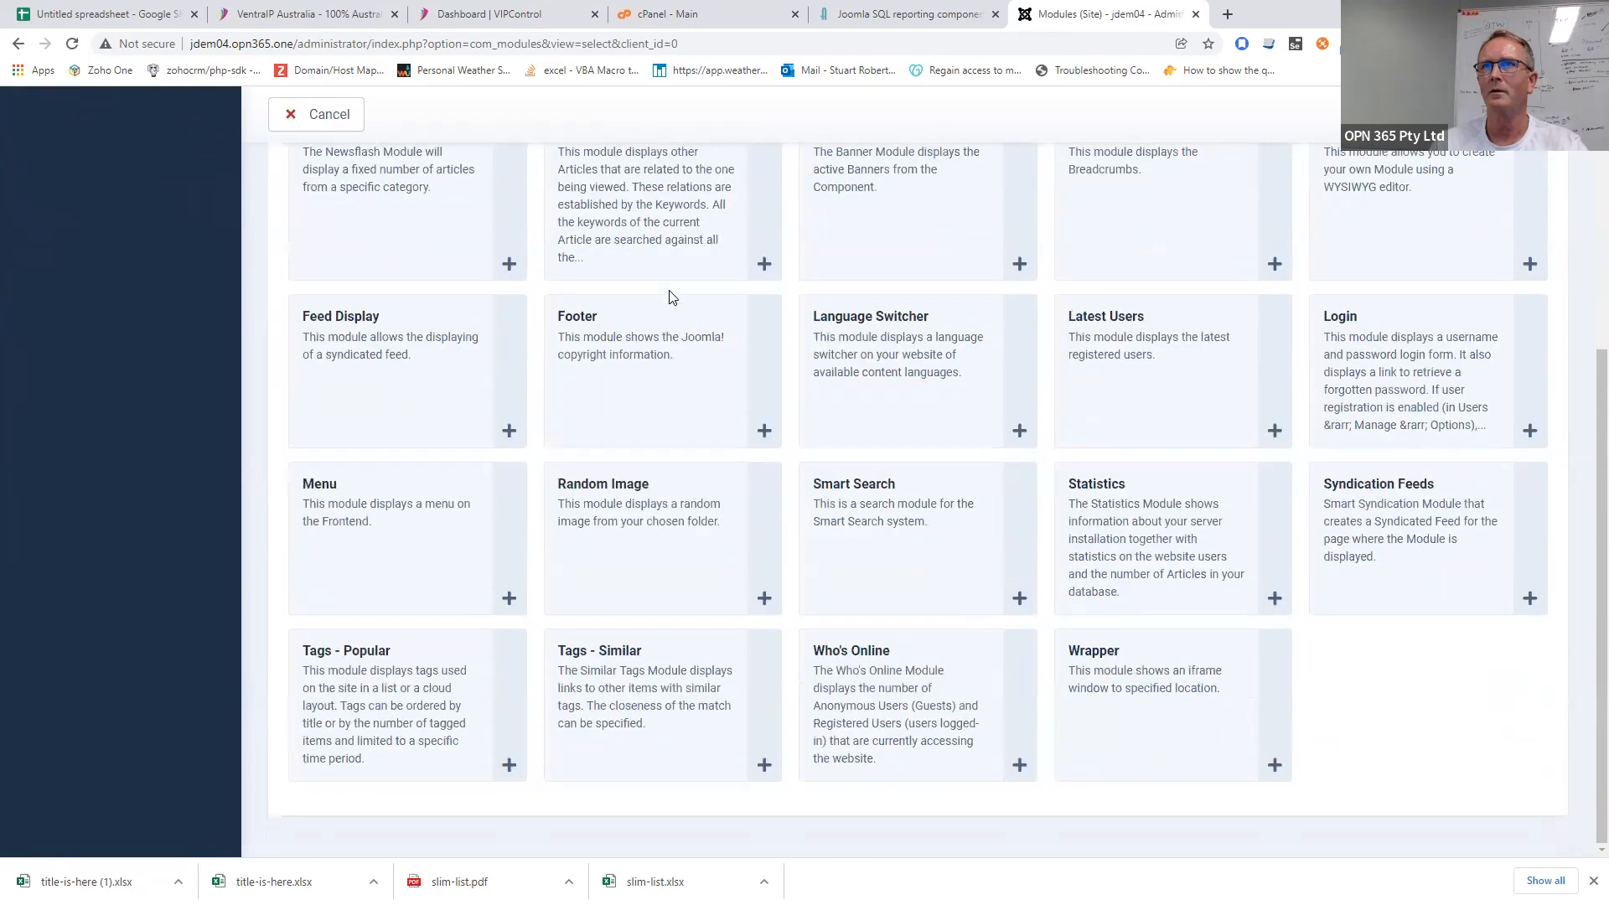
scroll(670, 285, "up", 5)
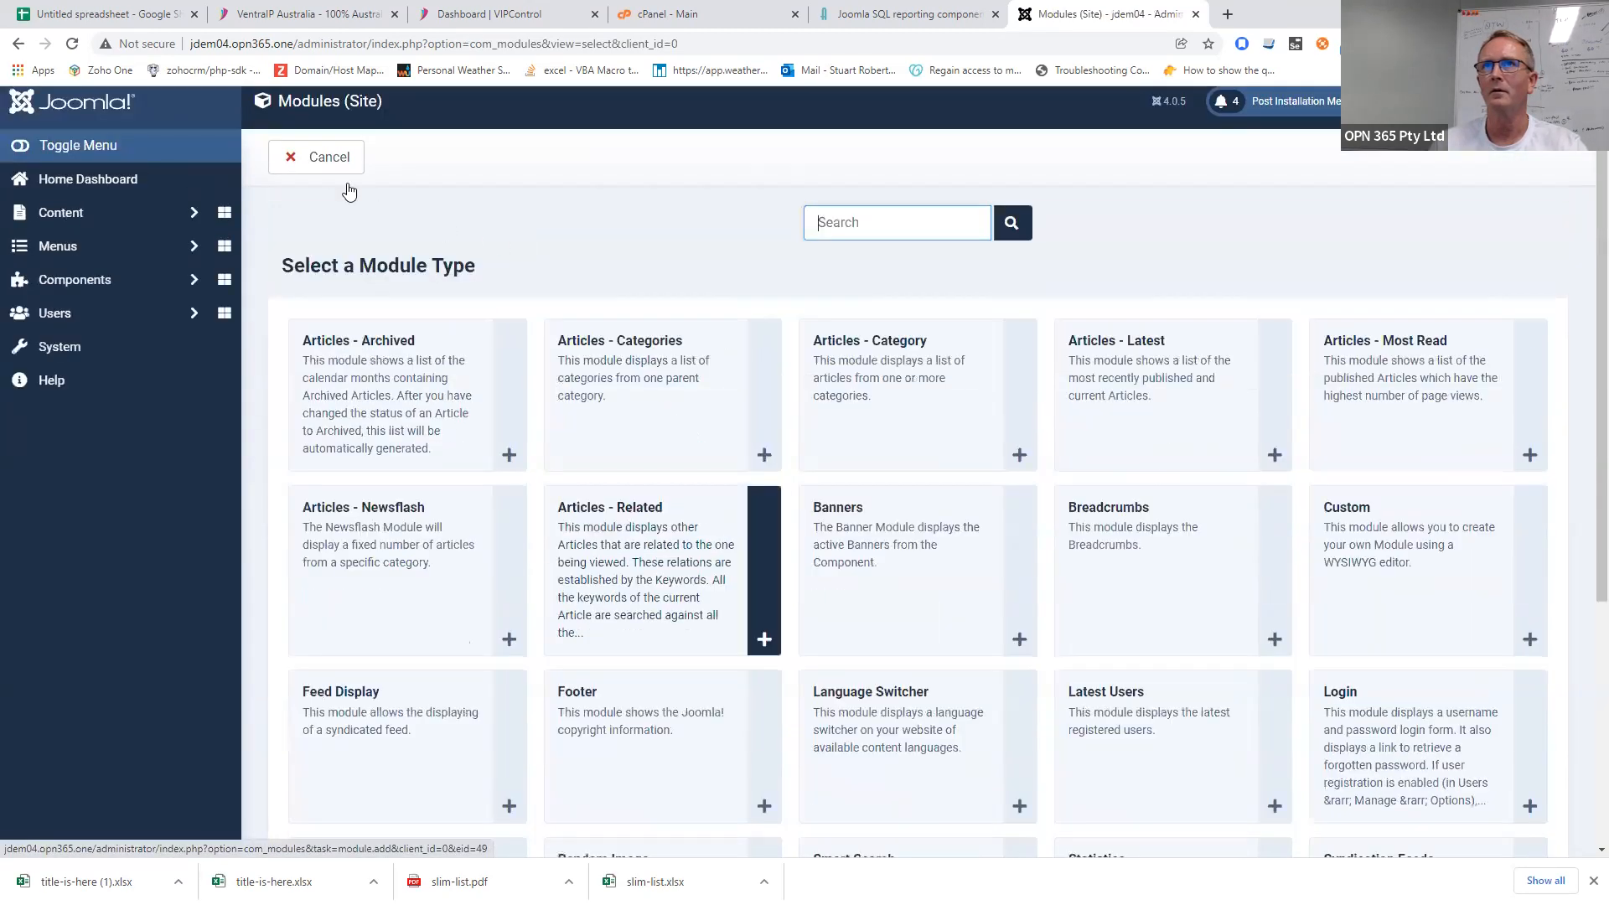
left_click(349, 189)
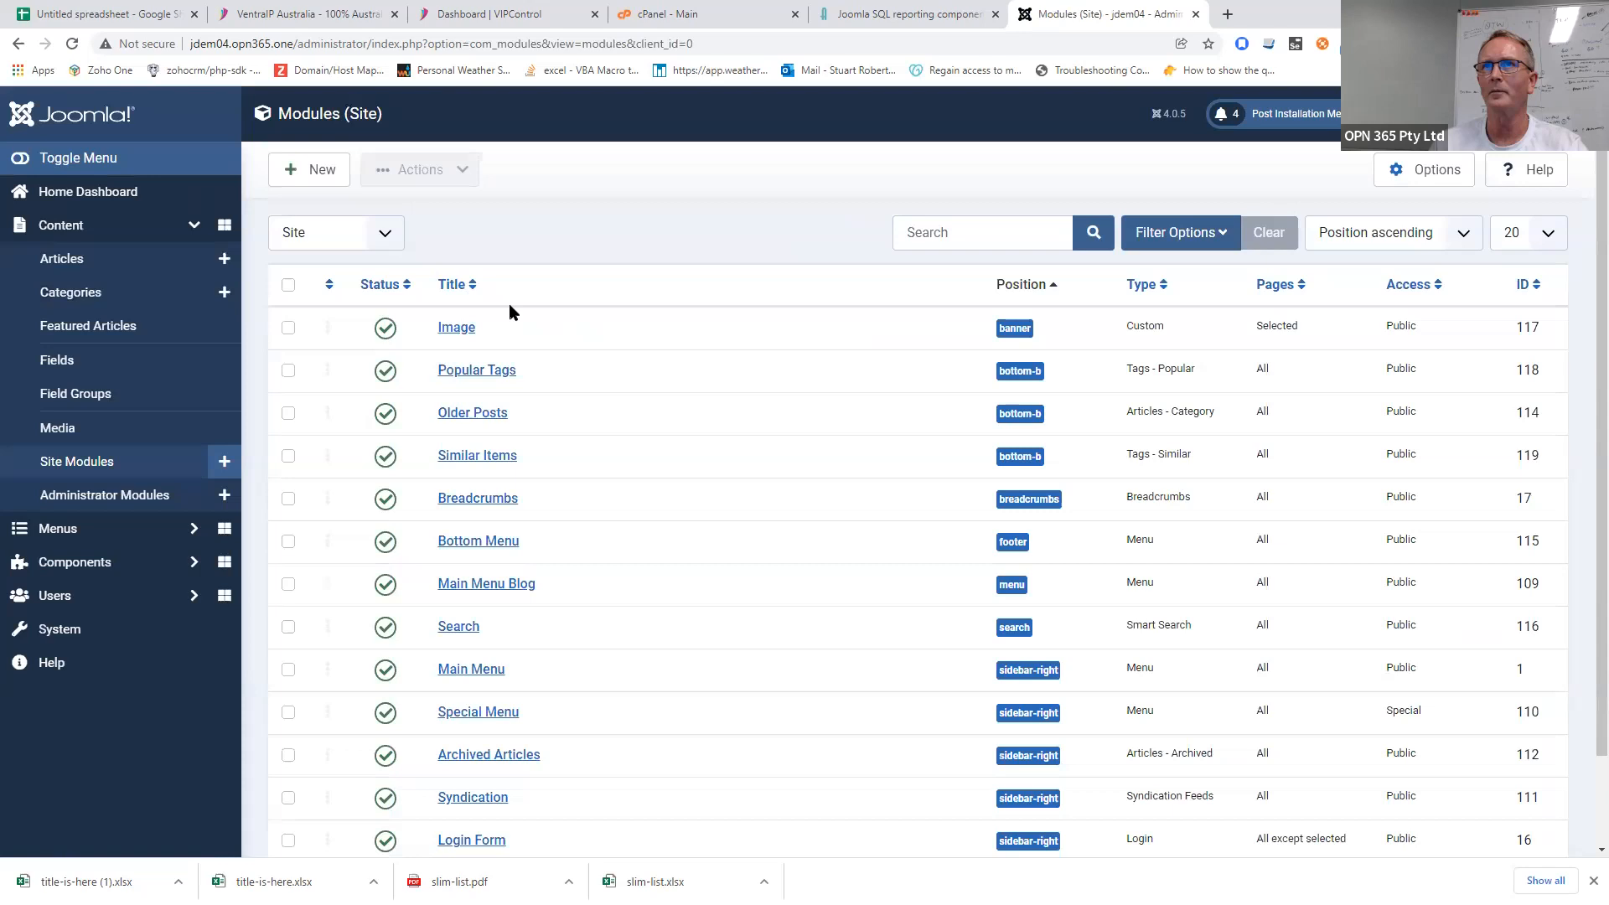
left_click(311, 176)
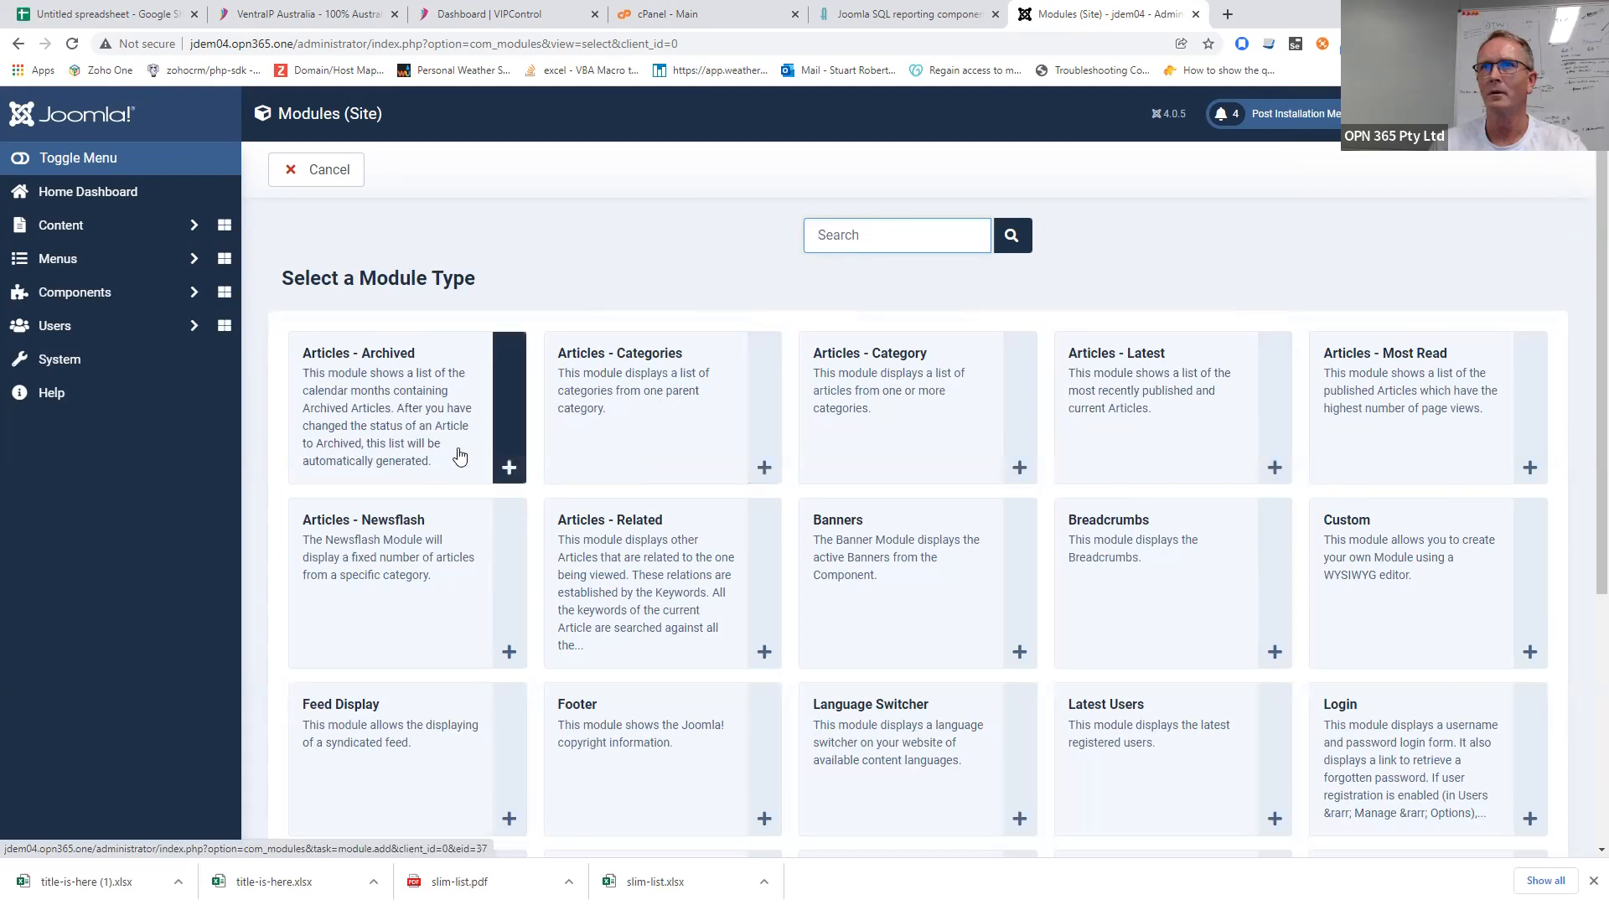
scroll(461, 444, "down", 4)
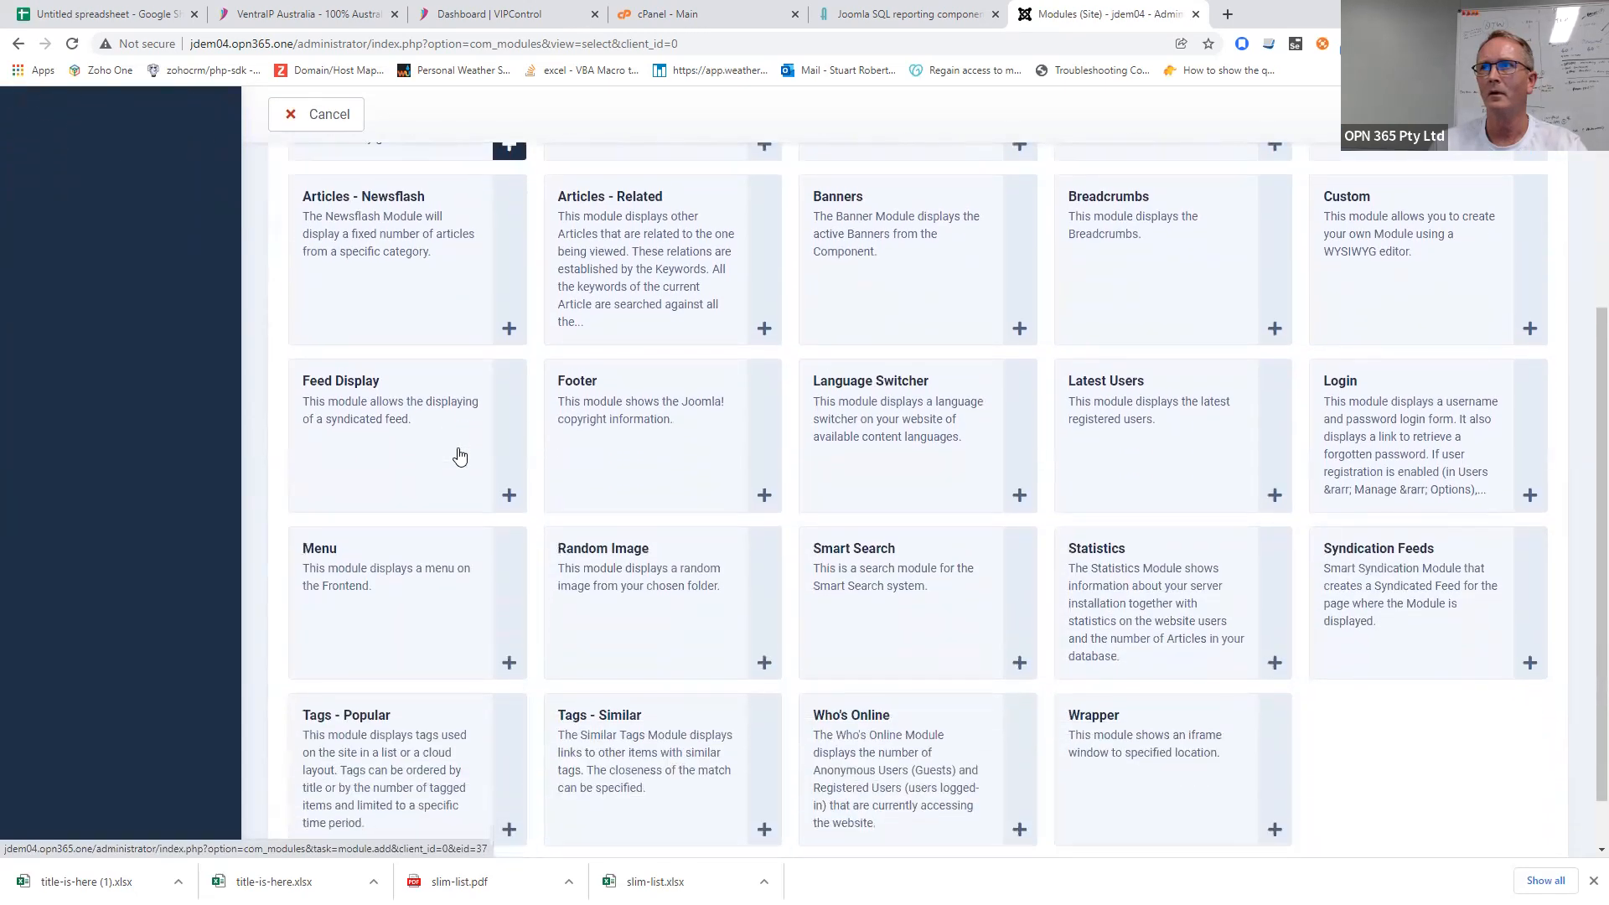
scroll(463, 451, "down", 1)
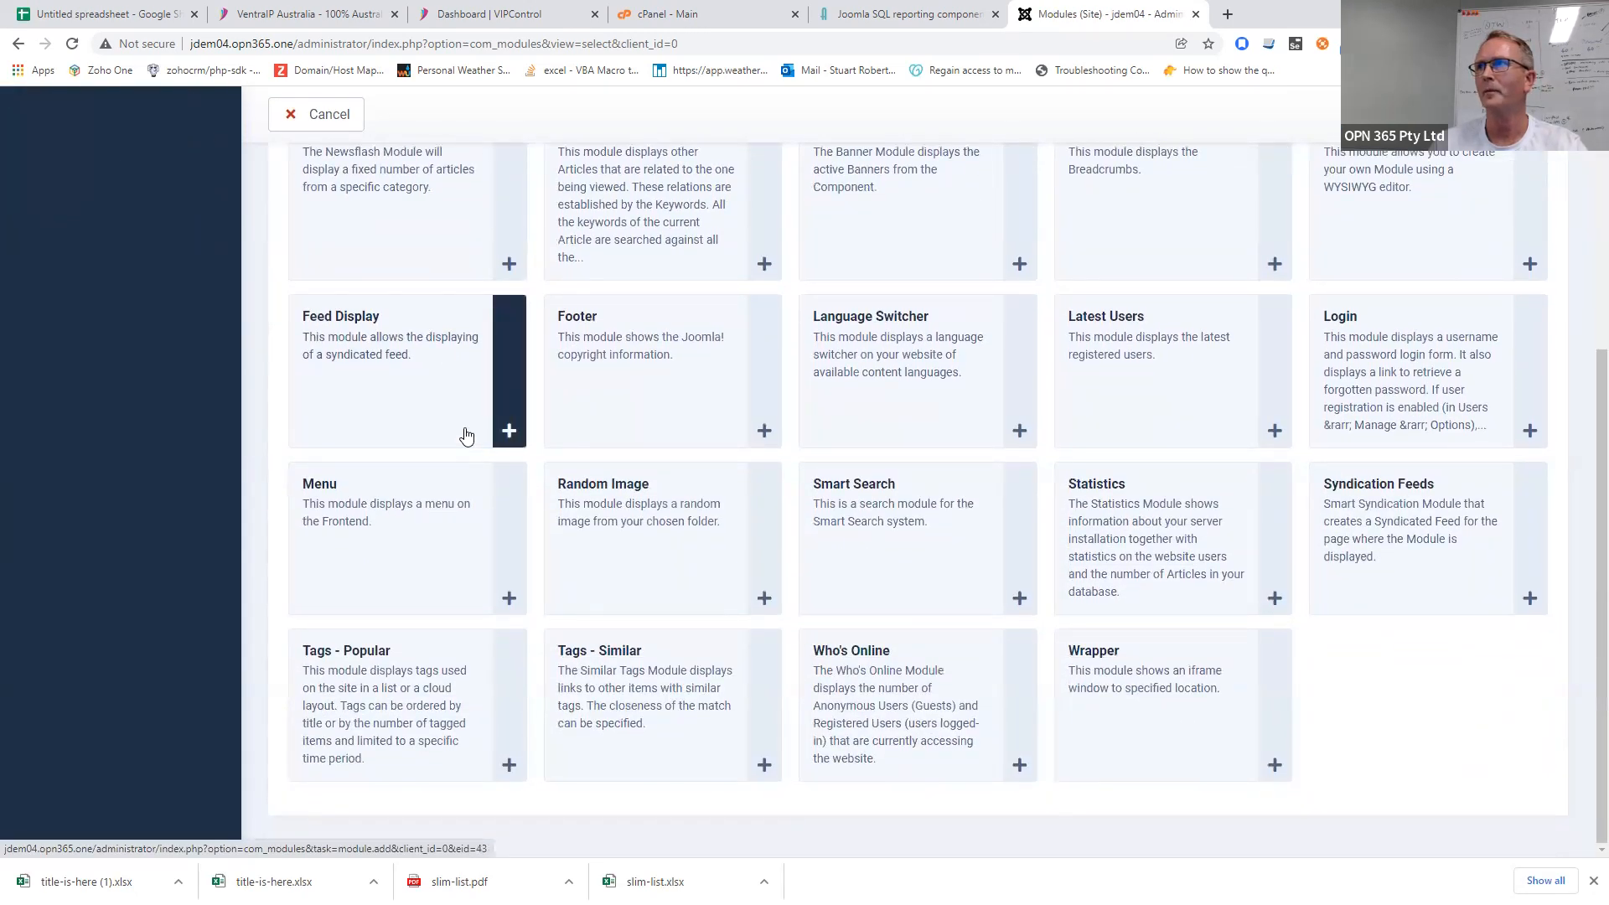
scroll(466, 436, "up", 5)
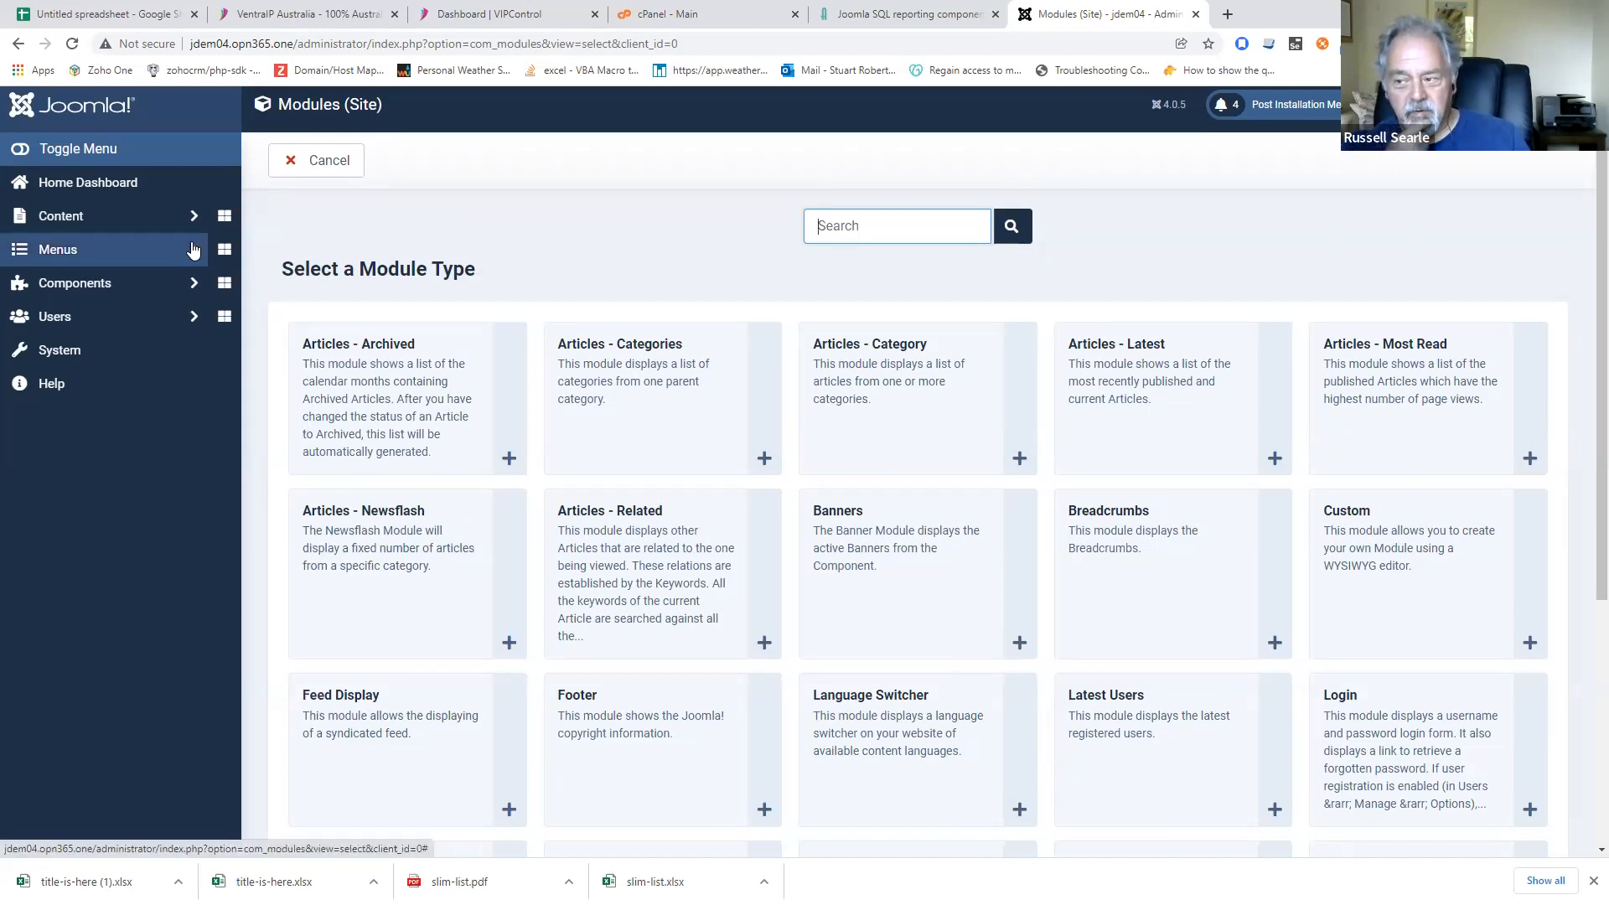
- Open the Joomla article for editing, check its content editor, and close it unchanged
left_click(160, 233)
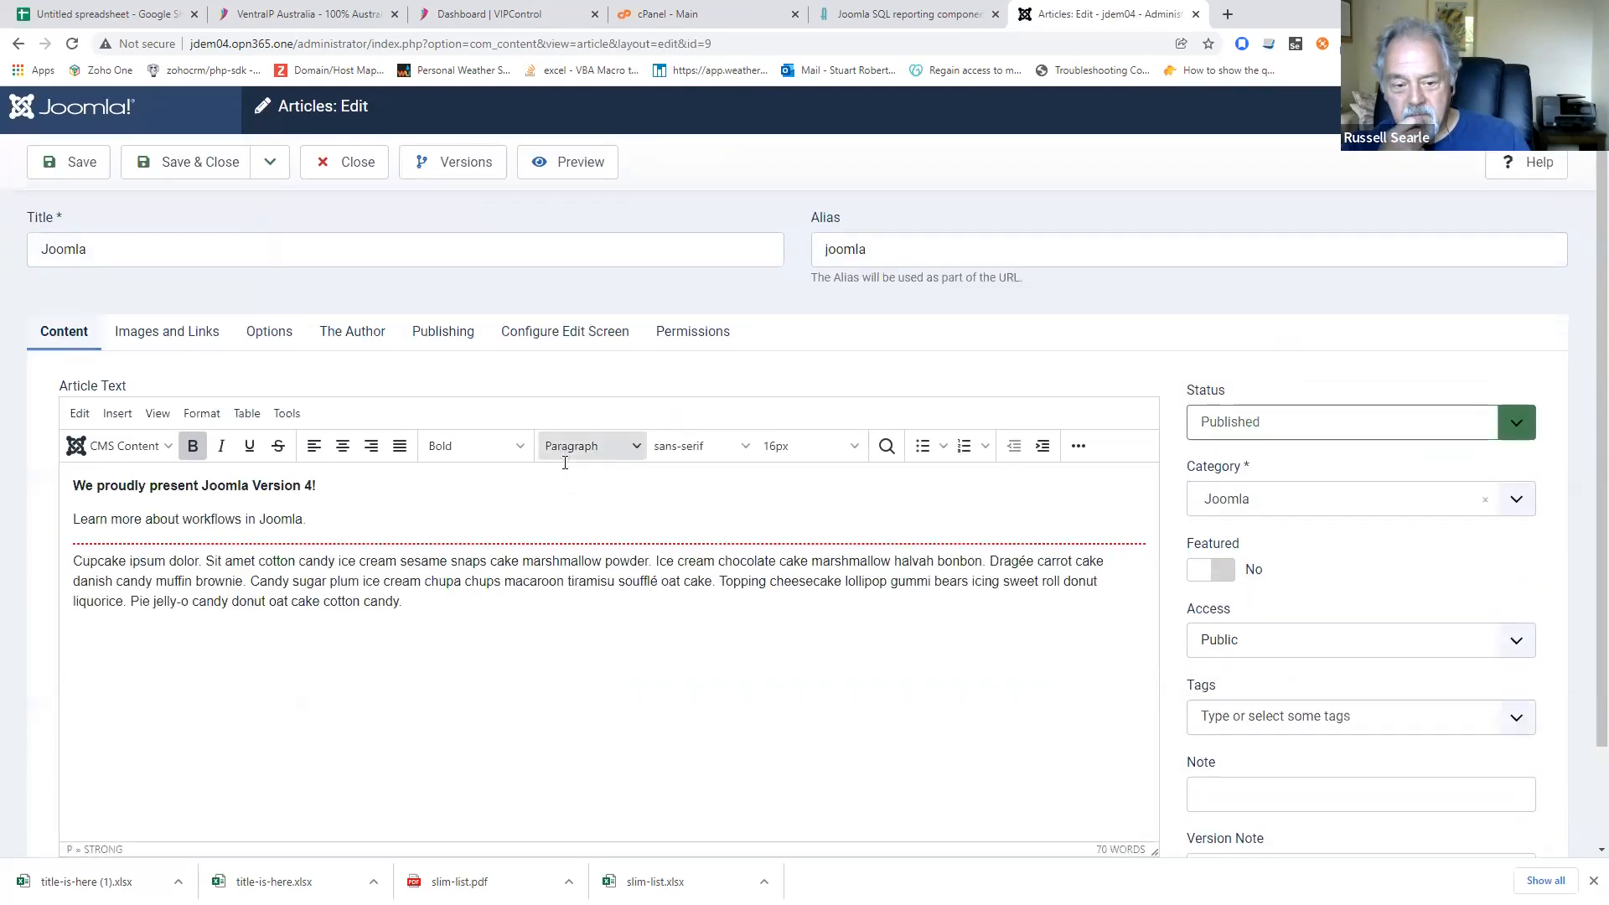
scroll(567, 469, "down", 2)
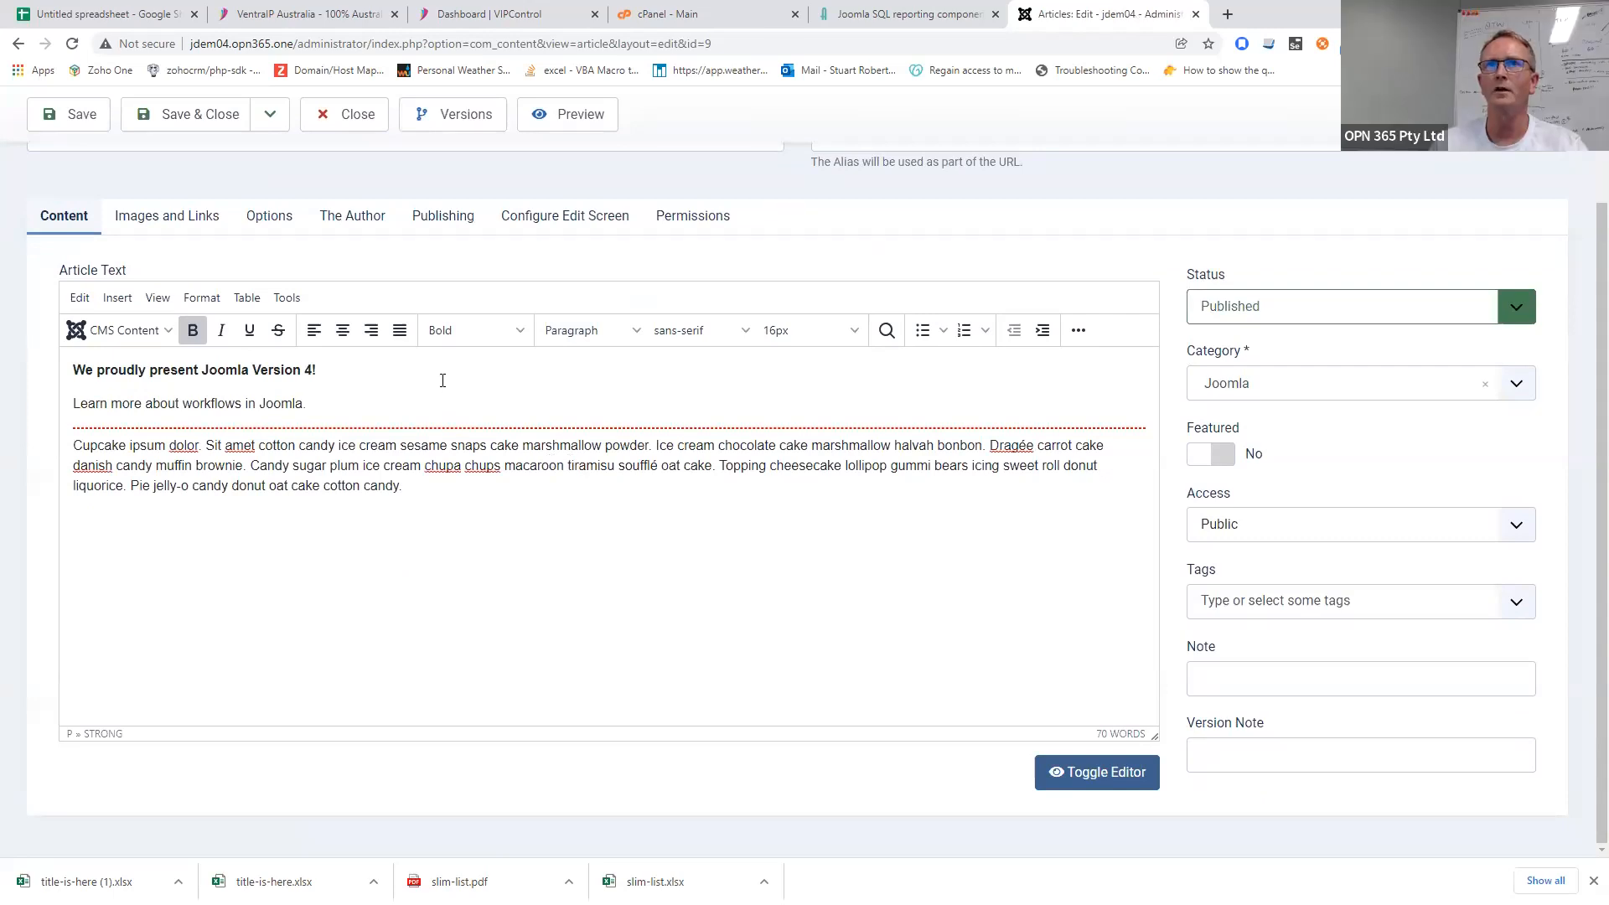
scroll(442, 390, "up", 2)
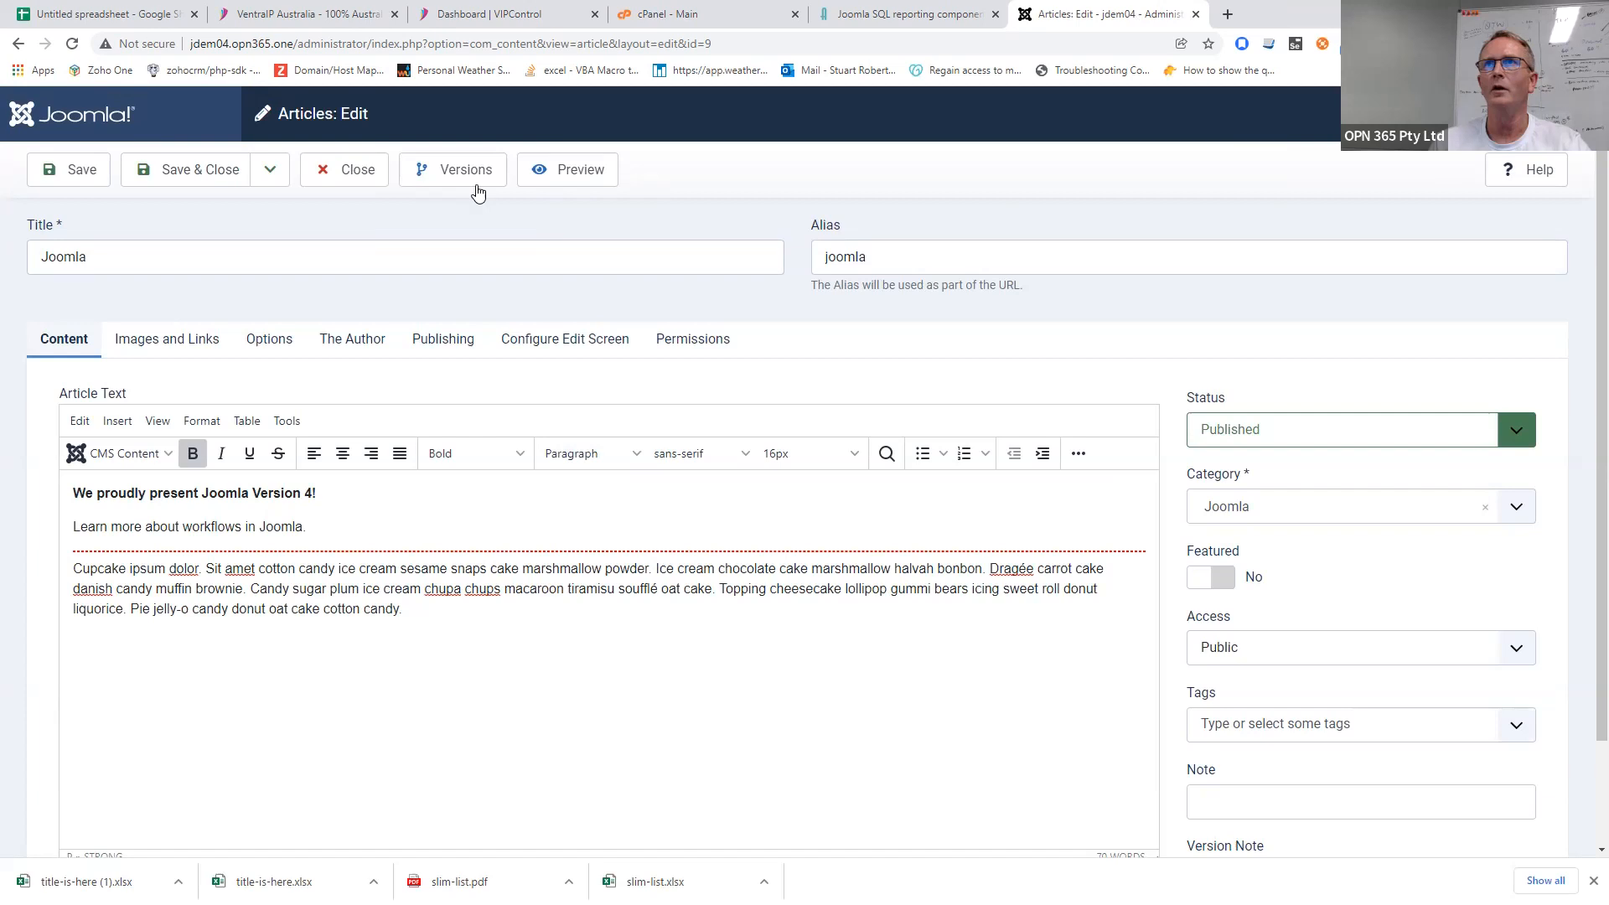
left_click(341, 167)
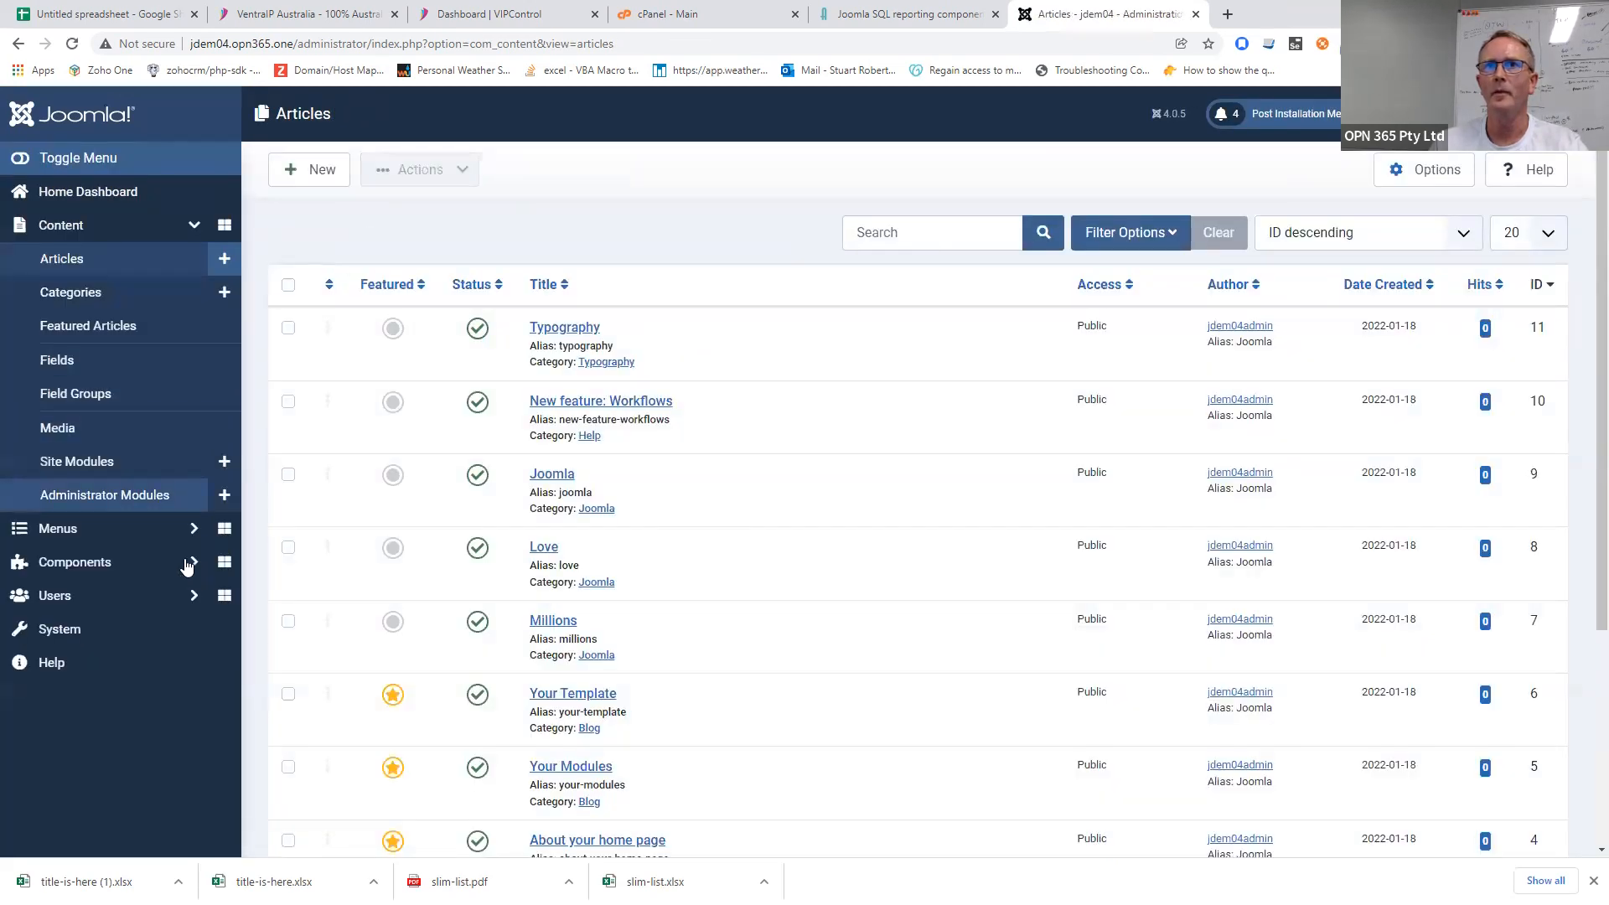
- Open the Content - Alter Reports plugin, check its settings and the AlterBrains product page, and close the plugin
left_click(113, 203)
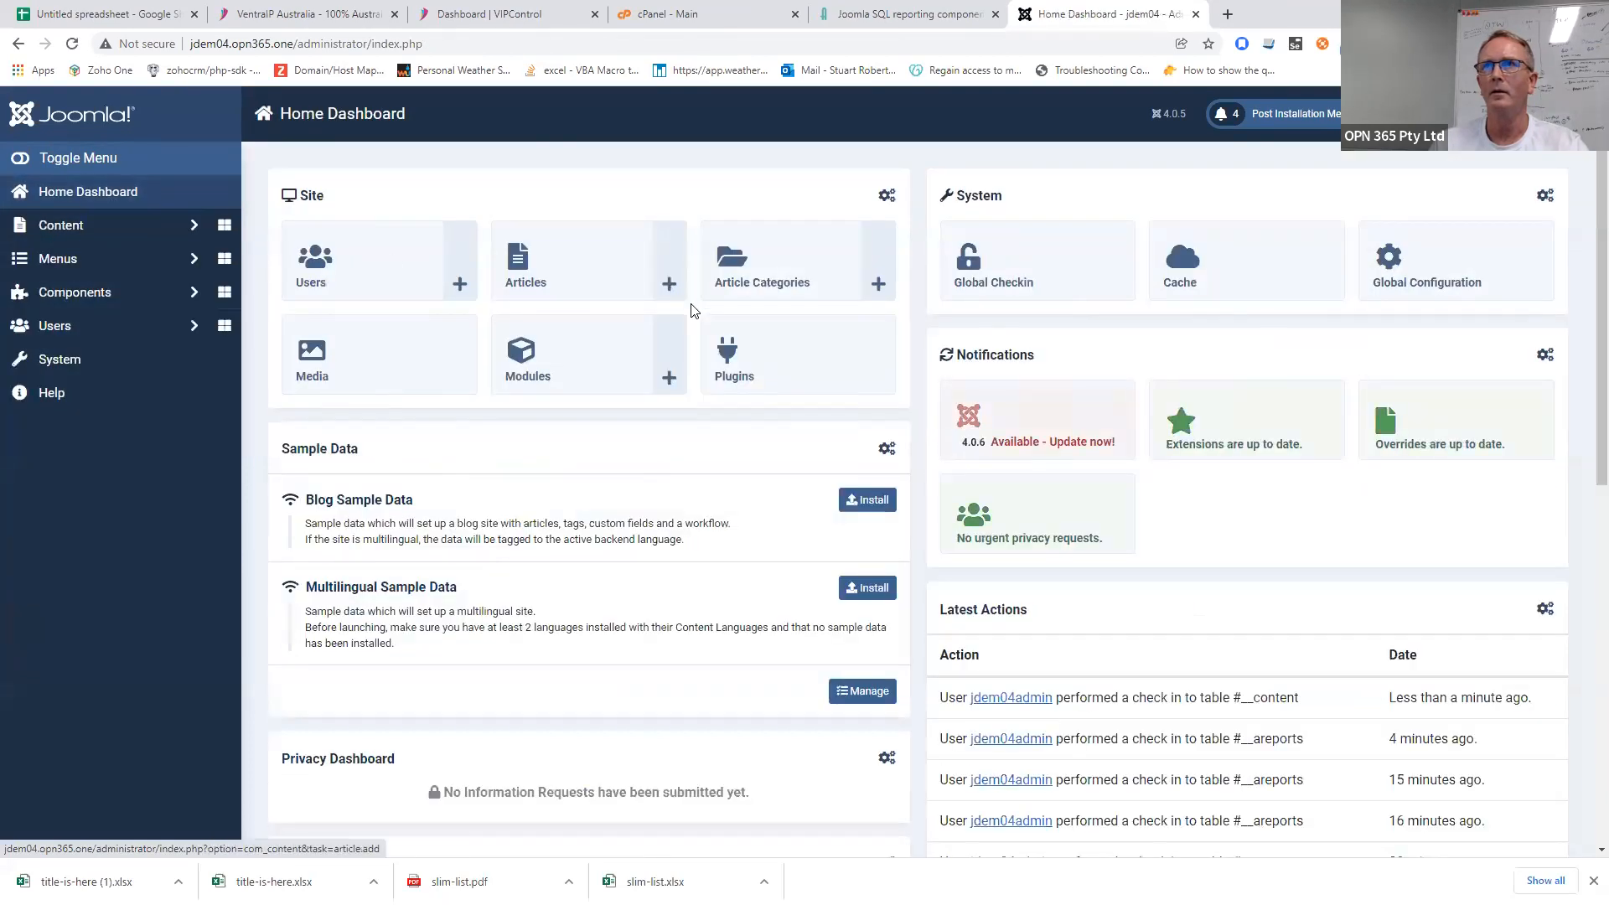
left_click(845, 346)
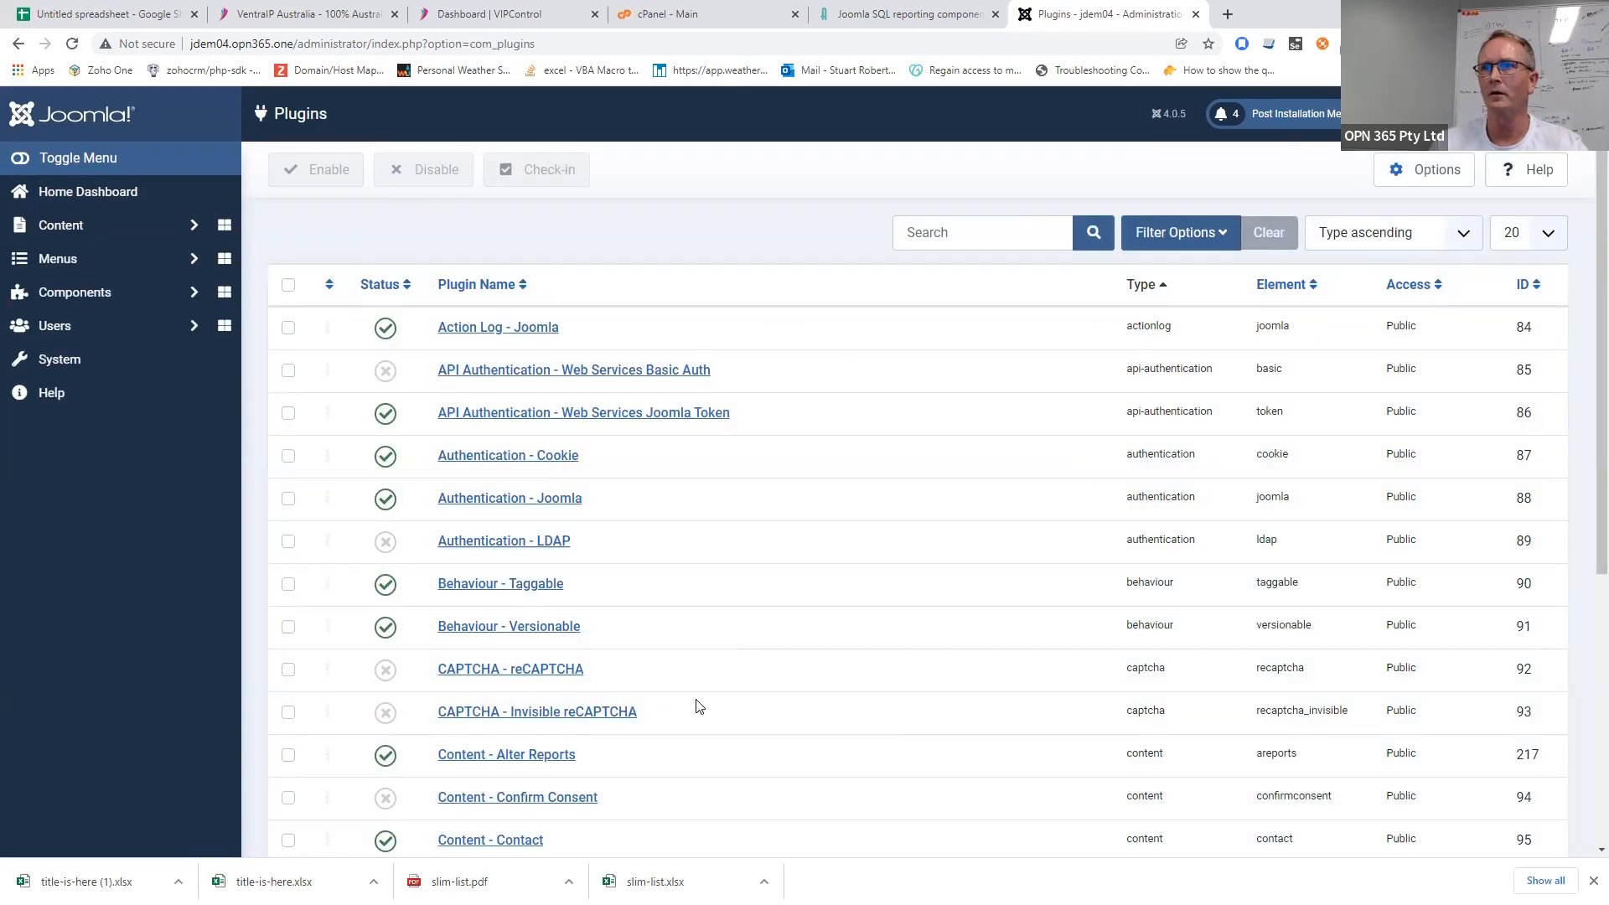
scroll(650, 668, "down", 2)
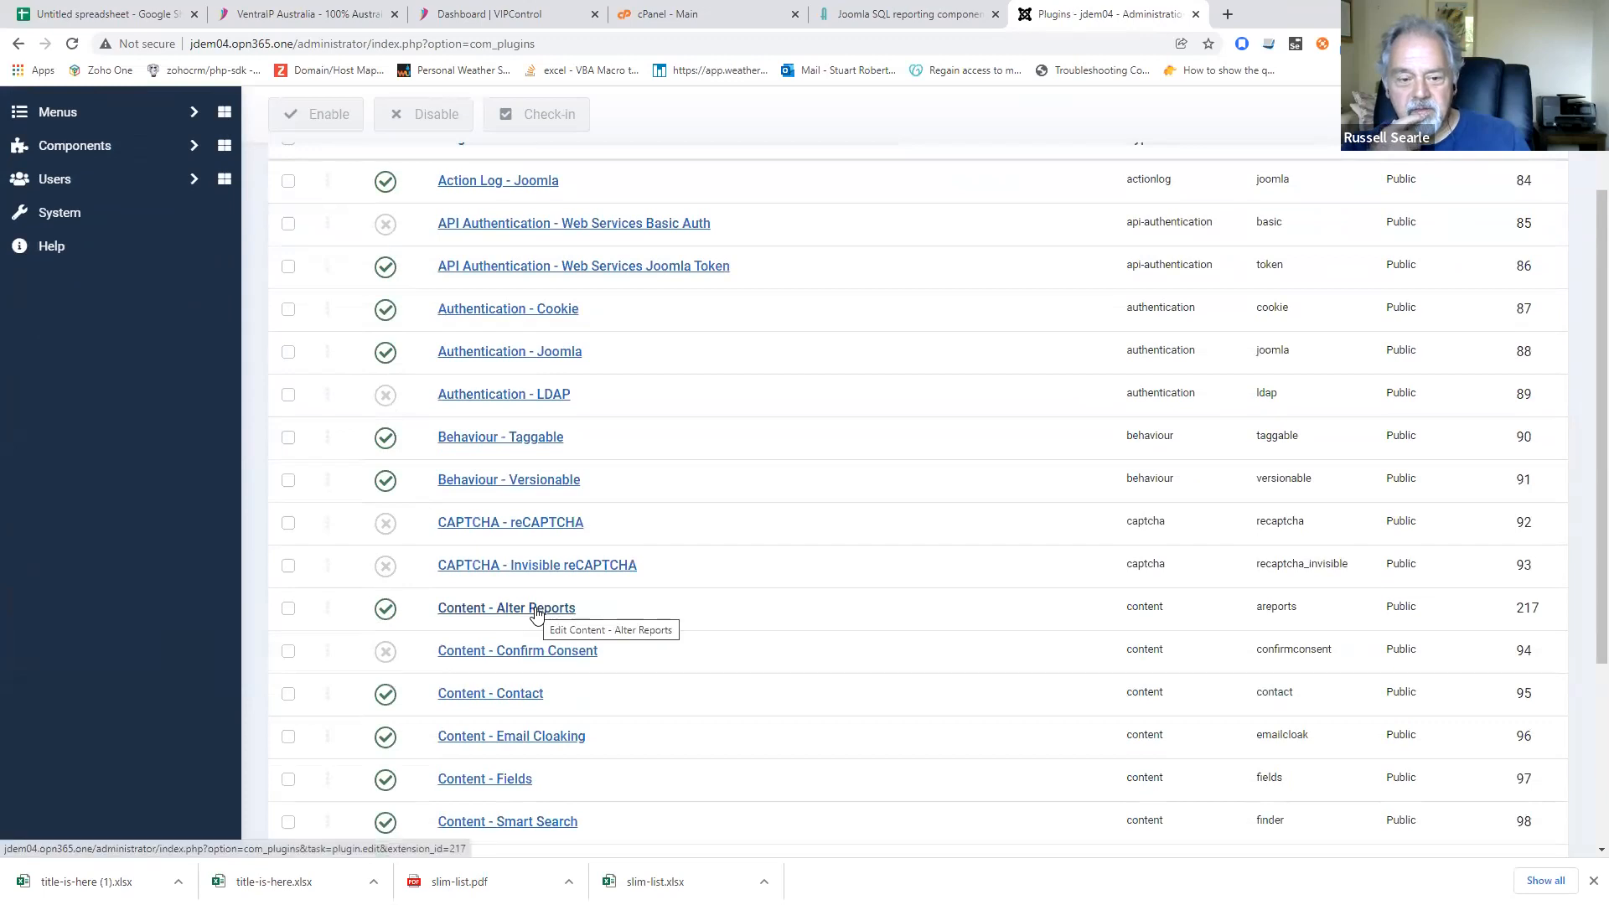
left_click(537, 611)
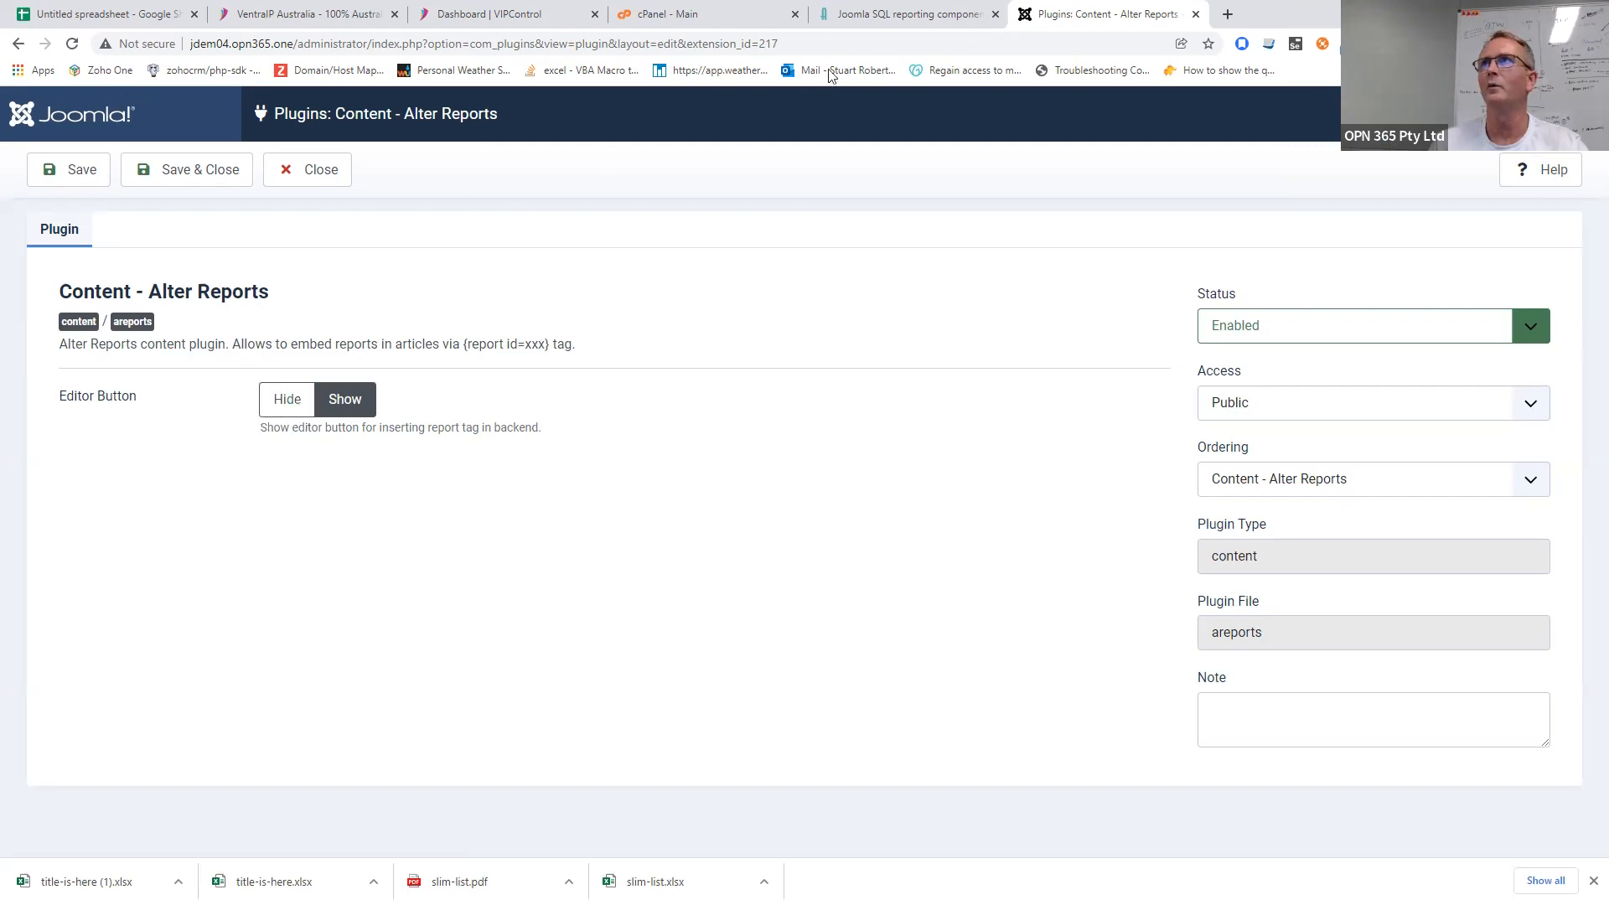
left_click(851, 15)
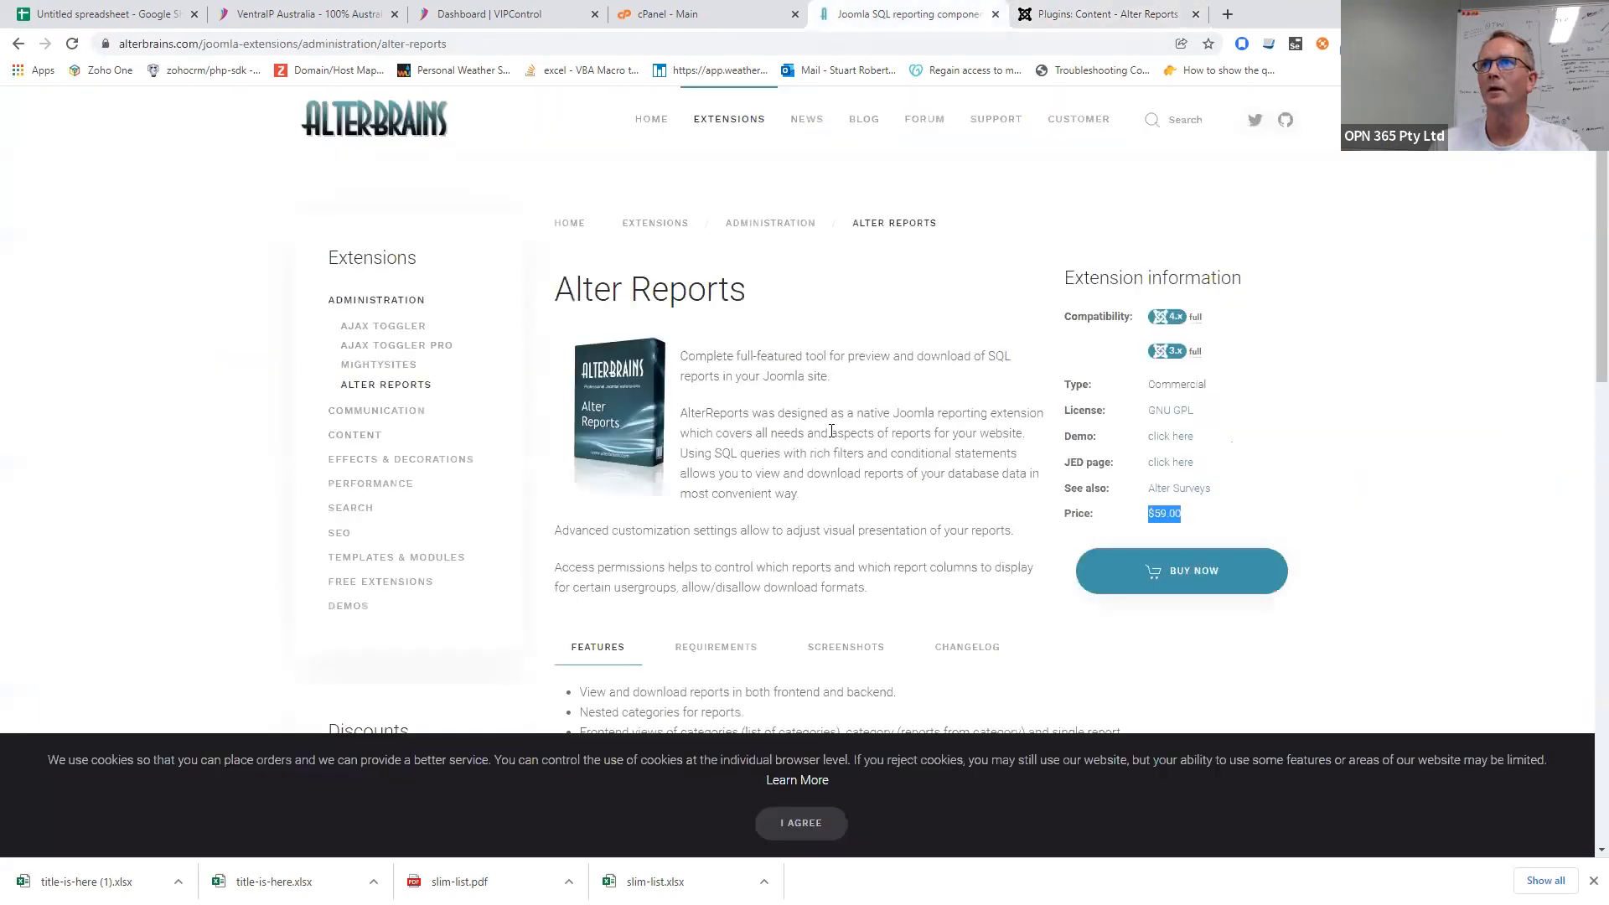
left_click(1036, 21)
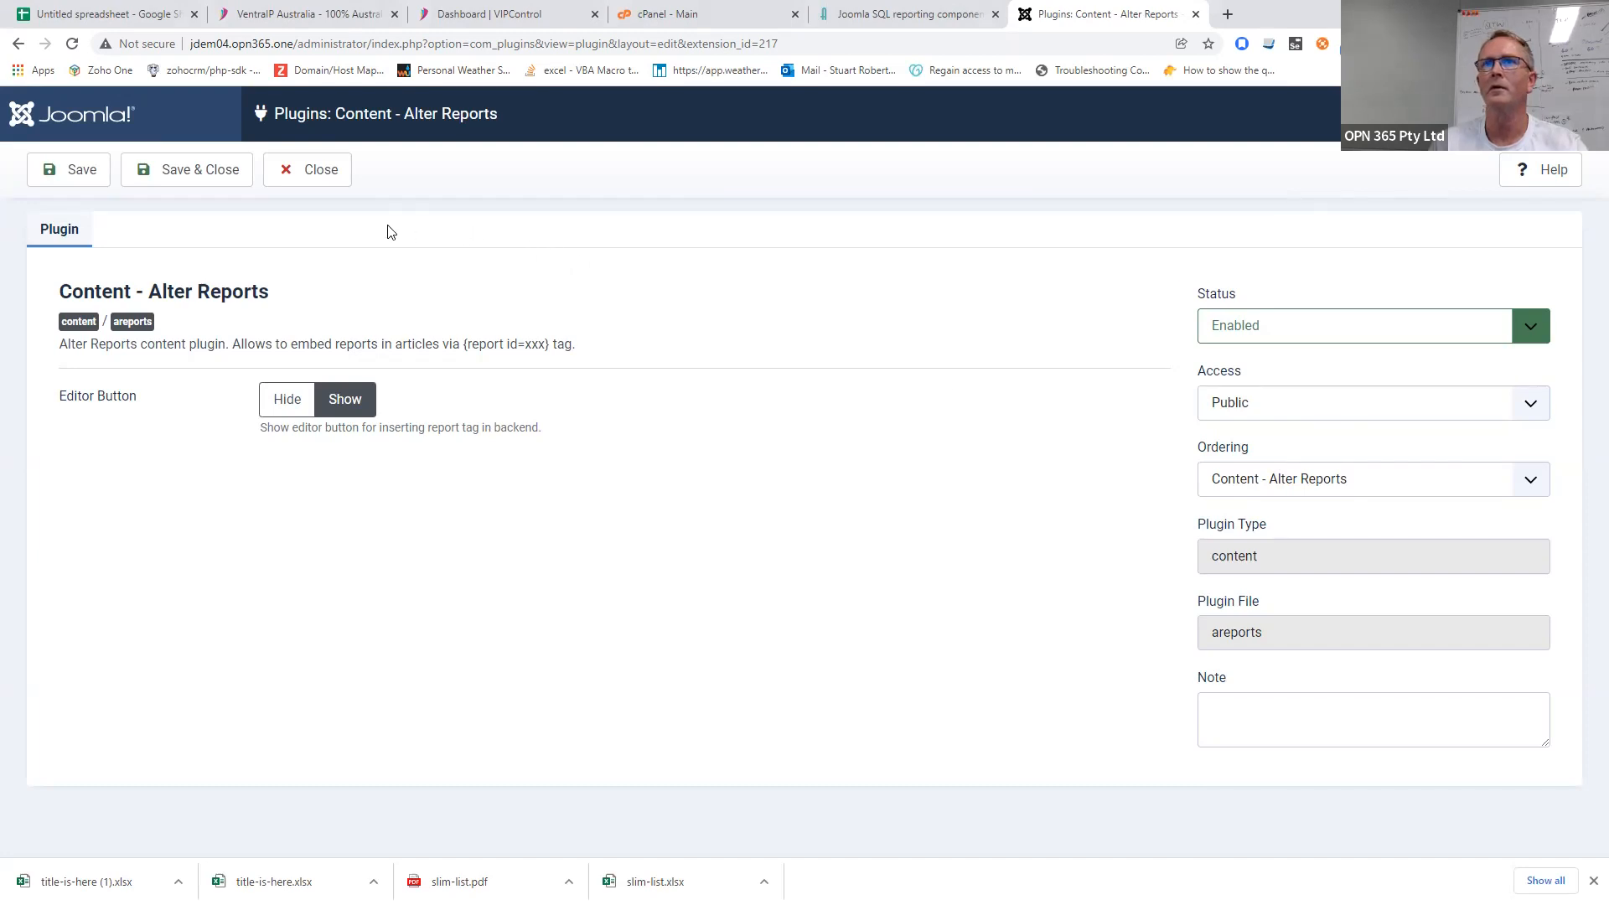
left_click(299, 179)
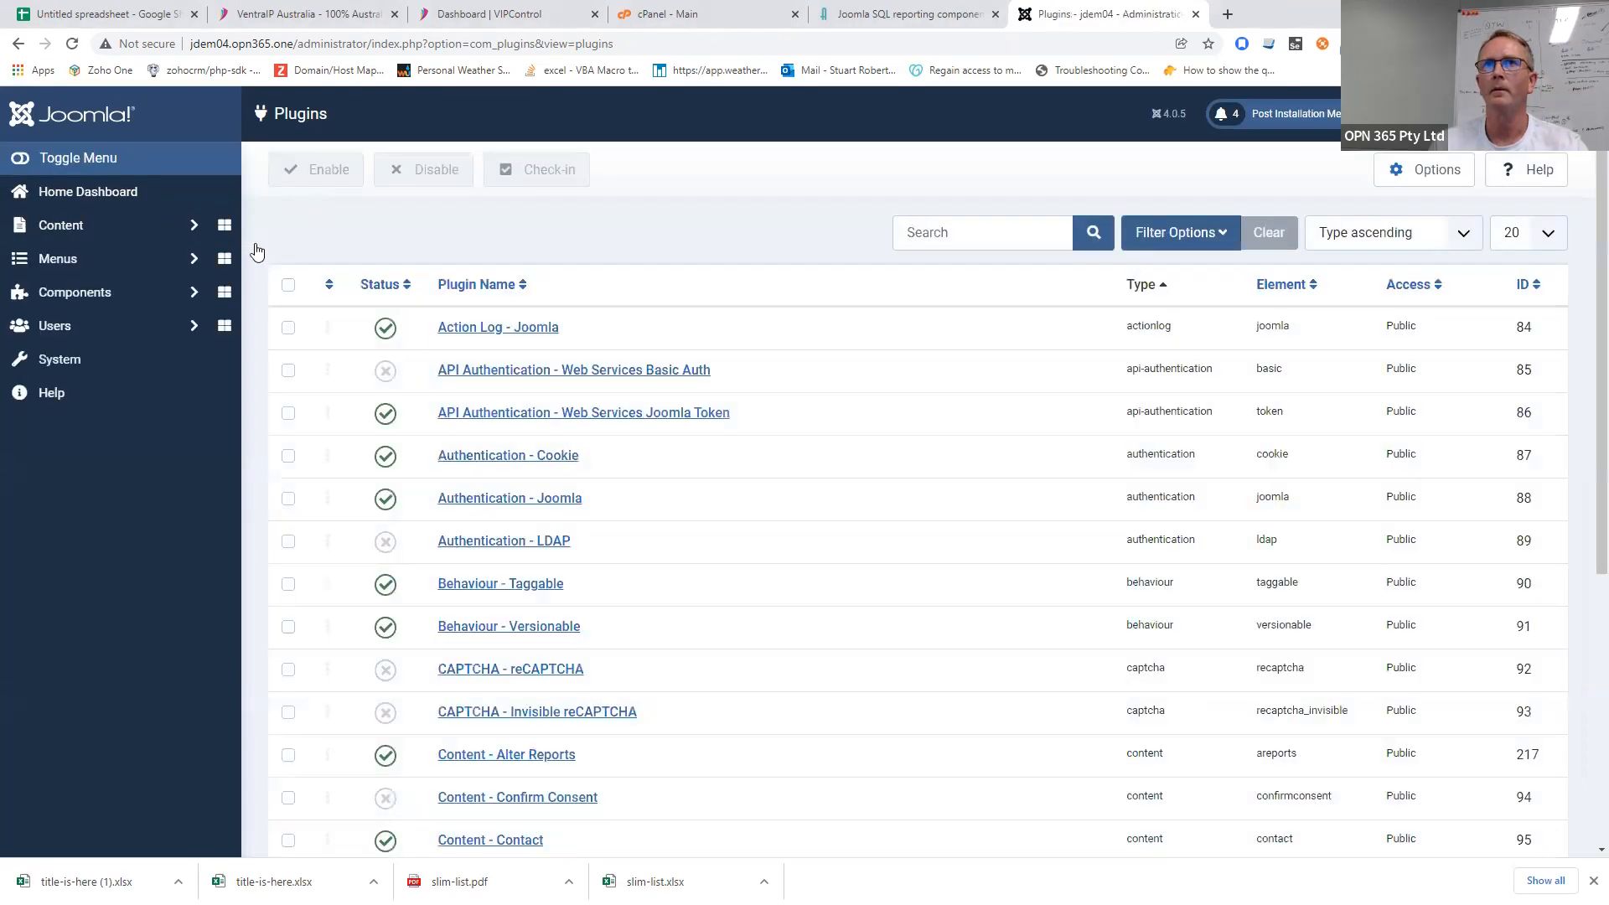
- Open the Your Modules article, check the editor's extended tools for a report insertion option, and close the article
left_click(127, 228)
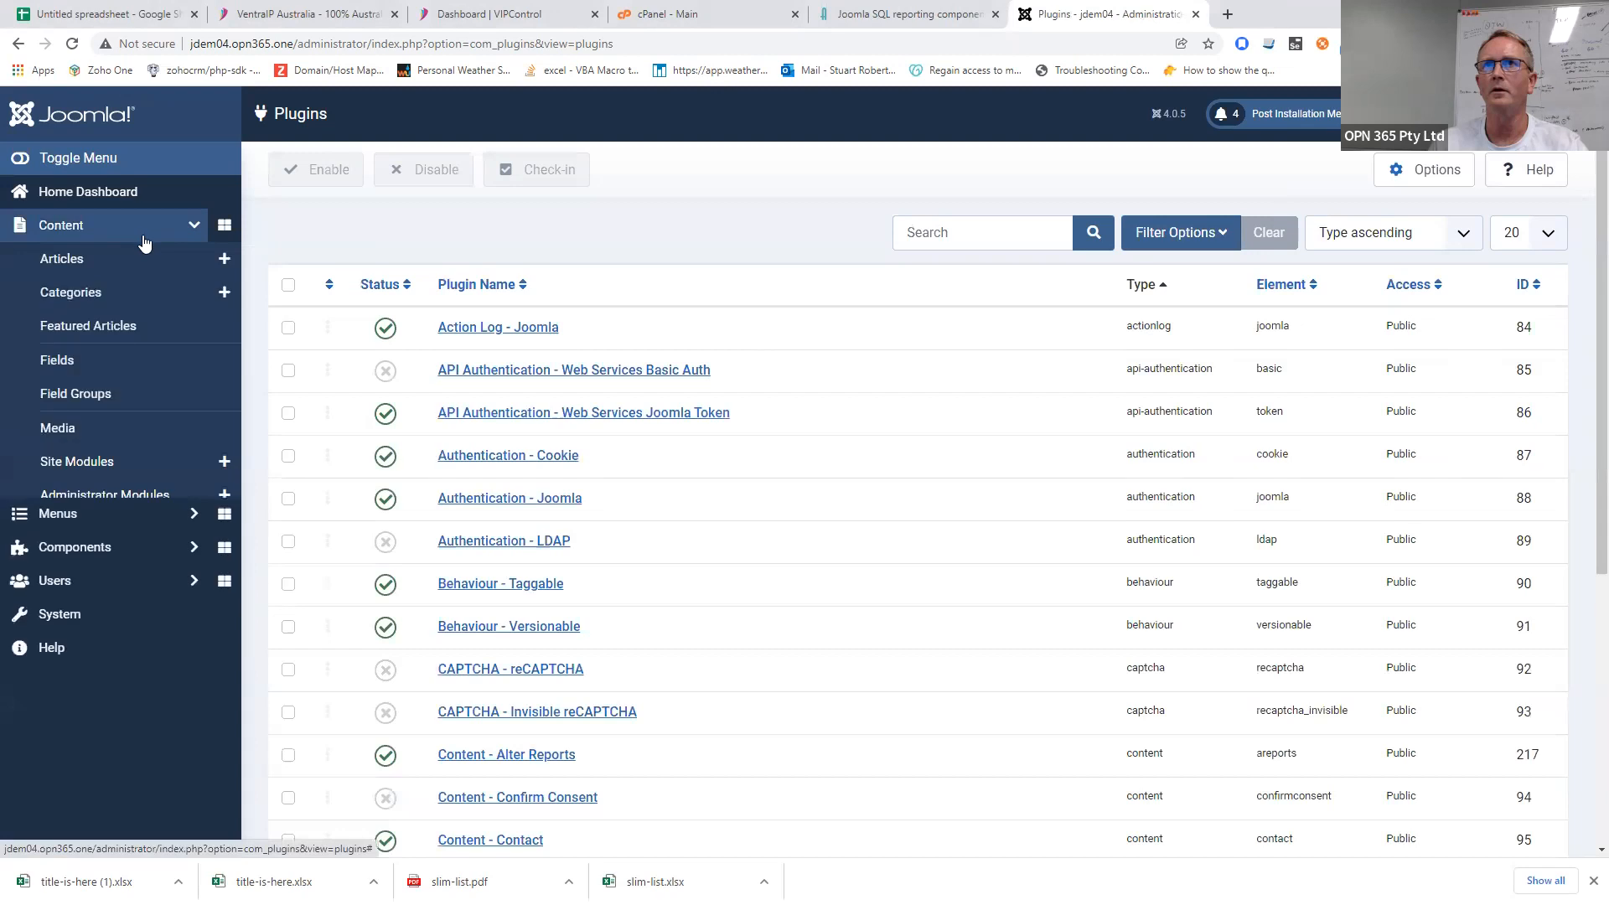
left_click(169, 264)
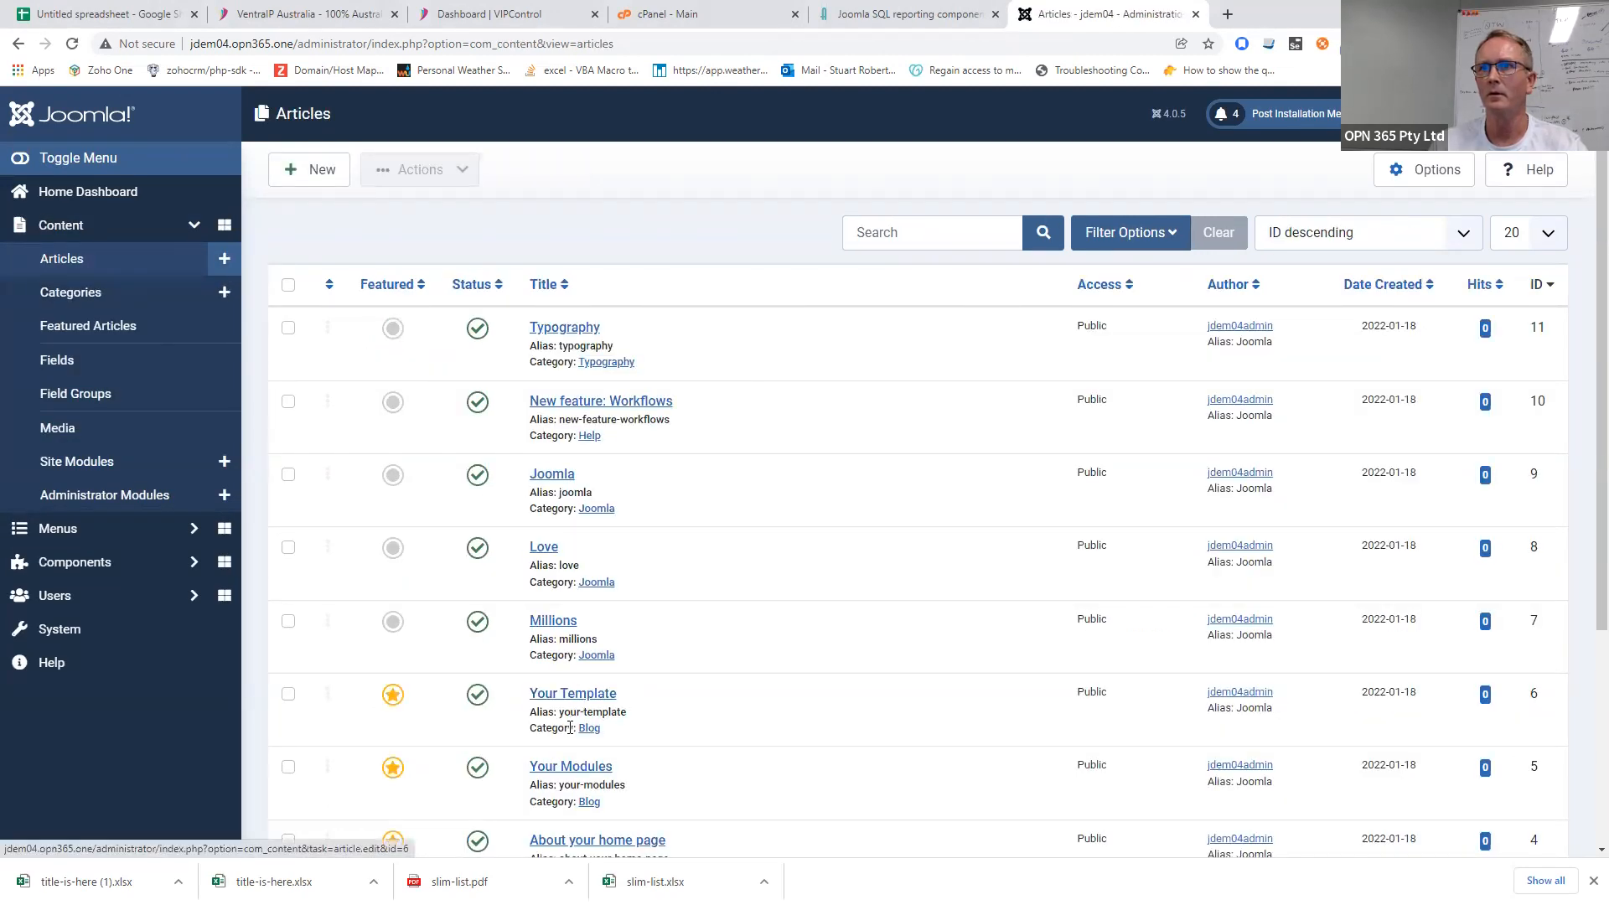
left_click(550, 768)
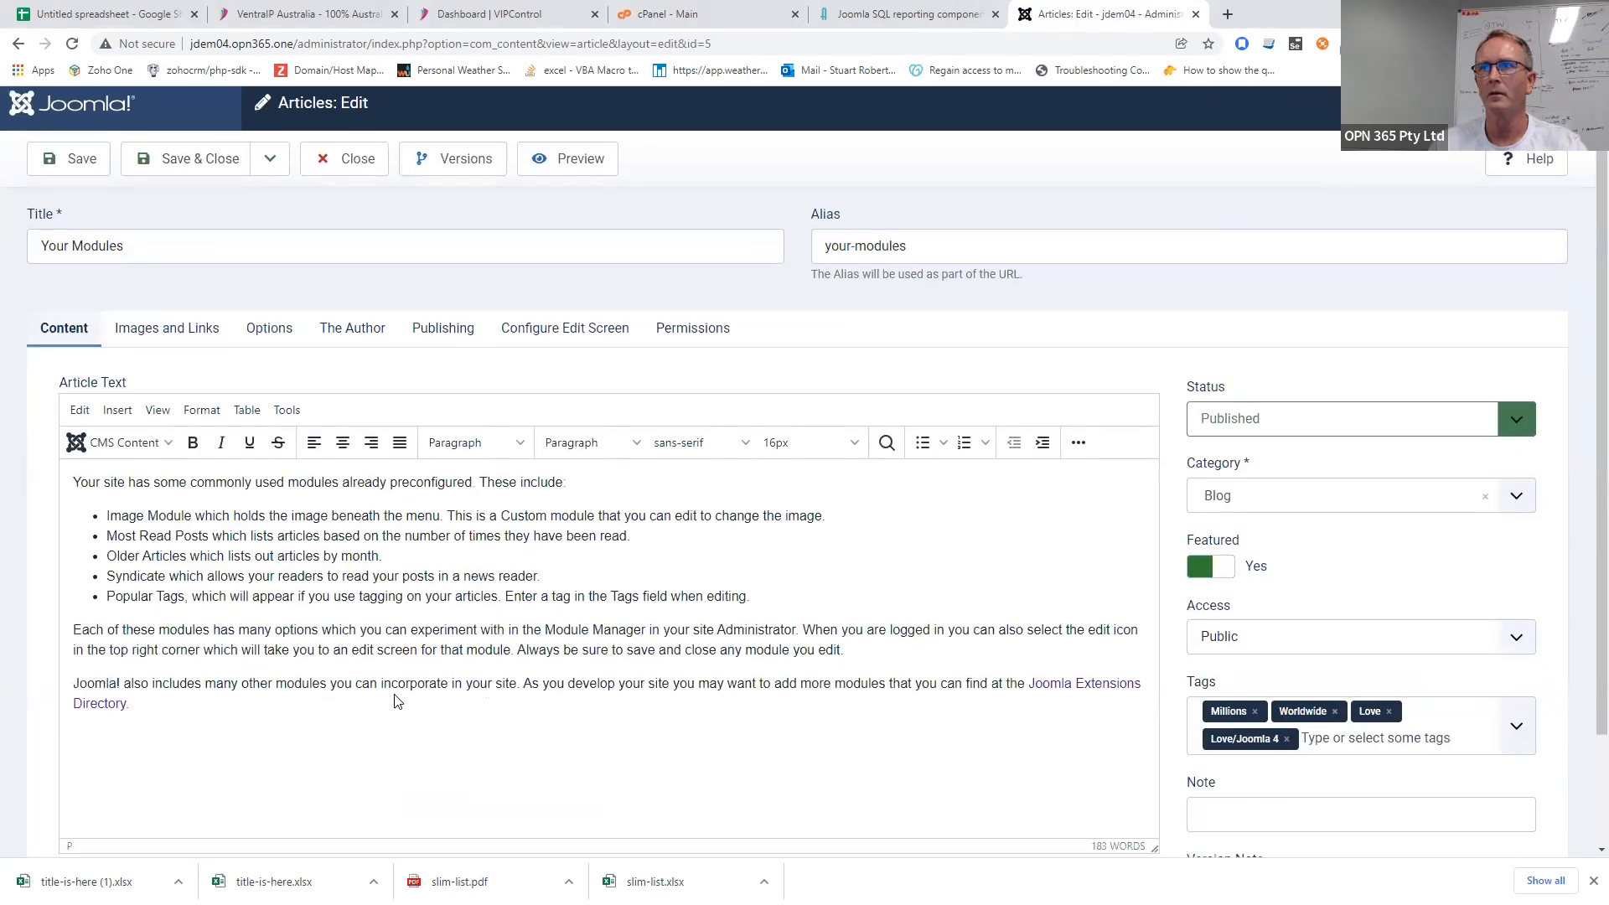
scroll(524, 653, "down", 2)
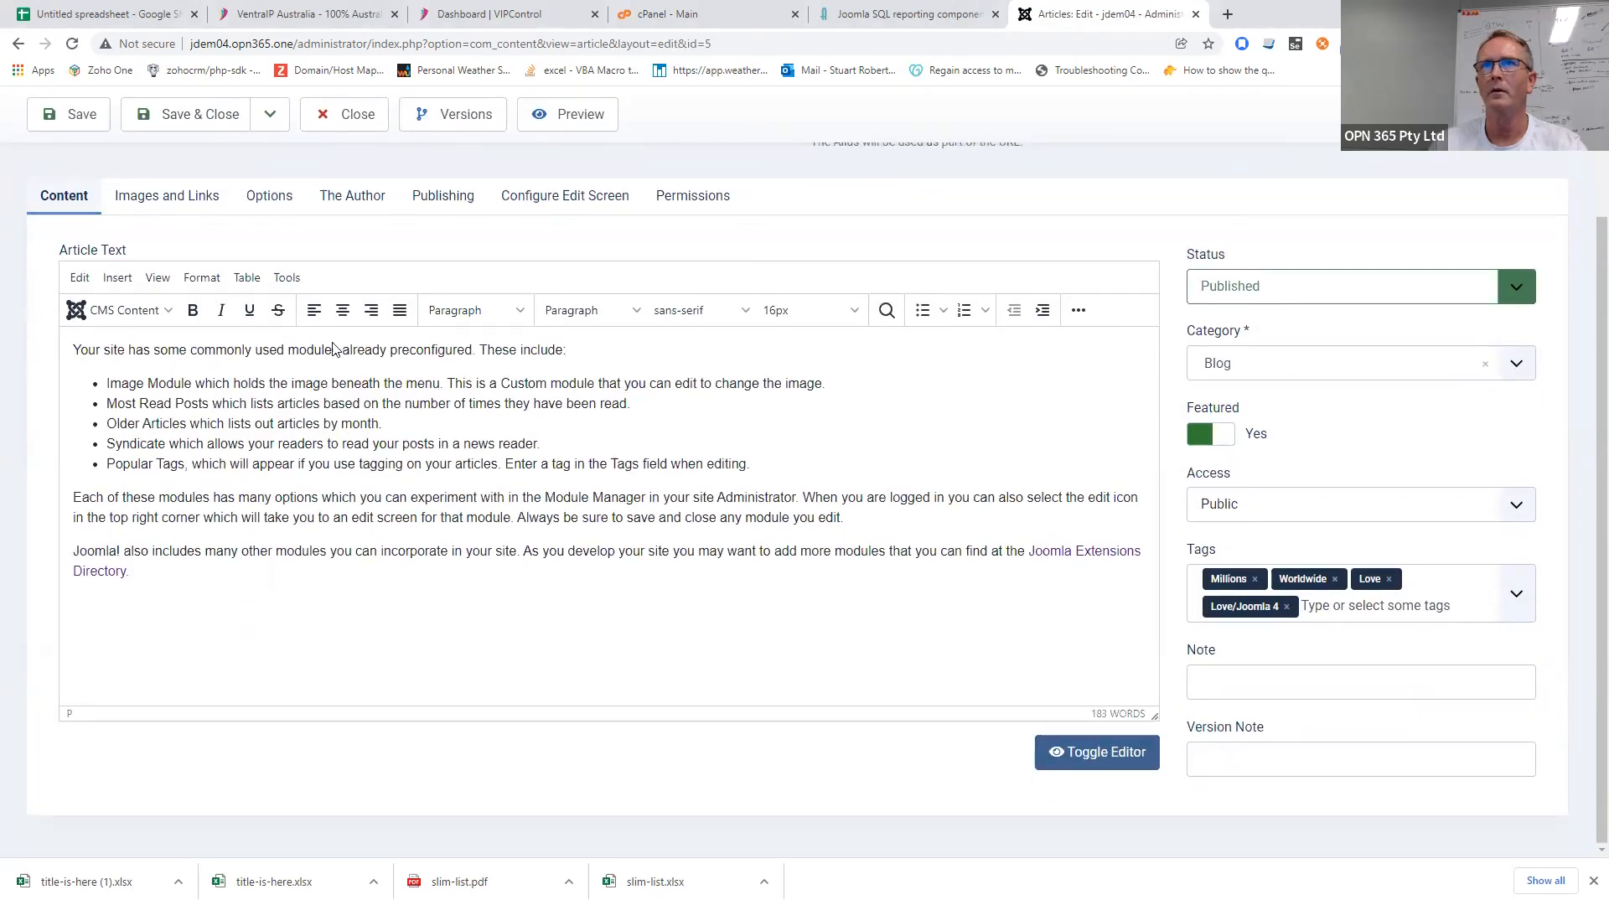
left_click(1077, 312)
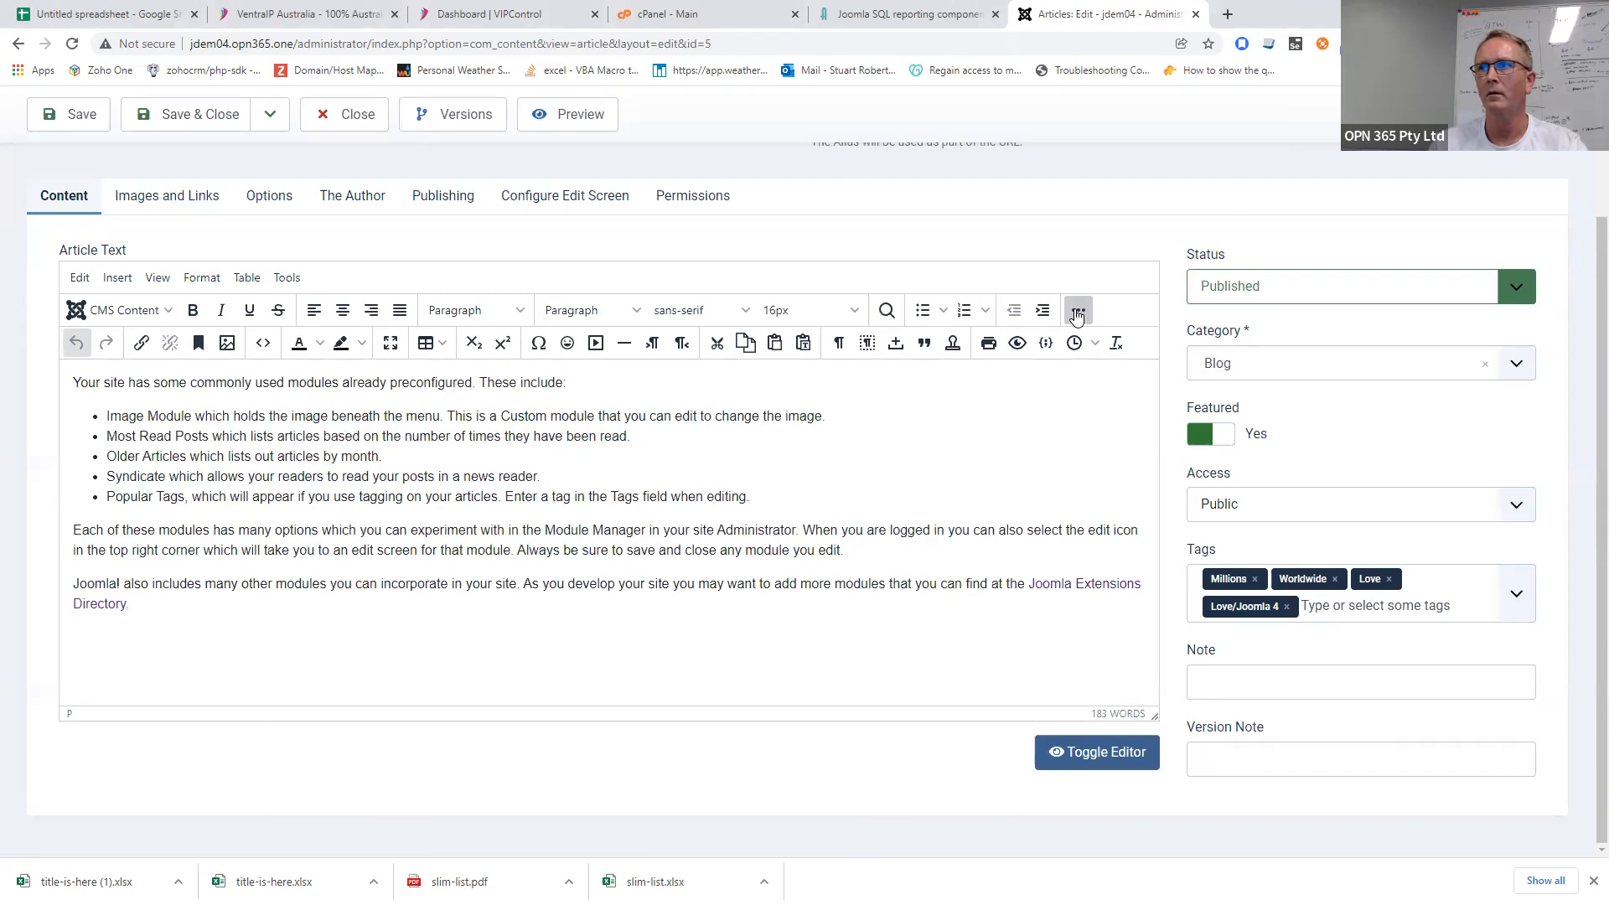
left_click(1078, 311)
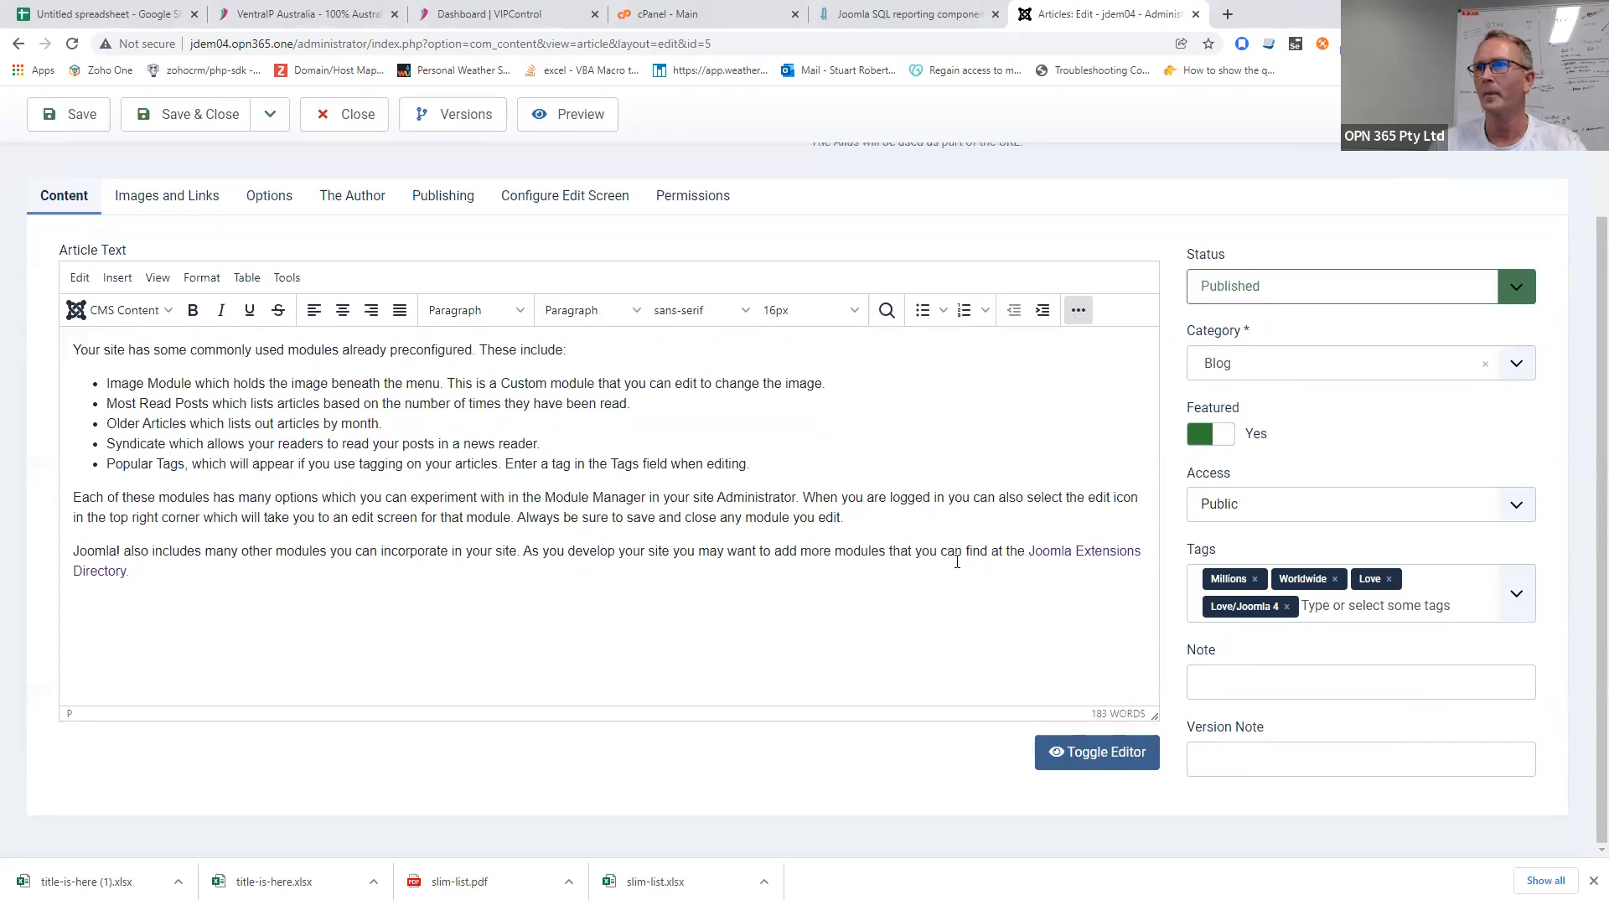
left_click(429, 641)
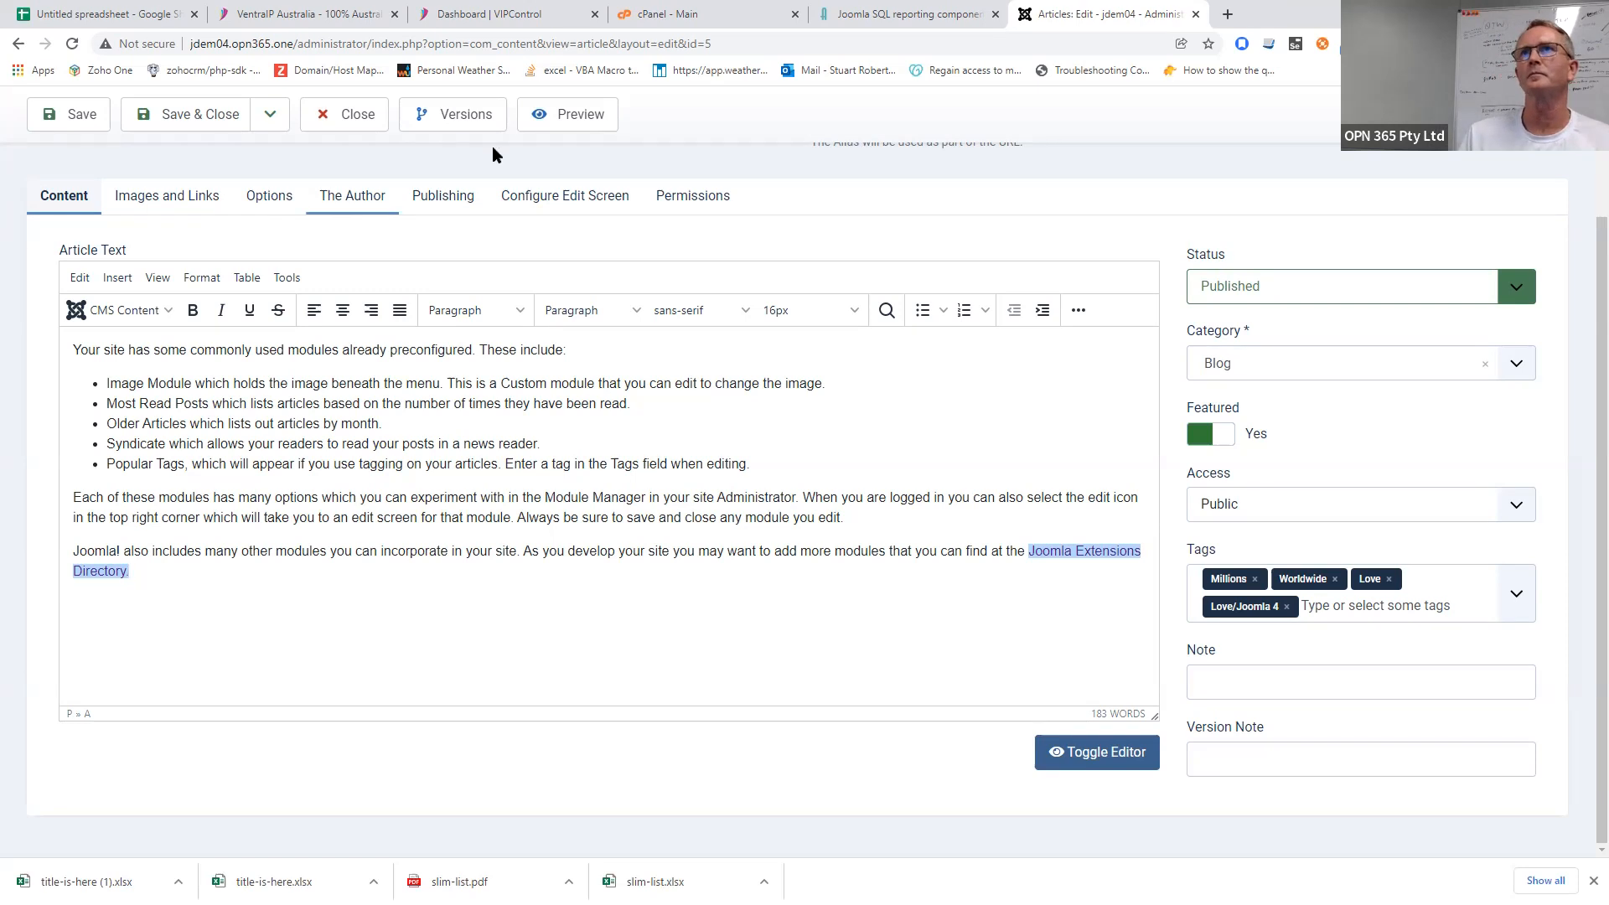
left_click(375, 124)
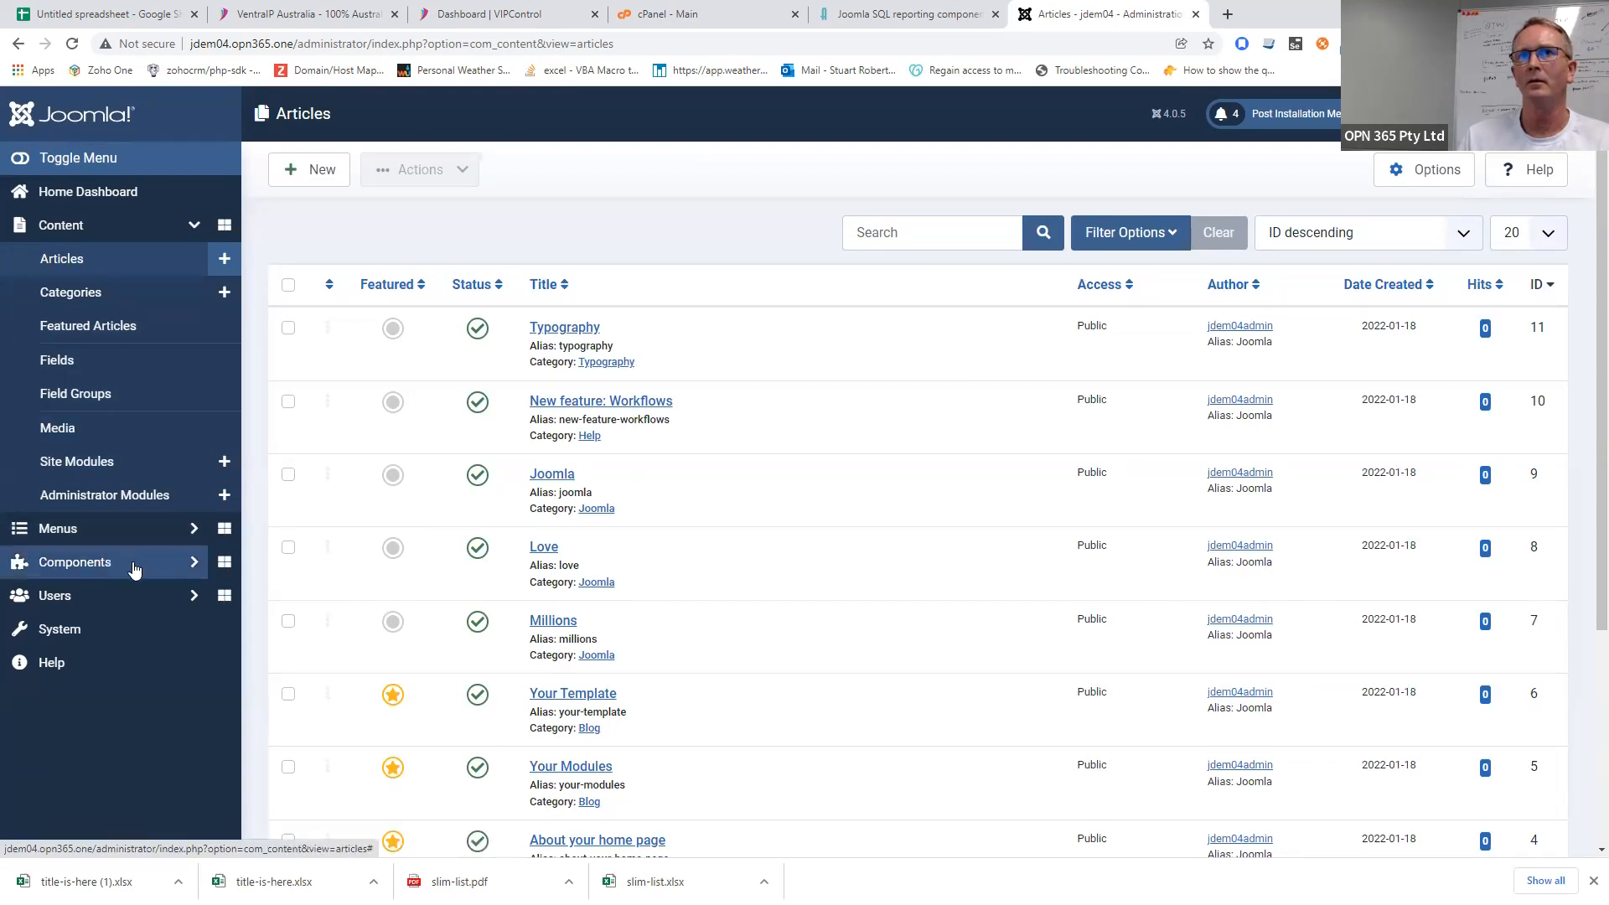
- Search the installed plugins for "alter"
left_click(92, 199)
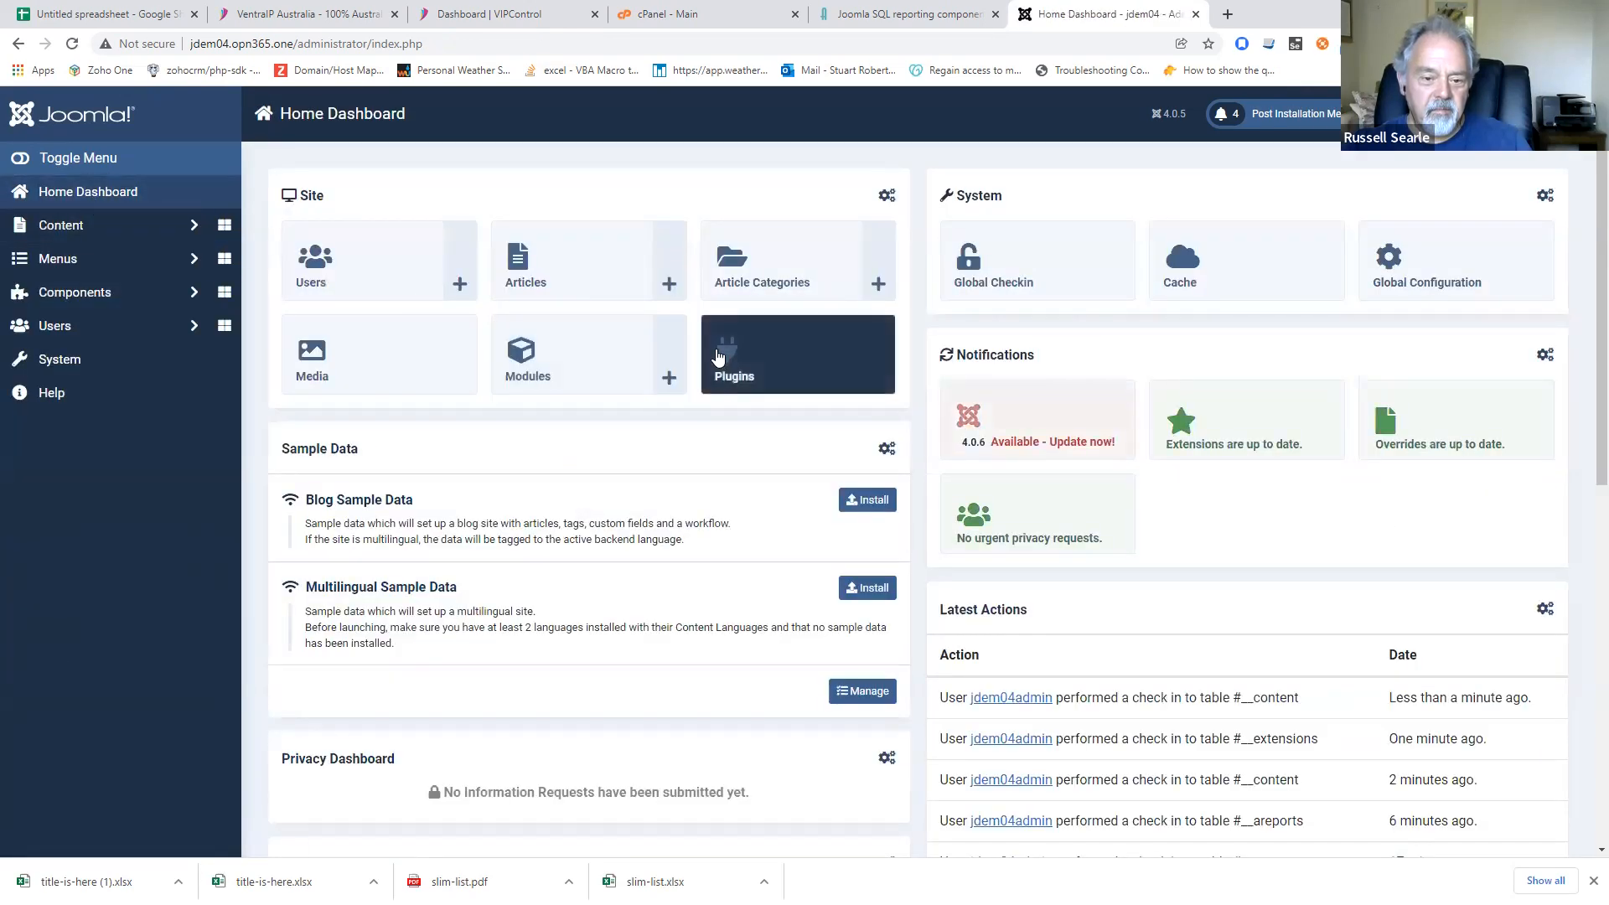
left_click(718, 357)
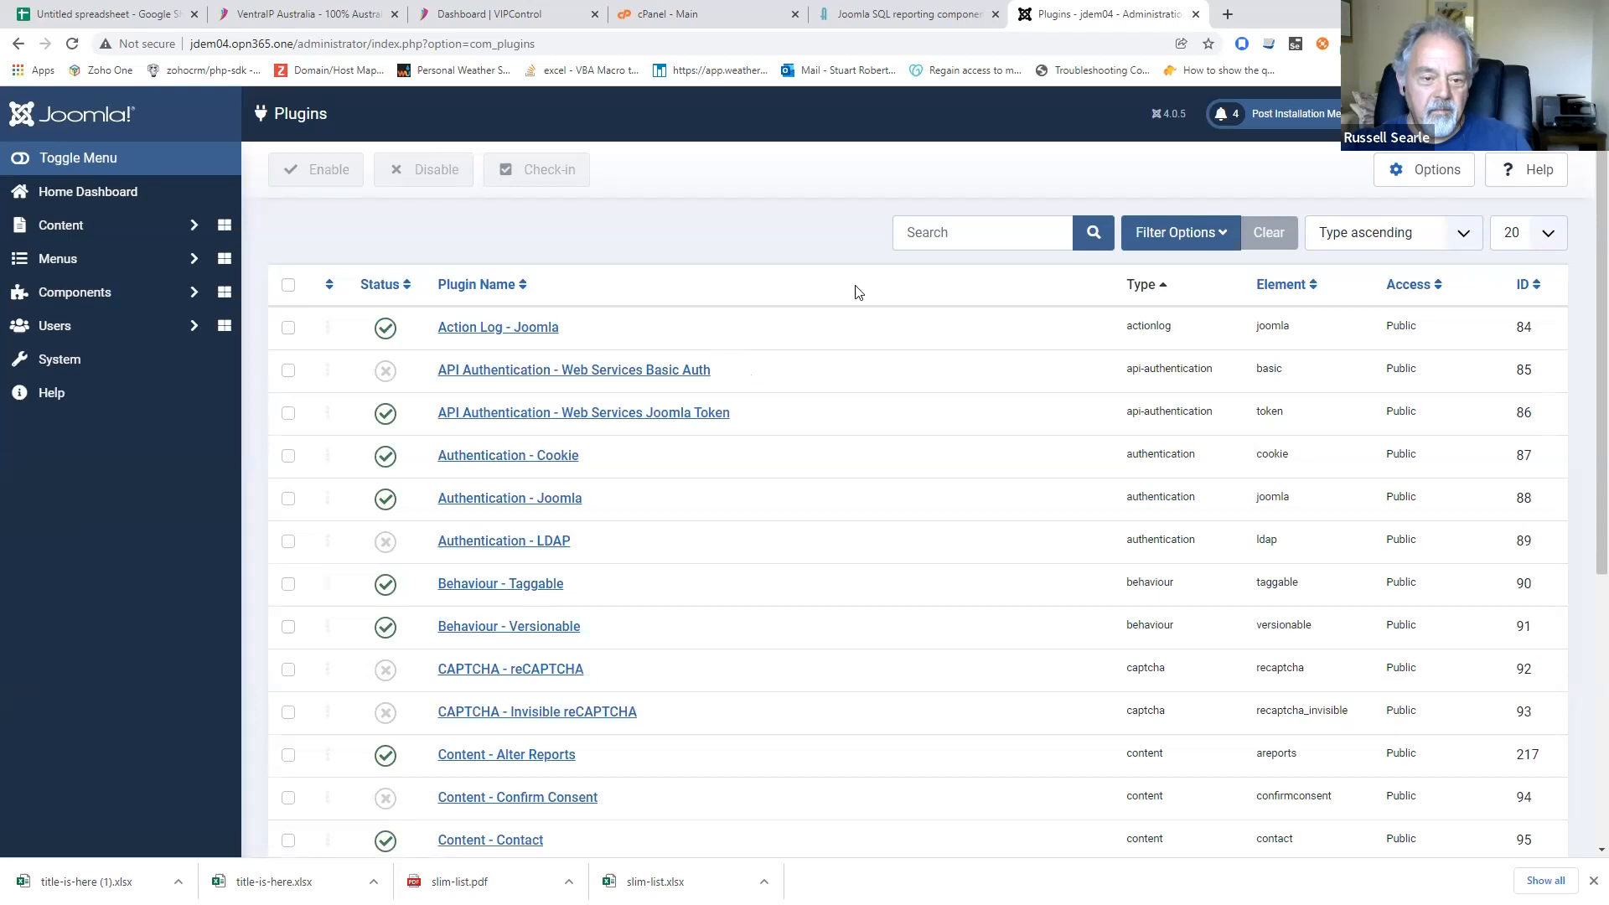
left_click(932, 231)
type("a")
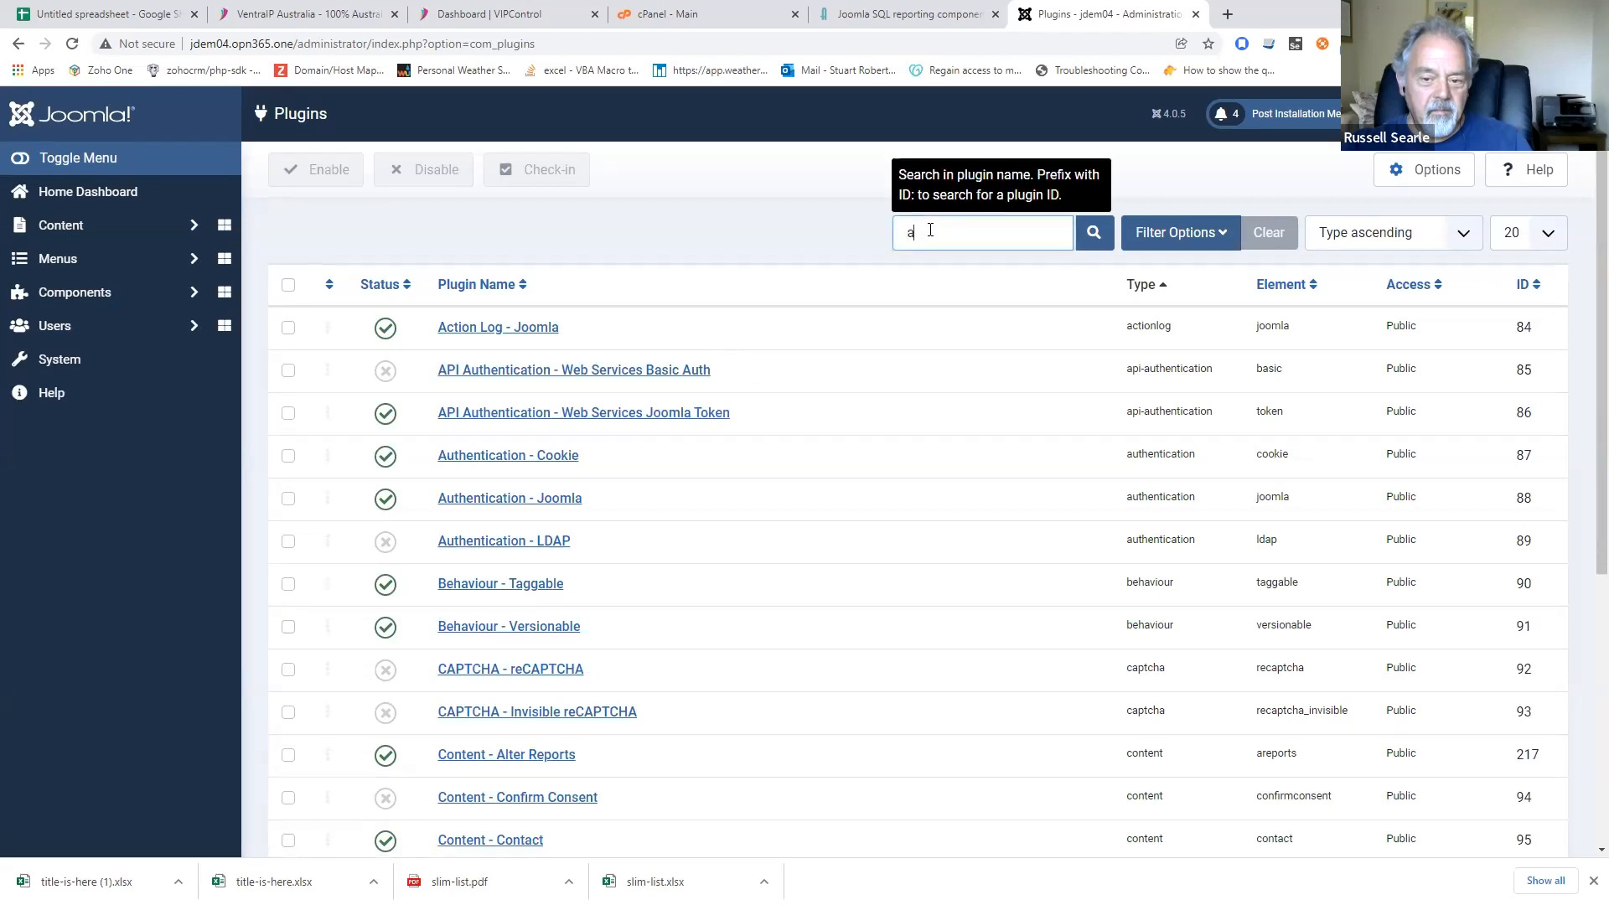
type("lter")
left_click(1095, 243)
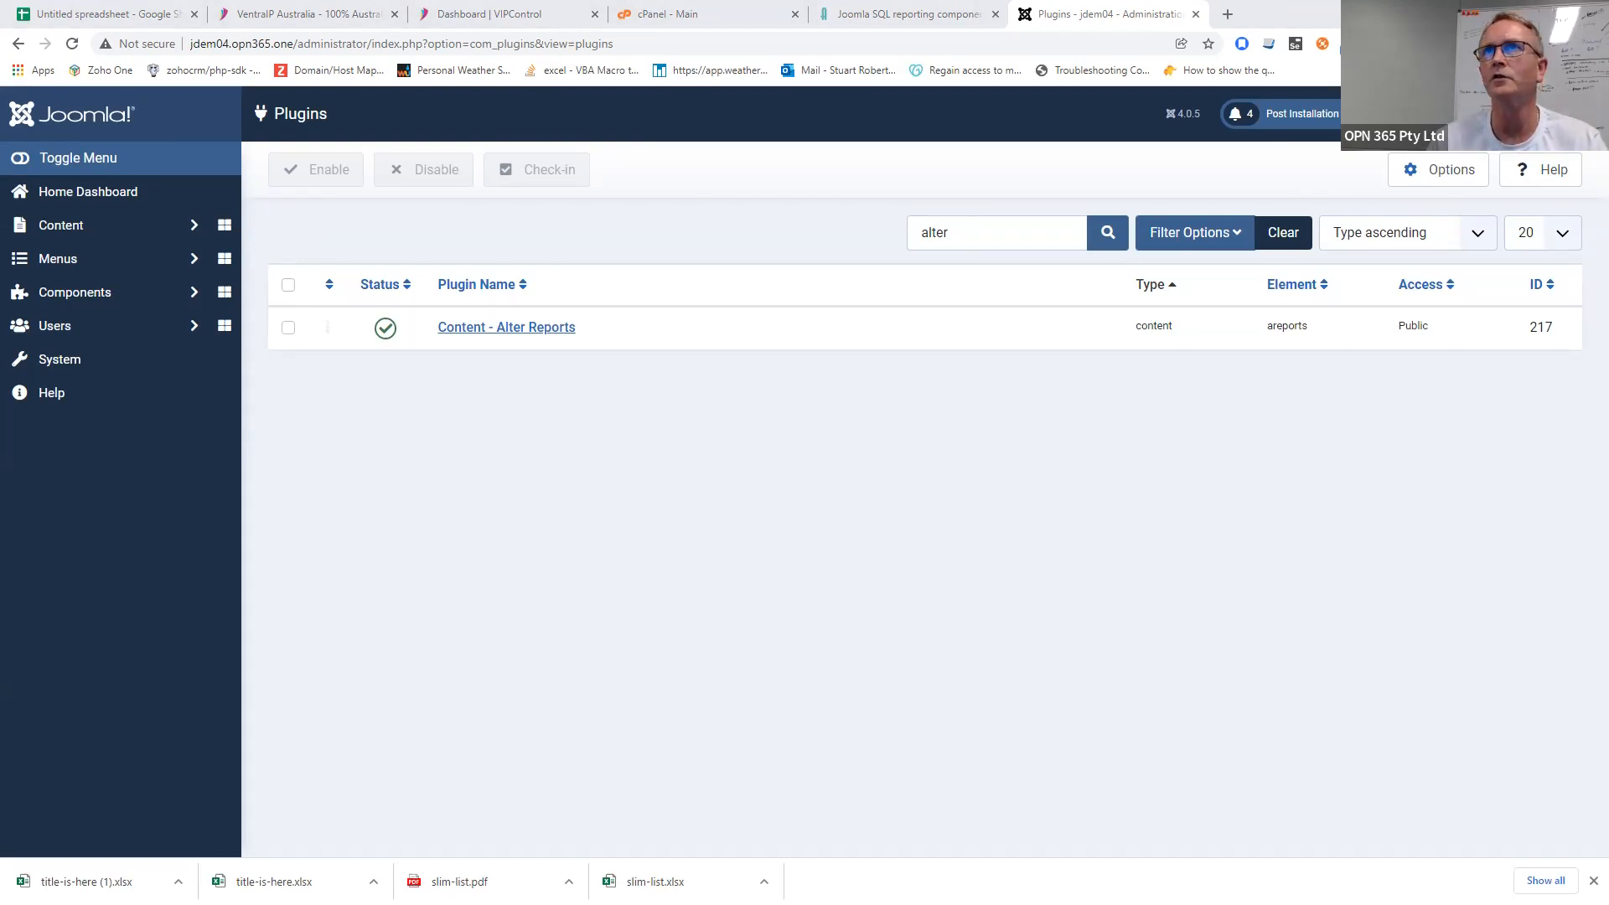
- Compare the Alter Reports manual's embedding instructions with the Content - Alter Reports plugin's Editor Button setting, and close the plugin without saving
double_click(372, 26)
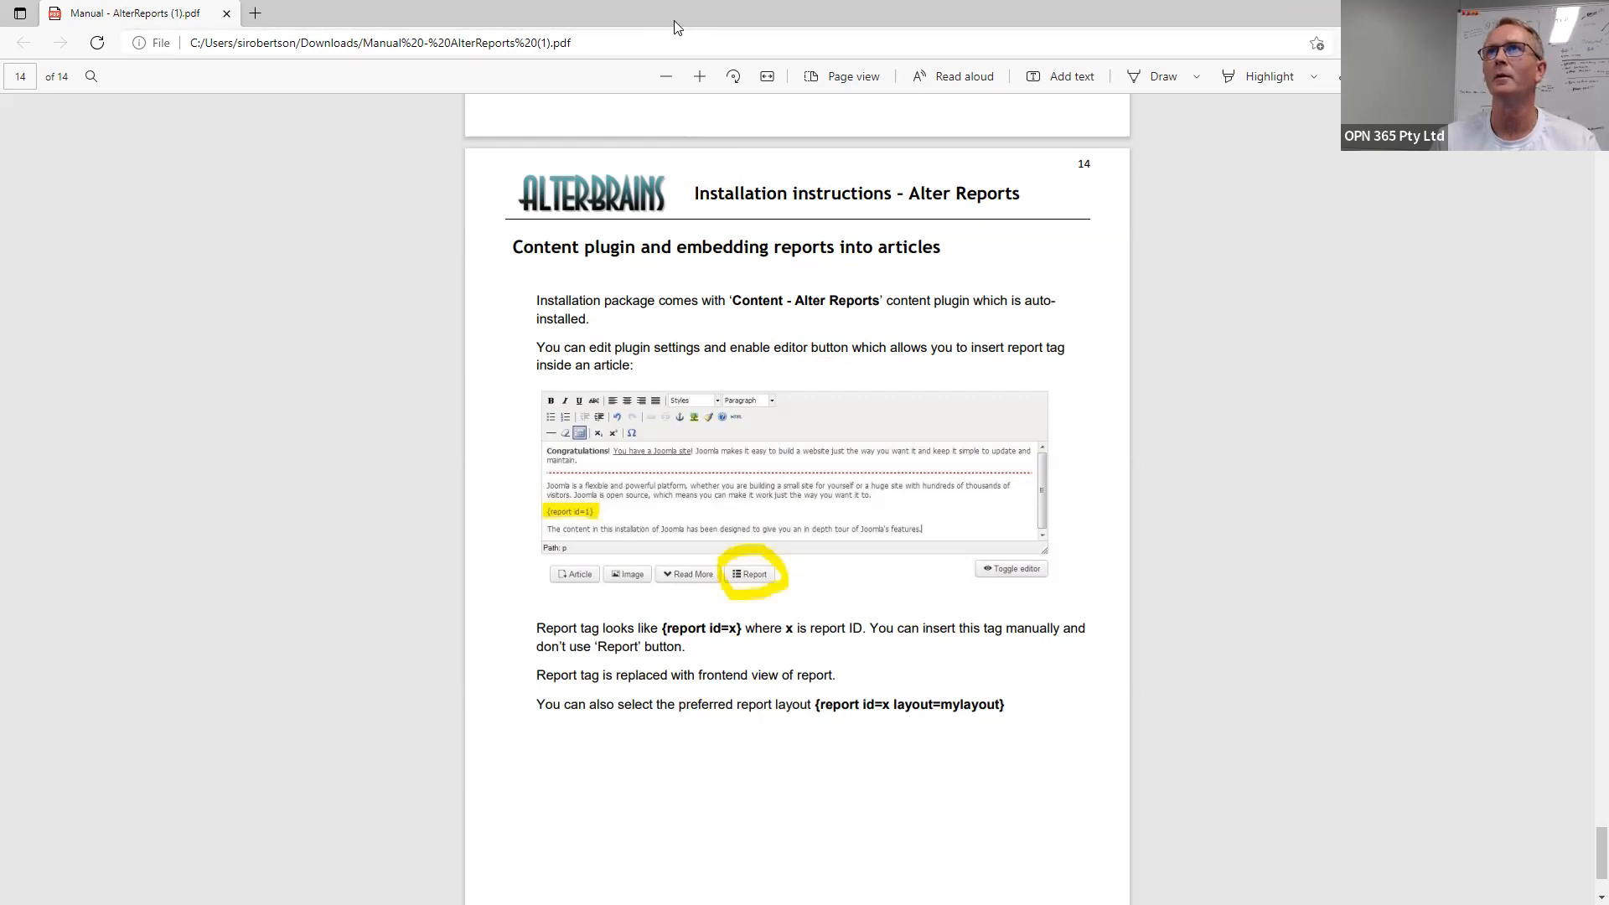
key("alt+Tab")
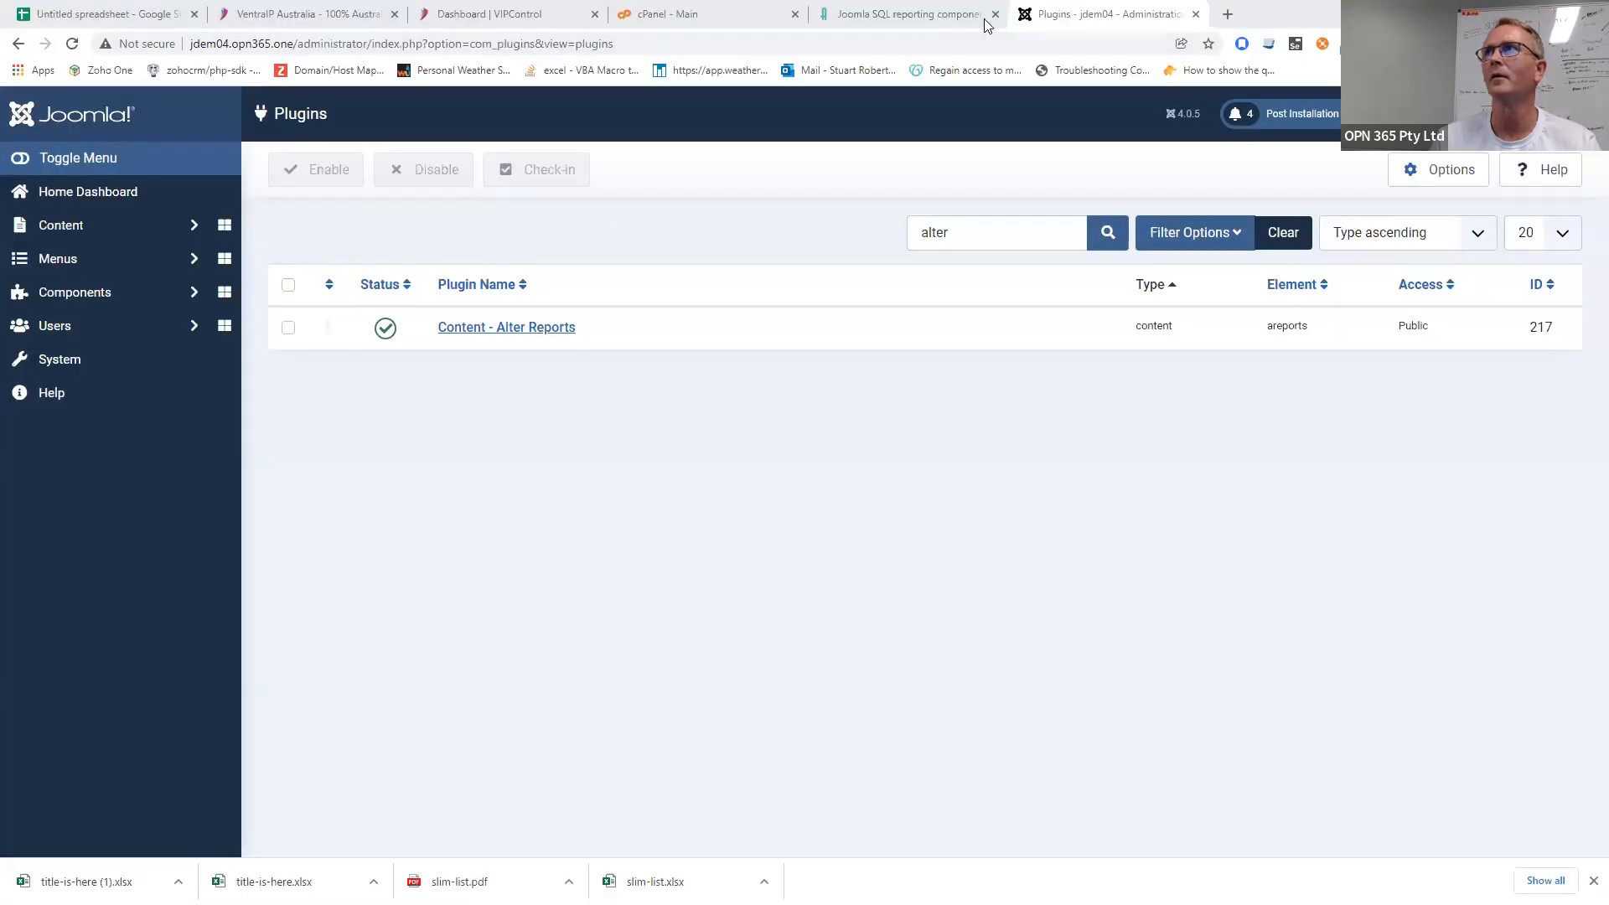
left_click(496, 338)
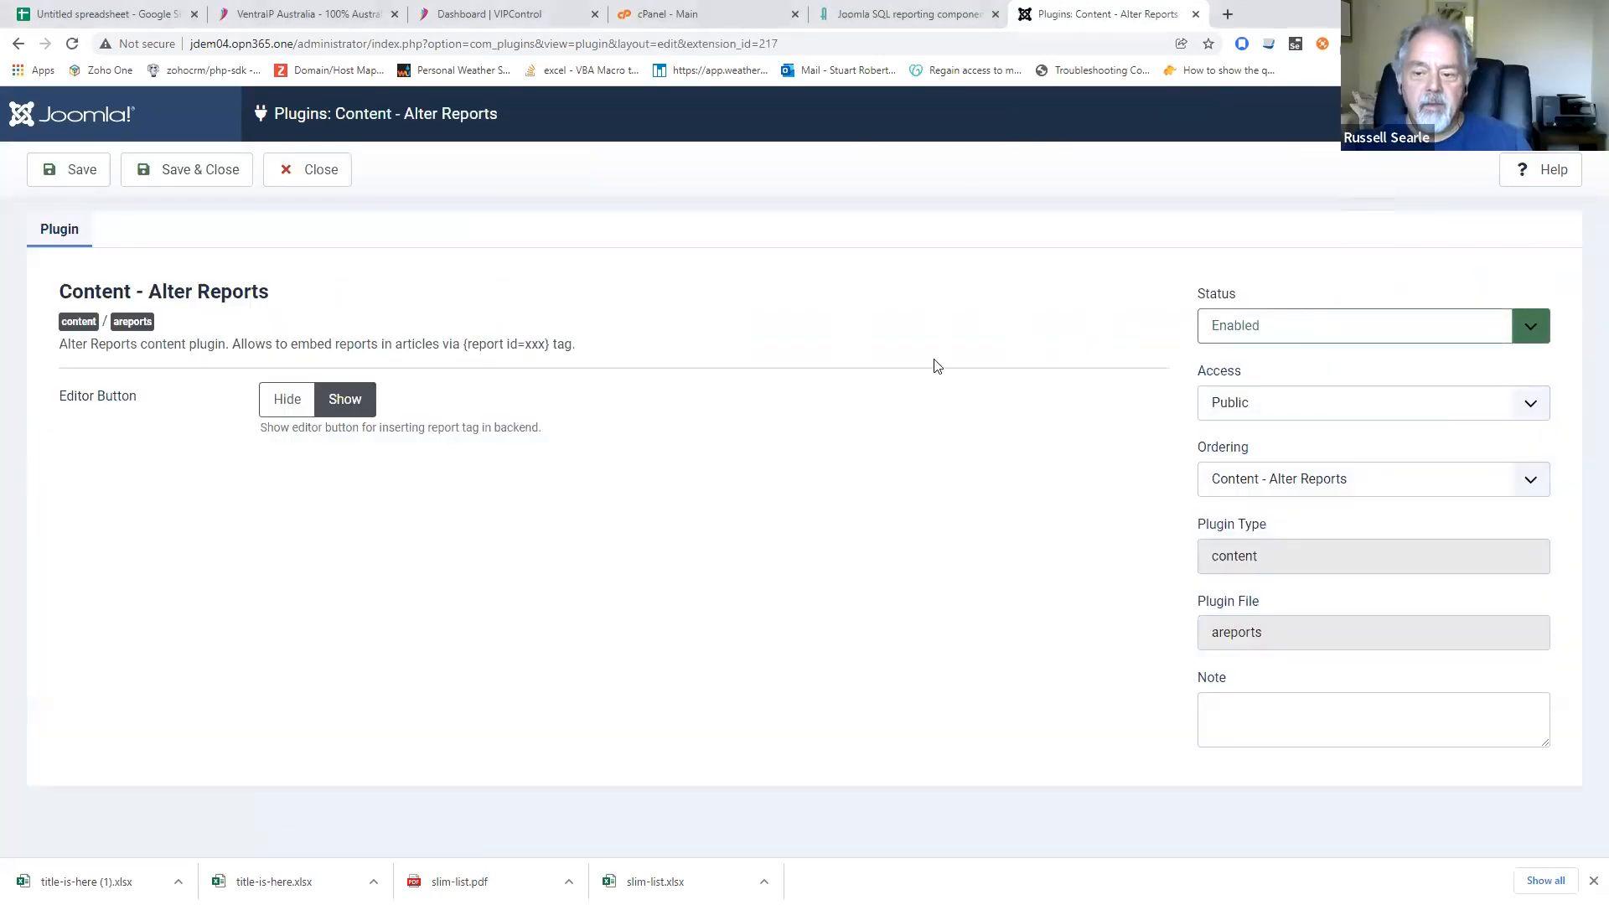
left_click(295, 399)
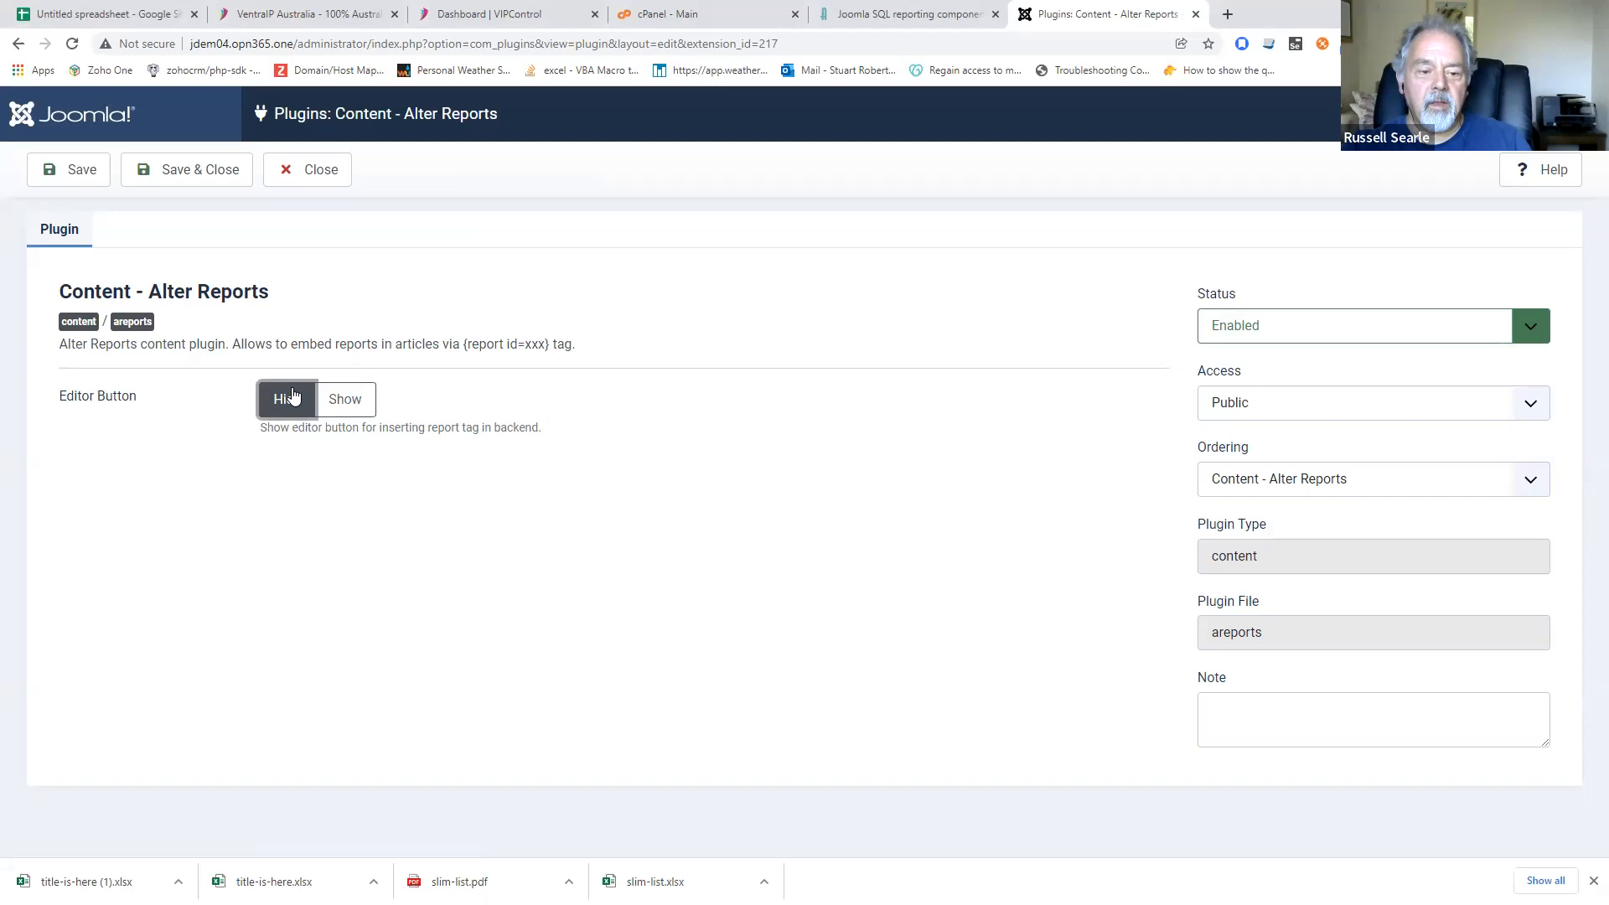
left_click(360, 401)
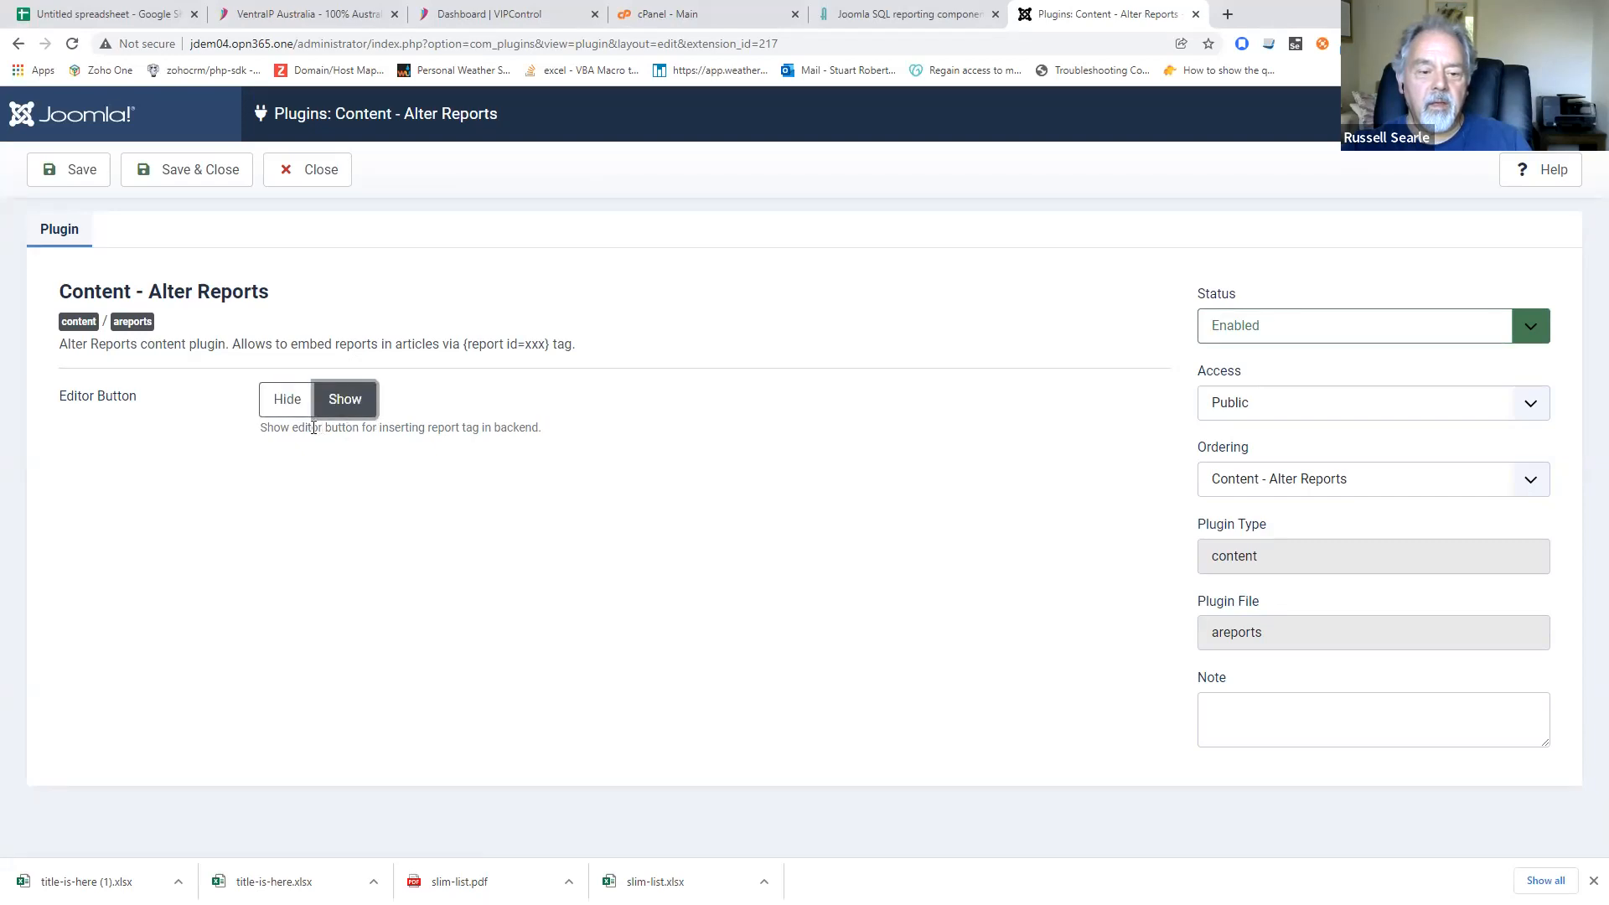
left_click_drag(61, 399, 136, 399)
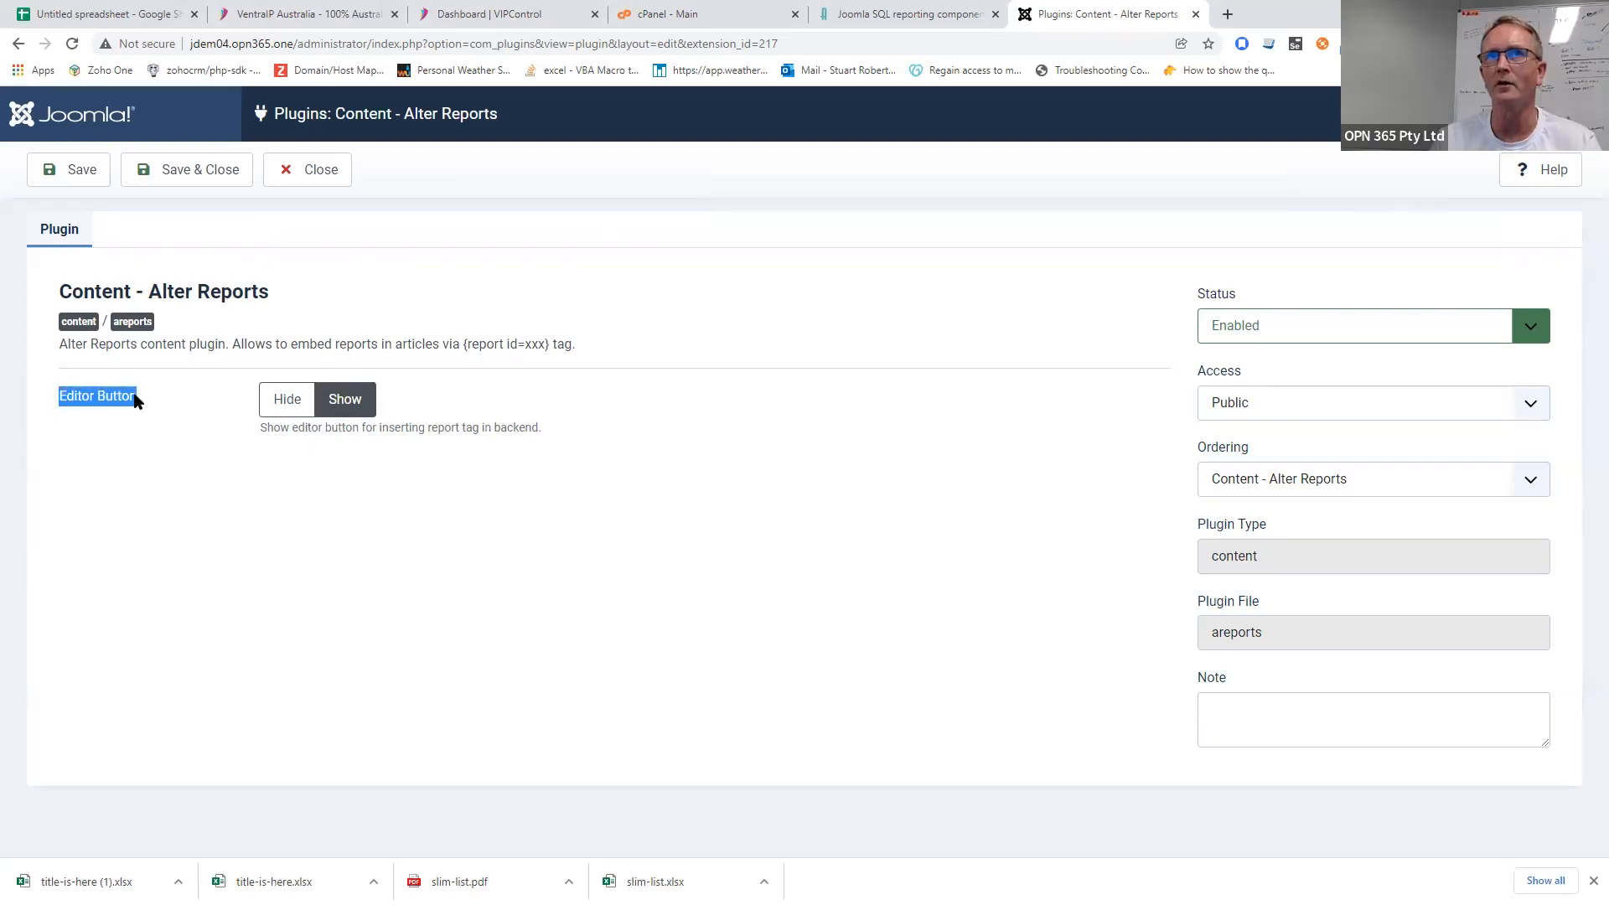
left_click(136, 399)
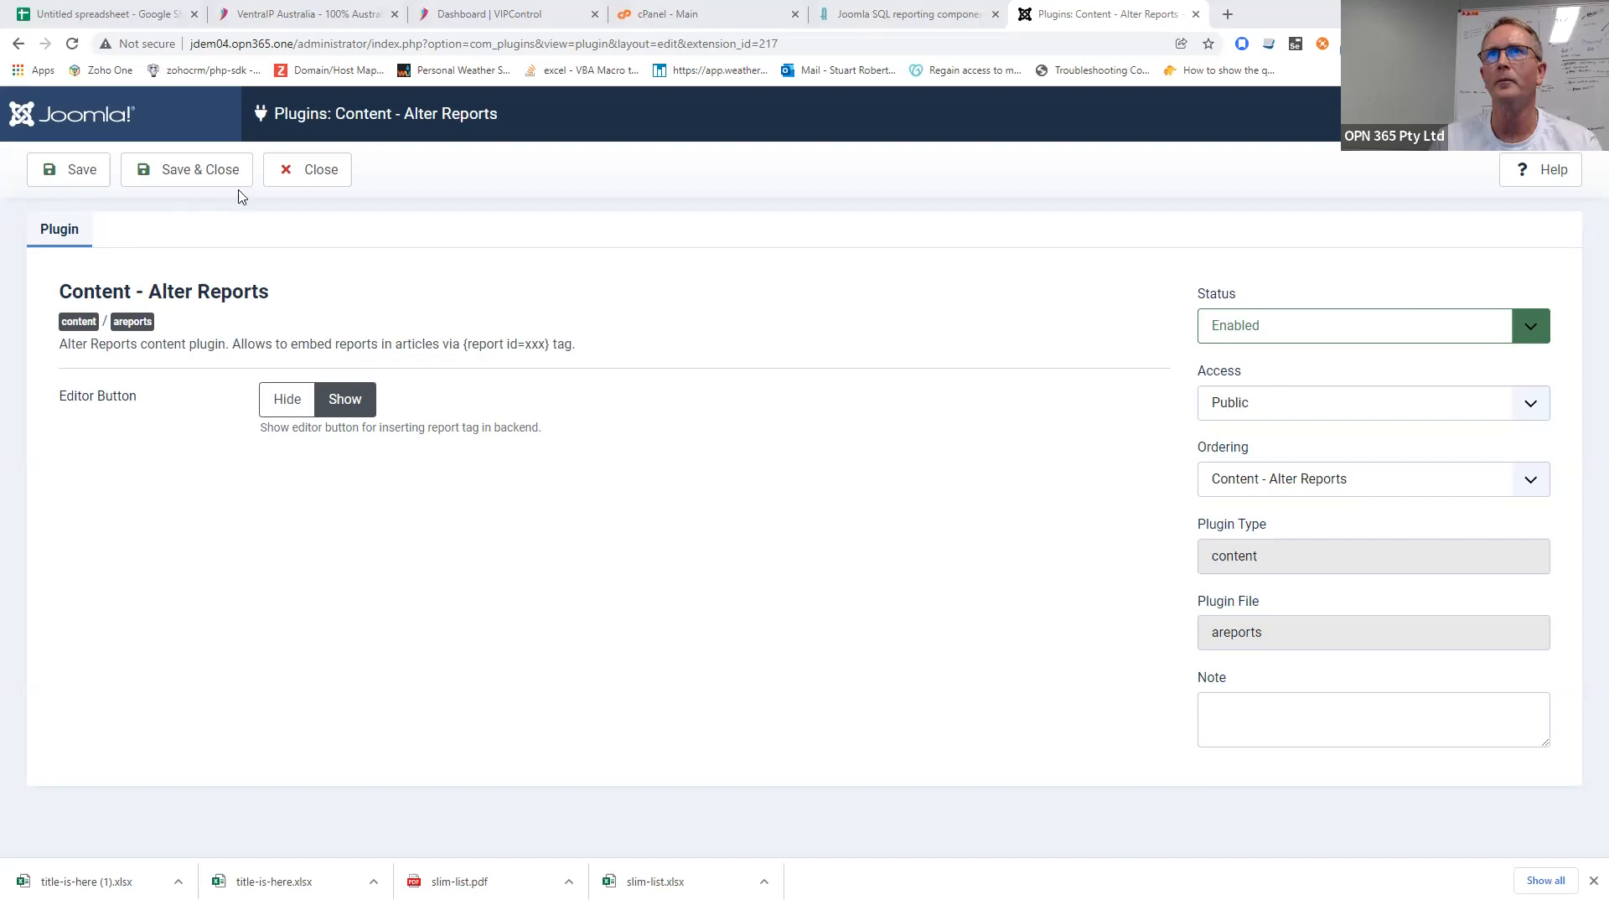
left_click(292, 179)
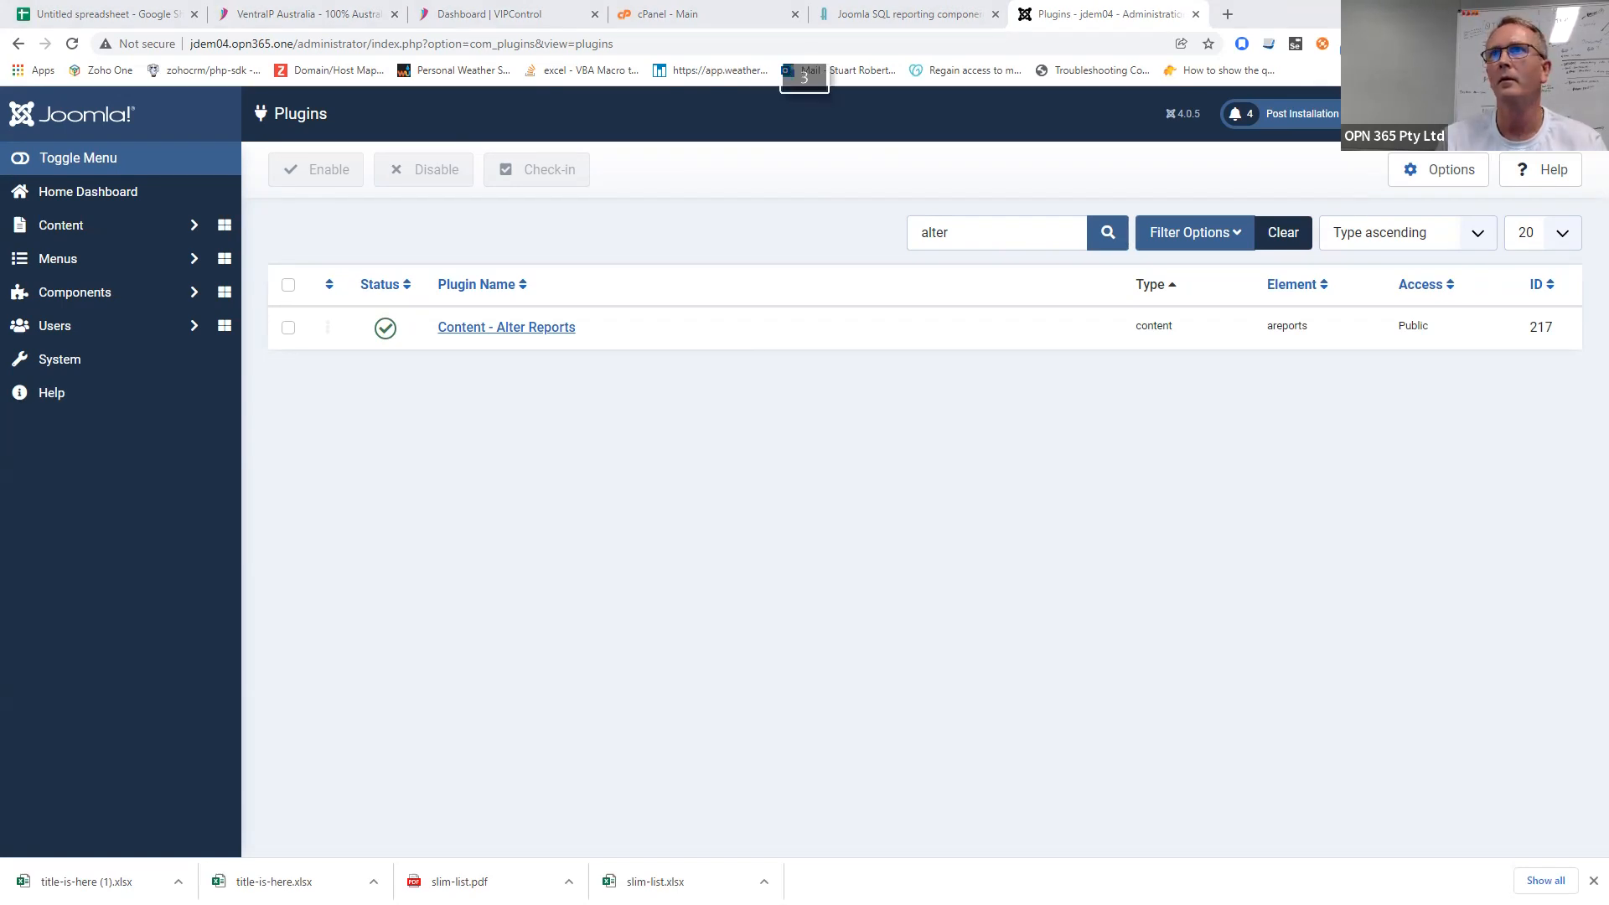
- Show the Interesting ARTICLES article on the Joomla 3 site and check the insertion options below its editor
left_click_drag(689, 25, 662, 30)
scroll(716, 119, "down", 1)
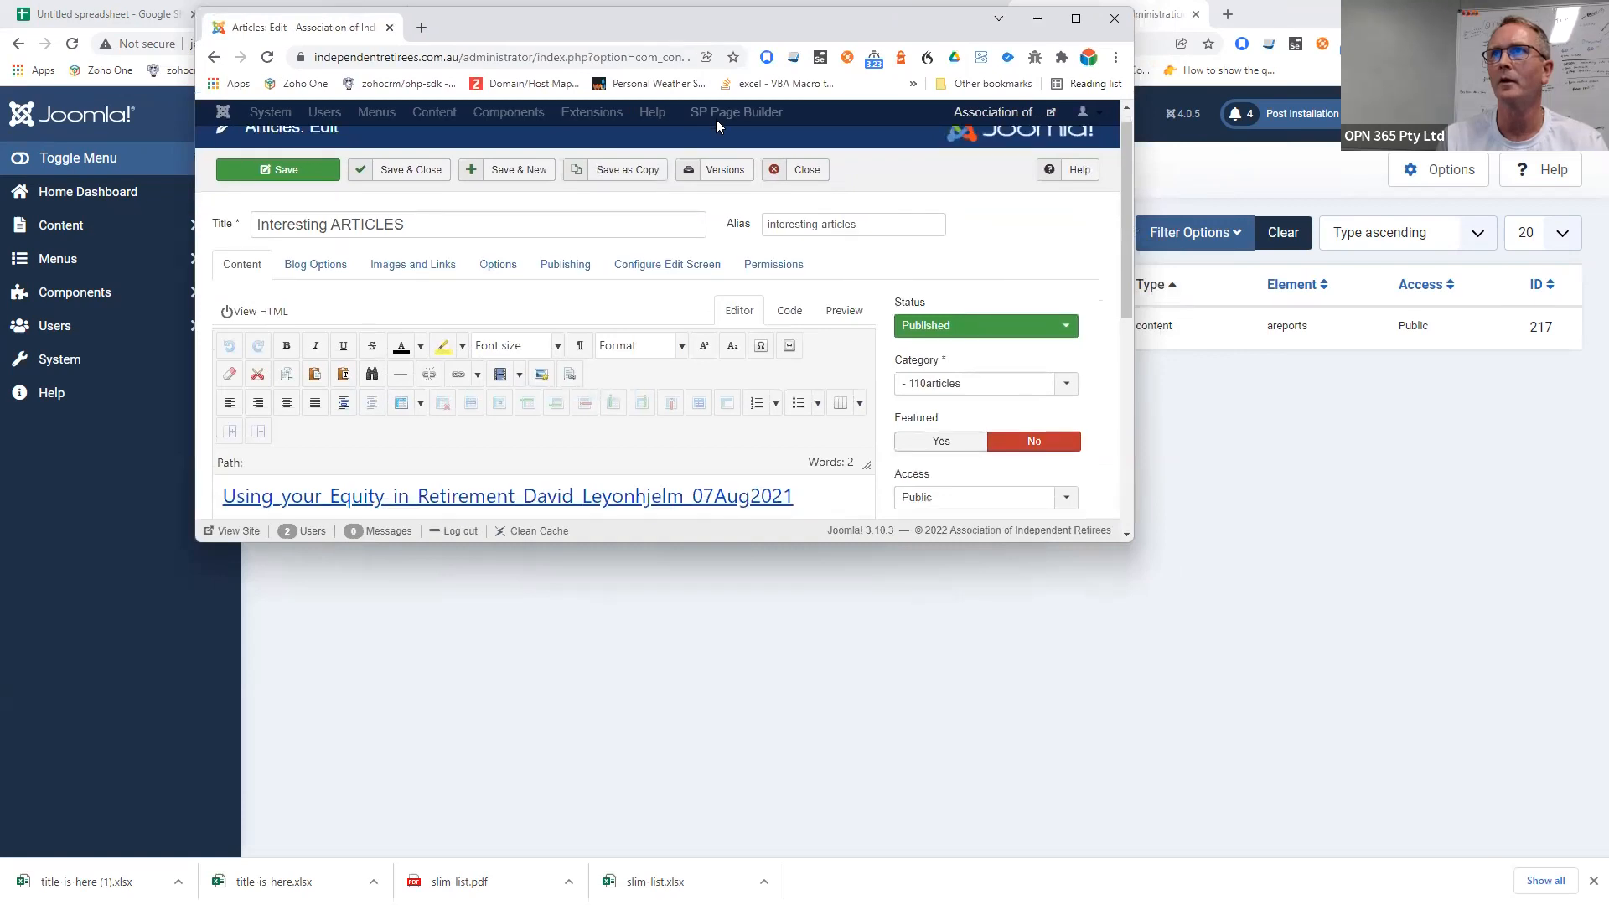
scroll(716, 119, "down", 6)
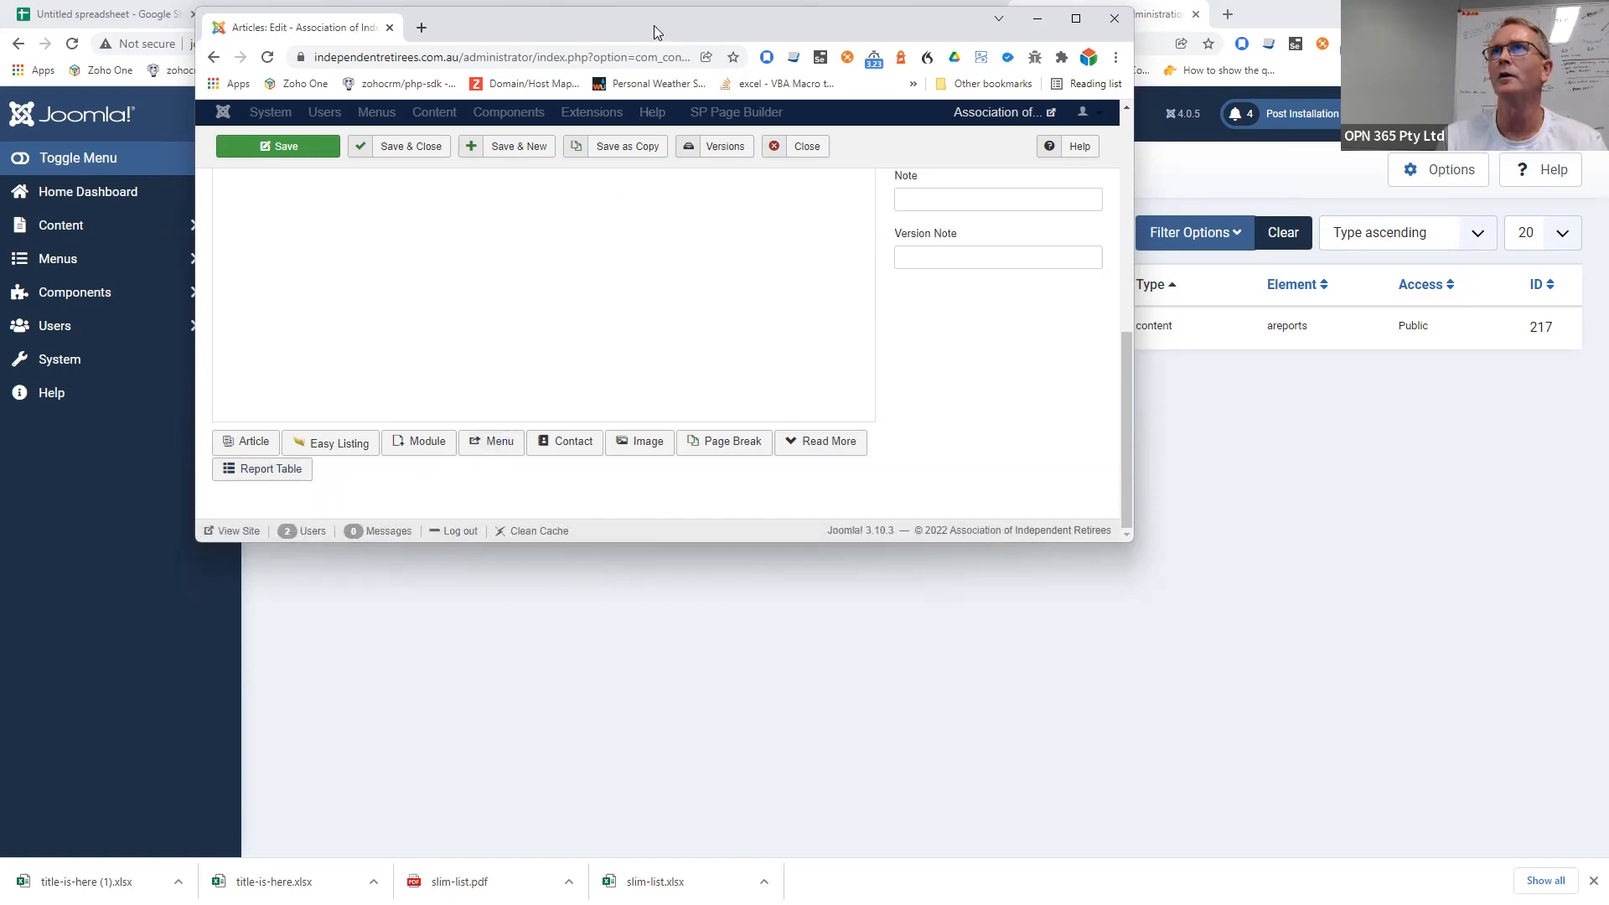
left_click(188, 131)
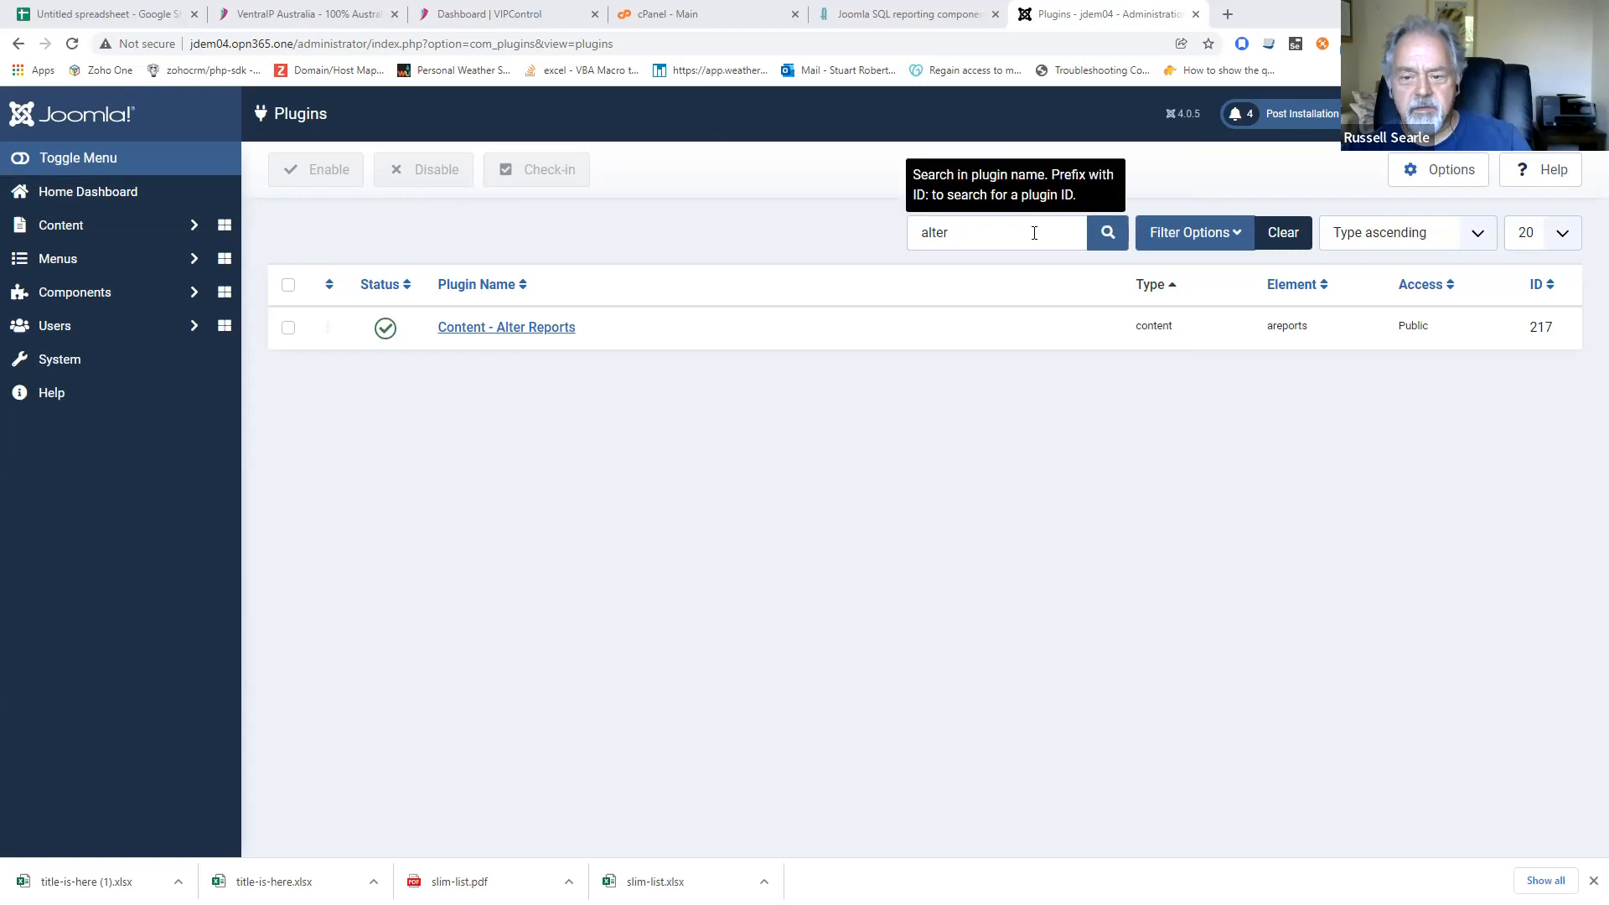
- Clear the plugin search and filter the plugin list by the editors-xtd type
left_click(1283, 232)
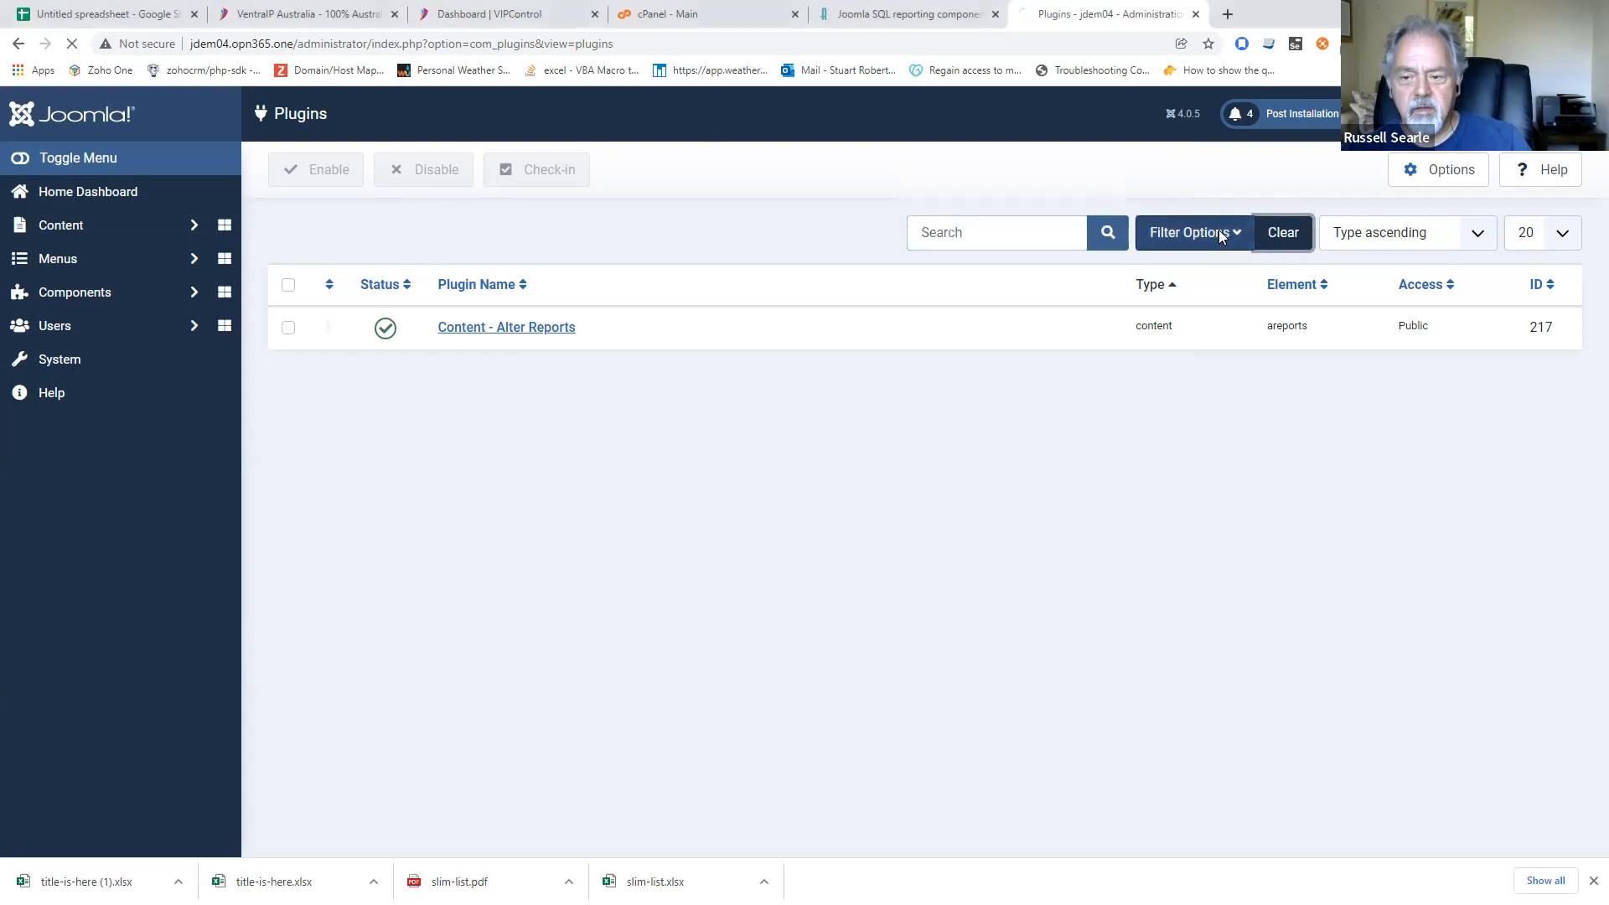
left_click(1222, 234)
left_click(1218, 236)
left_click(1214, 237)
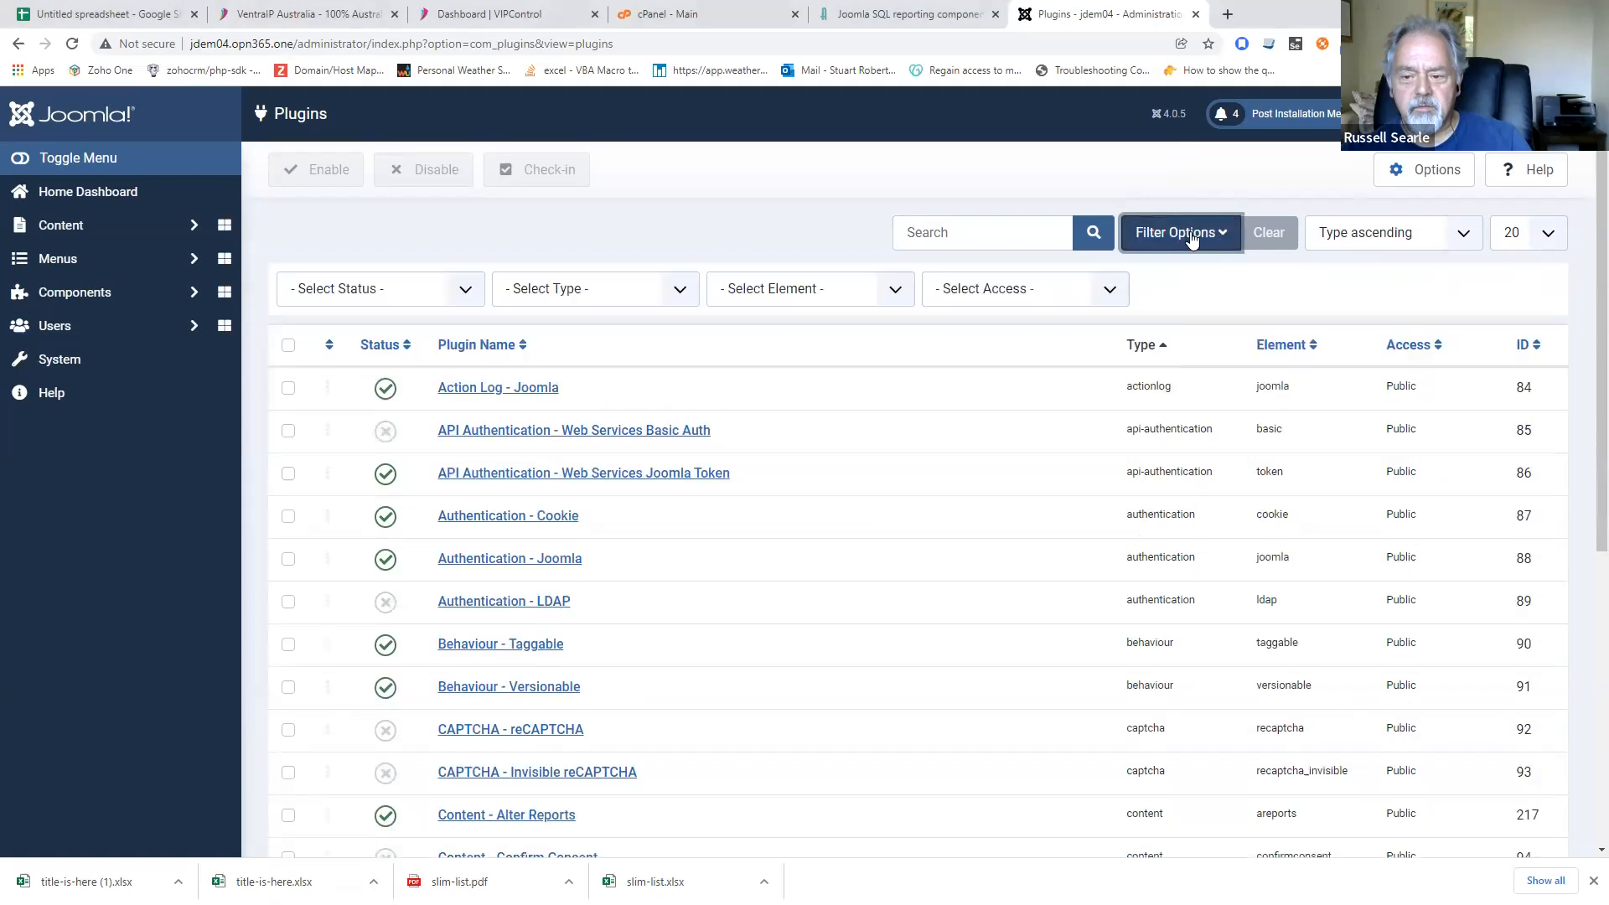
left_click(675, 300)
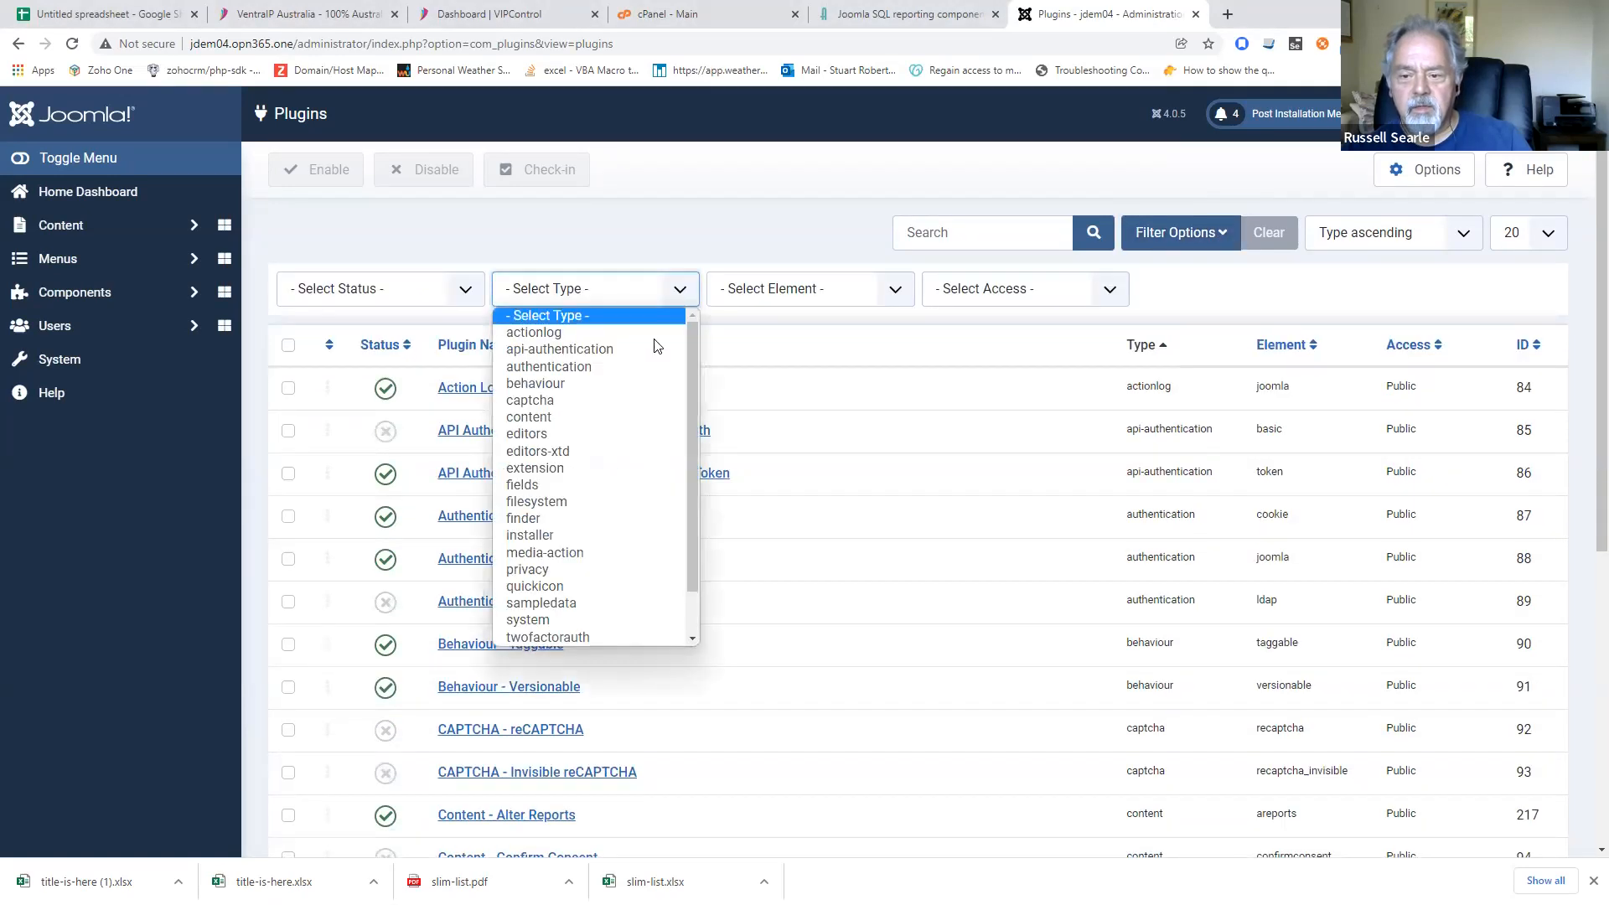
left_click(615, 451)
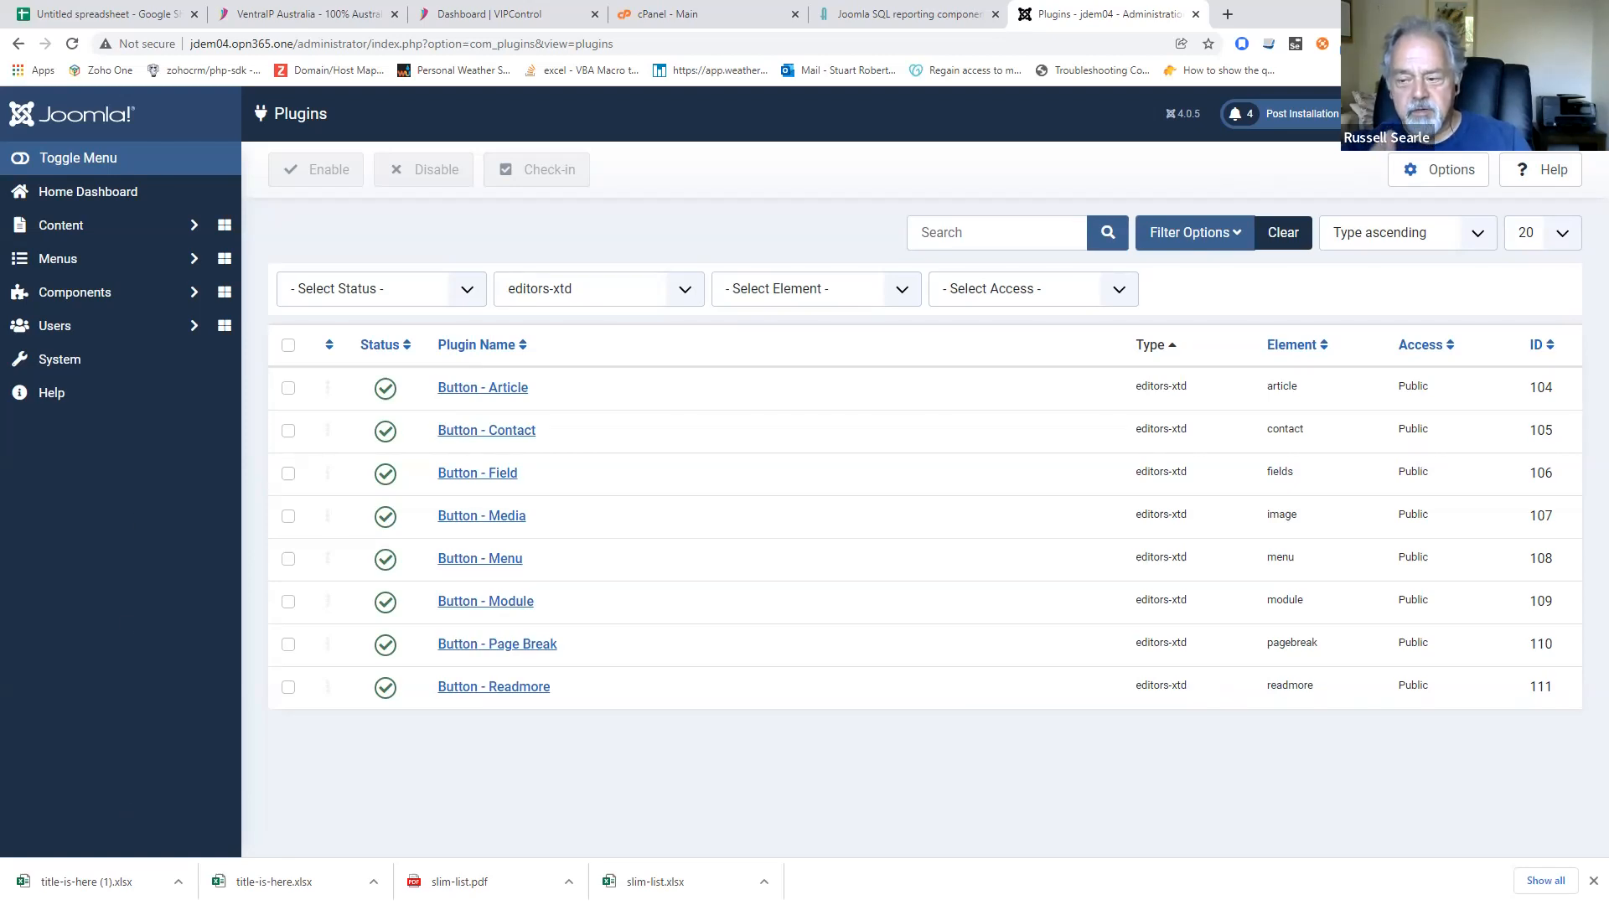
- Bring up the Alter Reports manual's page on embedding reports together with the Joomla 3 article editor for comparison
left_click_drag(64, 904, 64, 860)
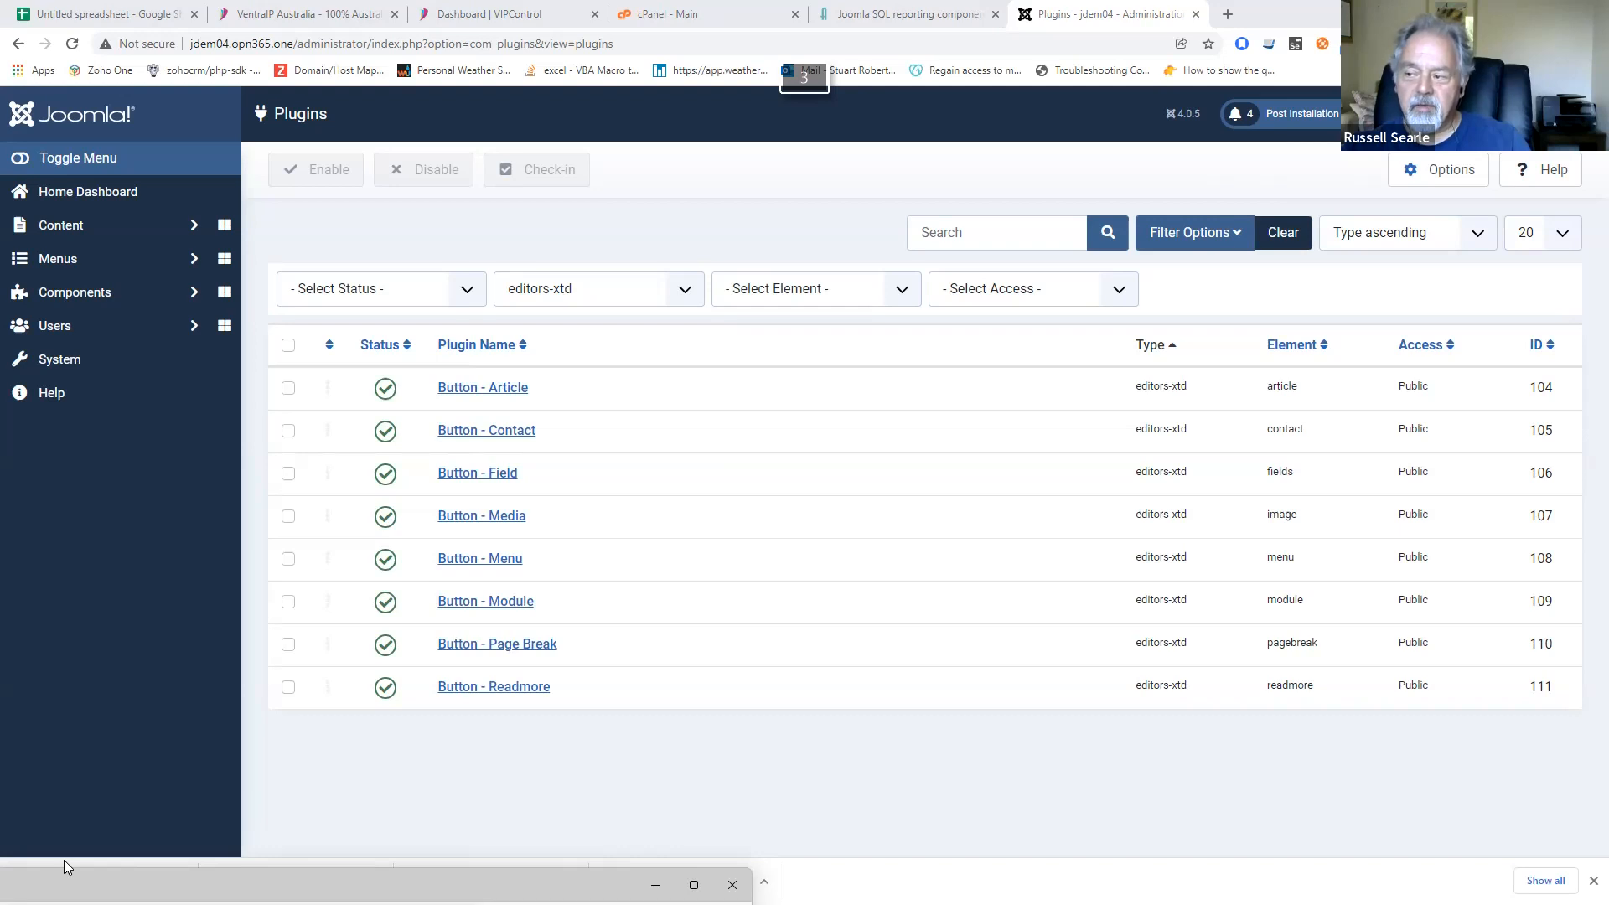
left_click_drag(63, 880, 800, 35)
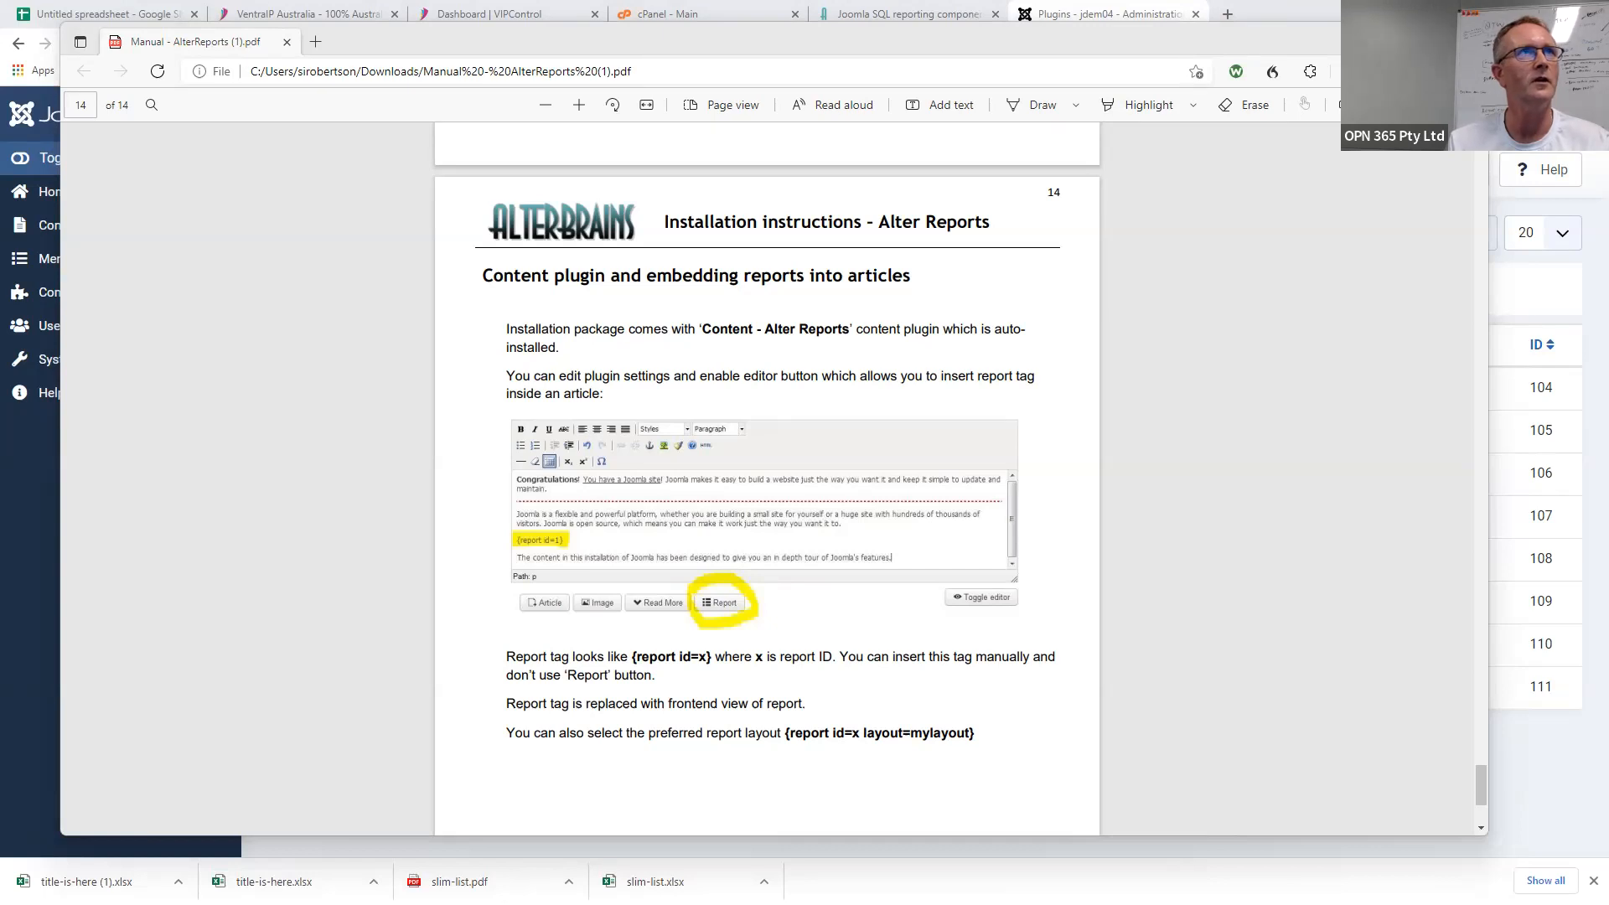
left_click_drag(891, 0, 891, 131)
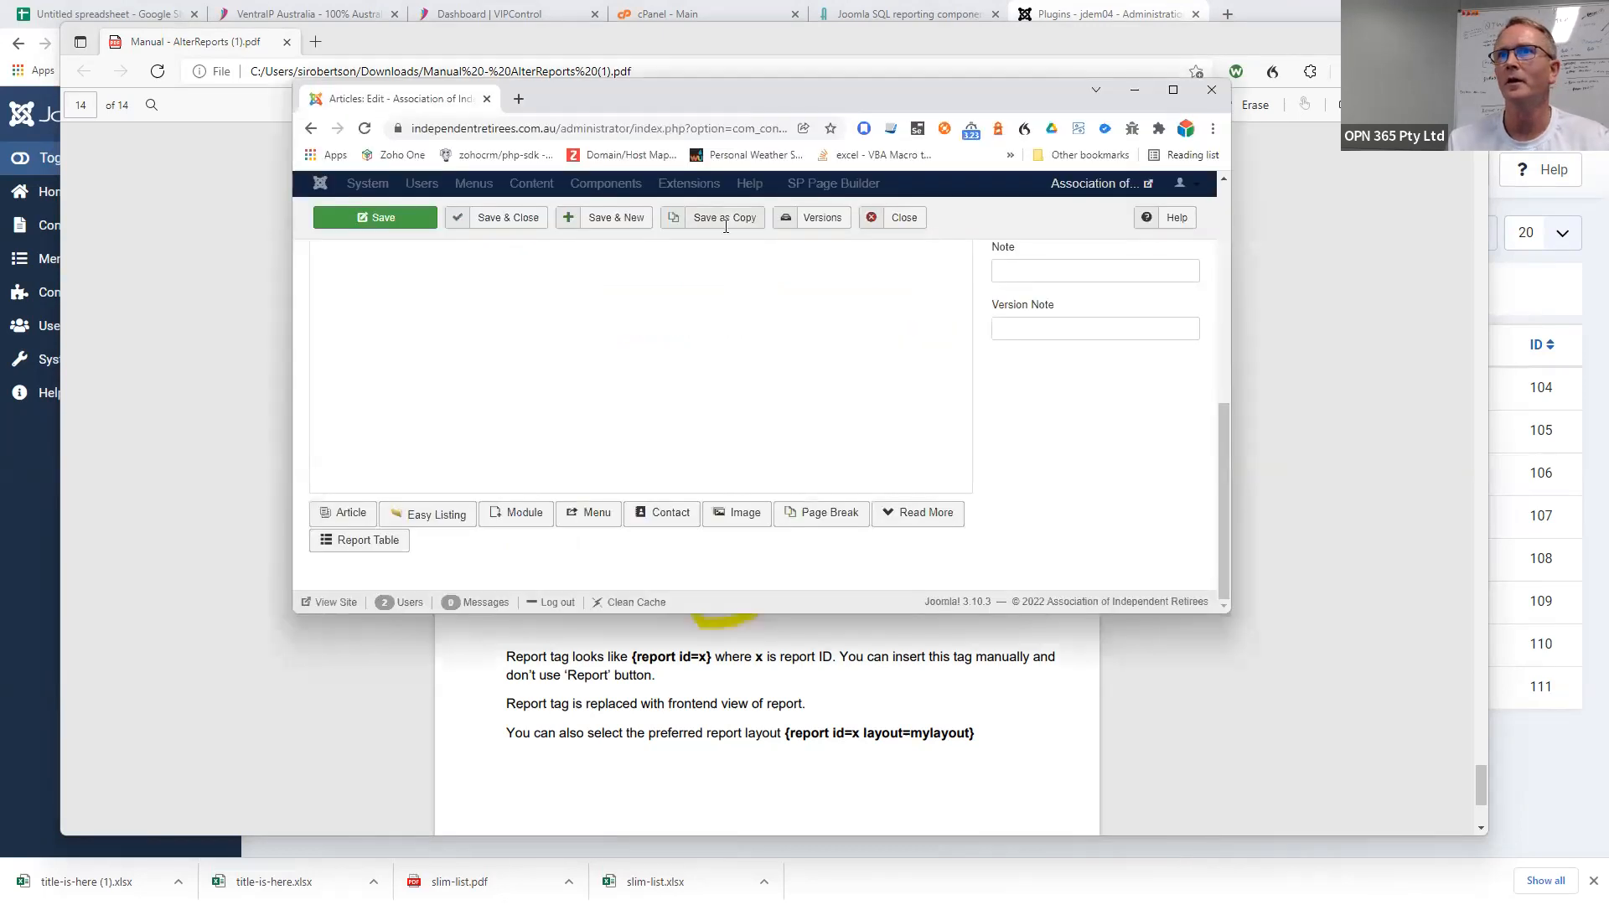
left_click_drag(576, 91, 548, 14)
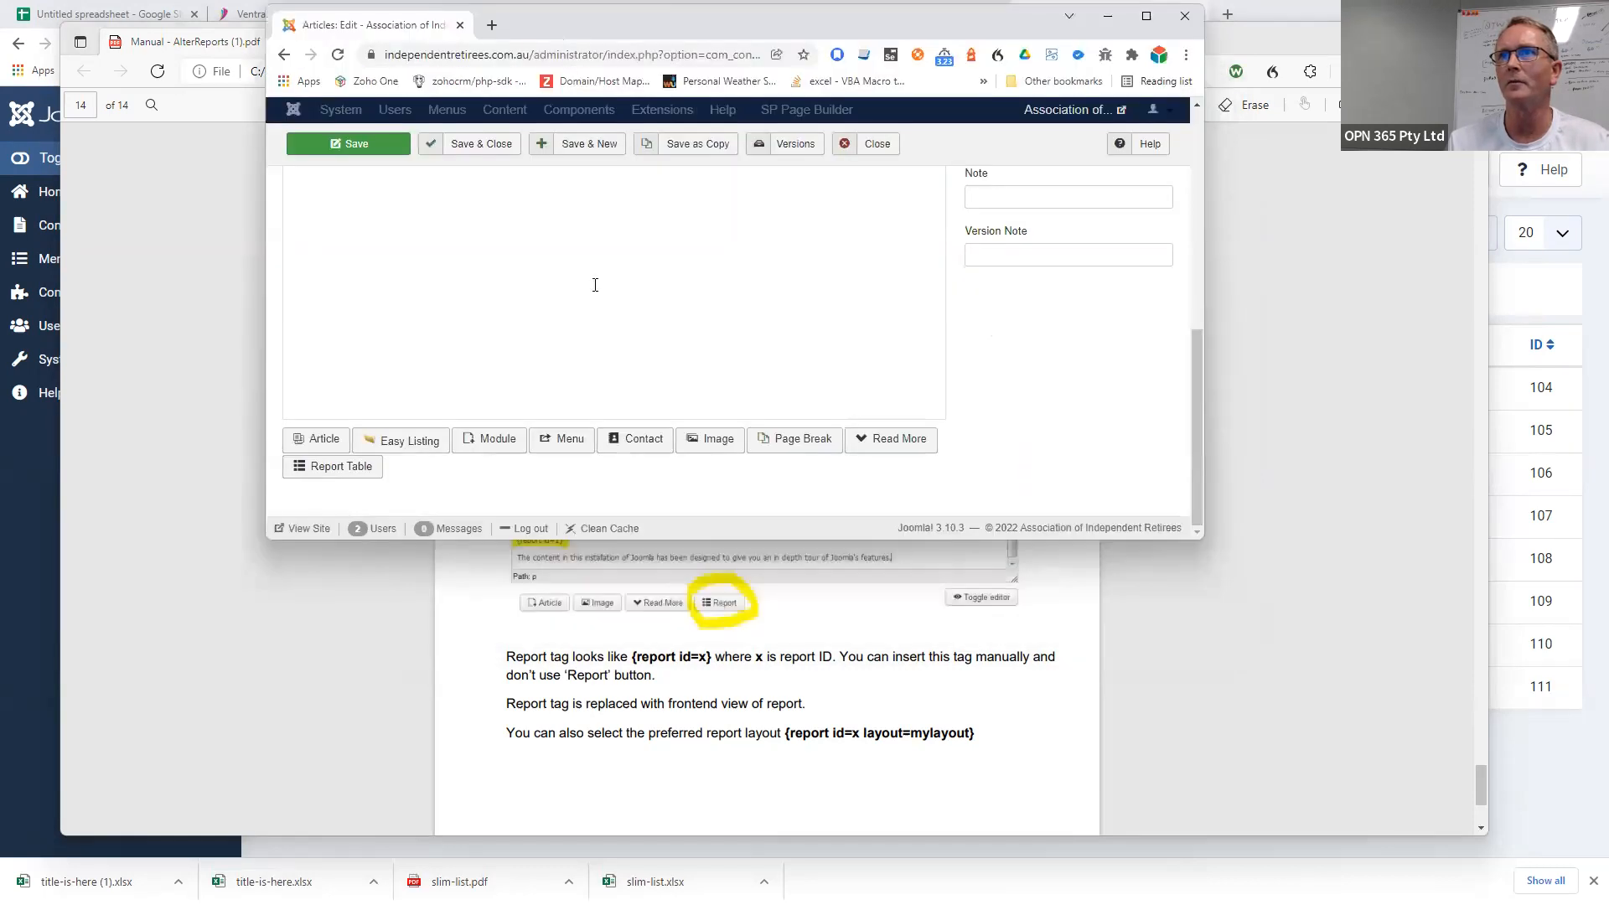
- Open the Joomla 3 article's report picker, filter the reports by the Division Info category, and close it without inserting a report
left_click(334, 470)
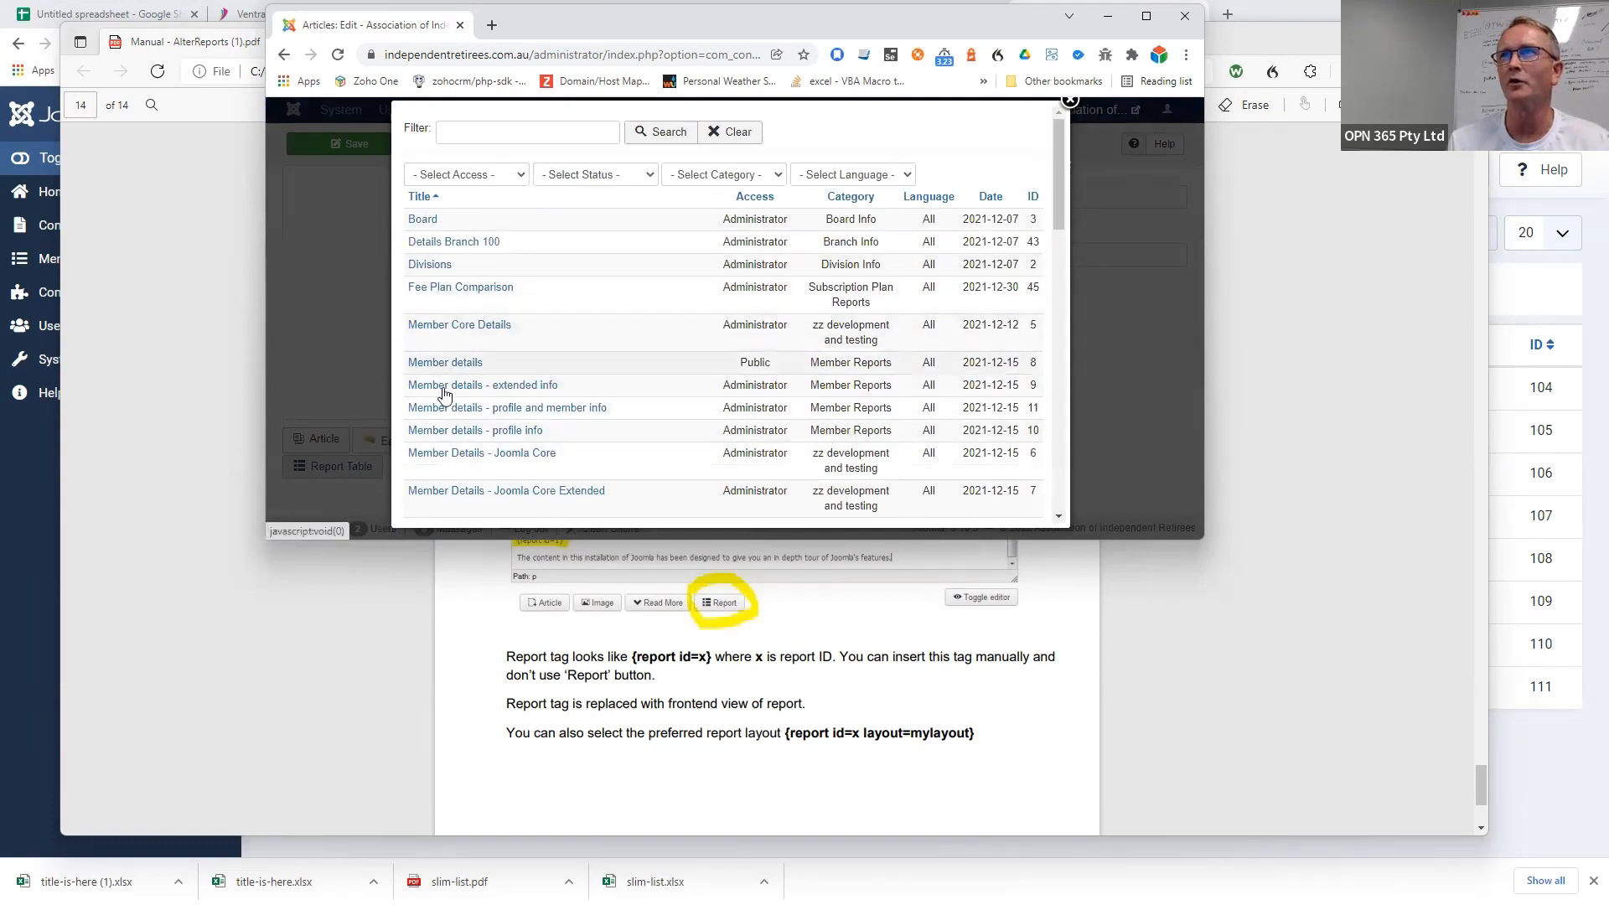
left_click(573, 177)
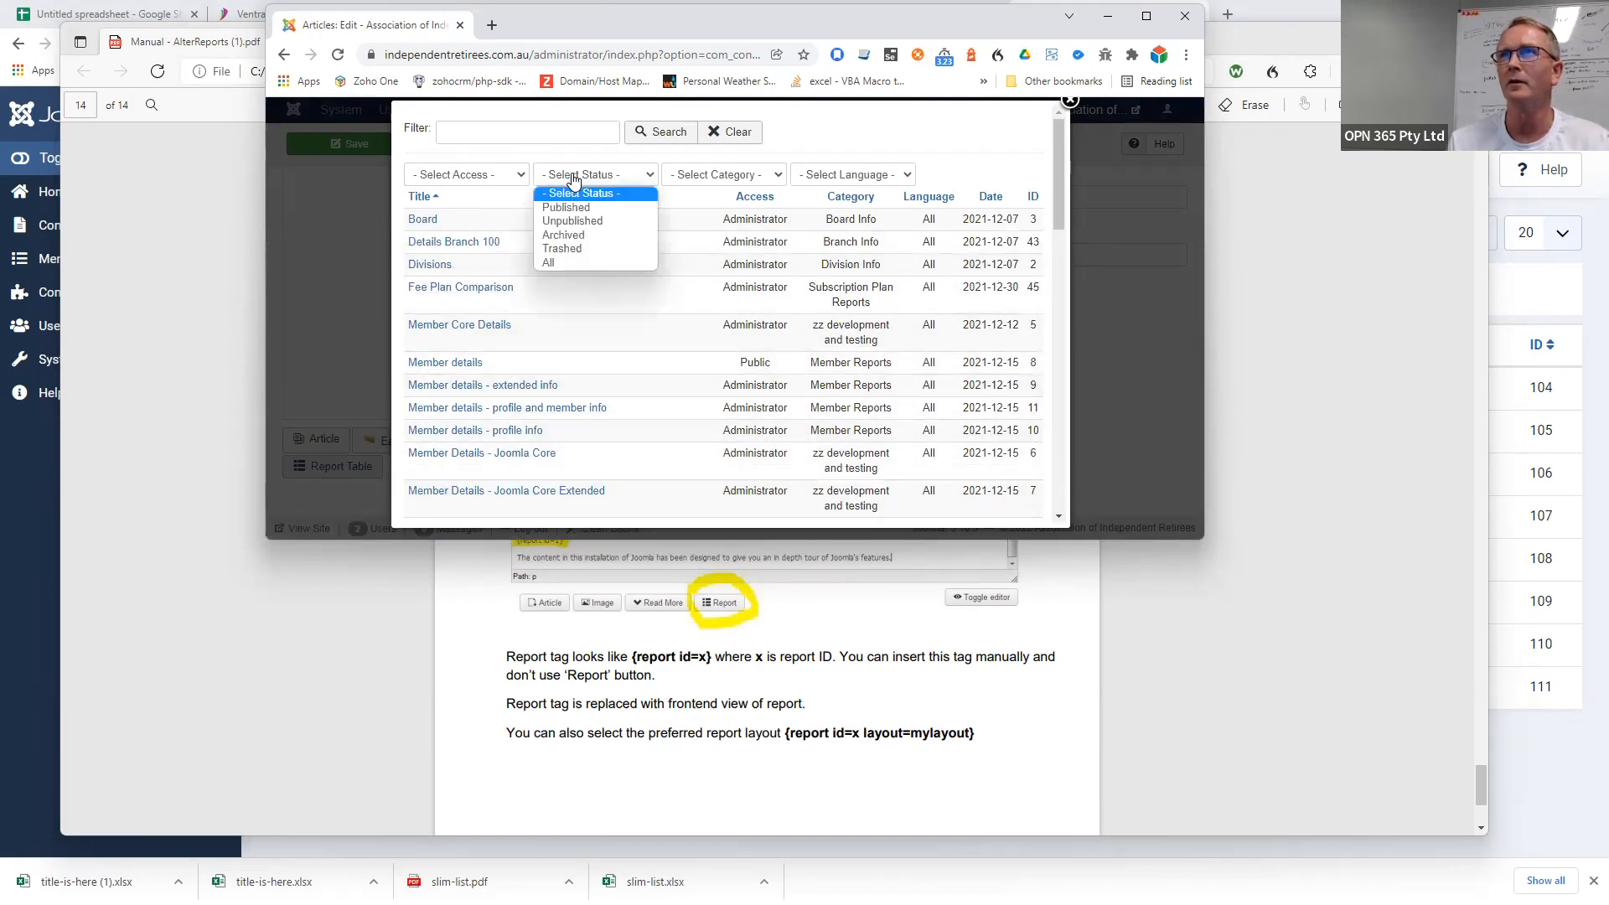
left_click(503, 178)
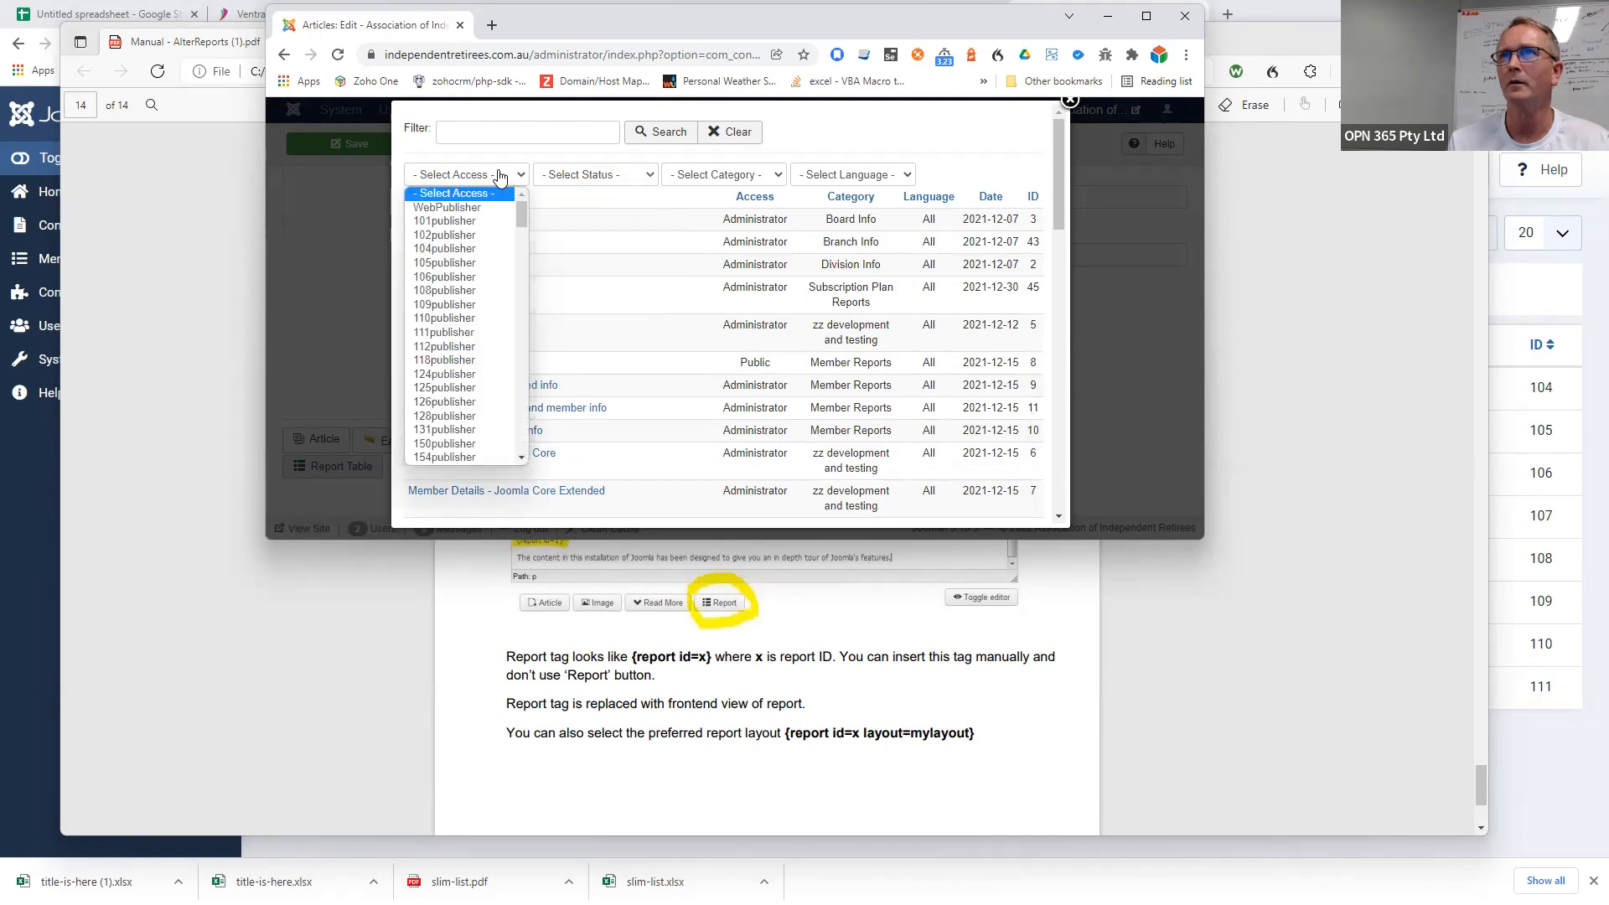
left_click(587, 178)
left_click(679, 177)
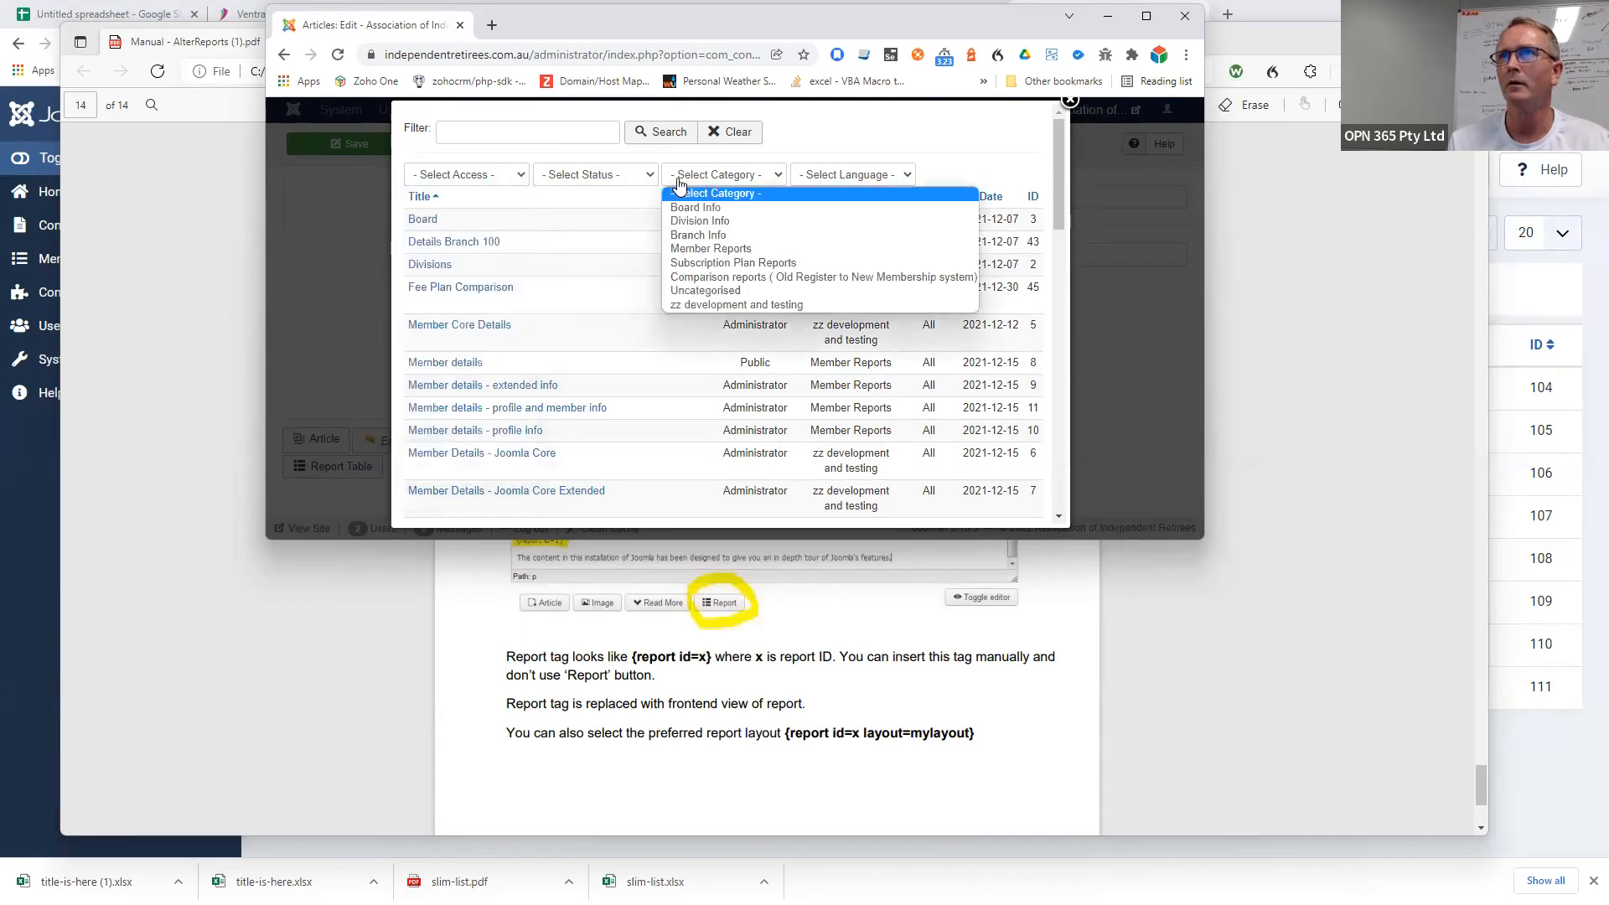
left_click(683, 221)
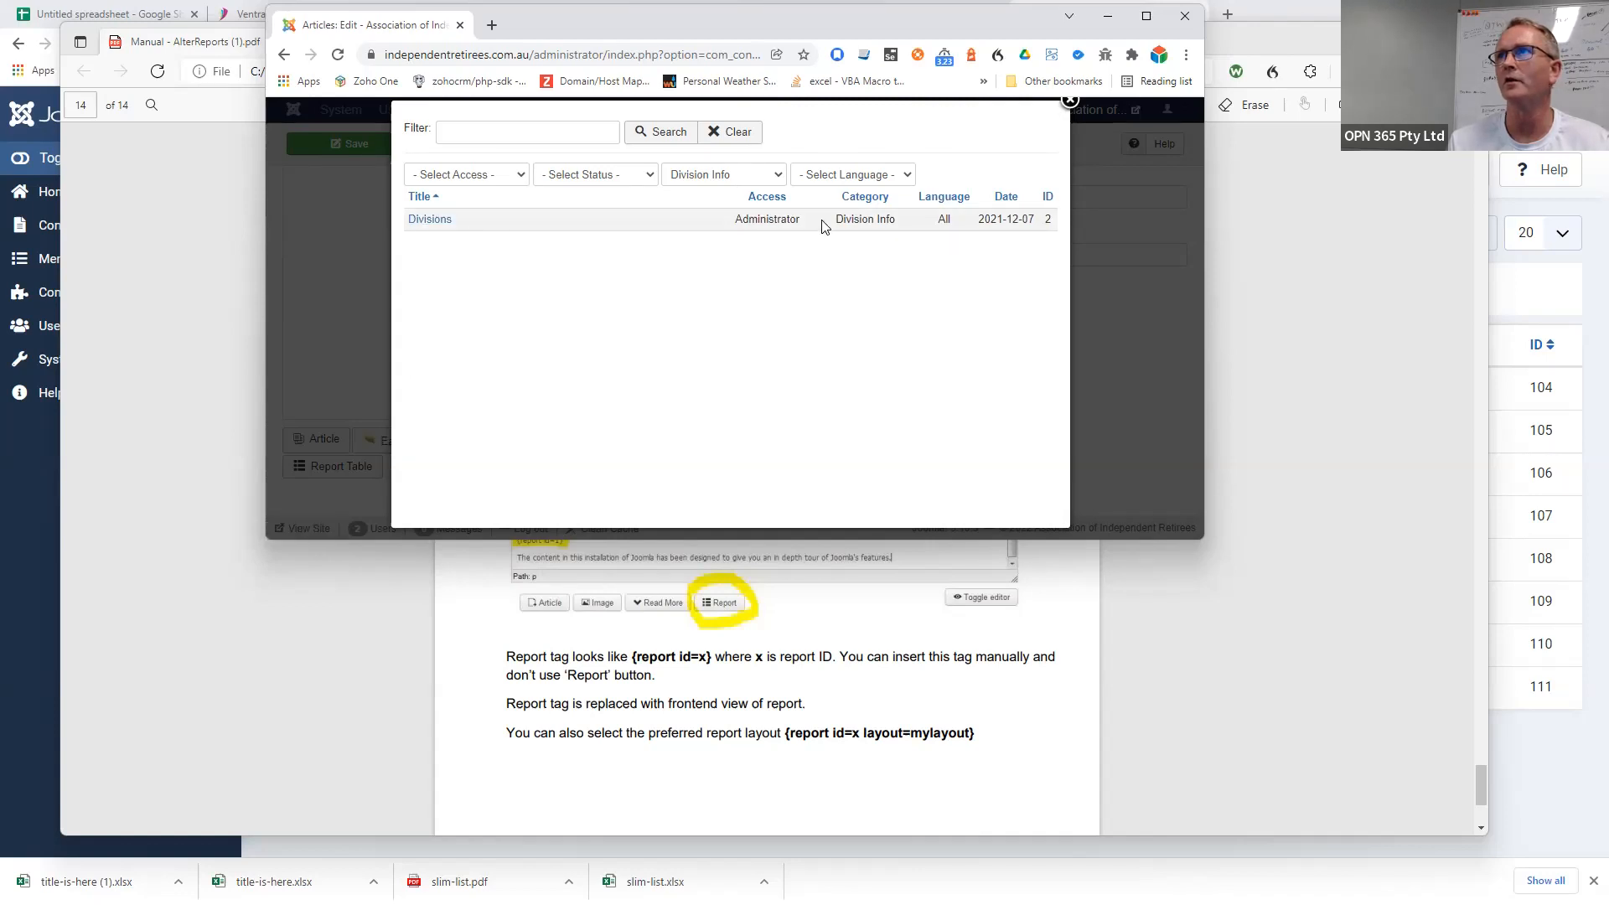
left_click(1069, 102)
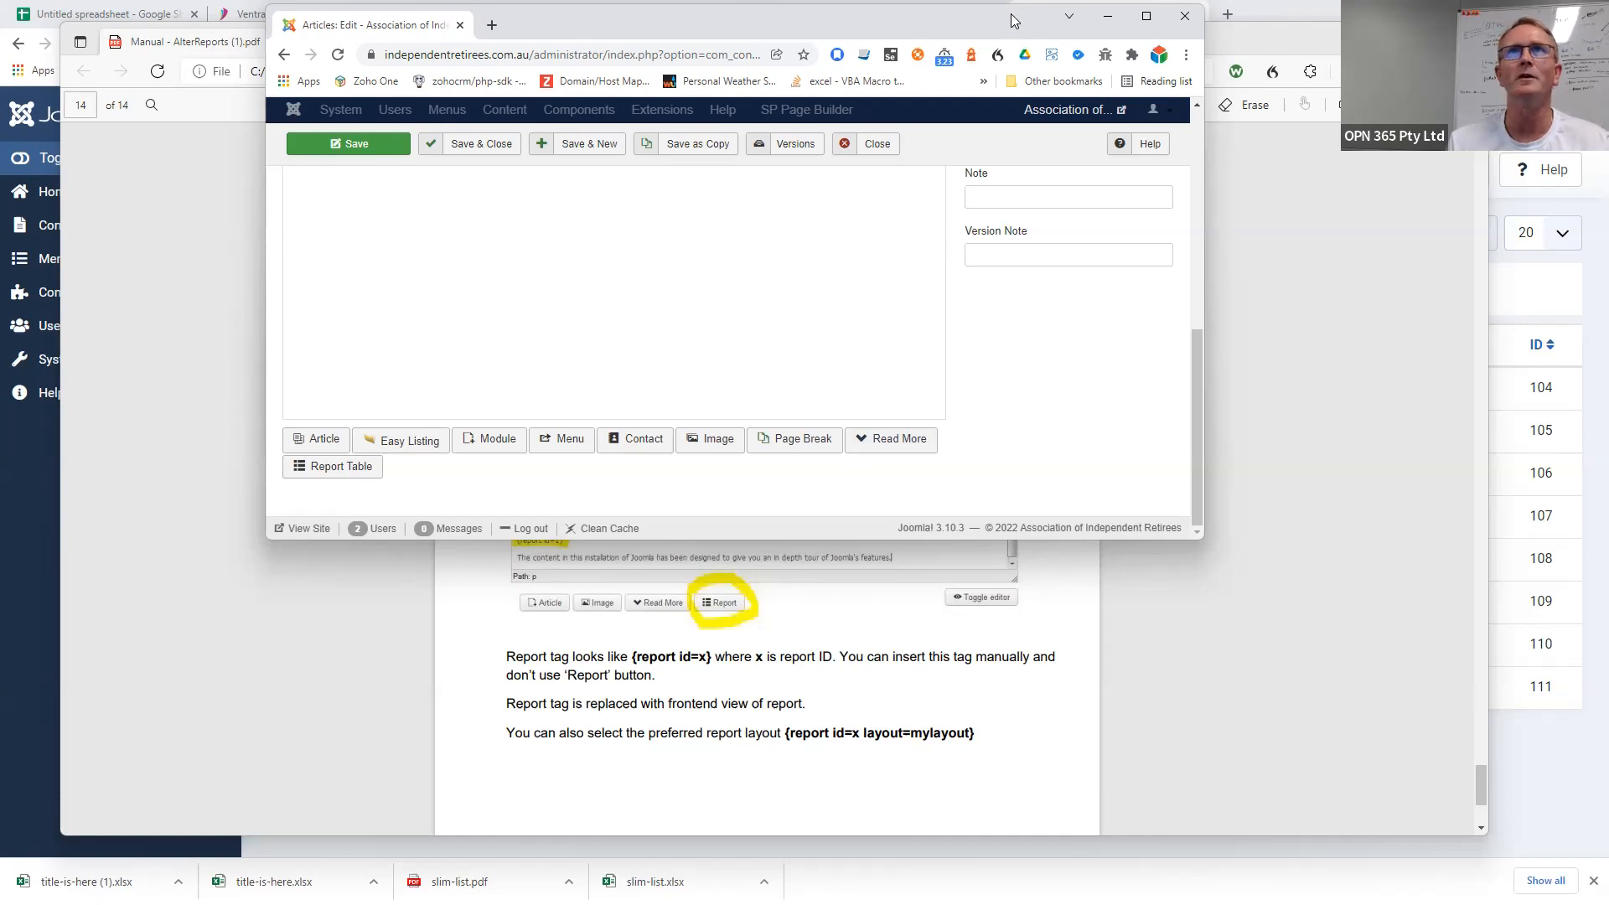
left_click_drag(1012, 21, 0, 25)
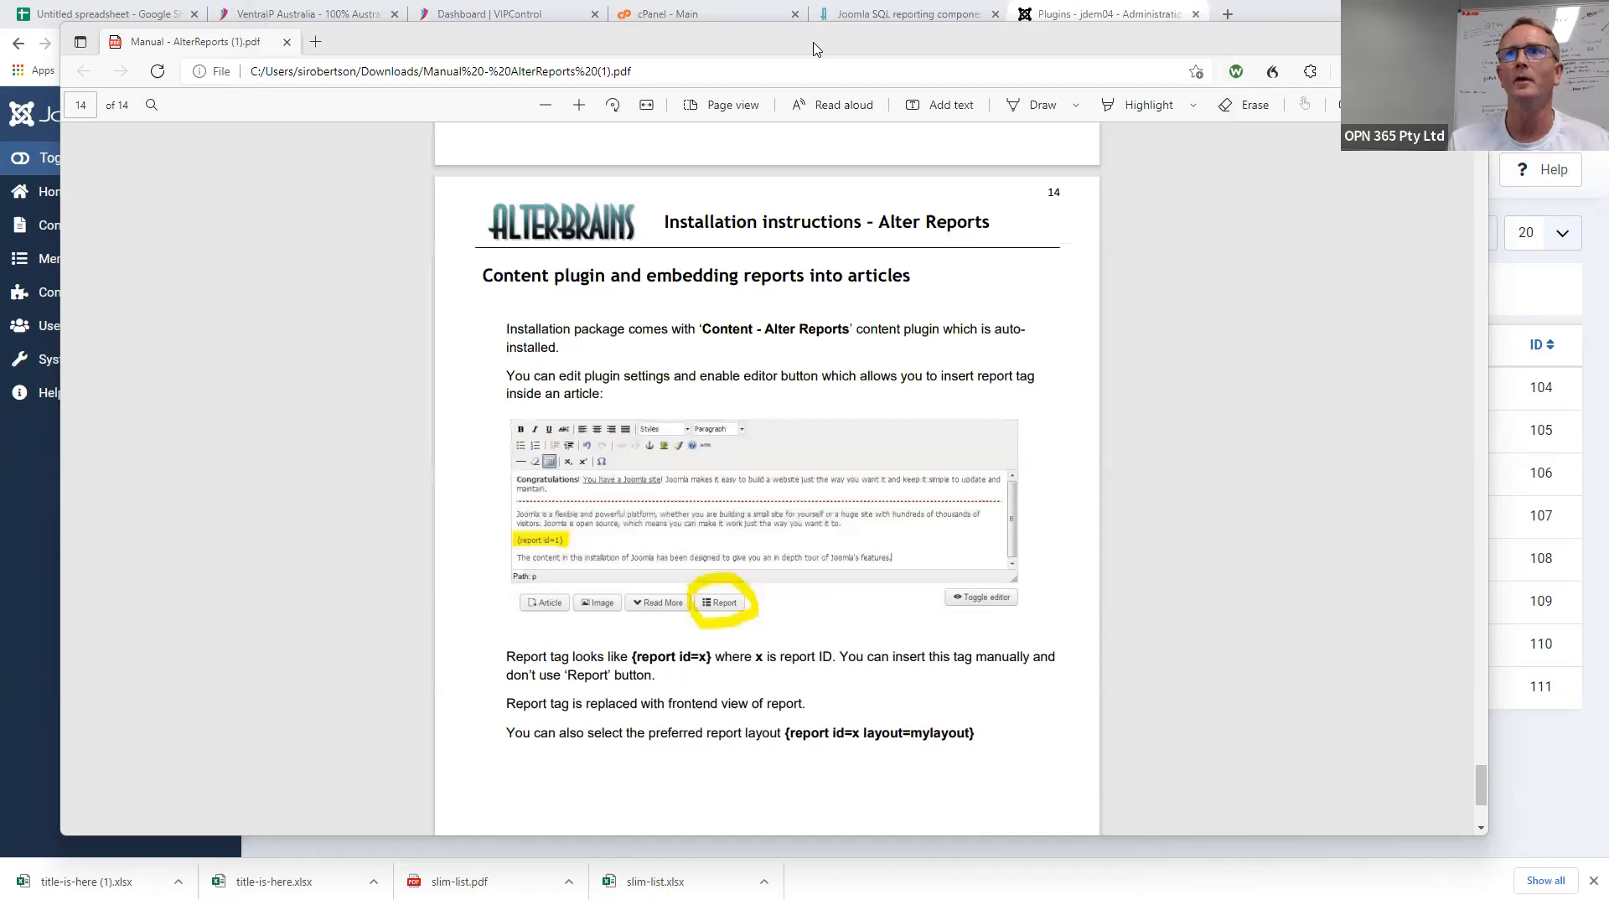
left_click_drag(813, 42, 0, 42)
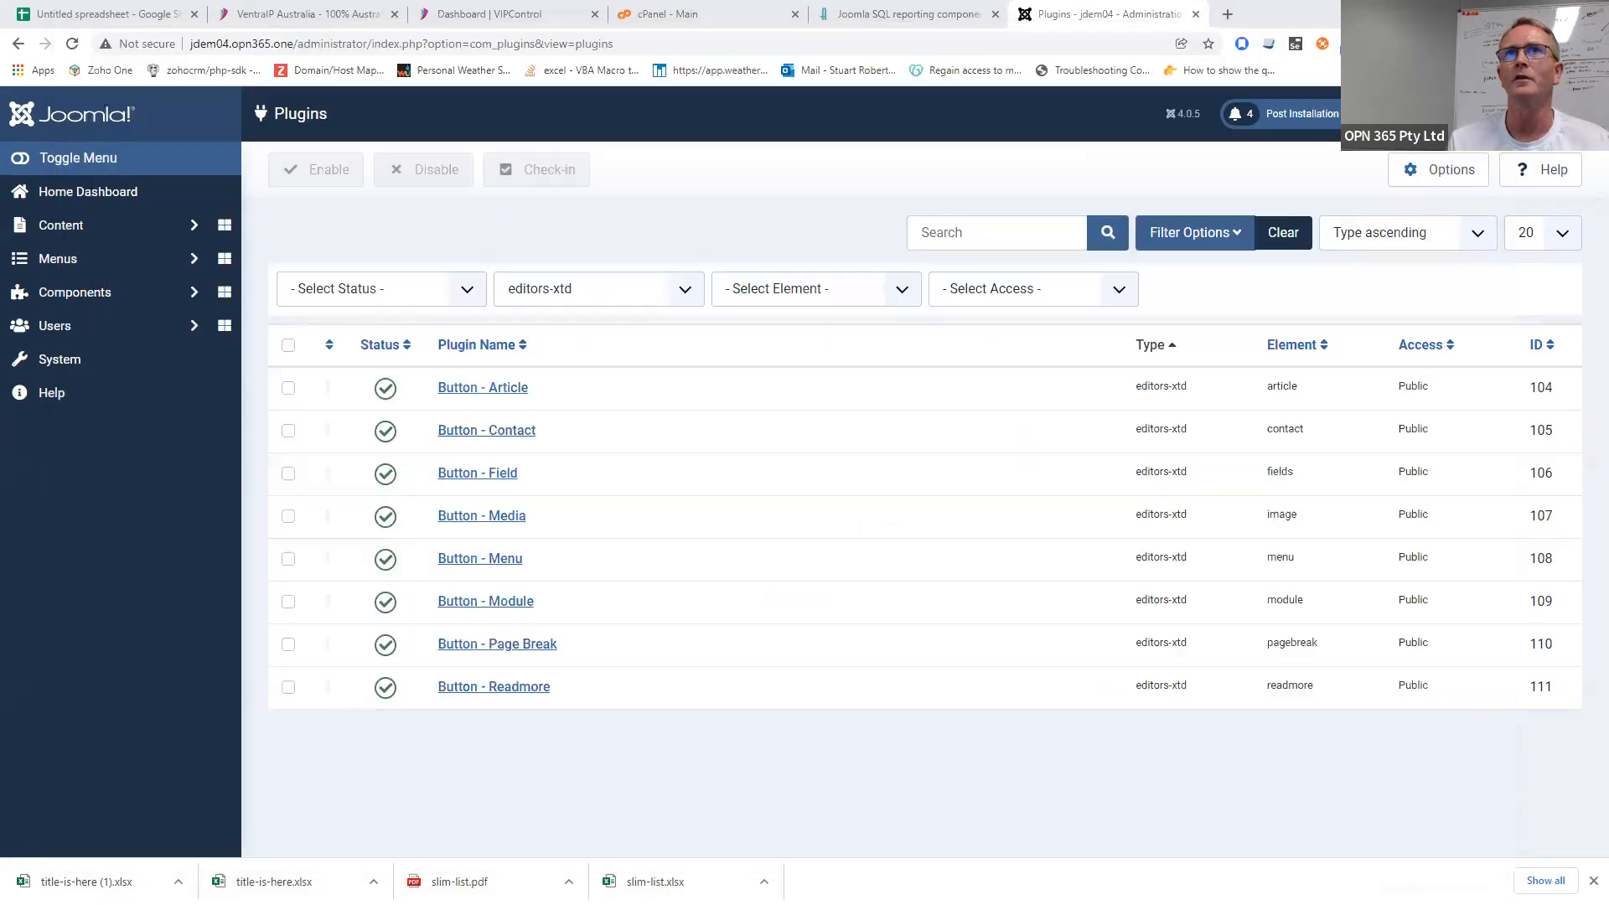
- Open the Joomla article on the demo site, check the editor's menus and extended tools for a report insertion option, and close the article
left_click(84, 226)
left_click(102, 262)
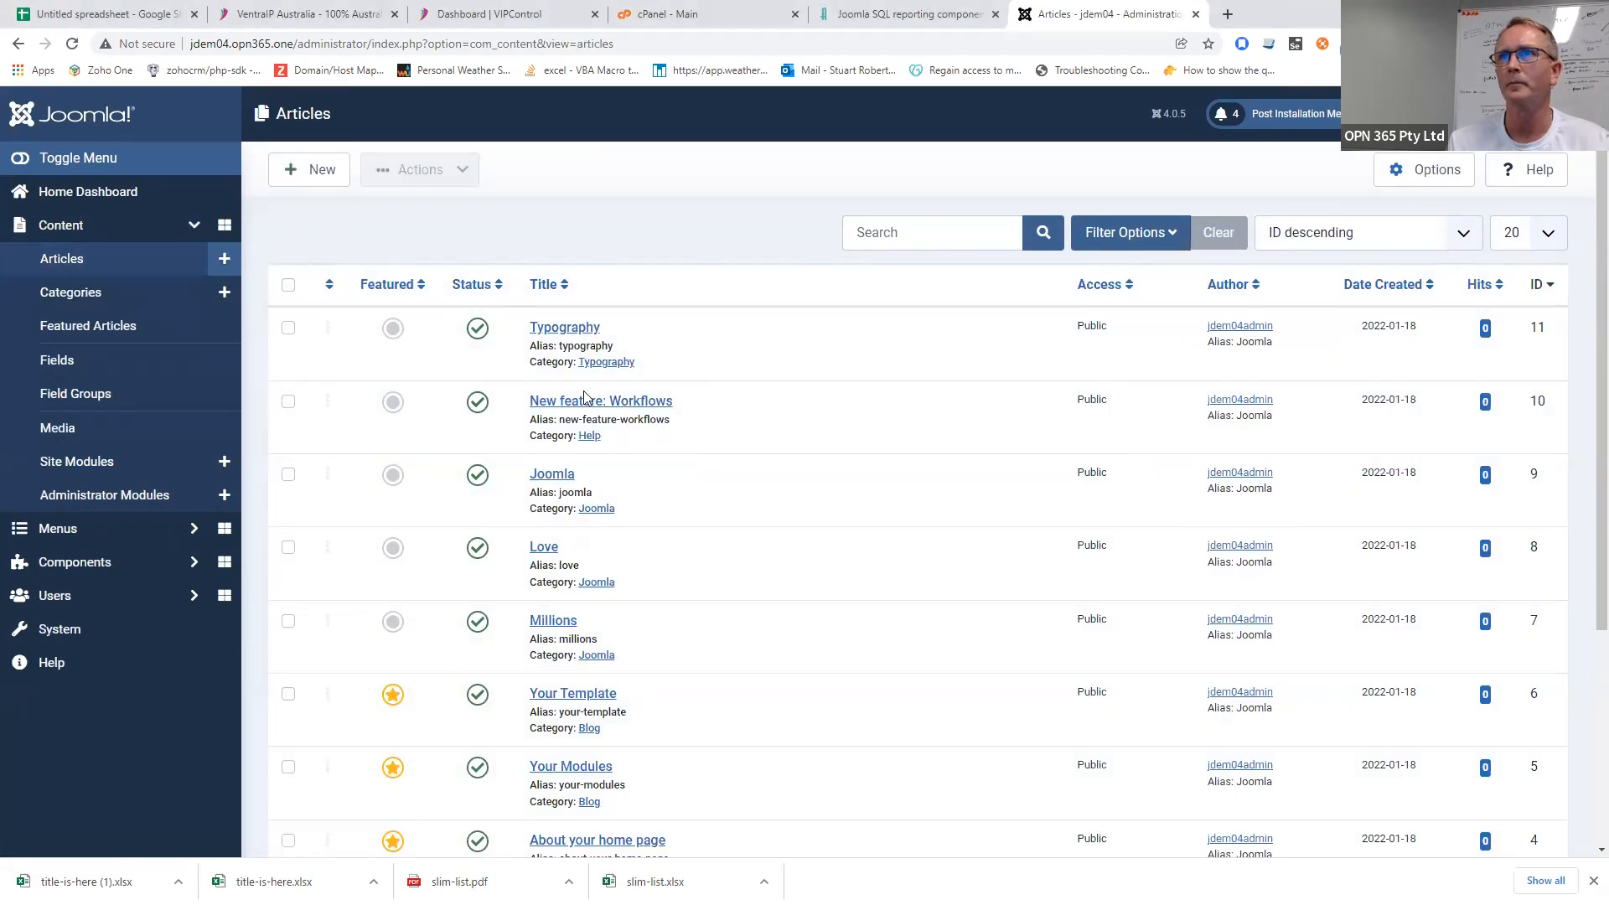
left_click(554, 478)
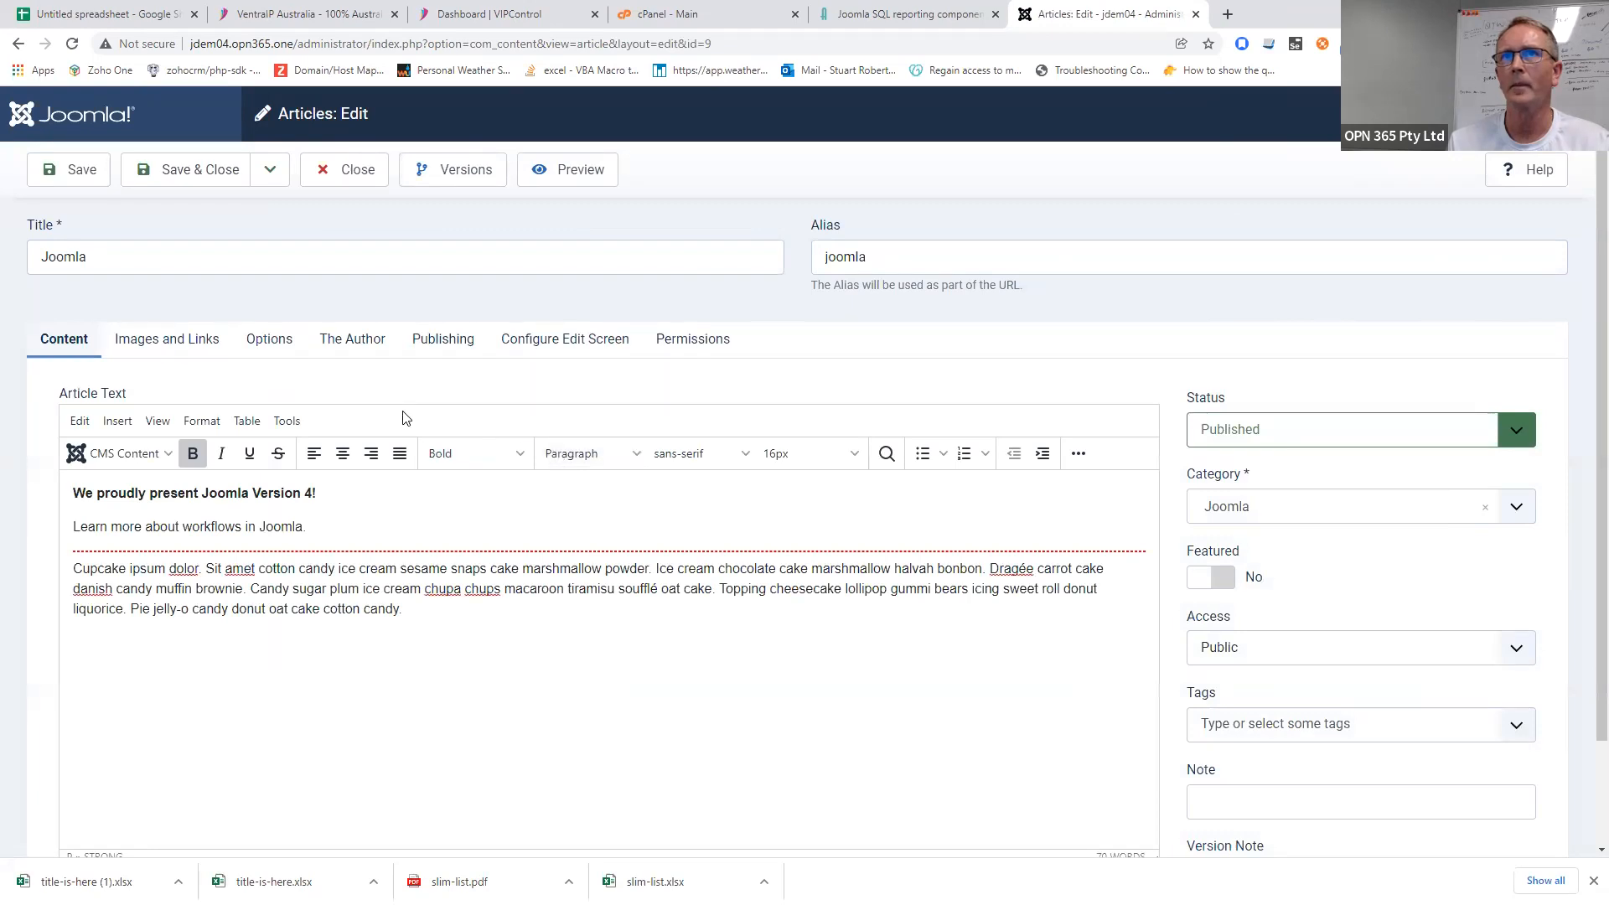
scroll(271, 359, "down", 2)
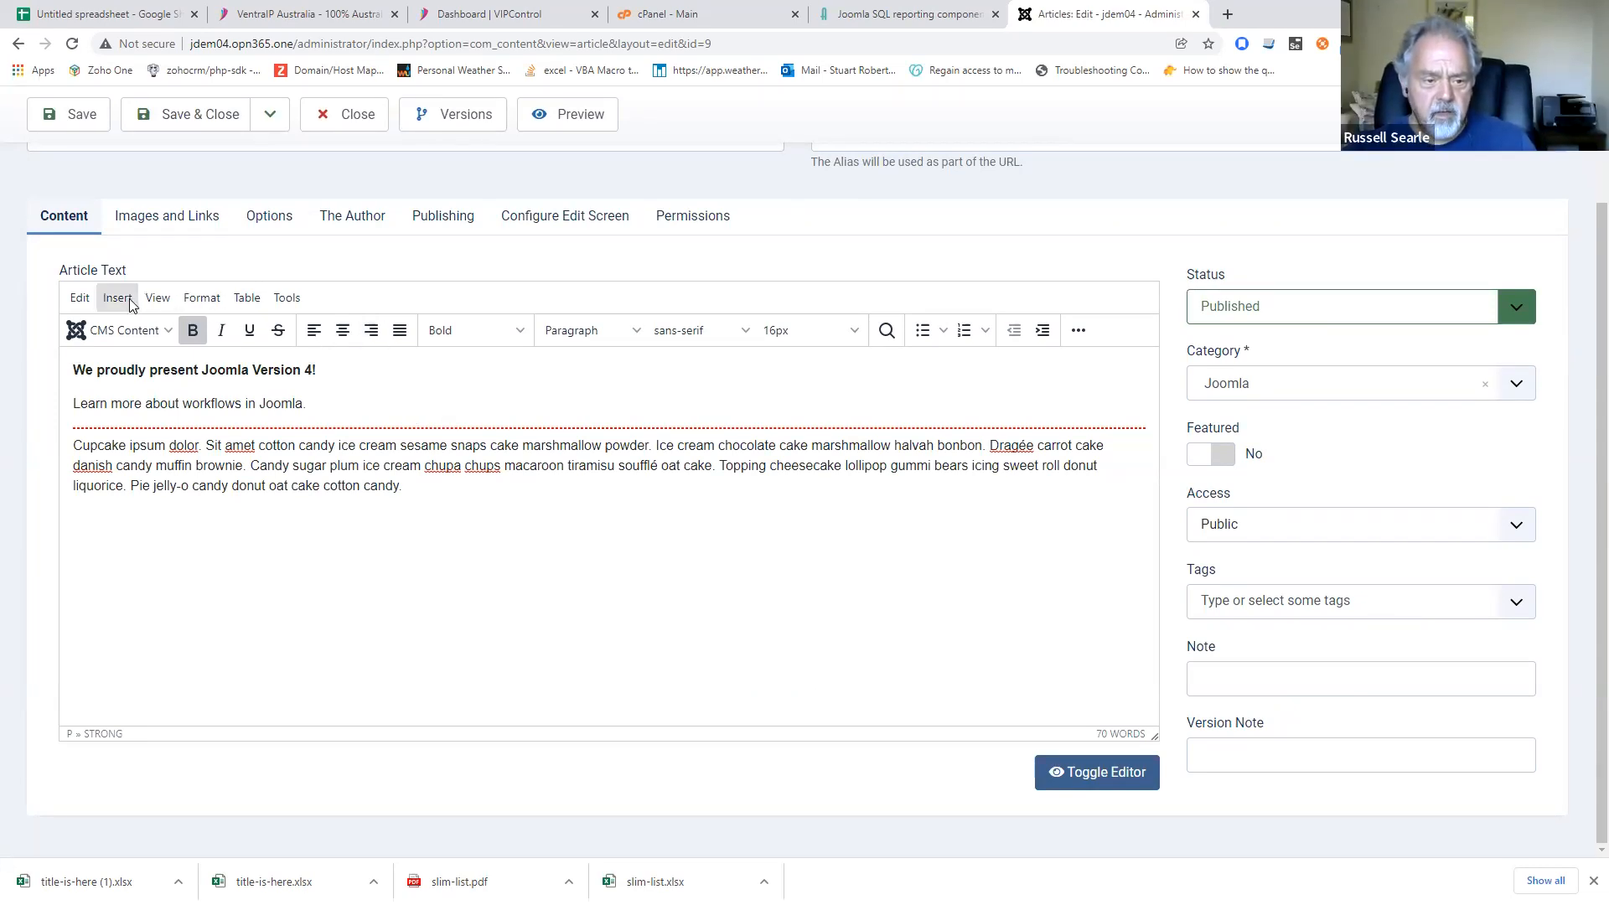
left_click(279, 302)
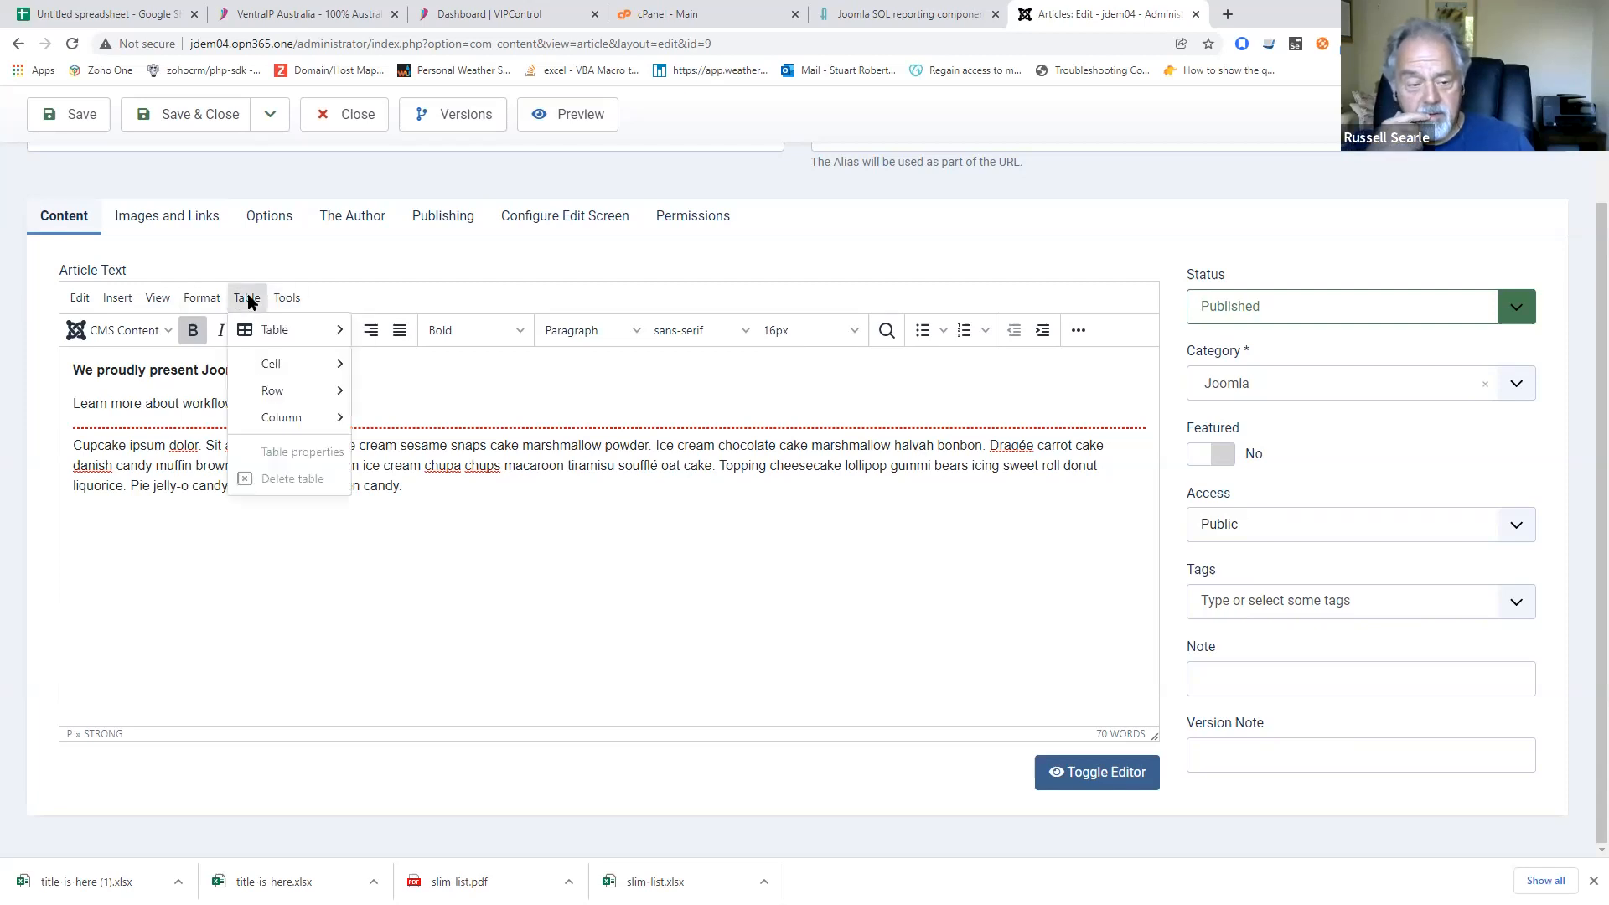
mouse_move(222, 301)
mouse_move(148, 300)
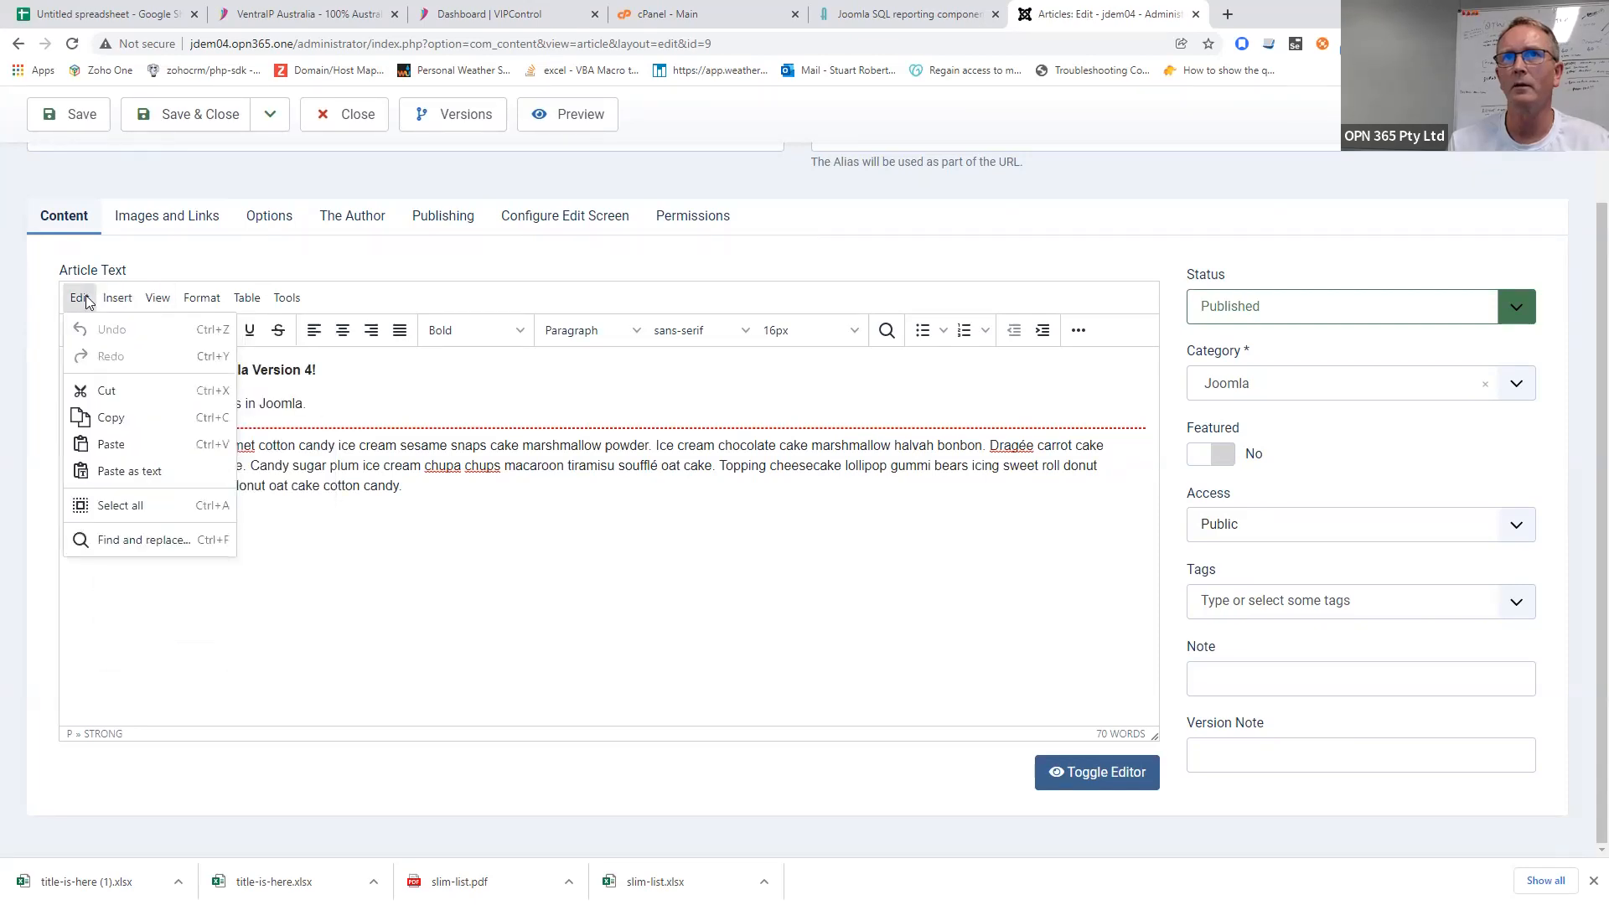
left_click(1078, 330)
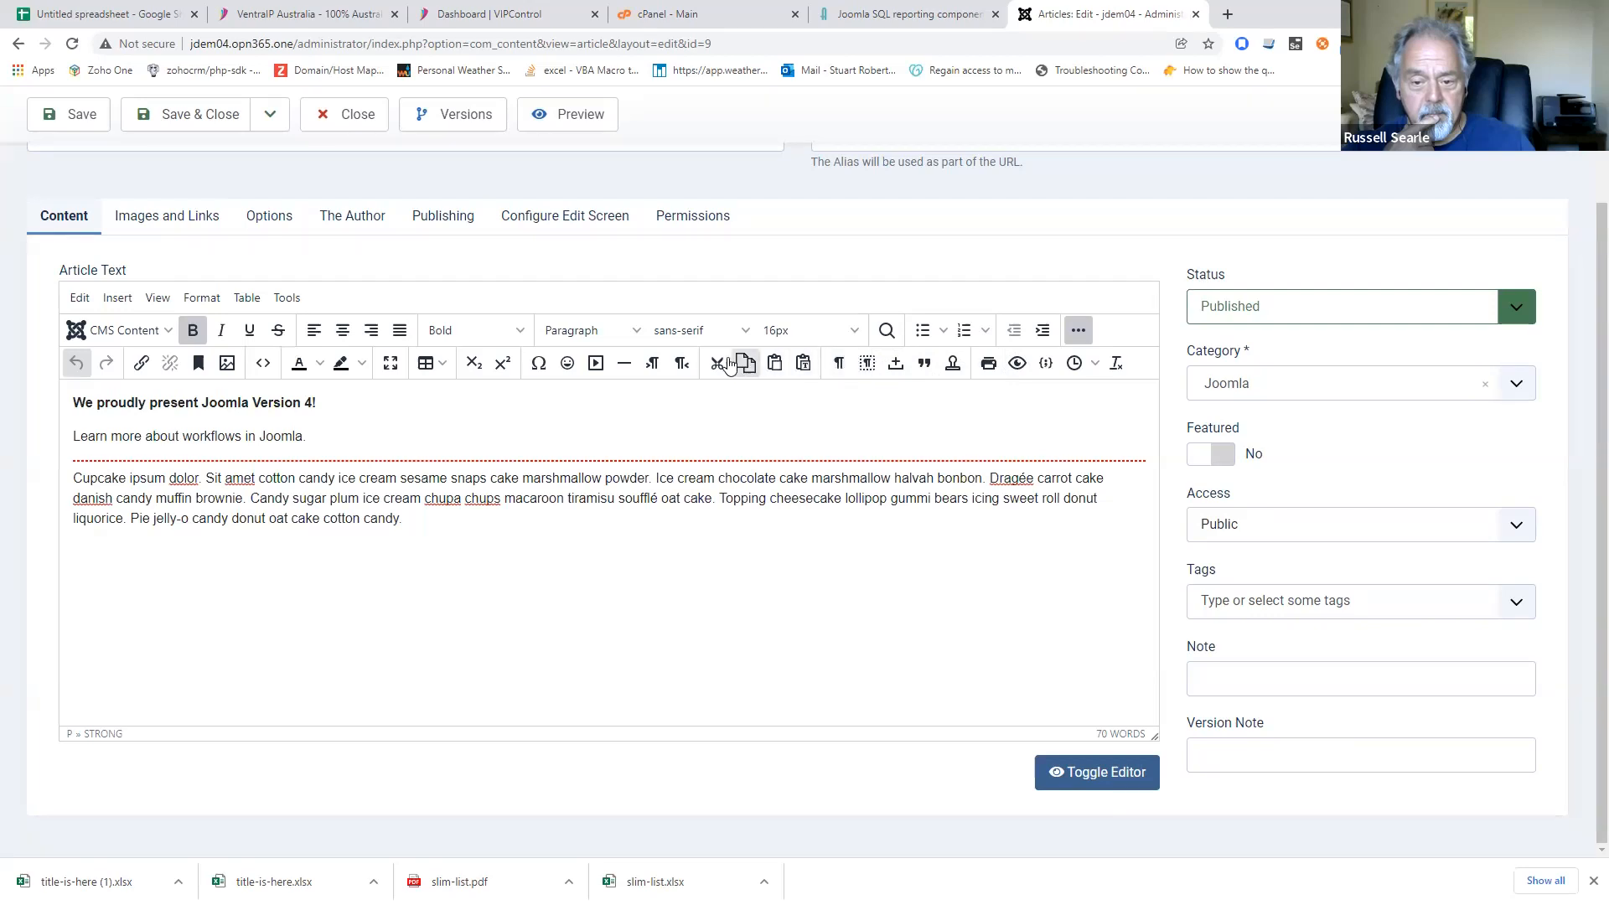
left_click(693, 401)
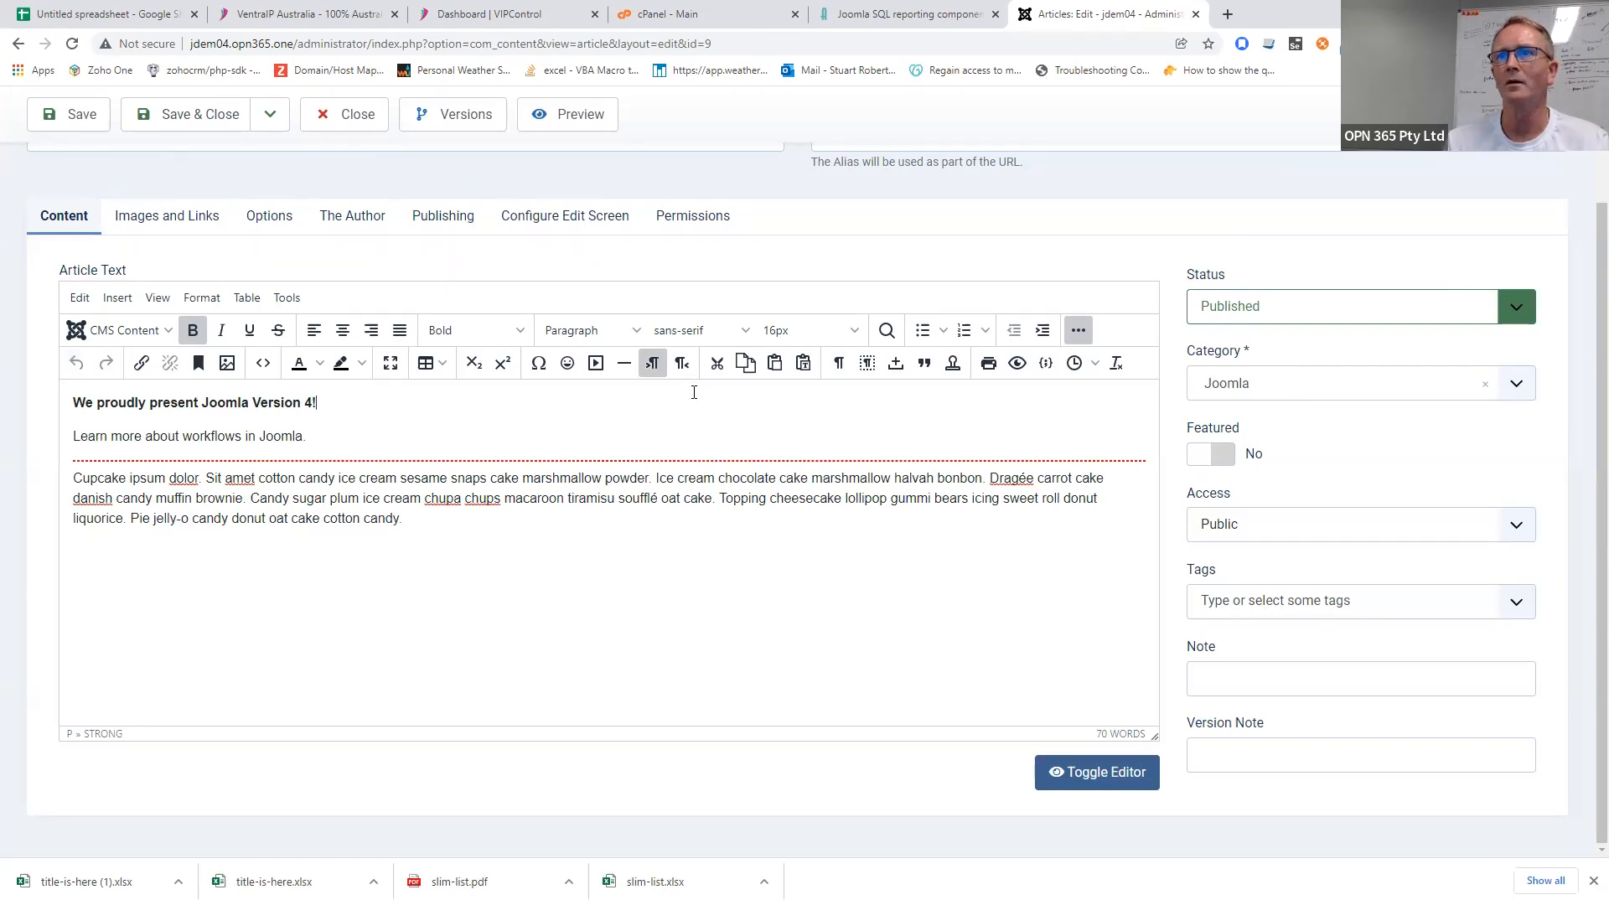
scroll(694, 393, "up", 3)
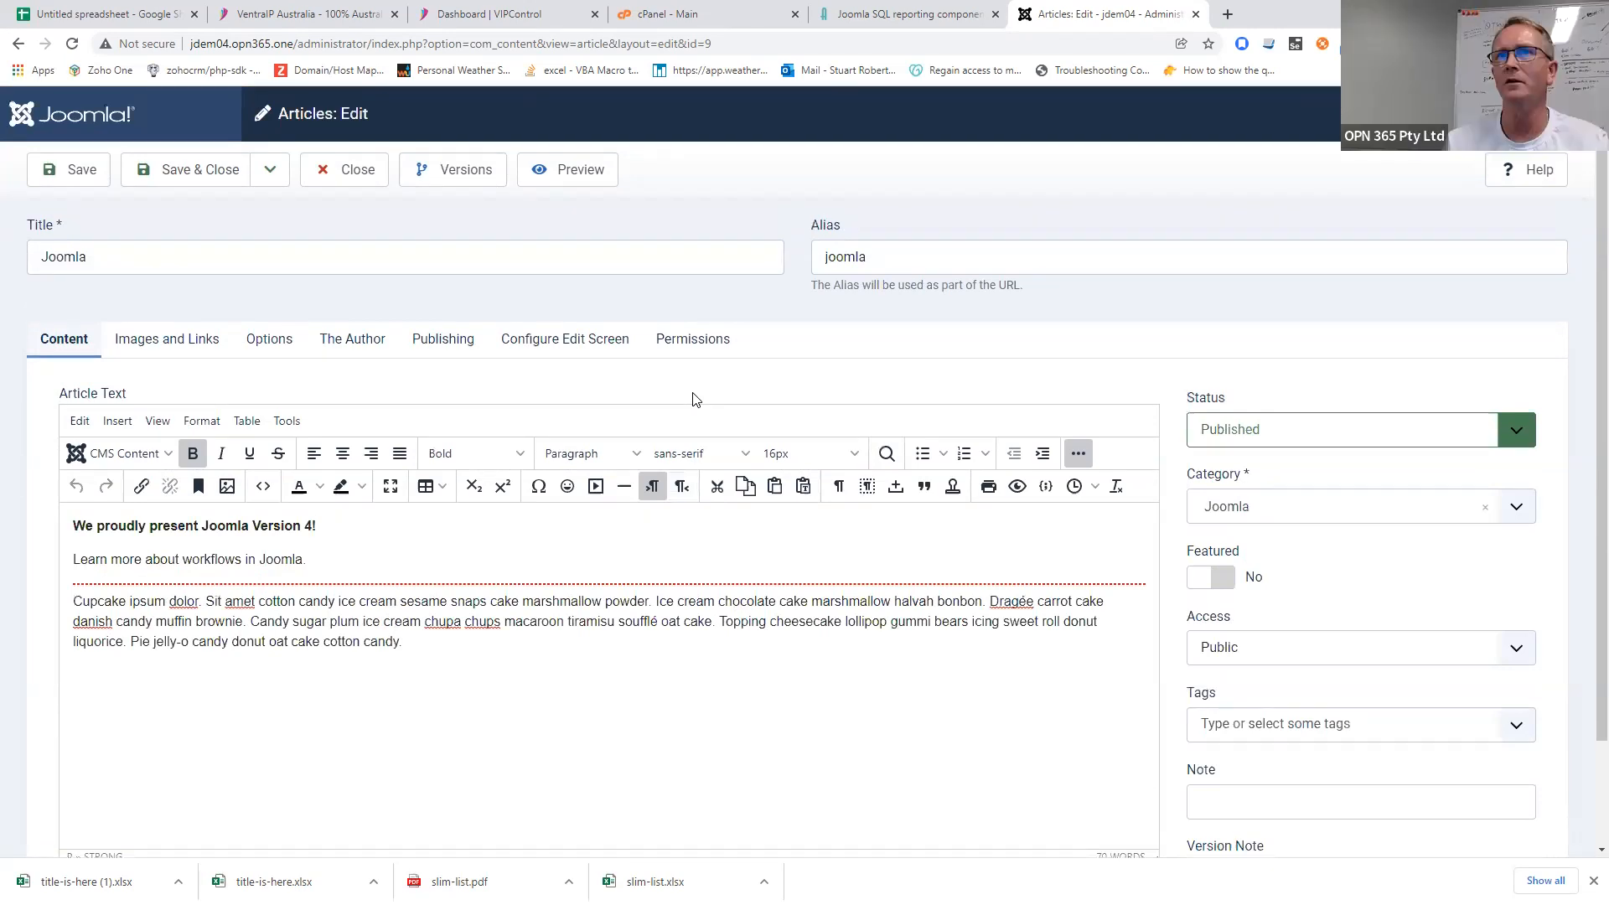
scroll(692, 400, "down", 2)
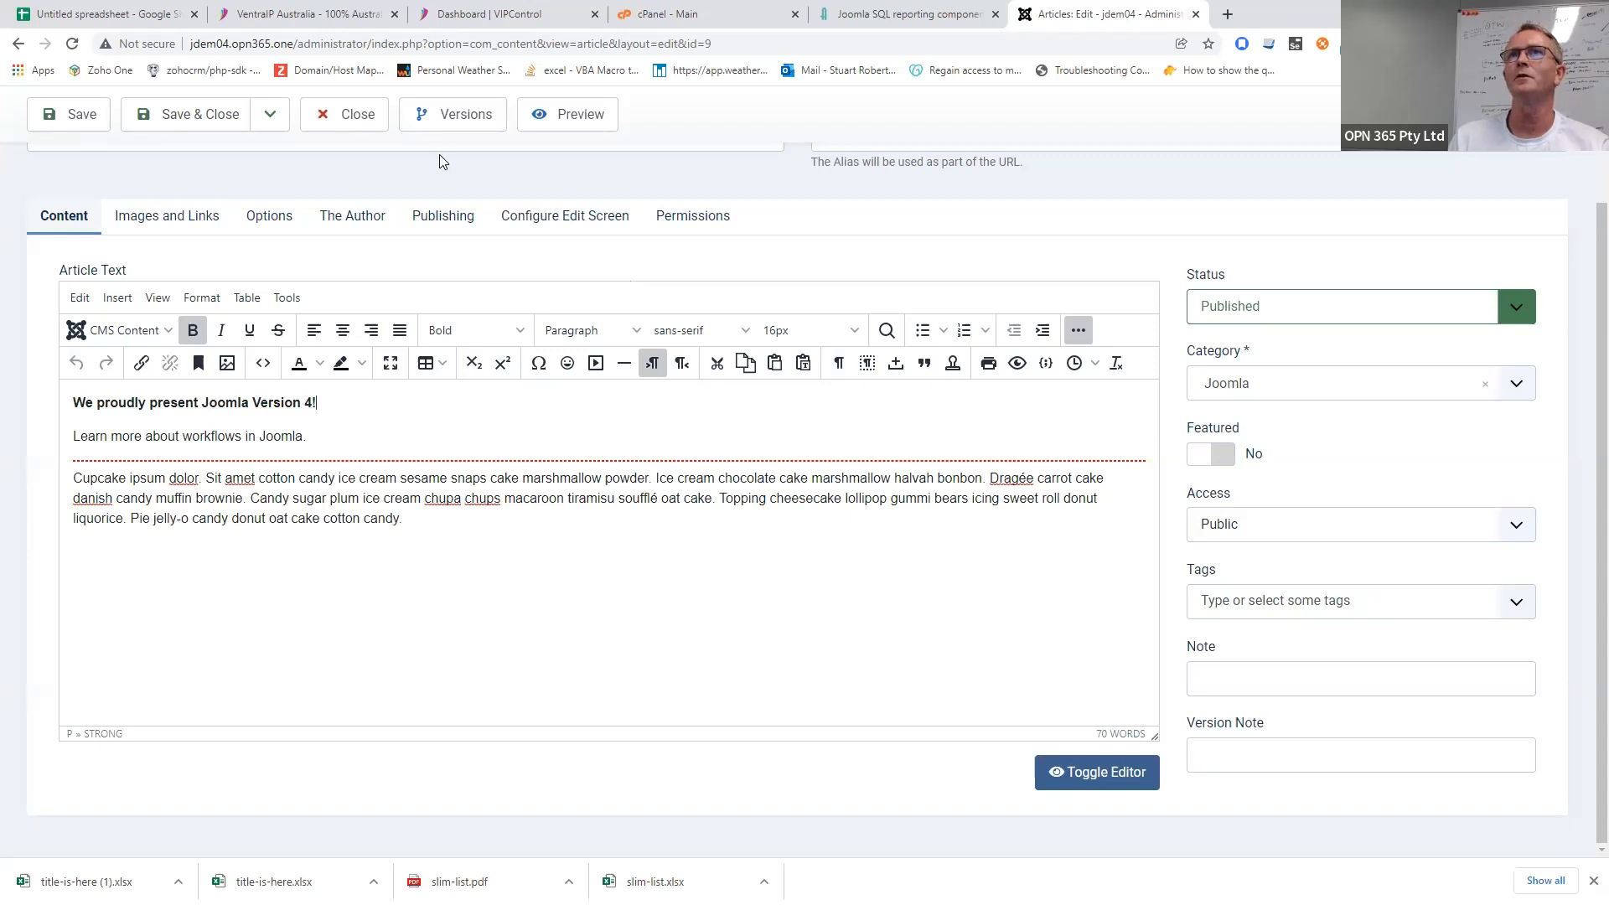
left_click(356, 136)
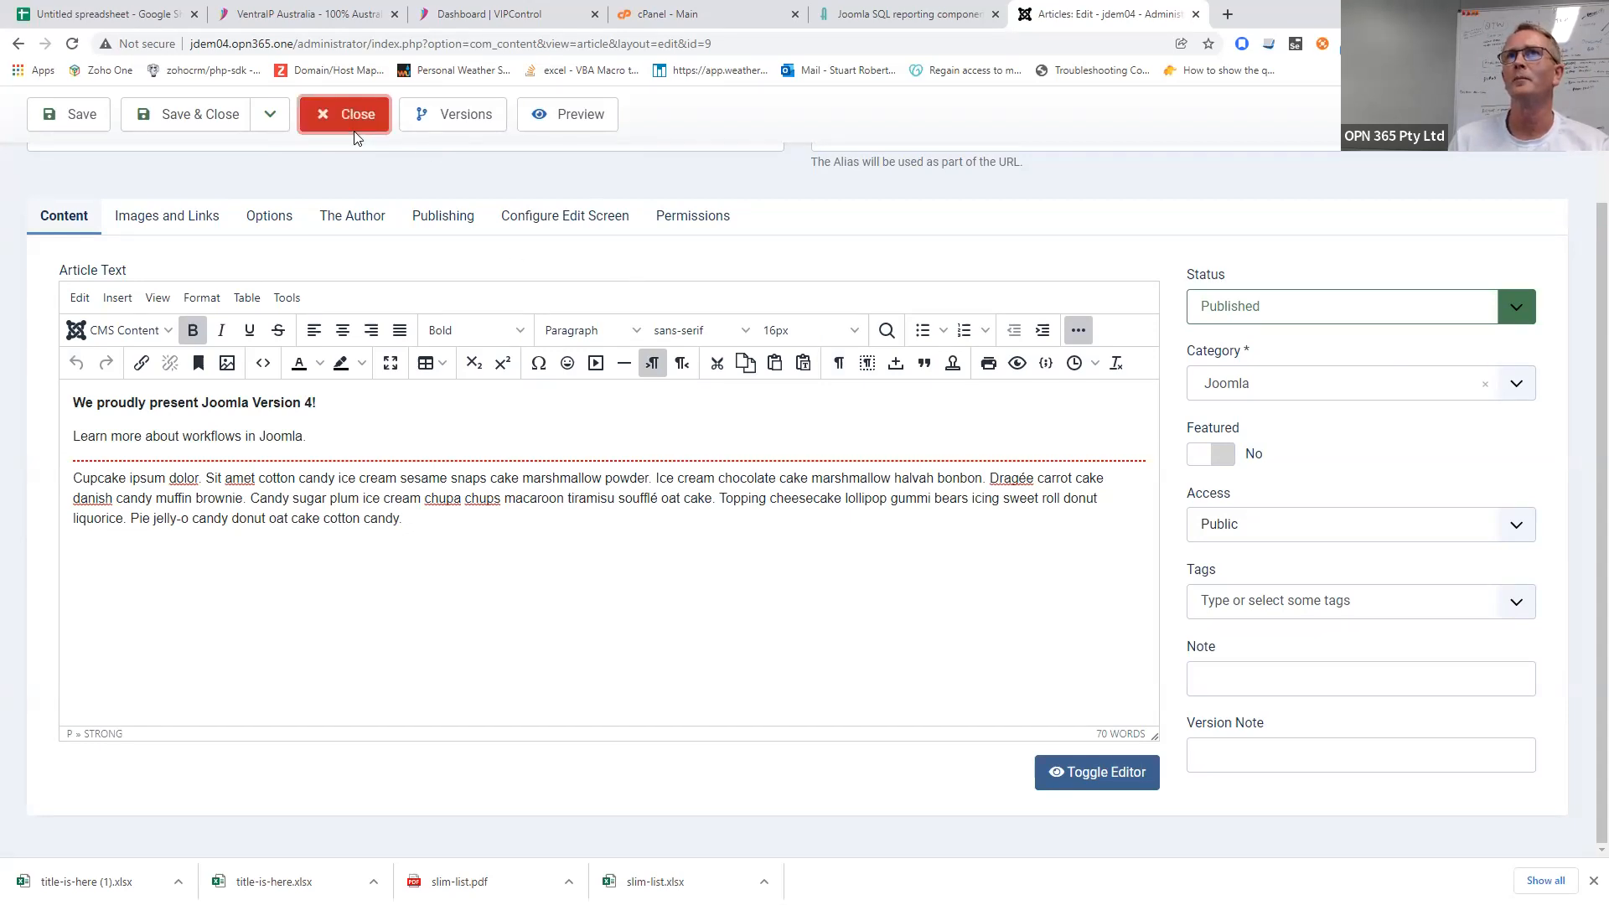